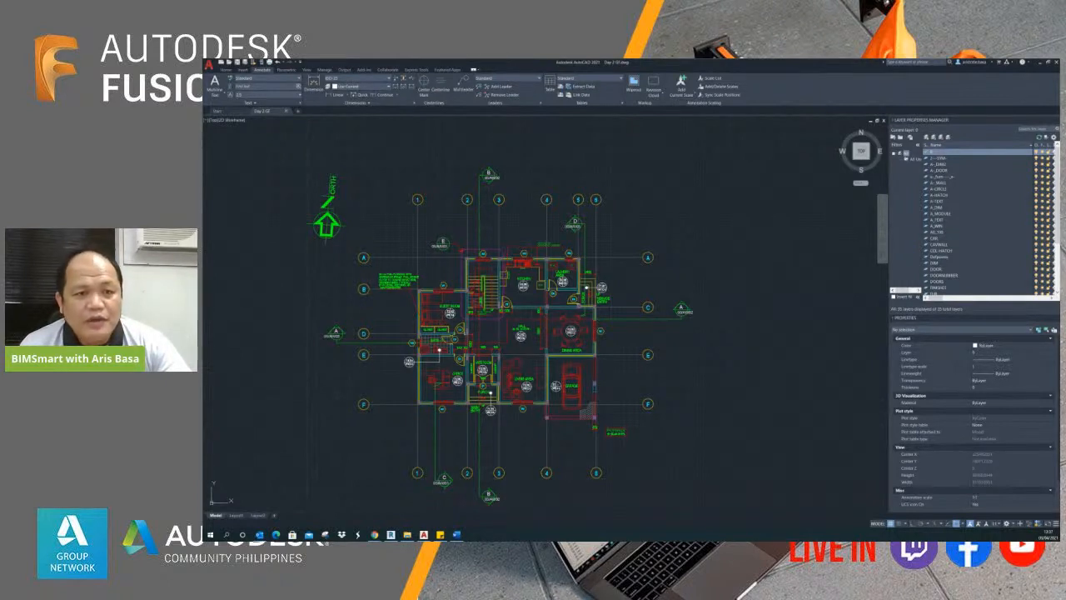
# - Examine the ground floor plan, including its grid lines, room layout, walls and annotations
pyautogui.moveTo(753, 328); pyautogui.dragTo(793, 305, button='middle')
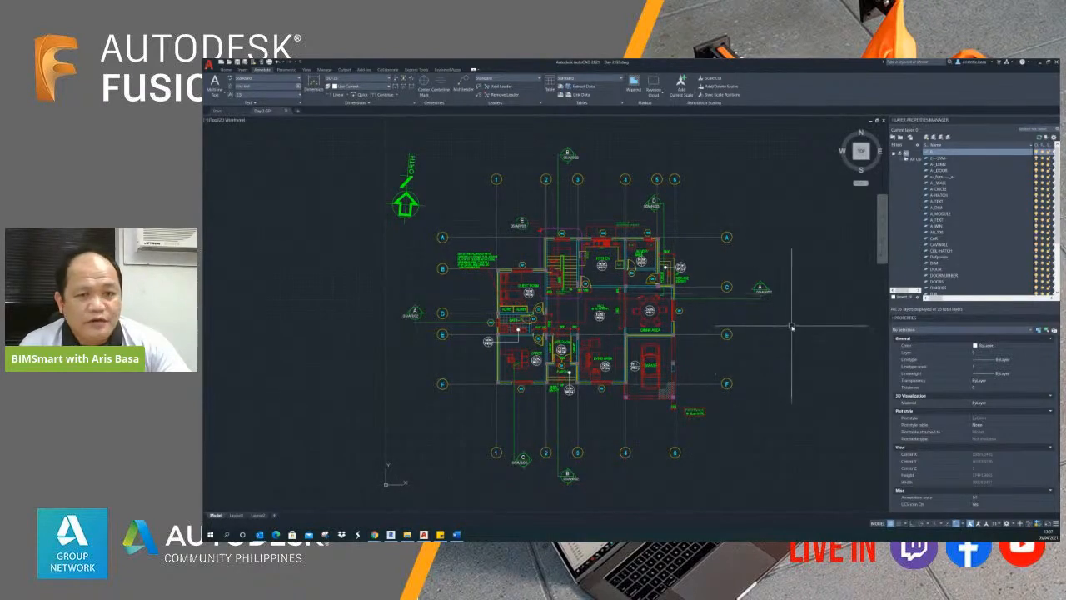
pyautogui.moveTo(792, 329); pyautogui.dragTo(797, 331, button='middle')
pyautogui.scroll(-3, 796, 329)
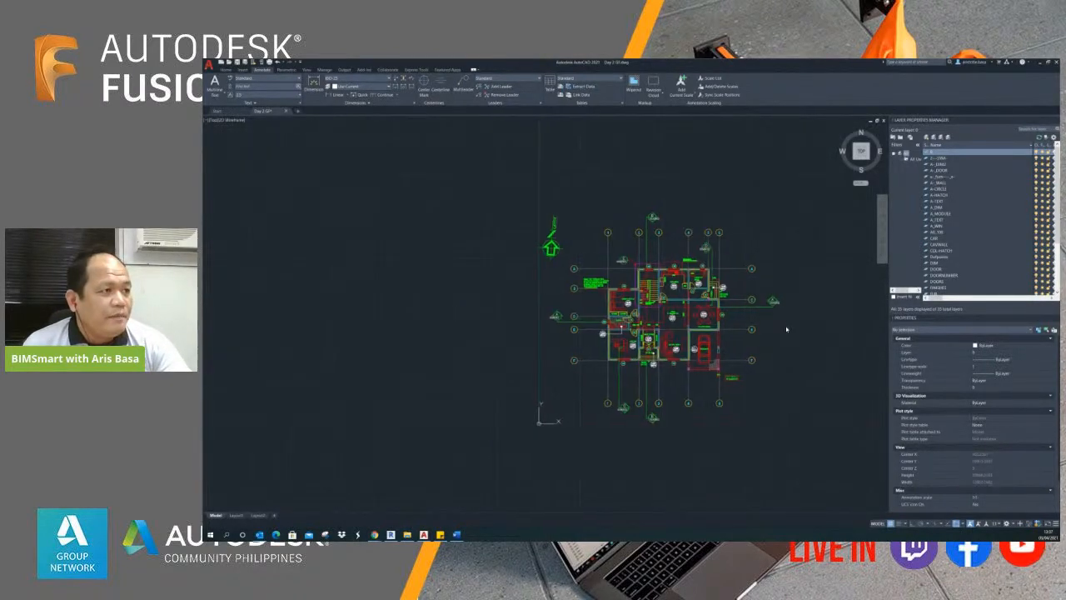
pyautogui.scroll(2, 788, 325)
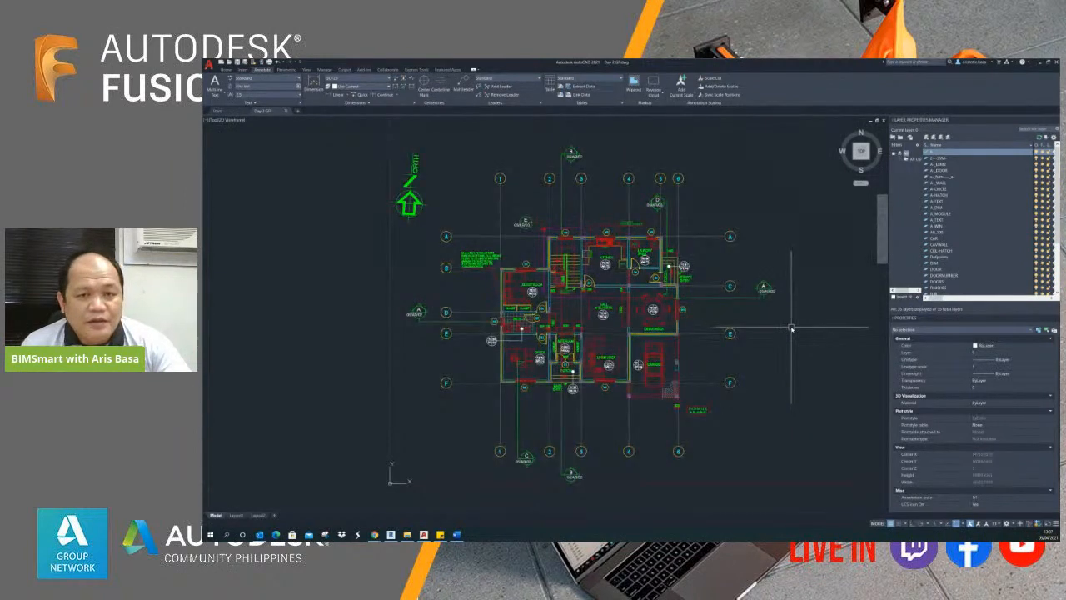
pyautogui.moveTo(791, 330); pyautogui.dragTo(780, 332, button='middle')
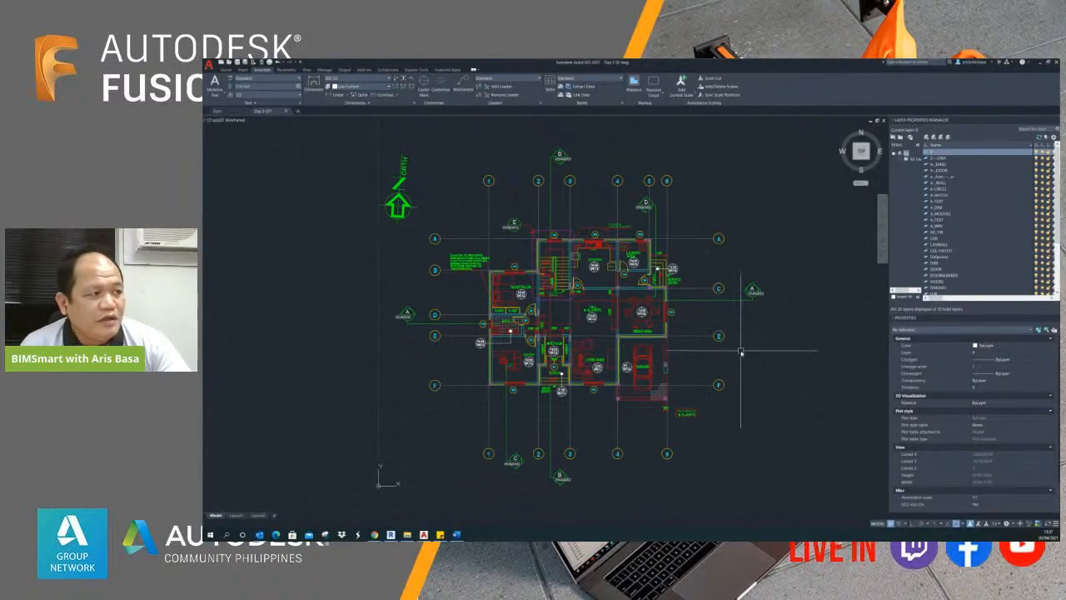
pyautogui.scroll(2, 753, 355)
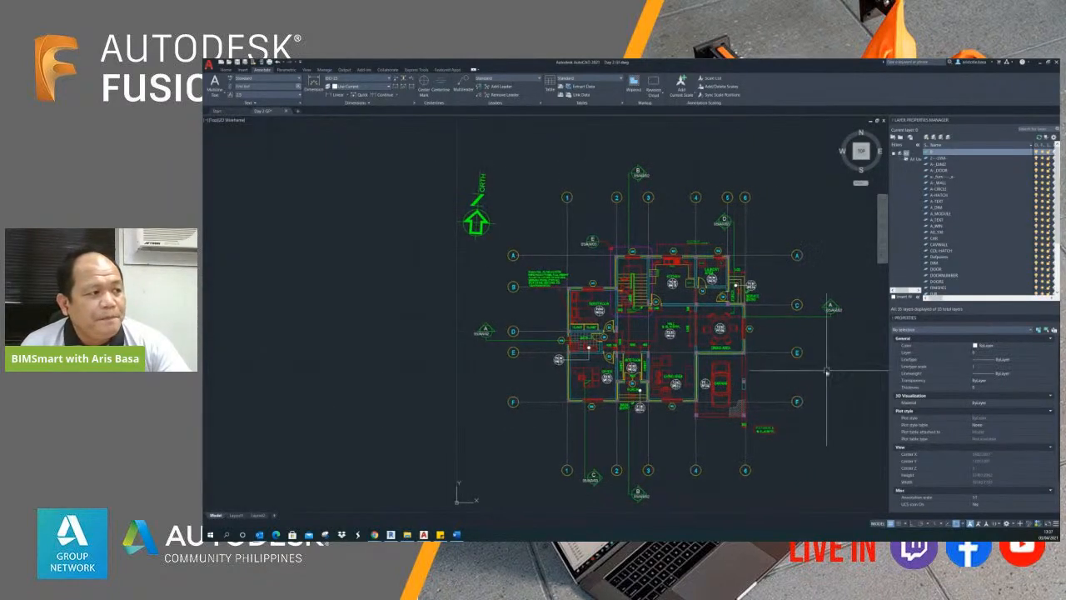
pyautogui.scroll(3, 796, 374)
pyautogui.moveTo(741, 368); pyautogui.dragTo(829, 398, button='middle')
pyautogui.scroll(-4, 828, 398)
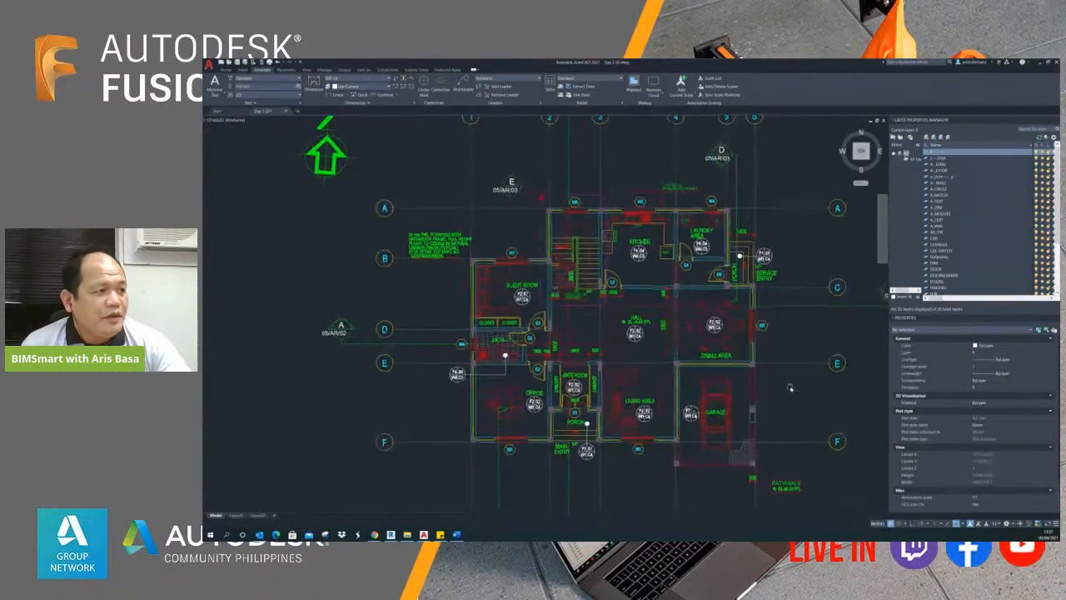
pyautogui.scroll(3, 790, 386)
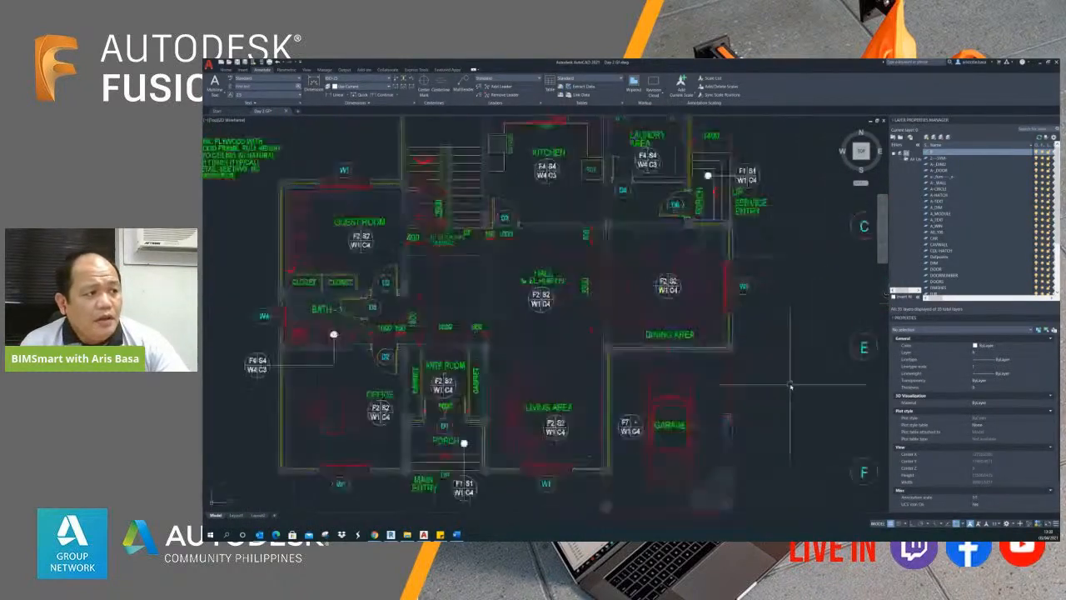
pyautogui.moveTo(824, 424); pyautogui.dragTo(892, 493, button='middle')
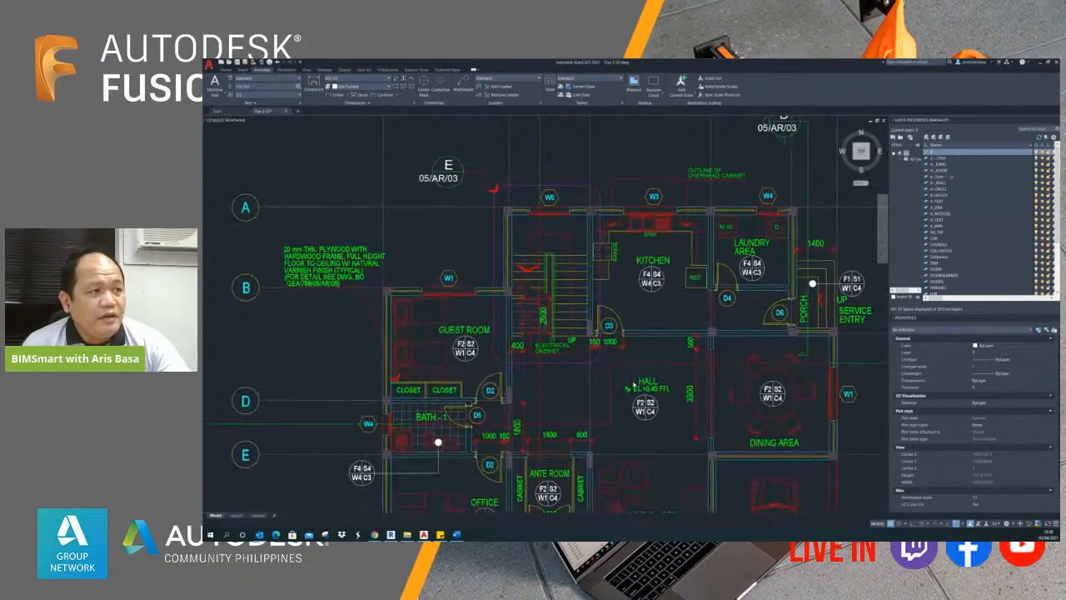
# - Measure the side of the hatched corner column where grid lines A and 2 meet
pyautogui.moveTo(634, 384); pyautogui.dragTo(636, 383, button='middle')
pyautogui.scroll(5, 524, 216)
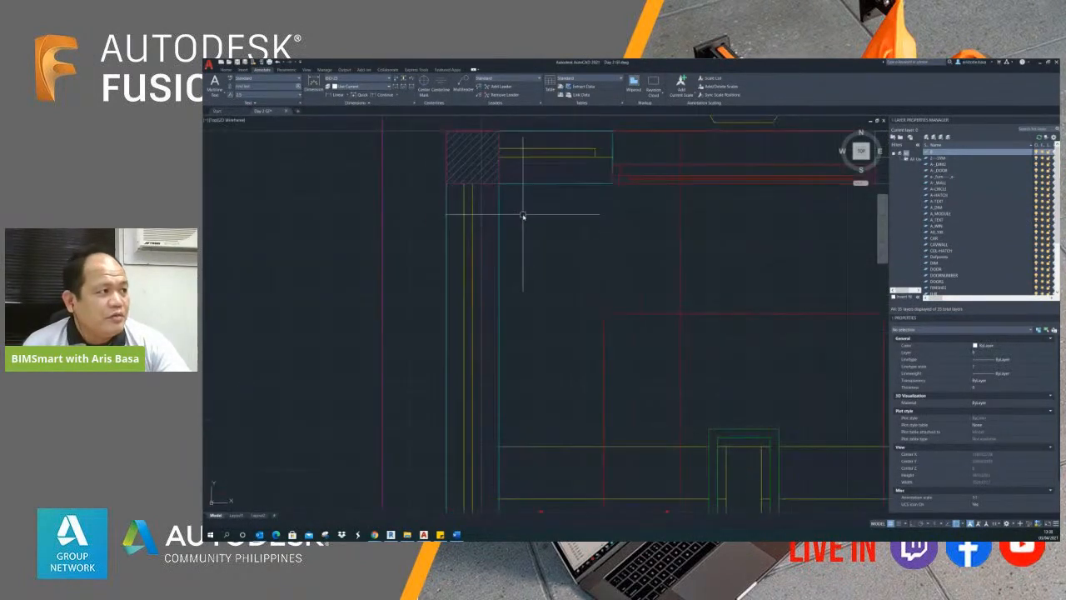
pyautogui.scroll(2, 601, 303)
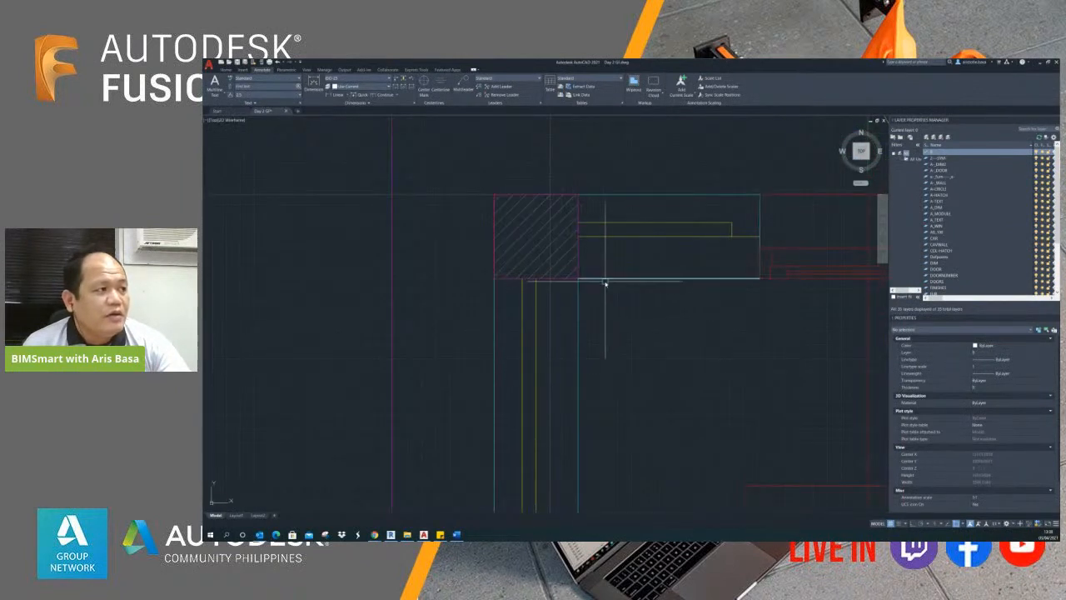
pyautogui.moveTo(633, 281); pyautogui.dragTo(623, 300, button='middle')
pyautogui.write('di')
pyautogui.press('Return')
pyautogui.click(566, 288)
pyautogui.click(567, 207)
pyautogui.moveTo(691, 273); pyautogui.dragTo(678, 271, button='middle')
pyautogui.scroll(-1, 718, 281)
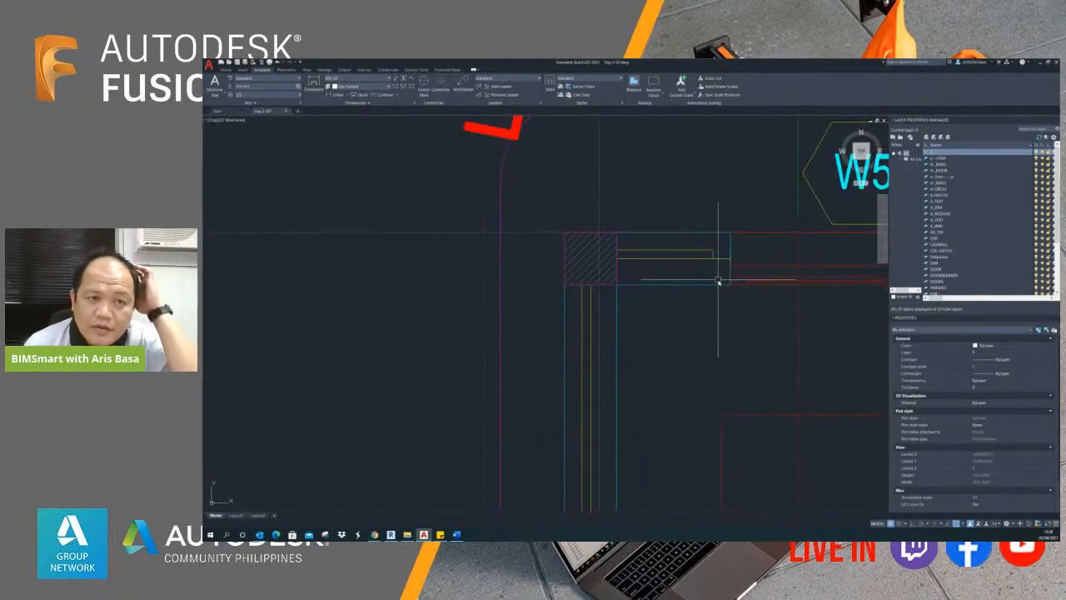
# - Review the overall house plan from grid 1 to 6 and A to F, including rooms, stairs and section markers
pyautogui.scroll(-5, 718, 282)
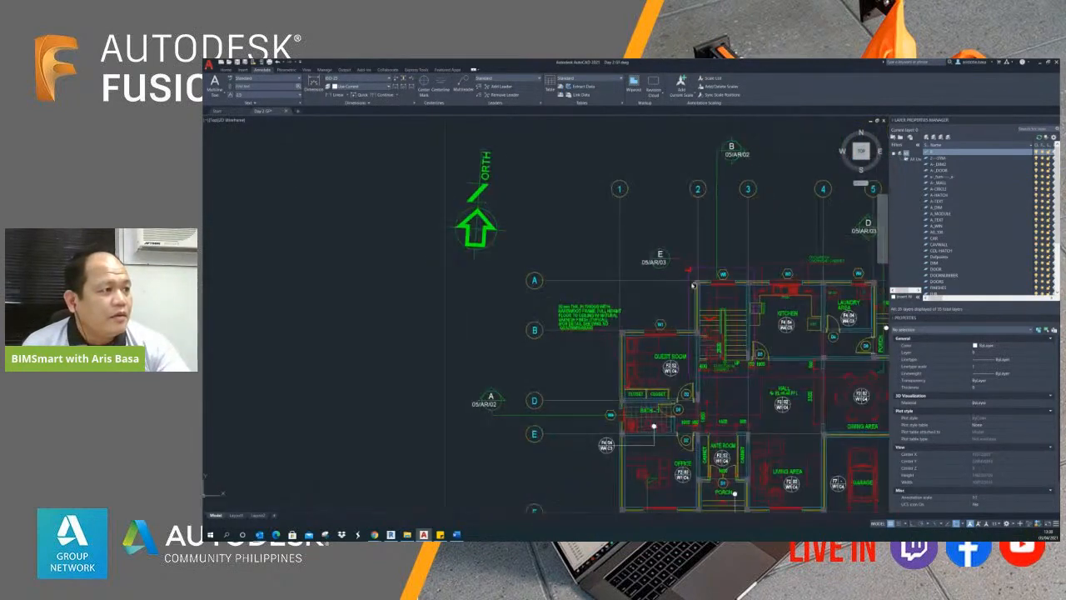
pyautogui.moveTo(607, 251); pyautogui.dragTo(586, 247, button='middle')
pyautogui.moveTo(730, 351); pyautogui.dragTo(690, 340, button='middle')
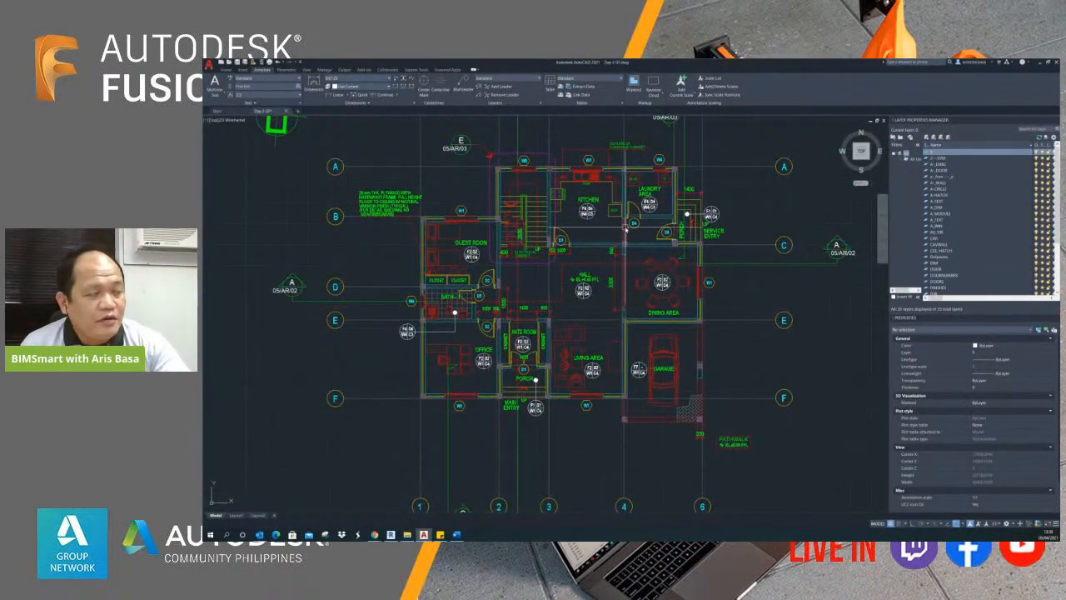
pyautogui.moveTo(749, 304); pyautogui.dragTo(739, 334, button='middle')
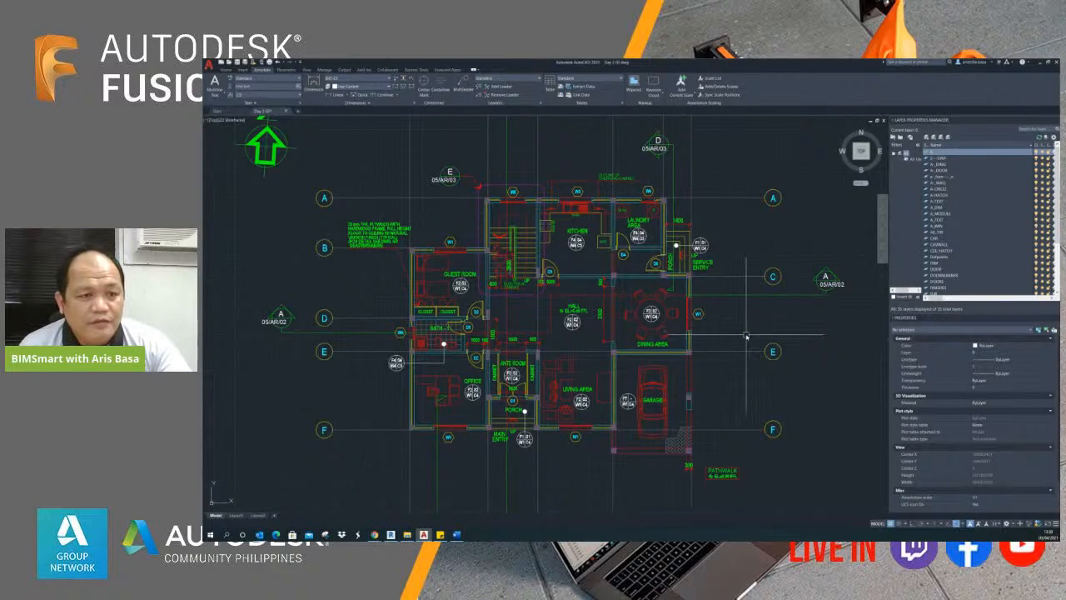
pyautogui.moveTo(727, 318); pyautogui.dragTo(759, 346, button='middle')
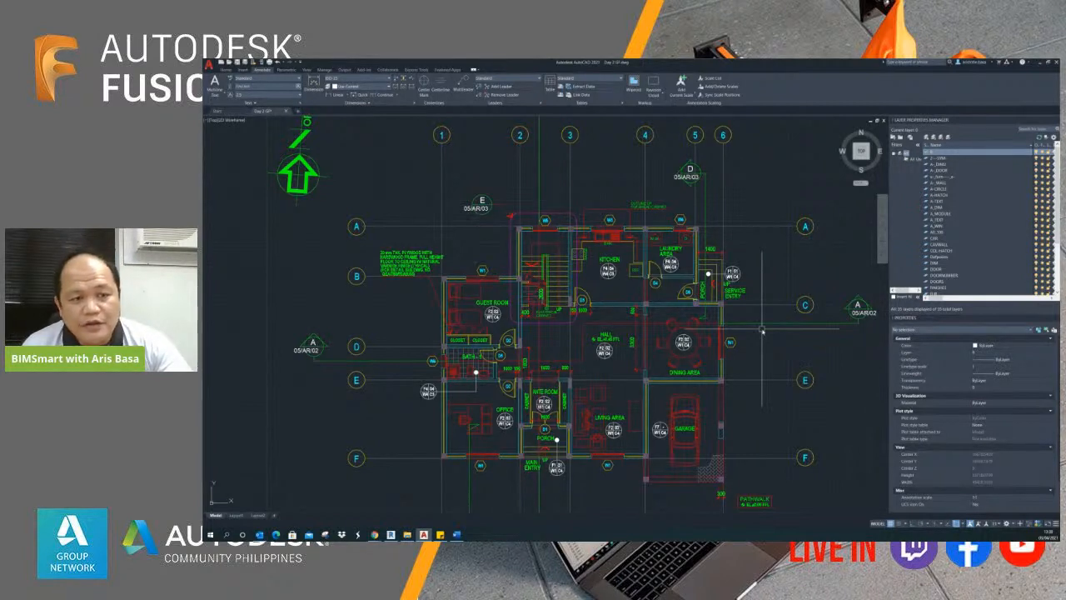
pyautogui.moveTo(721, 292); pyautogui.dragTo(724, 282, button='middle')
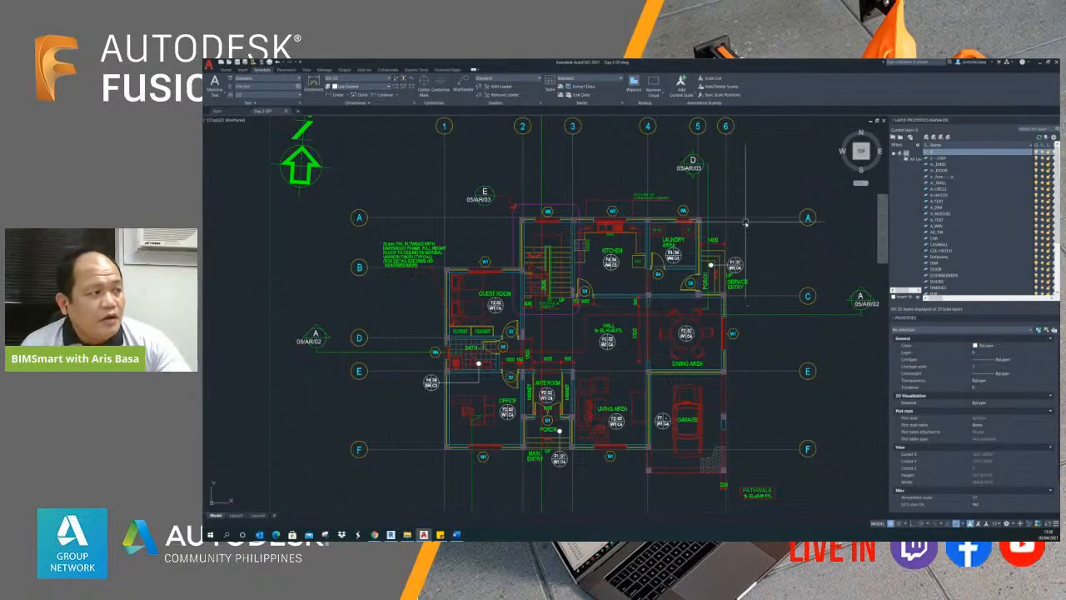
pyautogui.scroll(-5, 746, 223)
pyautogui.scroll(6, 728, 250)
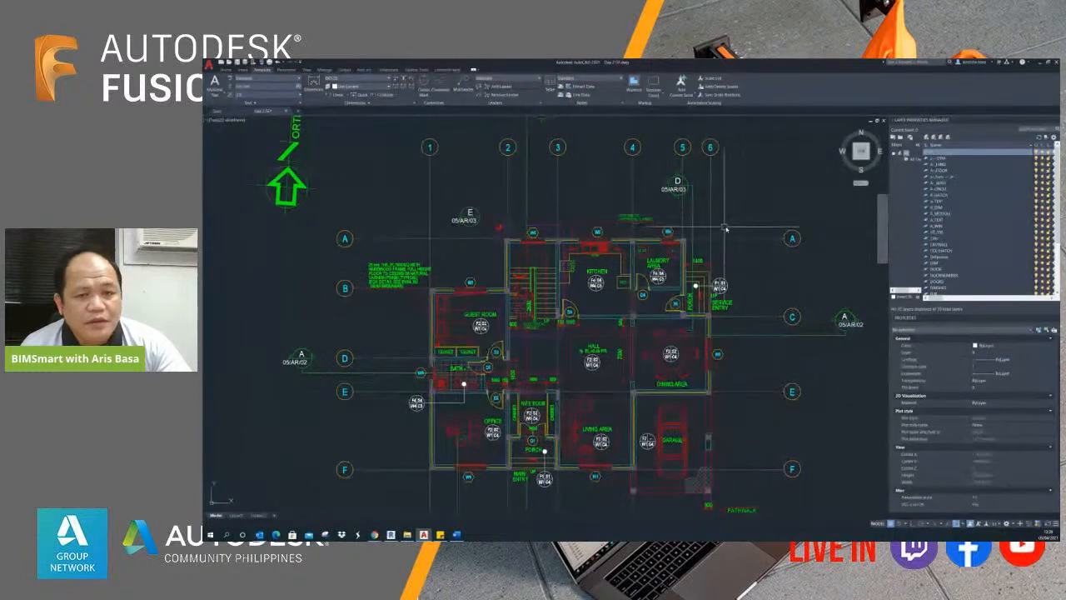
pyautogui.moveTo(747, 236); pyautogui.dragTo(751, 237, button='middle')
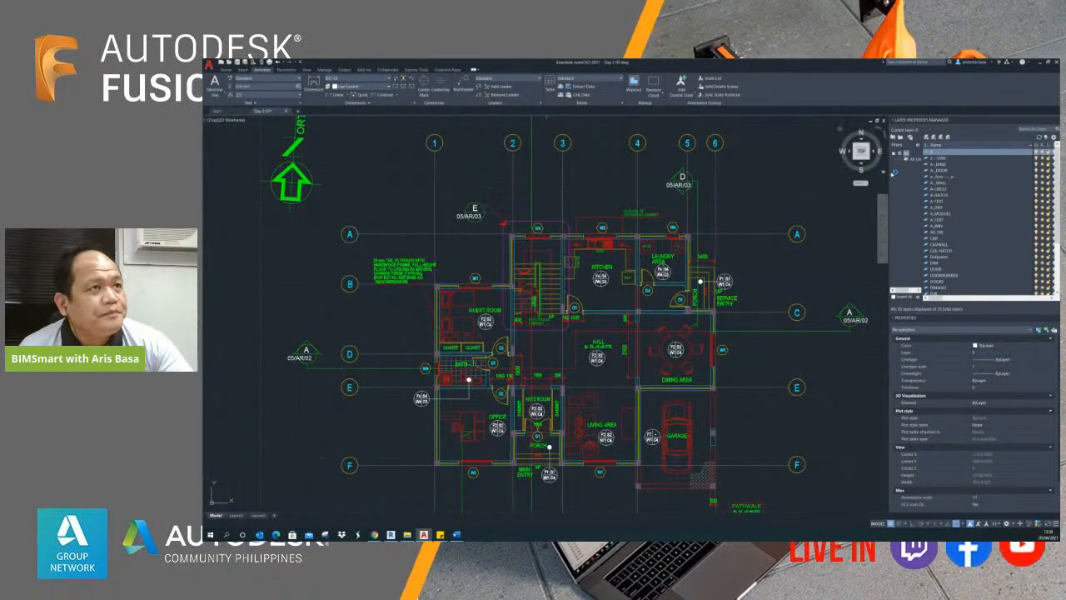
# - Close the drawing program without saving changes and close the Desktop folder window
pyautogui.click(1056, 64)
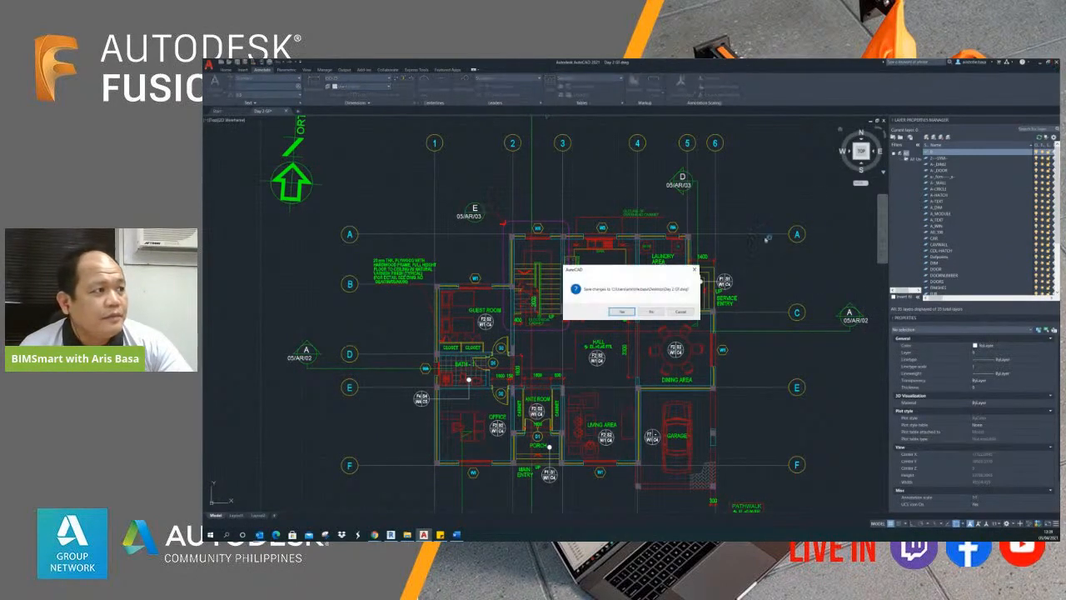
pyautogui.click(650, 312)
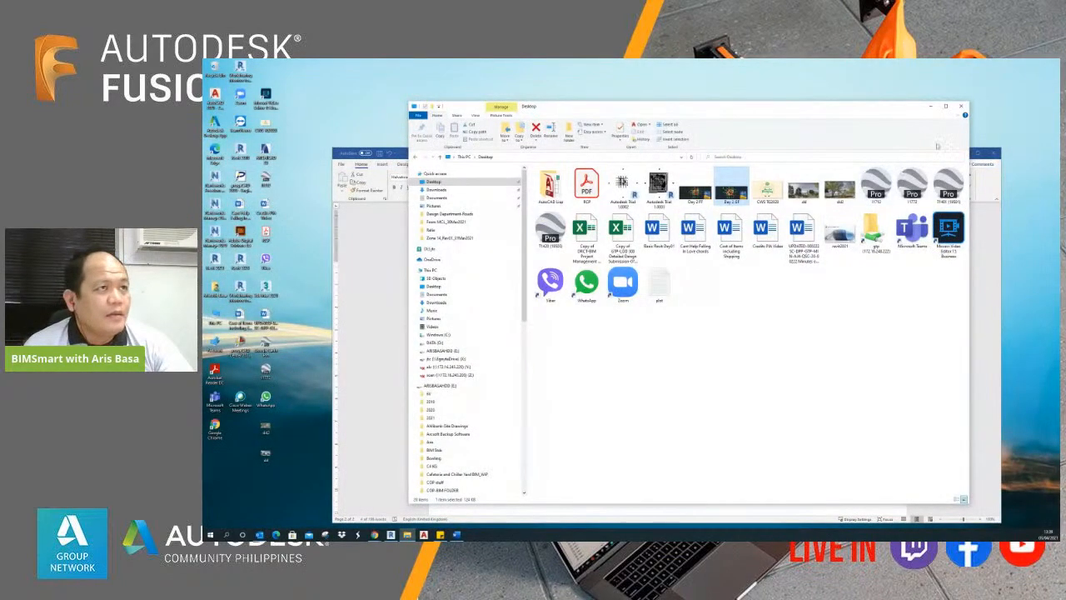
pyautogui.click(964, 107)
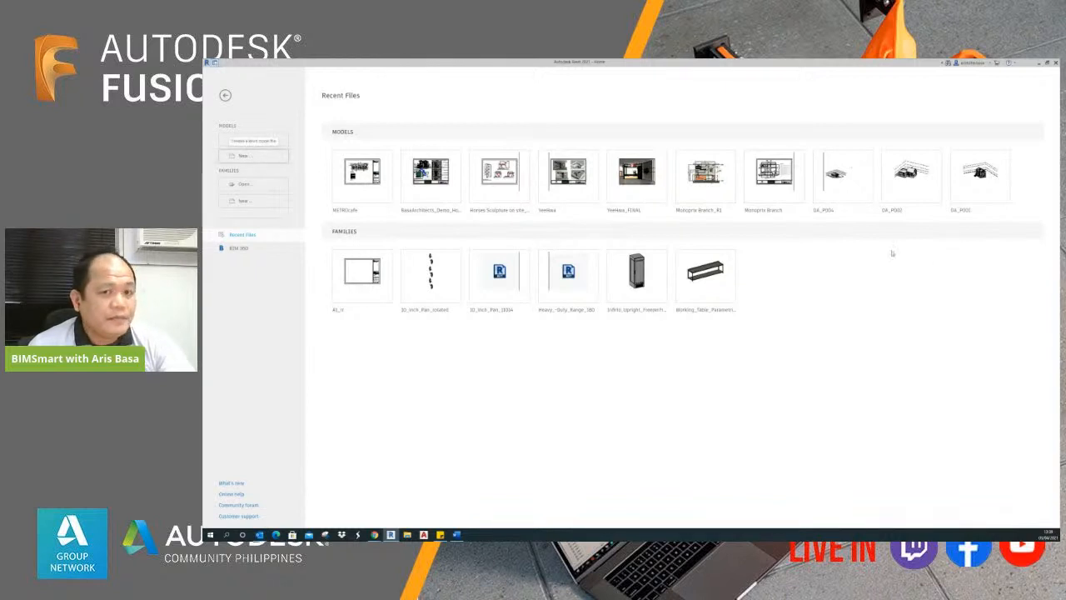
# - In Revit, create a new project from the Construction-DefaultMetric template
pyautogui.click(243, 155)
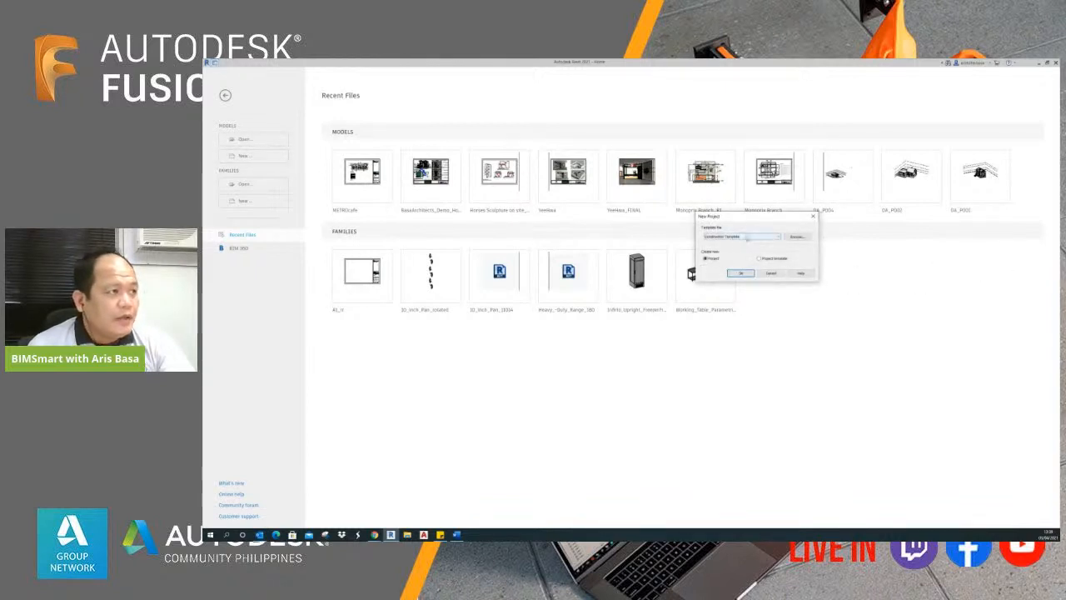
pyautogui.click(798, 237)
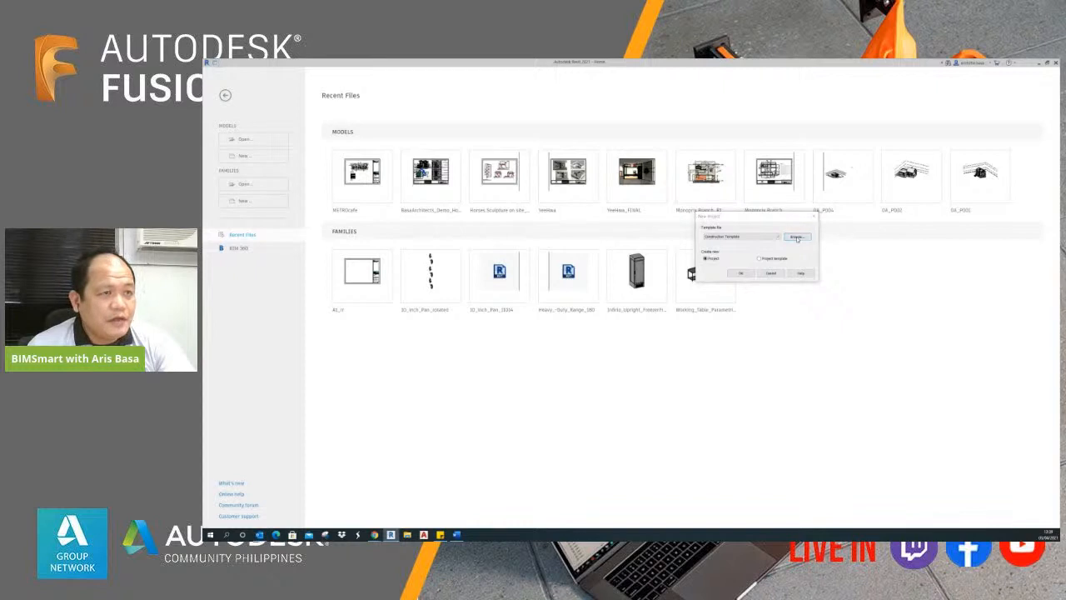
pyautogui.moveTo(836, 217); pyautogui.dragTo(535, 259)
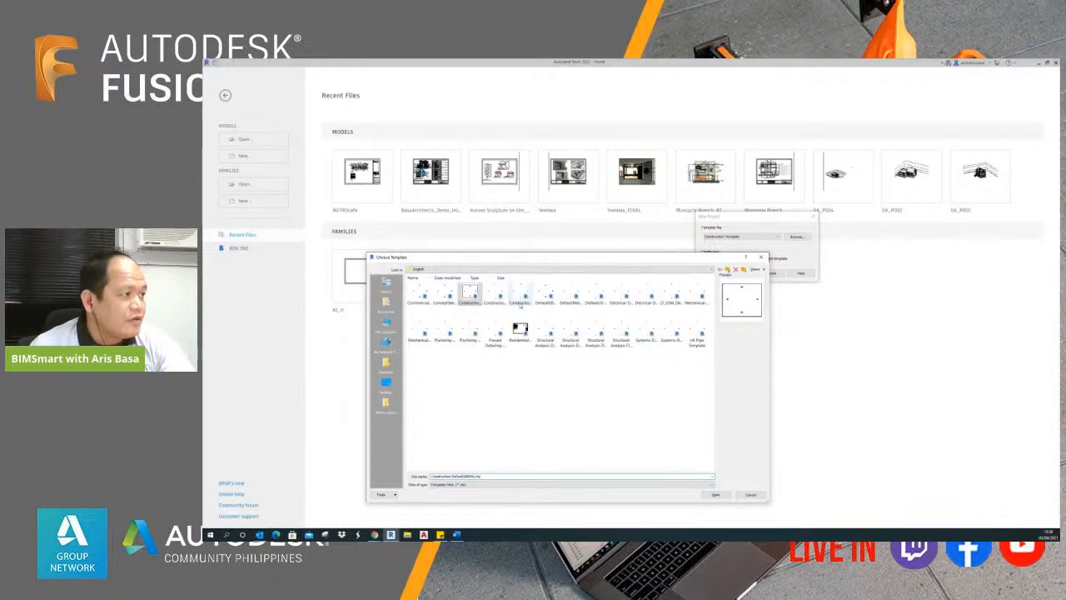
pyautogui.click(495, 301)
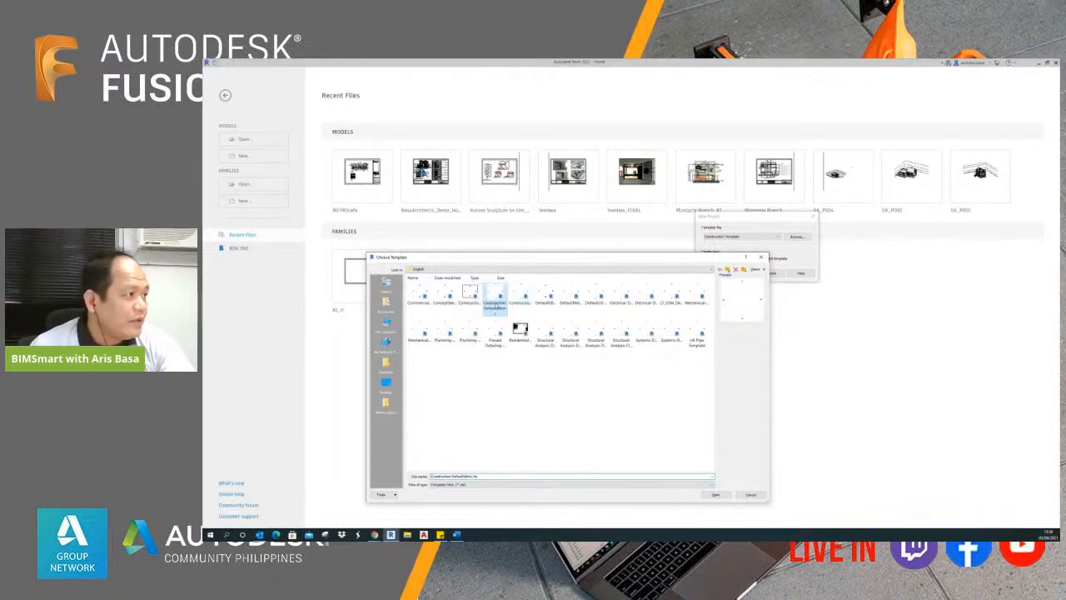
pyautogui.click(718, 496)
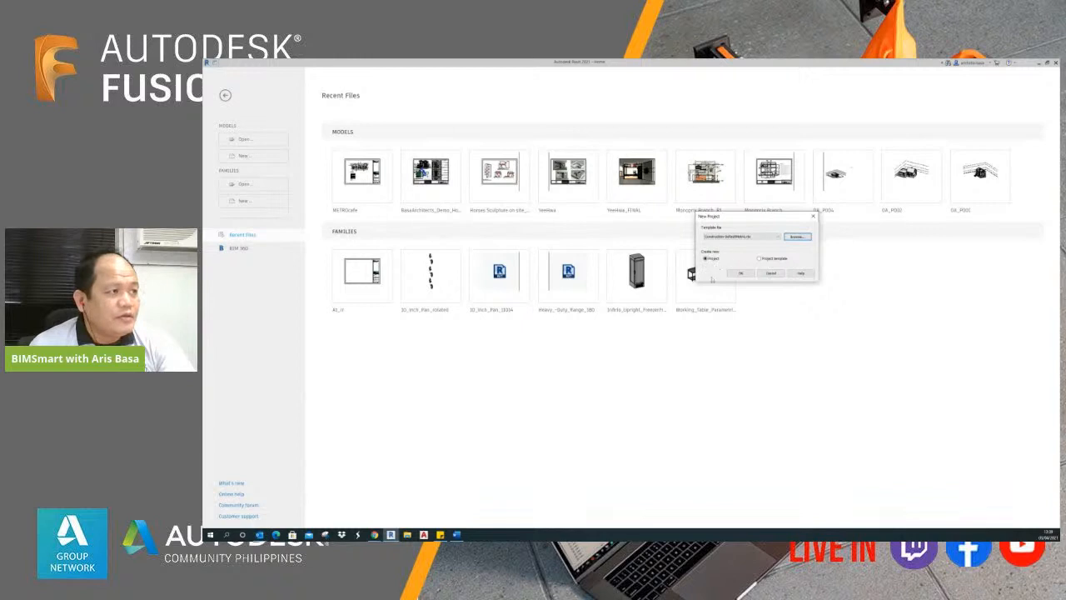
pyautogui.click(741, 274)
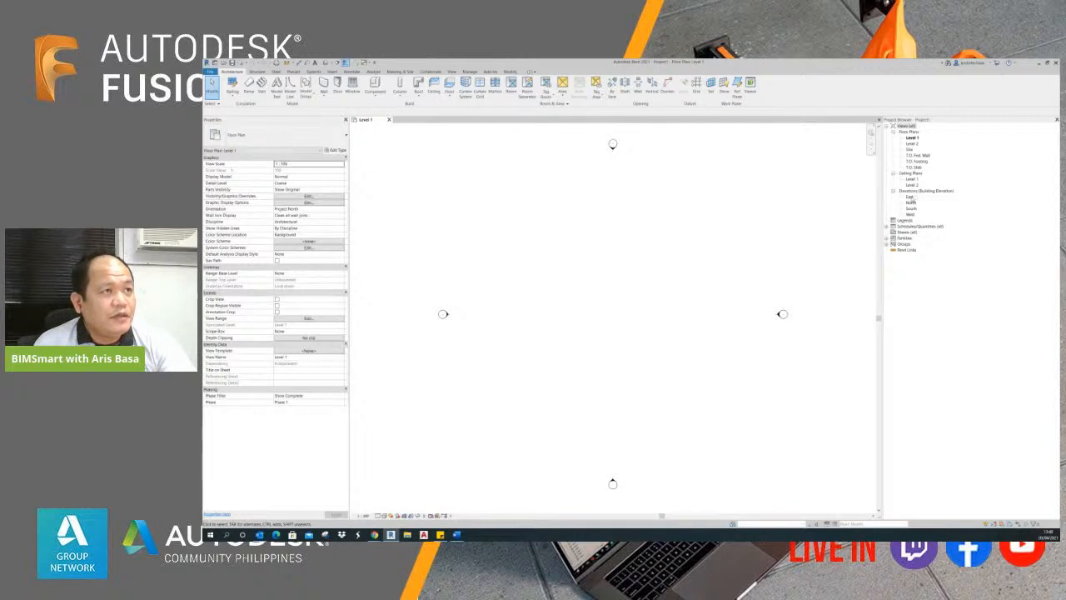
# - In the East elevation, delete the T.O. Fnd. Wall, T.O. Slab, T.O. Footing and B.O. Footing levels together with their views
pyautogui.doubleClick(910, 197)
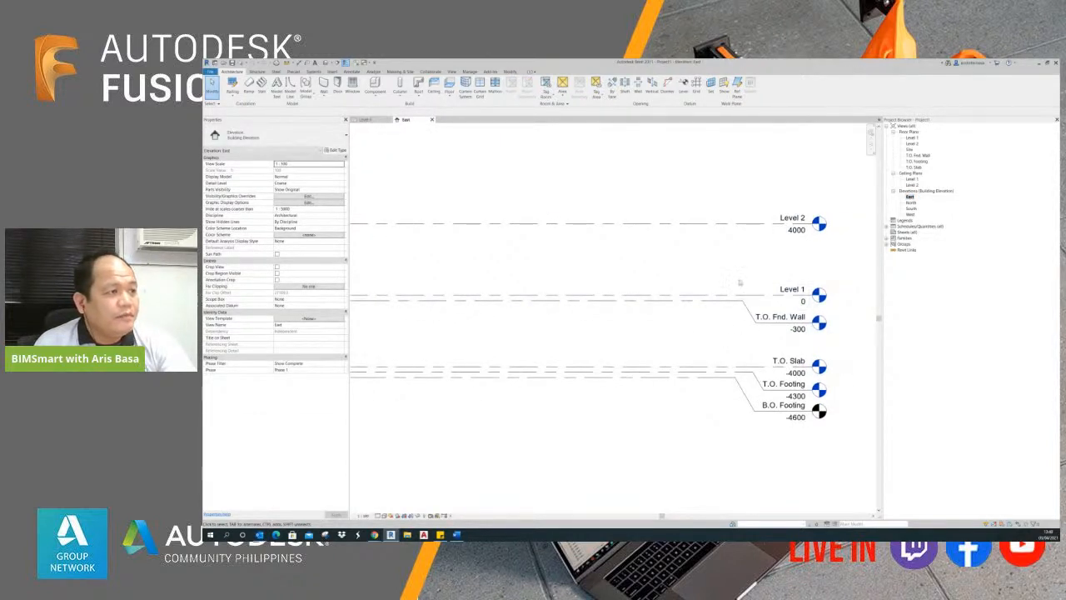
pyautogui.moveTo(741, 283); pyautogui.dragTo(739, 264, button='middle')
pyautogui.moveTo(827, 428); pyautogui.dragTo(735, 297)
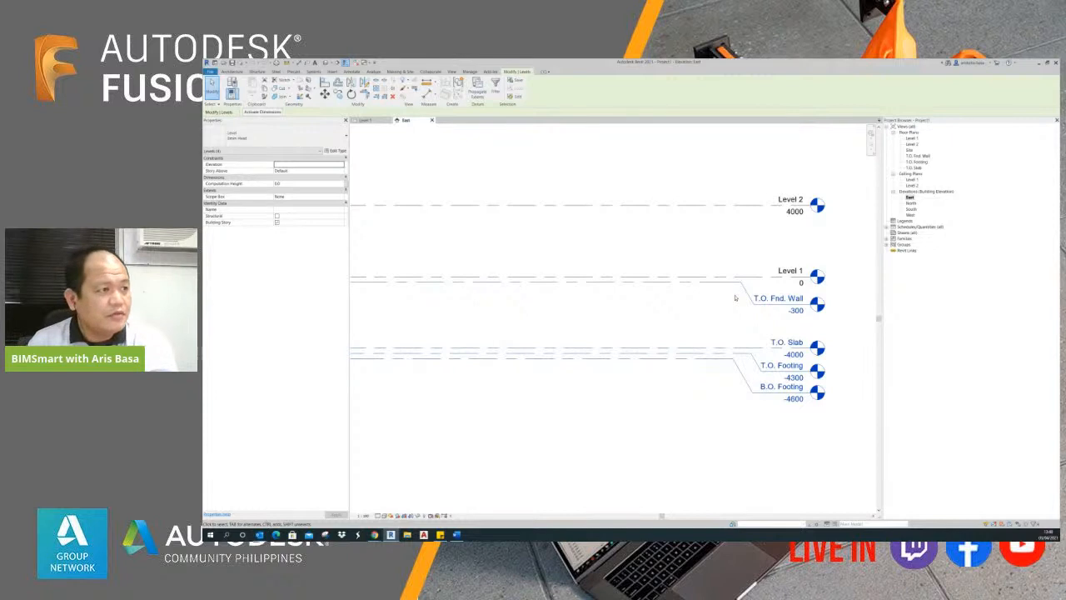
pyautogui.press('Delete')
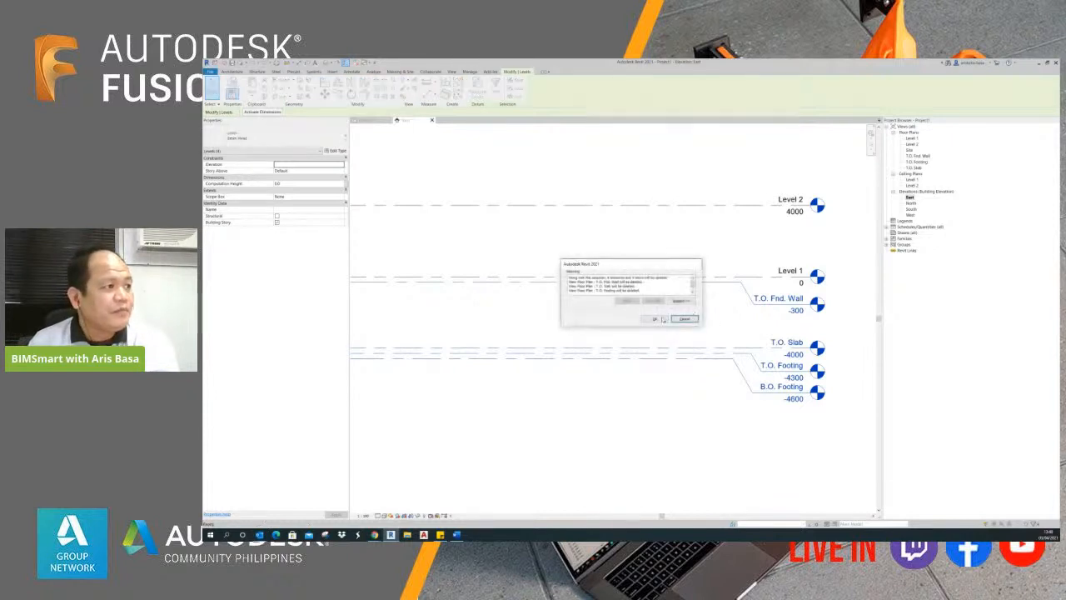
pyautogui.click(663, 319)
pyautogui.moveTo(733, 309); pyautogui.dragTo(670, 336, button='middle')
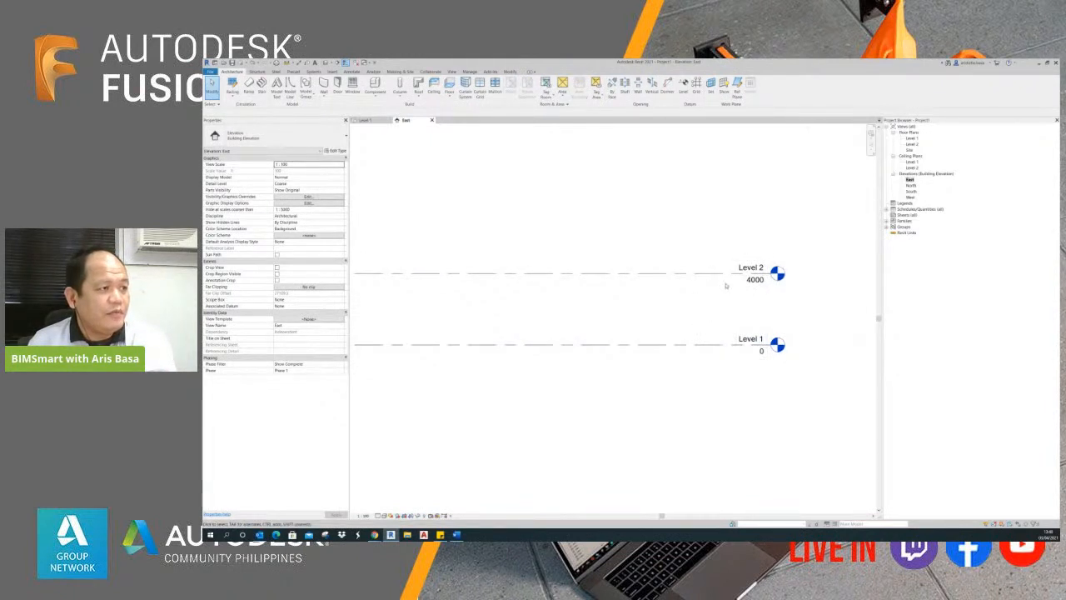
# - Copy the Level 2 line 4000 mm upward to make a third level
pyautogui.moveTo(704, 315); pyautogui.dragTo(723, 347, button='middle')
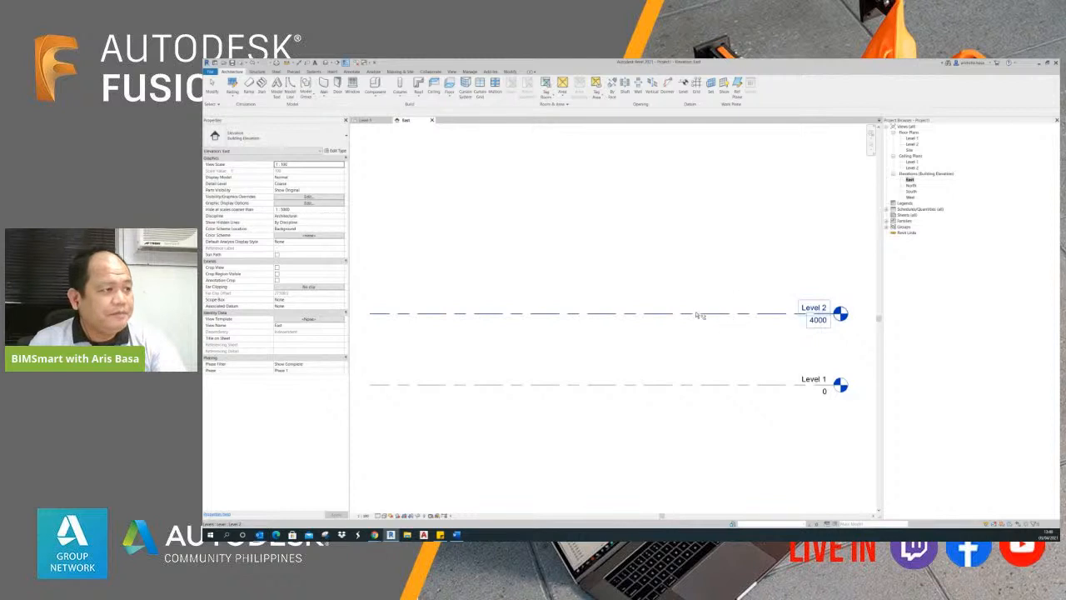
pyautogui.rightClick(690, 315)
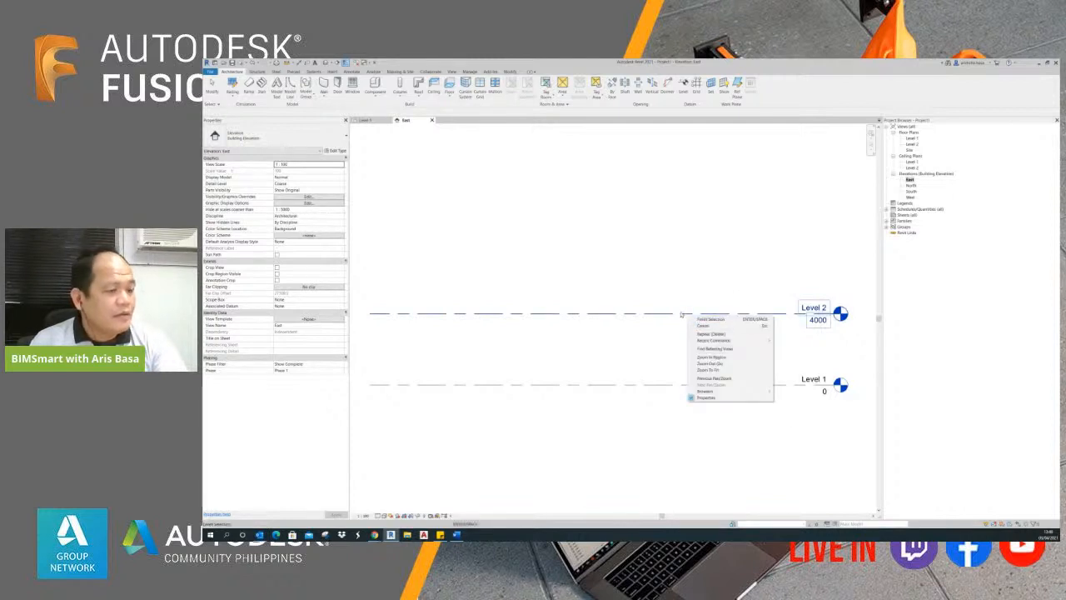
pyautogui.press('Escape')
pyautogui.click(683, 313)
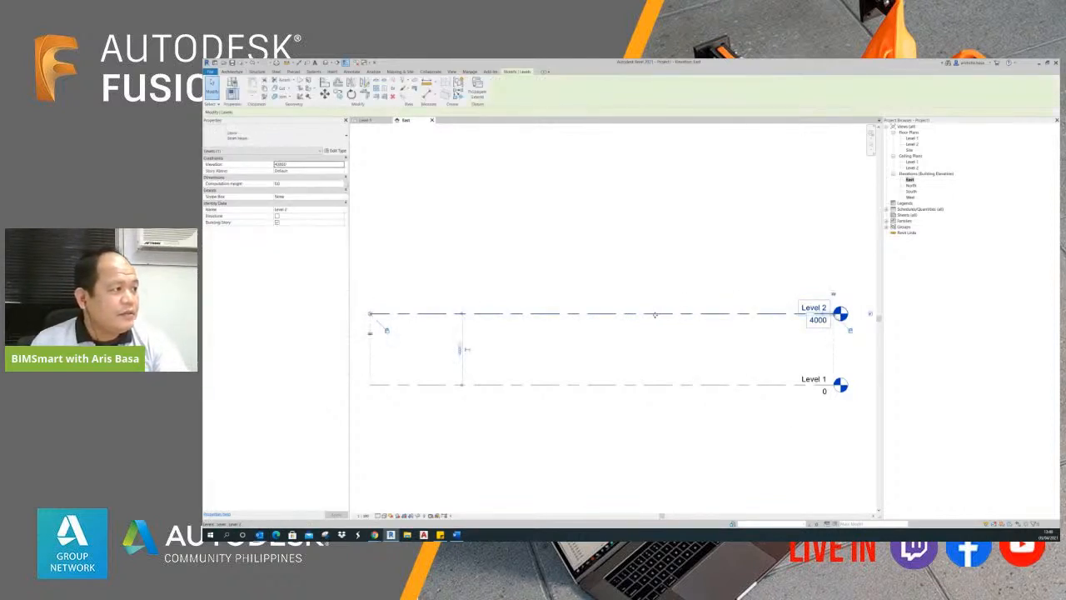
pyautogui.moveTo(530, 300); pyautogui.dragTo(559, 300, button='middle')
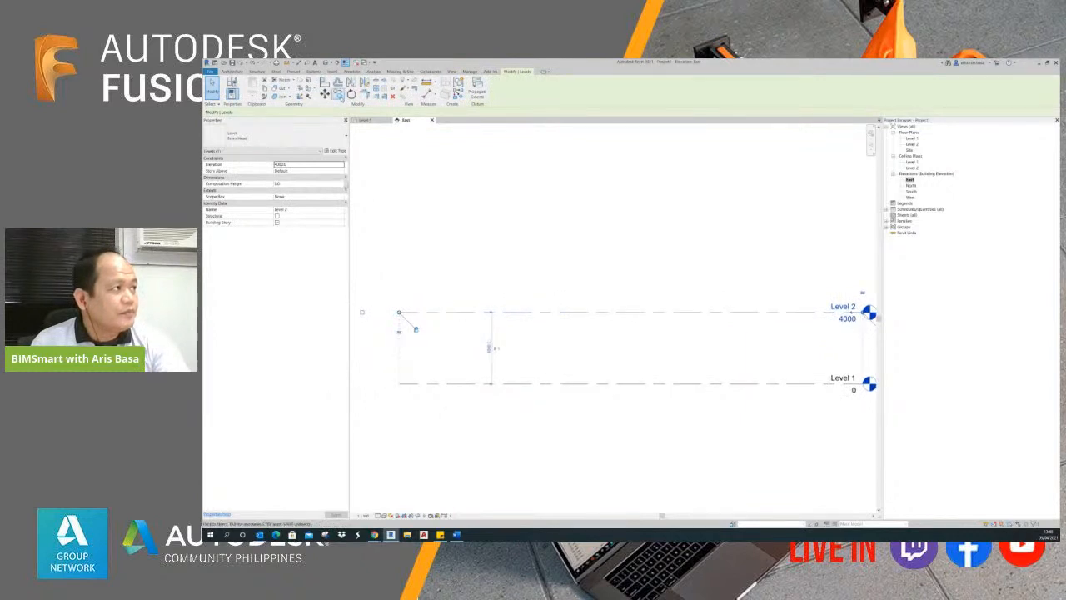
pyautogui.click(337, 94)
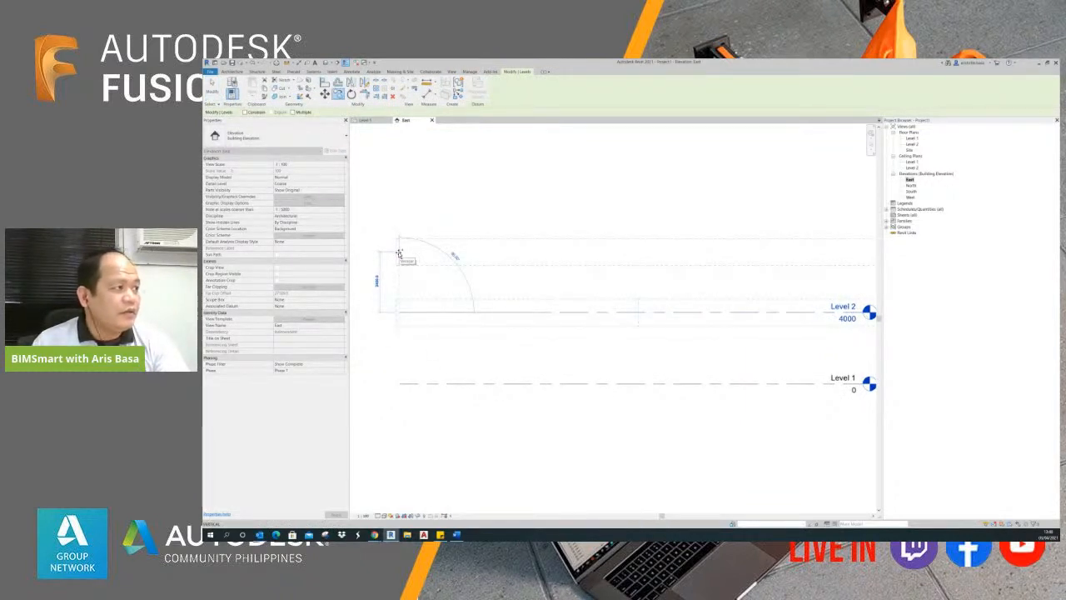
pyautogui.write('4000')
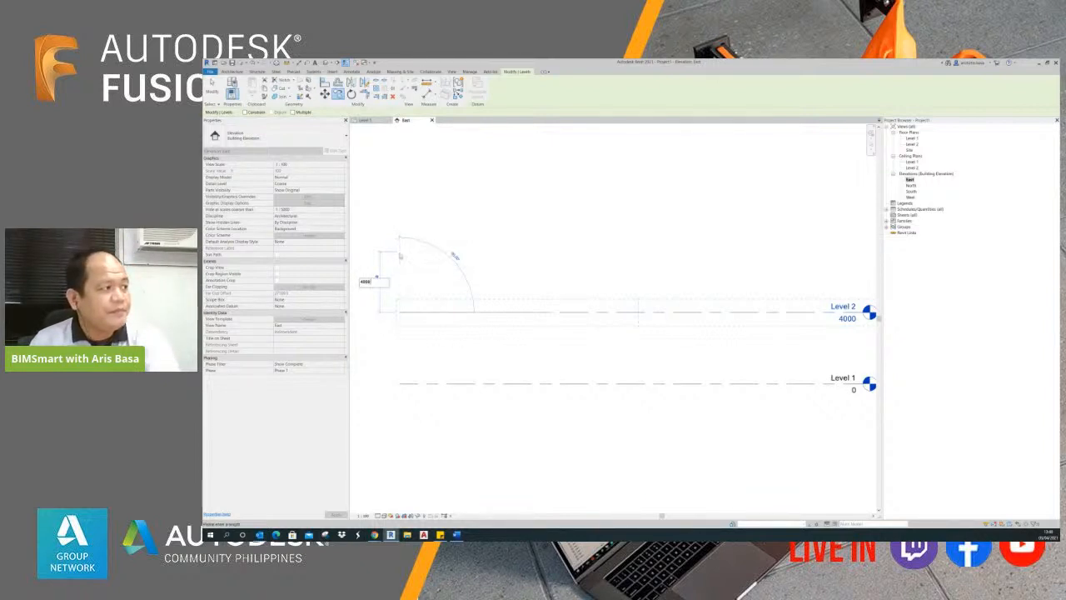
pyautogui.press('Return')
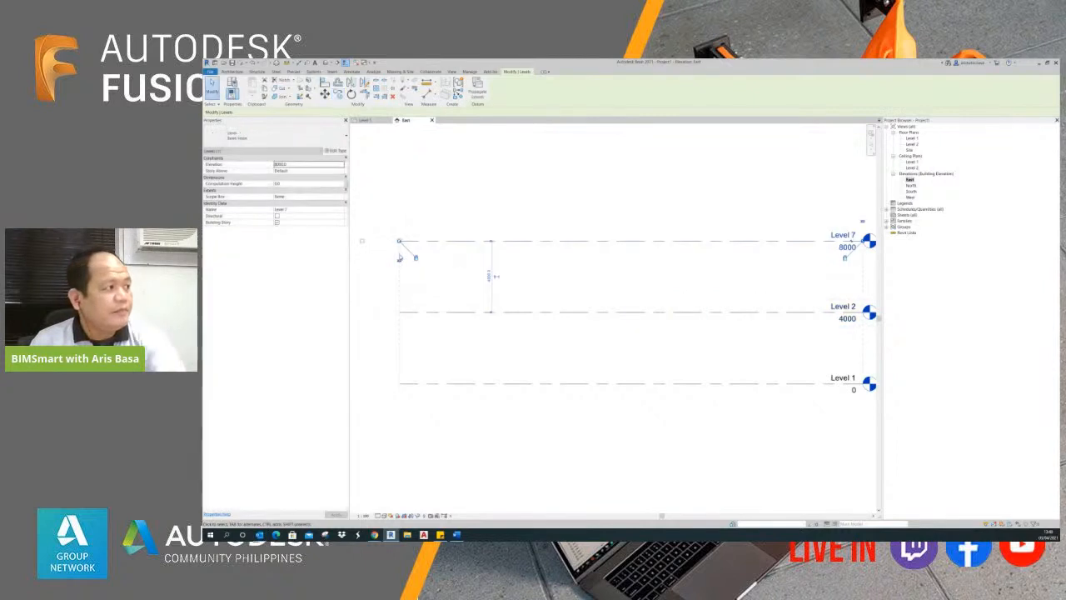
# - Rename the copied uppermost level as ROOF
pyautogui.click(662, 270)
pyautogui.scroll(2, 785, 241)
pyautogui.click(784, 240)
pyautogui.click(783, 240)
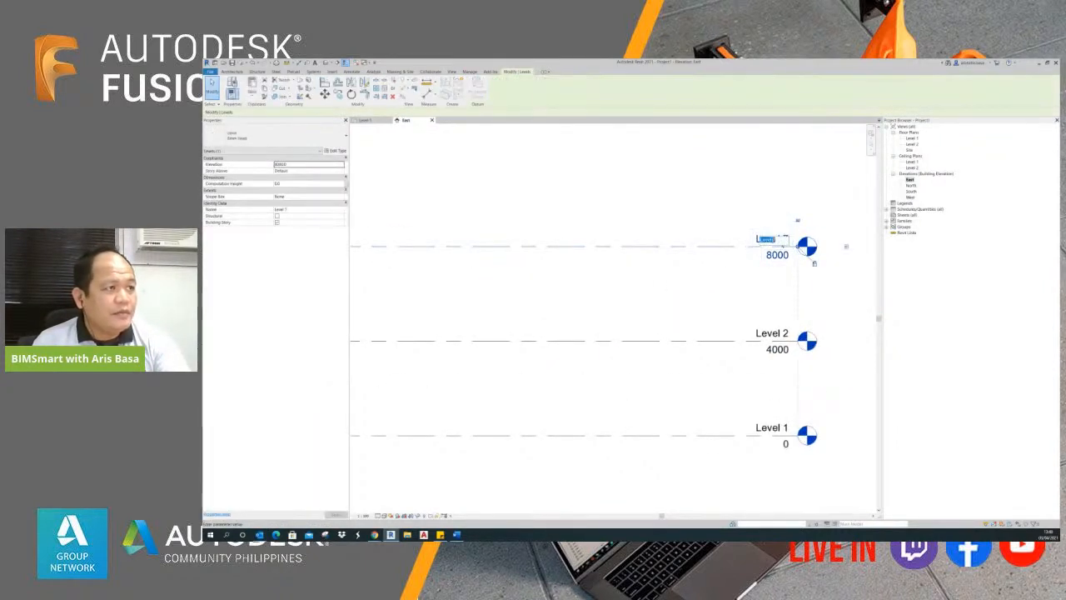
pyautogui.write('R')
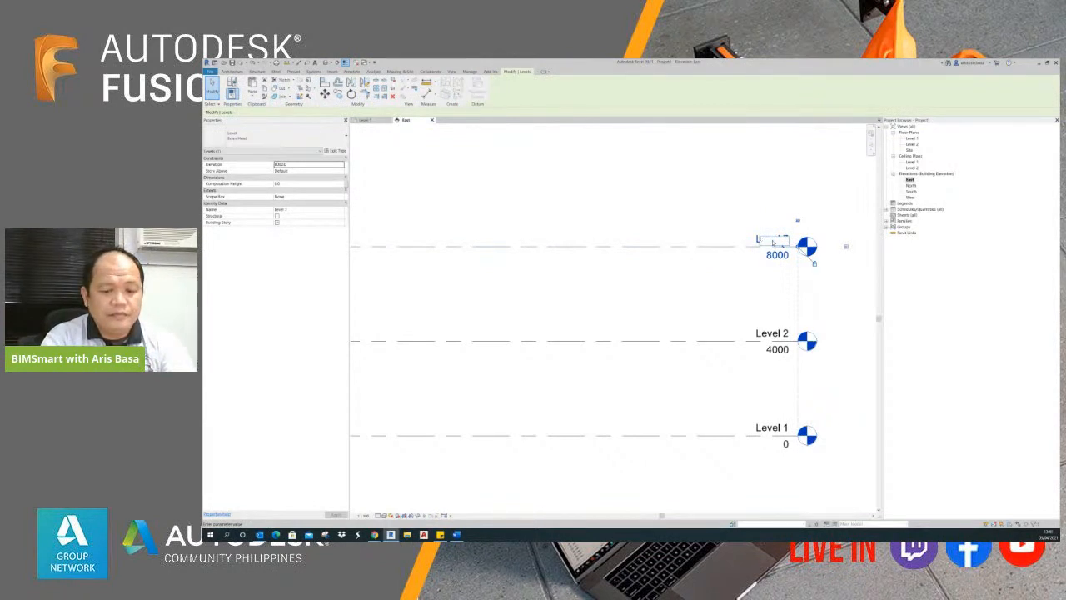
pyautogui.write('oof')
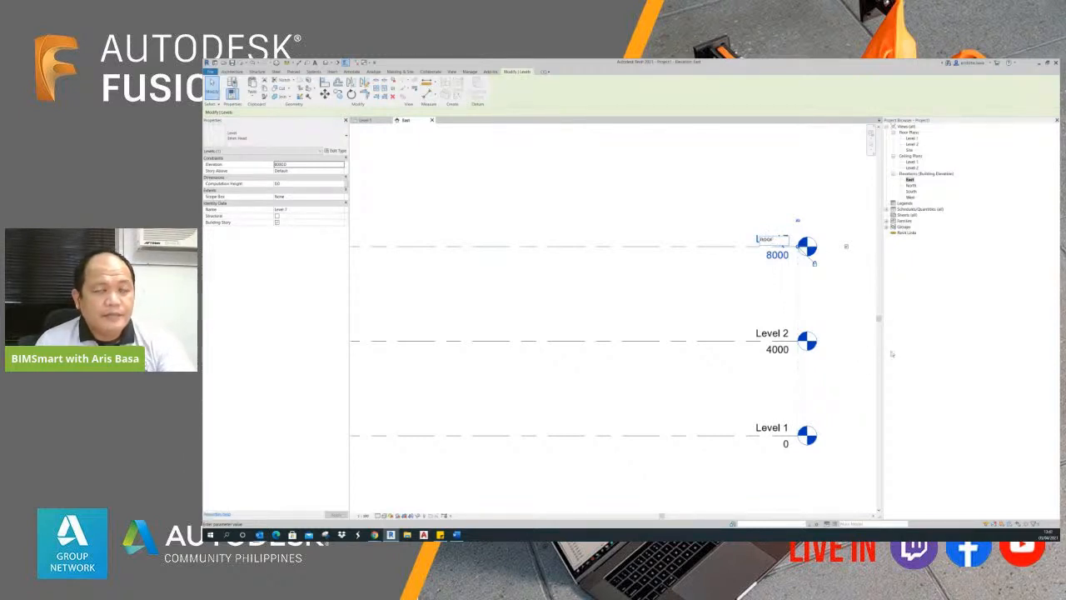
pyautogui.press('Return')
# - Compare the level heads of ROOF, Level 2 and Level 1 with the floor plan views listed in the project
pyautogui.scroll(-1, 833, 317)
pyautogui.moveTo(740, 365); pyautogui.dragTo(773, 384, button='middle')
pyautogui.click(786, 372)
pyautogui.moveTo(771, 425); pyautogui.dragTo(731, 386, button='middle')
pyautogui.scroll(-1, 761, 437)
pyautogui.scroll(1, 747, 384)
pyautogui.scroll(1, 823, 385)
pyautogui.moveTo(837, 368); pyautogui.dragTo(766, 371, button='middle')
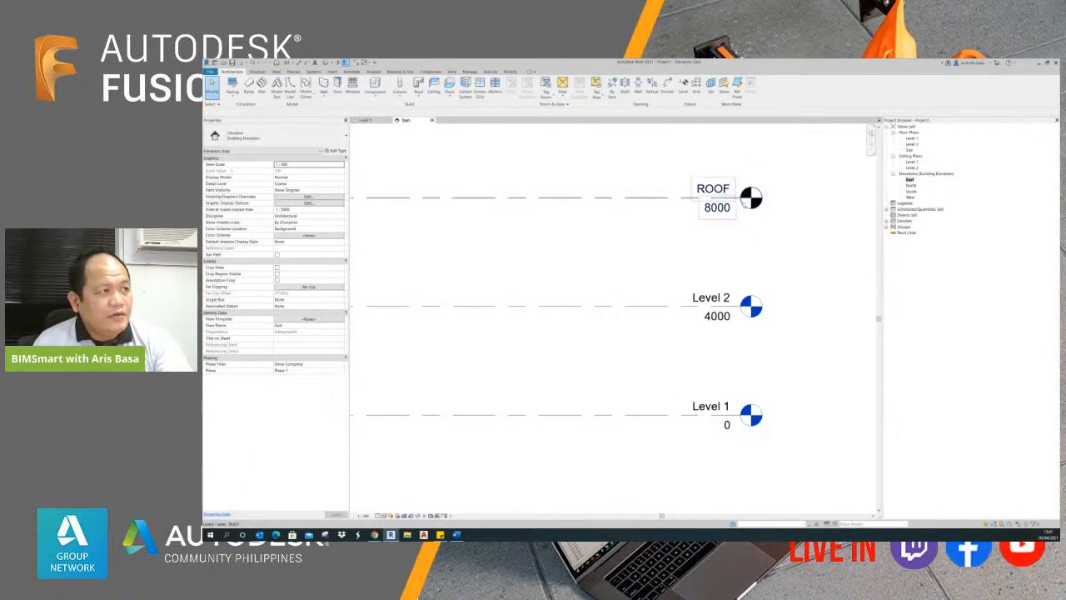
pyautogui.scroll(2, 761, 291)
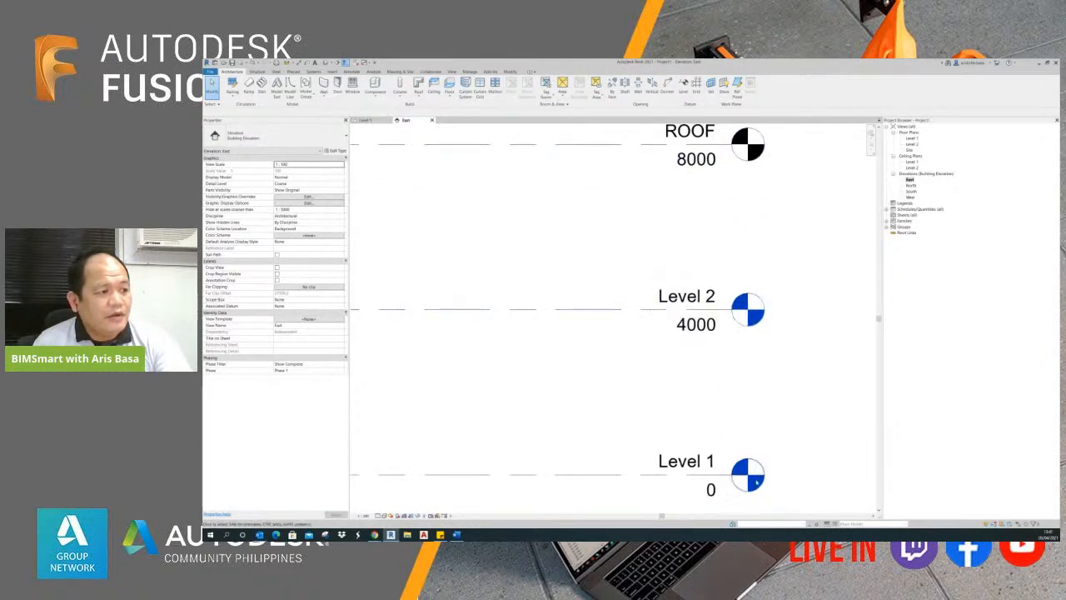
pyautogui.moveTo(805, 300); pyautogui.dragTo(809, 322, button='middle')
pyautogui.scroll(-1, 804, 312)
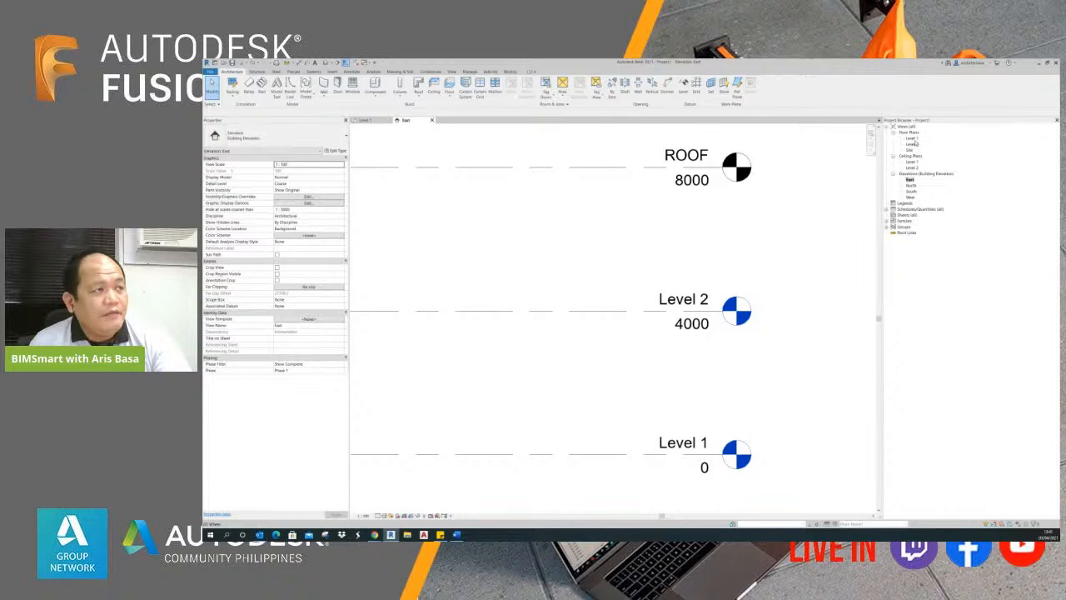
pyautogui.click(912, 138)
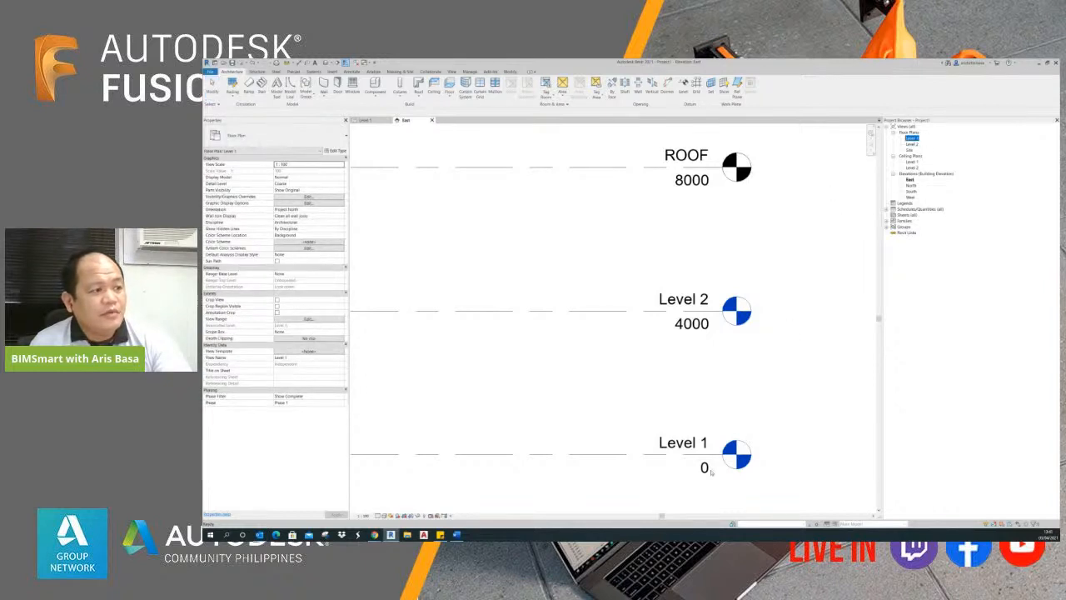
pyautogui.click(912, 144)
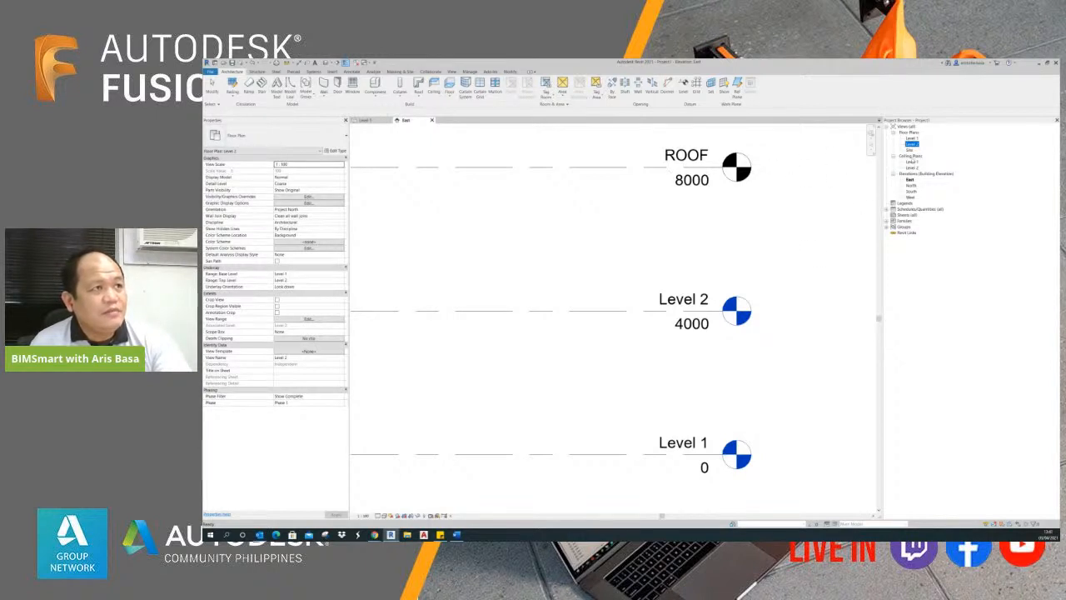
pyautogui.click(801, 243)
pyautogui.moveTo(772, 237); pyautogui.dragTo(759, 257, button='middle')
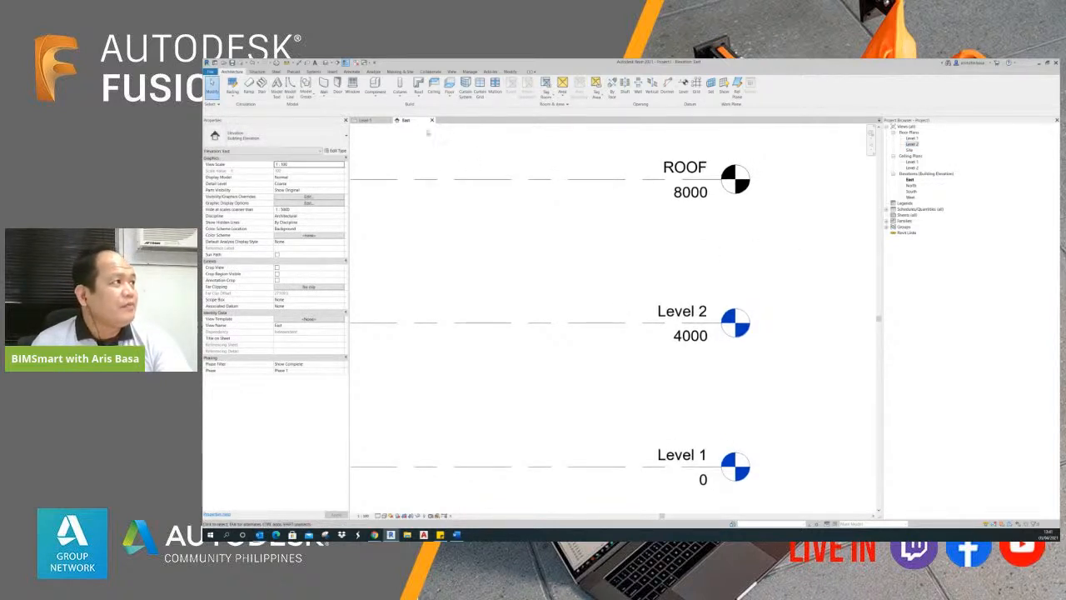
pyautogui.moveTo(764, 214); pyautogui.dragTo(764, 216, button='middle')
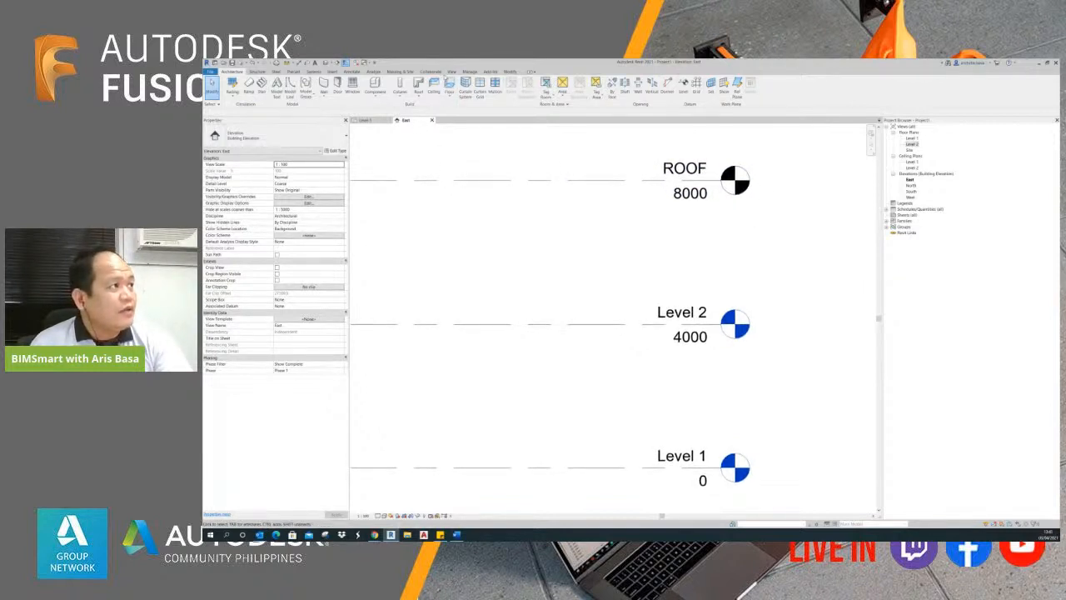
# - Create a floor plan view for the ROOF level
pyautogui.click(450, 72)
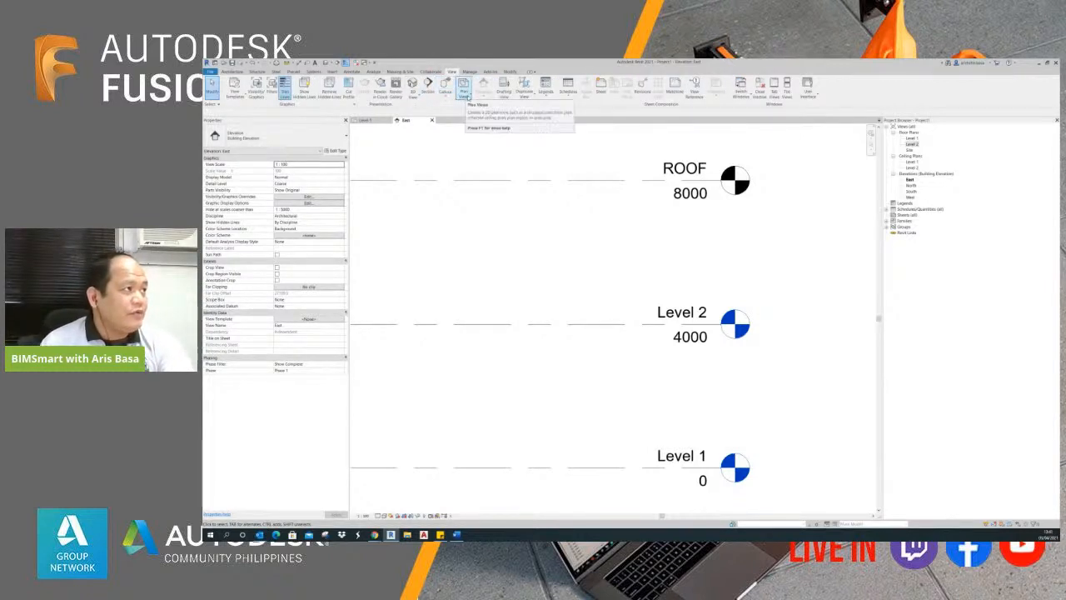
pyautogui.click(466, 94)
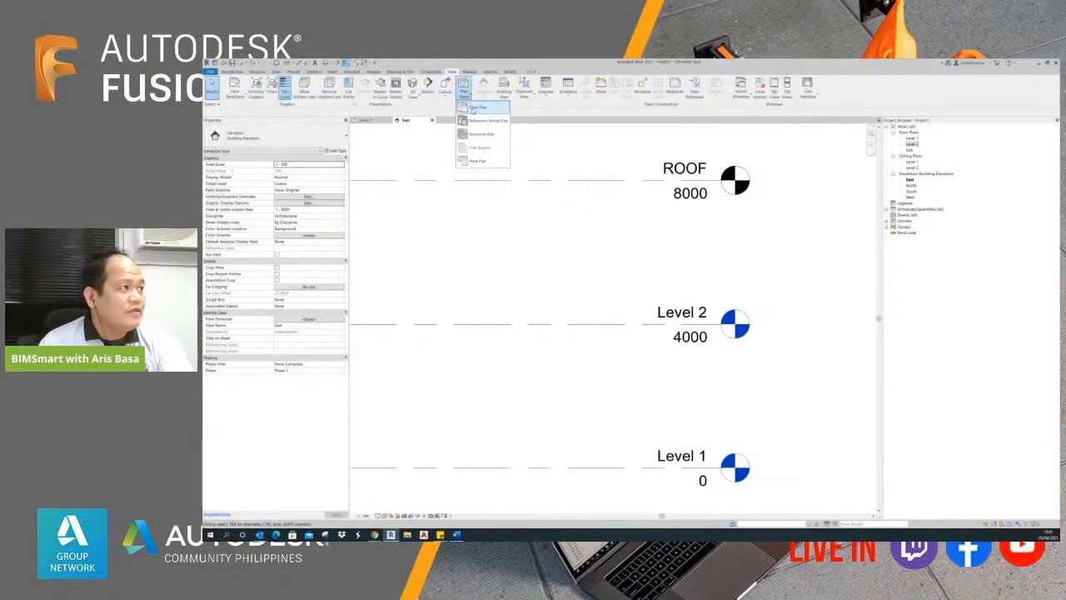
pyautogui.click(475, 111)
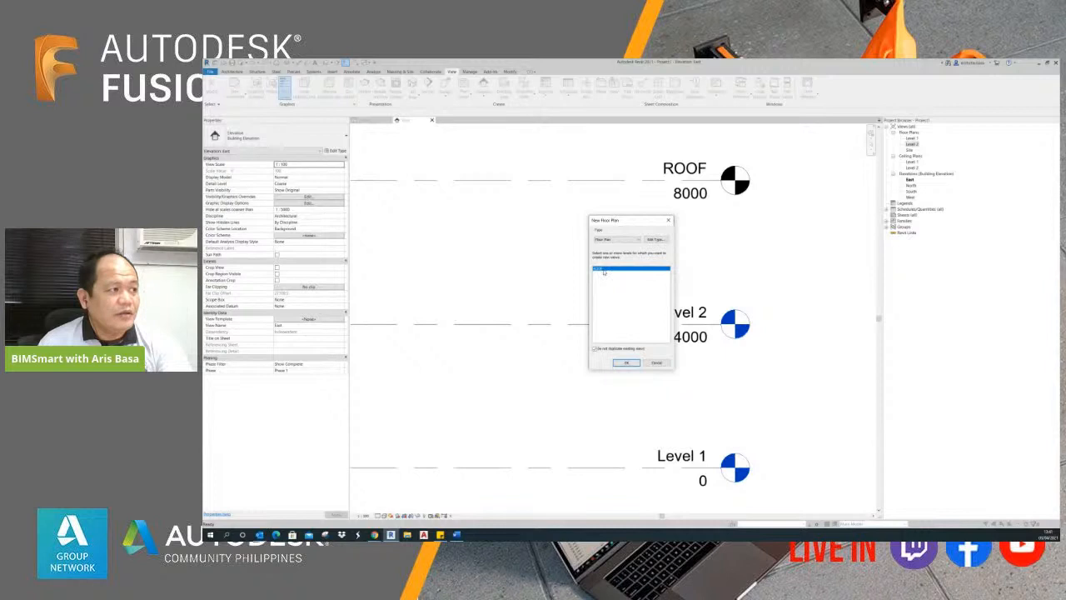
pyautogui.click(628, 364)
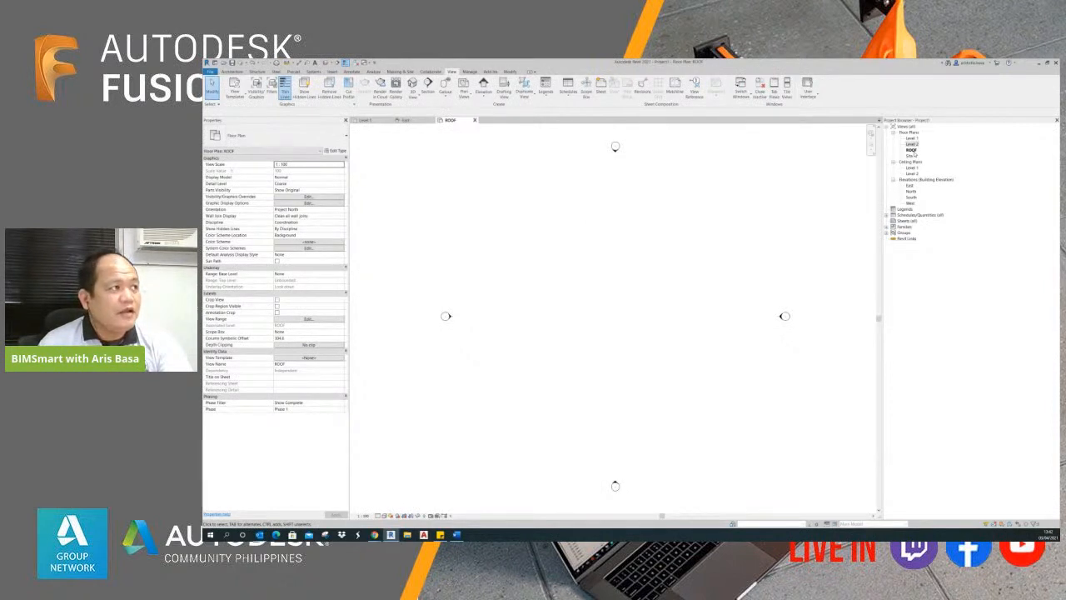
# - Return to the East elevation and review the ROOF, Level 2 and Level 1 levels
pyautogui.click(409, 122)
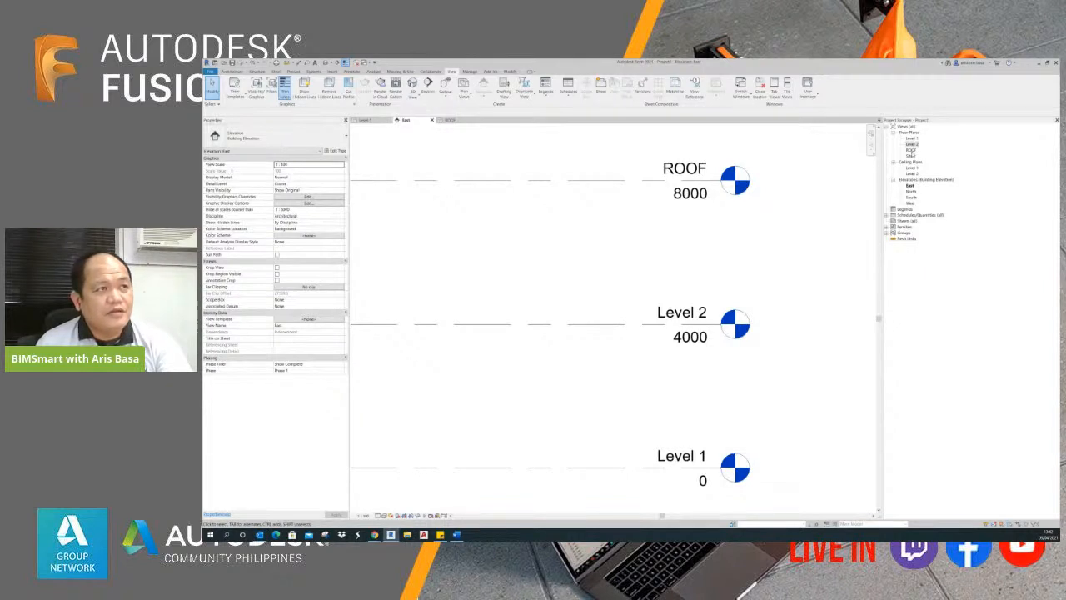
pyautogui.scroll(-2, 676, 379)
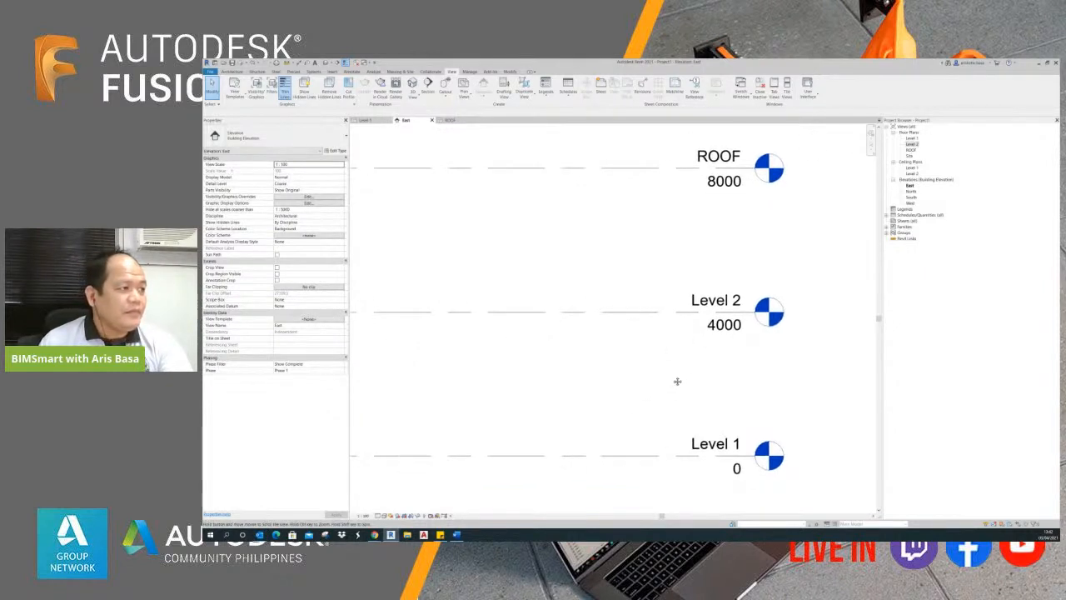
pyautogui.scroll(-2, 673, 378)
pyautogui.moveTo(674, 377); pyautogui.dragTo(681, 355, button='middle')
pyautogui.scroll(-1, 710, 363)
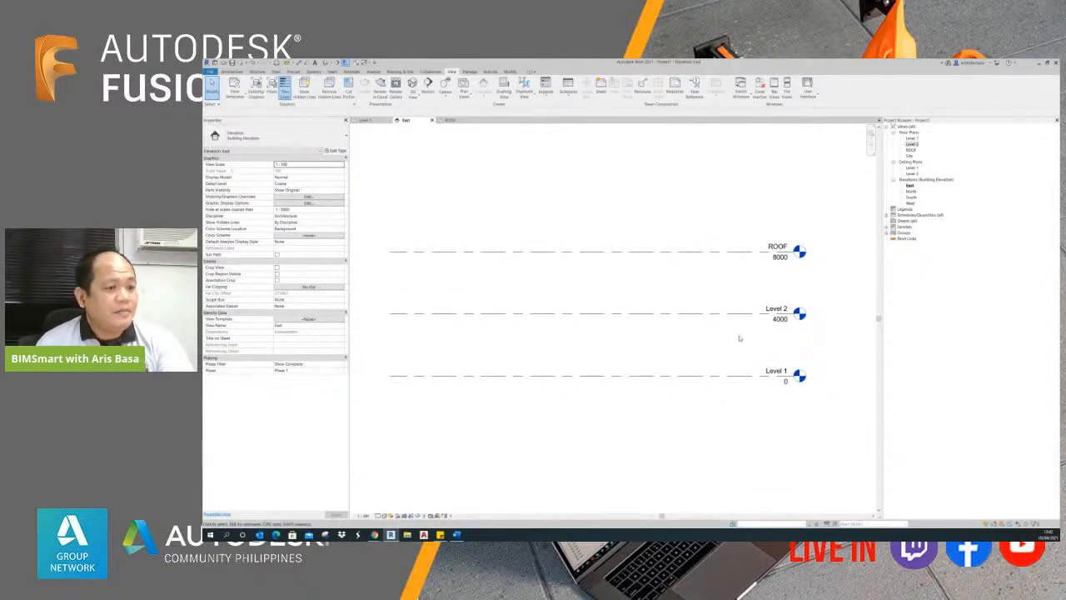
pyautogui.moveTo(745, 343); pyautogui.dragTo(749, 343, button='middle')
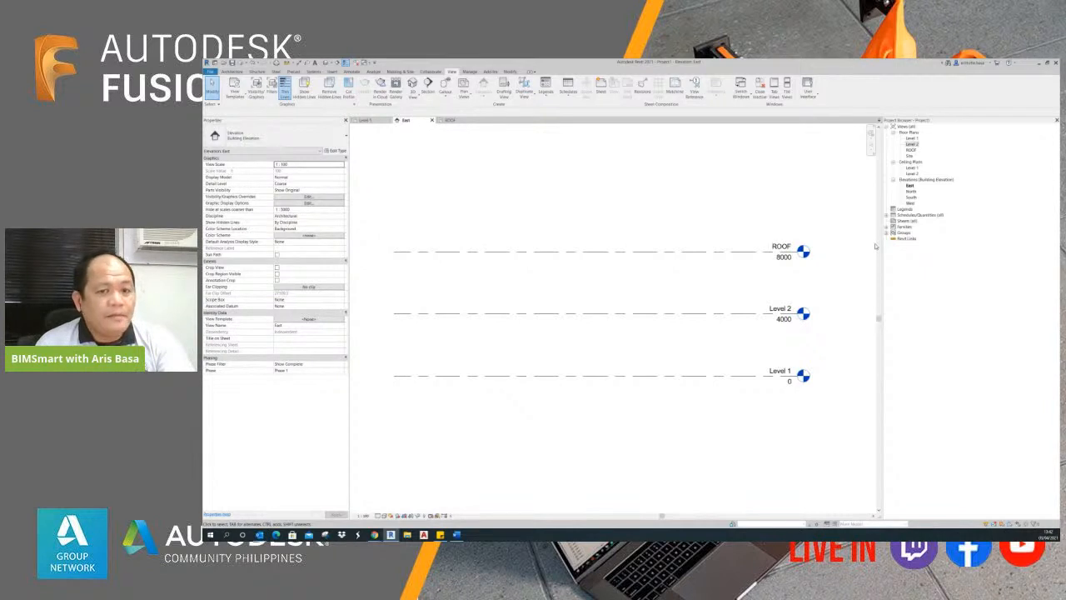
pyautogui.scroll(3, 643, 287)
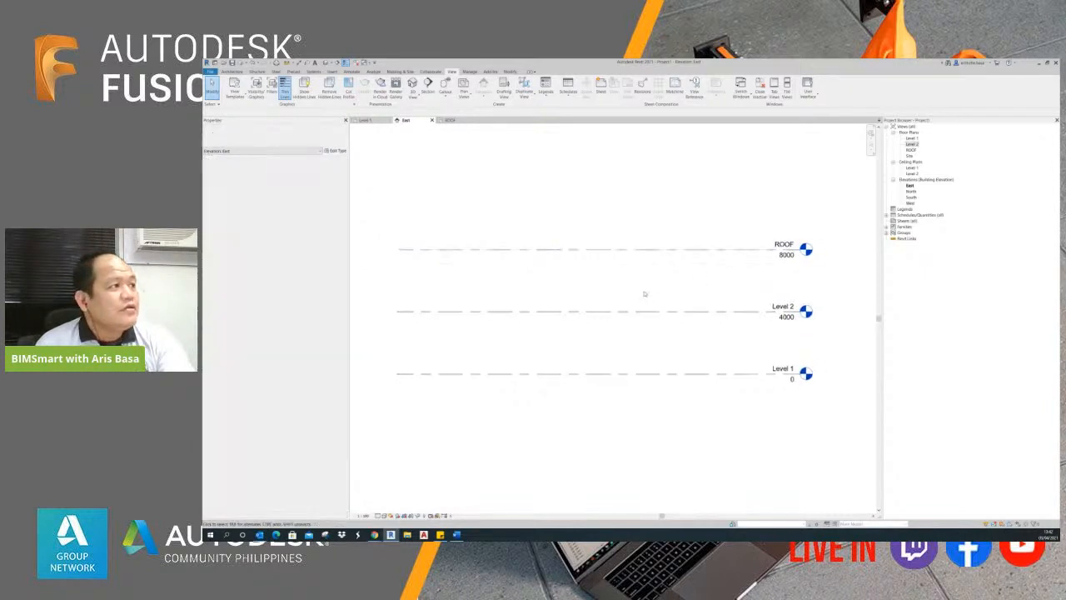
# - Open the Level 1 floor plan and start linking the CAD file Day 2 GF.dwg from the Desktop
pyautogui.doubleClick(912, 139)
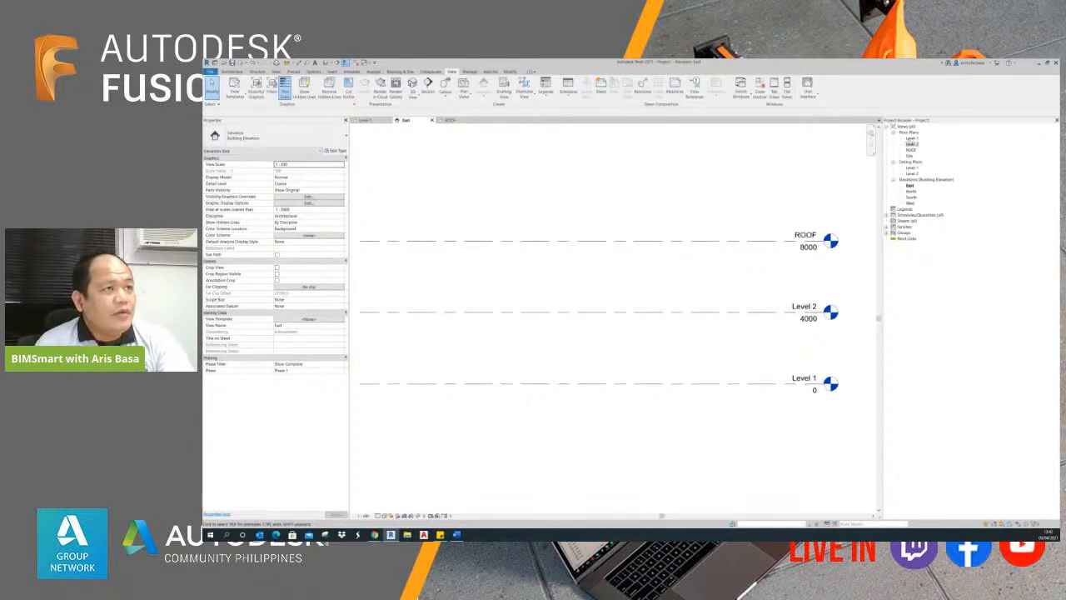
pyautogui.moveTo(631, 318); pyautogui.dragTo(637, 317, button='middle')
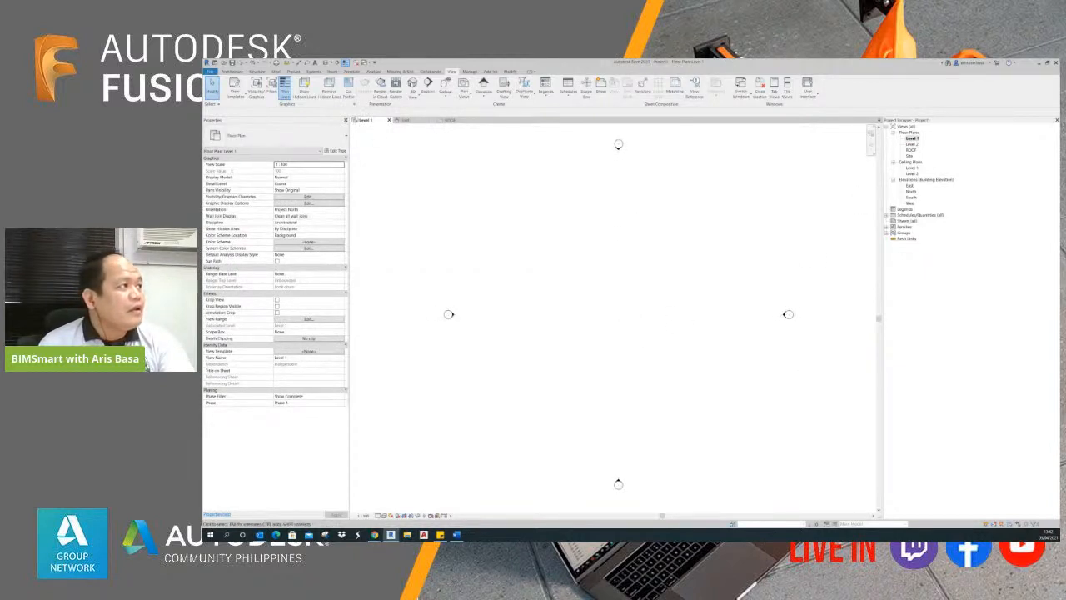
pyautogui.click(331, 71)
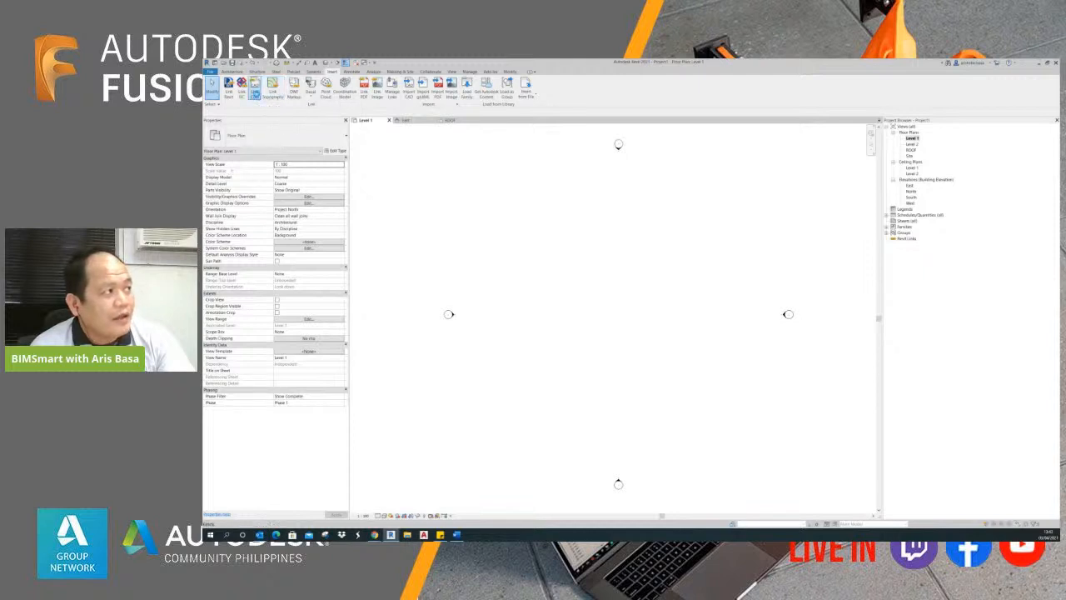
pyautogui.click(255, 92)
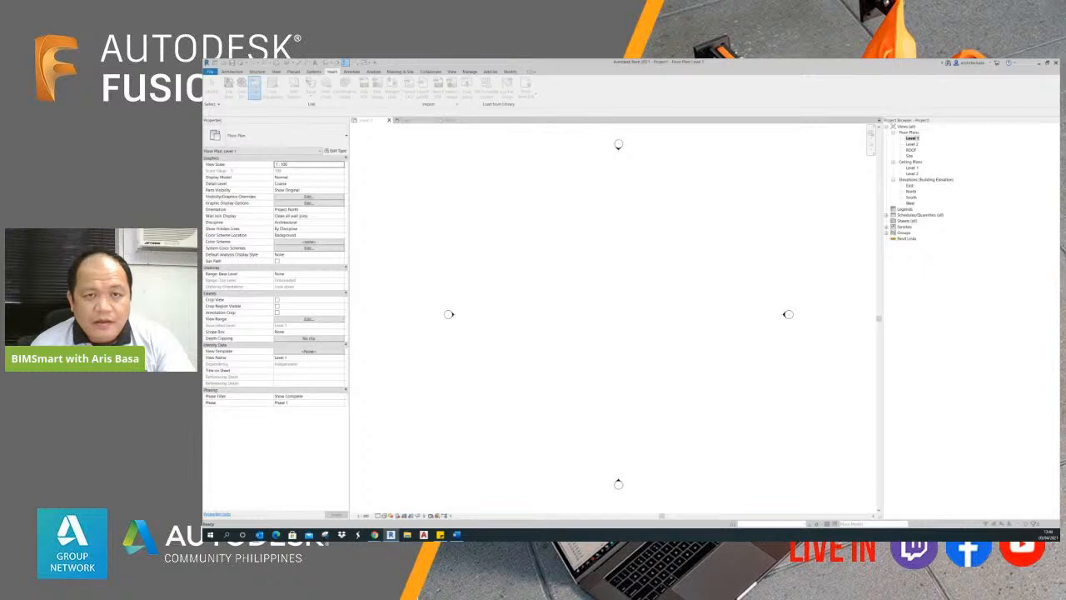
pyautogui.moveTo(936, 196); pyautogui.dragTo(739, 199)
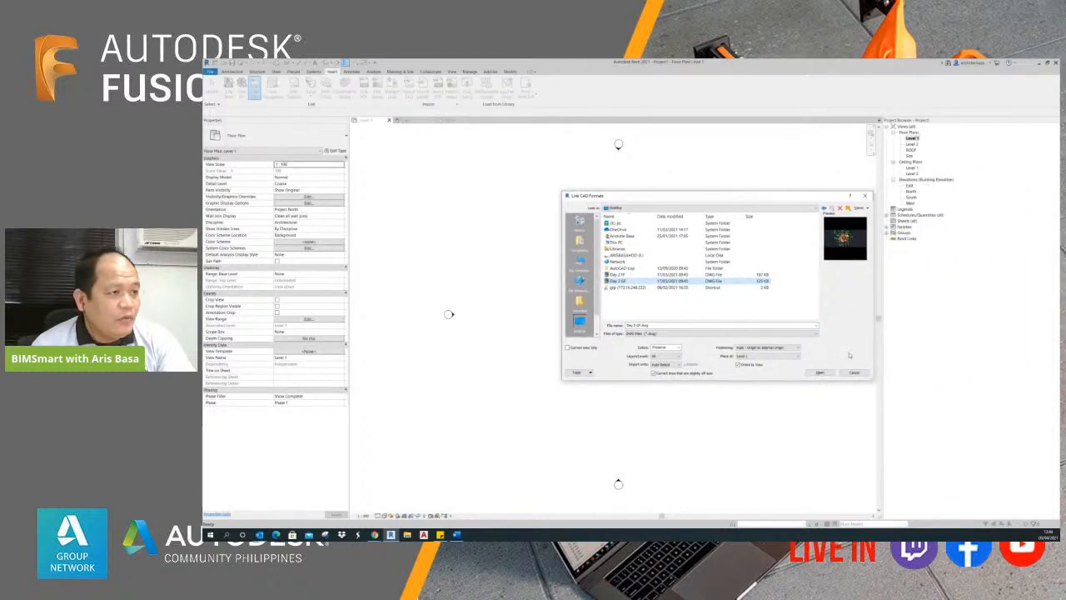
pyautogui.moveTo(872, 379); pyautogui.dragTo(929, 419)
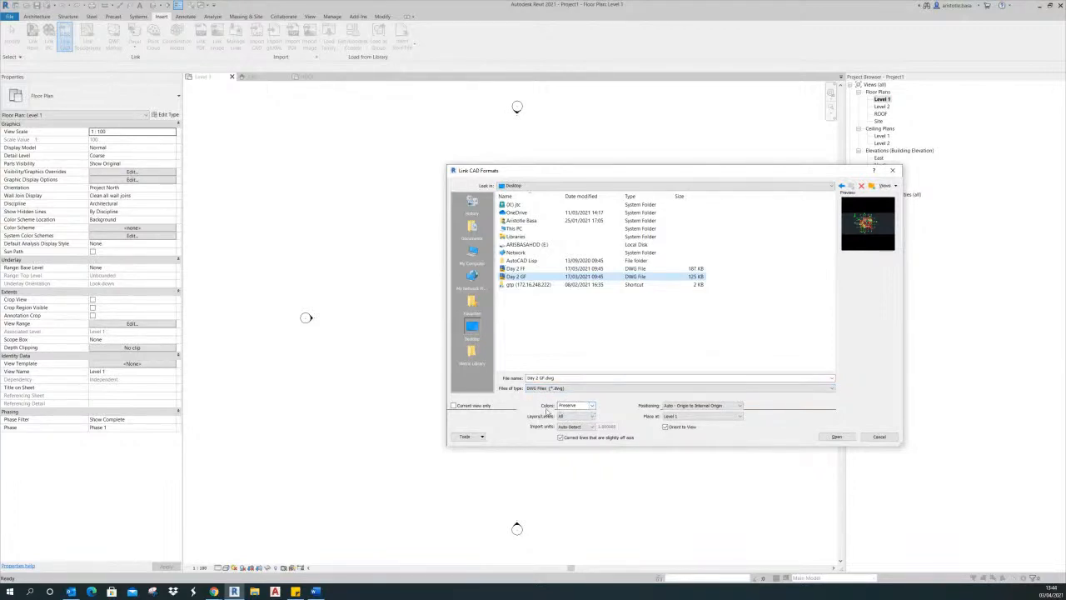
# - For the Day 2 GF.dwg link, keep the colors on Preserve and set the import units to millimeter
pyautogui.click(593, 406)
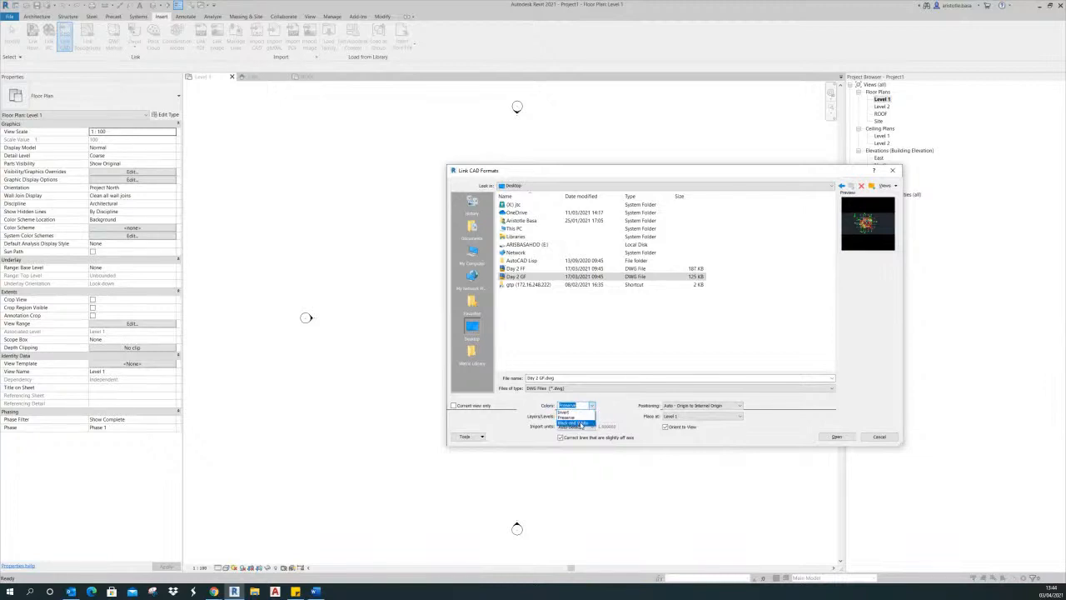
pyautogui.click(611, 404)
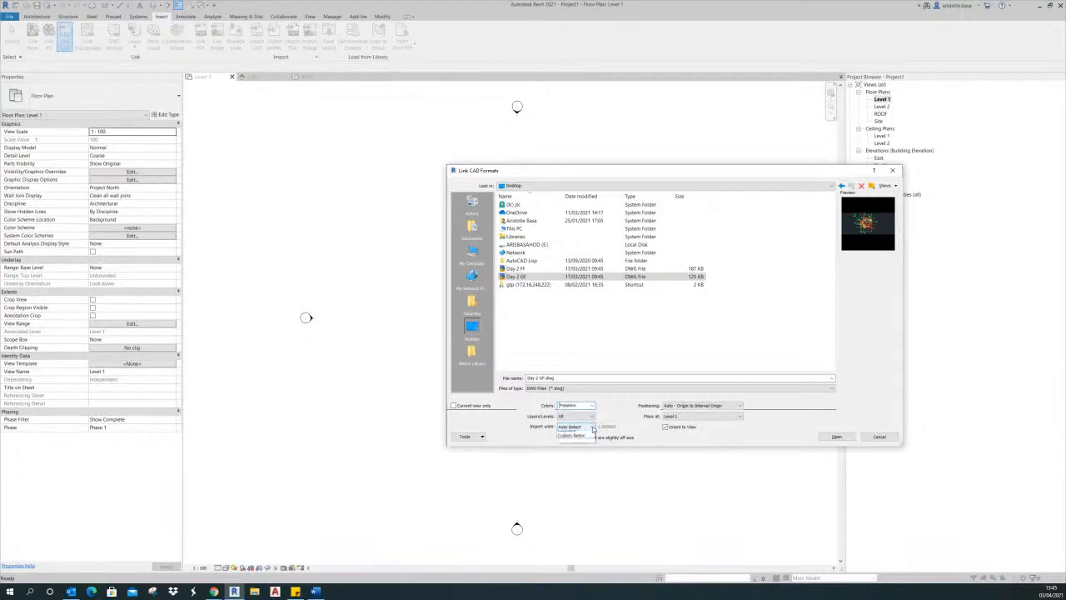
pyautogui.click(592, 427)
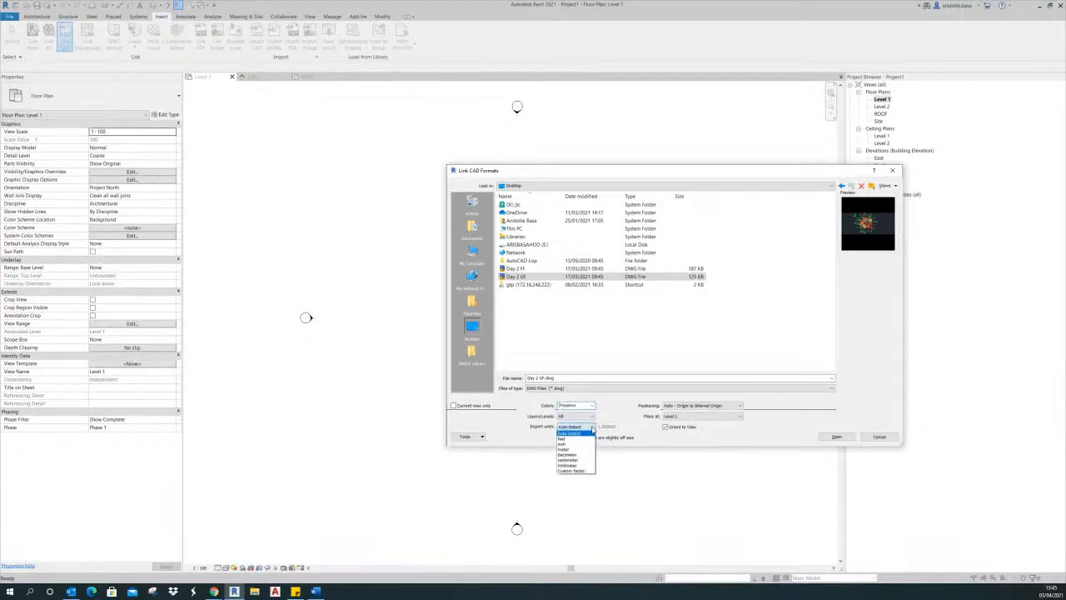
pyautogui.click(578, 465)
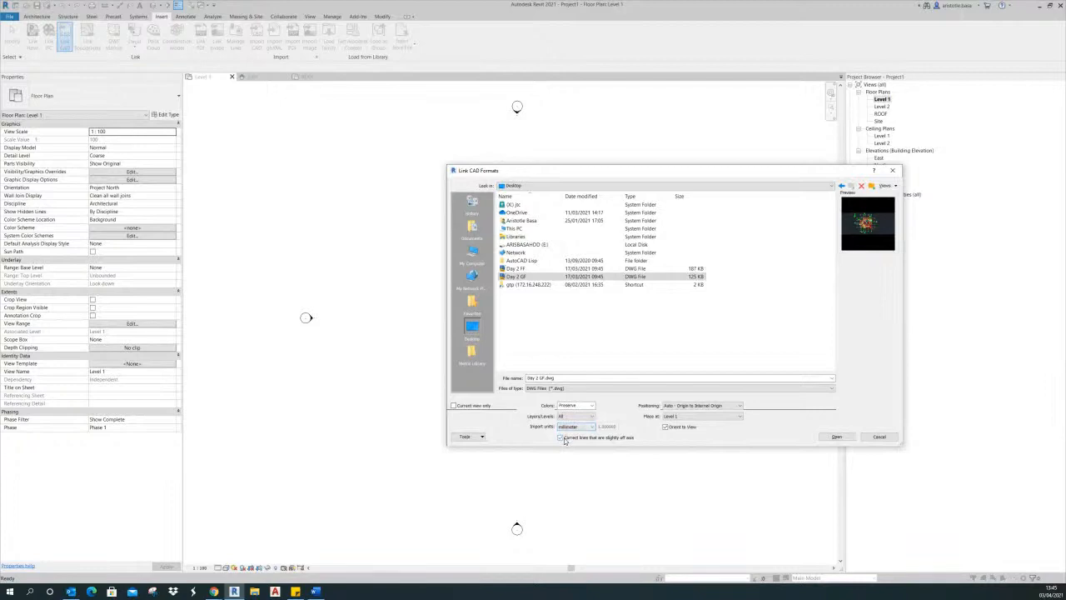
# - Set the CAD link's positioning to Manual - Origin and keep its placement at Level 1
pyautogui.click(739, 406)
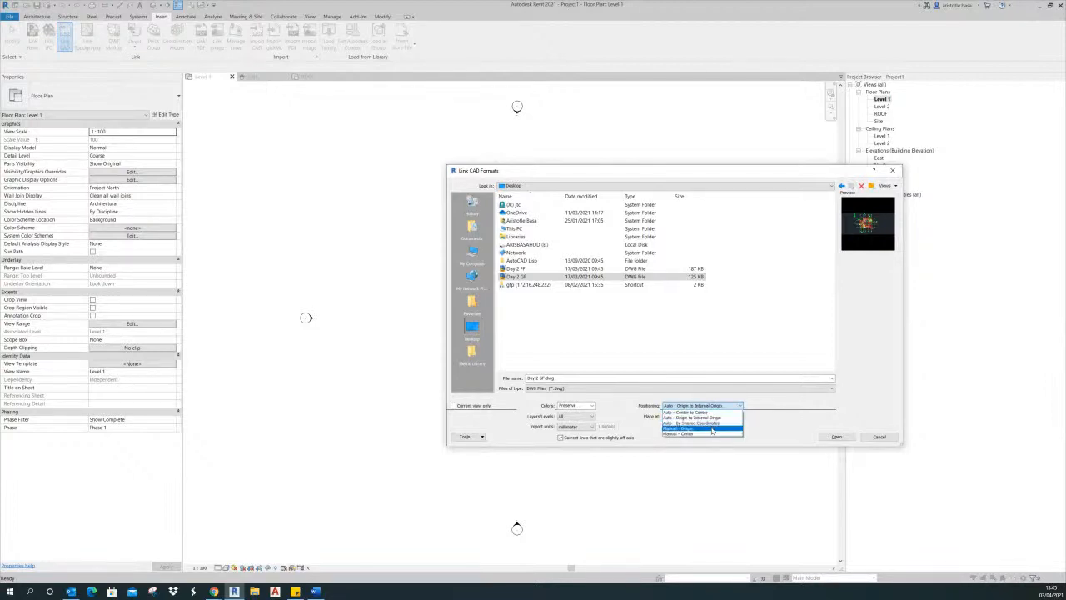
pyautogui.click(758, 402)
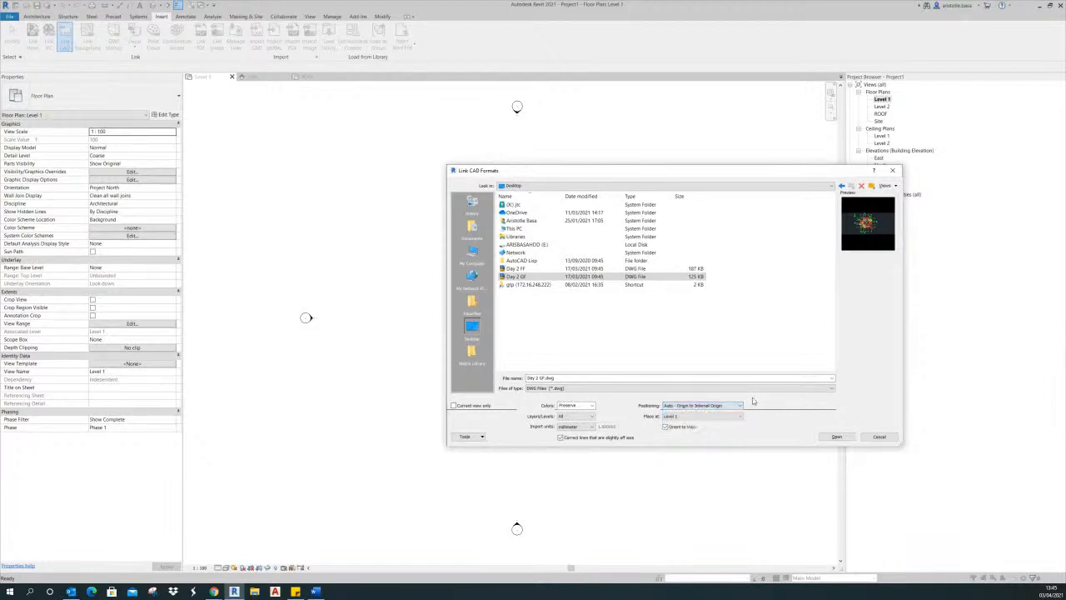
pyautogui.click(733, 406)
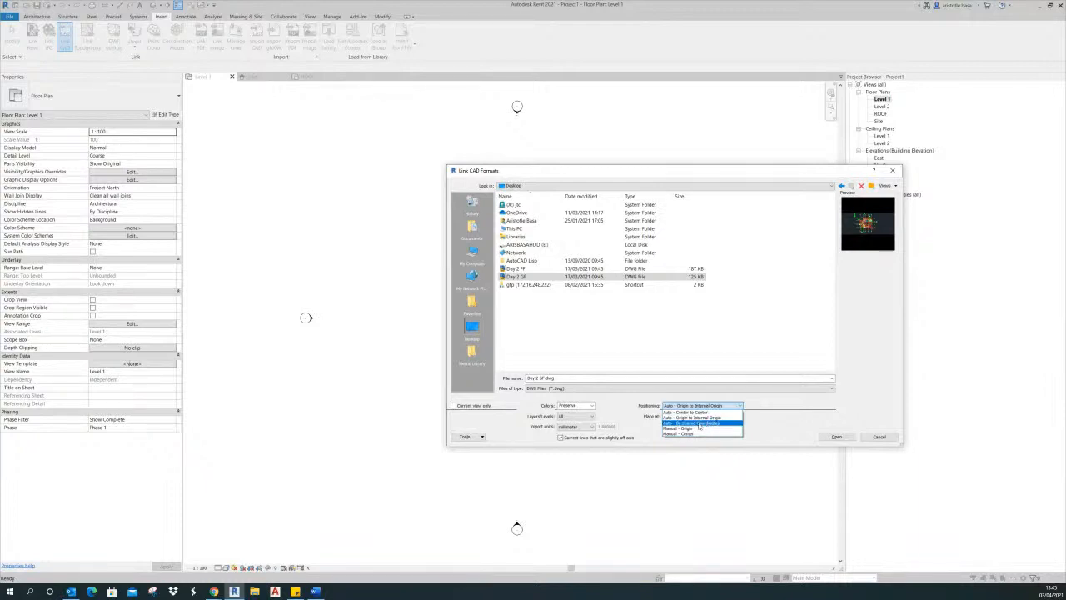
pyautogui.click(697, 429)
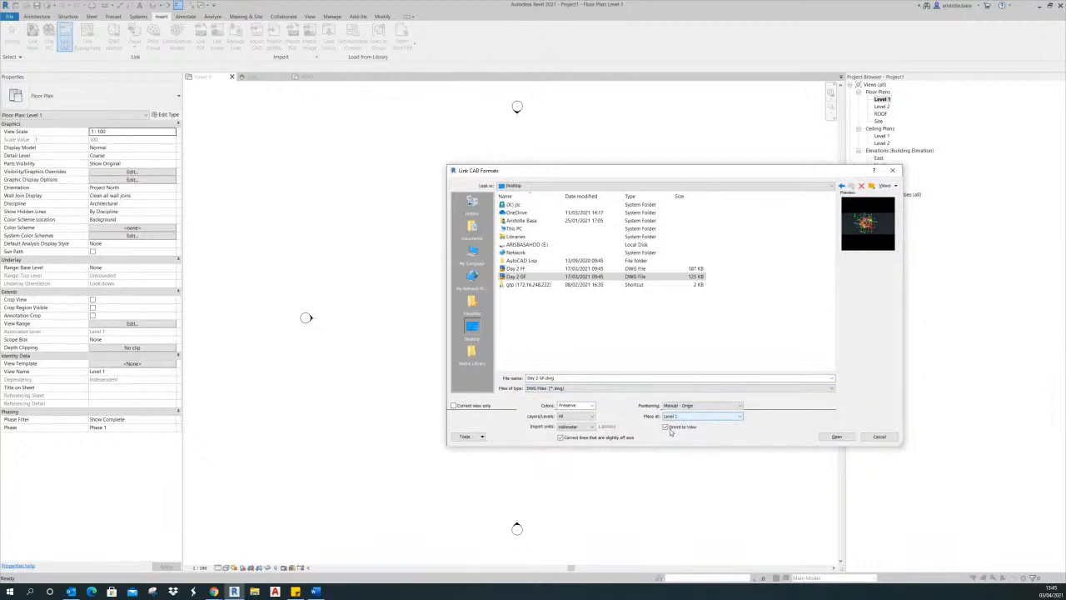
pyautogui.click(696, 418)
pyautogui.click(695, 422)
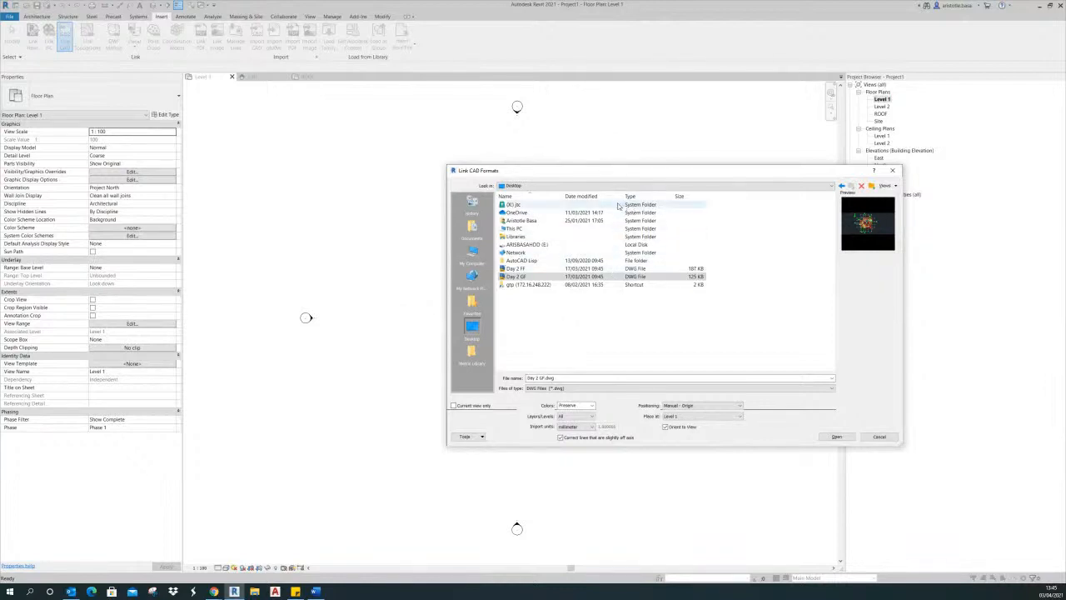
# - Load the Day 2 GF.dwg link and place the ground floor drawing between the four elevation markers
pyautogui.click(838, 437)
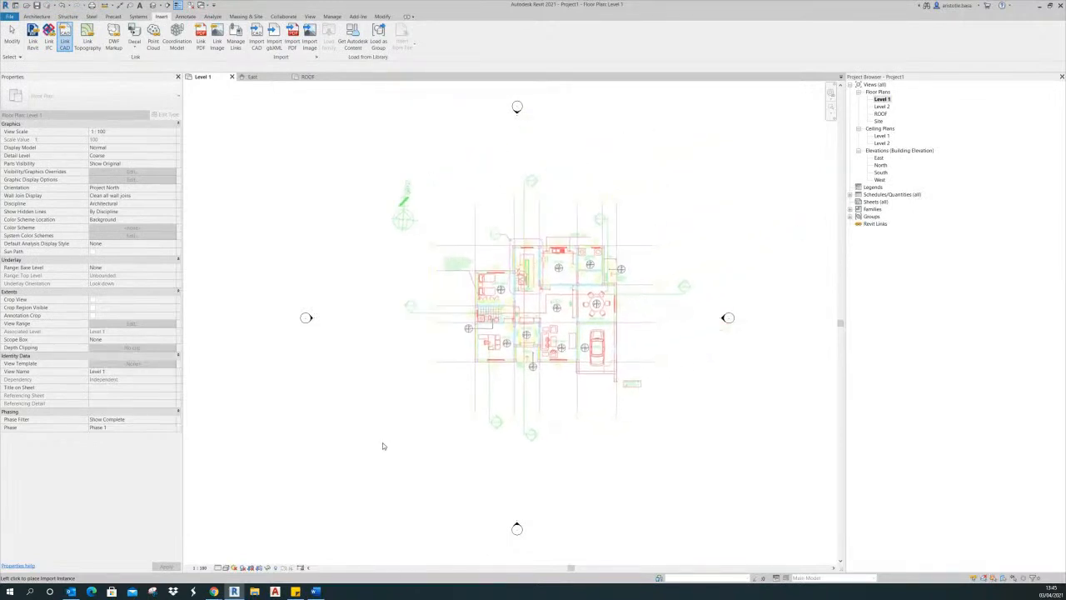
pyautogui.click(362, 457)
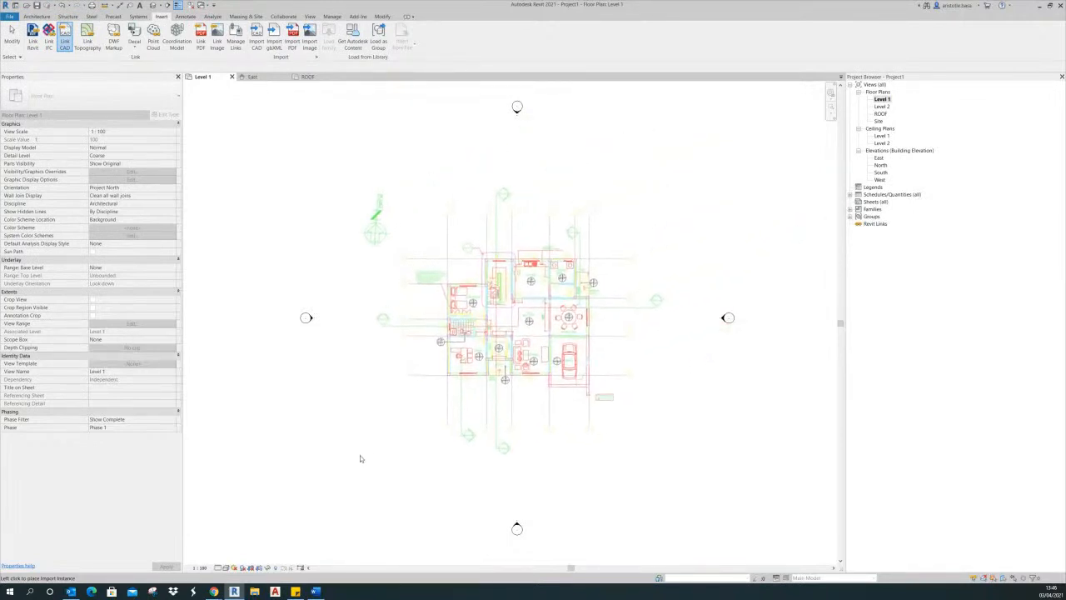
pyautogui.moveTo(702, 470); pyautogui.dragTo(704, 486, button='middle')
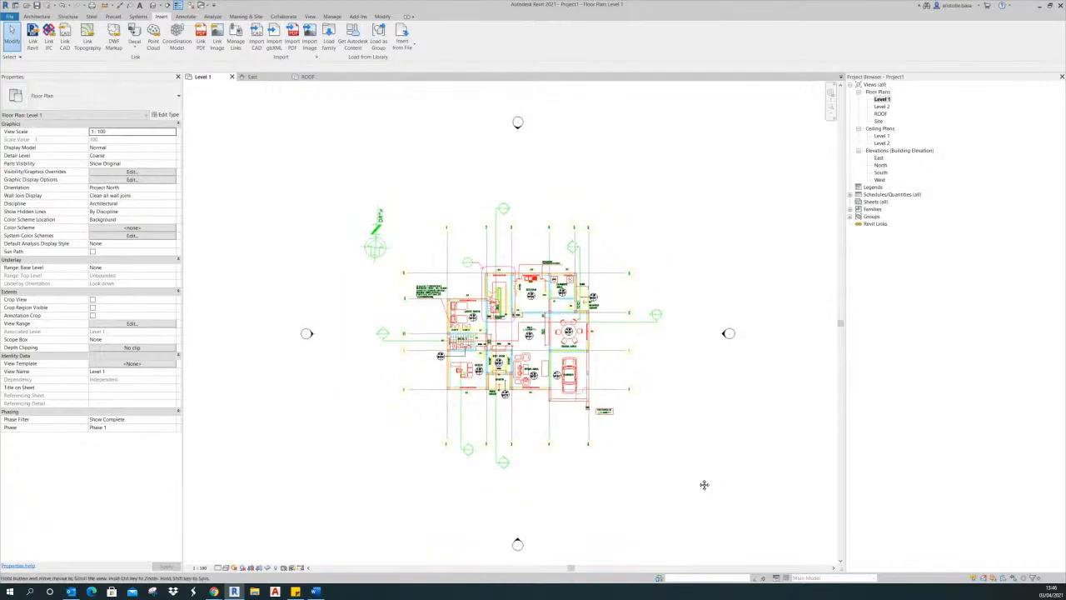
pyautogui.scroll(4, 596, 383)
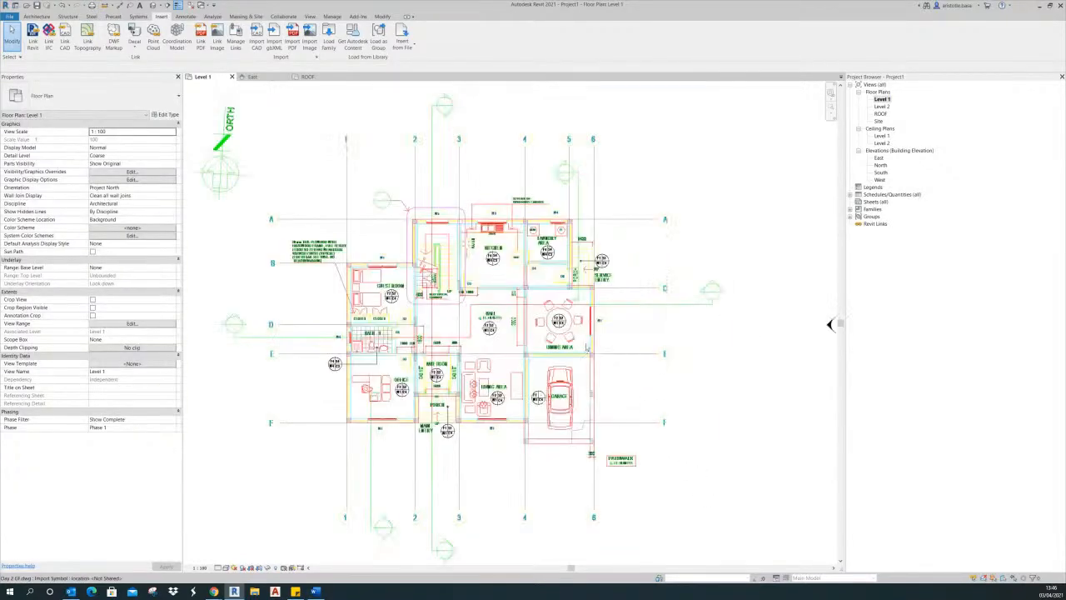
pyautogui.scroll(-4, 616, 283)
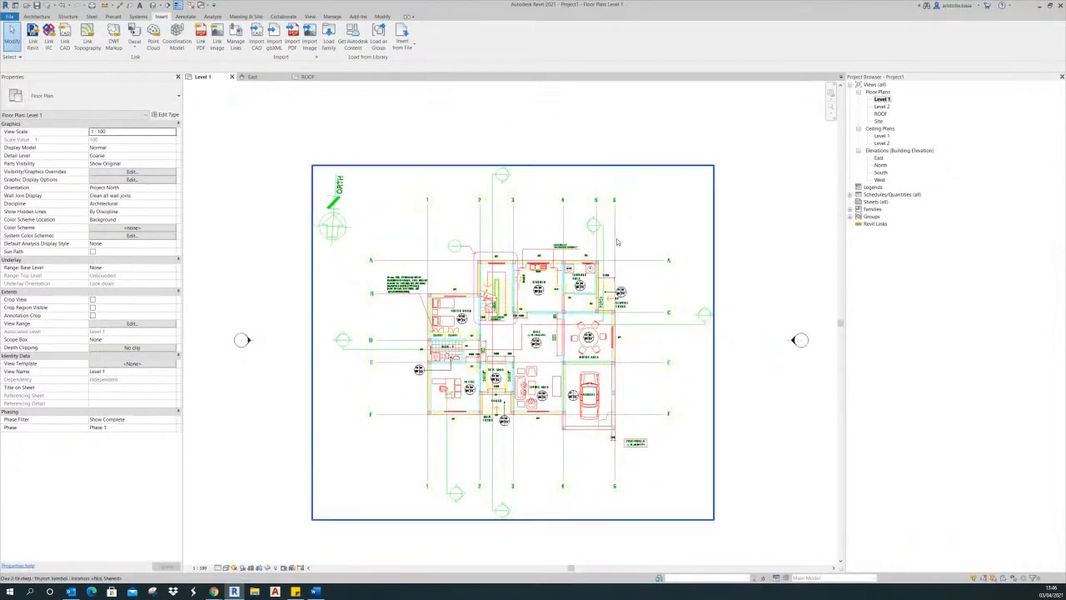
# - Select the linked ground floor drawing to inspect it as a single object, and deselect it
pyautogui.click(618, 242)
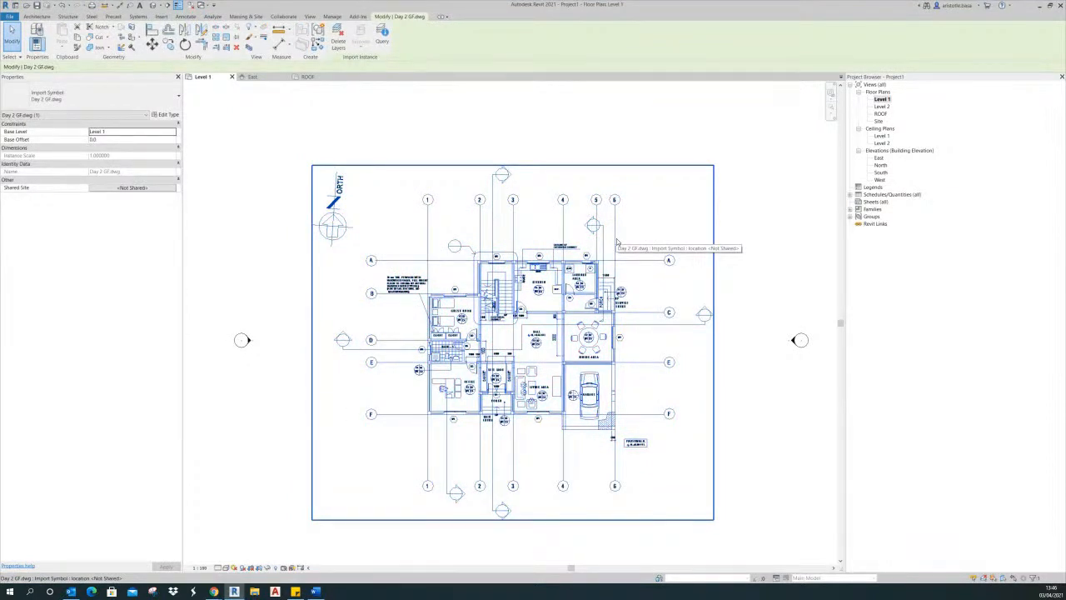
pyautogui.press('Escape')
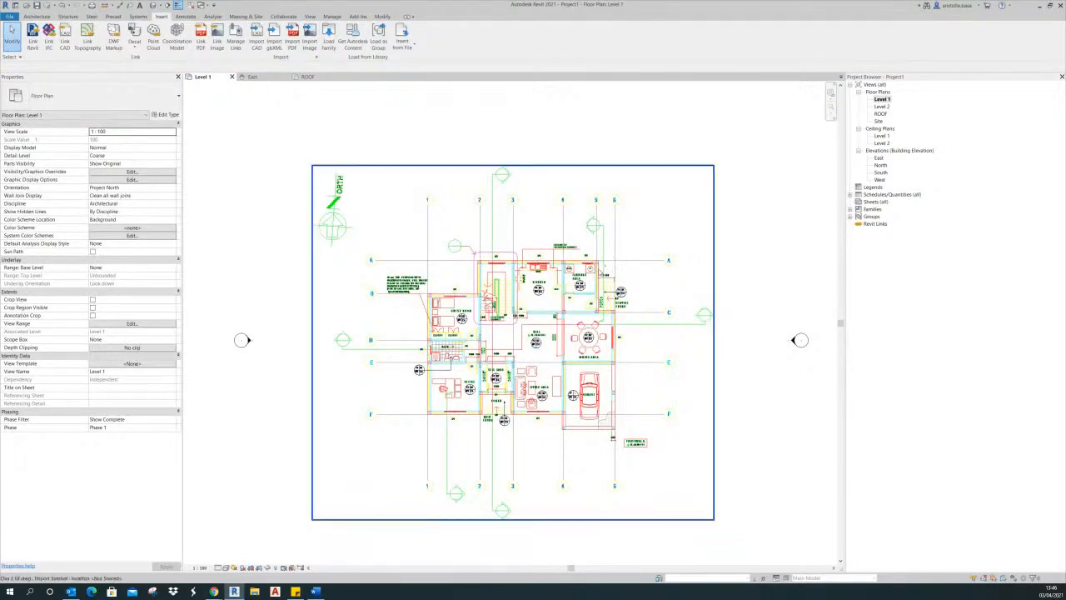
pyautogui.click(600, 272)
pyautogui.click(754, 418)
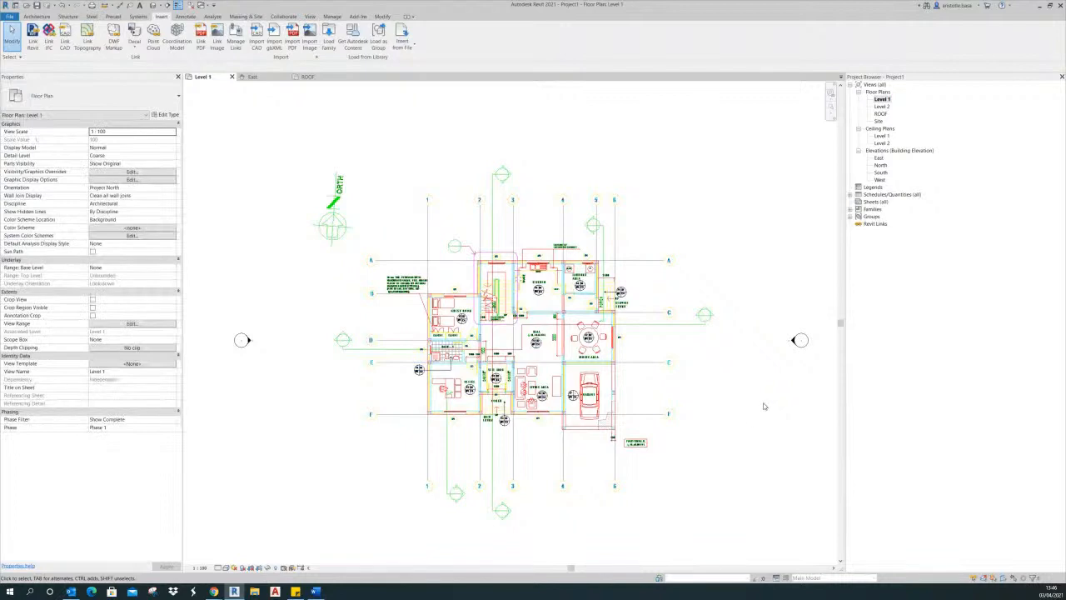
# - Pin the linked Day 2 GF.dwg drawing in place on the Level 1 floor plan
pyautogui.moveTo(698, 388); pyautogui.dragTo(701, 365, button='middle')
pyautogui.click(620, 315)
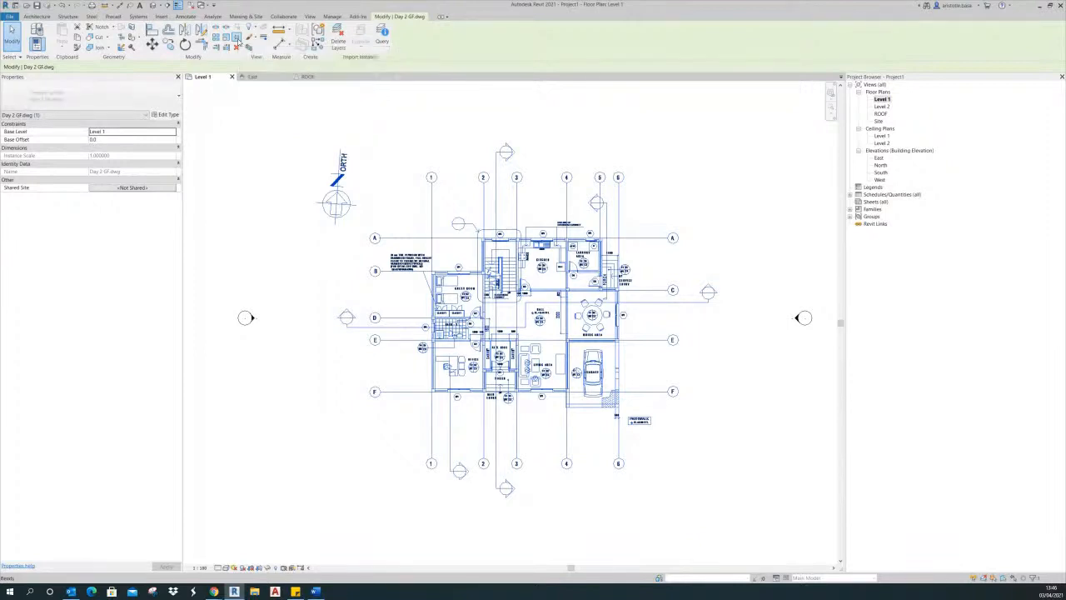
pyautogui.click(756, 334)
pyautogui.click(673, 336)
pyautogui.click(713, 340)
pyautogui.click(578, 250)
pyautogui.click(775, 383)
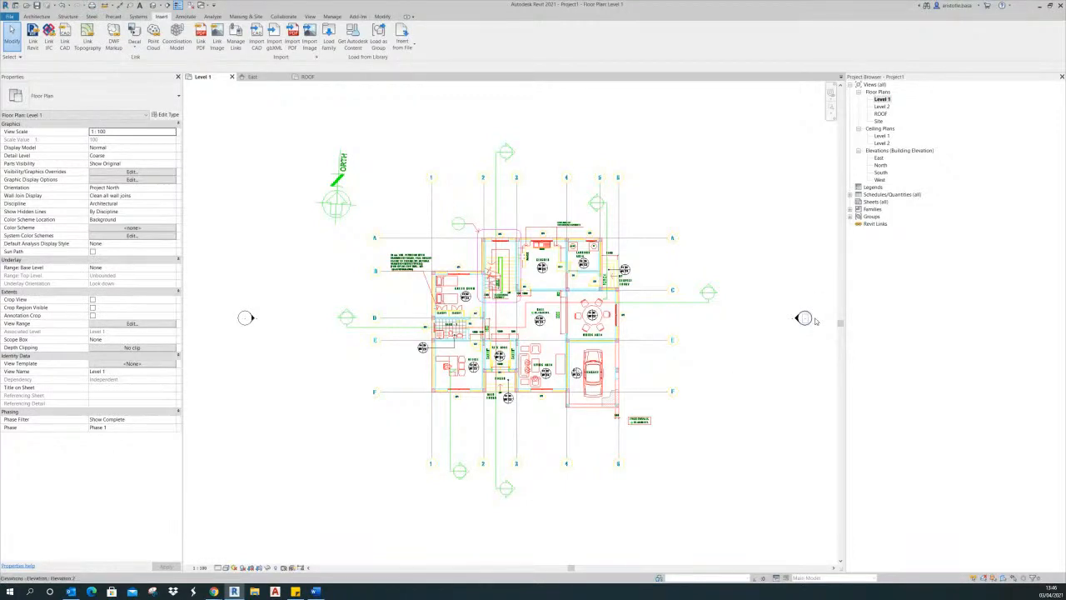
# - Open the Level 2 floor plan and start linking the CAD file Day 2 FF.dwg from the Desktop
pyautogui.doubleClick(881, 107)
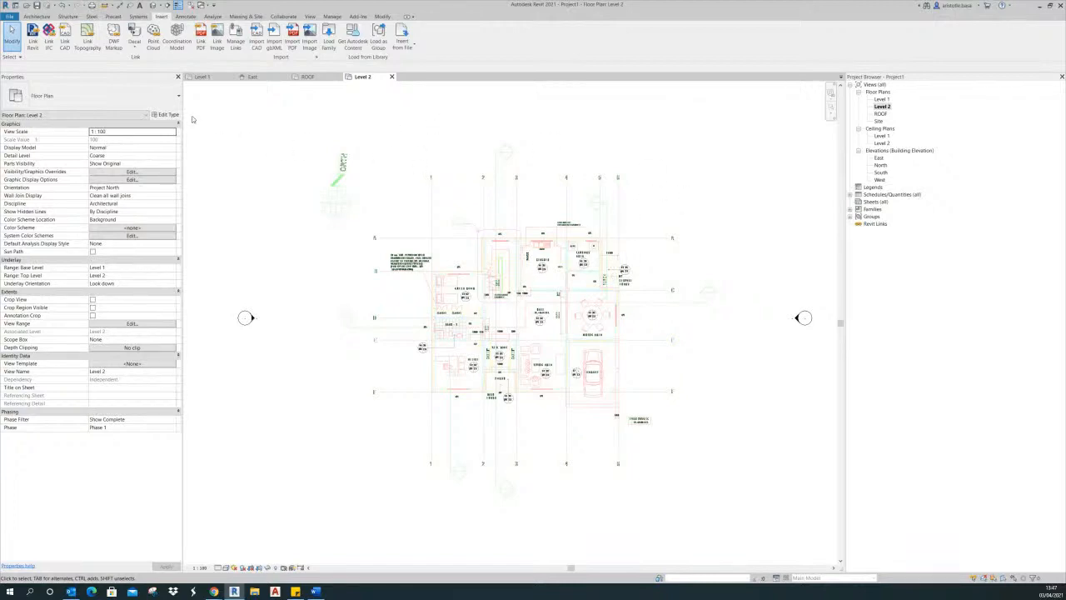
pyautogui.click(65, 42)
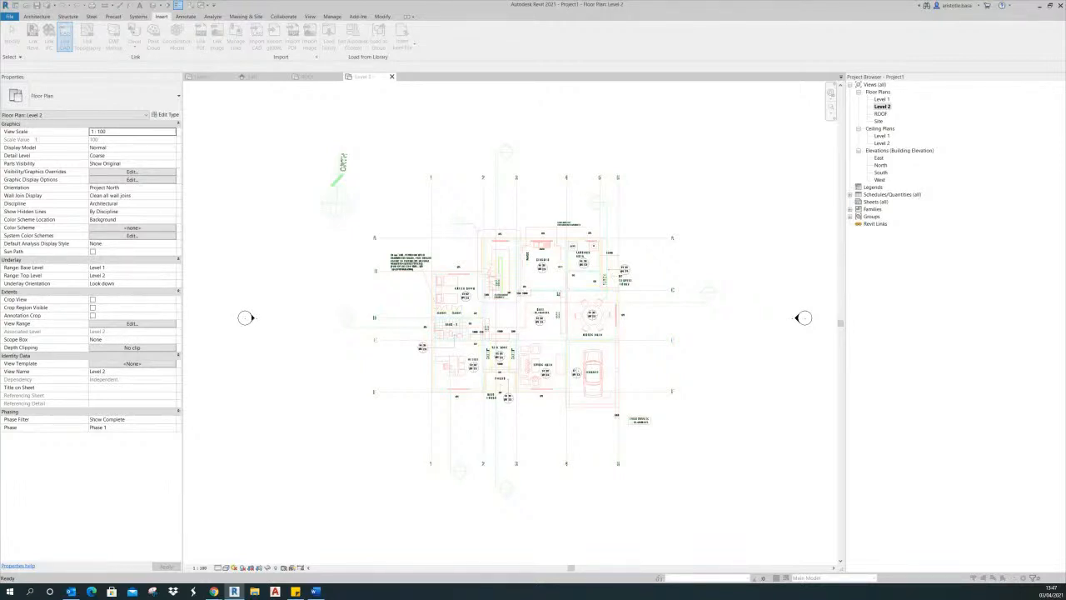
pyautogui.moveTo(1004, 232); pyautogui.dragTo(699, 183)
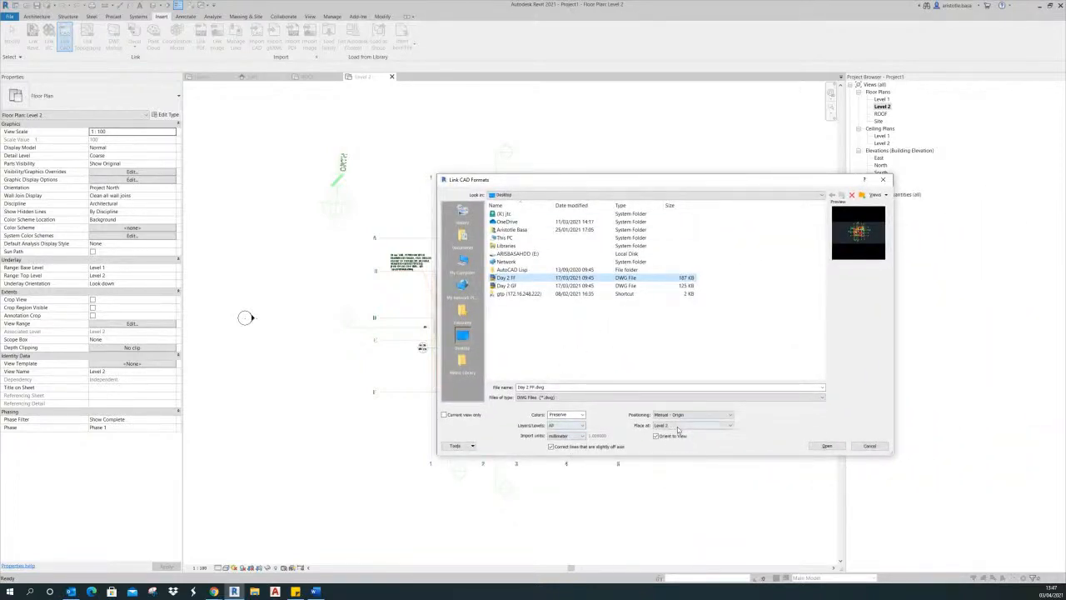
pyautogui.moveTo(711, 184)
pyautogui.mouseDown()
pyautogui.moveTo(844, 136)
pyautogui.moveTo(830, 124)
pyautogui.mouseUp()
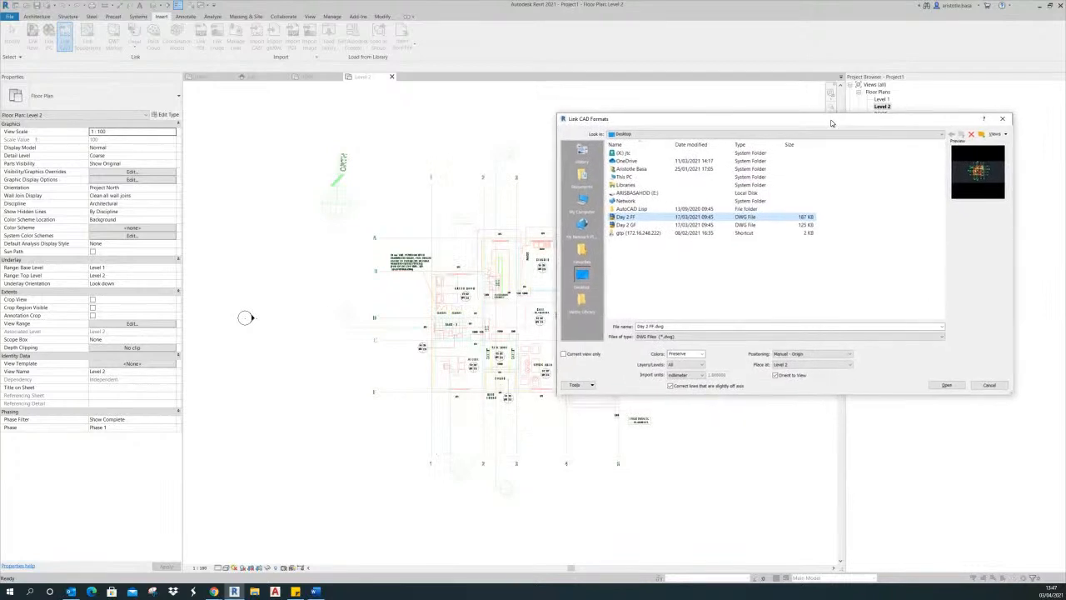
# - Set the link's colors to Black and White and place the first floor drawing beside the ground floor drawing
pyautogui.click(702, 355)
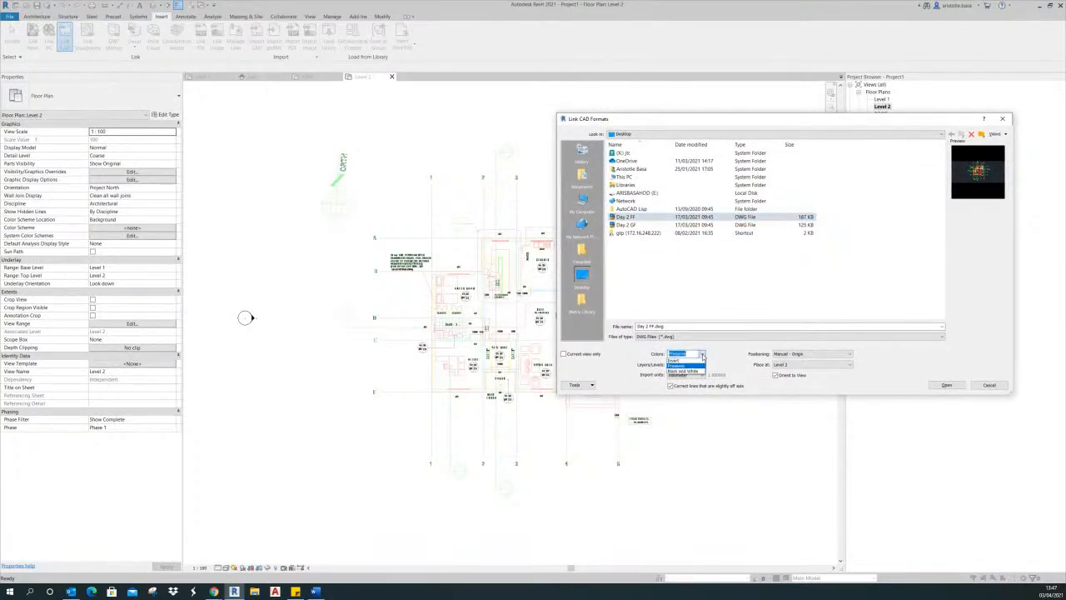
pyautogui.click(696, 371)
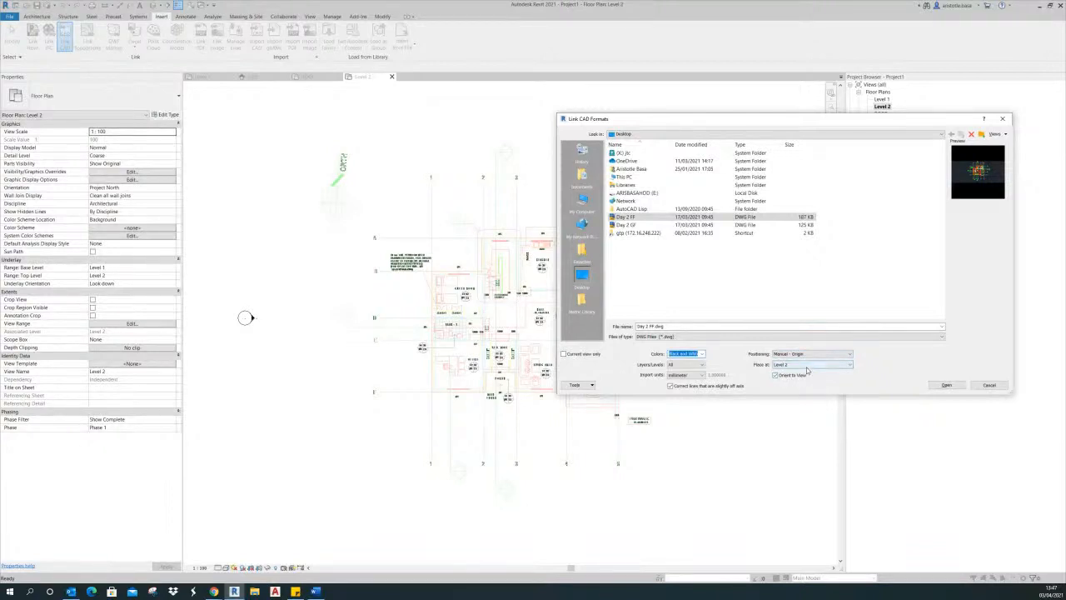
pyautogui.click(947, 386)
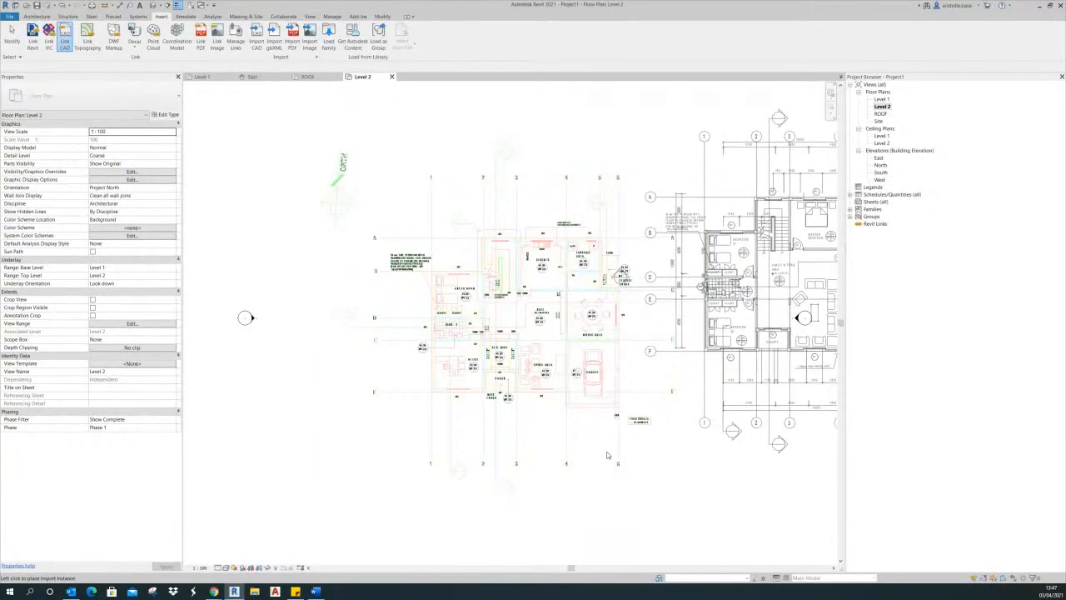
pyautogui.scroll(-1, 611, 456)
pyautogui.moveTo(615, 457); pyautogui.dragTo(498, 453, button='middle')
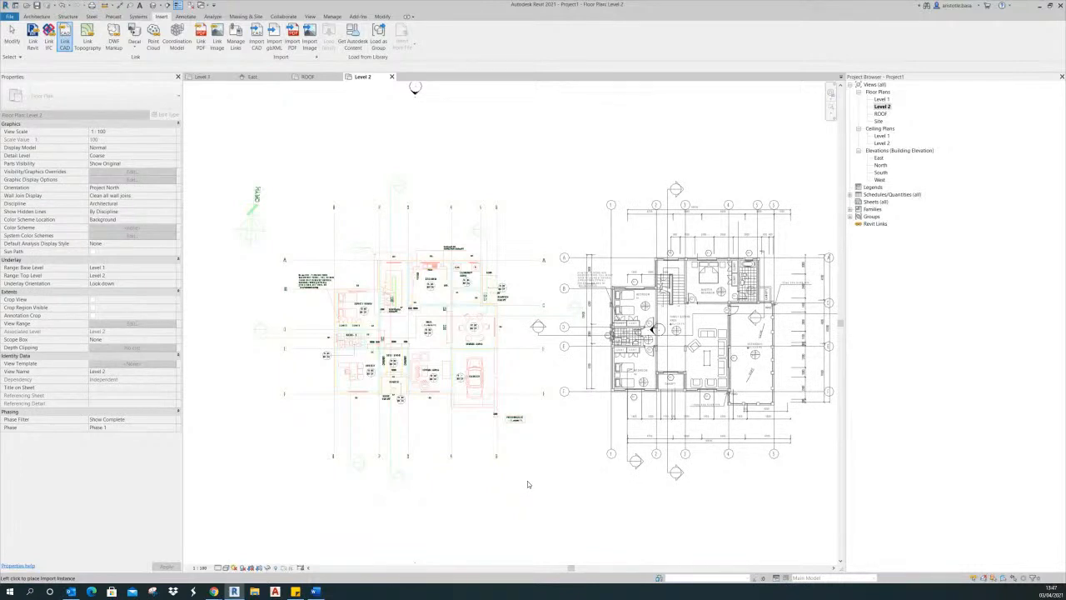
pyautogui.click(528, 480)
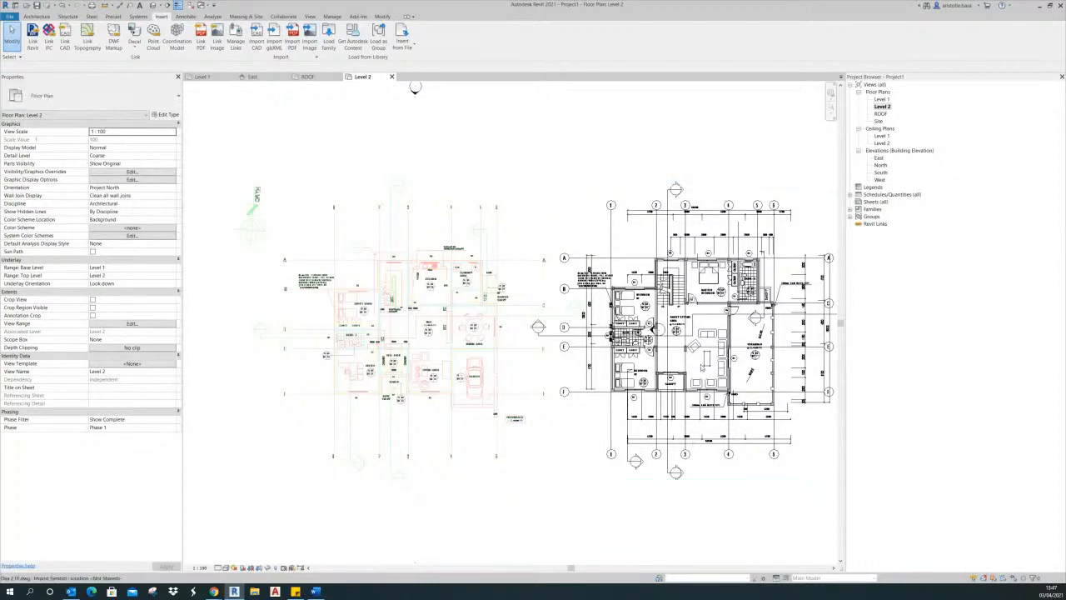
# - Align grid line 1 of the linked first floor drawing with grid line 1 of the ground floor drawing
pyautogui.moveTo(661, 366); pyautogui.dragTo(698, 342, button='middle')
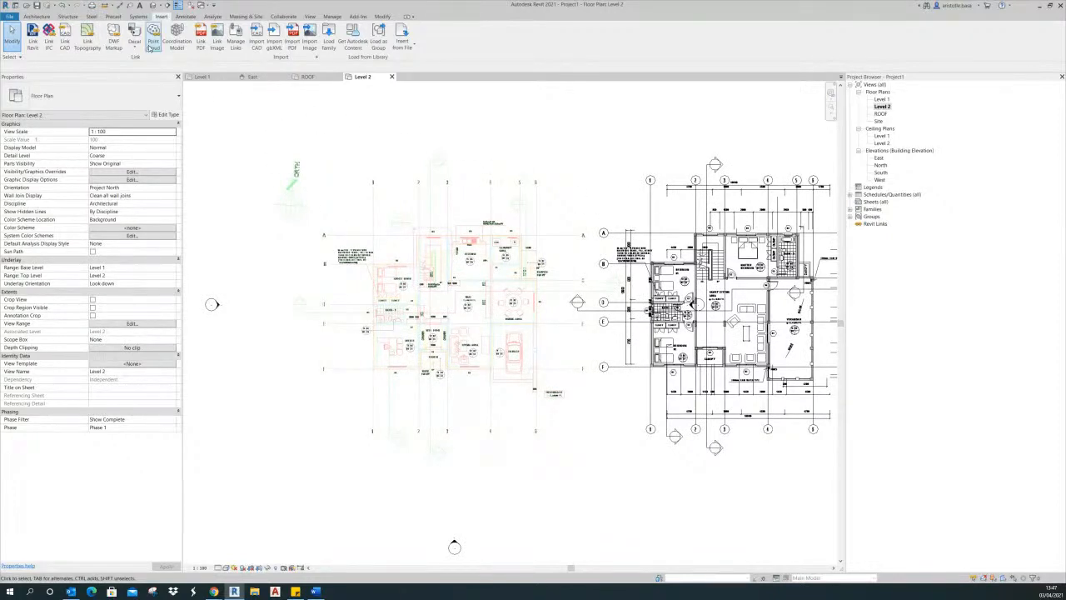
pyautogui.click(691, 305)
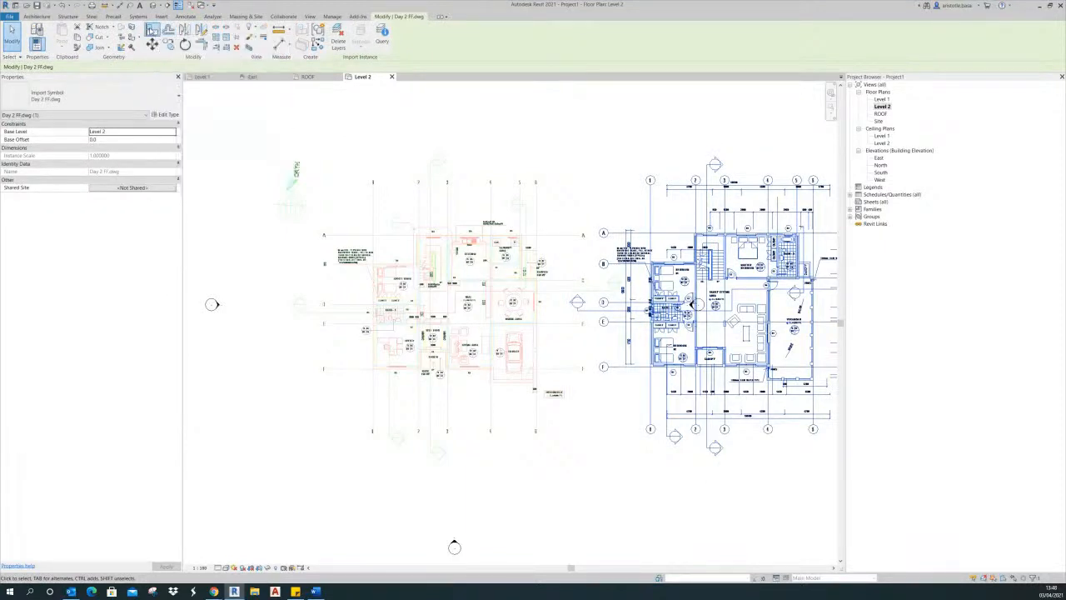
pyautogui.click(151, 31)
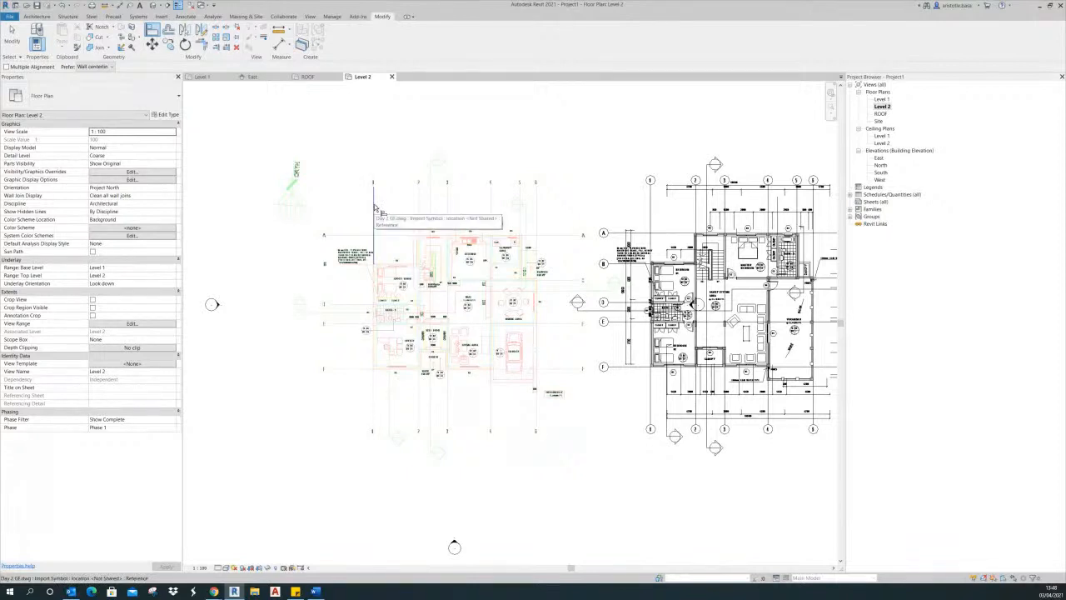
pyautogui.click(652, 203)
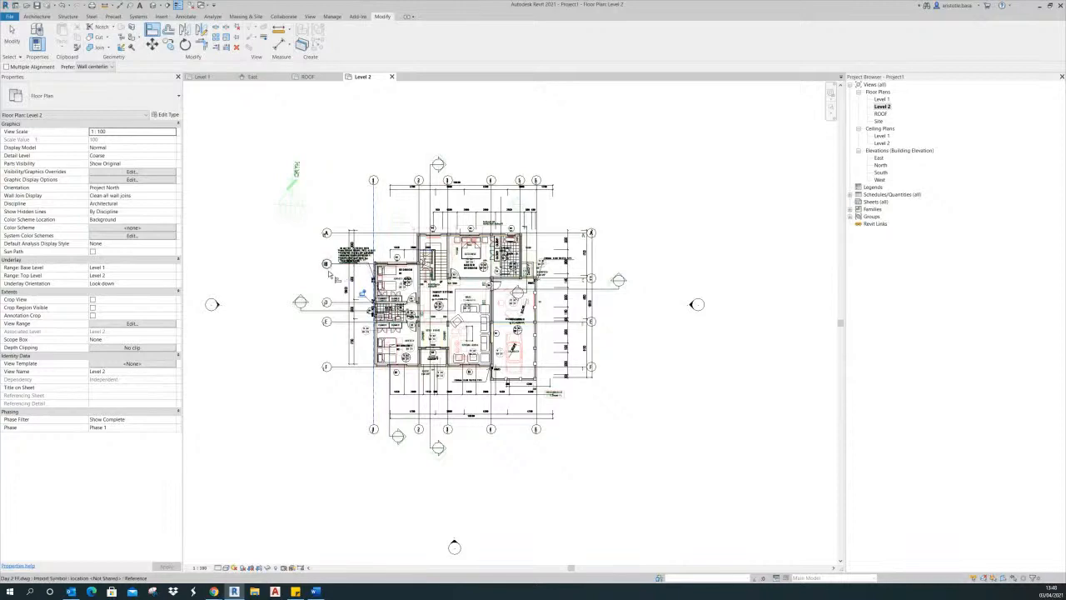
# - Align grid line A of the first floor drawing with grid line A of the ground floor drawing
pyautogui.scroll(5, 341, 243)
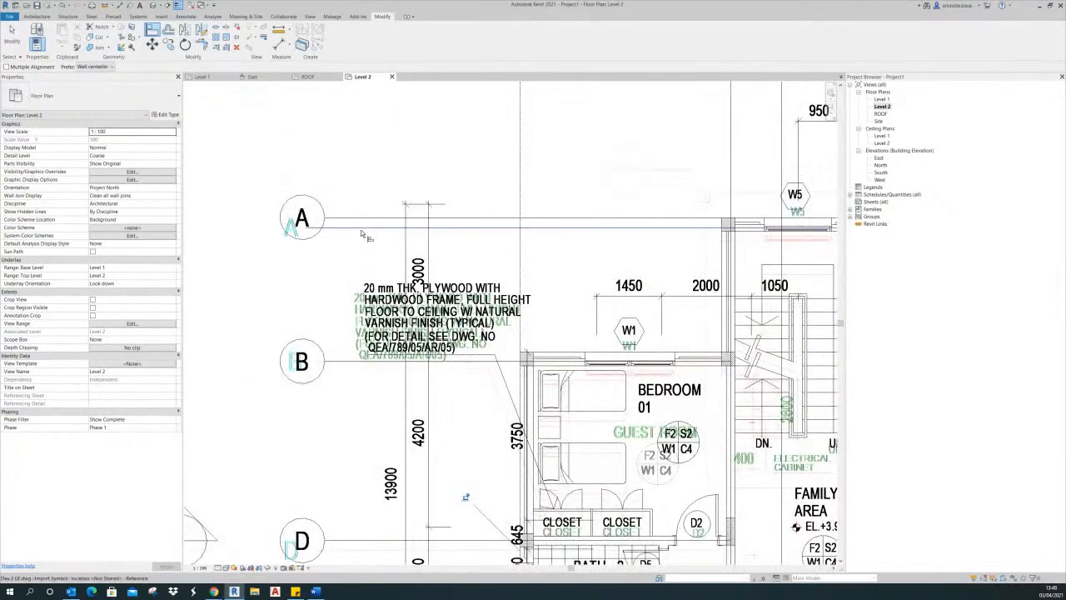
pyautogui.click(363, 229)
pyautogui.click(369, 222)
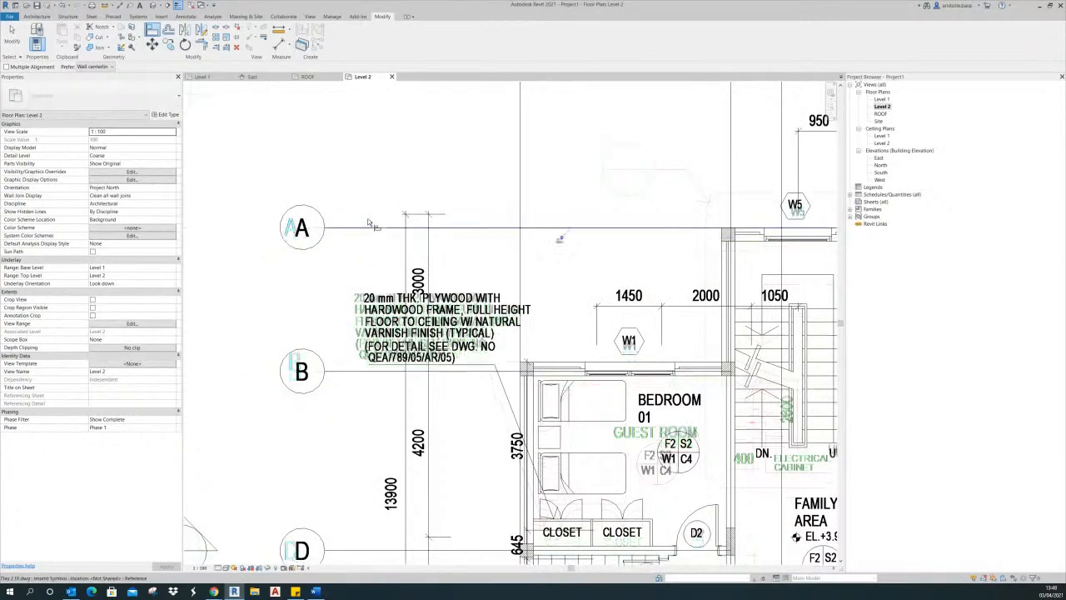
pyautogui.scroll(-5, 473, 223)
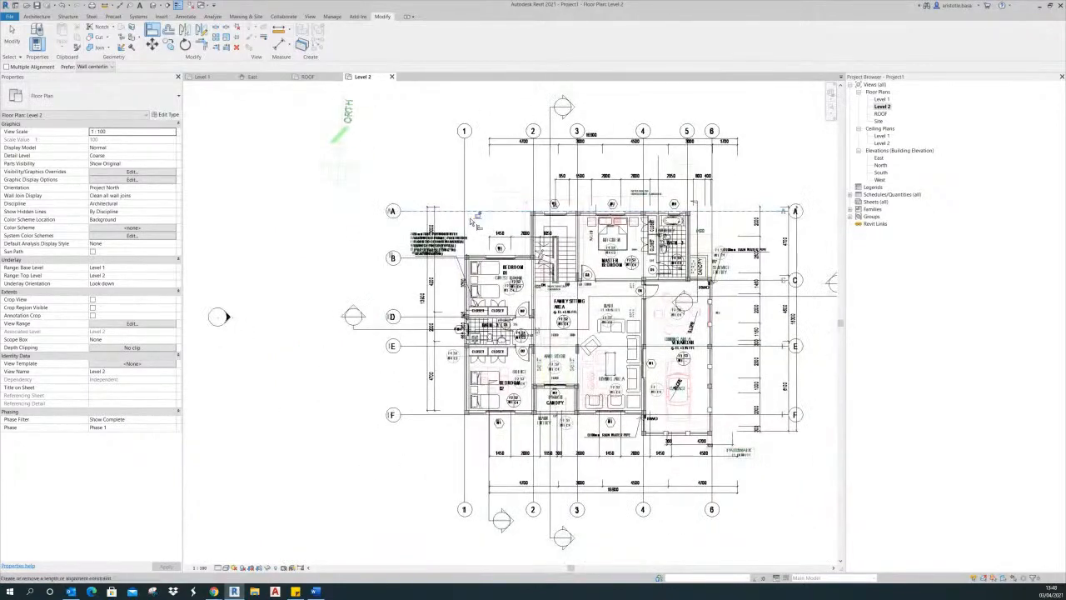
# - Examine the Level 2 plan to check that the first floor drawing's grids and walls line up with the ground floor drawing
pyautogui.scroll(5, 530, 225)
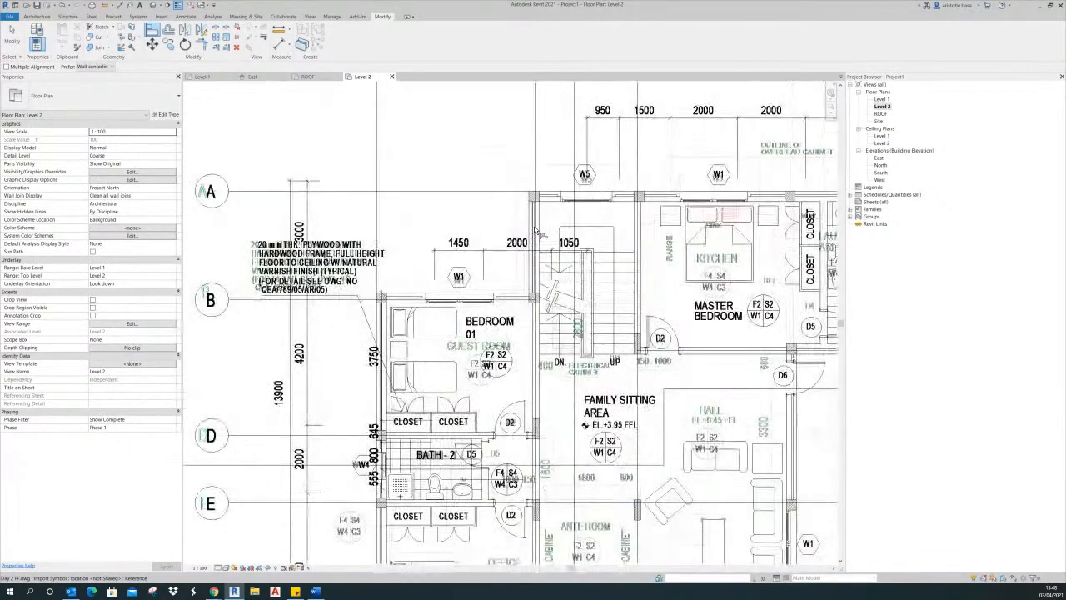
pyautogui.moveTo(590, 392); pyautogui.dragTo(543, 210, button='middle')
pyautogui.scroll(-2, 545, 208)
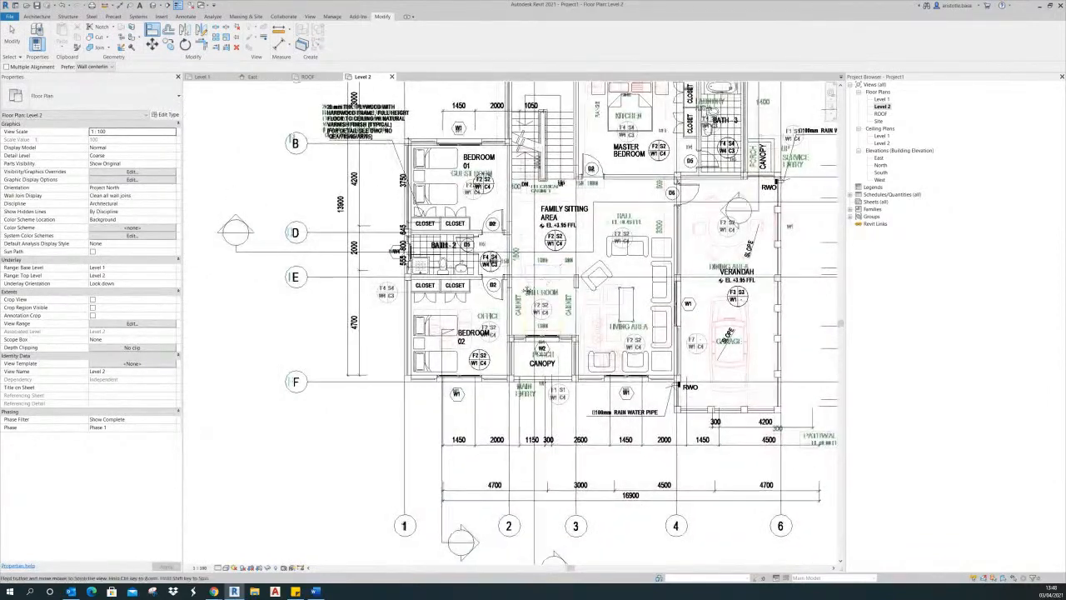
pyautogui.moveTo(577, 249); pyautogui.dragTo(540, 272, button='middle')
pyautogui.scroll(-3, 542, 274)
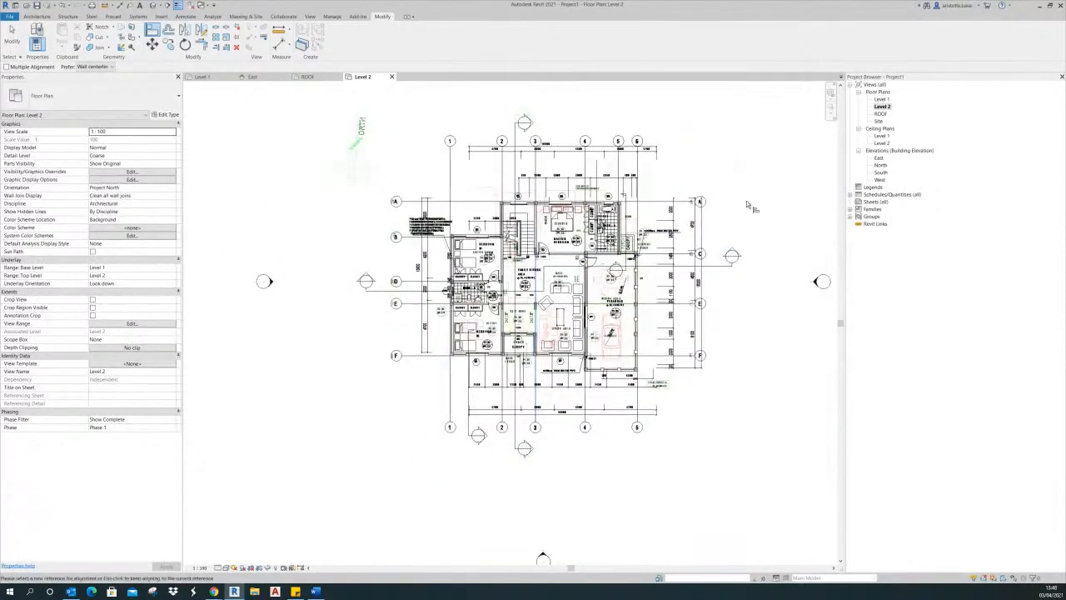
pyautogui.moveTo(746, 218); pyautogui.dragTo(741, 230, button='middle')
pyautogui.moveTo(417, 133); pyautogui.dragTo(418, 174, button='middle')
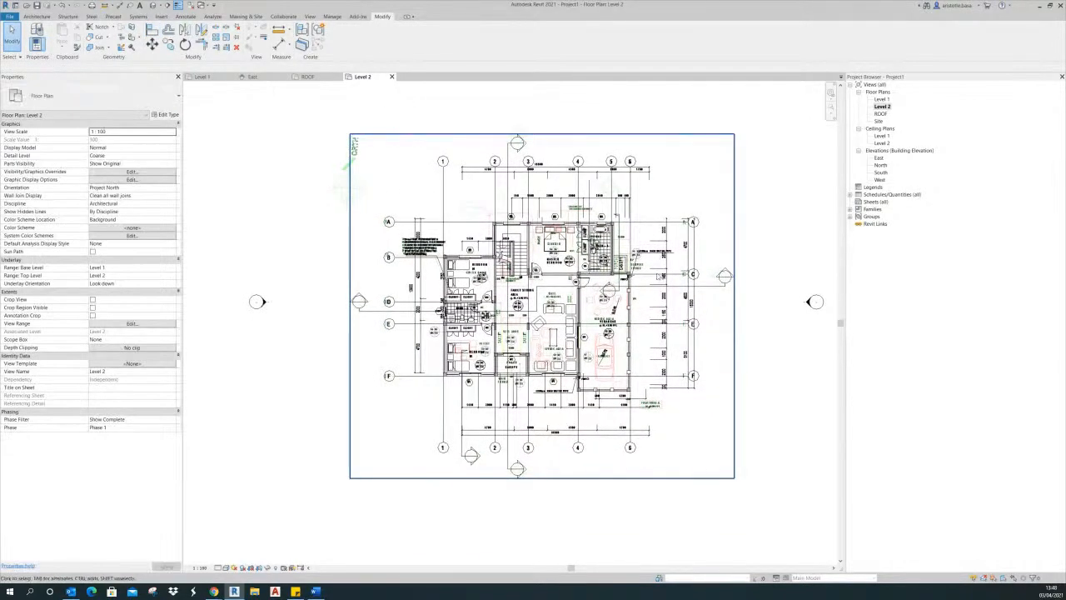
pyautogui.moveTo(771, 415); pyautogui.dragTo(766, 417, button='middle')
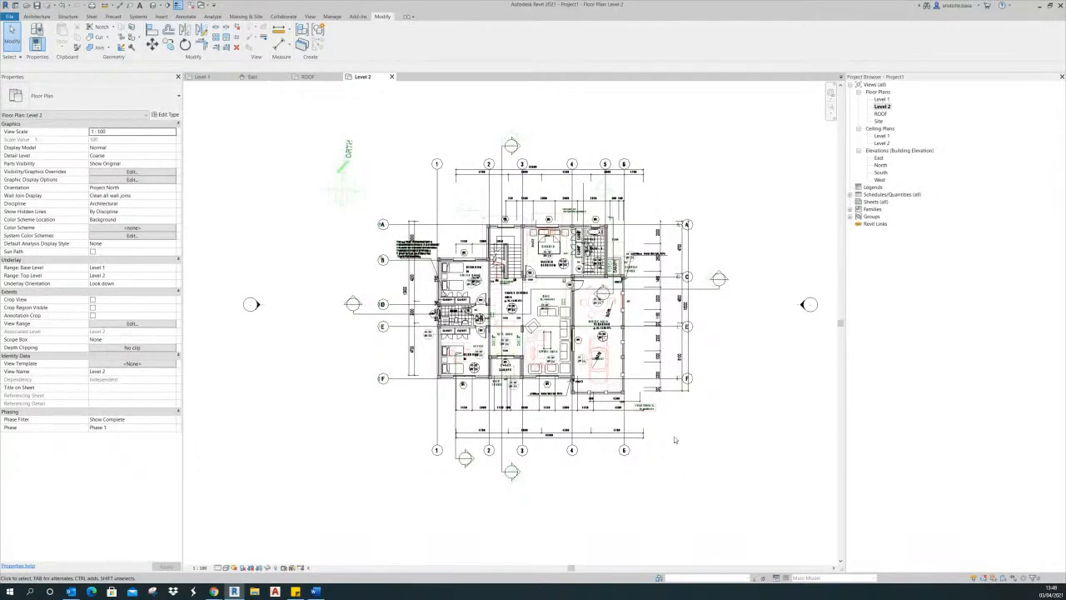
# - Open the default 3D view and orbit it to see both linked drawings stacked on their levels
pyautogui.click(152, 5)
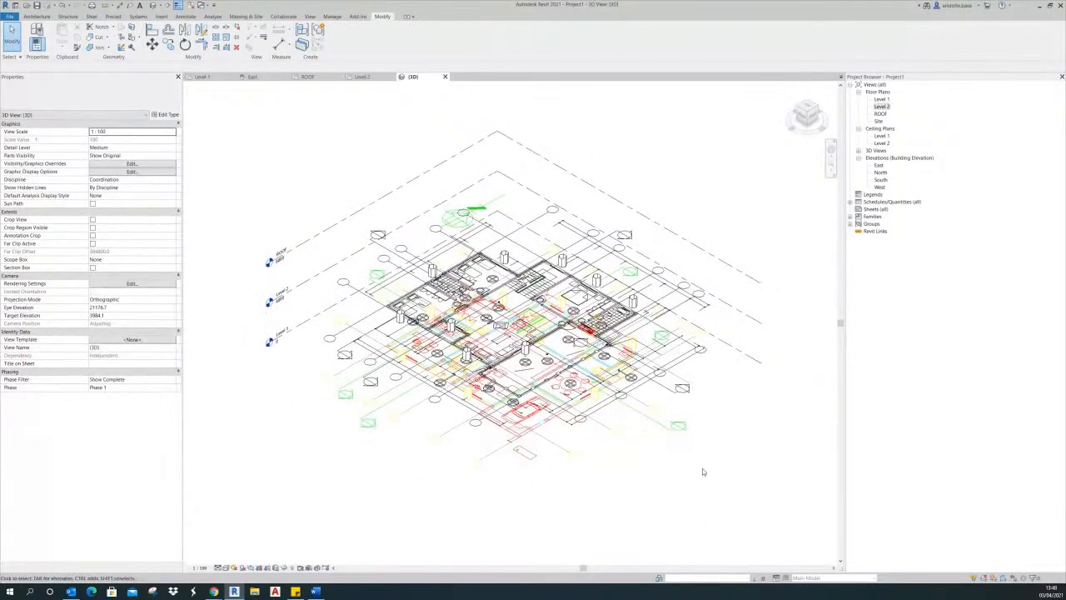
pyautogui.keyDown('shift'); pyautogui.moveTo(708, 486); pyautogui.dragTo(859, 428, button='middle'); pyautogui.keyUp('shift')
pyautogui.moveTo(615, 455); pyautogui.dragTo(677, 460, button='middle')
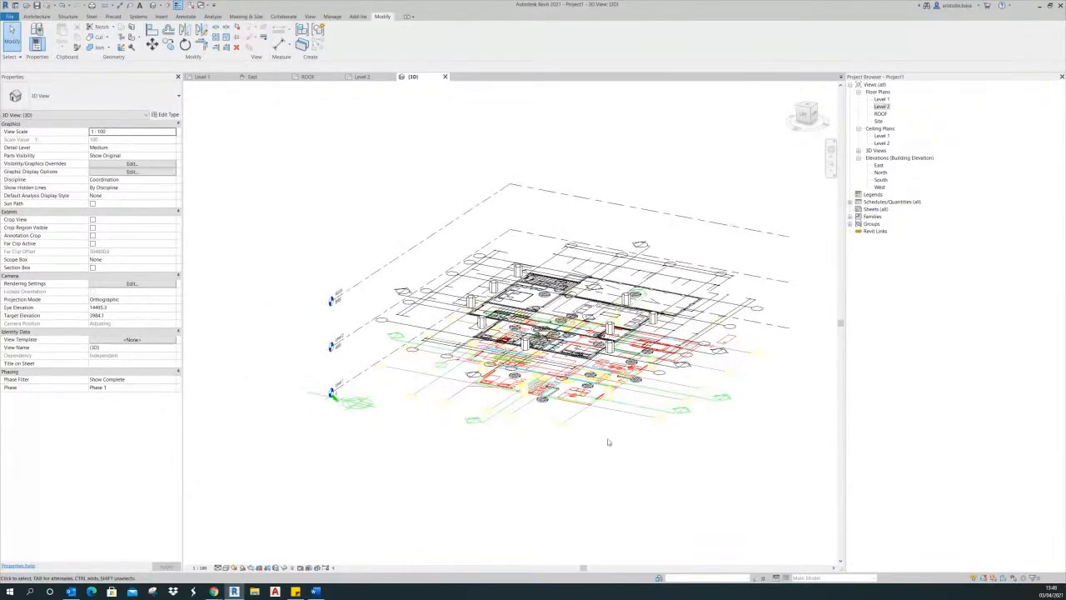
pyautogui.scroll(3, 619, 417)
pyautogui.keyDown('shift'); pyautogui.moveTo(619, 415); pyautogui.dragTo(604, 387, button='middle'); pyautogui.keyUp('shift')
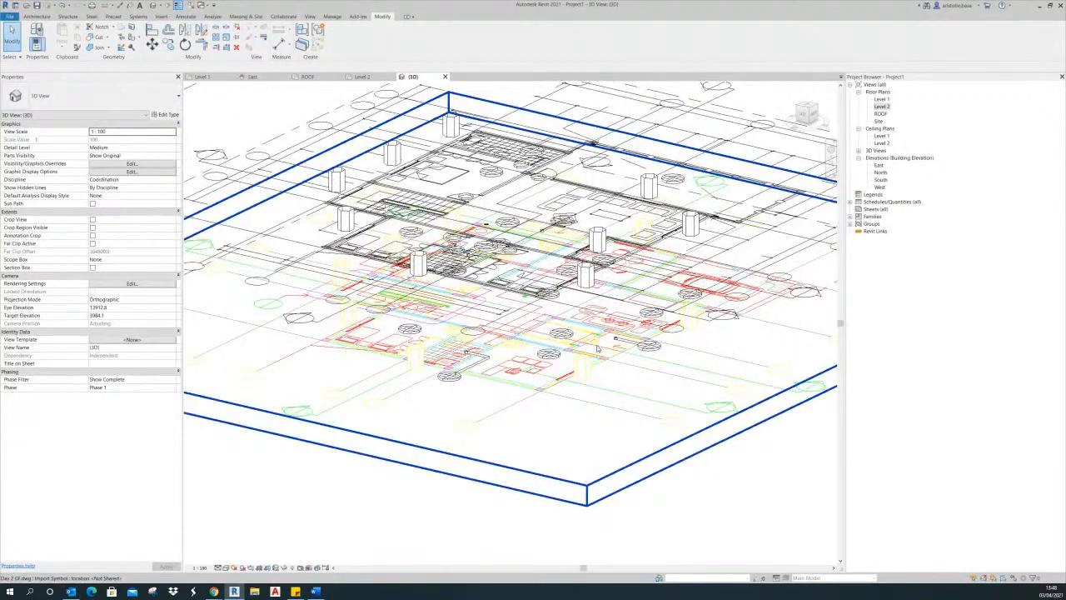
# - Examine the hexagonal and circular annotation symbols of the linked drawings up close in the 3D view
pyautogui.scroll(5, 594, 275)
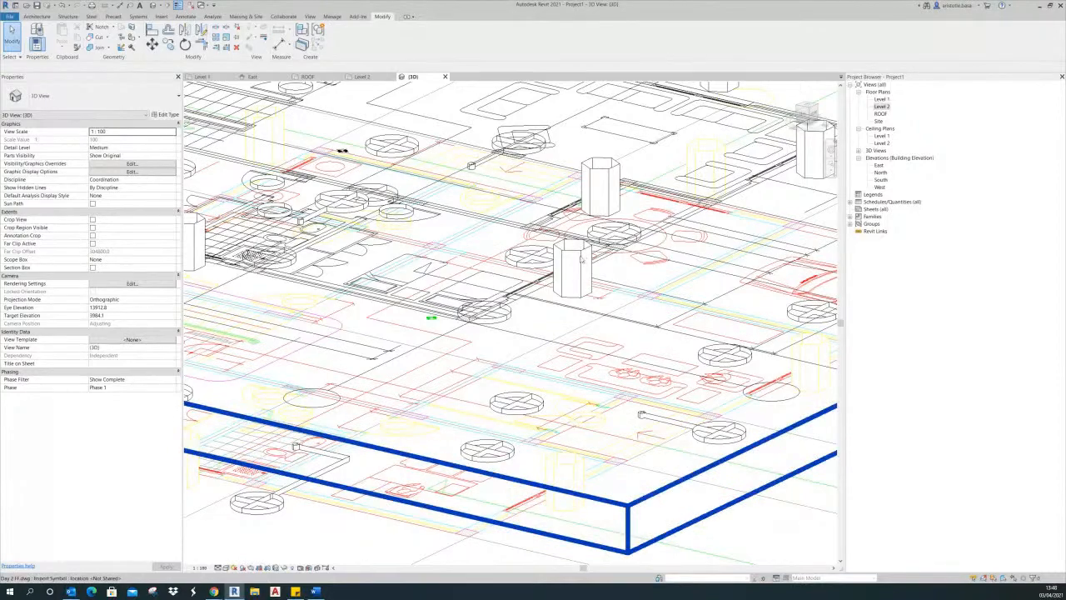
pyautogui.scroll(5, 577, 263)
pyautogui.scroll(2, 566, 256)
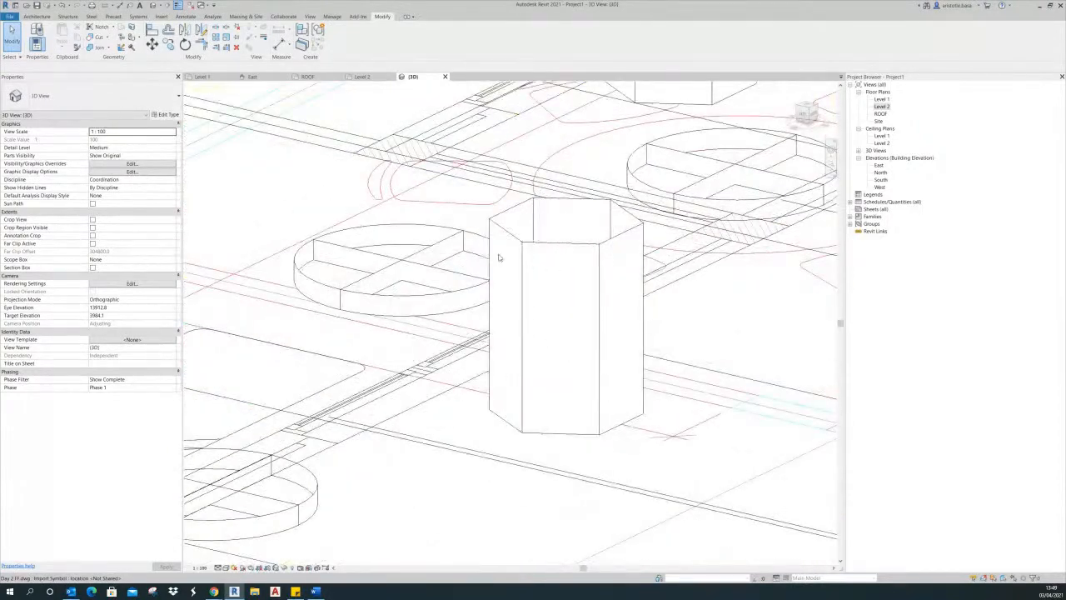
pyautogui.scroll(-6, 569, 275)
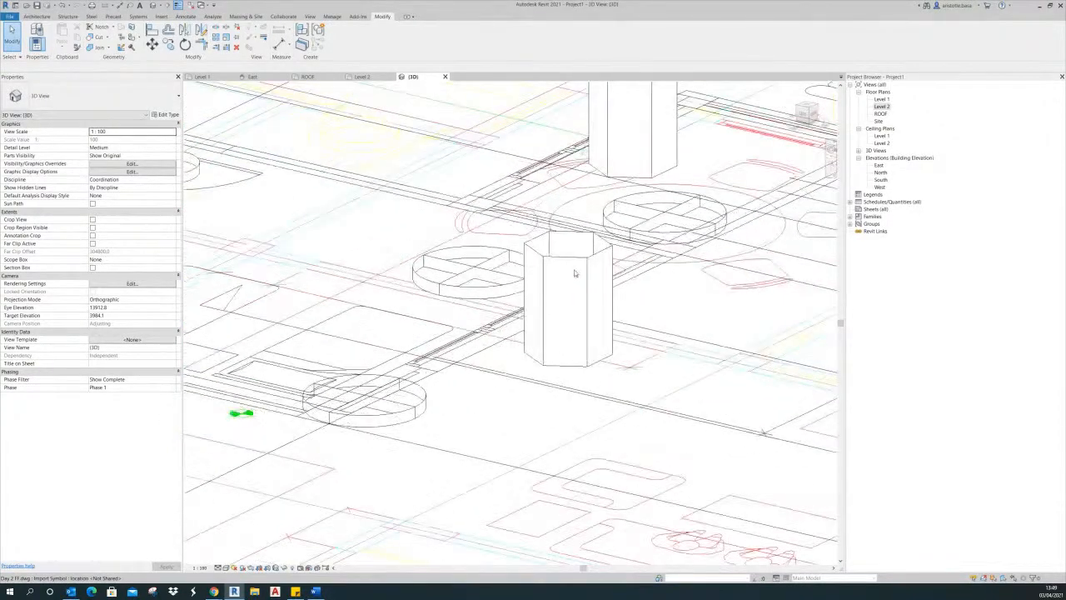
pyautogui.scroll(4, 566, 283)
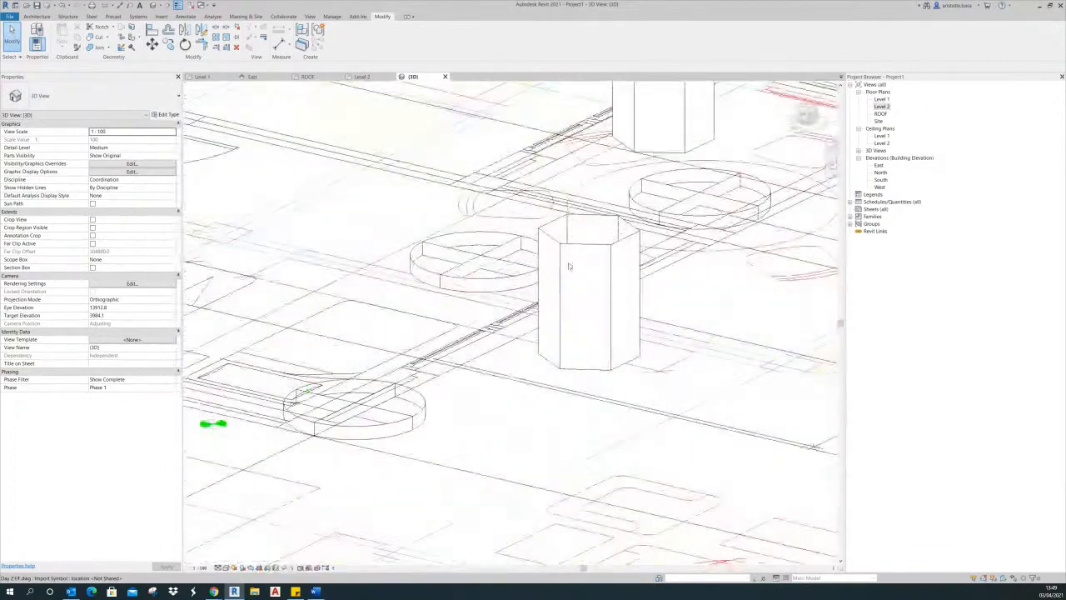
pyautogui.scroll(-5, 587, 302)
pyautogui.scroll(3, 591, 319)
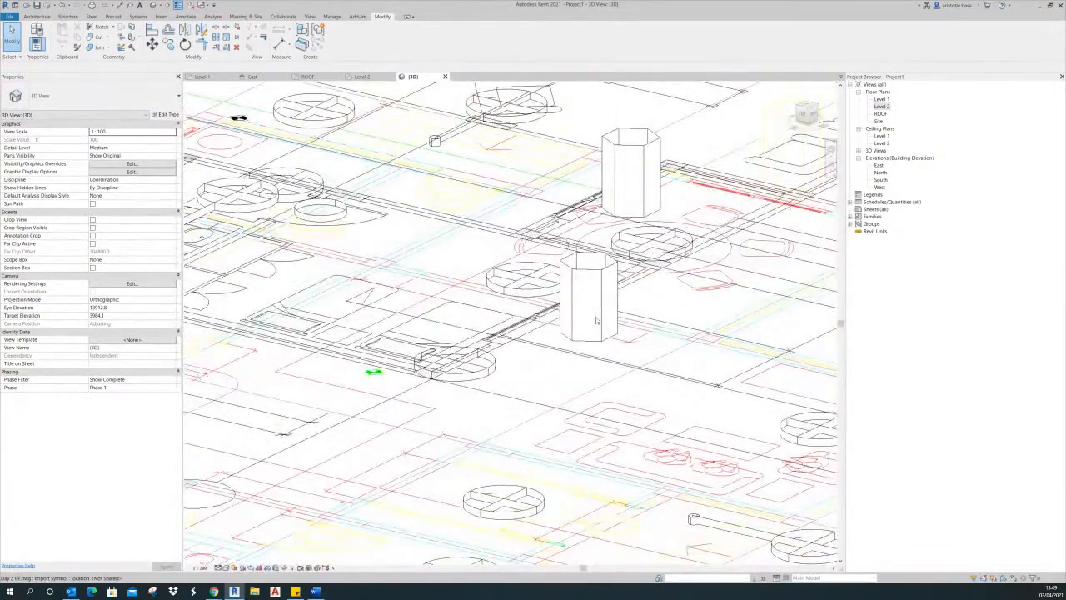
pyautogui.scroll(-6, 595, 321)
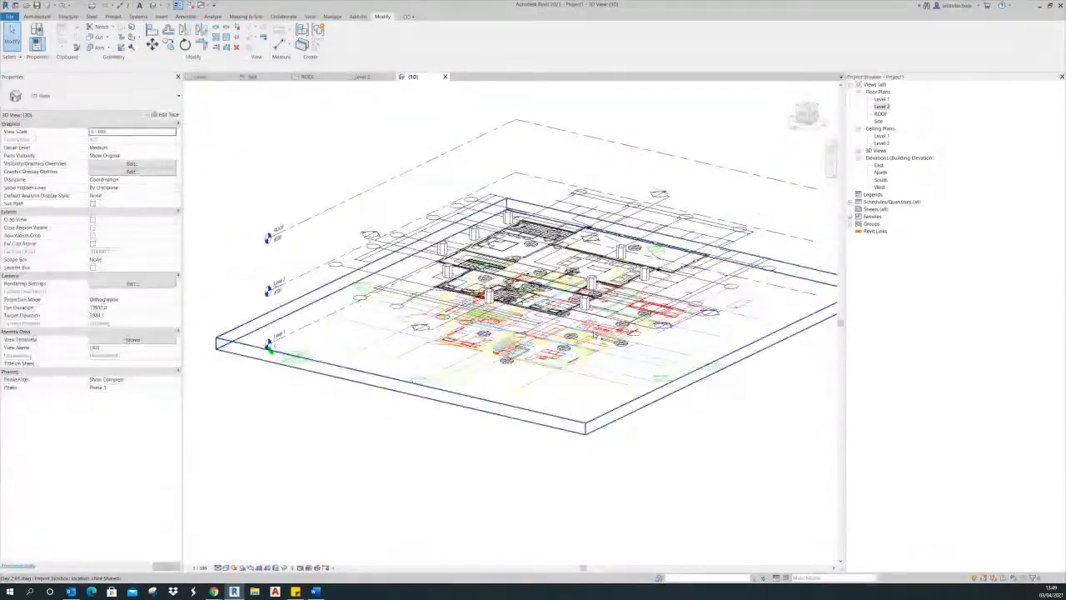
pyautogui.moveTo(594, 333)
pyautogui.keyDown('shift'); pyautogui.mouseDown(button='middle')
pyautogui.moveTo(575, 280)
pyautogui.moveTo(578, 330)
pyautogui.moveTo(570, 301)
pyautogui.moveTo(584, 247)
pyautogui.moveTo(586, 326)
pyautogui.mouseUp(button='middle'); pyautogui.keyUp('shift')
pyautogui.scroll(5, 573, 320)
pyautogui.scroll(4, 586, 330)
pyautogui.scroll(5, 537, 332)
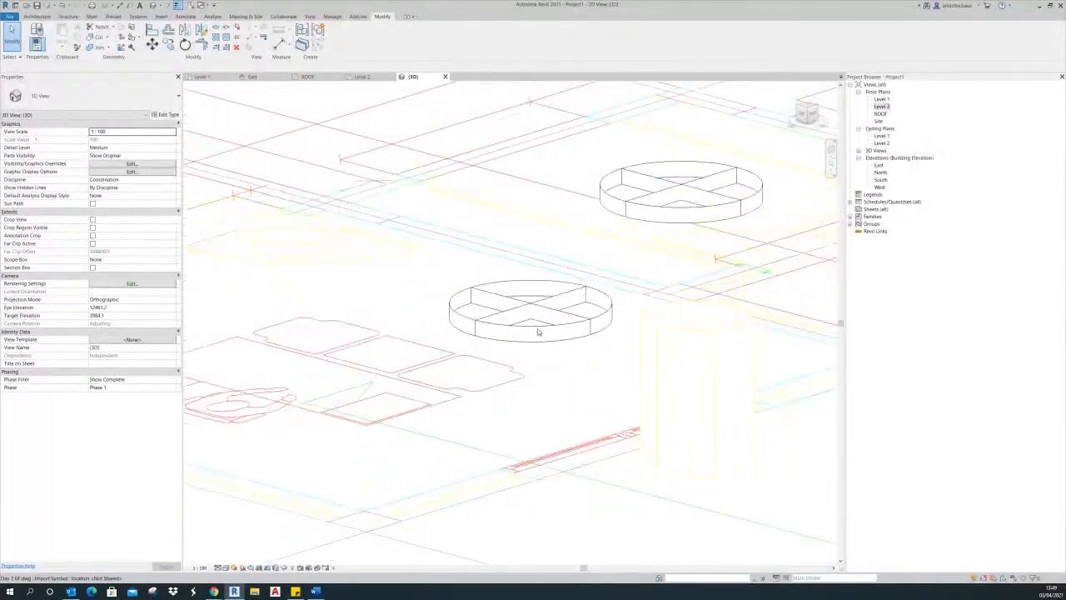
pyautogui.scroll(-6, 539, 332)
pyautogui.keyDown('shift'); pyautogui.moveTo(585, 337); pyautogui.dragTo(633, 469, button='middle'); pyautogui.keyUp('shift')
pyautogui.scroll(-3, 656, 291)
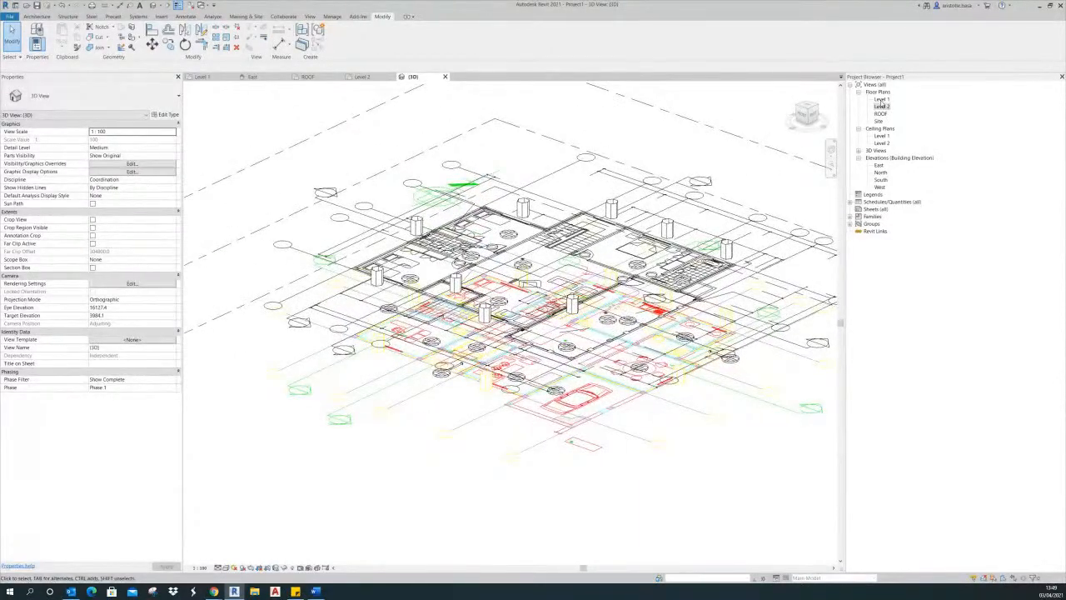
# - Open the Level 1 floor plan and review the grid layout of the linked ground floor drawing
pyautogui.doubleClick(881, 100)
pyautogui.scroll(4, 631, 357)
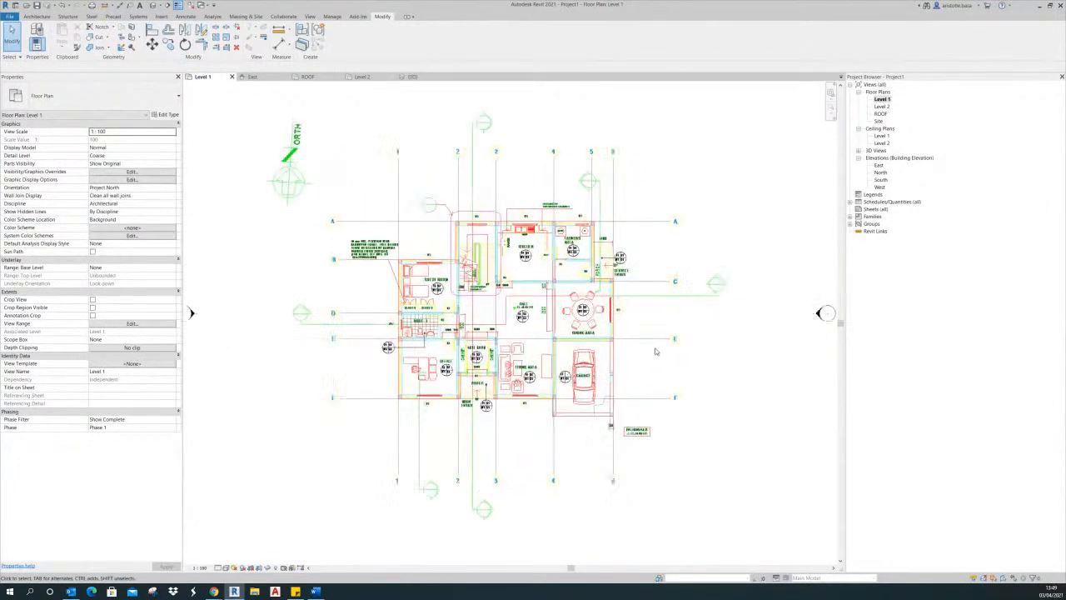
pyautogui.moveTo(694, 383); pyautogui.dragTo(686, 365, button='middle')
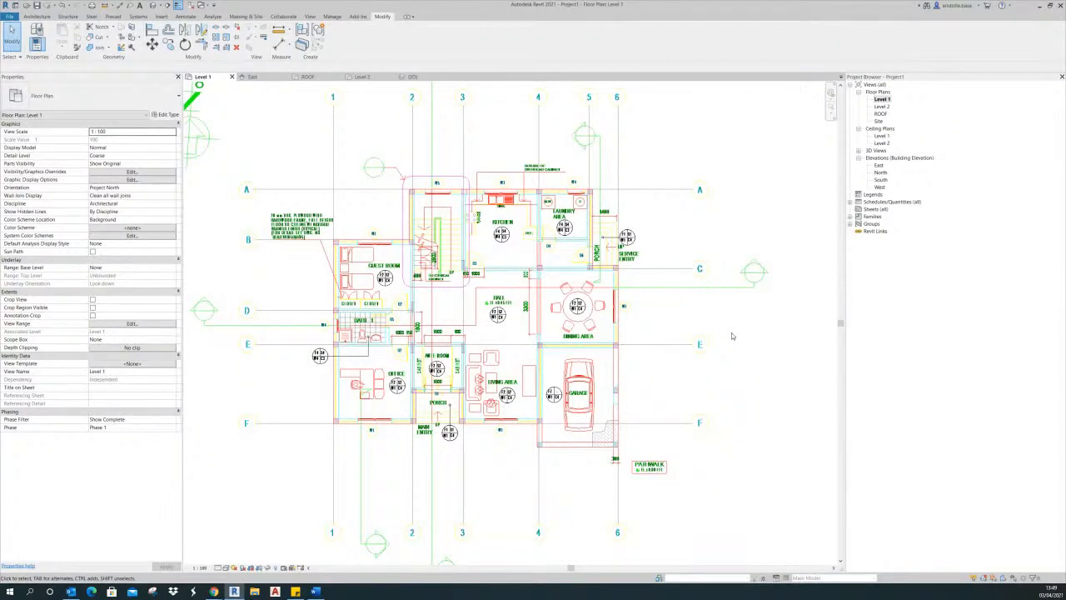
pyautogui.moveTo(710, 348); pyautogui.dragTo(712, 363, button='middle')
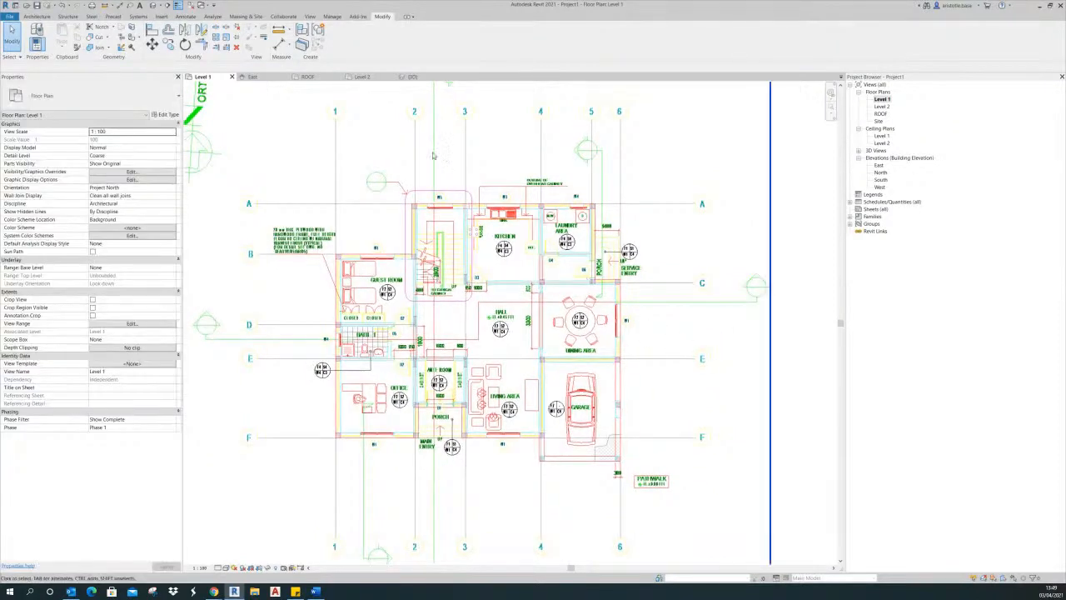
pyautogui.scroll(-2, 633, 360)
pyautogui.moveTo(633, 360); pyautogui.dragTo(643, 373, button='middle')
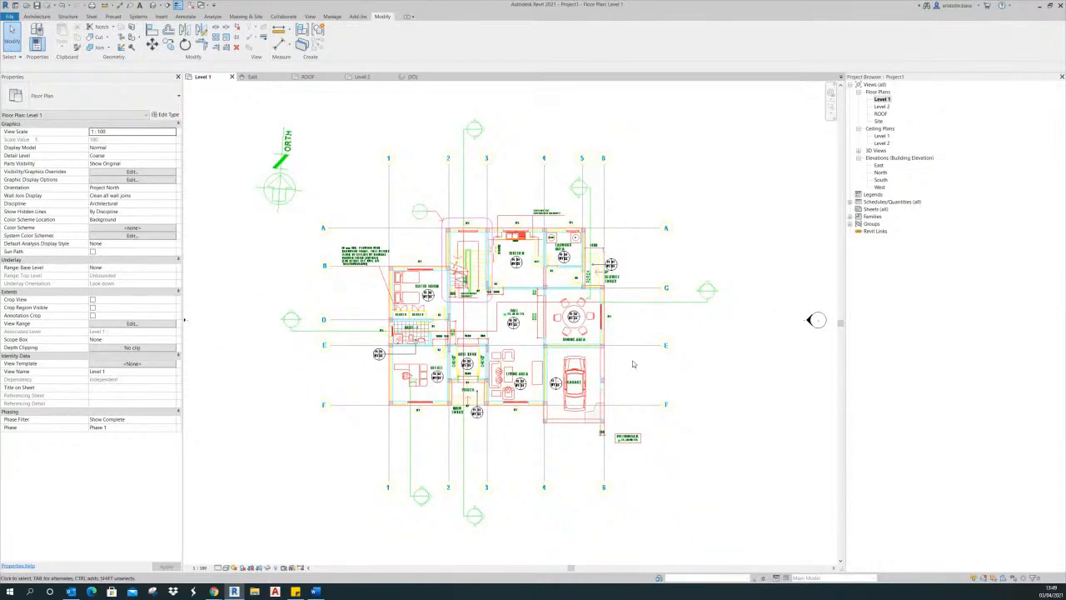
pyautogui.scroll(2, 633, 364)
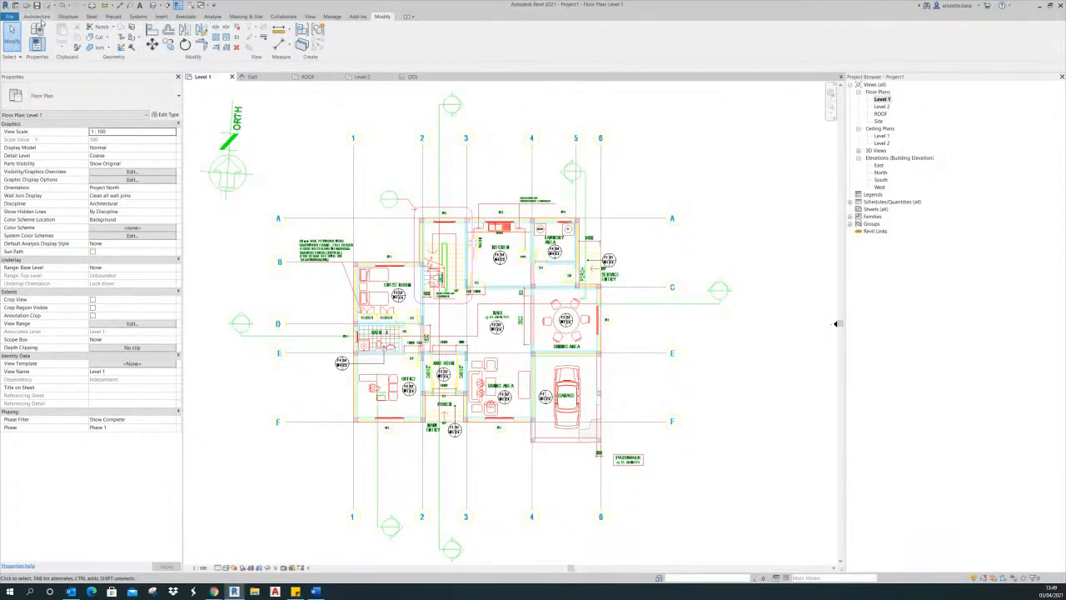
# - Place Revit grids with Pick Lines on grid lines 1, A, 6 and F of the linked ground floor drawing
pyautogui.click(40, 17)
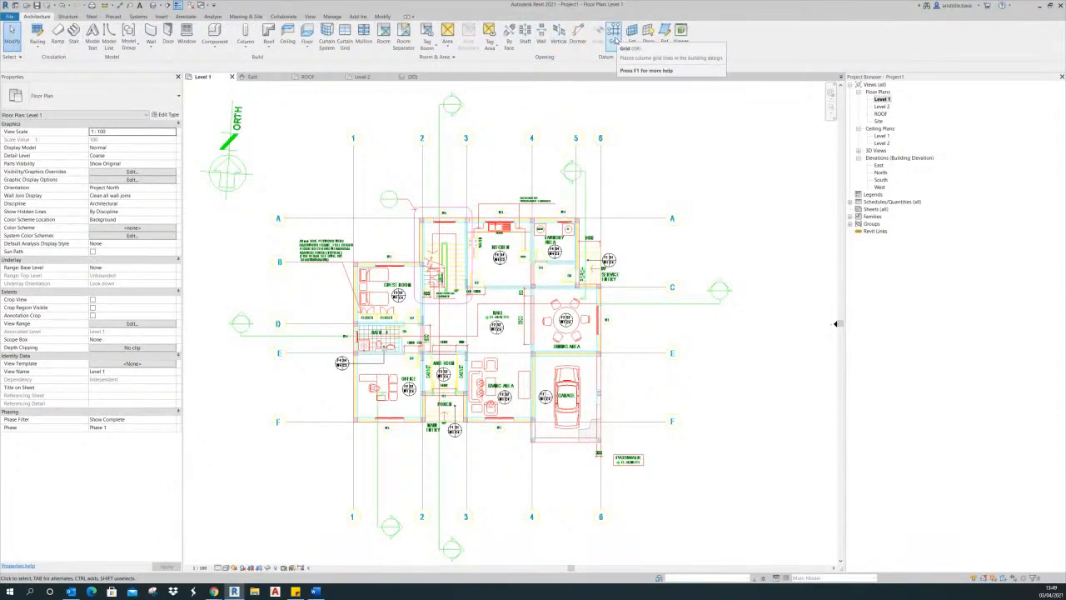
pyautogui.click(616, 37)
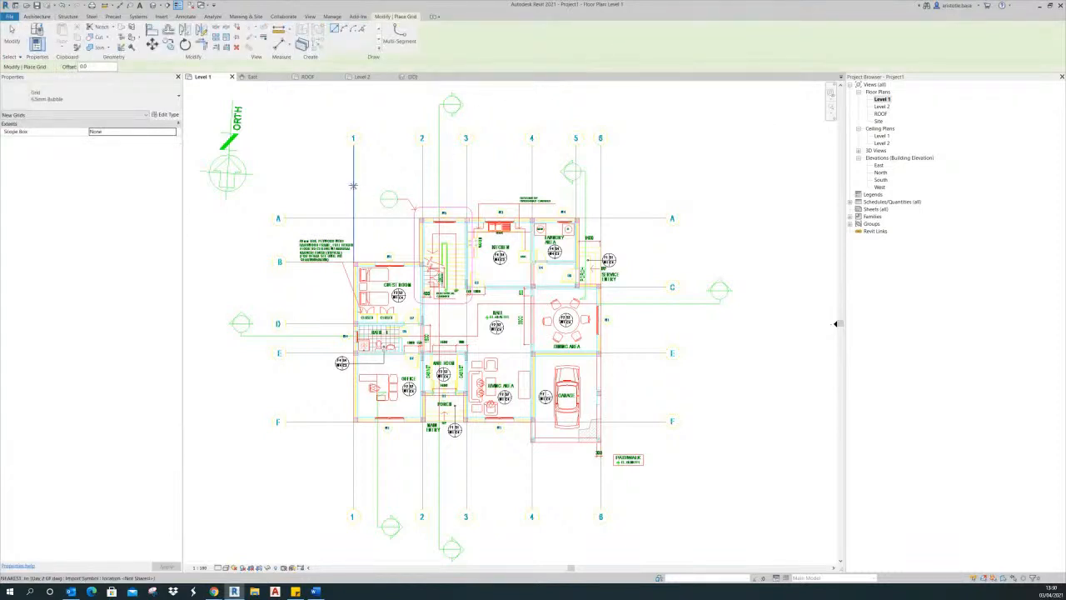
pyautogui.click(361, 31)
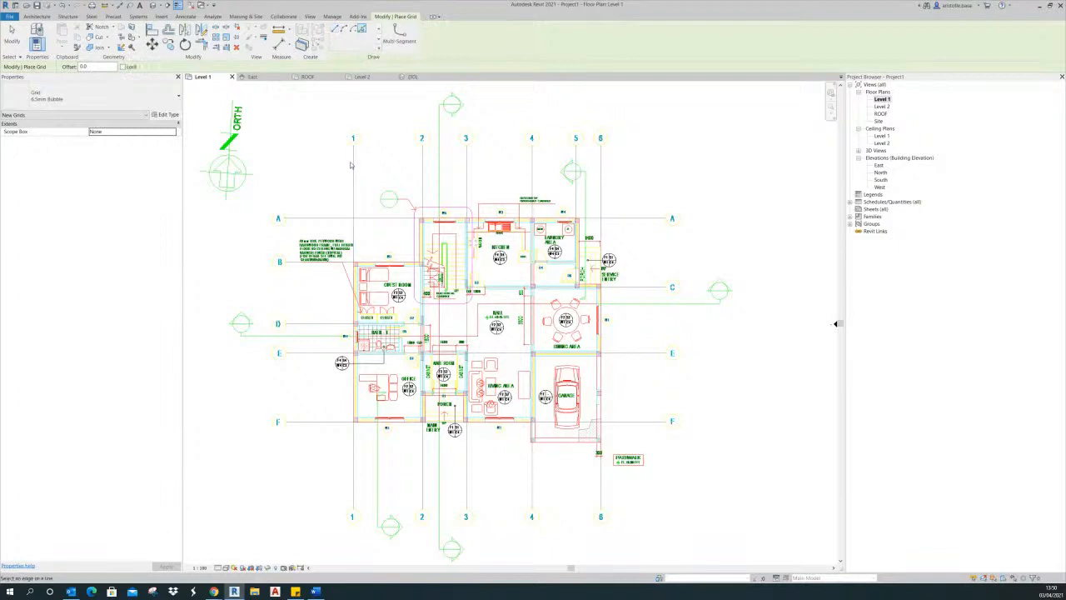
pyautogui.click(392, 220)
pyautogui.click(604, 173)
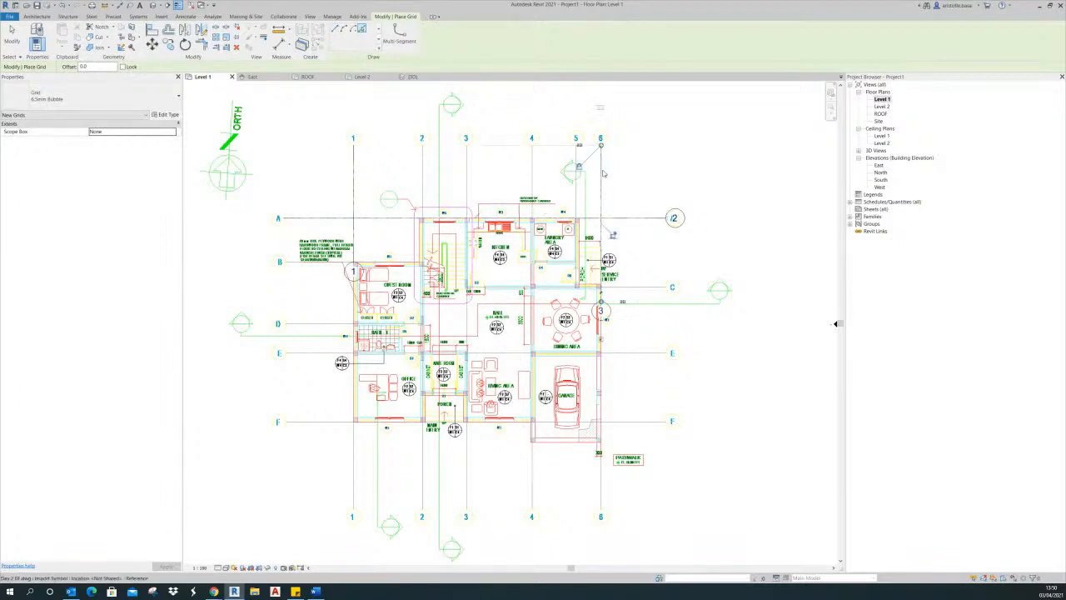
pyautogui.click(341, 423)
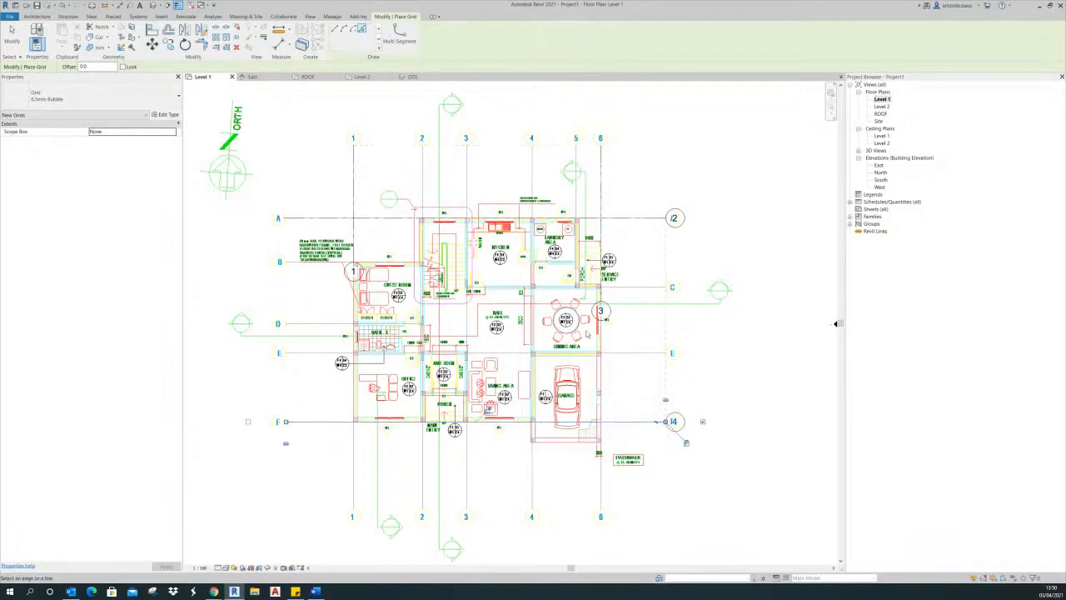
pyautogui.moveTo(724, 347)
pyautogui.mouseDown(button='middle')
pyautogui.moveTo(728, 327)
pyautogui.moveTo(725, 342)
pyautogui.mouseUp(button='middle')
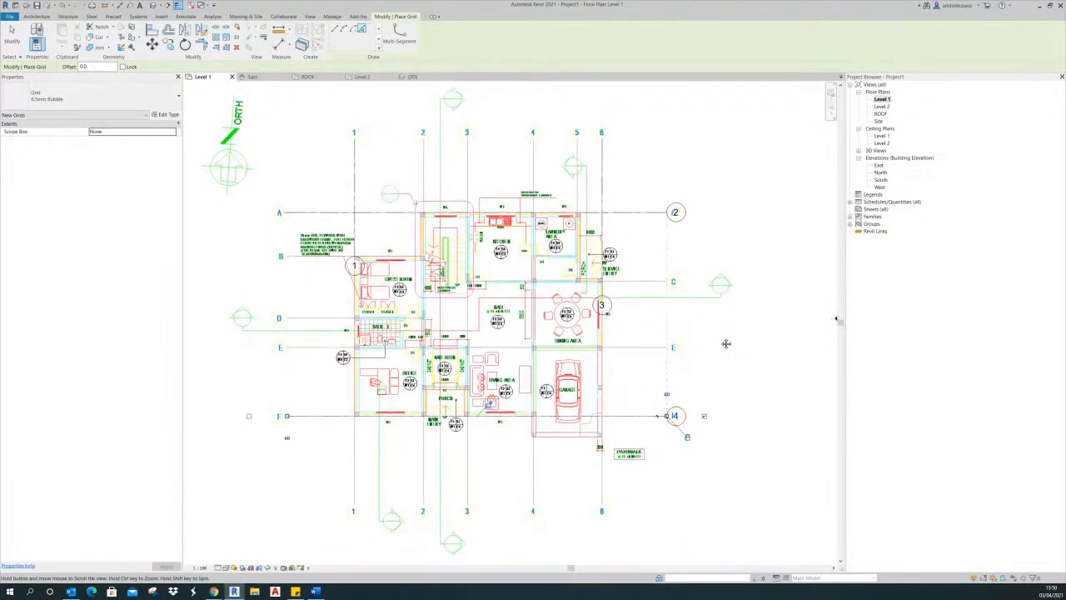
# - Pick the drawing's grid line A once more to place another grid there, and end grid placement
pyautogui.click(631, 218)
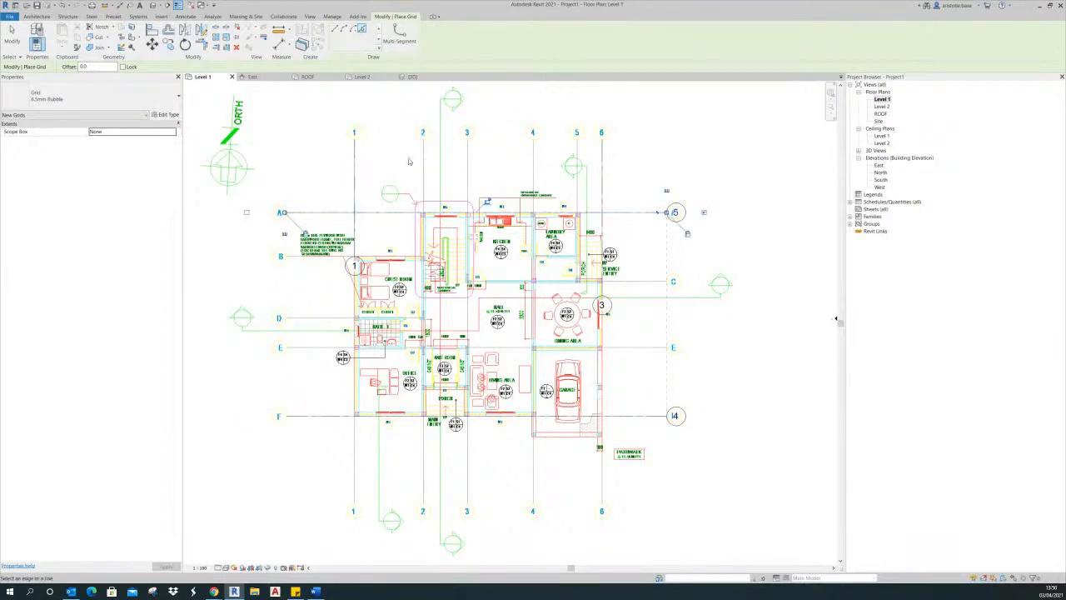
pyautogui.moveTo(633, 191); pyautogui.dragTo(655, 204, button='middle')
pyautogui.press('Escape')
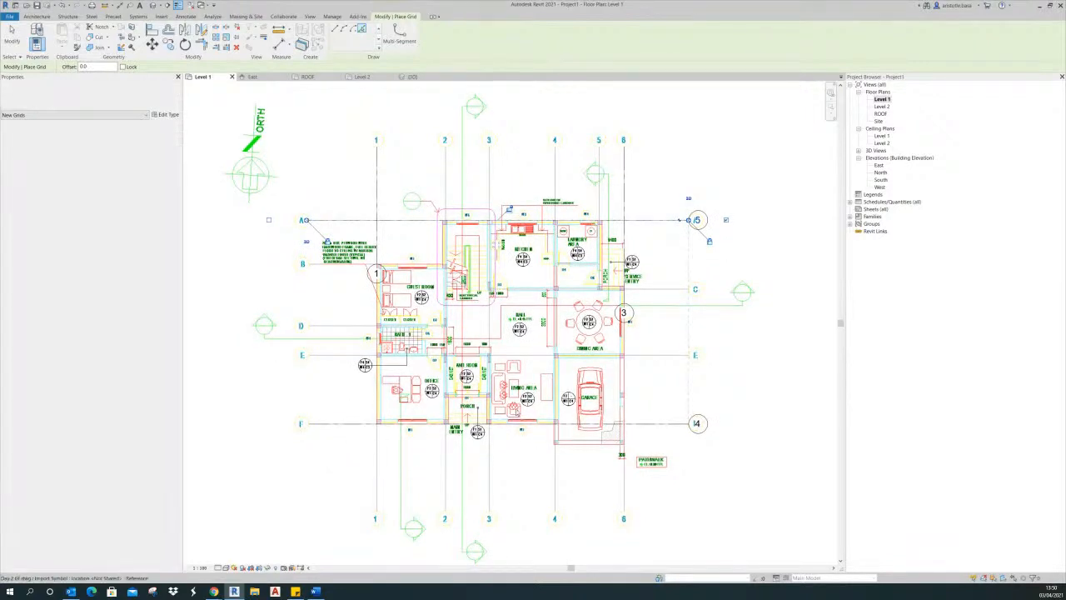
pyautogui.press('Escape')
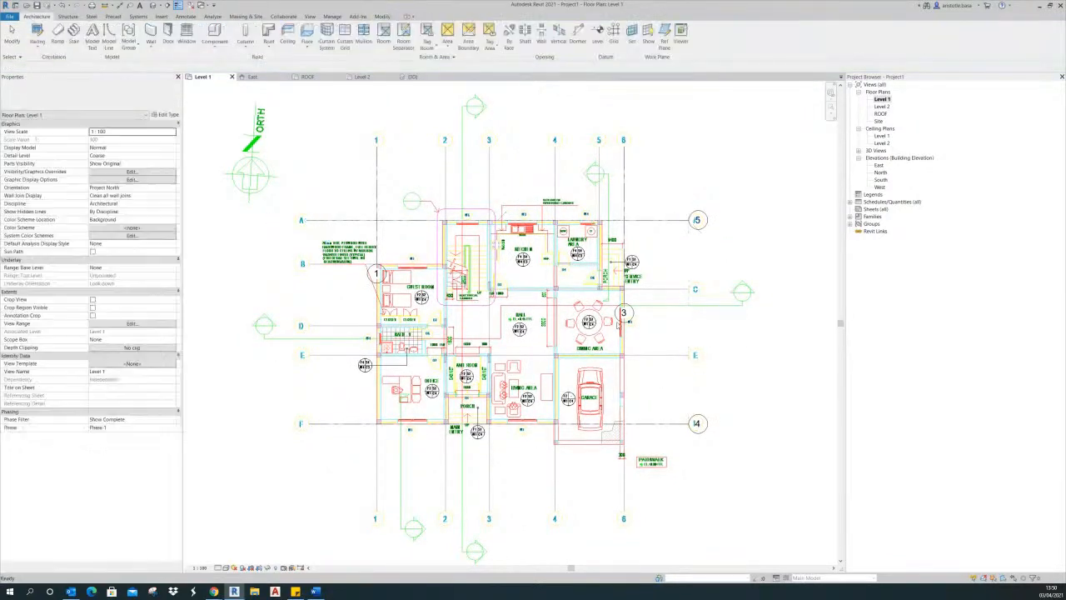
# - Extend the lower ends of the grids on drawing lines 1 and 6 down to the drawing's lower grid bubbles
pyautogui.click(376, 271)
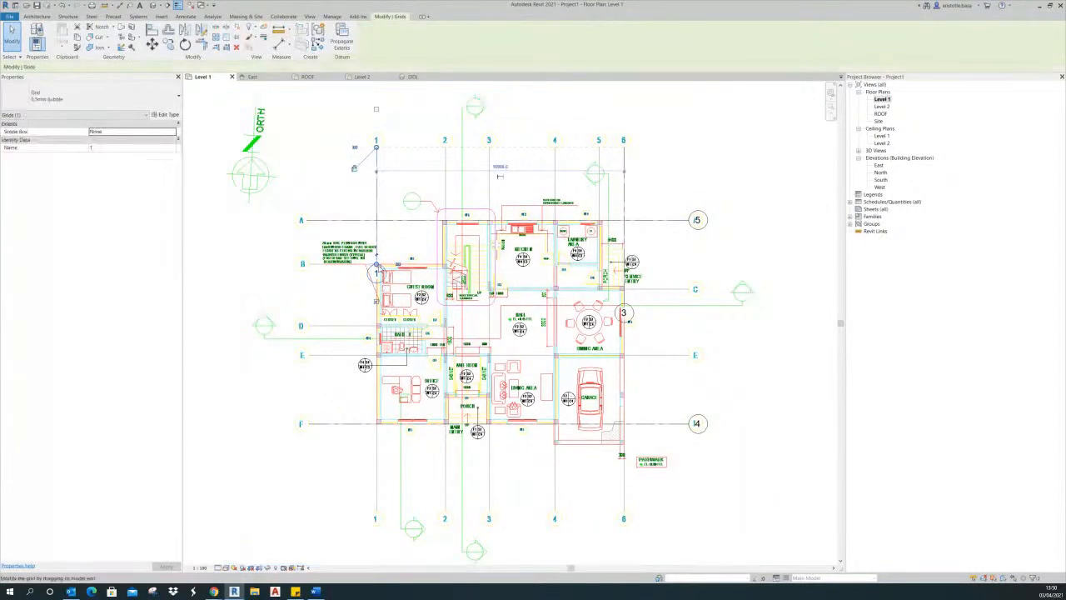
pyautogui.moveTo(377, 266); pyautogui.dragTo(376, 504)
pyautogui.click(623, 308)
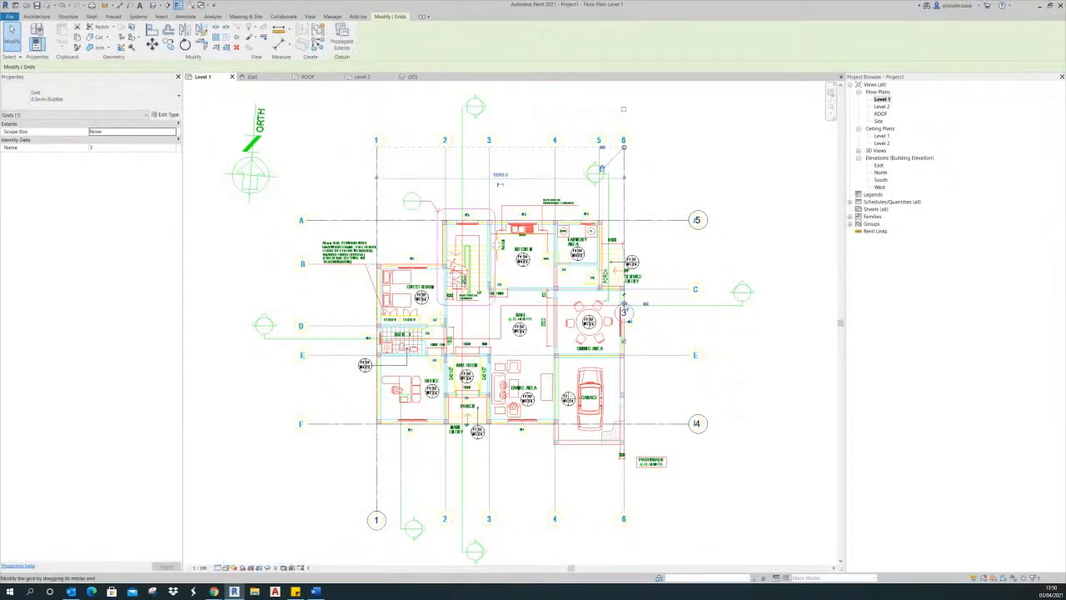
pyautogui.moveTo(623, 414); pyautogui.dragTo(624, 510)
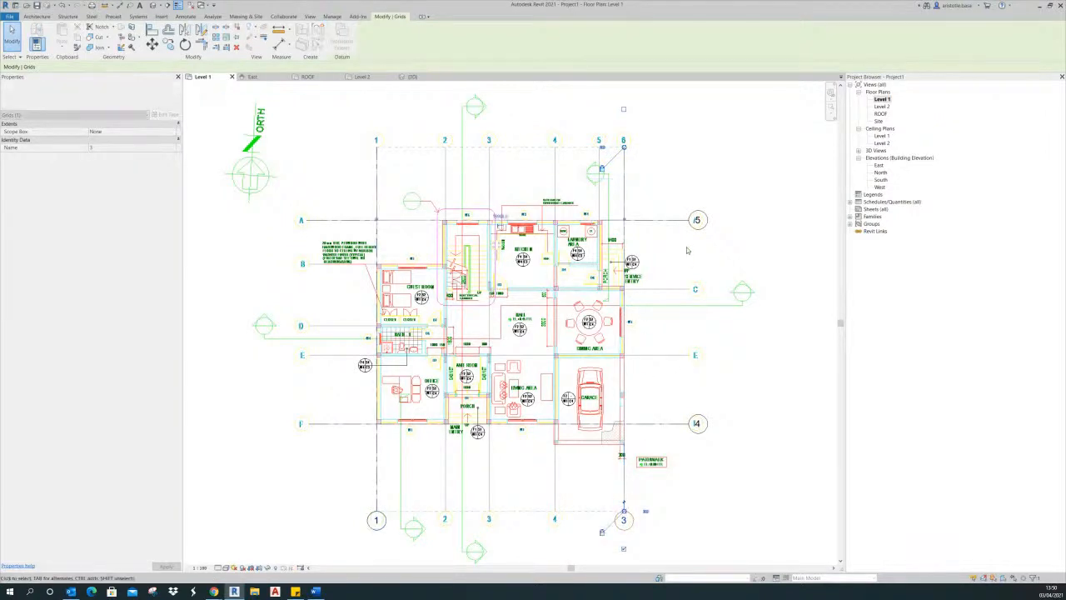
pyautogui.click(665, 220)
pyautogui.click(661, 423)
pyautogui.moveTo(655, 332); pyautogui.dragTo(668, 346, button='middle')
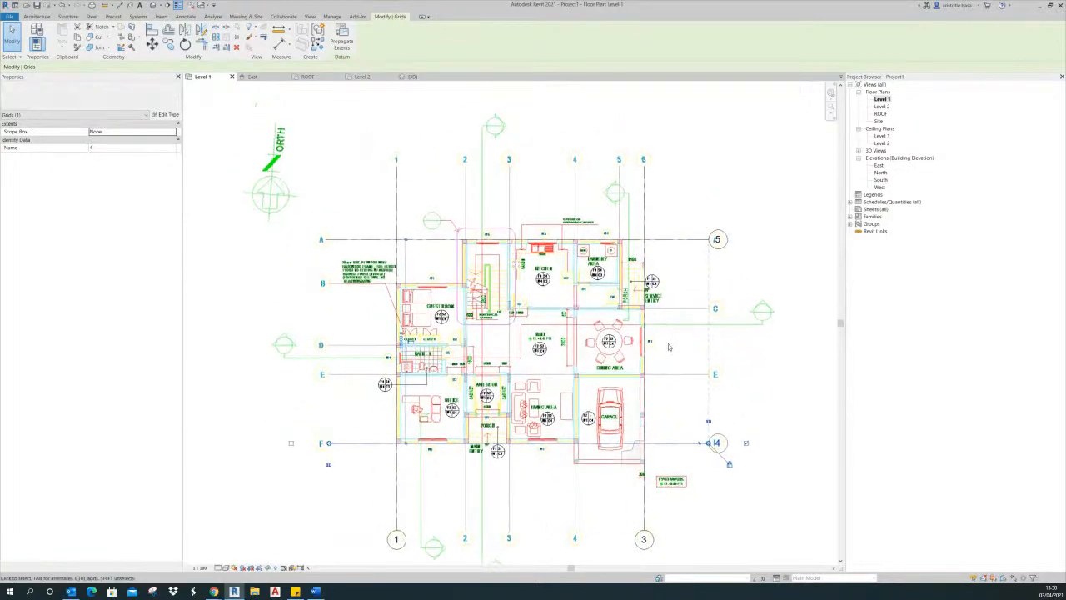
pyautogui.press('Escape')
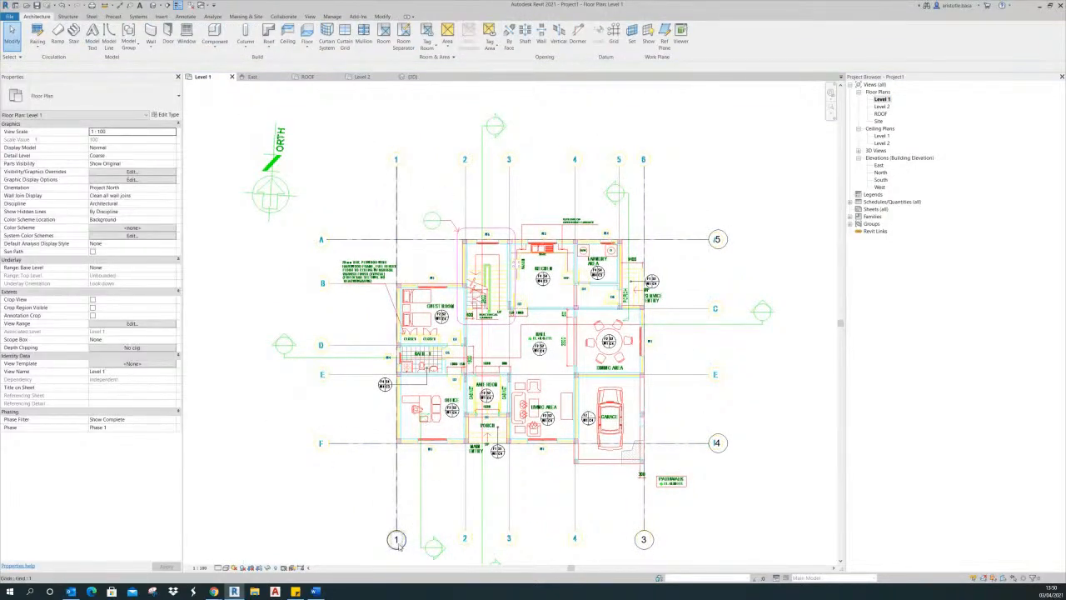
# - Rename the vertical grid over the drawing's line 6 as 6
pyautogui.moveTo(616, 367); pyautogui.dragTo(616, 365, button='middle')
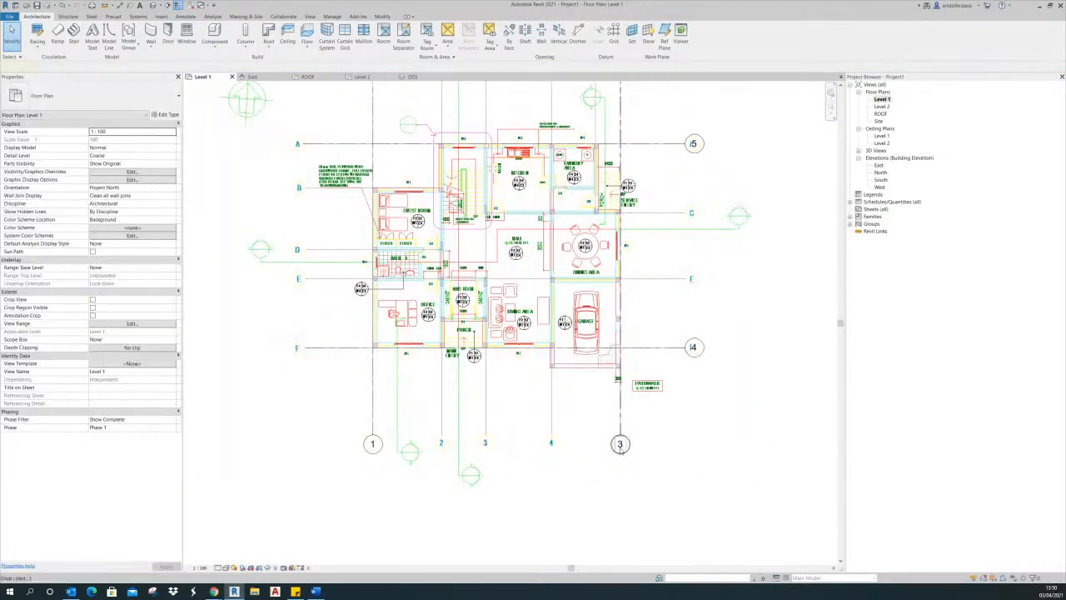
pyautogui.doubleClick(619, 444)
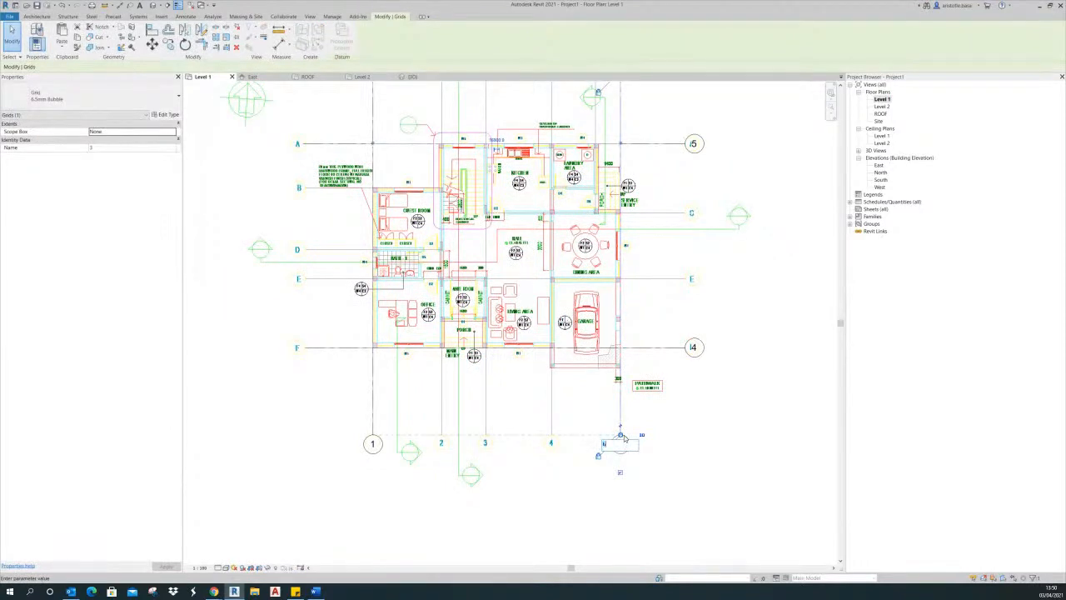
pyautogui.write('6')
pyautogui.press('Return')
# - Rename the lower horizontal grid, placed over the drawing's line F, as F
pyautogui.moveTo(692, 366); pyautogui.dragTo(689, 414, button='middle')
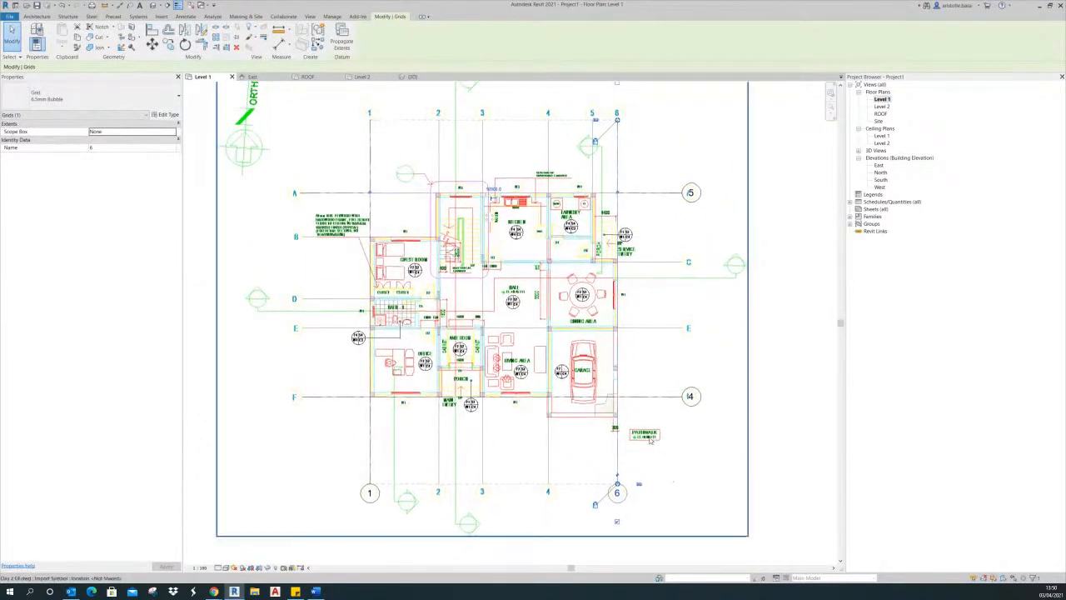
pyautogui.click(690, 396)
pyautogui.click(692, 397)
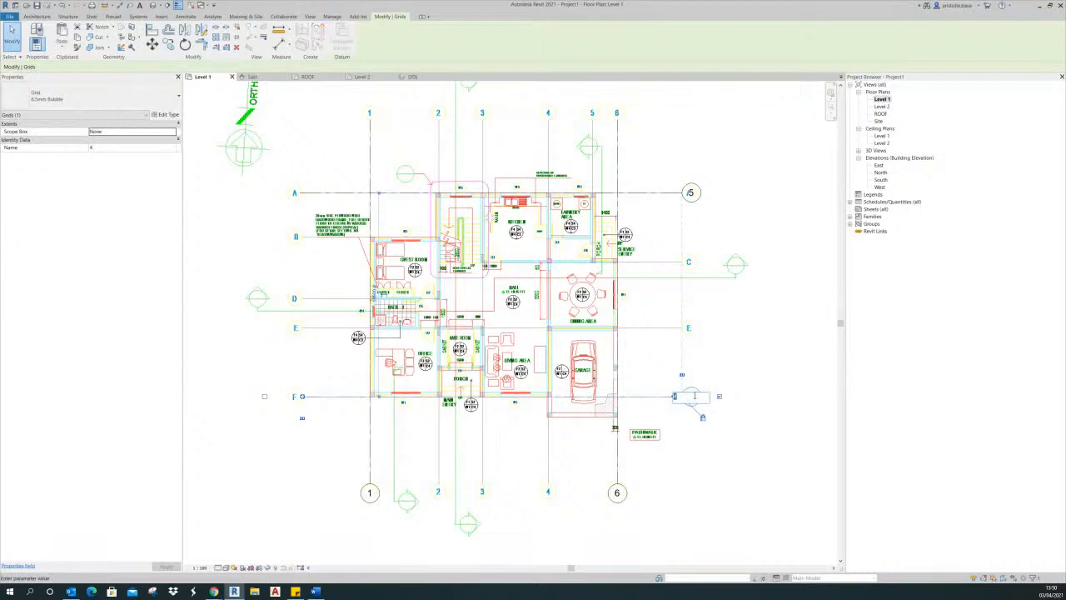
pyautogui.write('F')
pyautogui.press('Return')
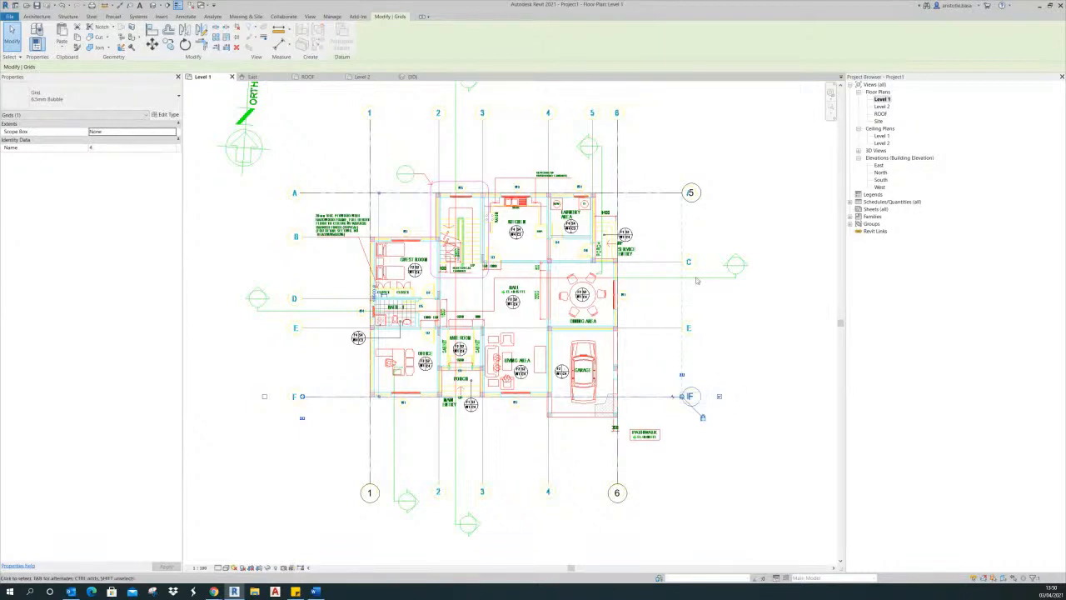
# - Rename the upper horizontal grid, placed over the drawing's line A, as A and deselect it
pyautogui.click(691, 193)
pyautogui.click(692, 192)
pyautogui.click(692, 193)
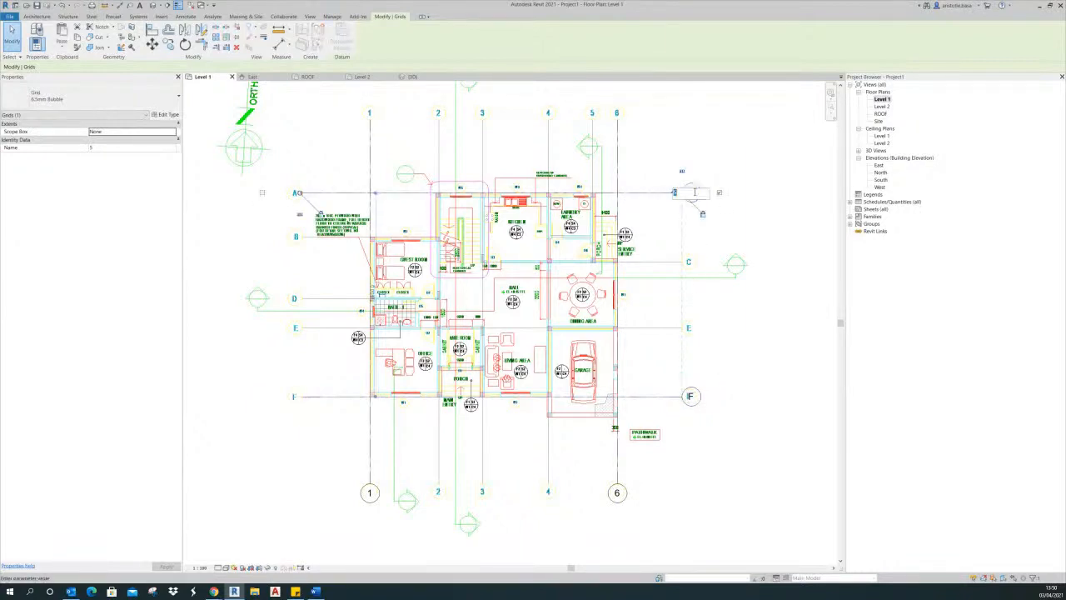
pyautogui.press('Return')
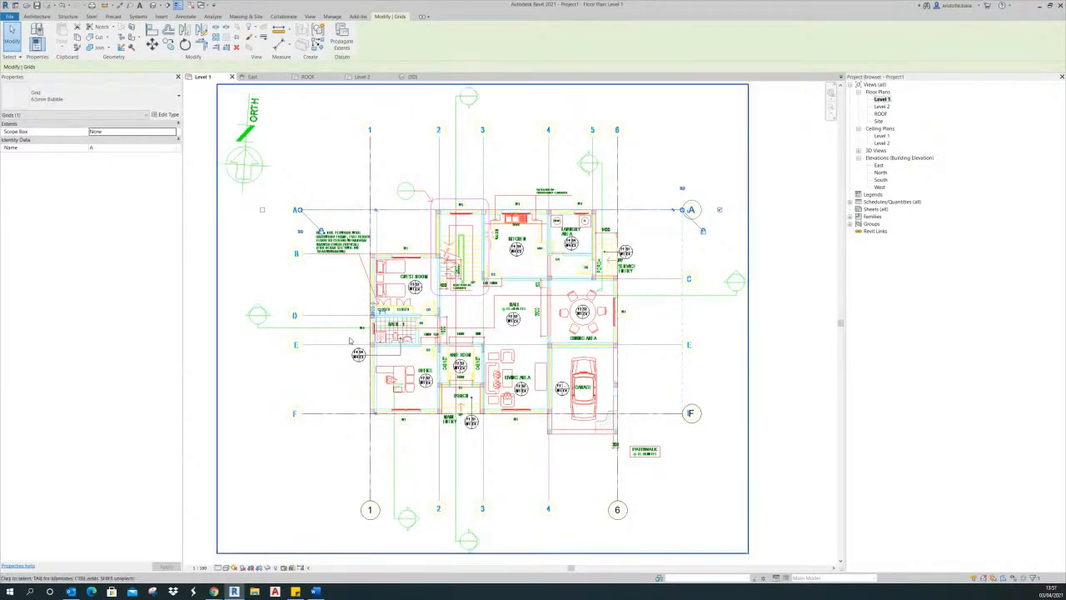
pyautogui.moveTo(711, 324); pyautogui.dragTo(742, 341, button='middle')
pyautogui.click(762, 346)
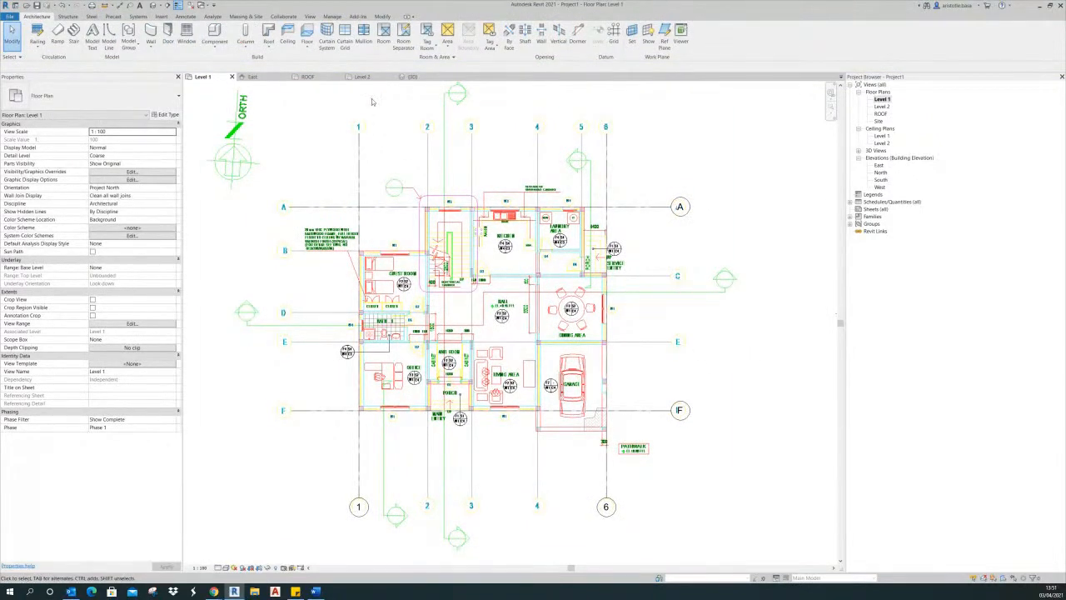
# - Check the placed grids against the linked drawings in the 3D view and on the Level 2 floor plan
pyautogui.click(414, 76)
pyautogui.scroll(2, 617, 385)
pyautogui.keyDown('shift'); pyautogui.moveTo(617, 385); pyautogui.dragTo(654, 406, button='middle'); pyautogui.keyUp('shift')
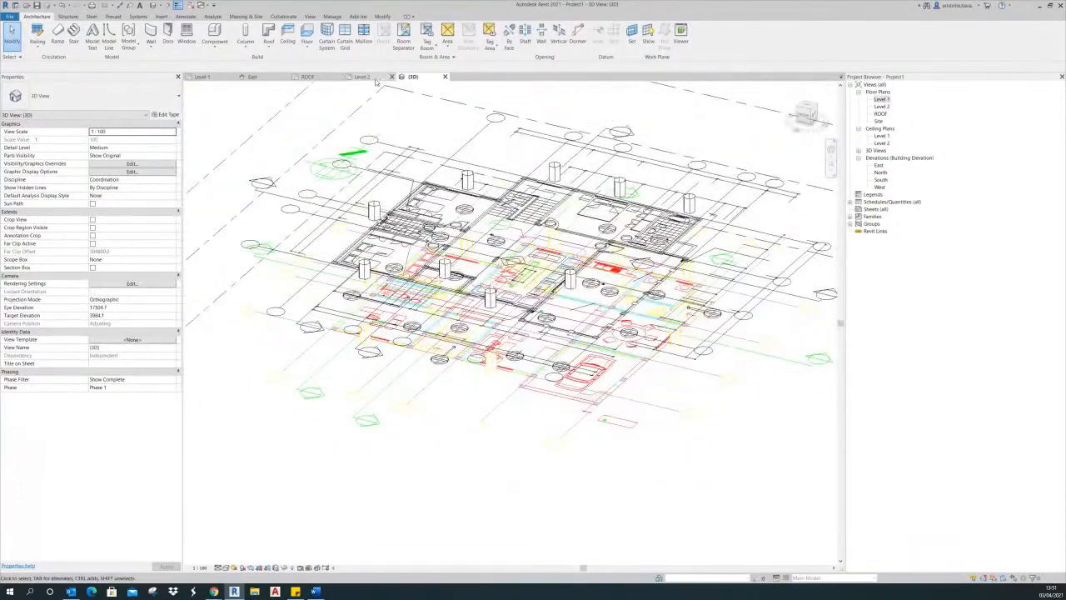
pyautogui.click(374, 78)
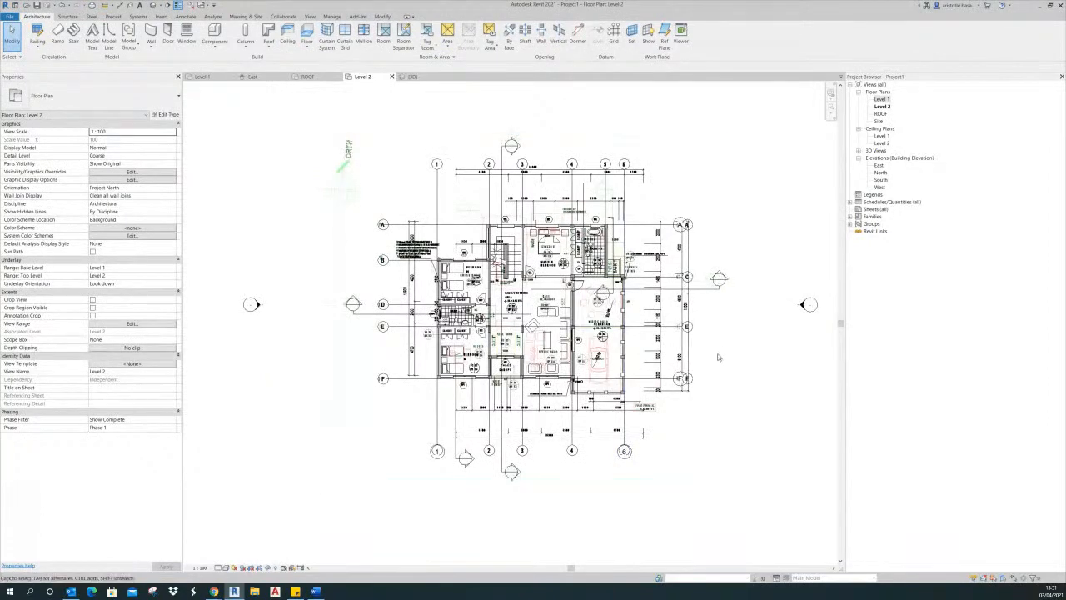
pyautogui.scroll(5, 714, 369)
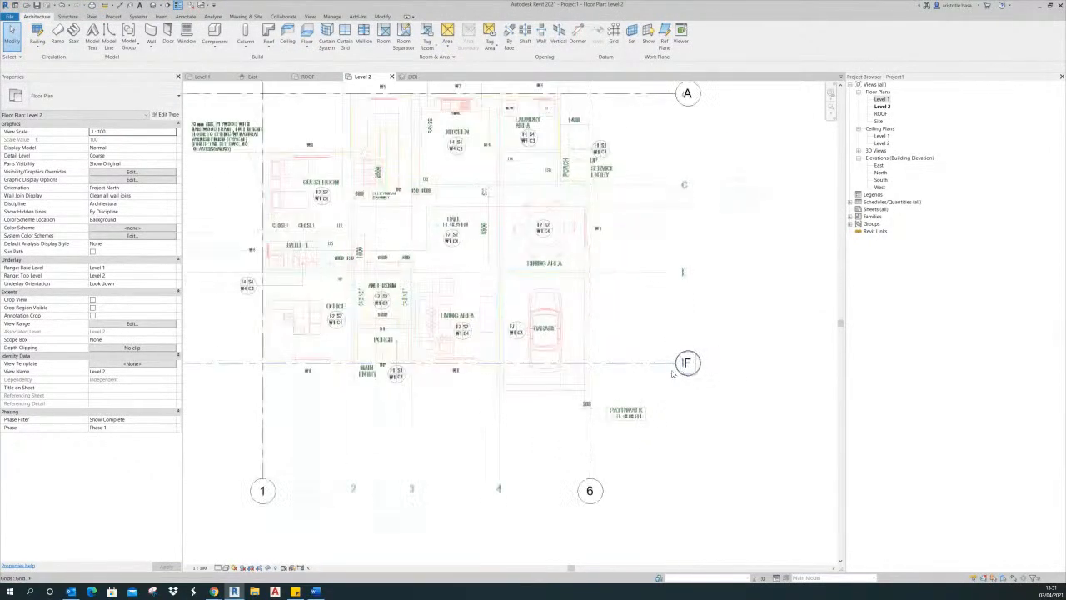
pyautogui.click(665, 367)
pyautogui.moveTo(665, 368); pyautogui.dragTo(664, 489, button='middle')
pyautogui.click(665, 217)
pyautogui.scroll(-3, 665, 216)
pyautogui.moveTo(665, 217); pyautogui.dragTo(626, 209, button='middle')
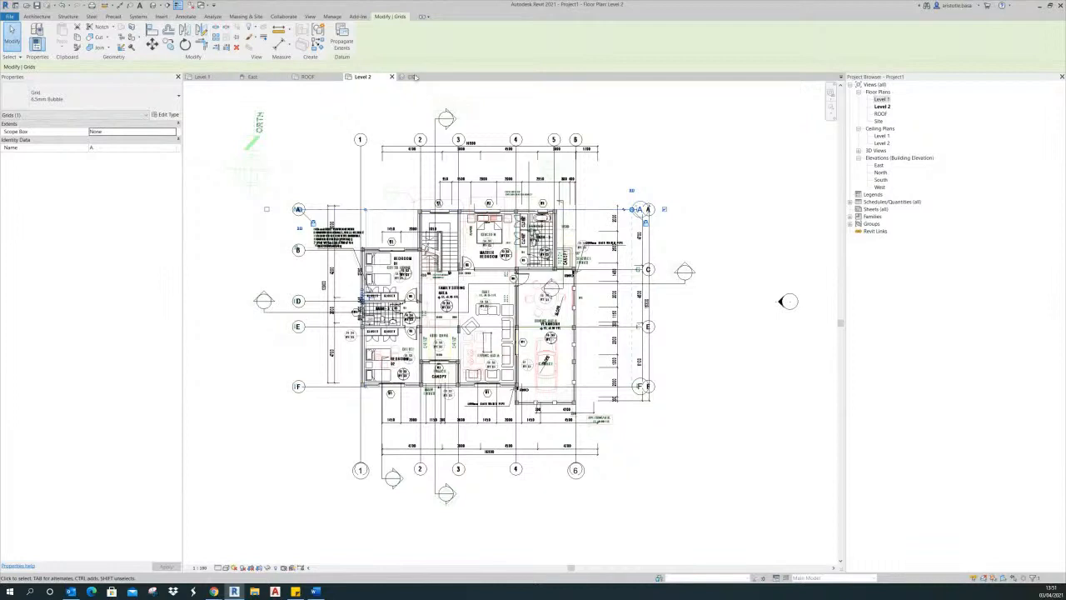
# - On the Level 1 floor plan, extend the bubble ends of grids A and F well beyond the drawing's own grid labels
pyautogui.click(203, 76)
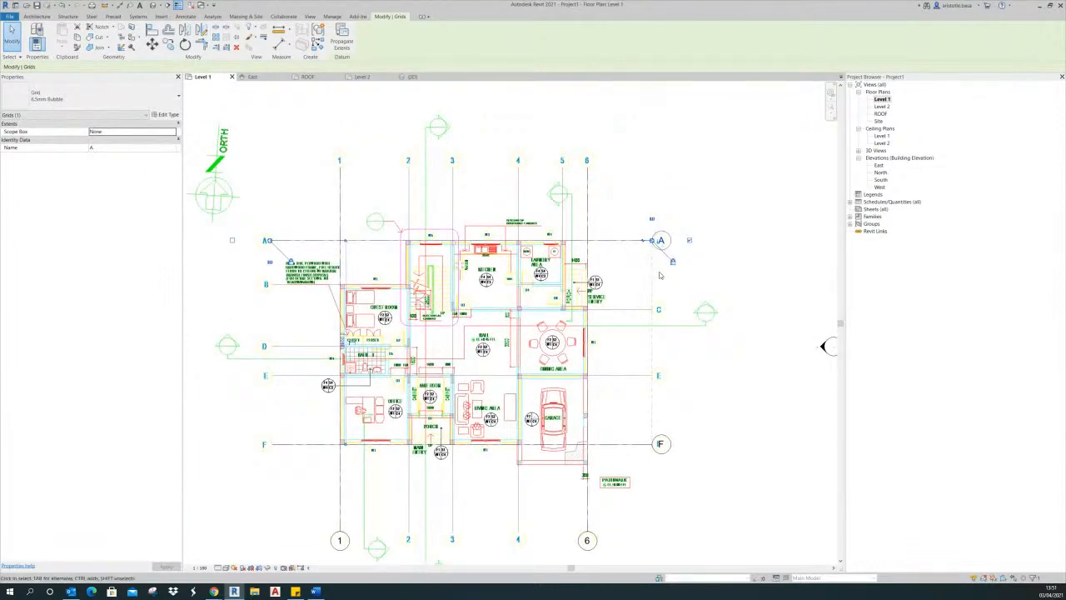
pyautogui.scroll(-2, 640, 265)
pyautogui.moveTo(642, 257); pyautogui.dragTo(740, 258)
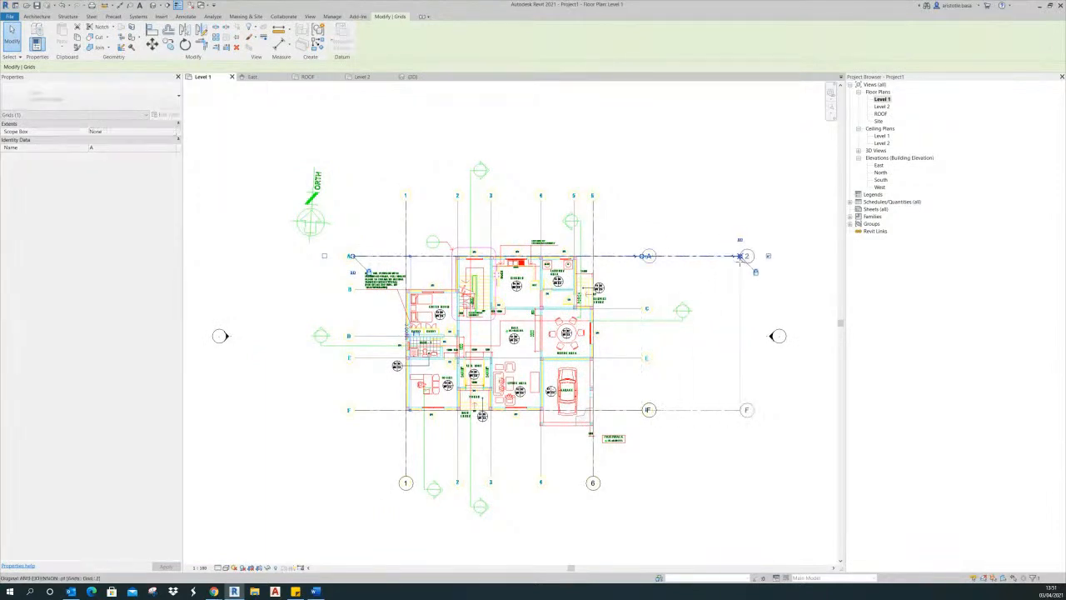
pyautogui.moveTo(718, 379); pyautogui.dragTo(716, 338, button='middle')
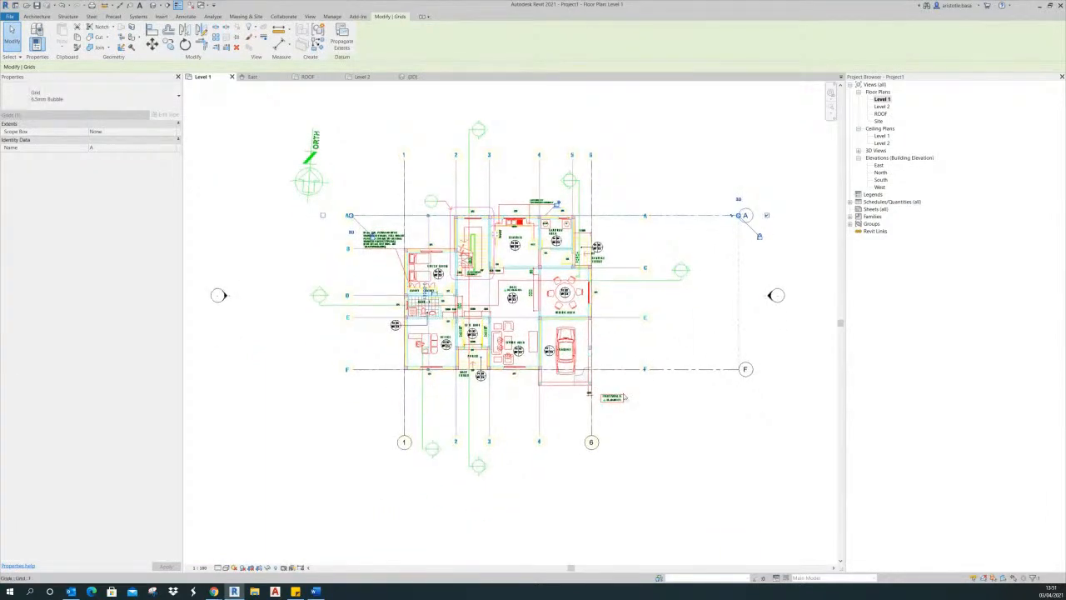
# - Extend the lower ends of grids 1 and 6 below the drawing's own grid labels and deselect
pyautogui.click(592, 431)
pyautogui.moveTo(593, 477); pyautogui.dragTo(591, 517)
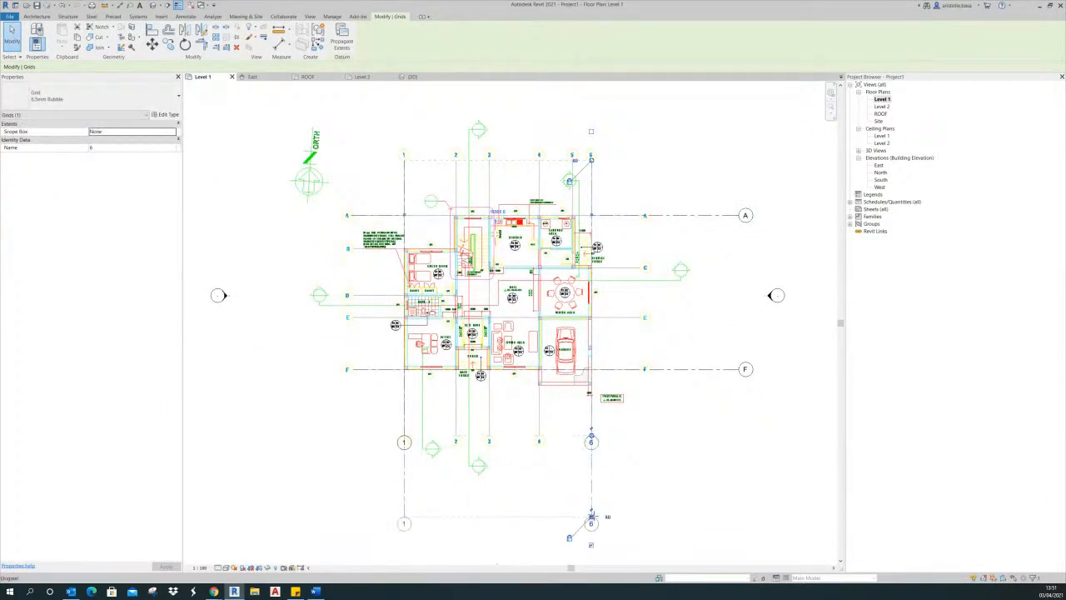
pyautogui.click(657, 480)
pyautogui.moveTo(682, 473); pyautogui.dragTo(681, 450, button='middle')
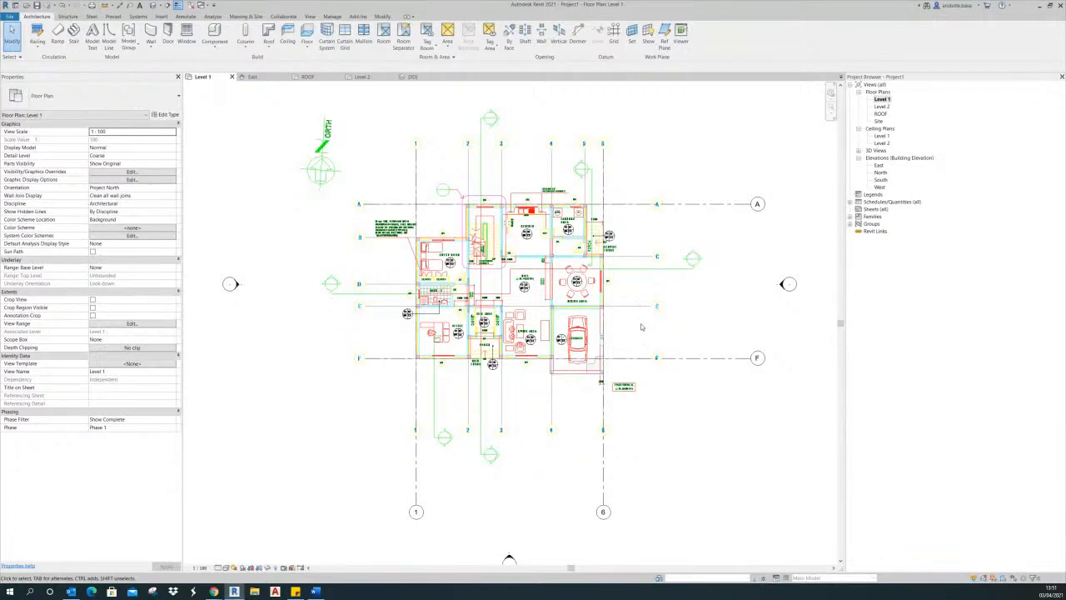
# - Start an architectural wall on Level 1 and choose the Basic Wall type Generic - 300mm
pyautogui.scroll(1, 641, 326)
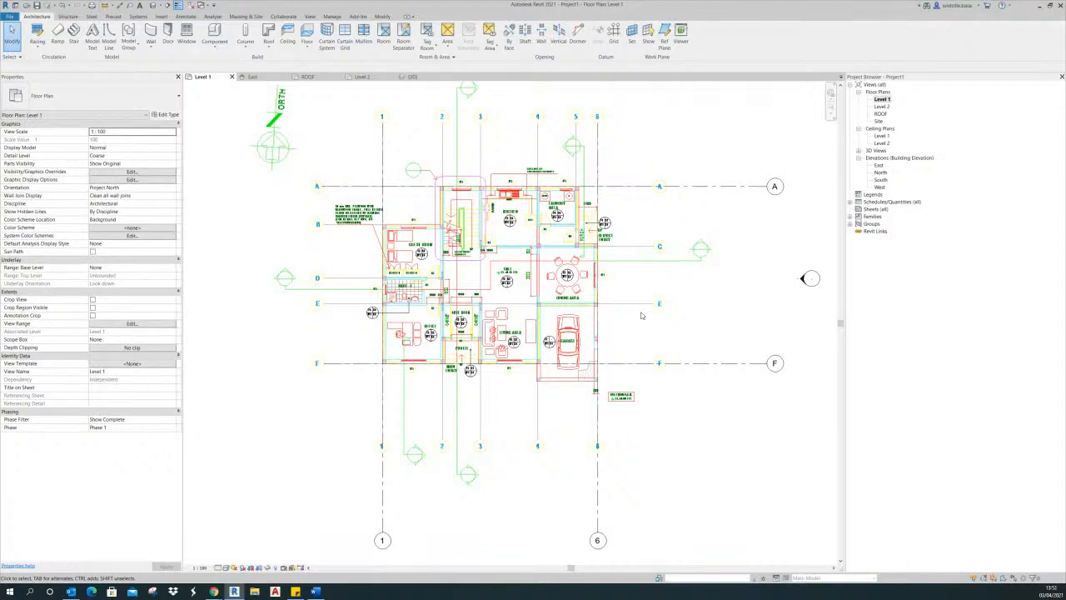
pyautogui.scroll(4, 451, 277)
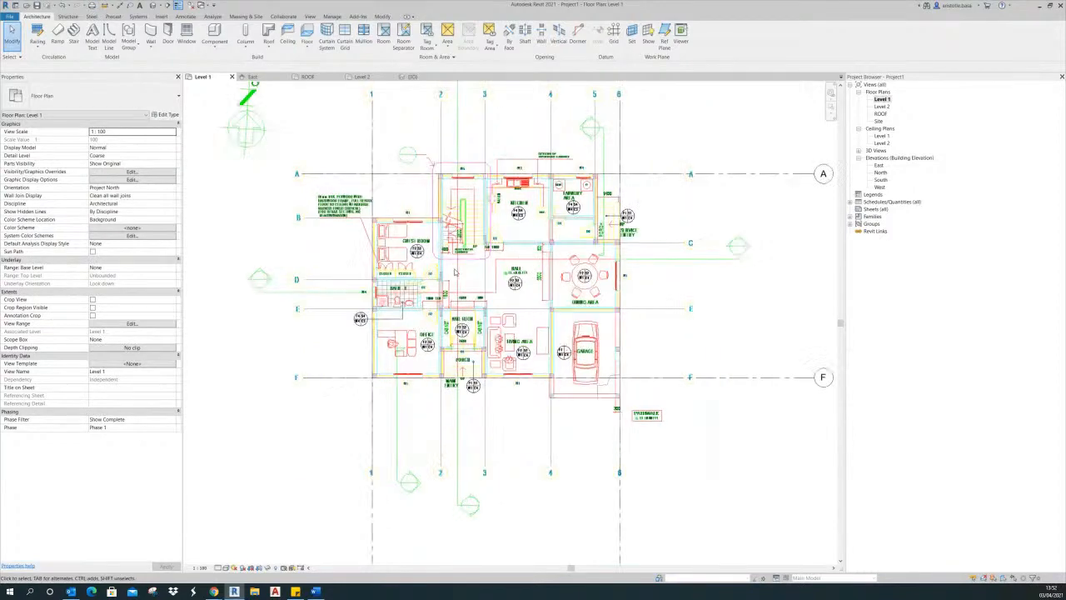
pyautogui.scroll(3, 538, 348)
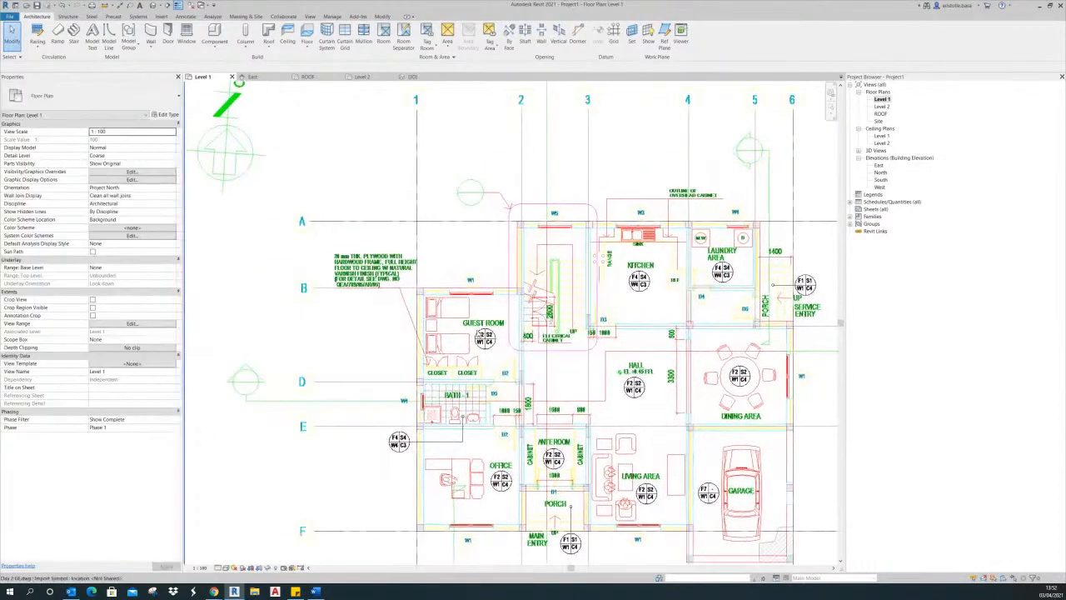
pyautogui.moveTo(476, 327); pyautogui.dragTo(472, 319, button='middle')
pyautogui.scroll(-5, 472, 320)
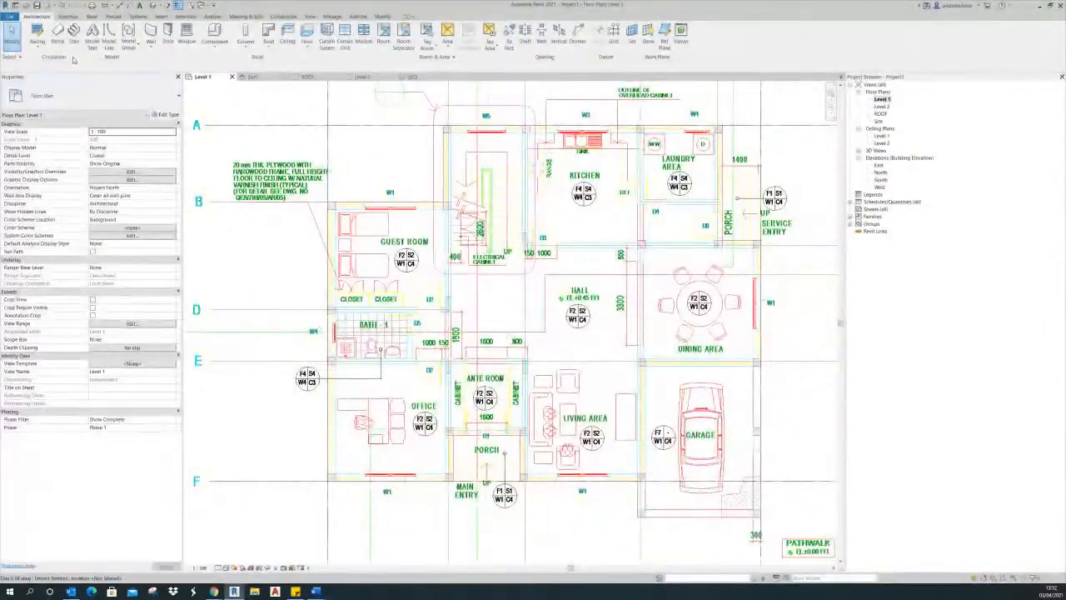
pyautogui.click(148, 47)
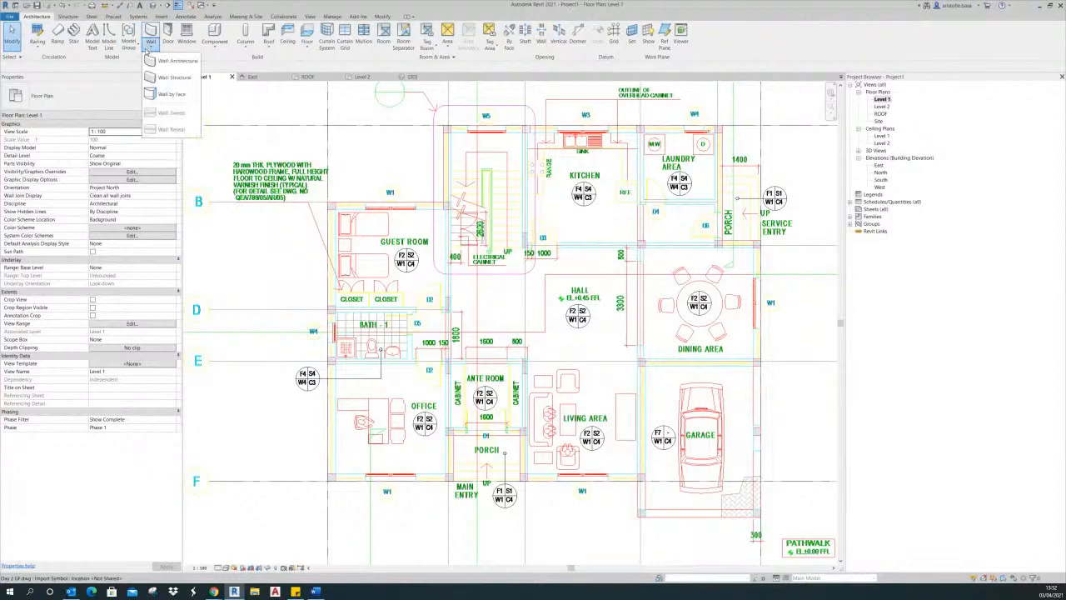
pyautogui.click(164, 68)
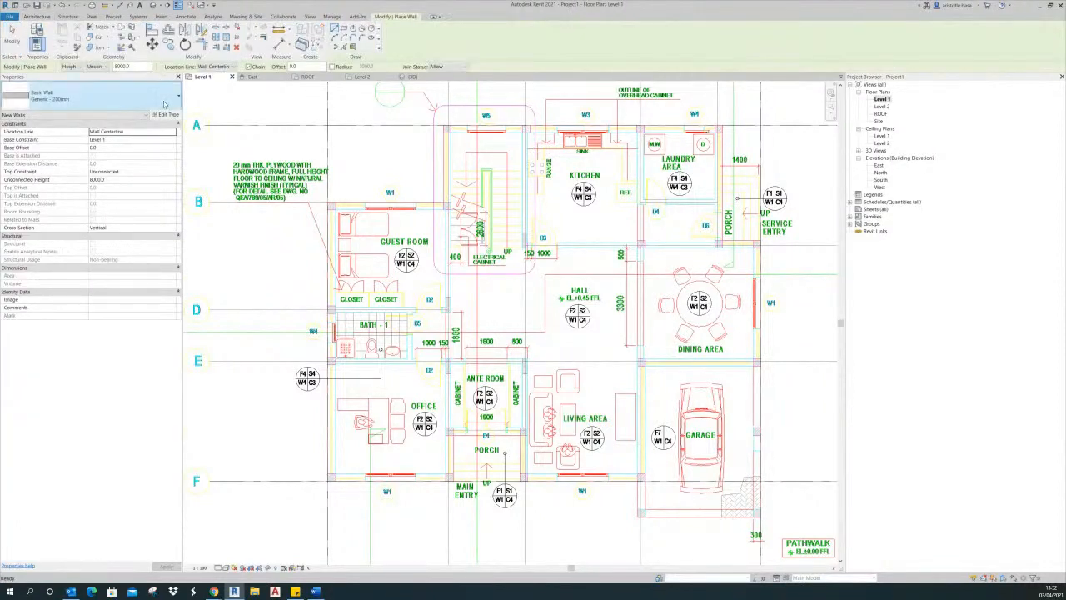
pyautogui.click(163, 96)
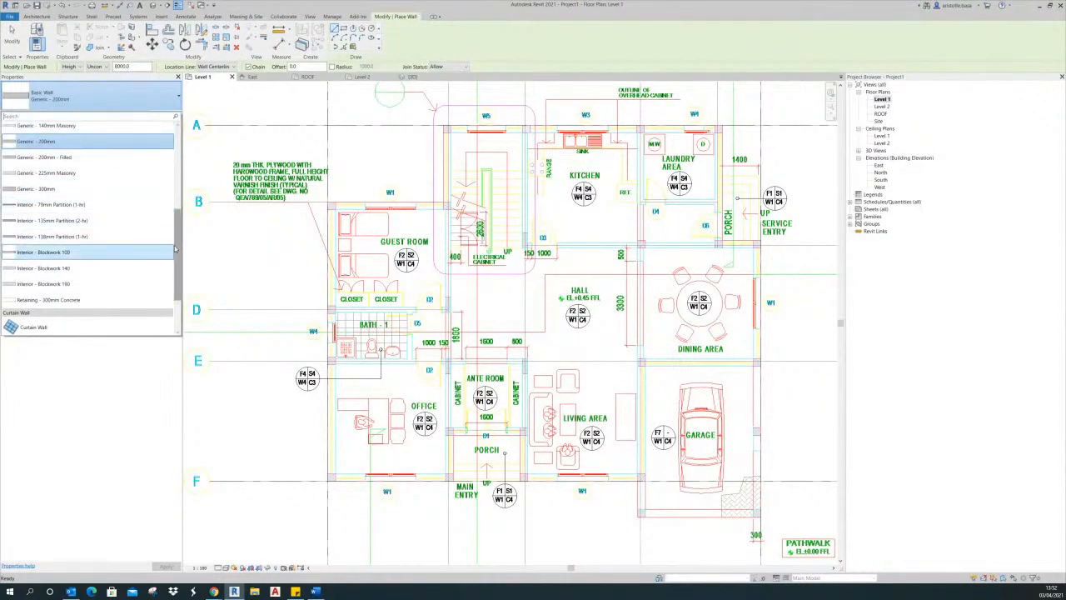
pyautogui.moveTo(179, 246); pyautogui.dragTo(179, 256)
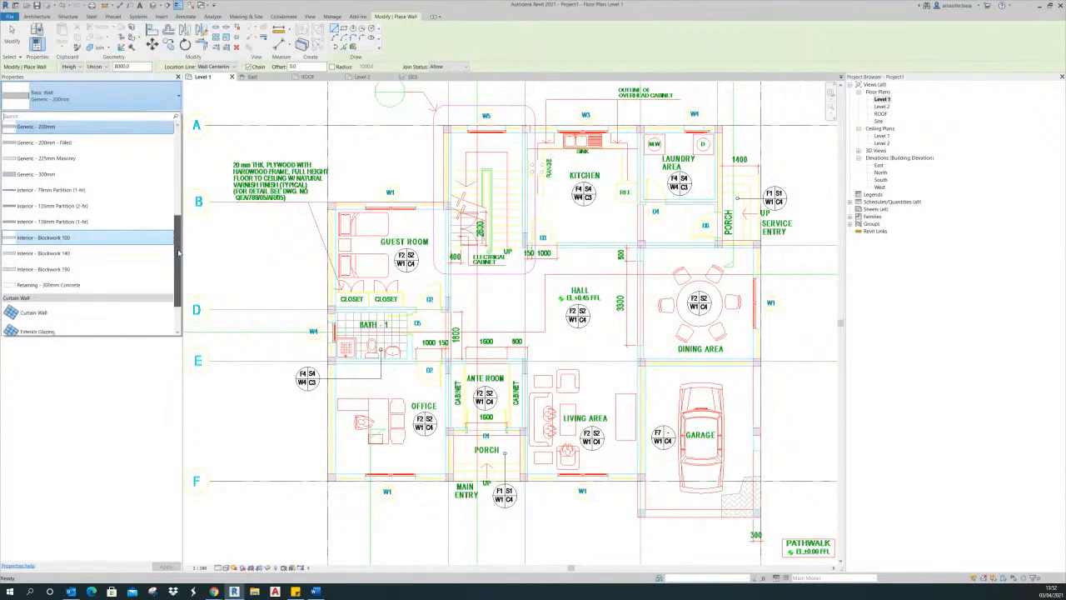
pyautogui.moveTo(180, 263); pyautogui.dragTo(180, 234)
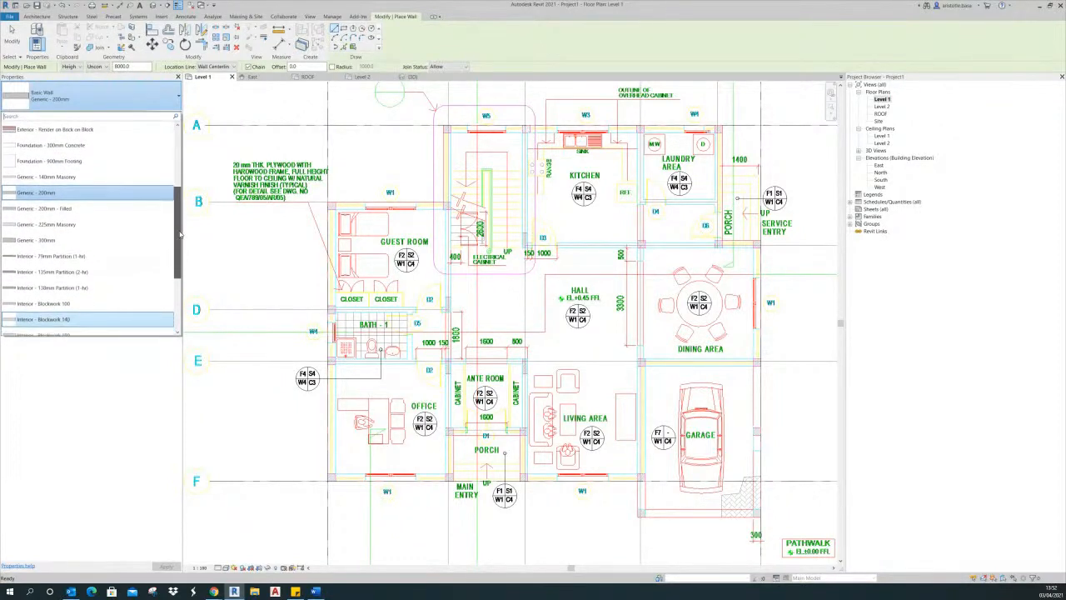
pyautogui.click(45, 241)
# - Set the new walls' height to reach up to Level 2
pyautogui.moveTo(457, 242); pyautogui.dragTo(515, 236, button='middle')
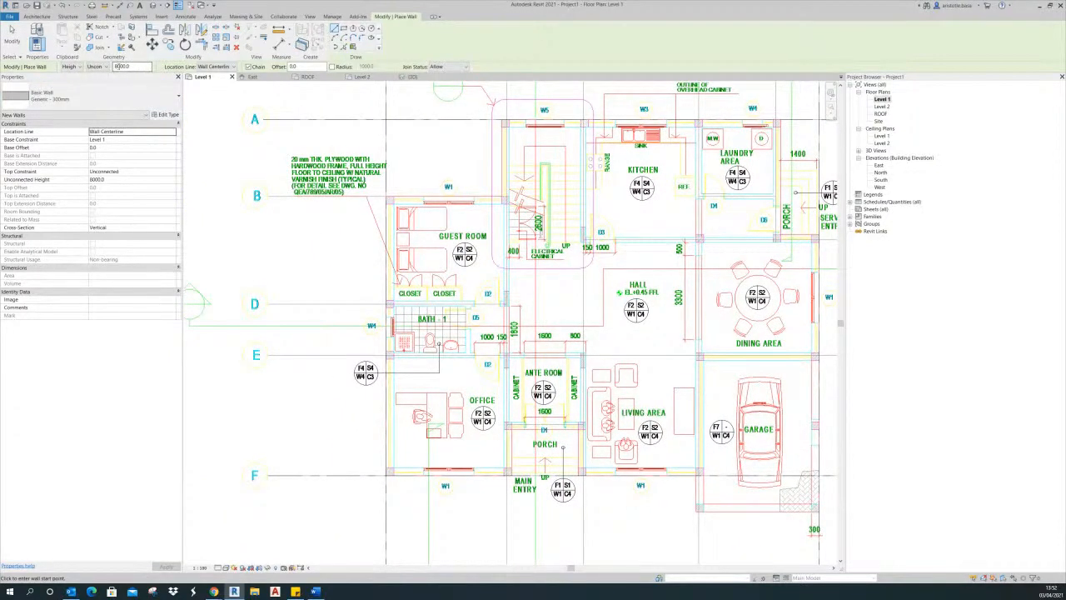
pyautogui.click(104, 67)
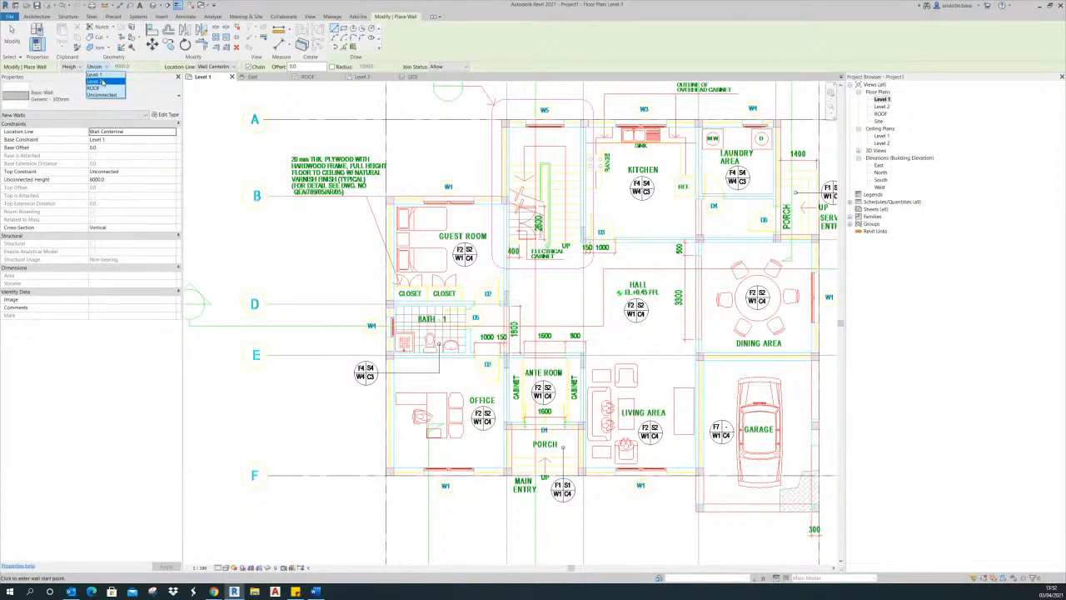
pyautogui.click(104, 80)
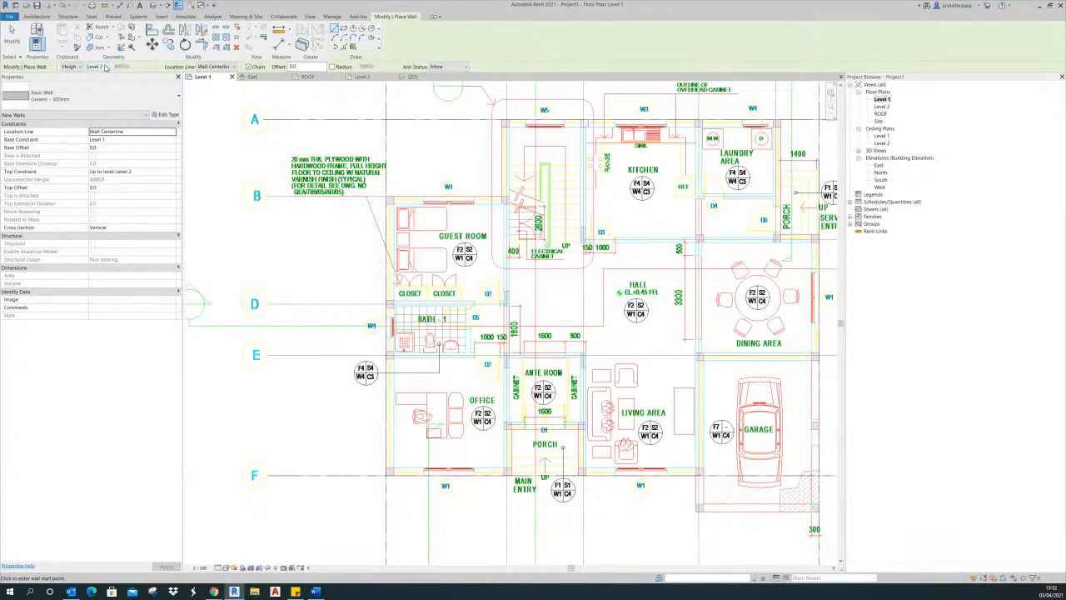
# - Try to set the new walls' top constraint to Level 1
pyautogui.click(104, 67)
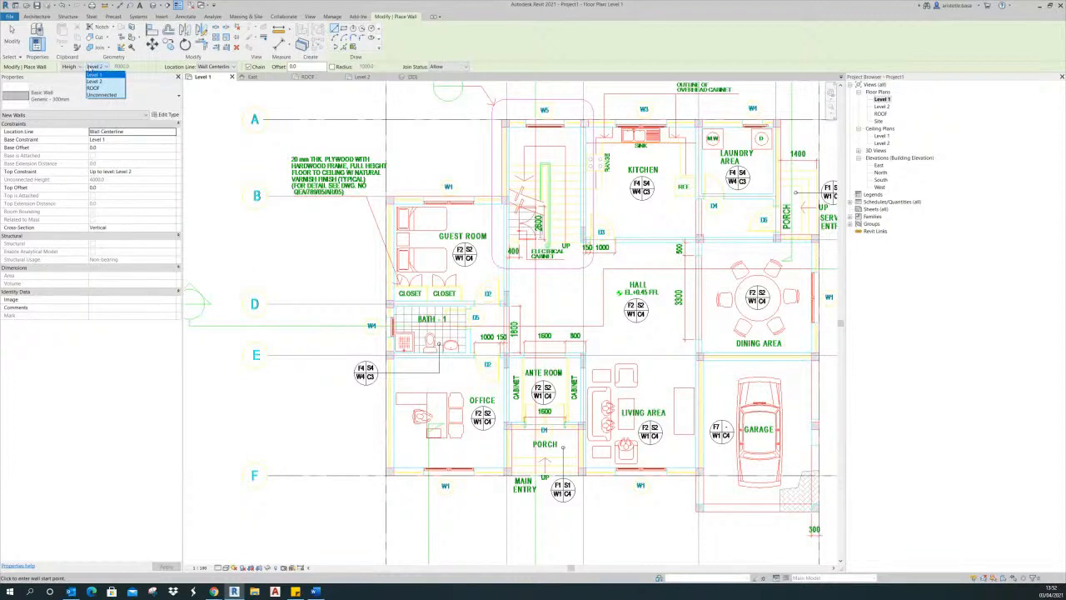
pyautogui.click(94, 74)
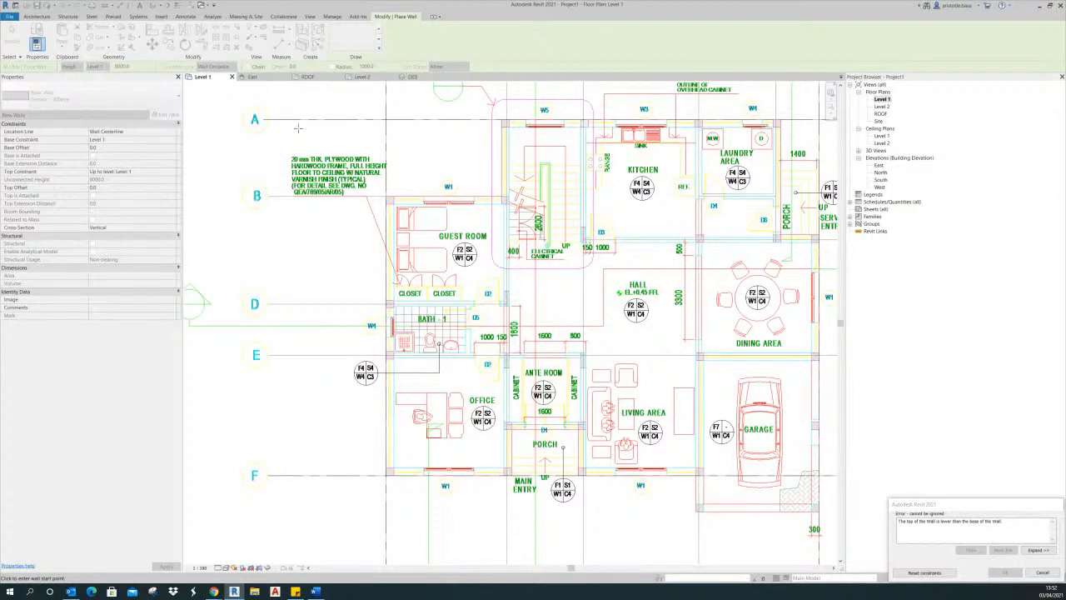
pyautogui.click(1043, 573)
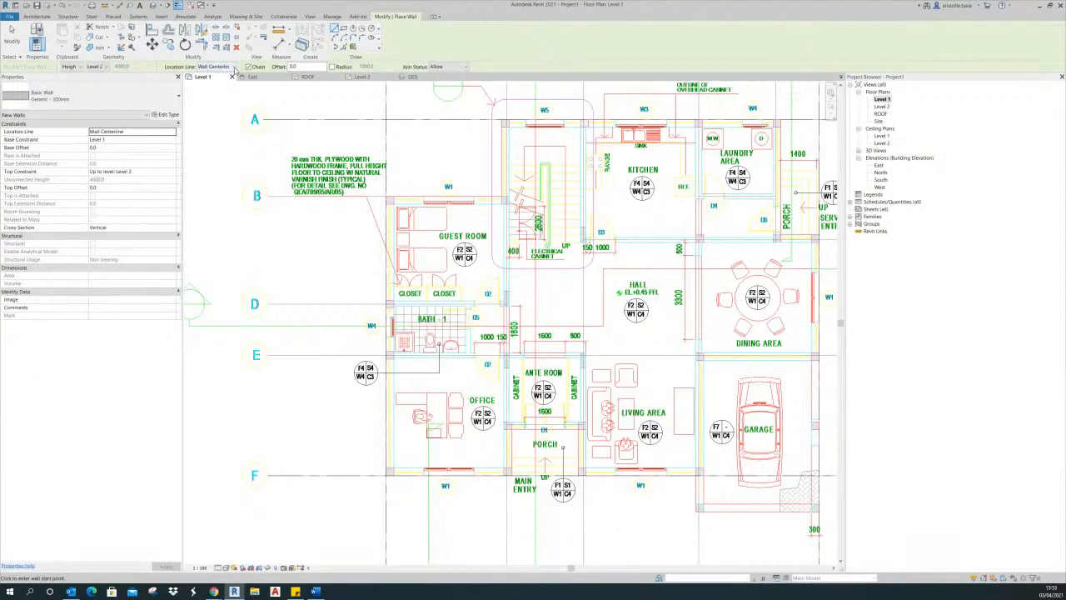
pyautogui.scroll(8, 365, 220)
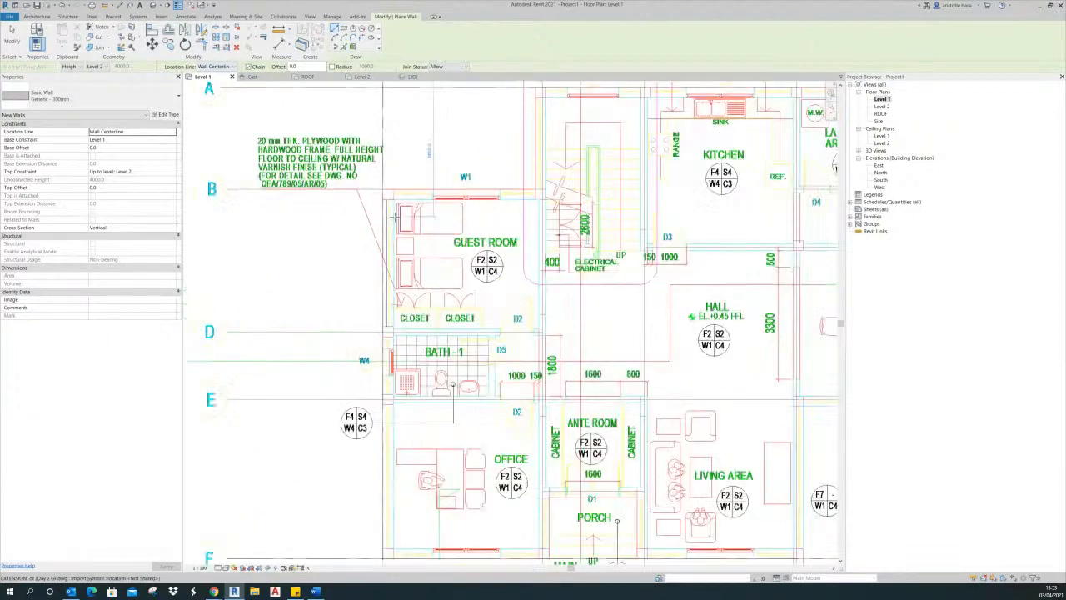
pyautogui.scroll(2, 383, 193)
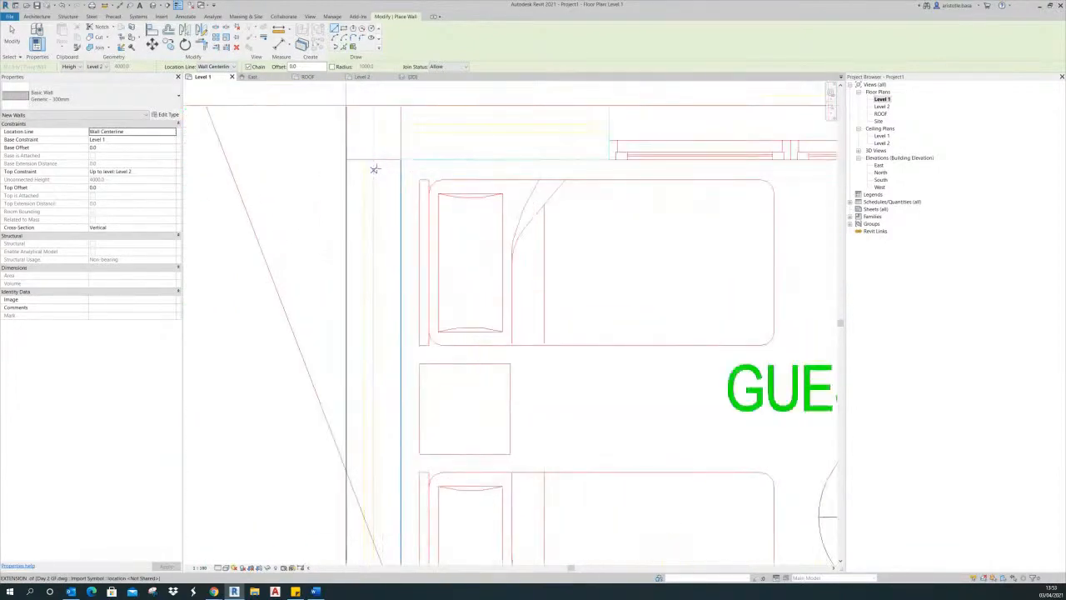
pyautogui.scroll(-10, 373, 159)
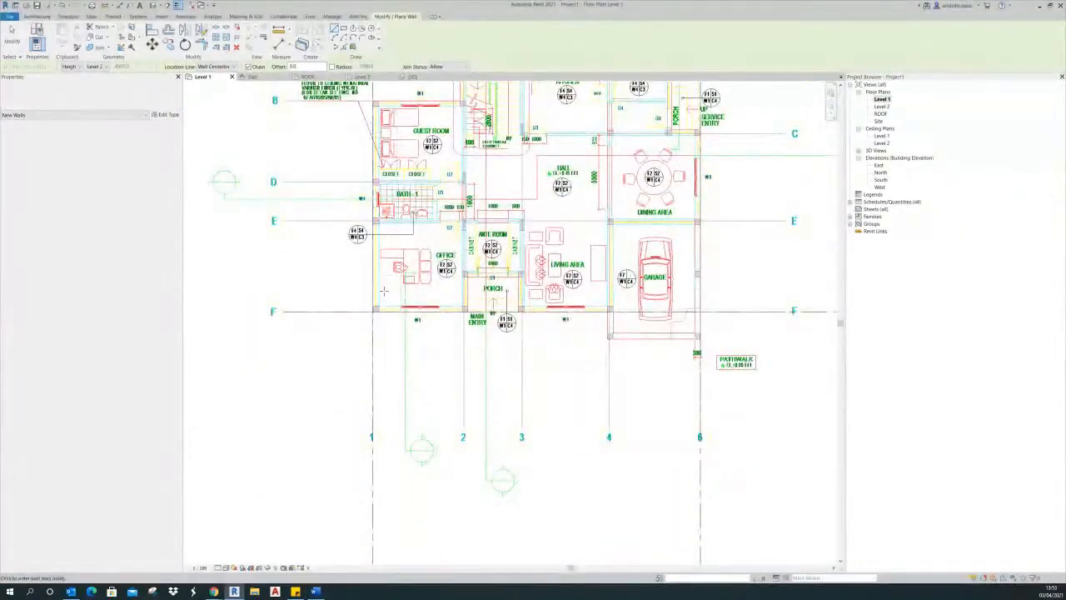
# - Draw the first exterior wall along grid 1 from the office's corner at grid F up to the guest room's corner at grid B
pyautogui.scroll(10, 376, 312)
pyautogui.click(354, 296)
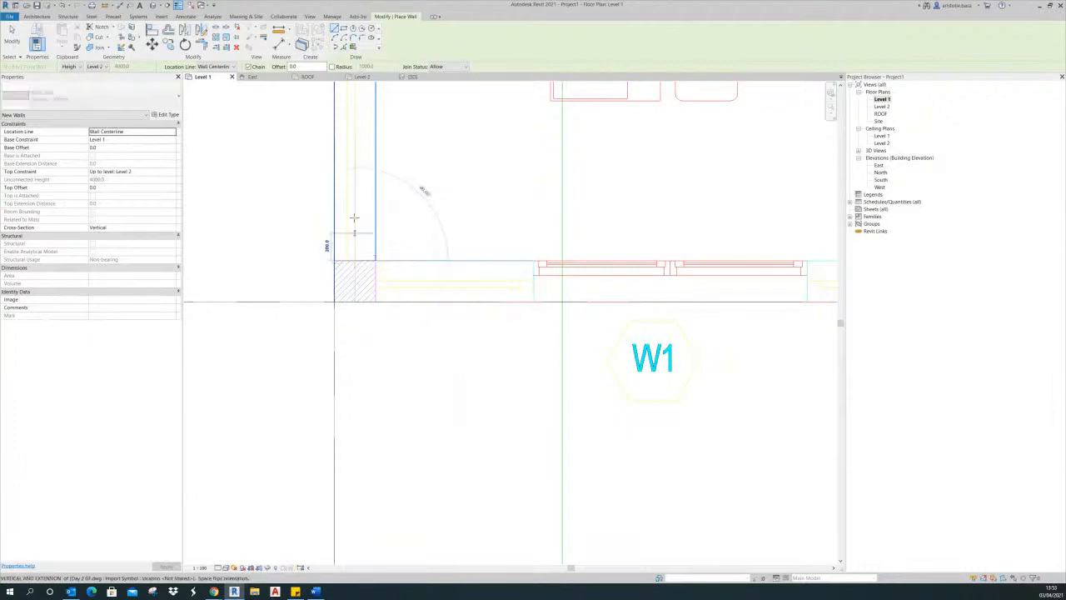
pyautogui.scroll(-6, 353, 267)
pyautogui.scroll(-2, 349, 365)
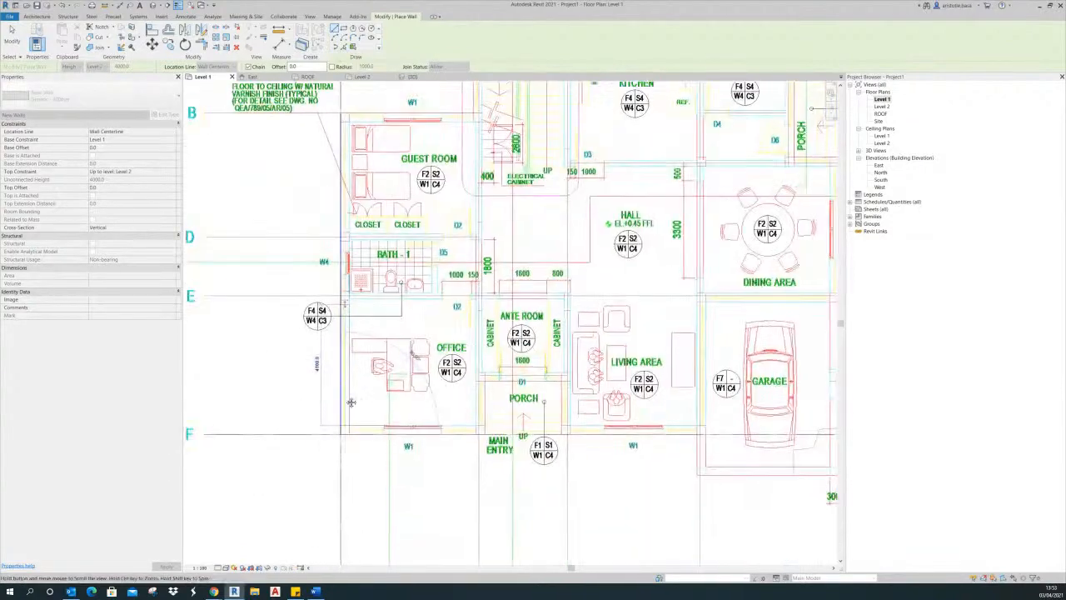
pyautogui.moveTo(347, 366); pyautogui.dragTo(340, 500, button='middle')
pyautogui.scroll(5, 336, 264)
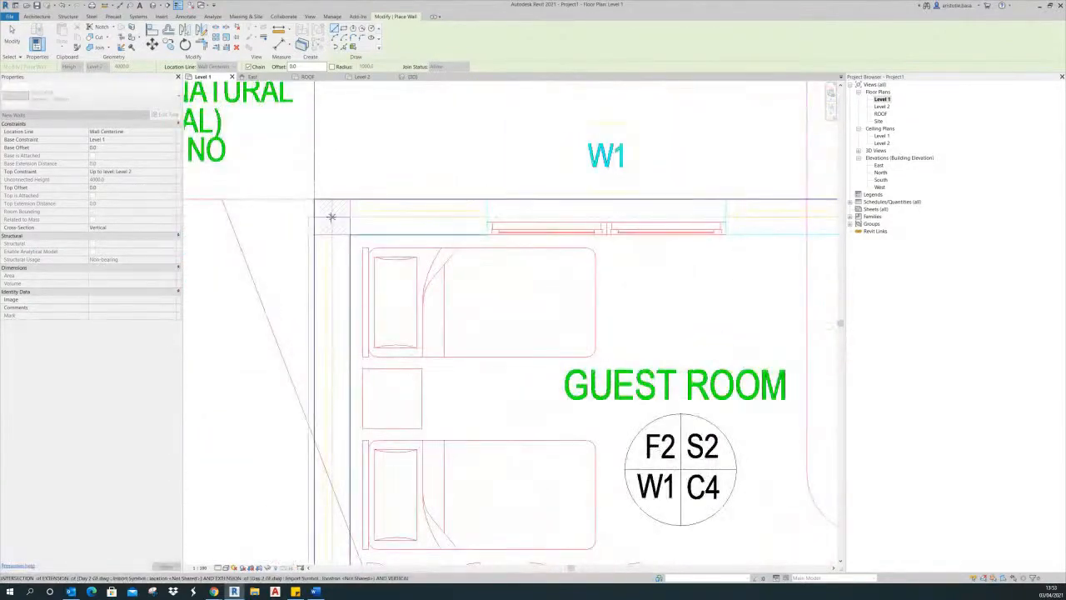
pyautogui.click(332, 217)
# - Continue the wall chain along the guest room's window side on grid B to grid 2, and up beside the stairs to grid A
pyautogui.scroll(-1, 420, 221)
pyautogui.moveTo(421, 222); pyautogui.dragTo(268, 227, button='middle')
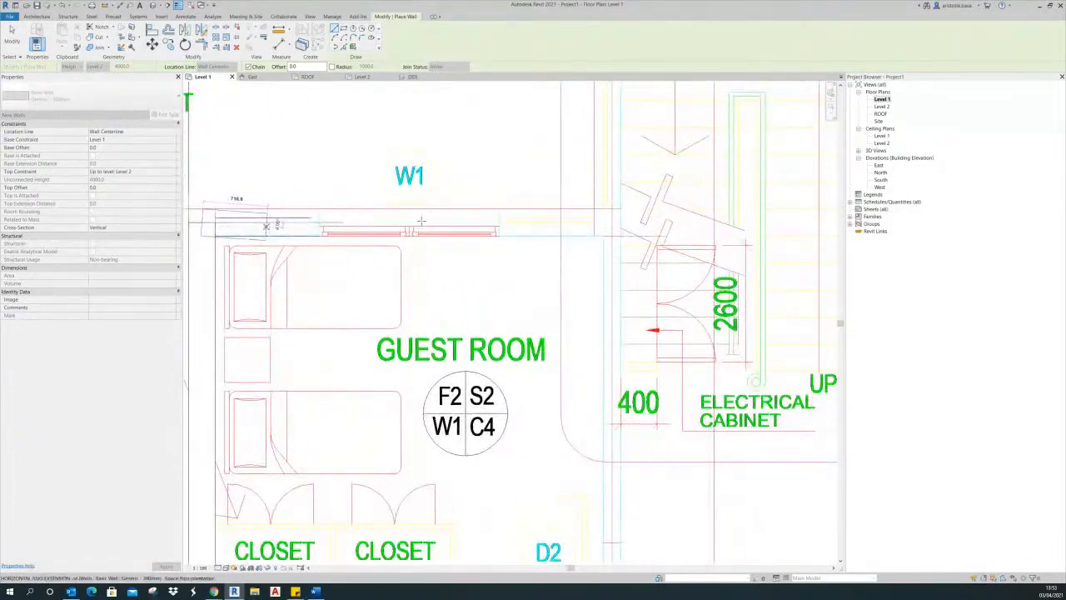
pyautogui.click(608, 222)
pyautogui.scroll(-3, 607, 195)
pyautogui.moveTo(606, 195); pyautogui.dragTo(570, 406, button='middle')
pyautogui.scroll(3, 568, 292)
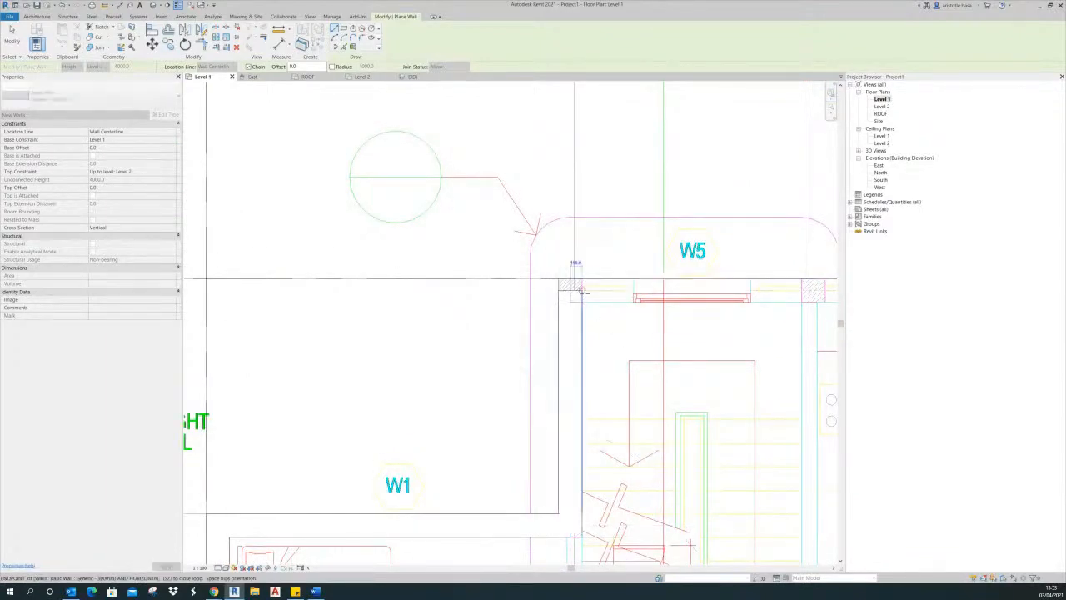
# - Continue the wall chain along grid A to the laundry area's outer corner and down beside the service porch to grid C
pyautogui.scroll(-4, 558, 292)
pyautogui.moveTo(536, 292); pyautogui.dragTo(253, 261, button='middle')
pyautogui.scroll(2, 581, 254)
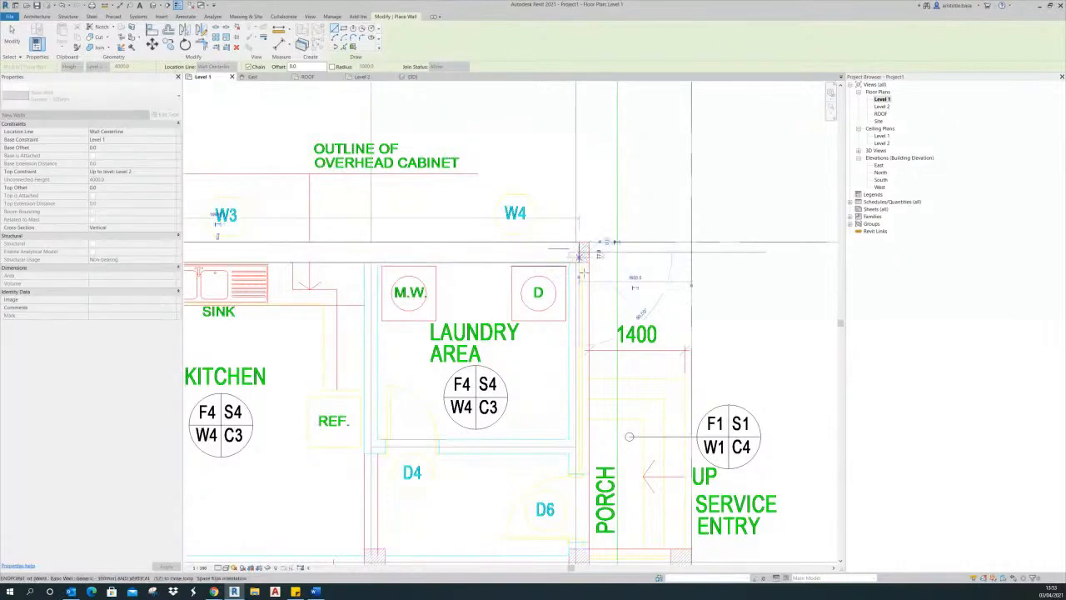
pyautogui.scroll(-2, 580, 254)
pyautogui.moveTo(581, 321); pyautogui.dragTo(523, 122, button='middle')
pyautogui.scroll(3, 553, 279)
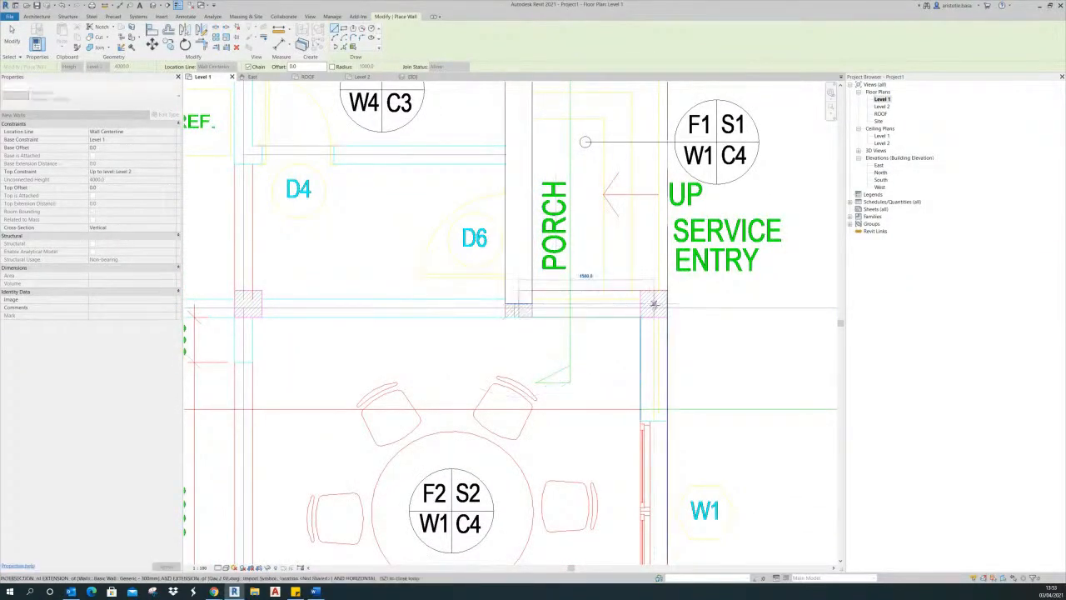
# - Continue the wall chain along grid C to grid 6 and down the dining area's outer side to grid E
pyautogui.scroll(-2, 662, 283)
pyautogui.moveTo(691, 500); pyautogui.dragTo(609, 292, button='middle')
pyautogui.scroll(-2, 610, 292)
pyautogui.moveTo(565, 379); pyautogui.dragTo(528, 362, button='middle')
pyautogui.scroll(3, 604, 284)
pyautogui.click(604, 284)
# - Continue the wall chain along the garage's inner sides on grids E and 4, and along the living area's front on grid F to grid 3
pyautogui.moveTo(416, 283); pyautogui.dragTo(575, 280, button='middle')
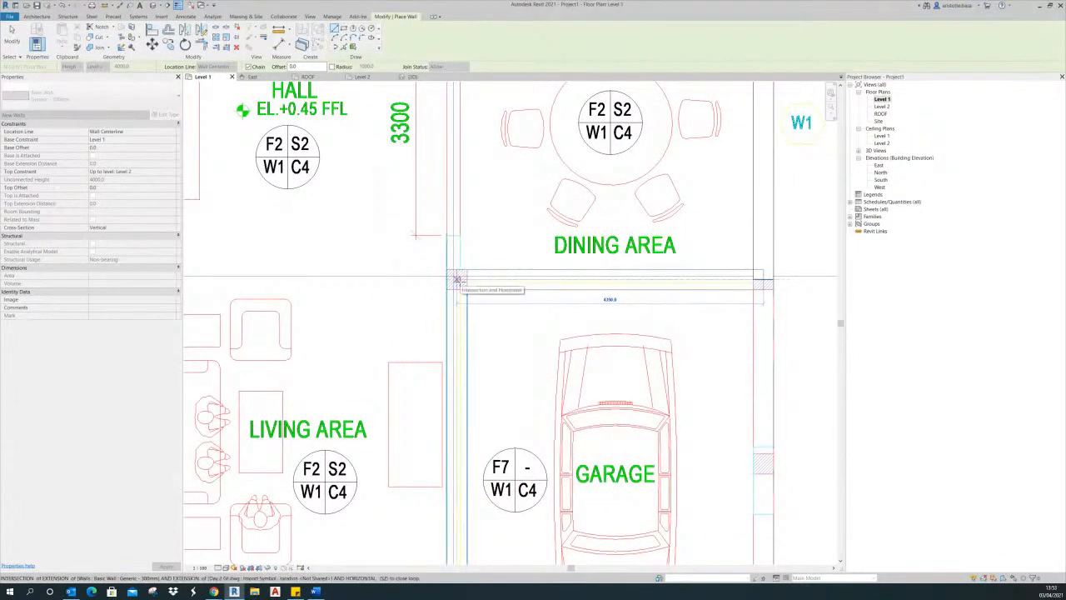
pyautogui.scroll(-1, 463, 402)
pyautogui.moveTo(463, 402); pyautogui.dragTo(460, 230, button='middle')
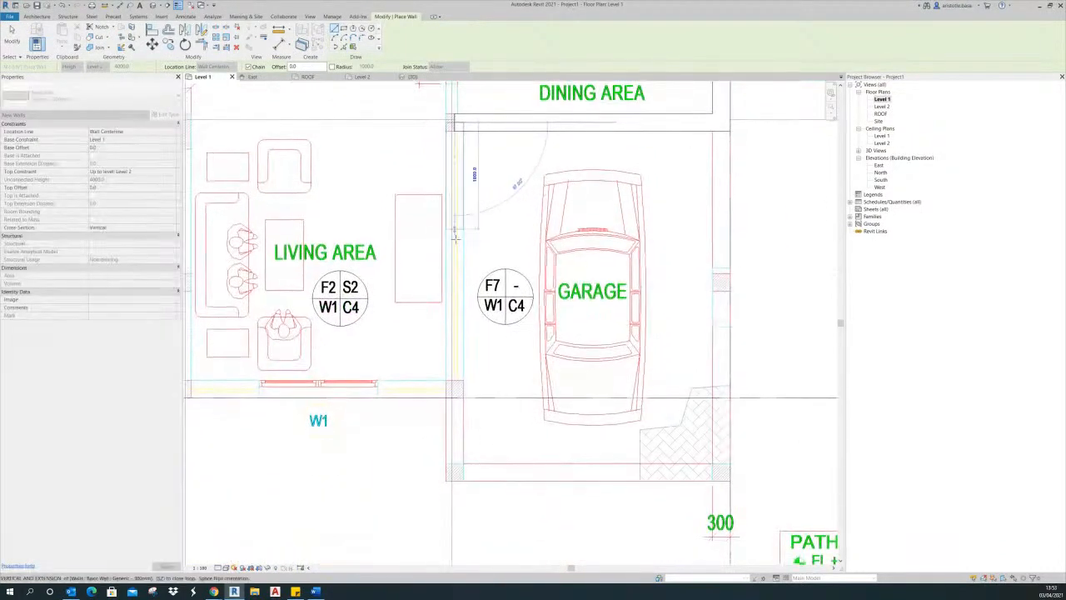
pyautogui.click(451, 389)
pyautogui.moveTo(451, 389); pyautogui.dragTo(567, 369, button='middle')
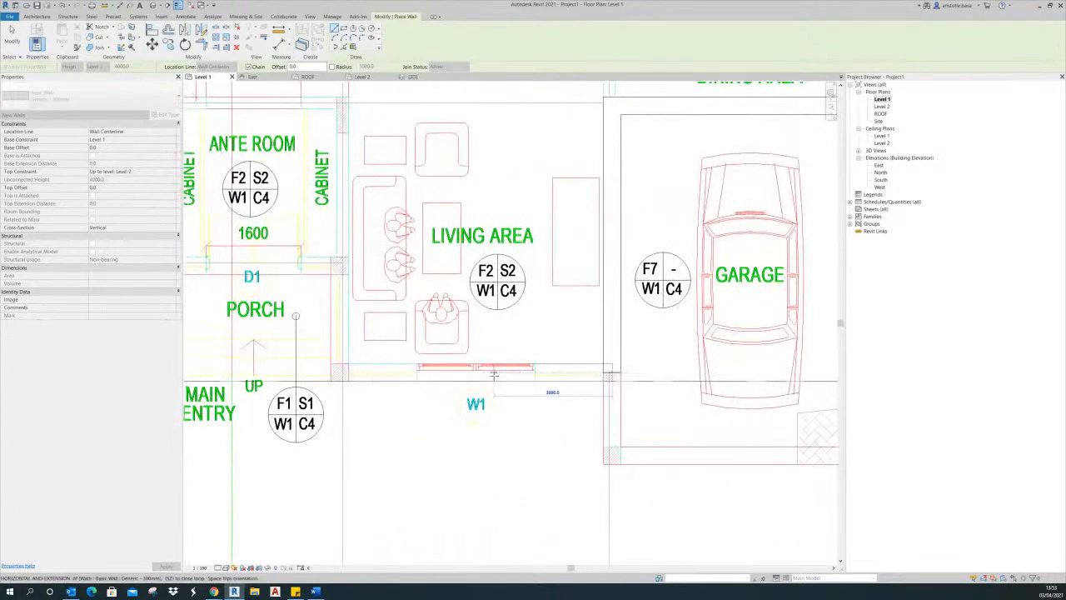
pyautogui.click(339, 377)
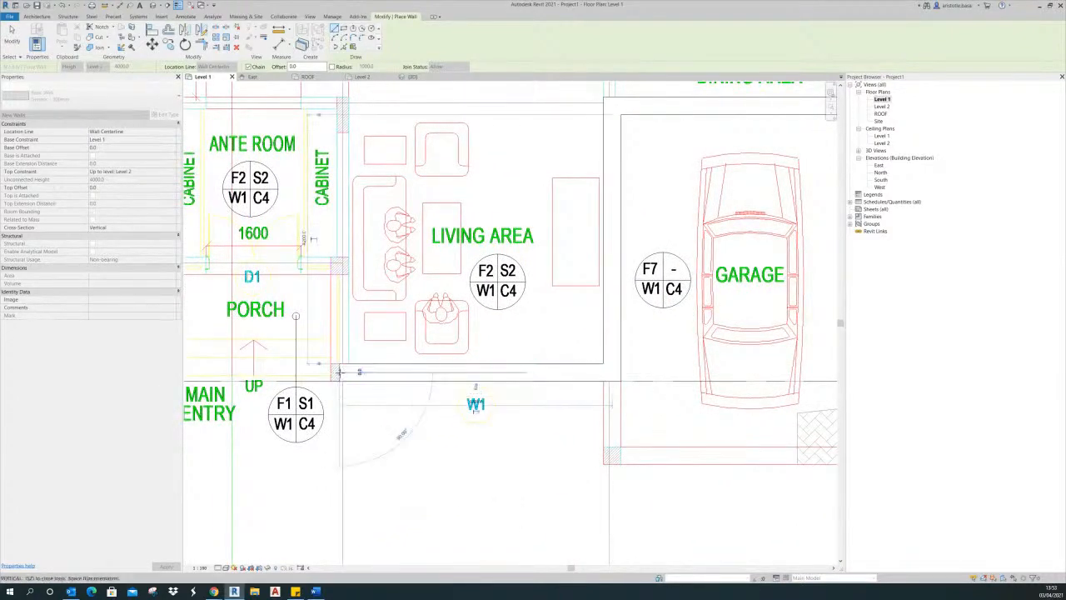
# - Continue the wall chain around the recessed main entry porch, from grid 3 across door D1 and back to grid F at grid 2
pyautogui.scroll(-3, 368, 362)
pyautogui.moveTo(353, 365); pyautogui.dragTo(487, 365, button='middle')
pyautogui.scroll(4, 487, 367)
pyautogui.scroll(1, 487, 368)
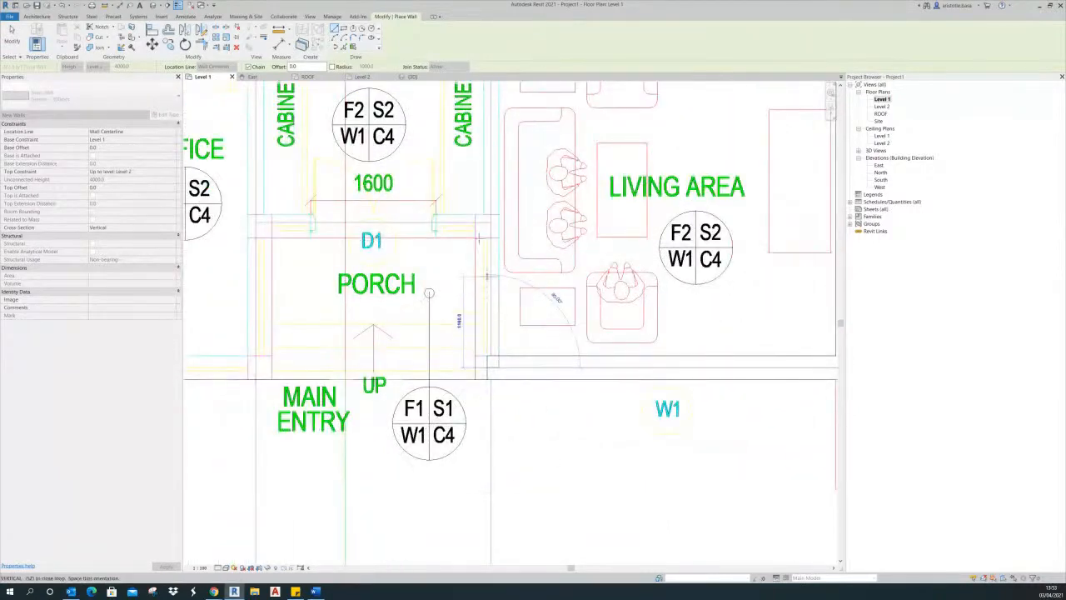
pyautogui.click(487, 225)
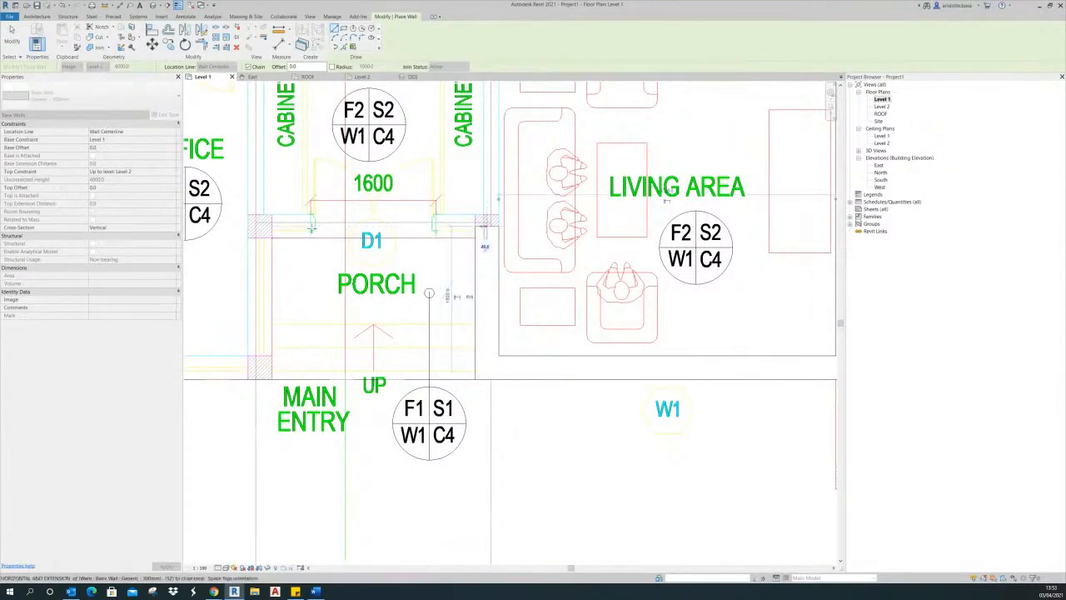
pyautogui.click(261, 226)
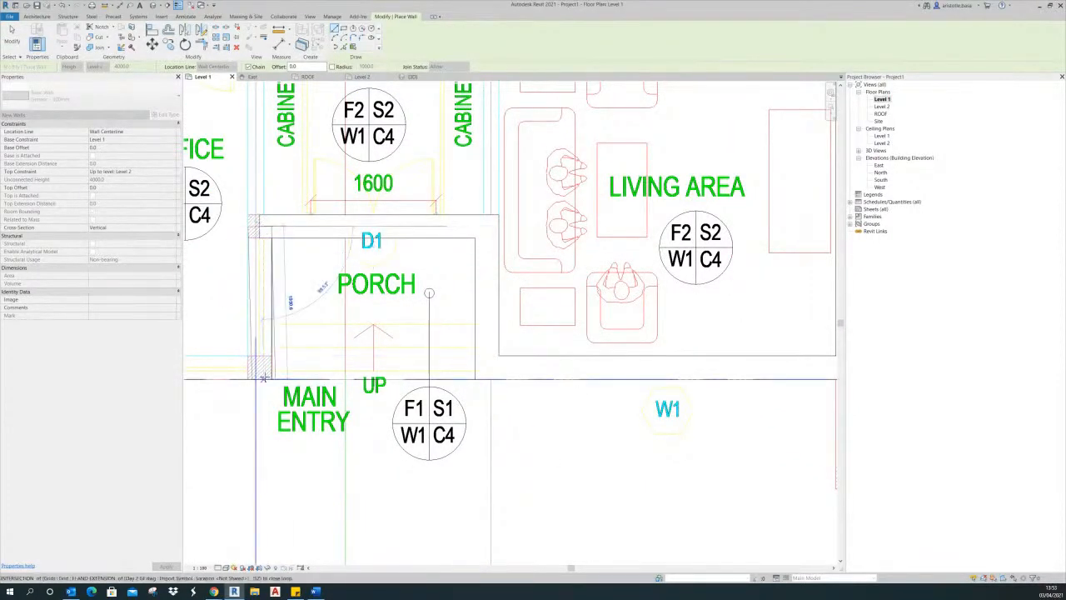
pyautogui.click(260, 367)
# - Close the exterior wall loop along the office's front on grid F to grid 1 and end the Wall command
pyautogui.moveTo(319, 367); pyautogui.dragTo(581, 354, button='middle')
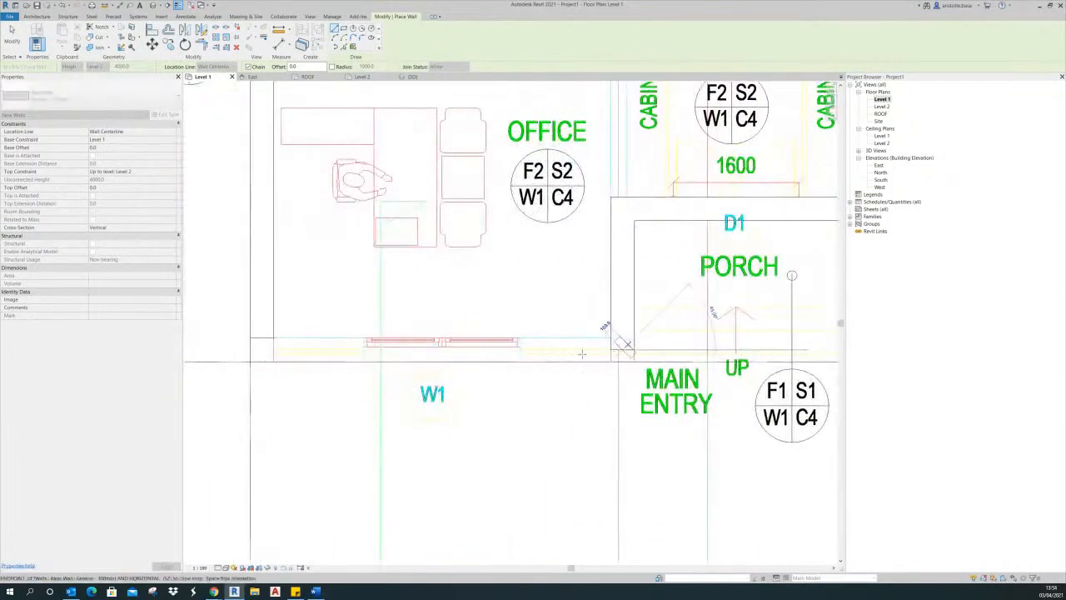
pyautogui.click(275, 340)
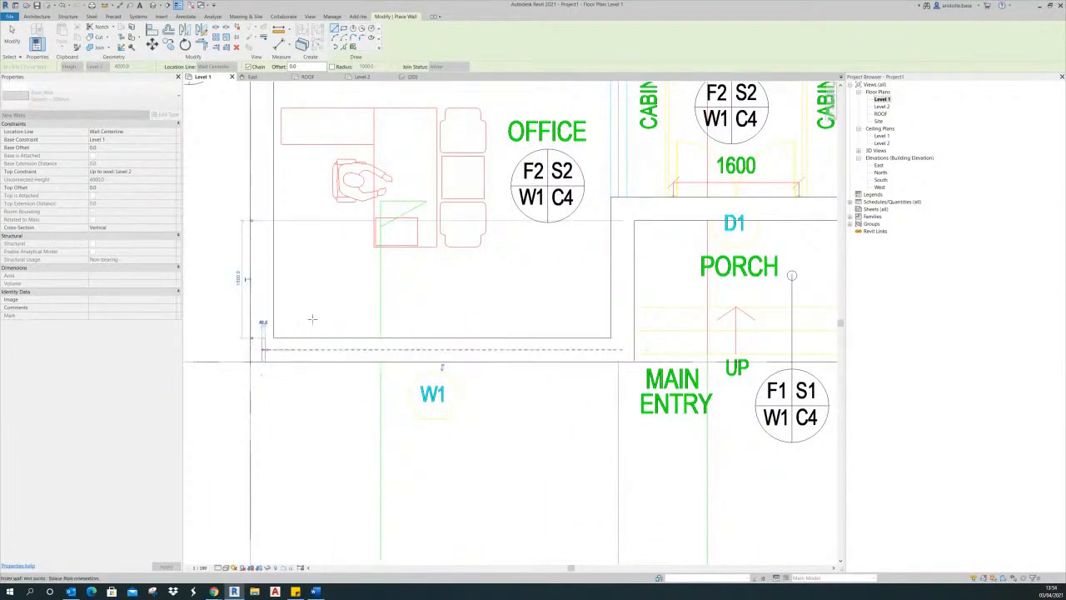
pyautogui.scroll(-1, 324, 314)
pyautogui.moveTo(324, 314); pyautogui.dragTo(318, 336, button='middle')
pyautogui.press('Escape')
pyautogui.press('Escape')
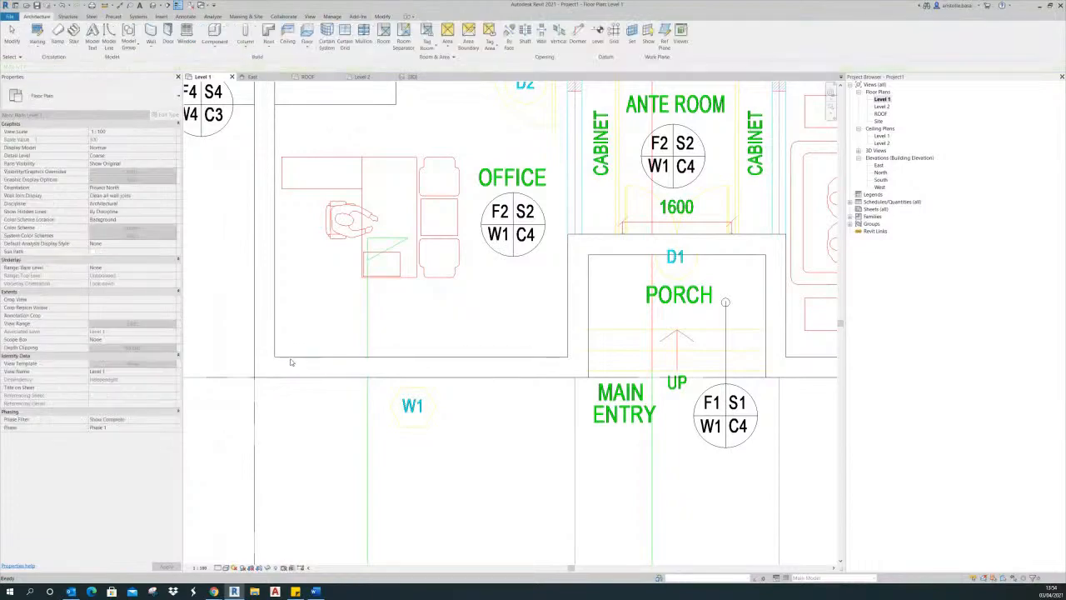
# - Set the Level 1 floor plan's visual style to Wireframe
pyautogui.scroll(-2, 342, 337)
pyautogui.scroll(-2, 544, 392)
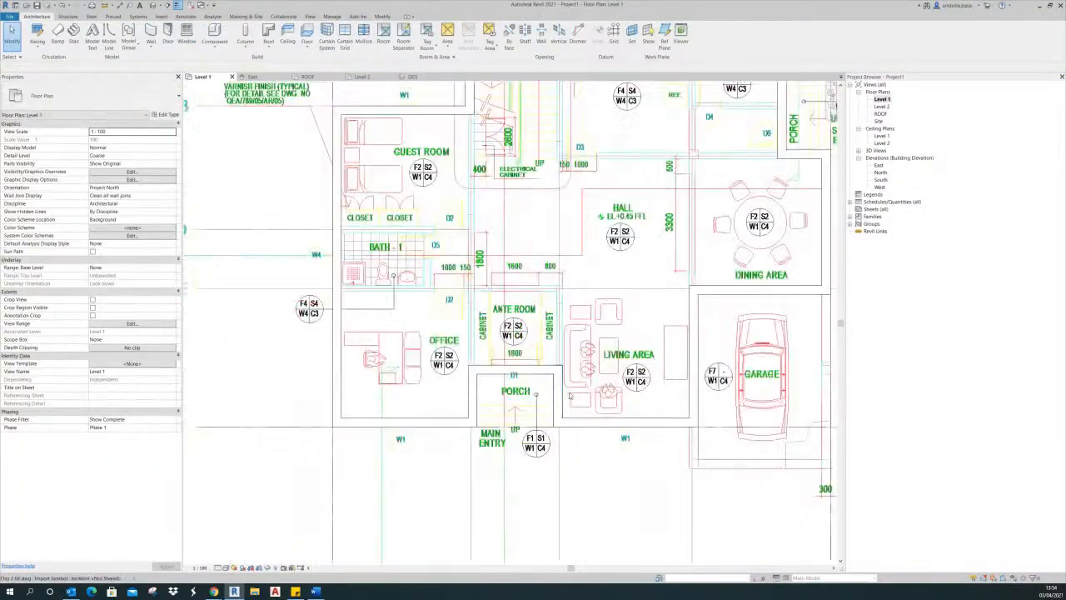
pyautogui.moveTo(547, 421); pyautogui.dragTo(464, 488, button='middle')
pyautogui.moveTo(571, 332)
pyautogui.mouseDown(button='middle')
pyautogui.moveTo(517, 411)
pyautogui.moveTo(532, 363)
pyautogui.mouseUp(button='middle')
pyautogui.scroll(-2, 509, 408)
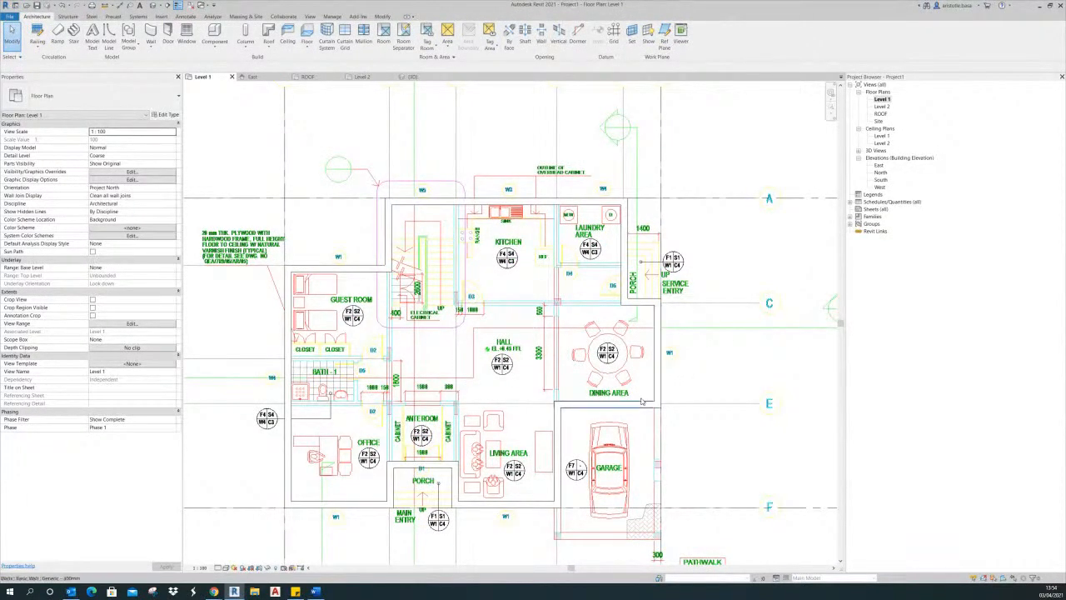
pyautogui.moveTo(692, 368); pyautogui.dragTo(700, 347, button='middle')
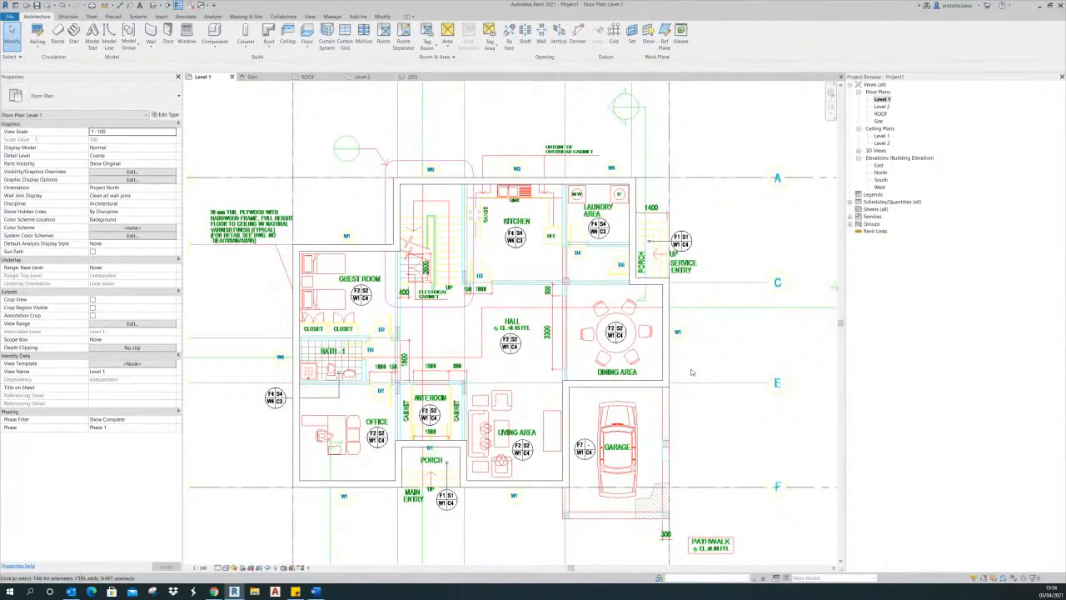
pyautogui.click(218, 568)
pyautogui.click(226, 569)
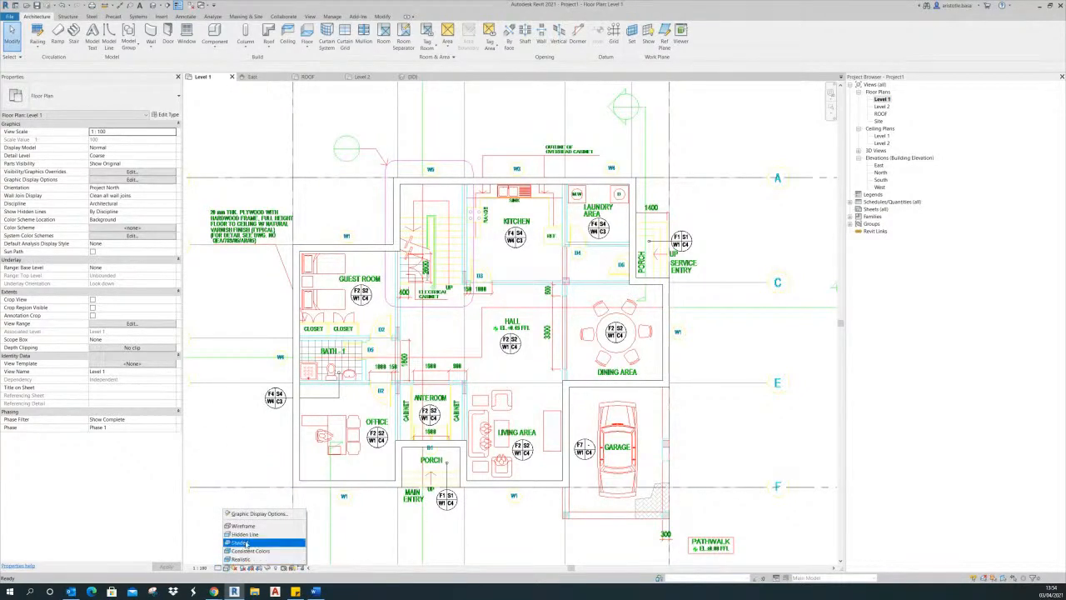
pyautogui.click(251, 526)
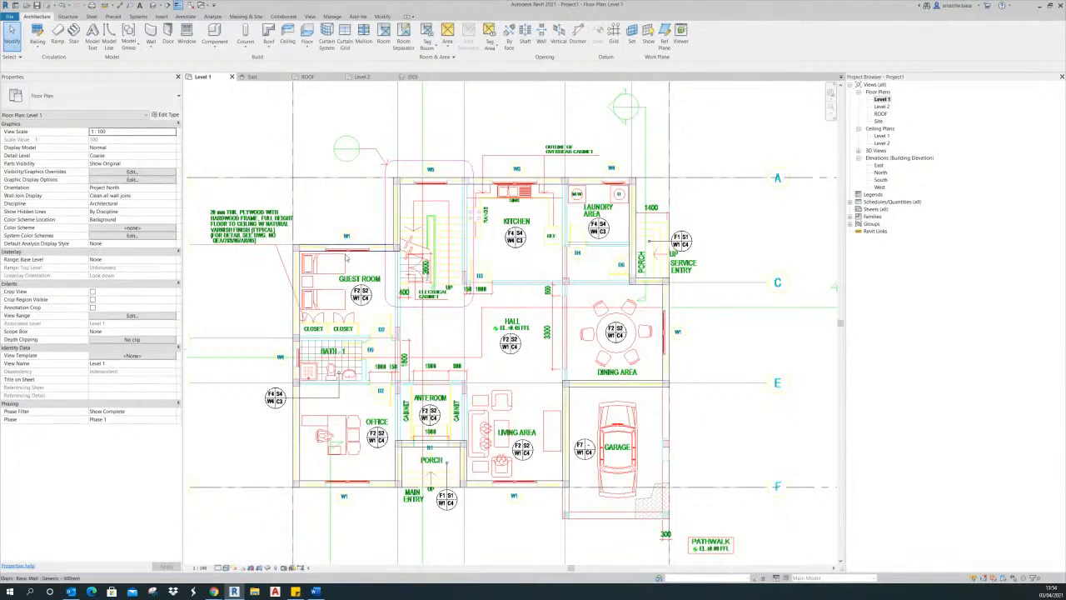
# - Start a window and choose the M_Window-Casement-Double type 1400 x 1800mm
pyautogui.scroll(4, 358, 251)
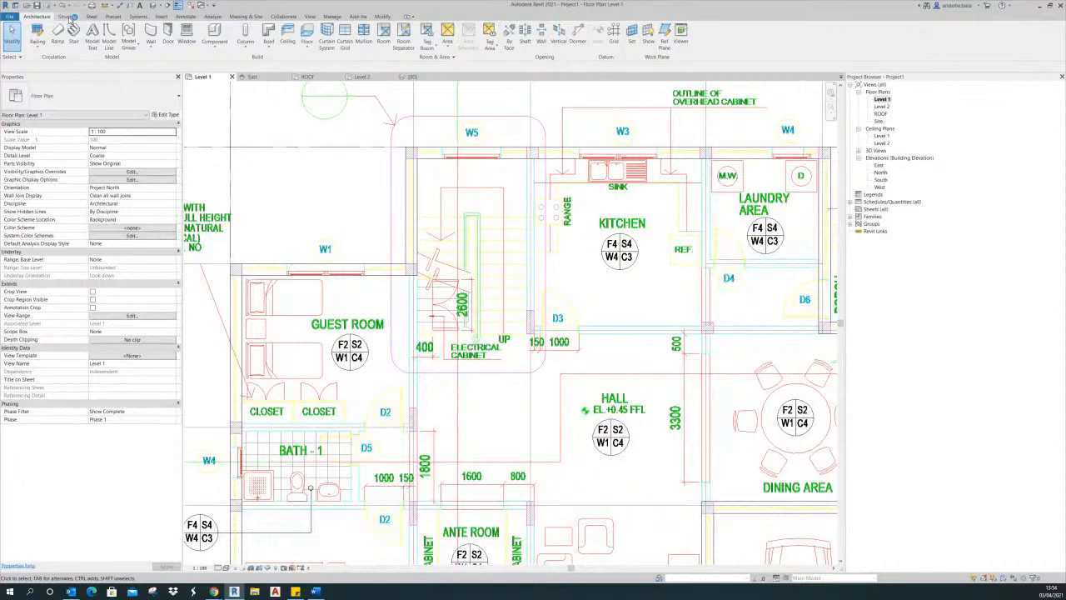
pyautogui.click(183, 37)
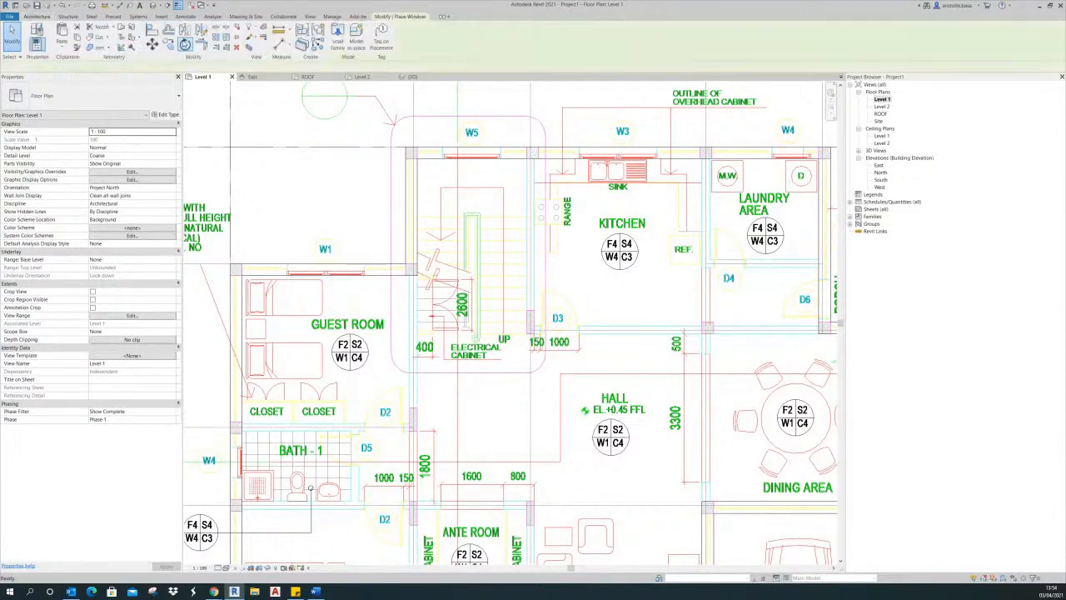
pyautogui.click(140, 103)
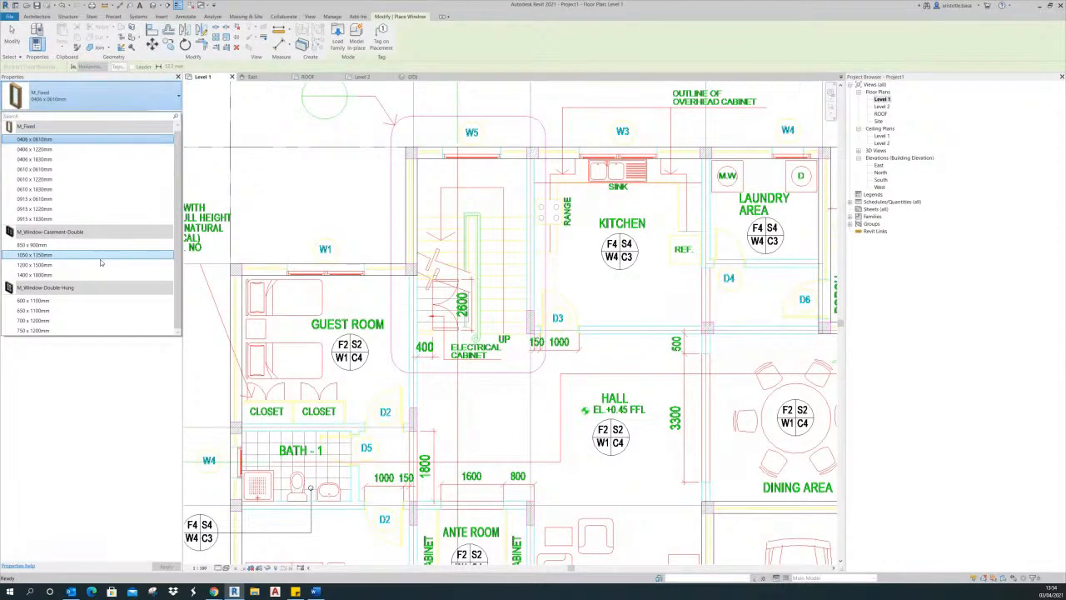
pyautogui.moveTo(89, 264)
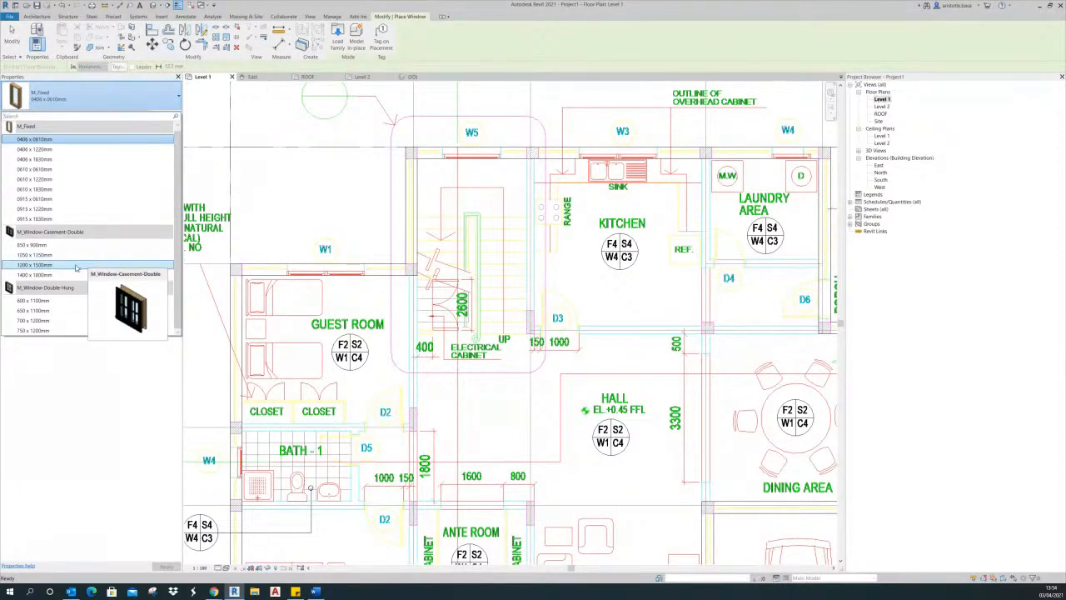
pyautogui.click(52, 265)
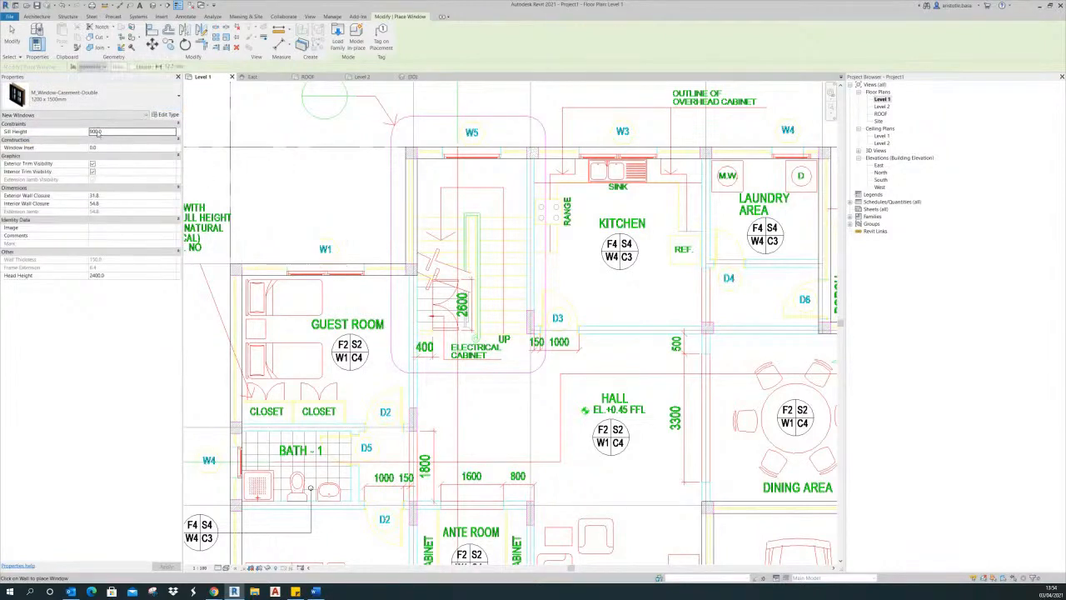
pyautogui.click(131, 92)
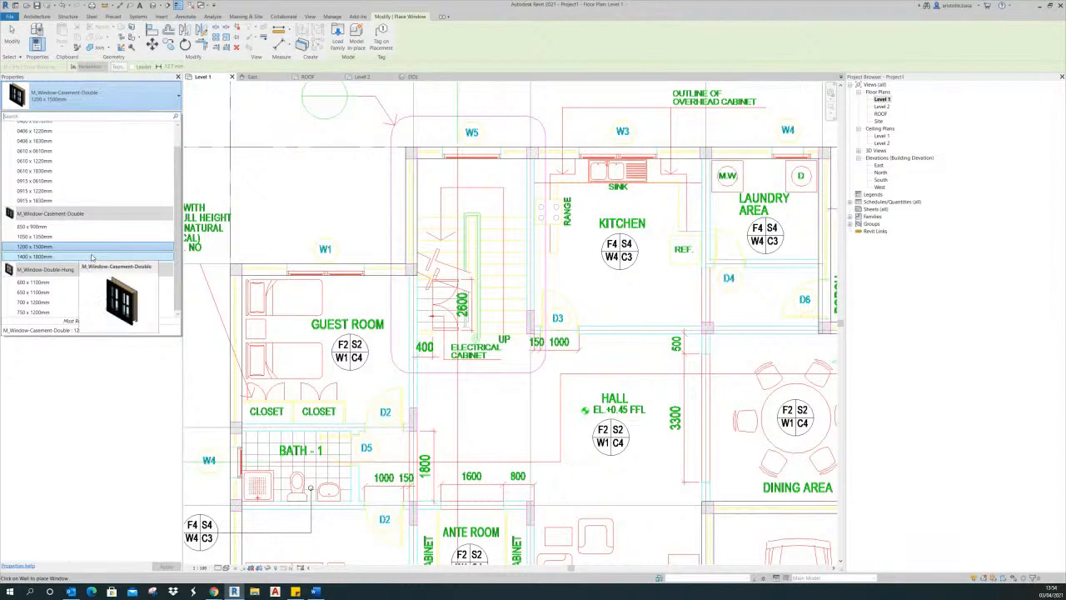
pyautogui.click(37, 256)
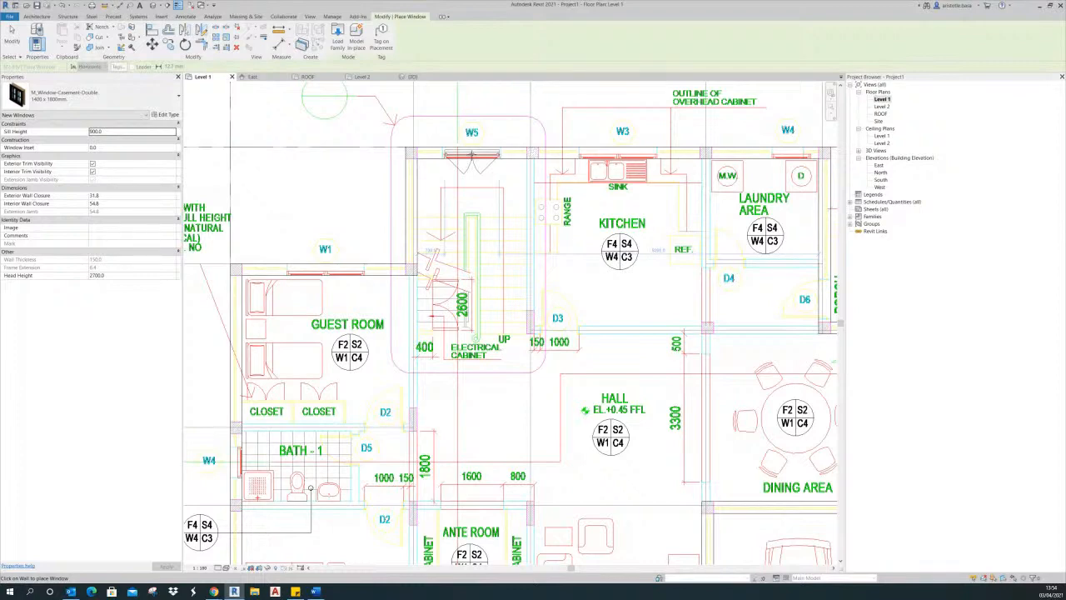
# - Place the casement window at W5 in the stairwell's grid A wall and end the Window command
pyautogui.moveTo(479, 150); pyautogui.dragTo(625, 85, button='middle')
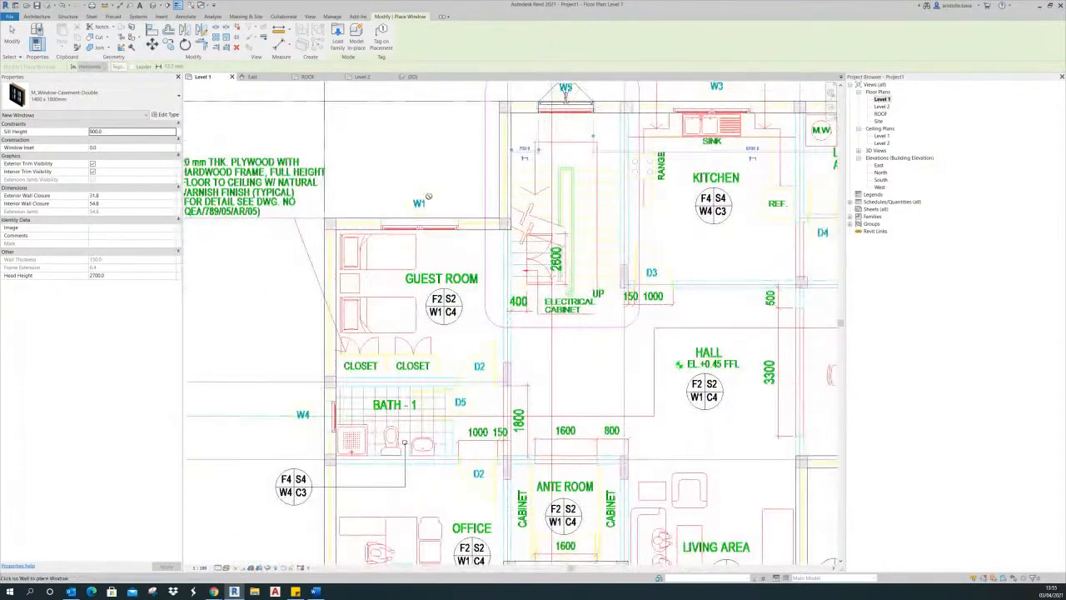
pyautogui.moveTo(423, 246); pyautogui.dragTo(450, 95, button='middle')
pyautogui.moveTo(433, 293); pyautogui.dragTo(230, 282, button='middle')
pyautogui.scroll(-1, 399, 286)
pyautogui.moveTo(399, 286)
pyautogui.mouseDown(button='middle')
pyautogui.moveTo(406, 279)
pyautogui.moveTo(408, 305)
pyautogui.mouseUp(button='middle')
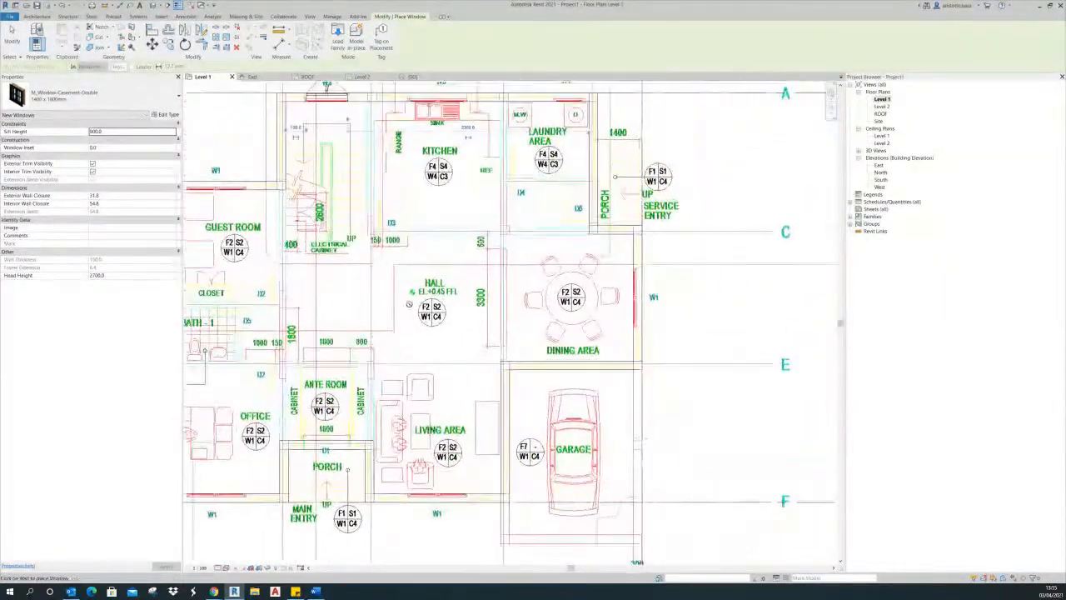
pyautogui.moveTo(567, 185); pyautogui.dragTo(559, 278, button='middle')
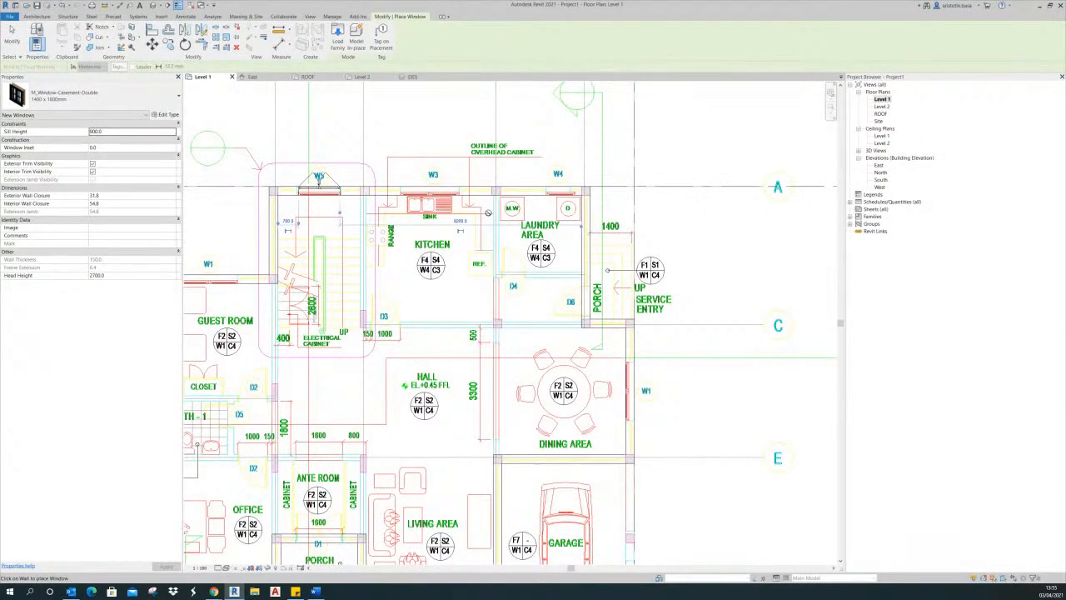
pyautogui.press('Escape')
# - Switch to the 3D view of the model
pyautogui.moveTo(441, 293); pyautogui.dragTo(536, 221, button='middle')
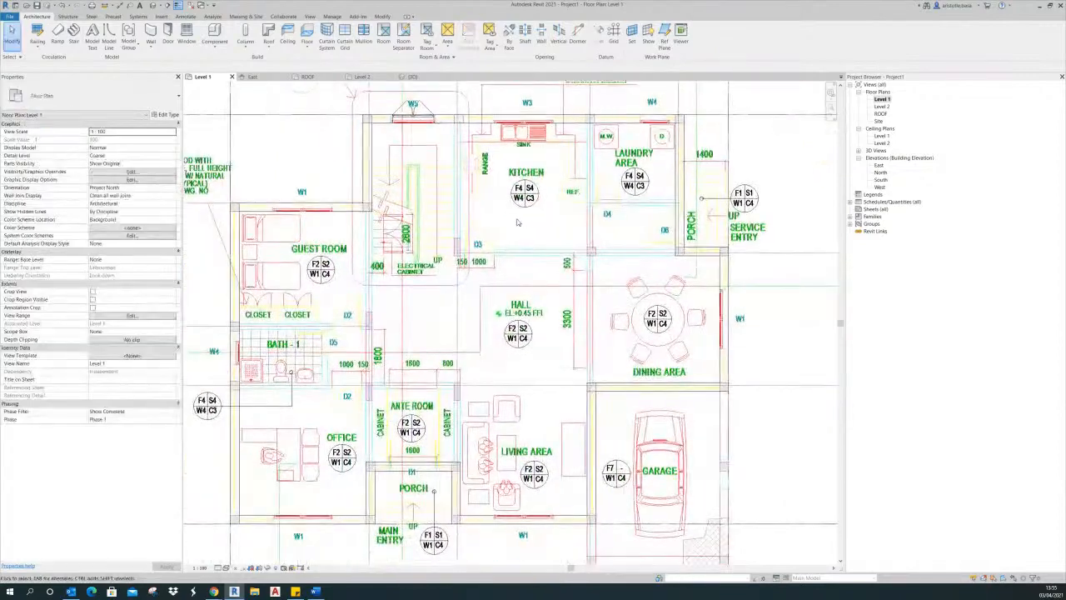
pyautogui.scroll(-2, 515, 223)
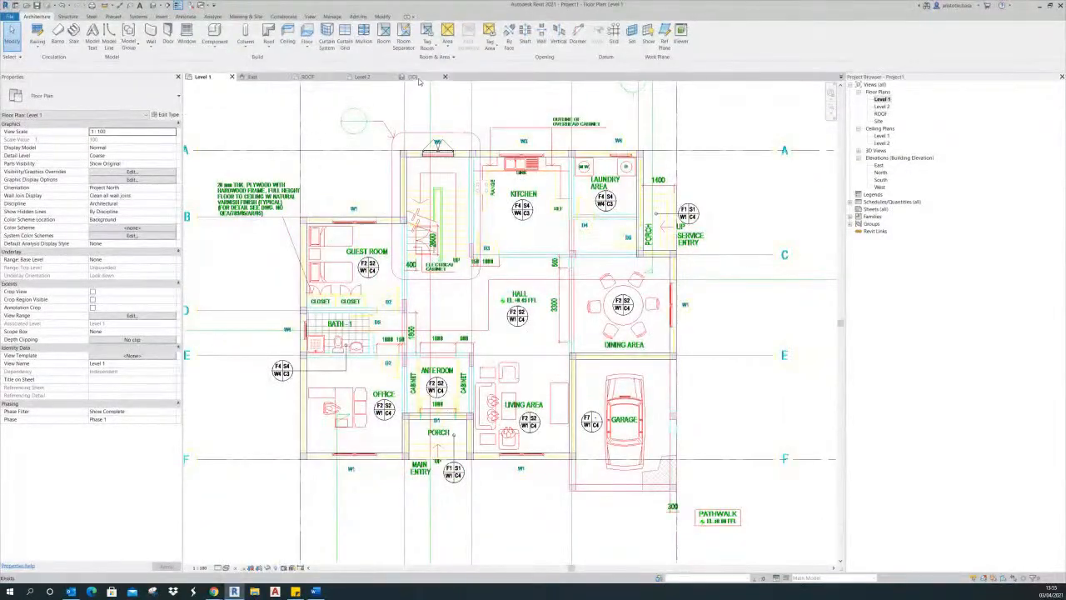
pyautogui.click(415, 78)
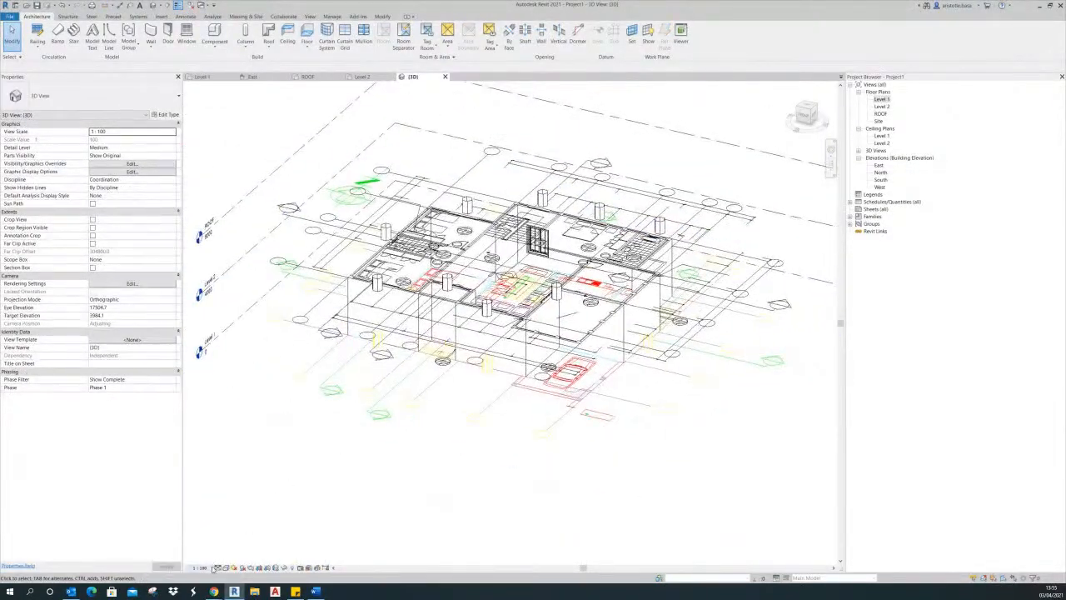
# - Set the 3D view's detail level to Fine and give the model a shaded visual style
pyautogui.click(217, 567)
pyautogui.click(226, 565)
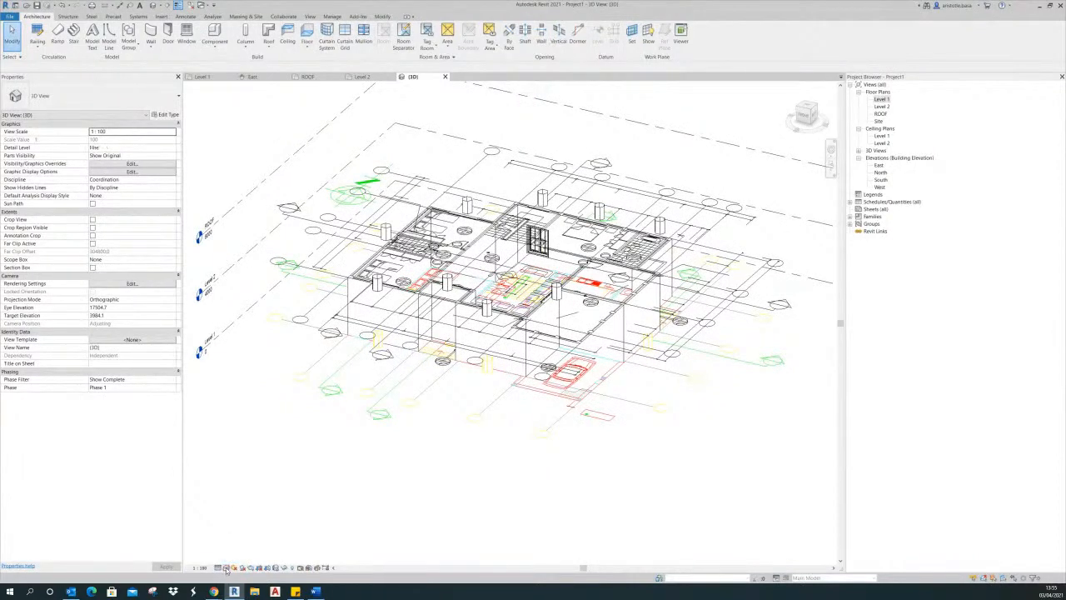
pyautogui.click(226, 568)
pyautogui.click(244, 545)
# - Examine the shaded ground floor walls and casement window in 3D from several sides
pyautogui.moveTo(596, 403)
pyautogui.keyDown('shift'); pyautogui.mouseDown(button='middle')
pyautogui.moveTo(581, 404)
pyautogui.moveTo(516, 317)
pyautogui.moveTo(433, 359)
pyautogui.moveTo(278, 394)
pyautogui.moveTo(248, 386)
pyautogui.mouseUp(button='middle'); pyautogui.keyUp('shift')
pyautogui.scroll(5, 570, 337)
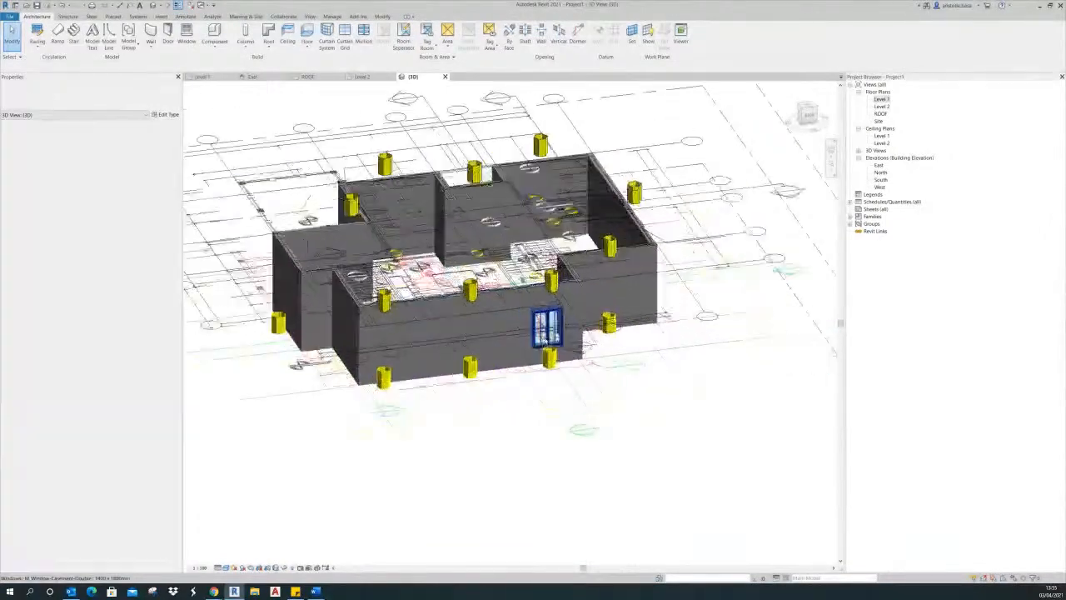
pyautogui.keyDown('shift'); pyautogui.moveTo(604, 400); pyautogui.dragTo(512, 451, button='middle'); pyautogui.keyUp('shift')
pyautogui.scroll(-1, 543, 307)
pyautogui.scroll(-1, 554, 397)
pyautogui.scroll(-1, 503, 402)
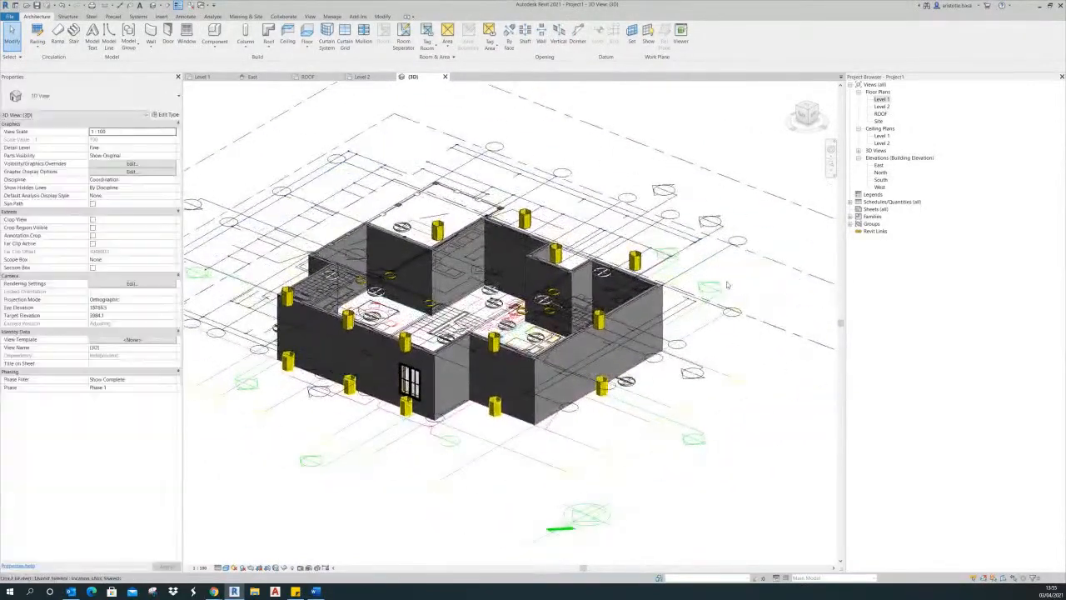
pyautogui.keyDown('shift'); pyautogui.moveTo(653, 420); pyautogui.dragTo(690, 366, button='middle'); pyautogui.keyUp('shift')
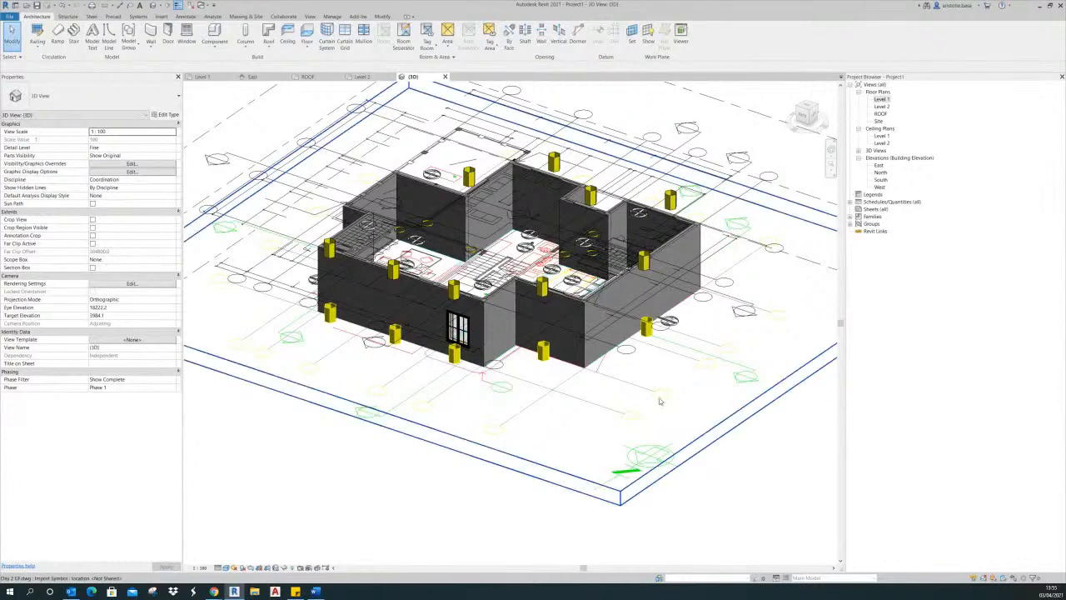
# - Try hiding the linked Day 2 GF.dwg drawing in the 3D view and undo the hiding
pyautogui.click(658, 402)
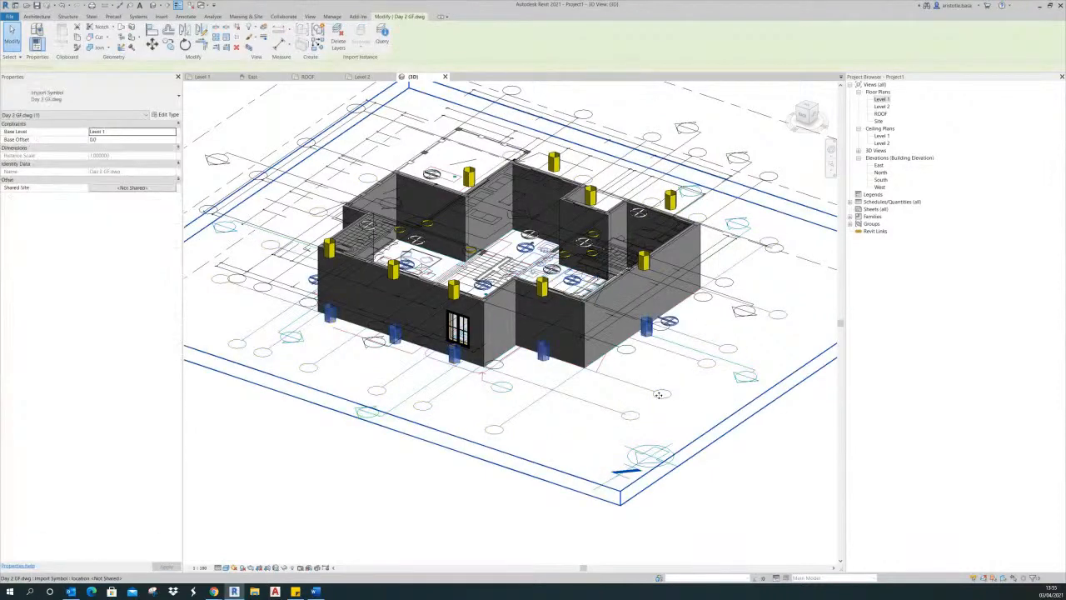
pyautogui.rightClick(648, 390)
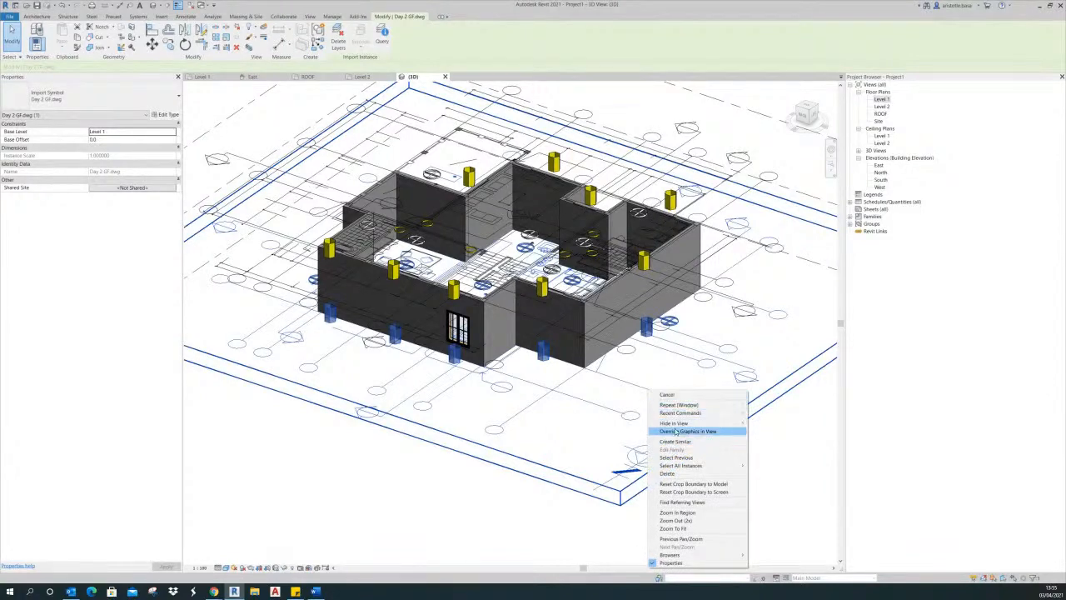
pyautogui.moveTo(693, 425)
pyautogui.click(765, 424)
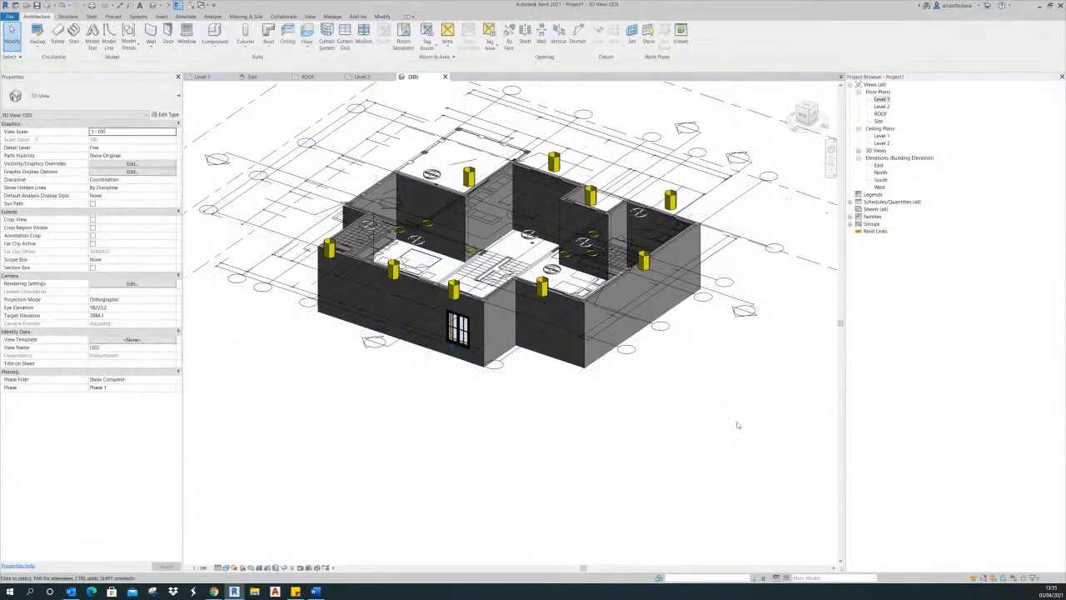
pyautogui.hotkey('ctrl', 'z')
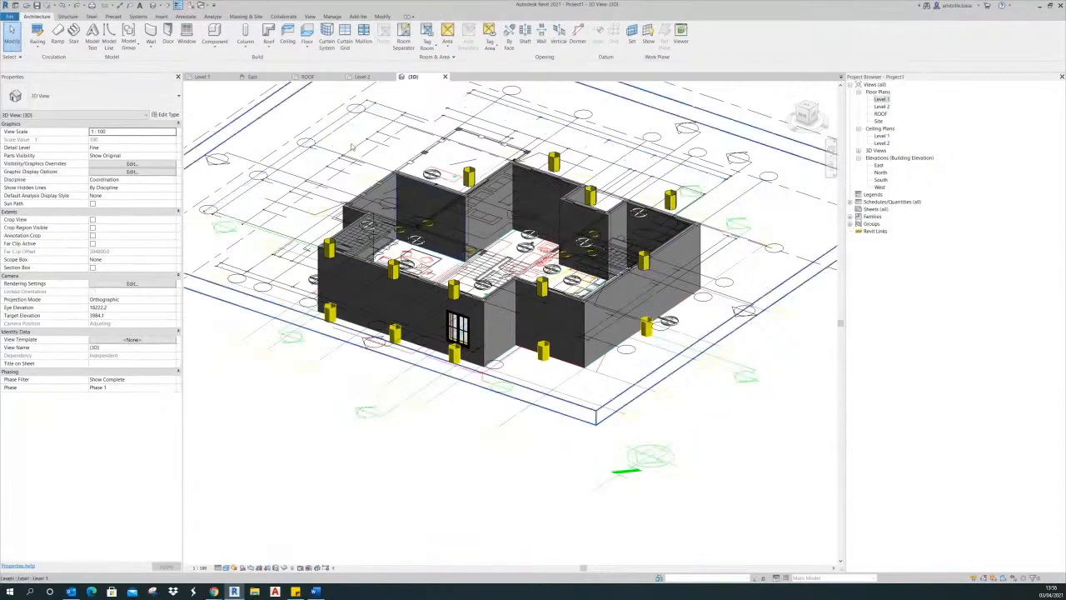
# - Unload the Day 2 GF.dwg CAD link through Manage Links and apply the change
pyautogui.click(332, 17)
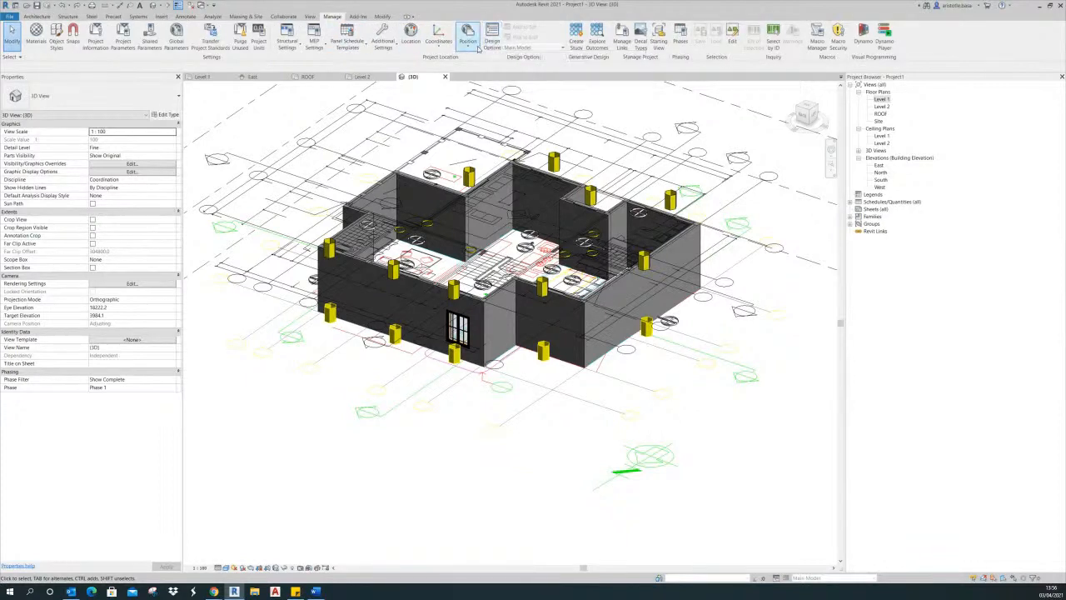
pyautogui.click(623, 38)
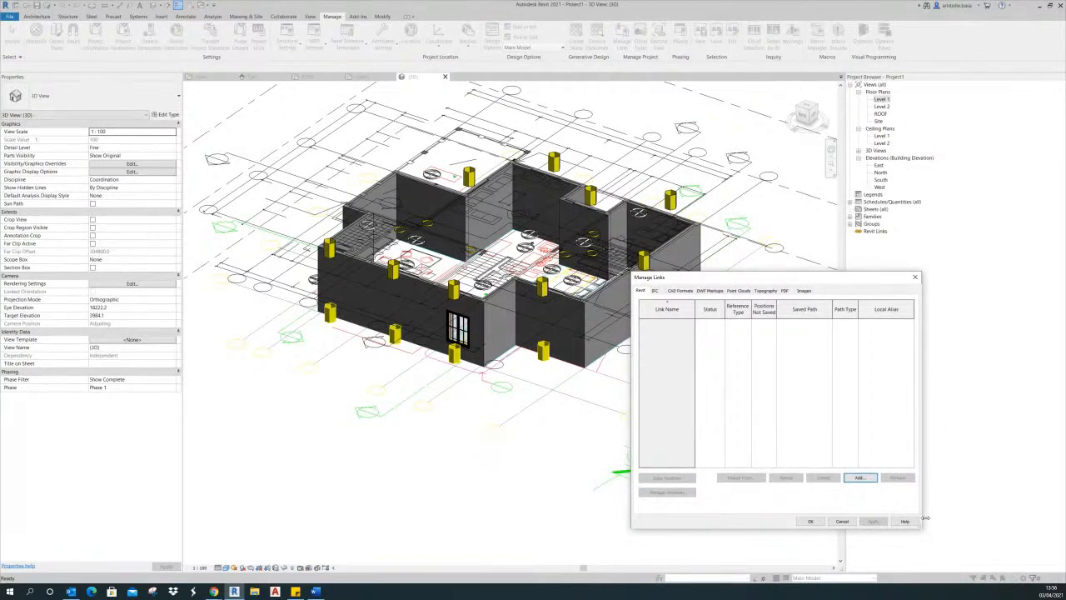
pyautogui.moveTo(921, 528); pyautogui.dragTo(985, 542)
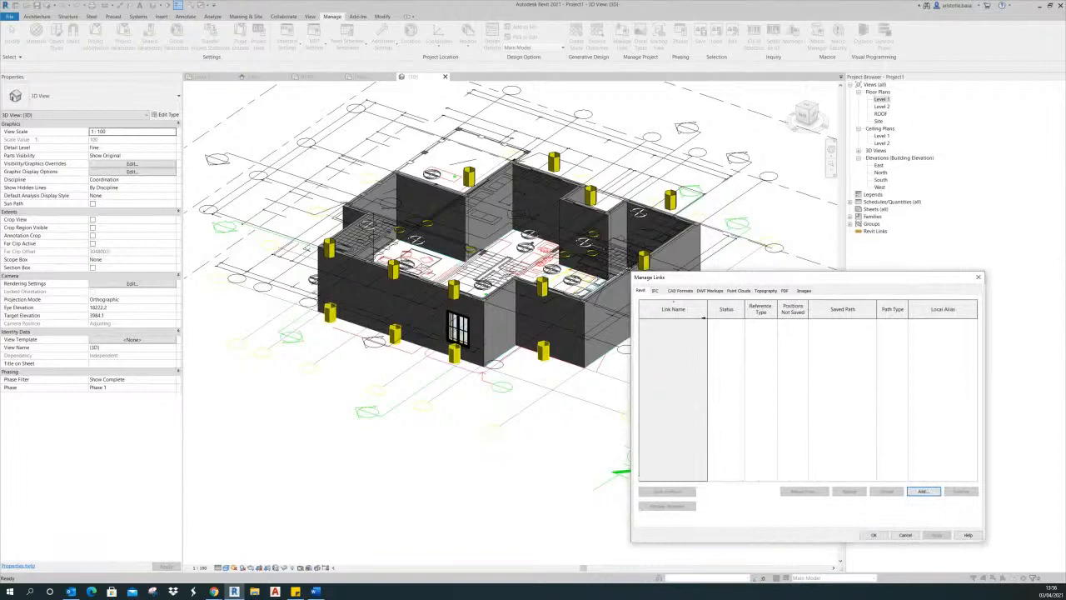
pyautogui.click(681, 291)
pyautogui.click(671, 331)
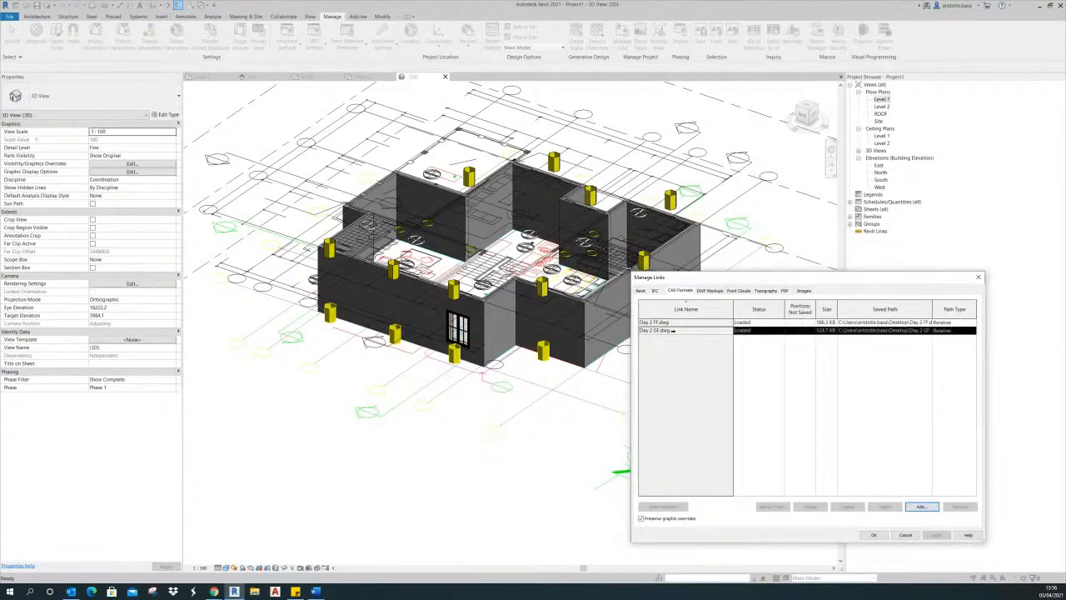
pyautogui.click(680, 322)
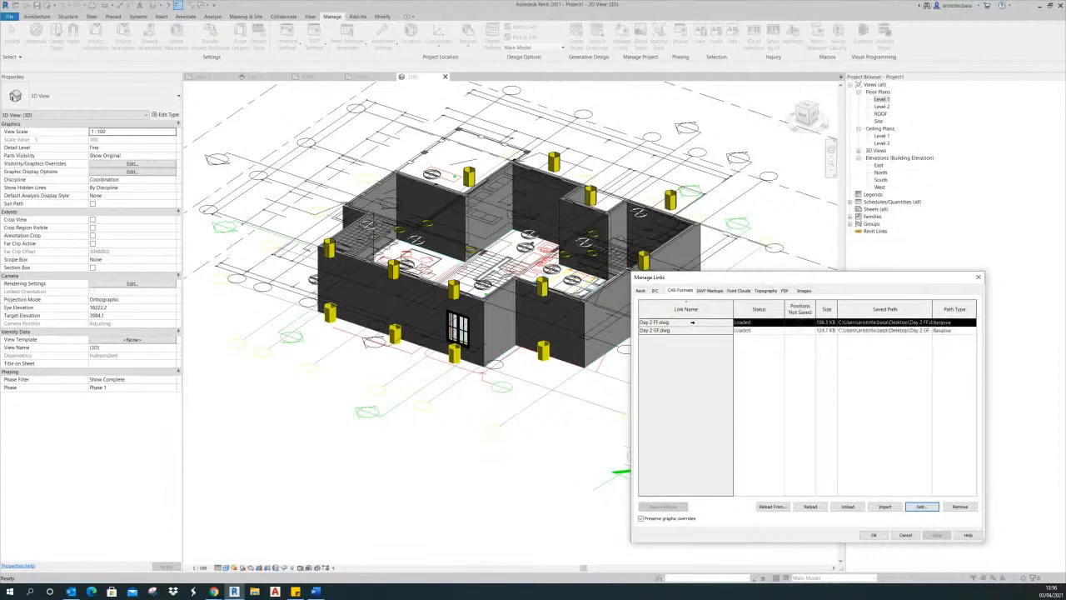
pyautogui.moveTo(774, 276); pyautogui.dragTo(829, 183)
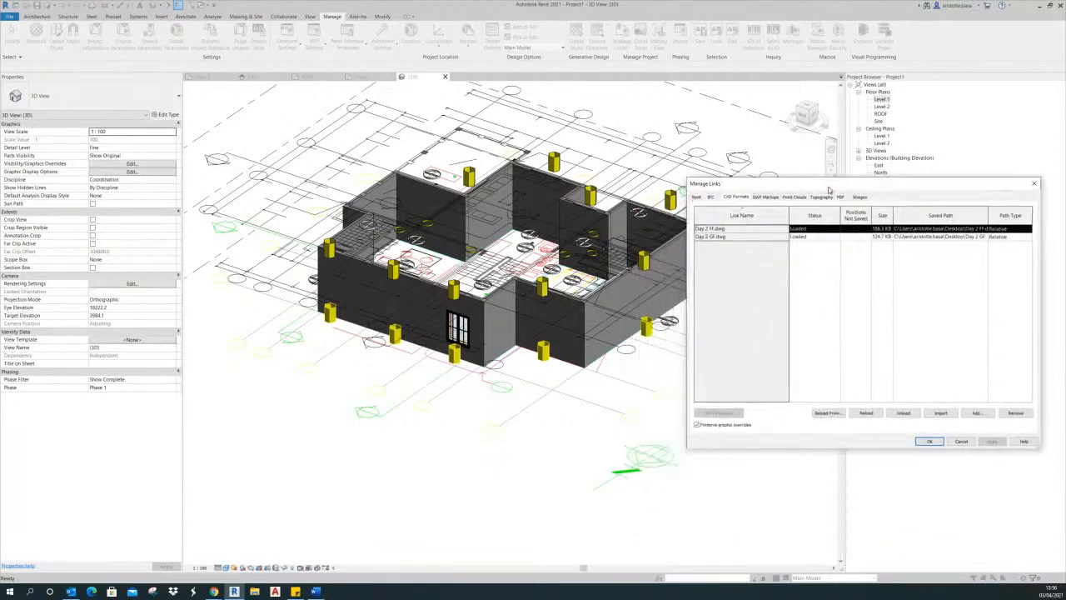
pyautogui.click(755, 237)
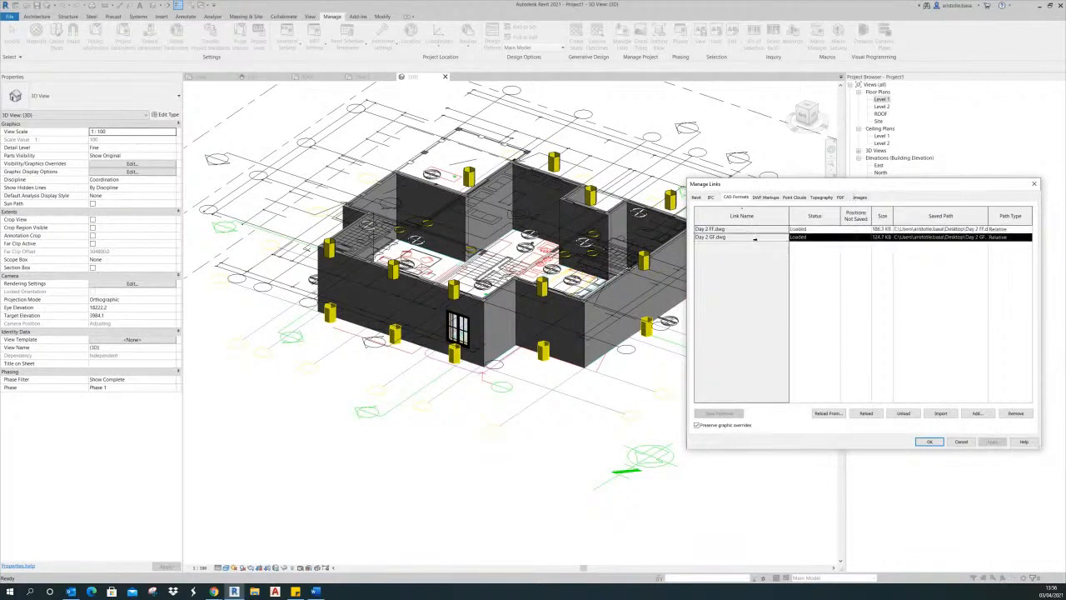
pyautogui.click(904, 413)
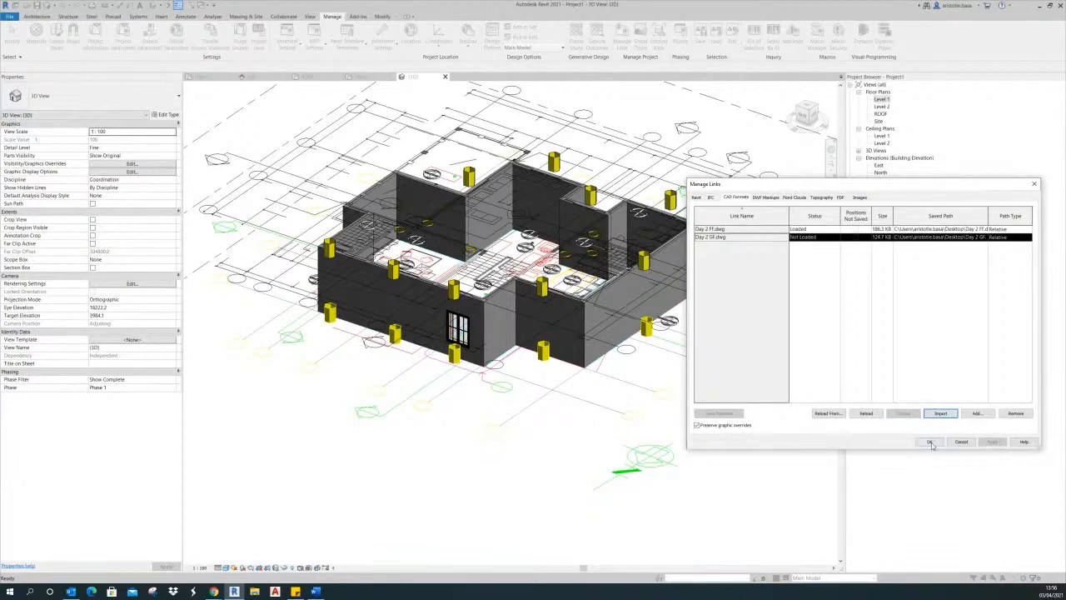
pyautogui.click(930, 442)
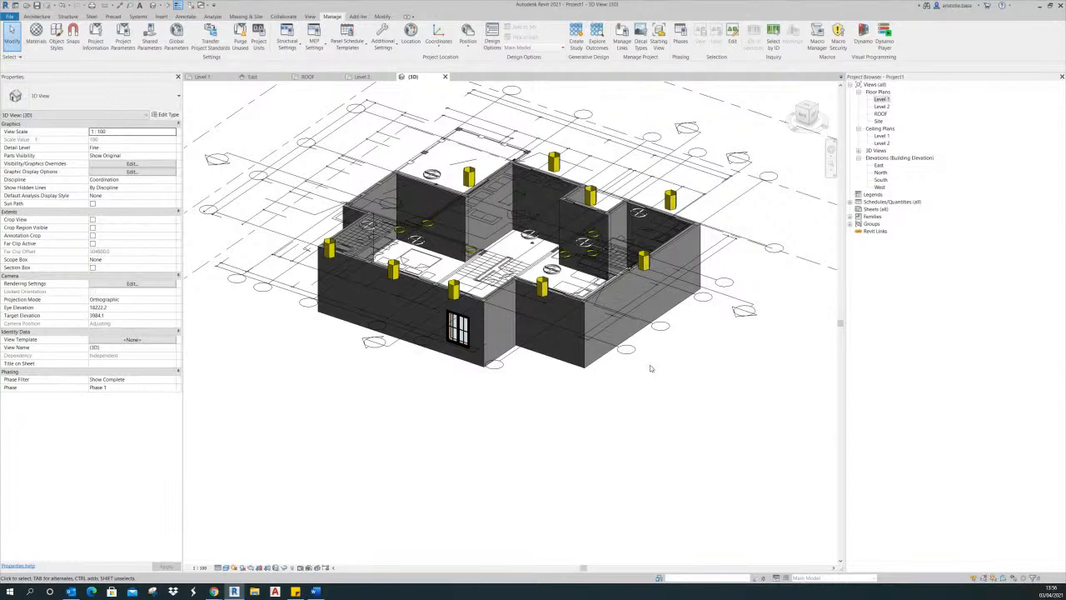
# - Reload the unloaded Day 2 GF.dwg CAD link through Manage Links
pyautogui.click(624, 42)
pyautogui.click(736, 197)
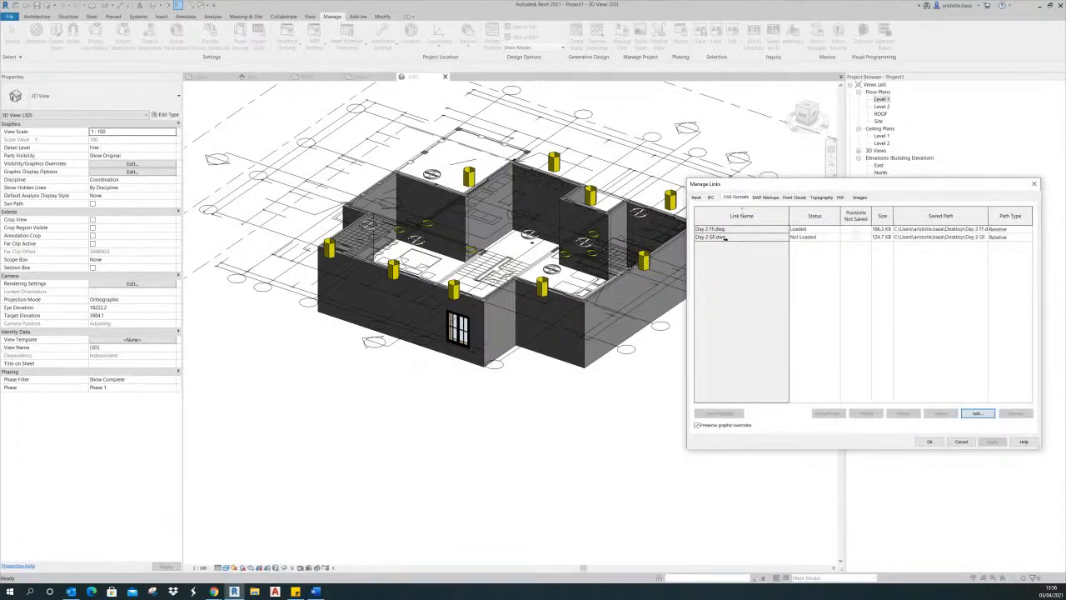
pyautogui.click(725, 237)
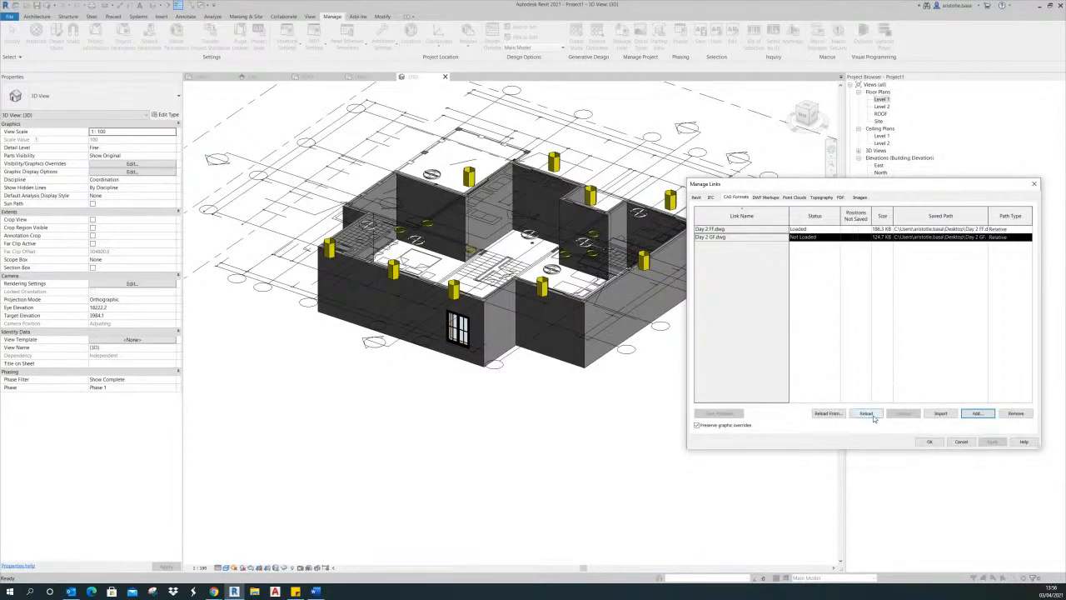
pyautogui.click(867, 413)
pyautogui.click(931, 441)
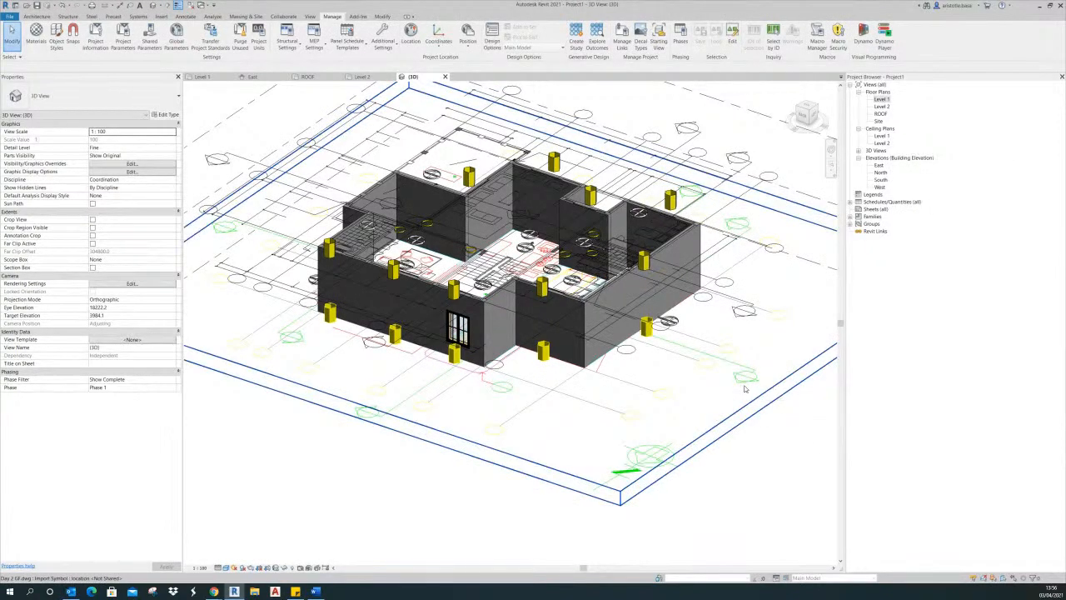
pyautogui.press('Return')
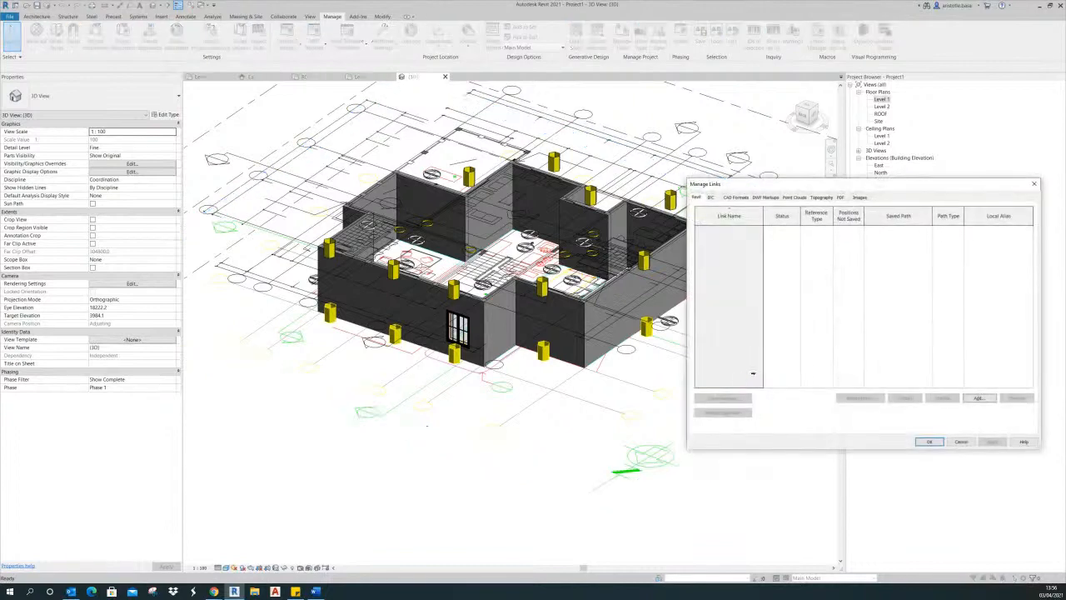
pyautogui.click(738, 197)
pyautogui.click(795, 237)
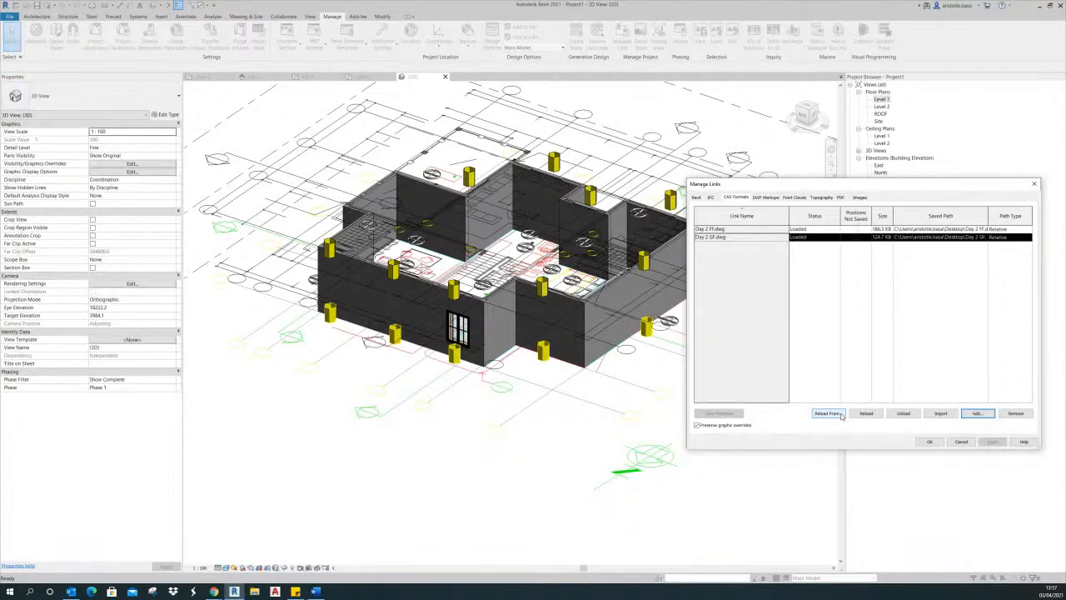
pyautogui.moveTo(881, 187); pyautogui.dragTo(730, 168)
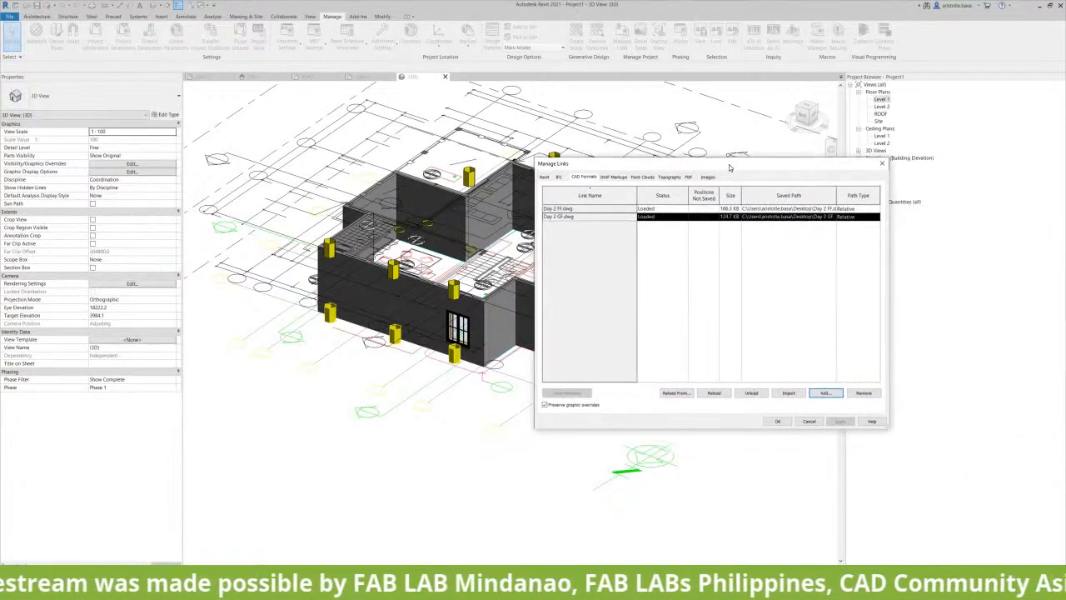
pyautogui.click(809, 422)
# - Copy all ground floor walls with the casement window and paste them aligned to Level 2
pyautogui.moveTo(737, 414); pyautogui.dragTo(743, 434, button='middle')
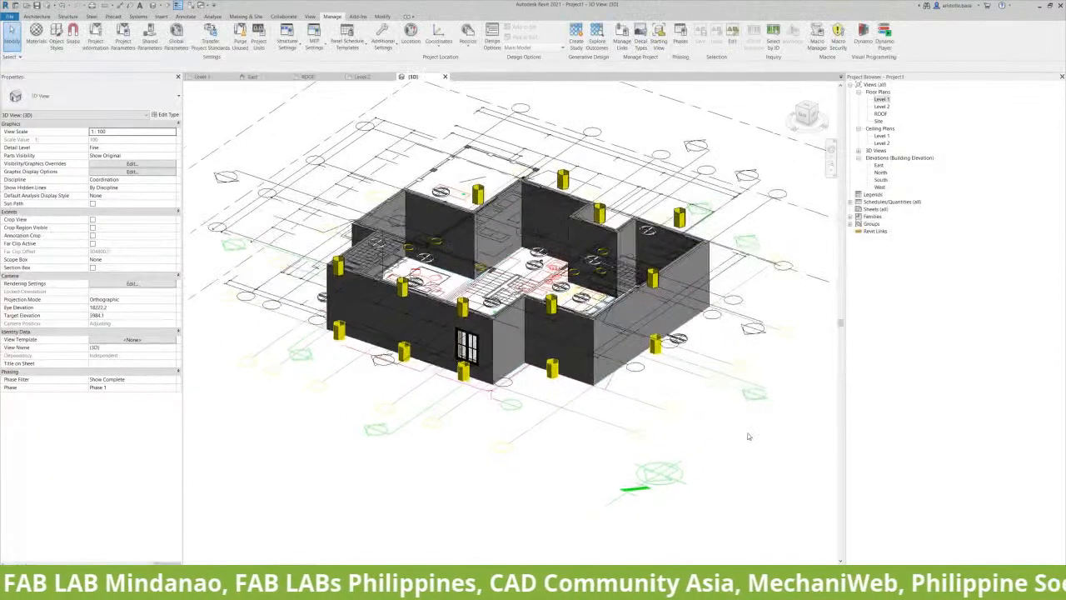
pyautogui.click(670, 414)
pyautogui.keyDown('shift'); pyautogui.moveTo(718, 419); pyautogui.dragTo(645, 435, button='middle'); pyautogui.keyUp('shift')
pyautogui.click(346, 486)
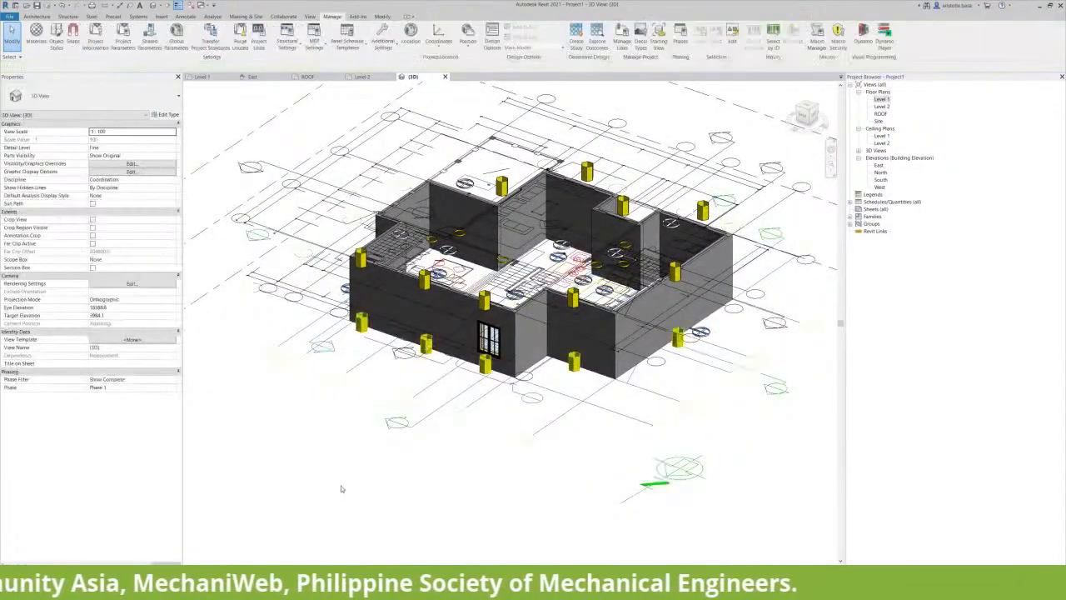
pyautogui.moveTo(315, 515); pyautogui.dragTo(756, 146)
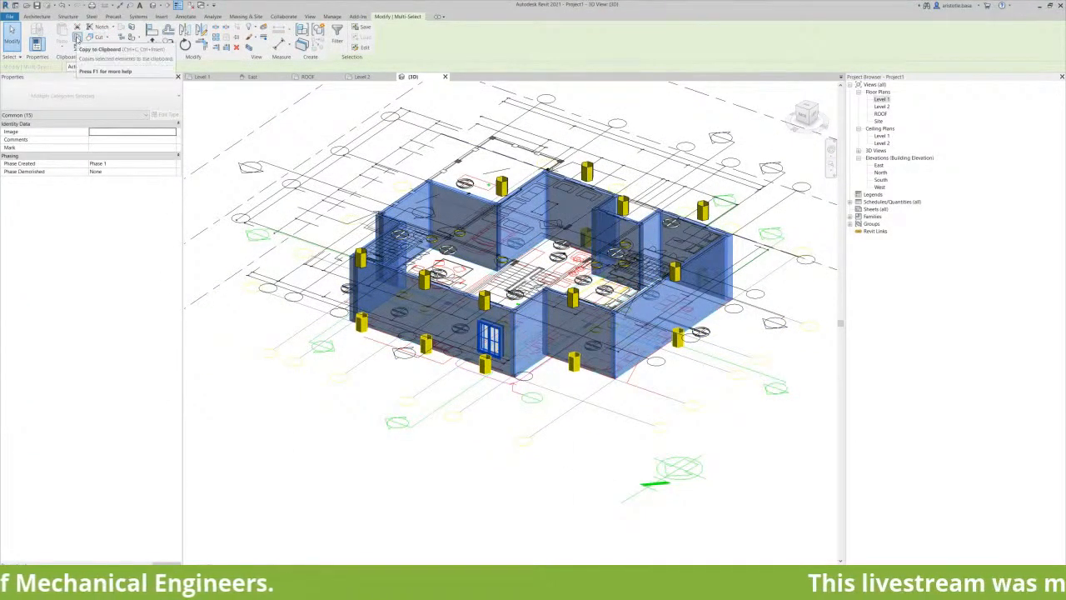
pyautogui.click(76, 38)
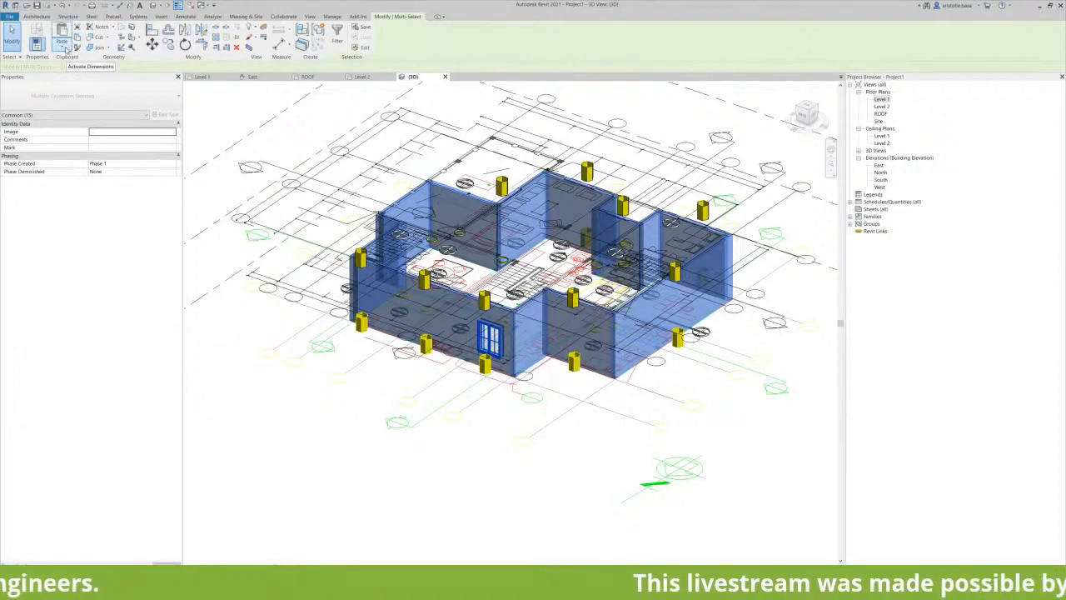
pyautogui.click(63, 46)
pyautogui.click(77, 77)
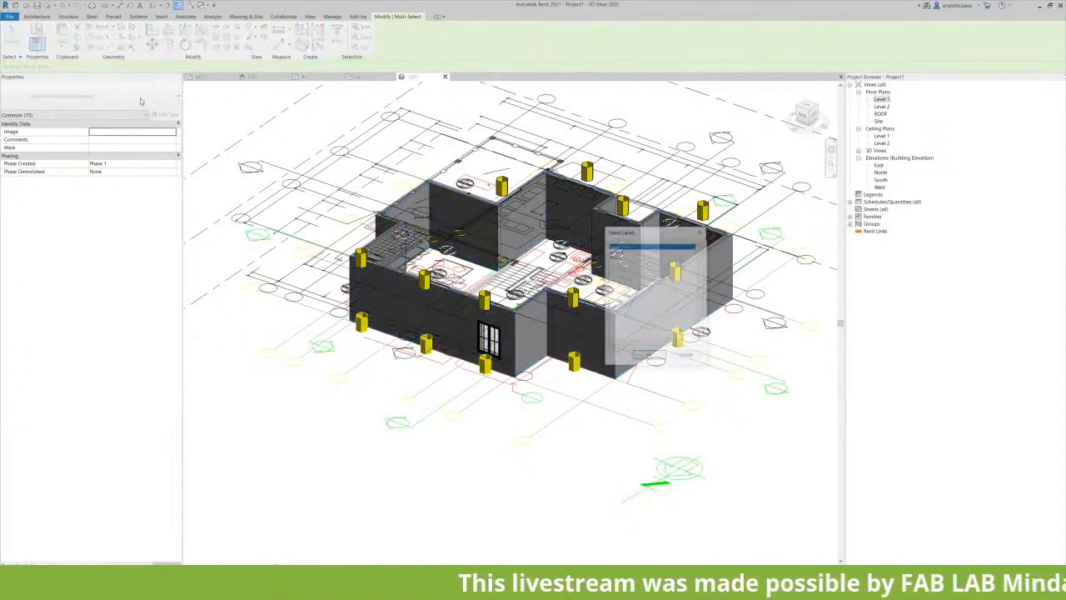
pyautogui.click(618, 251)
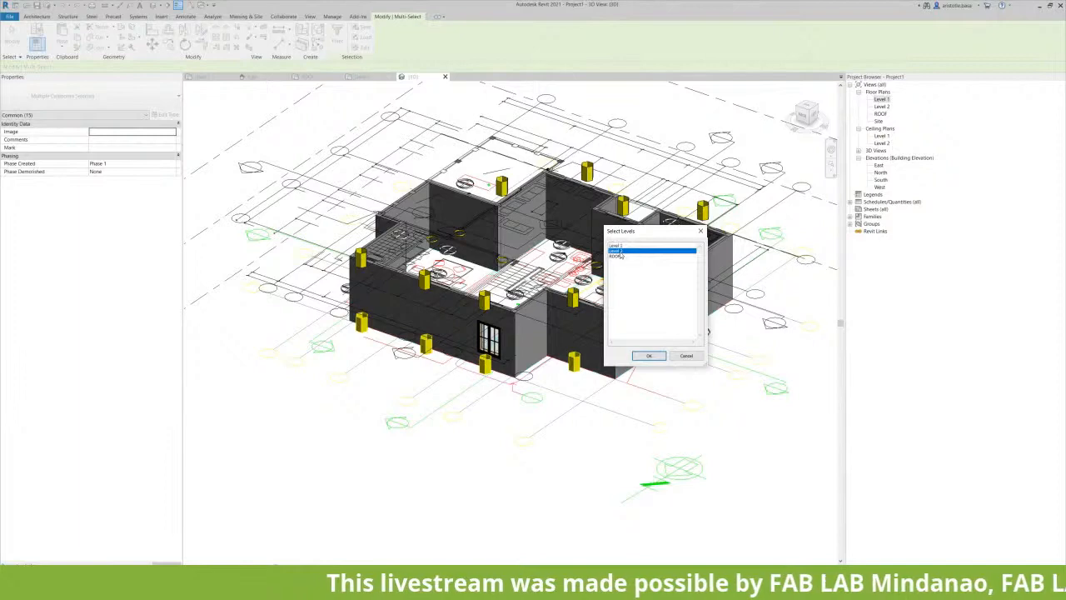
pyautogui.click(649, 355)
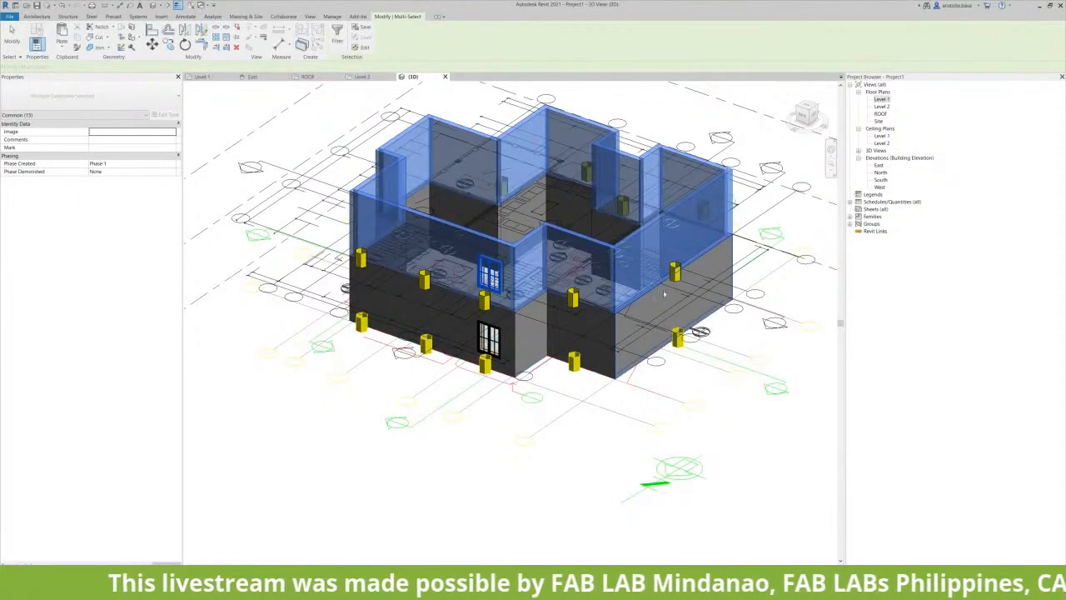
pyautogui.click(770, 442)
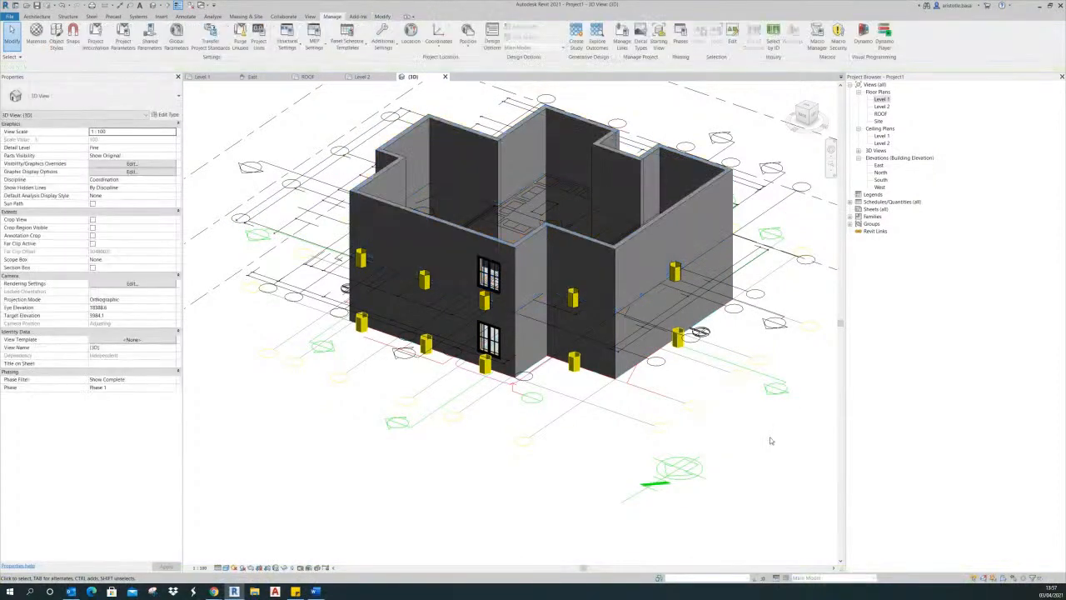
# - Check the two-storey model in 3D and open the Level 2 floor plan
pyautogui.moveTo(769, 438)
pyautogui.keyDown('shift'); pyautogui.mouseDown(button='middle')
pyautogui.moveTo(750, 392)
pyautogui.moveTo(755, 436)
pyautogui.mouseUp(button='middle'); pyautogui.keyUp('shift')
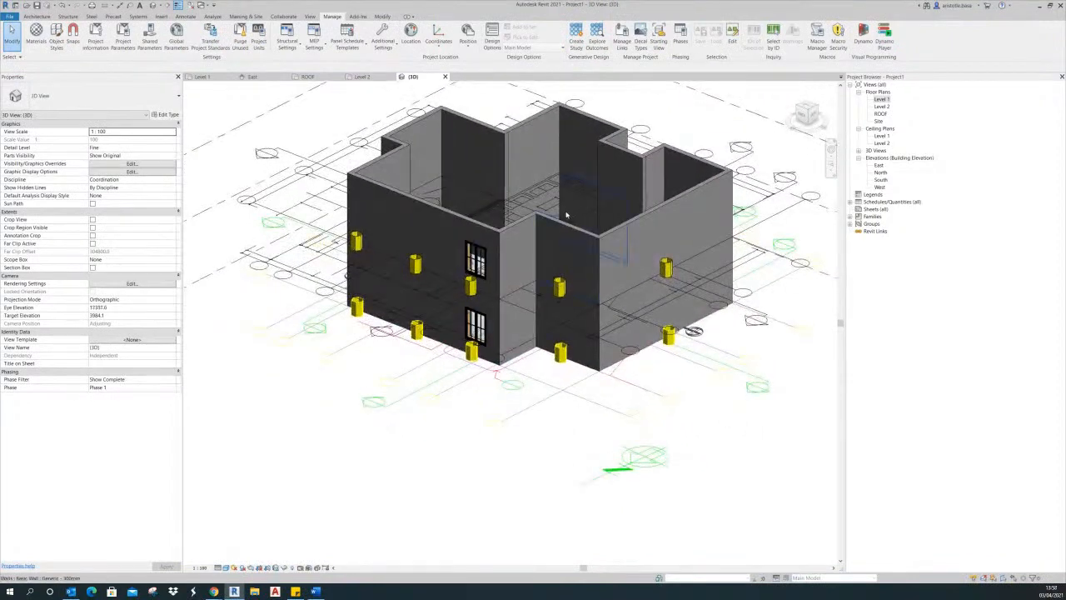
pyautogui.moveTo(654, 387); pyautogui.dragTo(682, 414, button='middle')
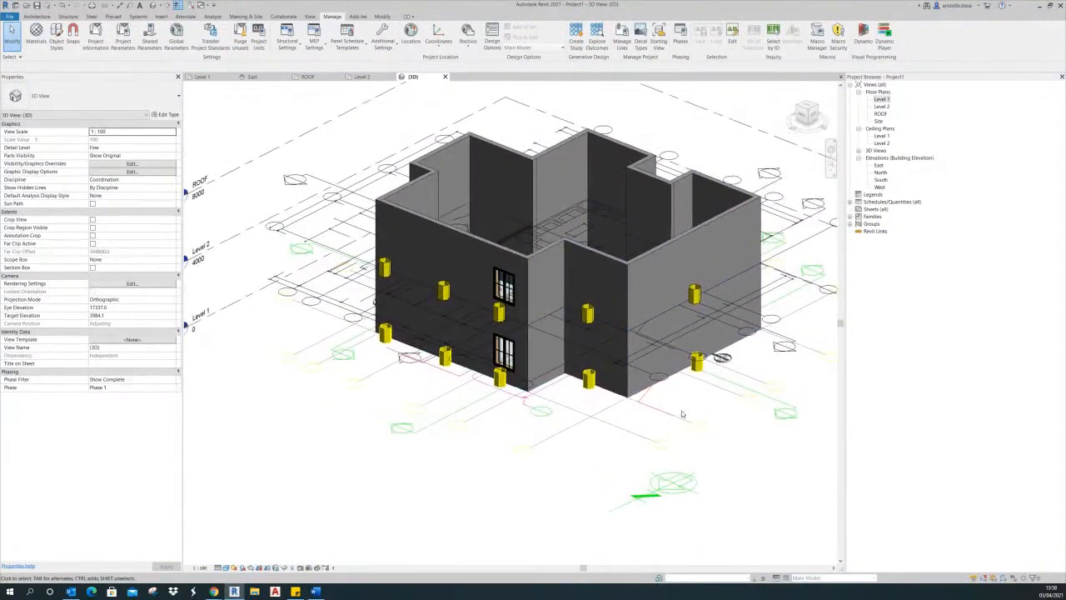
pyautogui.doubleClick(881, 107)
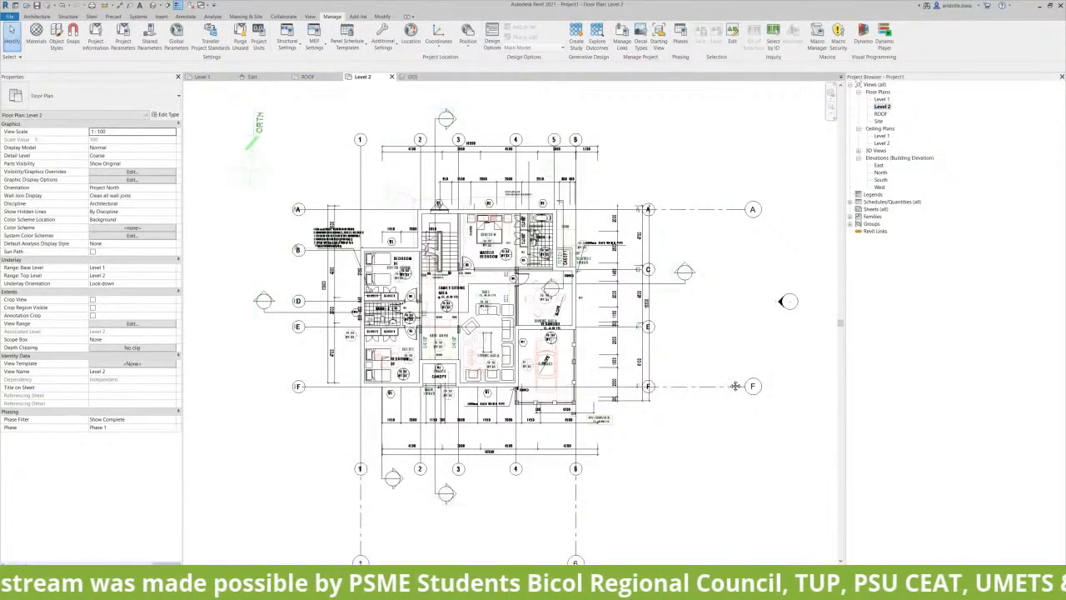
pyautogui.scroll(3, 699, 337)
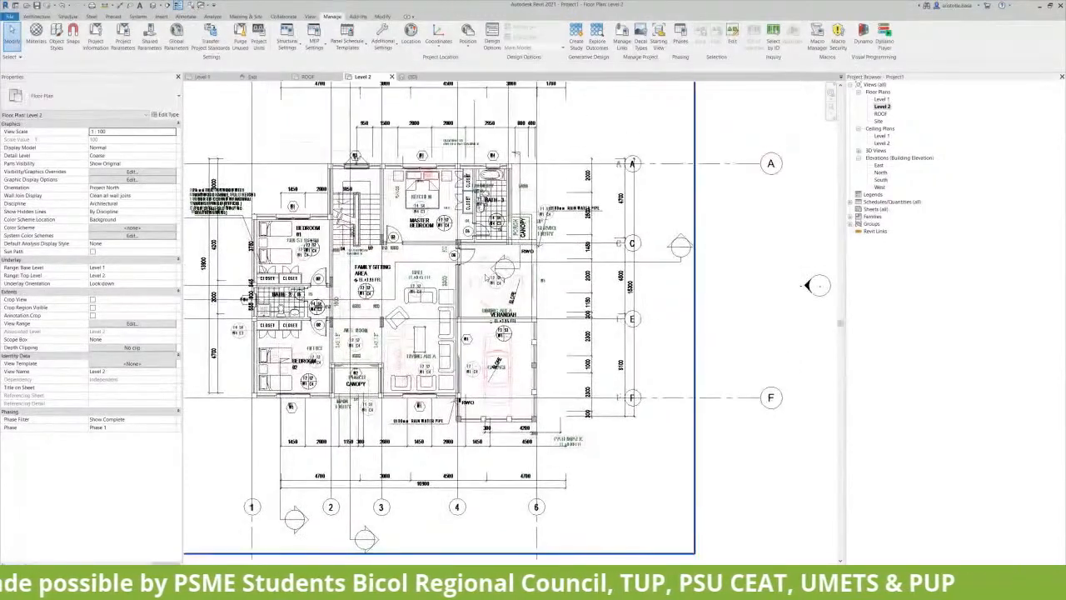
# - Unload the Day 2 GF.dwg CAD link through Manage Links while in the Level 2 floor plan
pyautogui.moveTo(742, 331); pyautogui.dragTo(768, 357, button='middle')
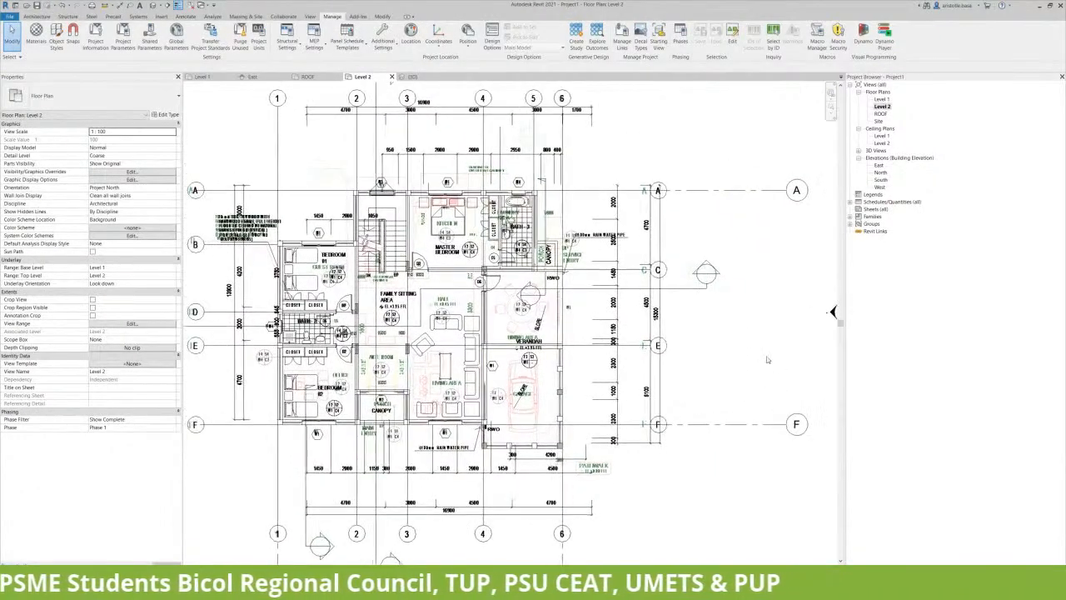
pyautogui.click(622, 39)
pyautogui.moveTo(700, 170); pyautogui.dragTo(672, 159)
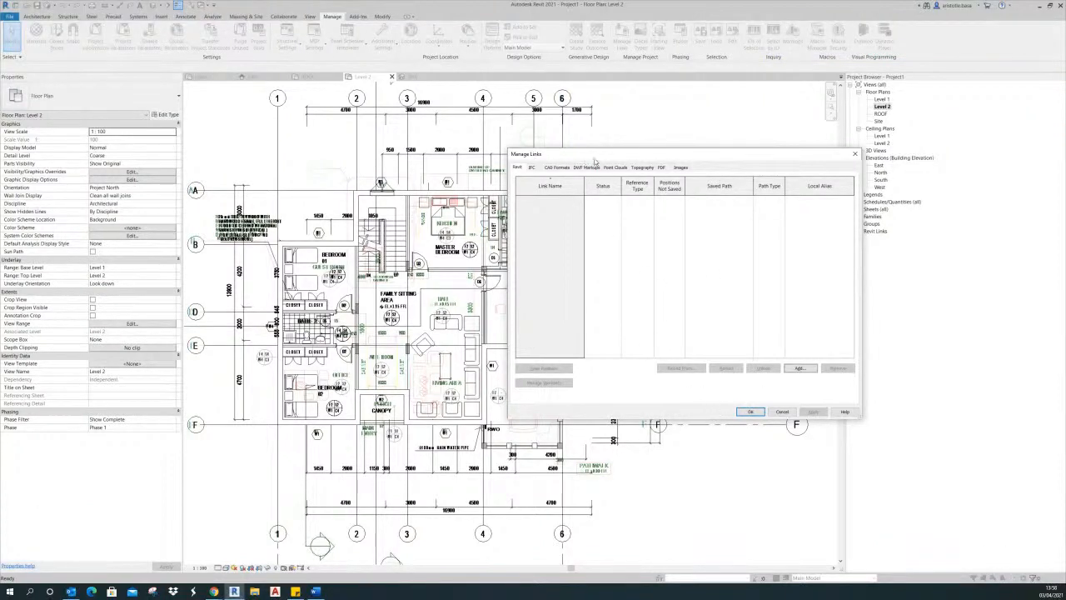
pyautogui.click(557, 167)
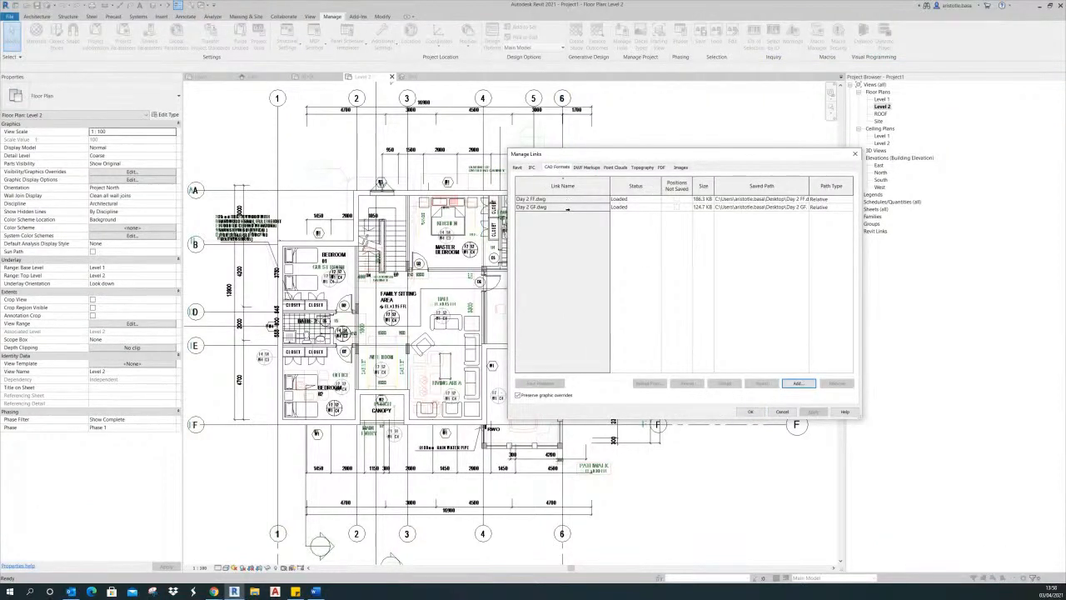
pyautogui.click(568, 207)
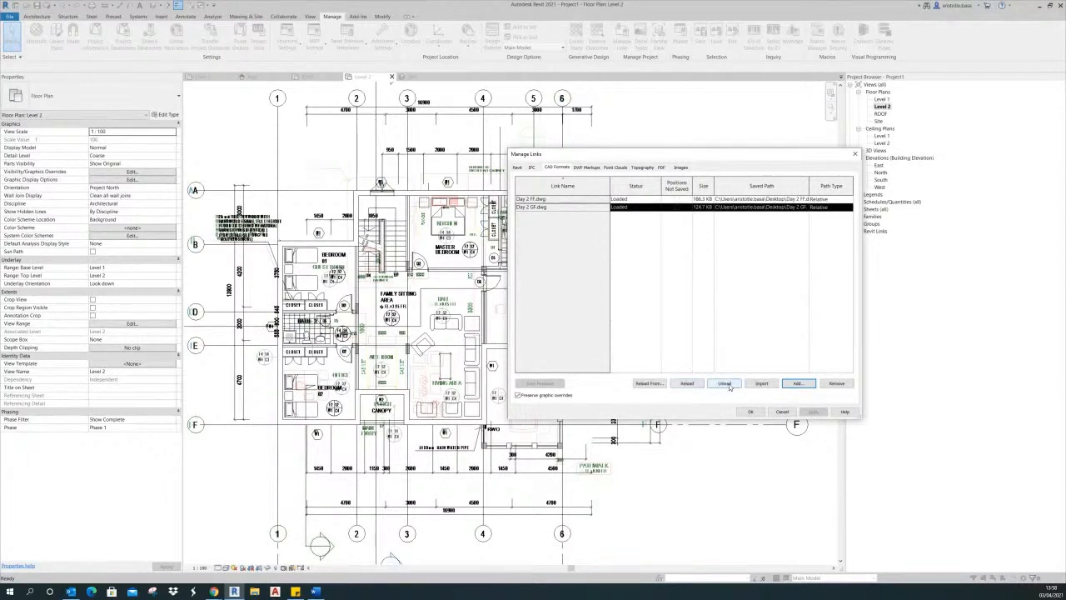
pyautogui.click(726, 384)
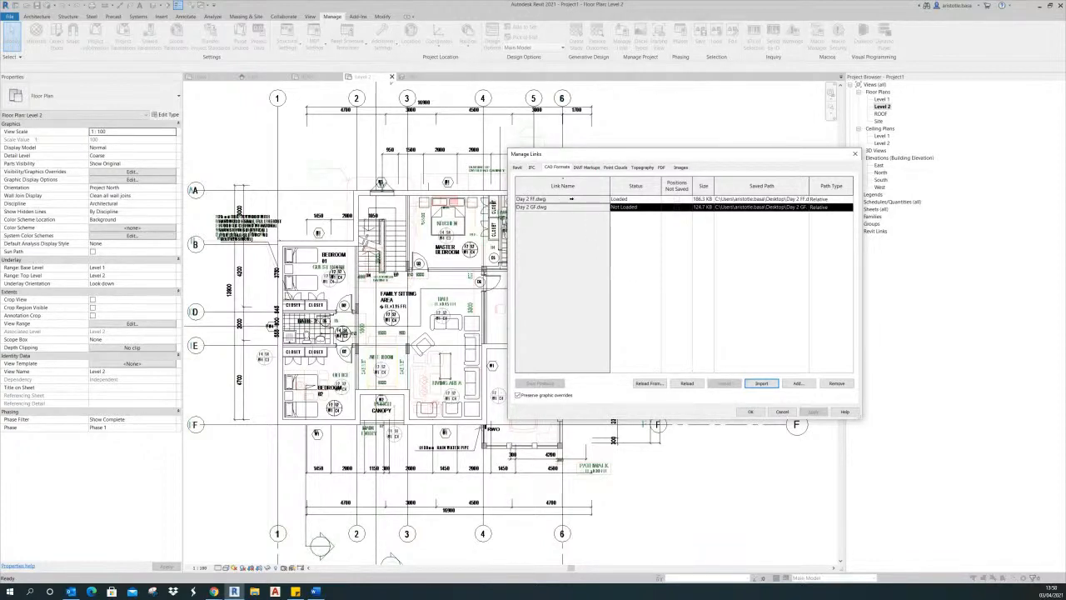
pyautogui.click(750, 412)
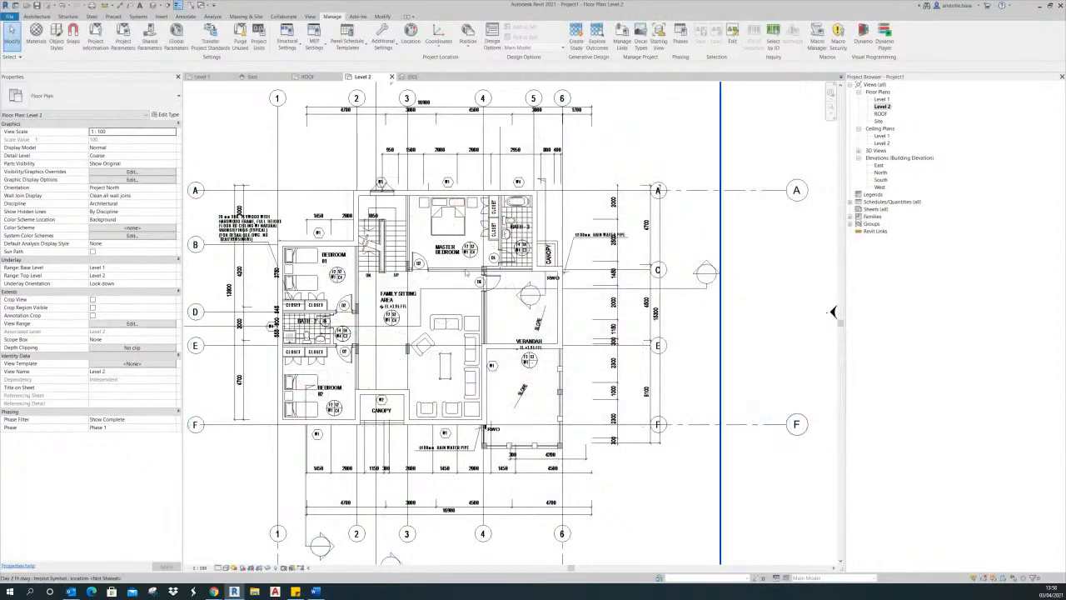
# - Set the Level 2 floor plan's detail level to Fine and its visual style to Shaded
pyautogui.moveTo(716, 380); pyautogui.dragTo(734, 360, button='middle')
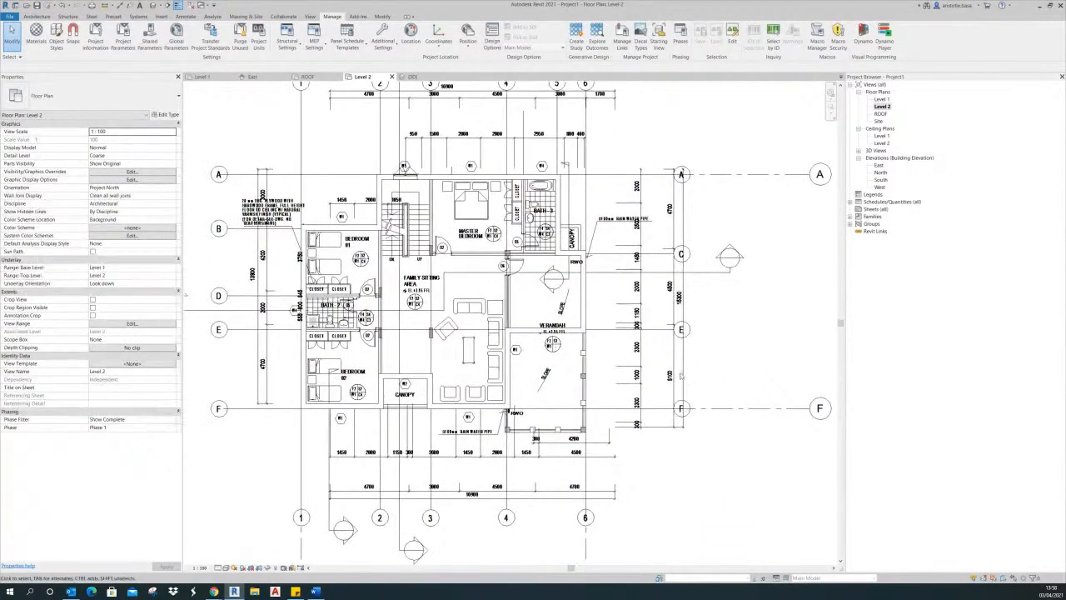
pyautogui.click(529, 331)
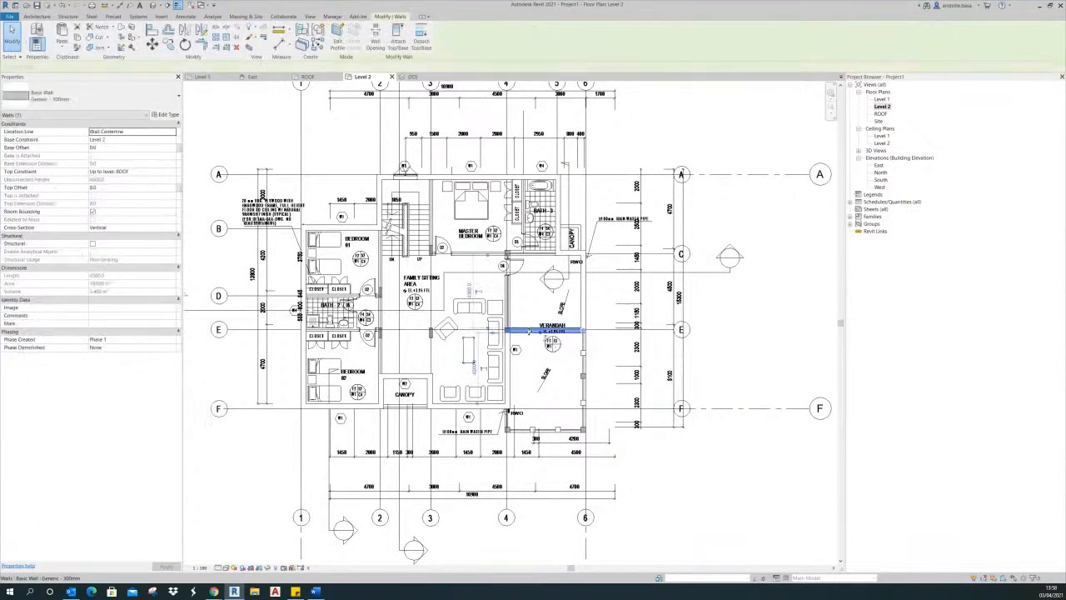
pyautogui.press('Delete')
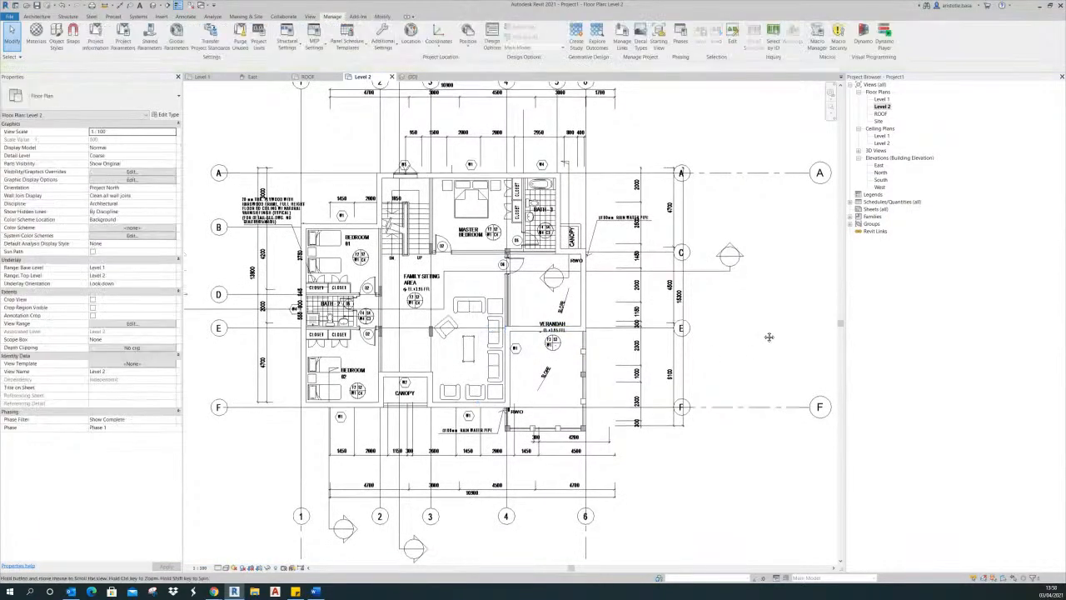
pyautogui.moveTo(769, 336); pyautogui.dragTo(781, 317, button='middle')
pyautogui.click(219, 567)
pyautogui.click(224, 558)
pyautogui.click(228, 567)
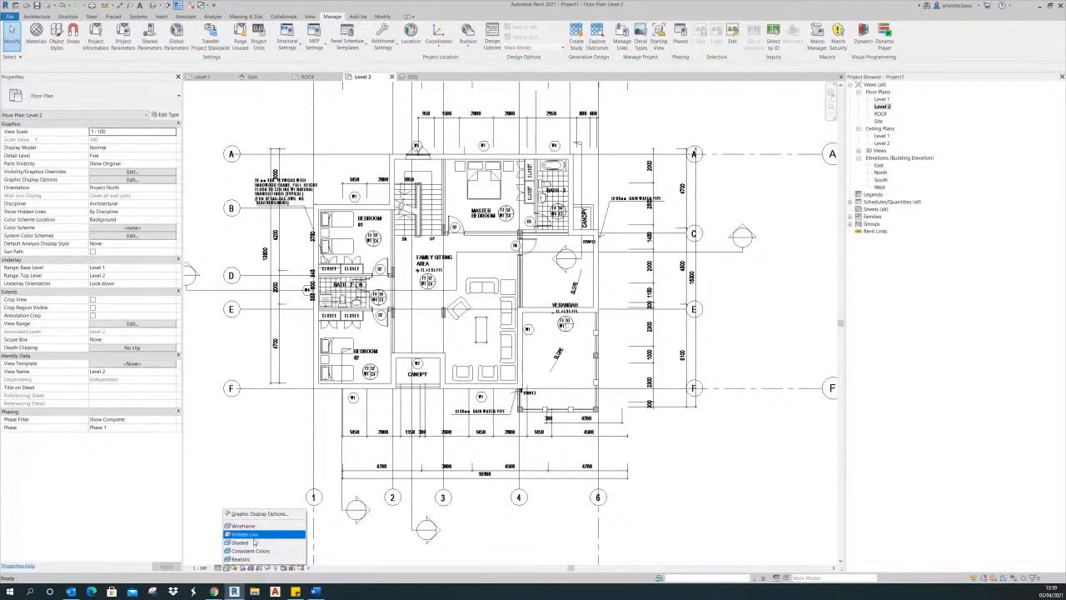
pyautogui.click(259, 542)
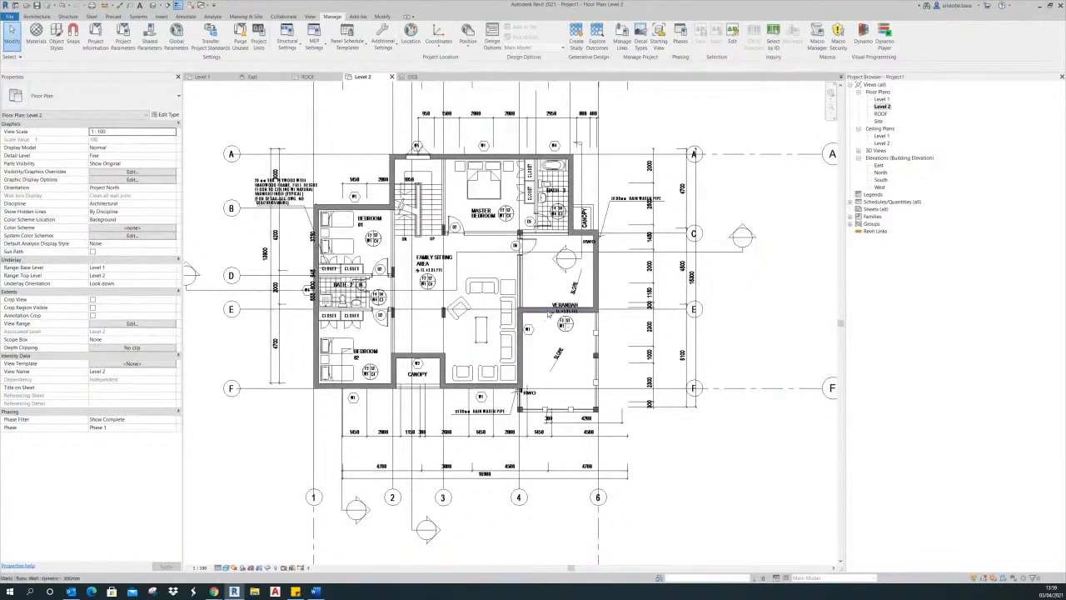
# - Paste the copied walls and casement window aligned to the ROOF level in the 3D view
pyautogui.moveTo(763, 311); pyautogui.dragTo(768, 331, button='middle')
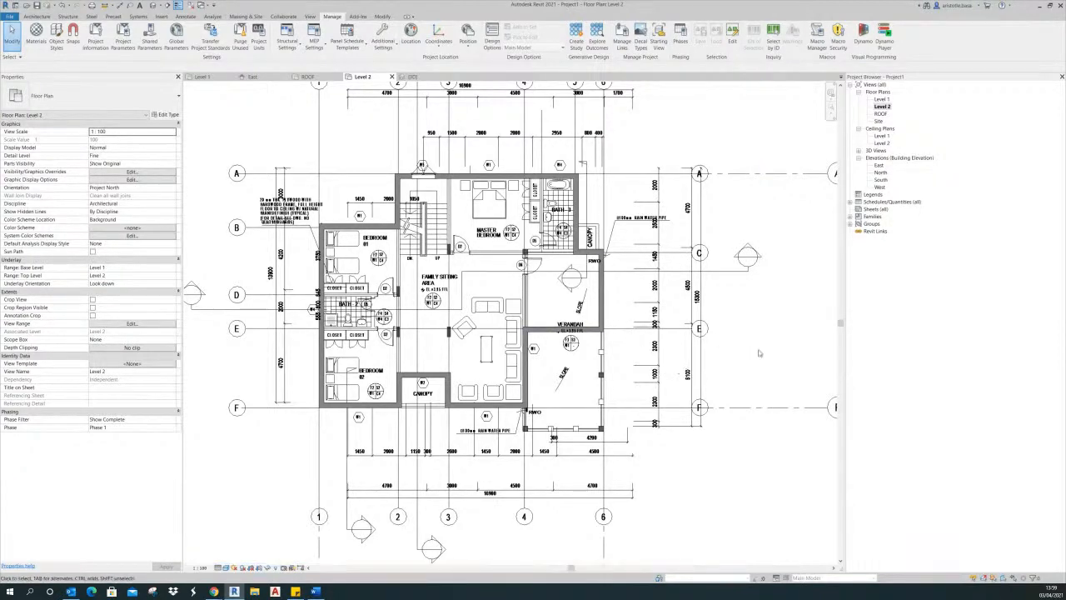
pyautogui.scroll(-1, 798, 350)
pyautogui.scroll(-2, 756, 373)
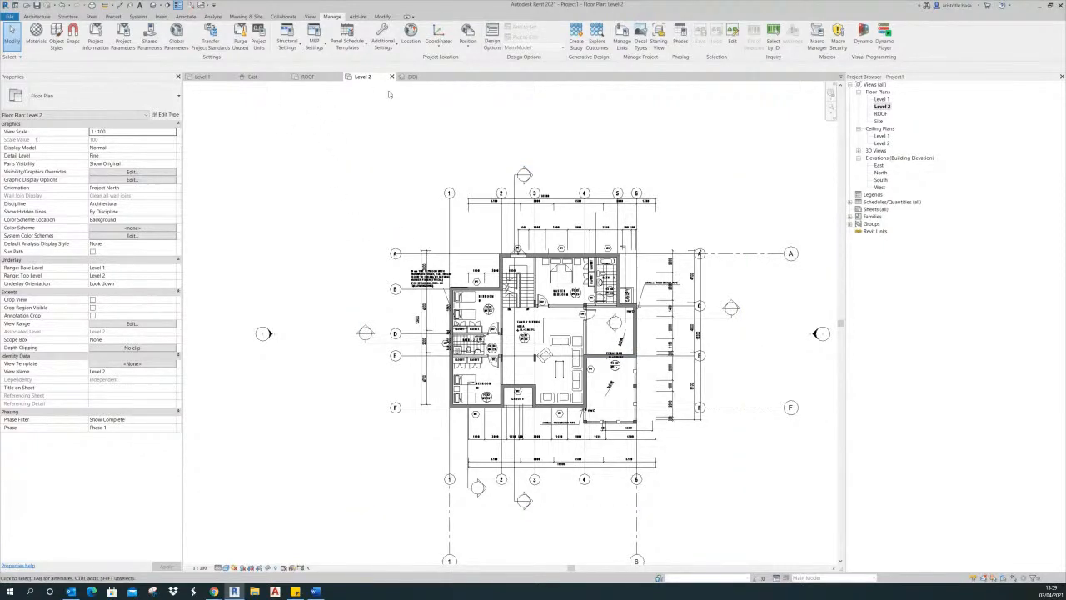
pyautogui.click(412, 77)
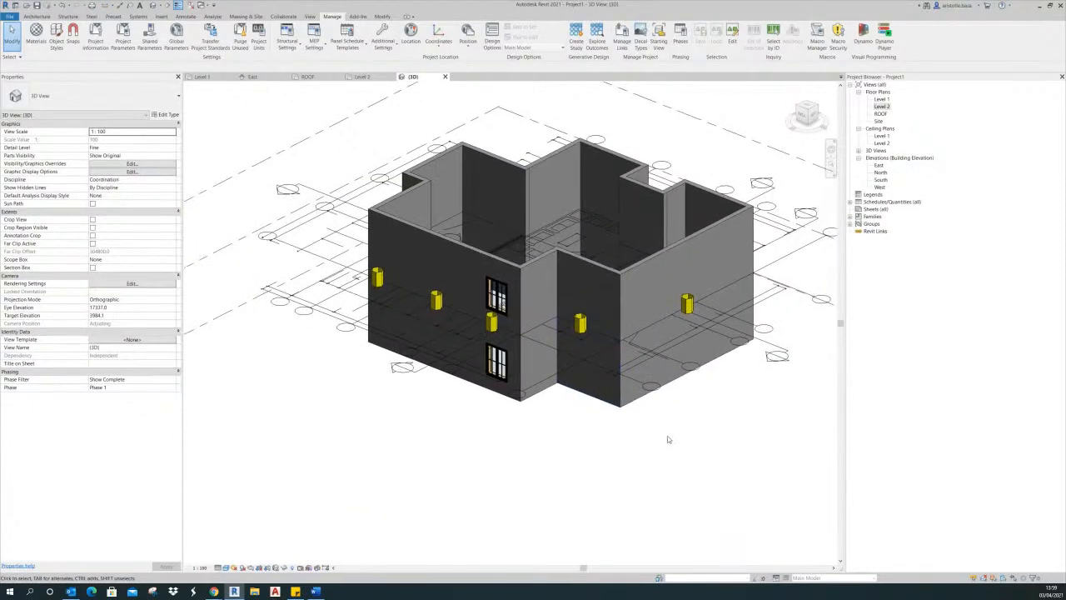
pyautogui.moveTo(643, 437); pyautogui.dragTo(641, 464, button='middle')
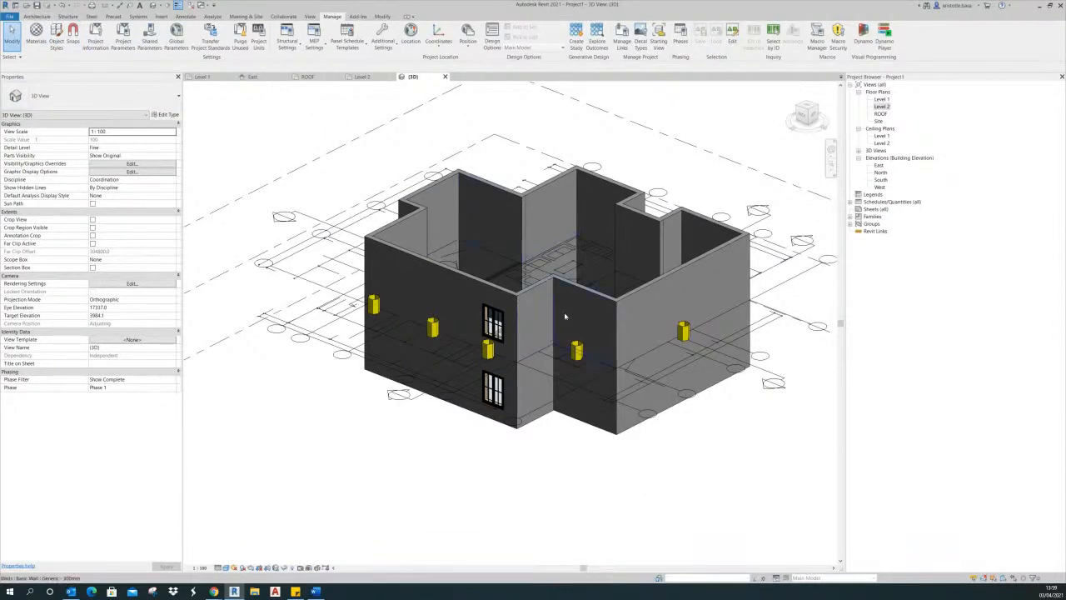
pyautogui.moveTo(542, 436); pyautogui.dragTo(531, 456, button='middle')
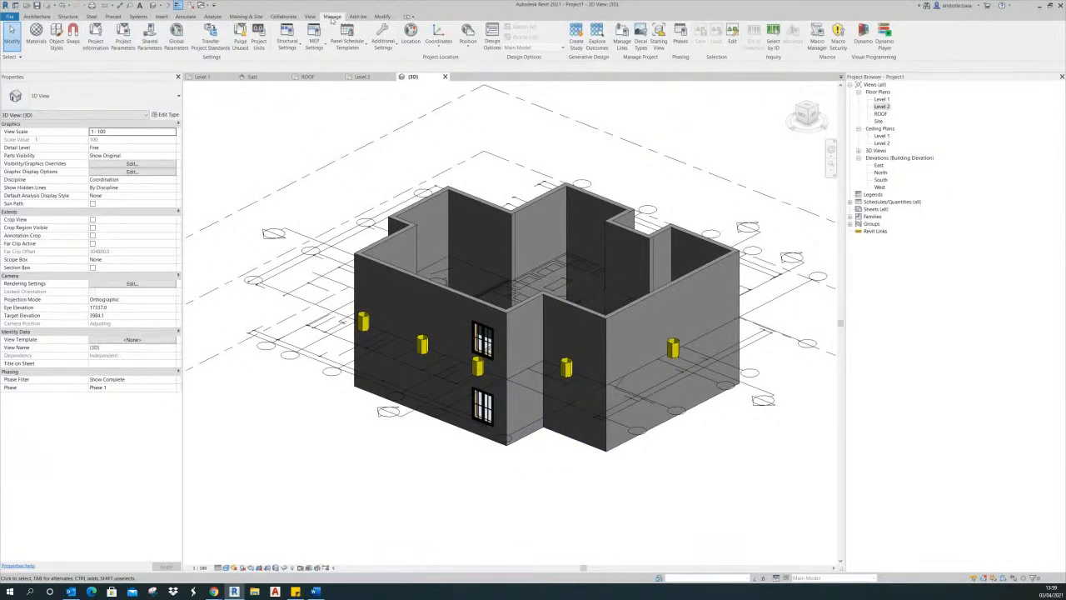
pyautogui.click(383, 16)
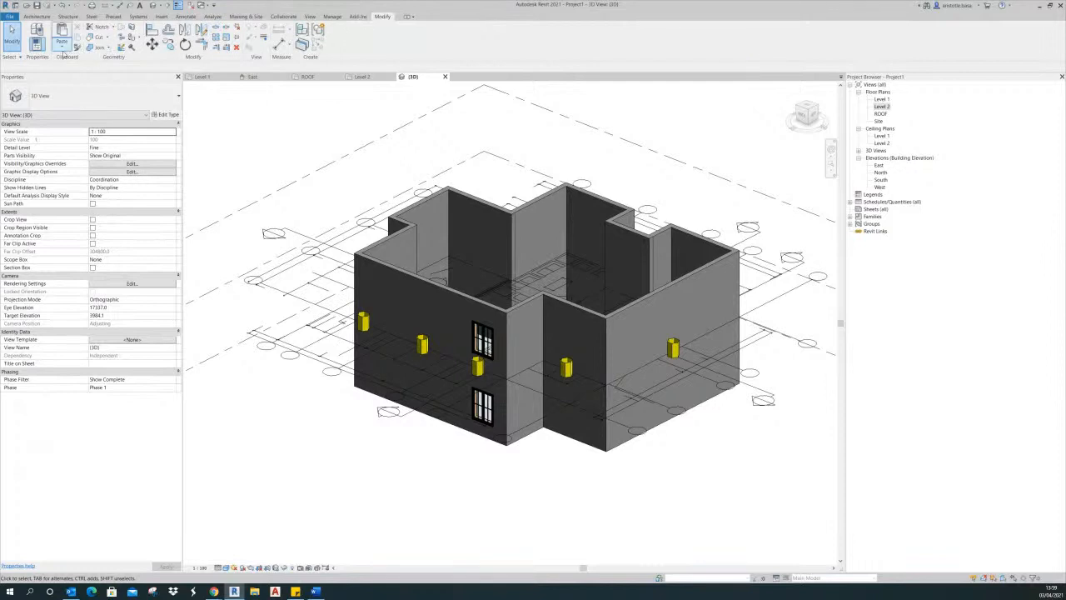
pyautogui.click(62, 49)
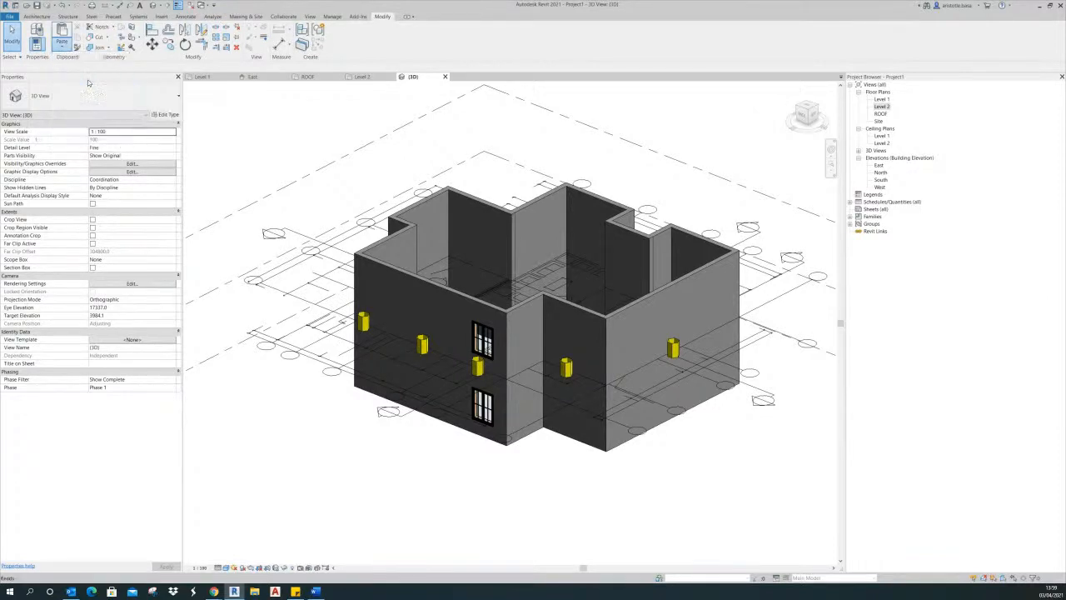
pyautogui.click(83, 76)
pyautogui.click(618, 257)
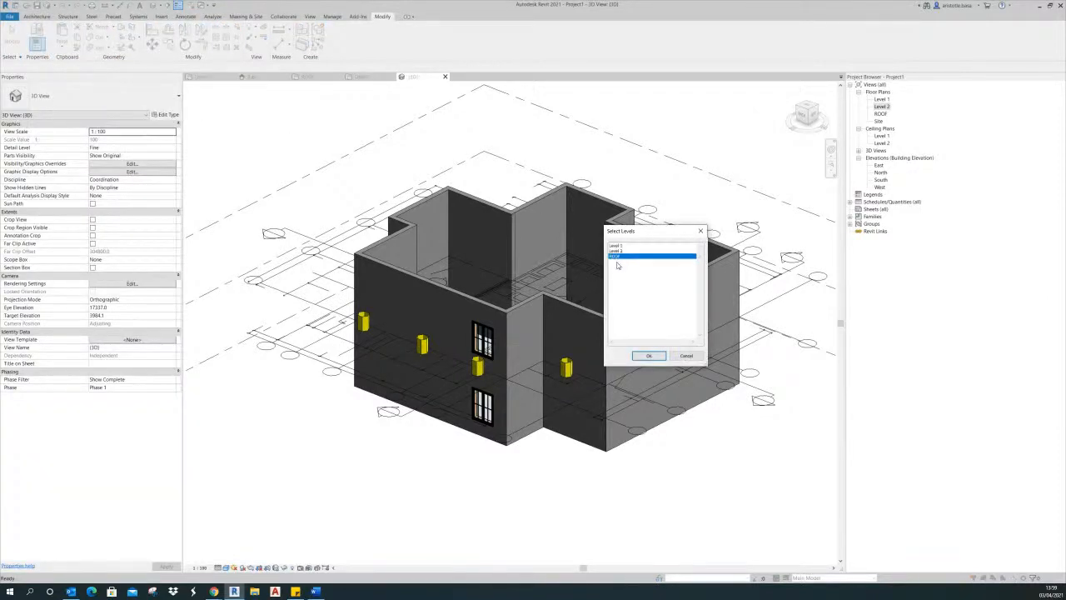
pyautogui.click(649, 355)
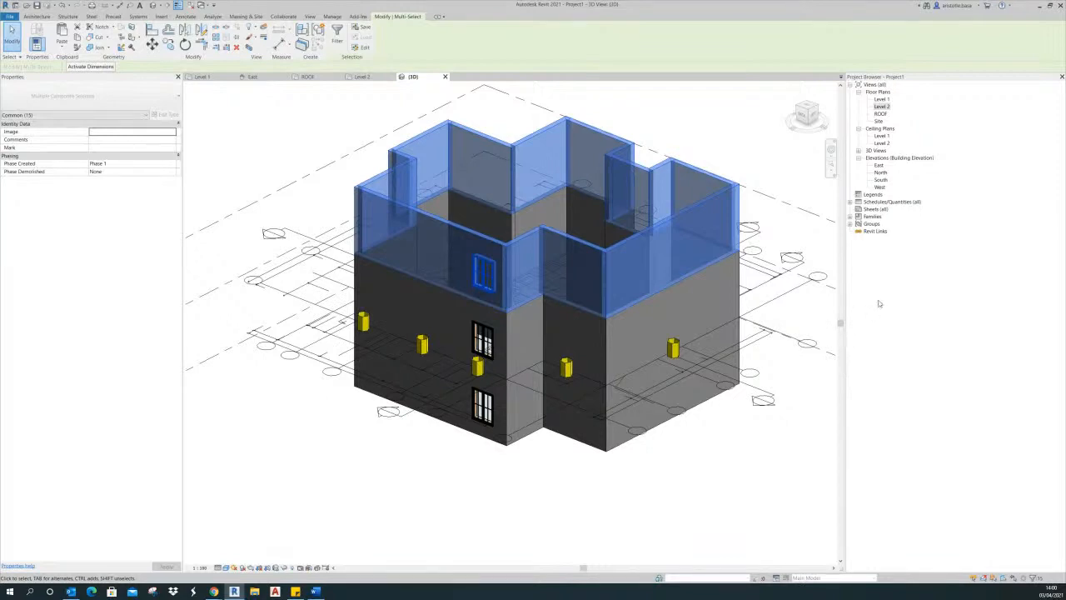
# - Delete the casement window pasted into the ROOF-level walls
pyautogui.hotkey('ctrl', '1')
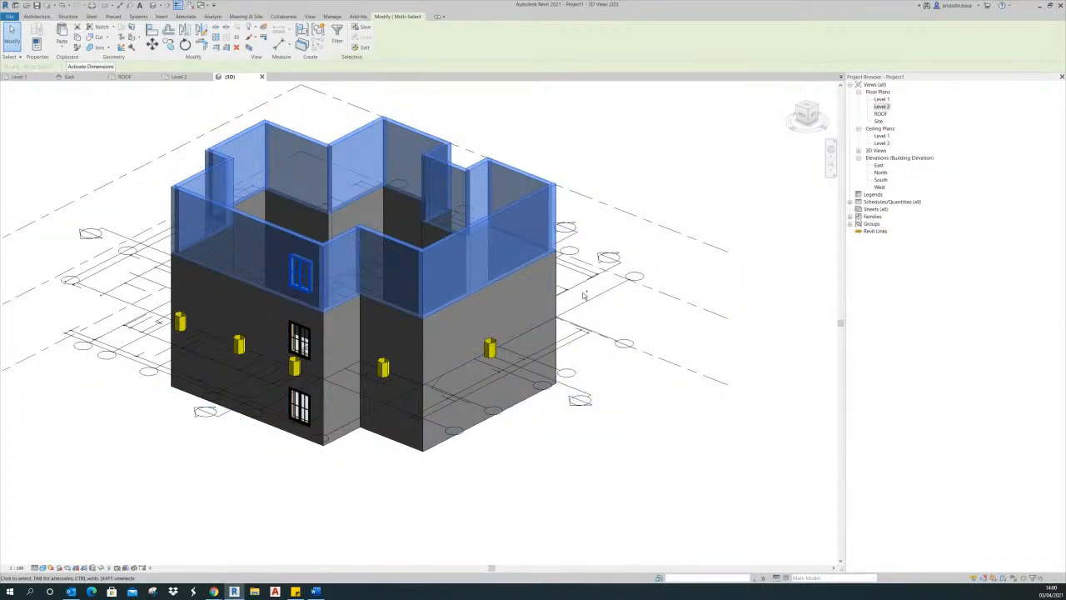
pyautogui.hotkey('ctrl', '1')
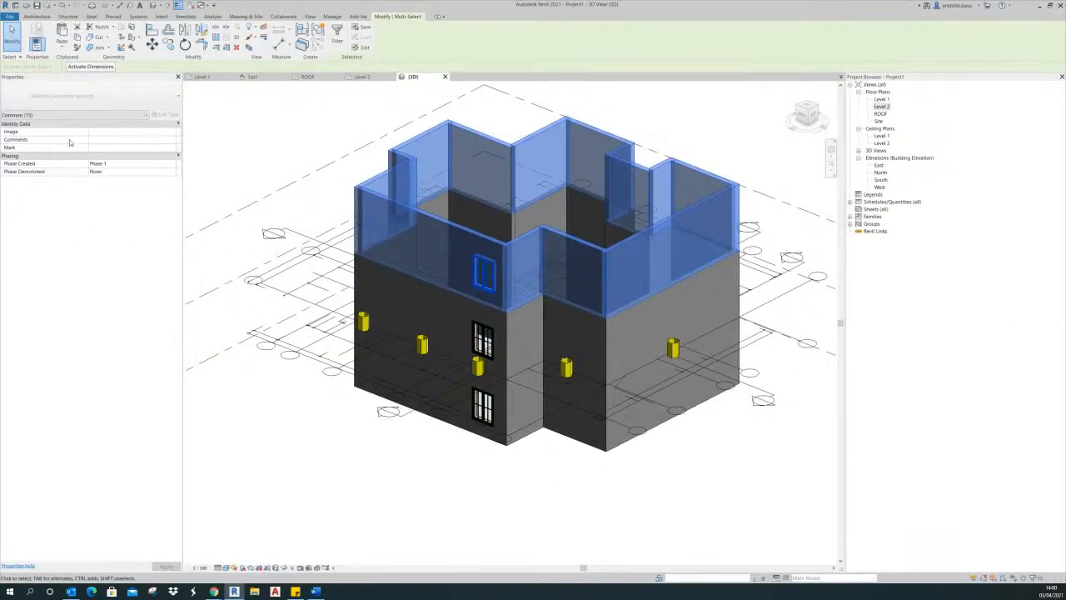
pyautogui.moveTo(408, 473); pyautogui.dragTo(447, 476, button='middle')
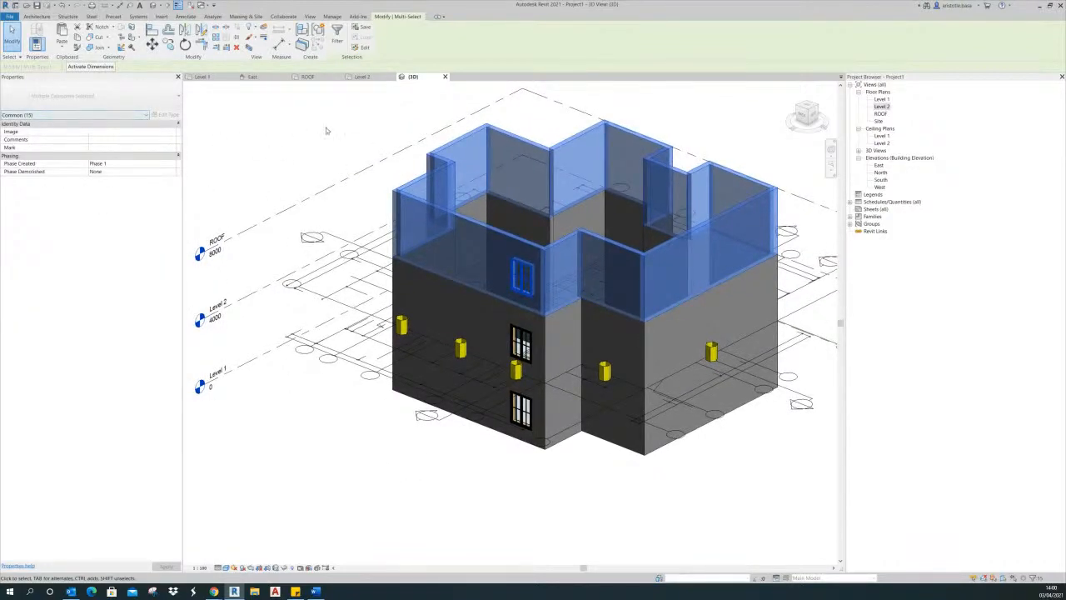
pyautogui.click(524, 274)
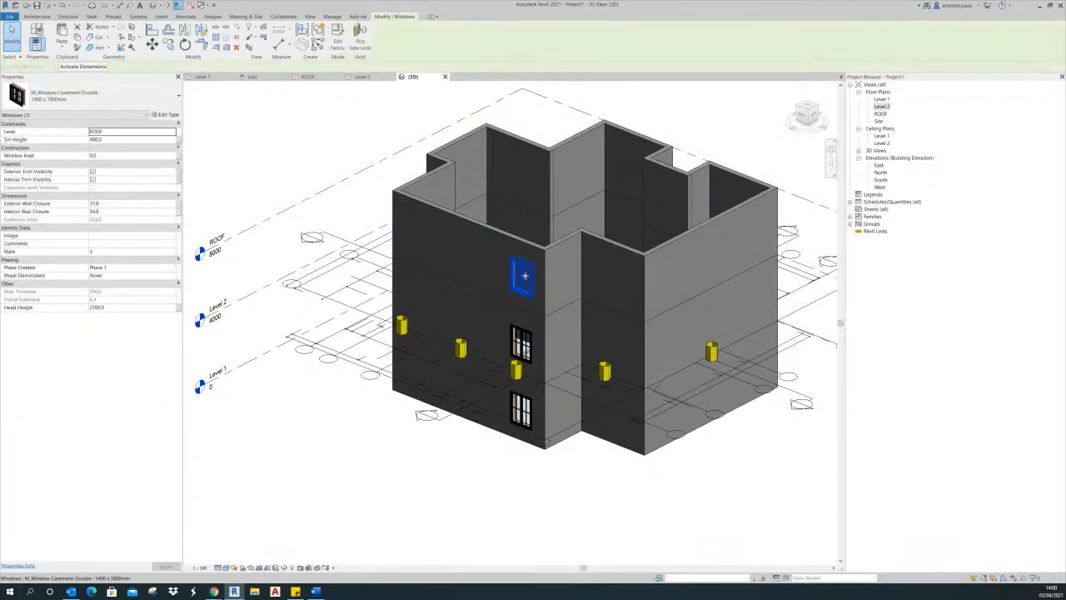
pyautogui.press('Delete')
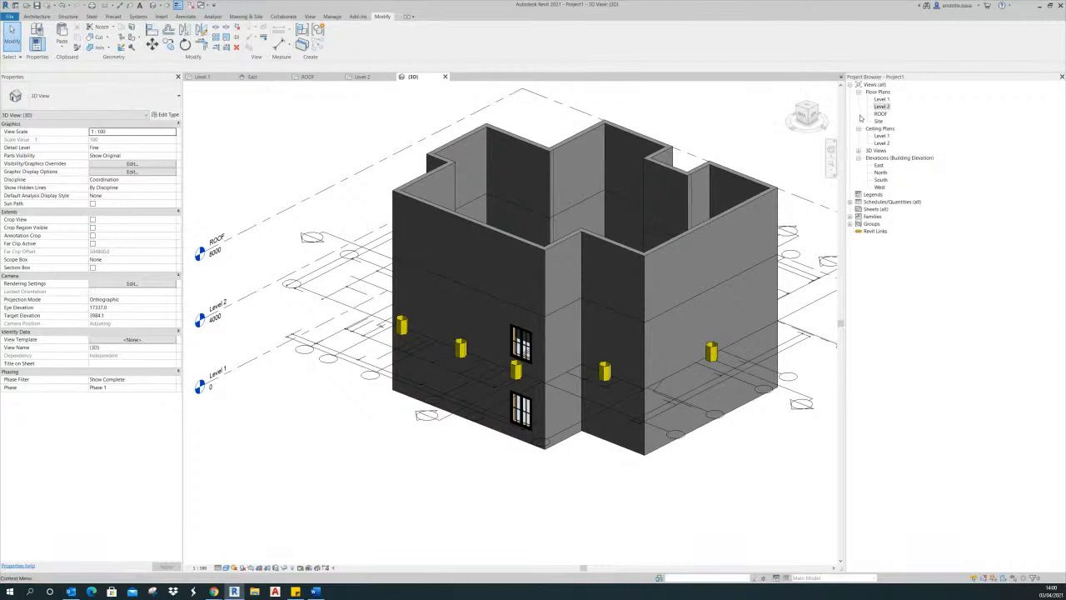
# - Select all ROOF-level walls from the back view, check them in an isometric view, and clear the selection
pyautogui.click(806, 119)
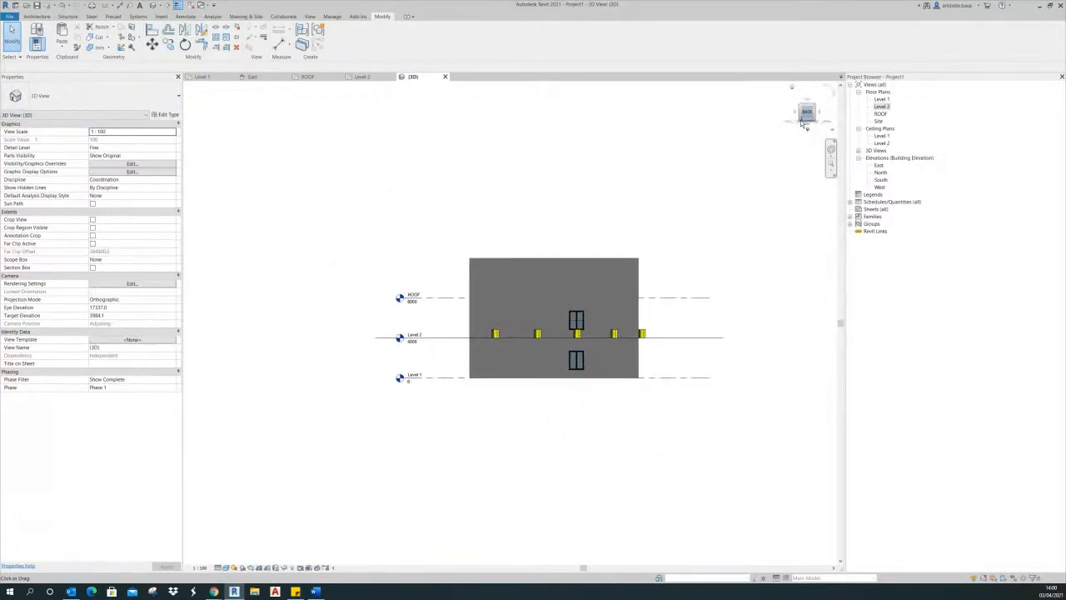
pyautogui.scroll(2, 613, 291)
pyautogui.moveTo(614, 291); pyautogui.dragTo(745, 258, button='middle')
pyautogui.scroll(1, 690, 267)
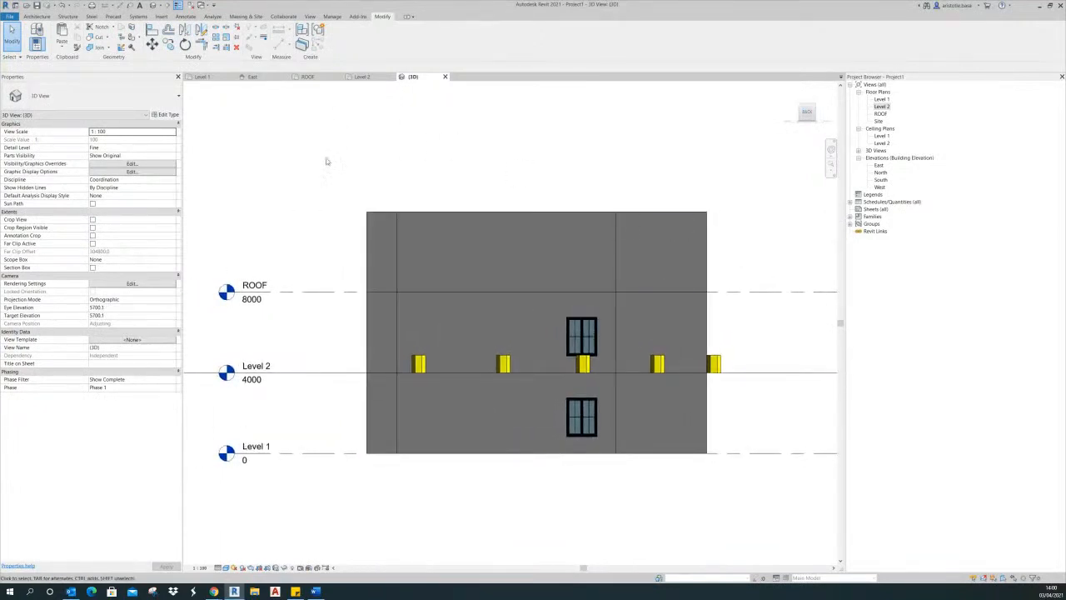
pyautogui.moveTo(505, 268); pyautogui.dragTo(725, 310)
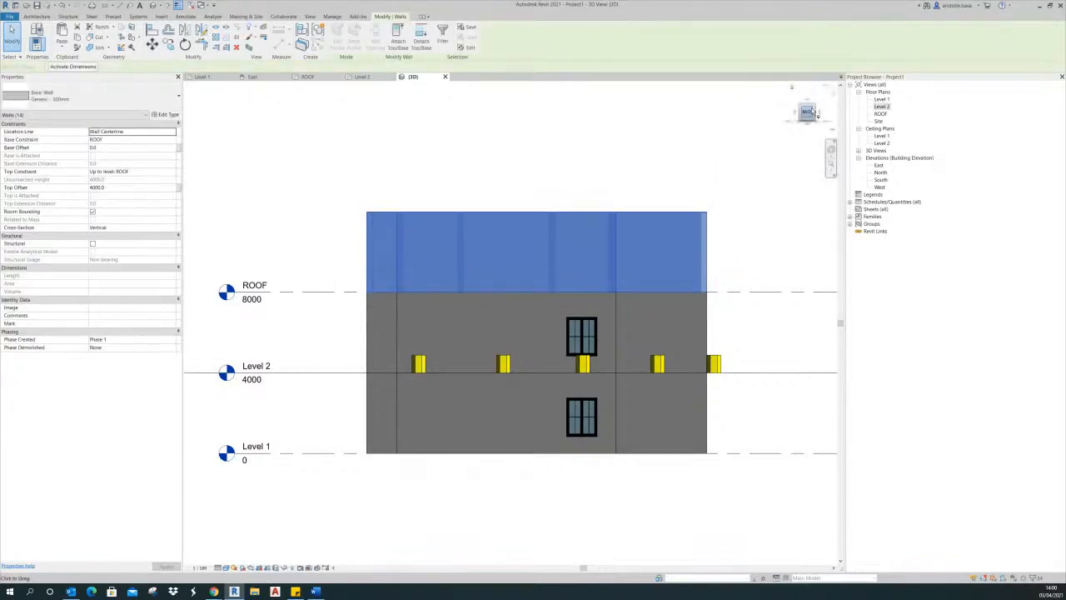
pyautogui.click(818, 112)
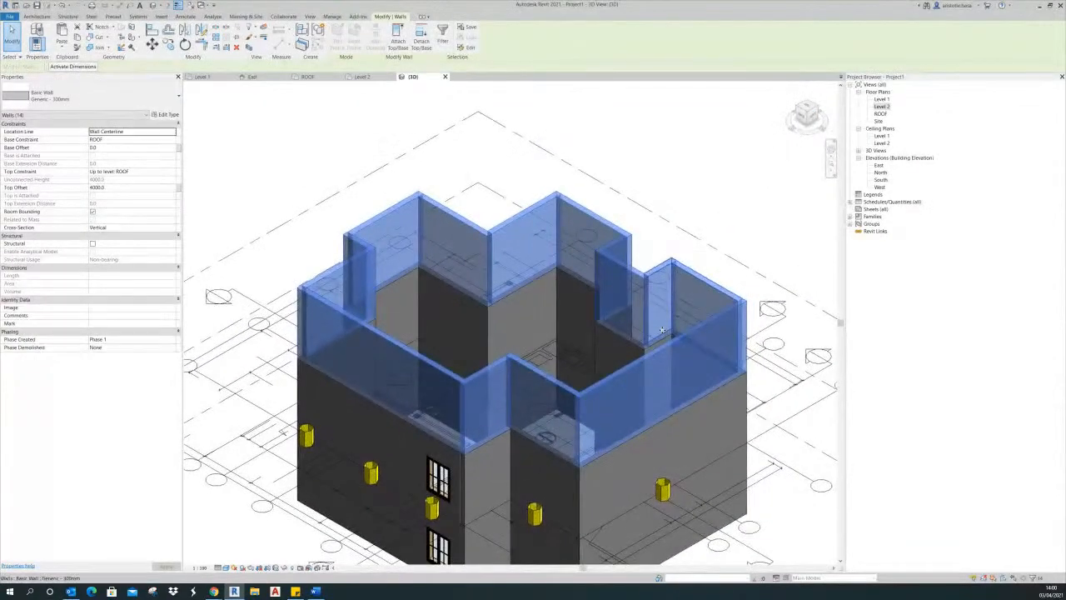
pyautogui.scroll(5, 711, 382)
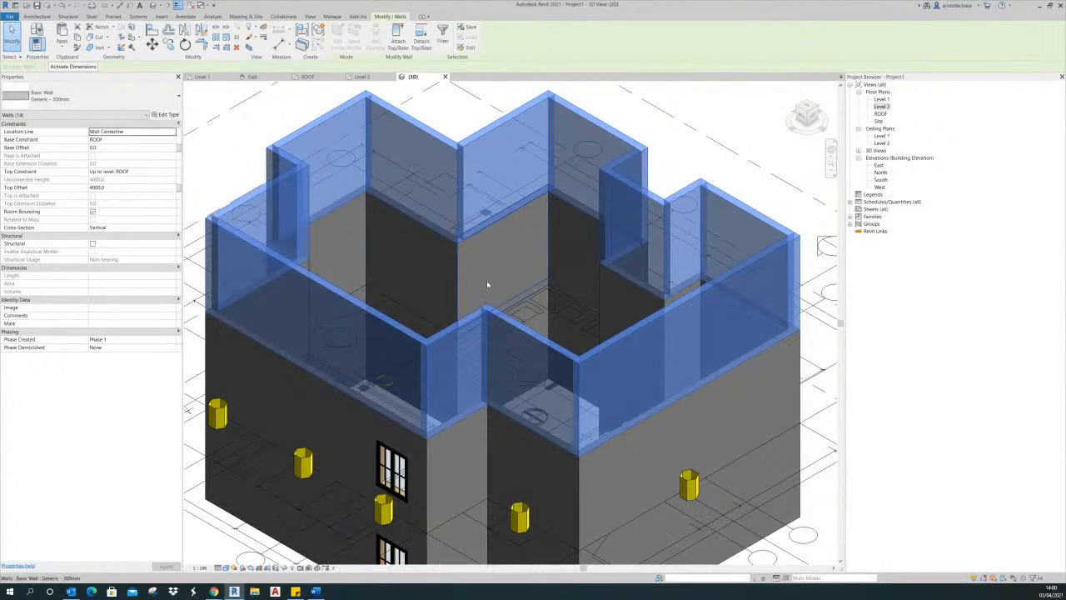
pyautogui.press('Escape')
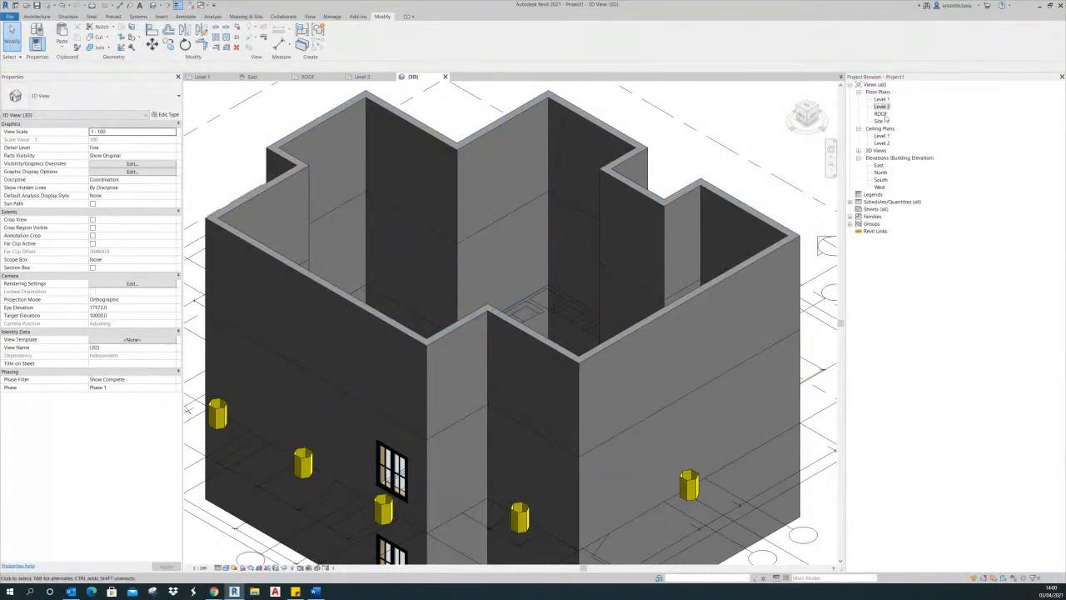
# - Select all instances of the 300 mm generic wall visible in the ROOF floor plan and show the selection in 3D
pyautogui.click(881, 113)
pyautogui.doubleClick(881, 113)
pyautogui.scroll(2, 483, 333)
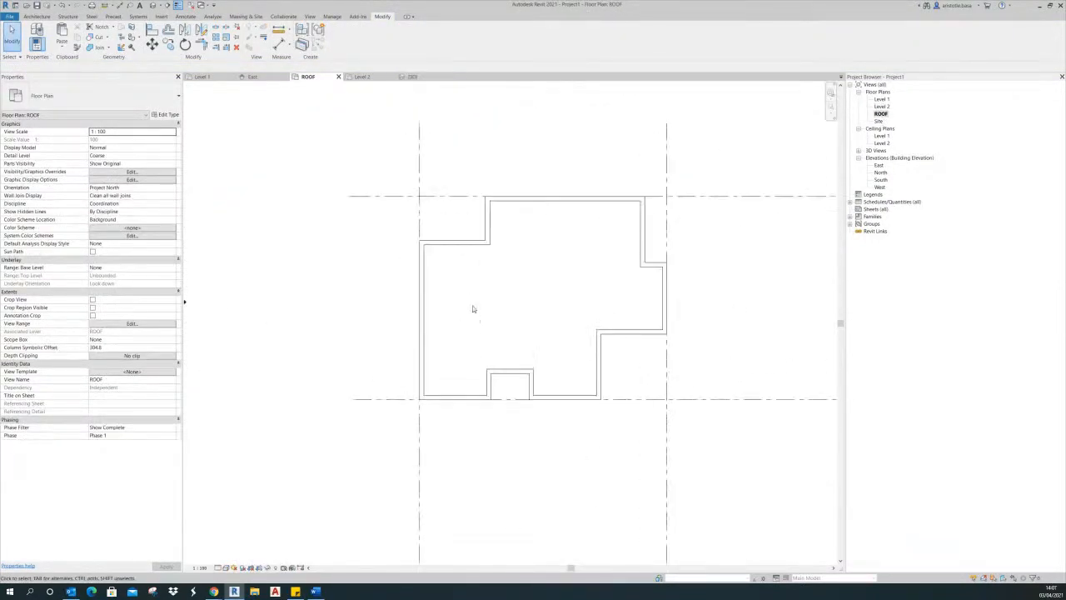
pyautogui.click(462, 243)
pyautogui.rightClick(468, 244)
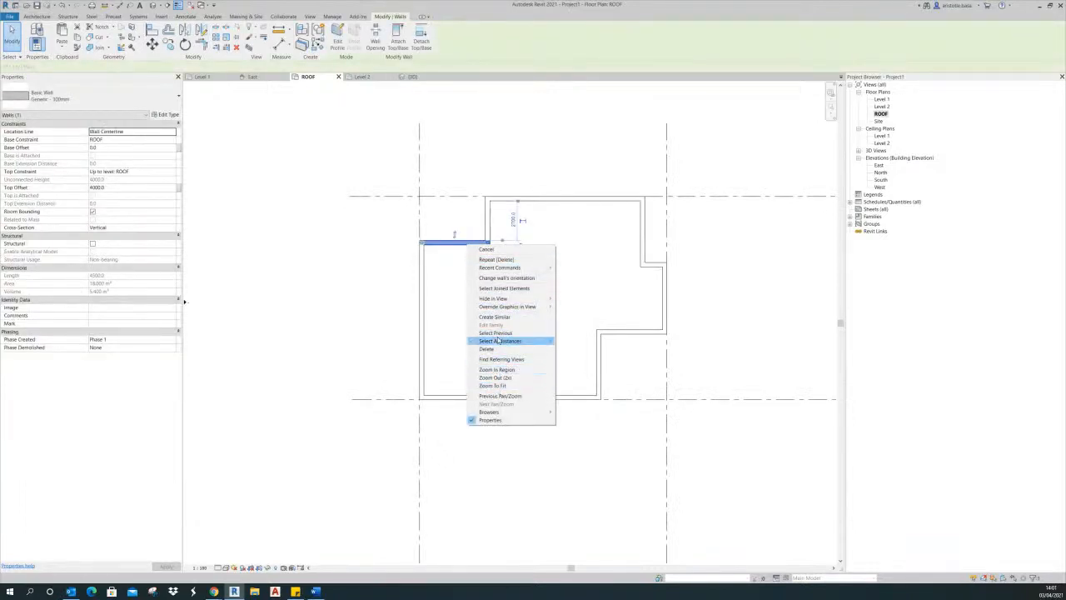
pyautogui.moveTo(516, 347)
pyautogui.click(583, 342)
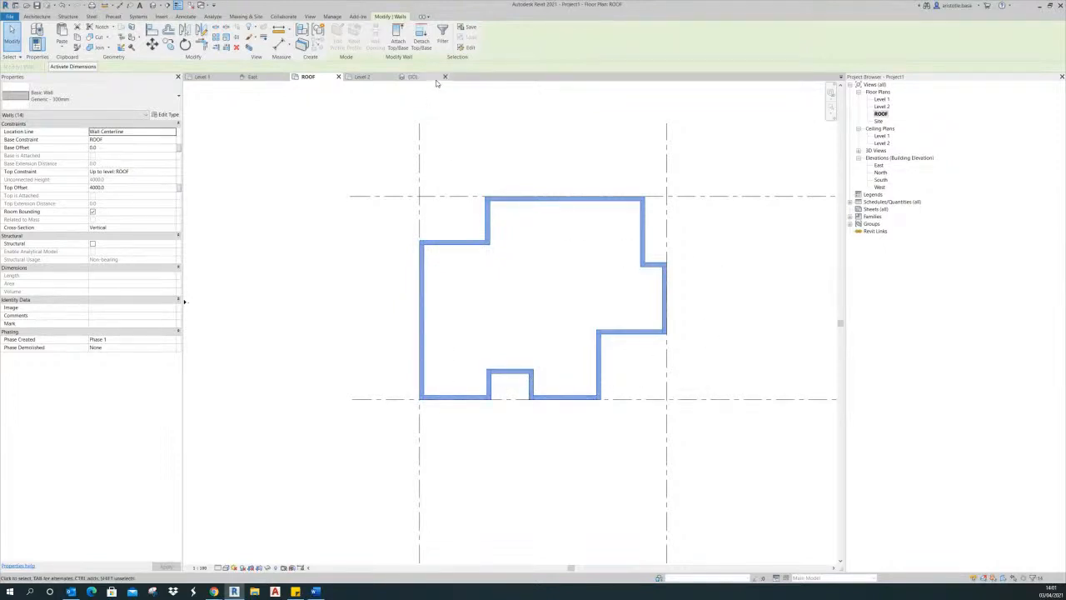
pyautogui.click(423, 76)
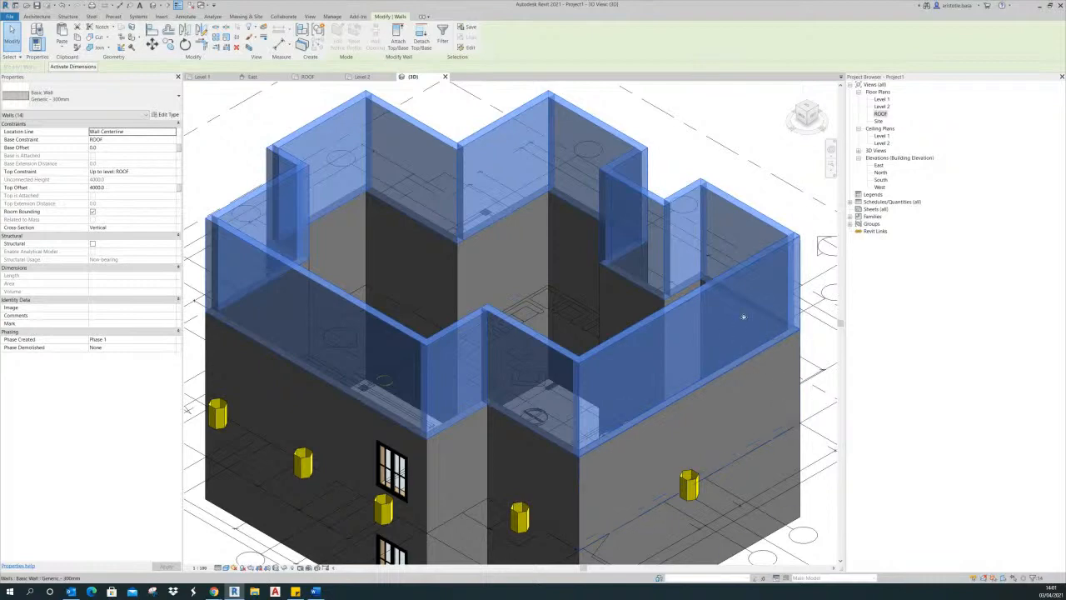
# - Tile the open views and close Level 1, Level 2 and East, leaving only the 3D view and ROOF plan
pyautogui.keyDown('shift'); pyautogui.moveTo(743, 317); pyautogui.dragTo(783, 330, button='middle'); pyautogui.keyUp('shift')
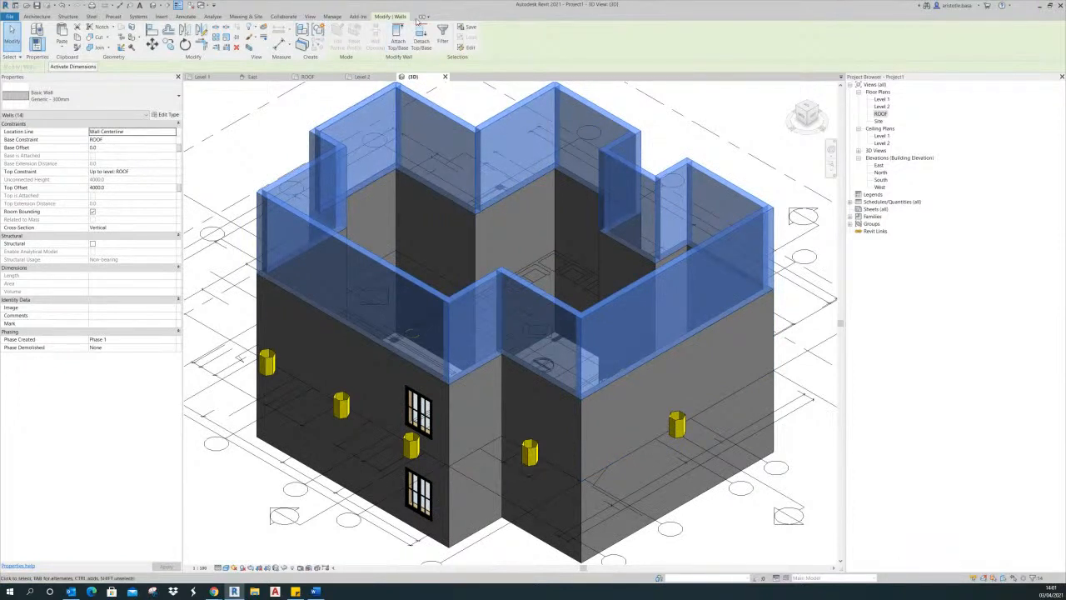
pyautogui.click(309, 16)
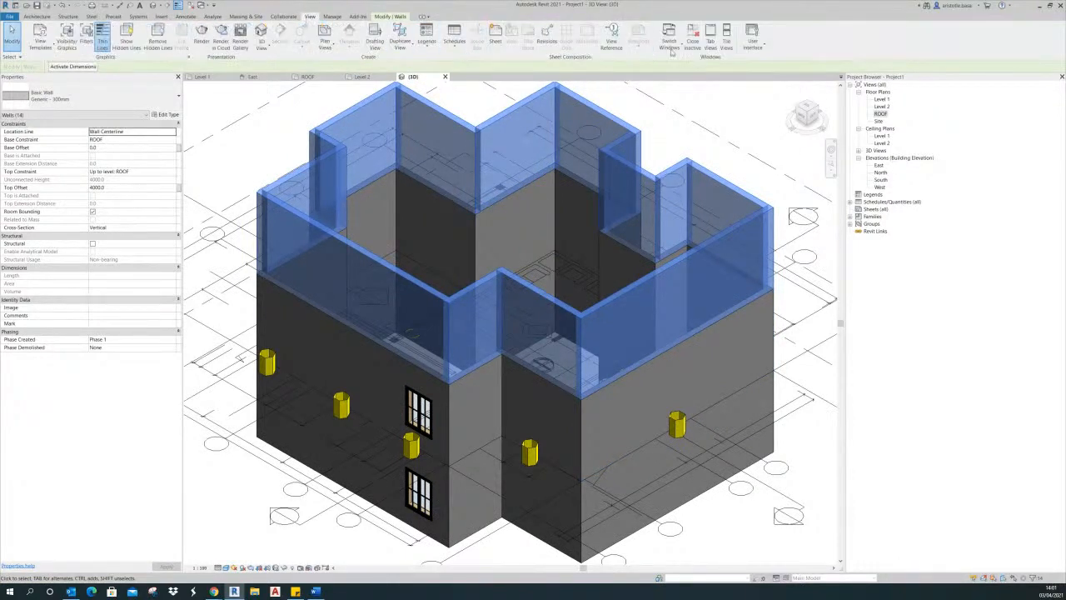
pyautogui.click(726, 47)
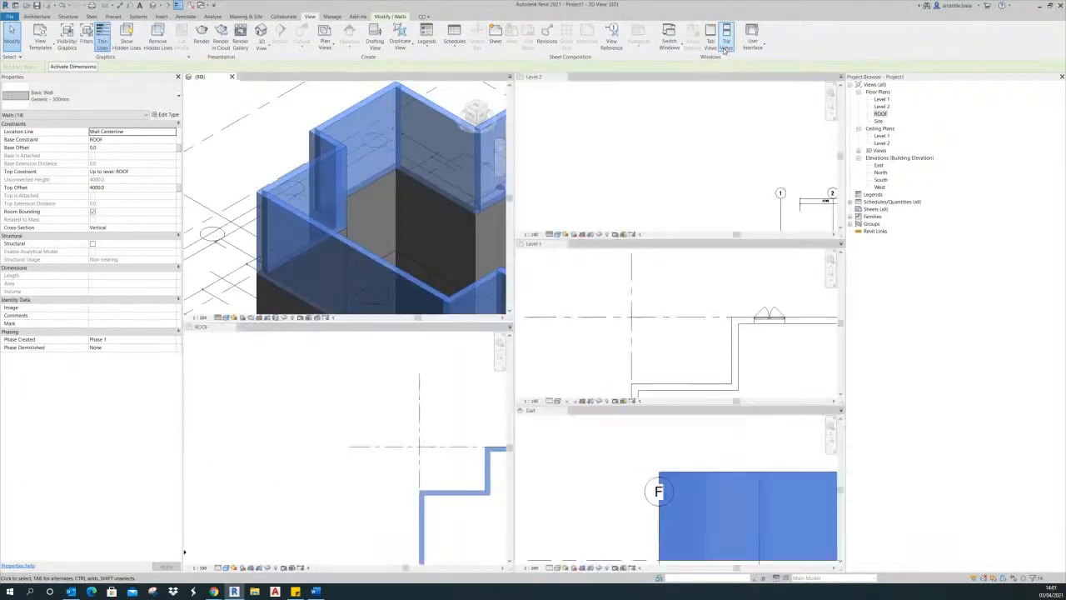
pyautogui.click(564, 246)
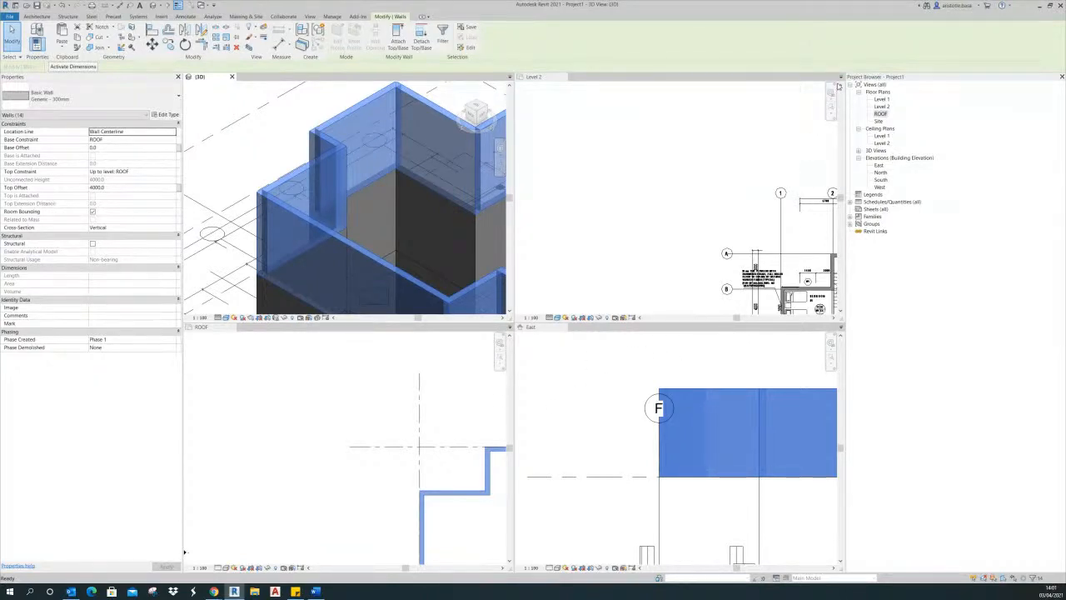
pyautogui.click(564, 77)
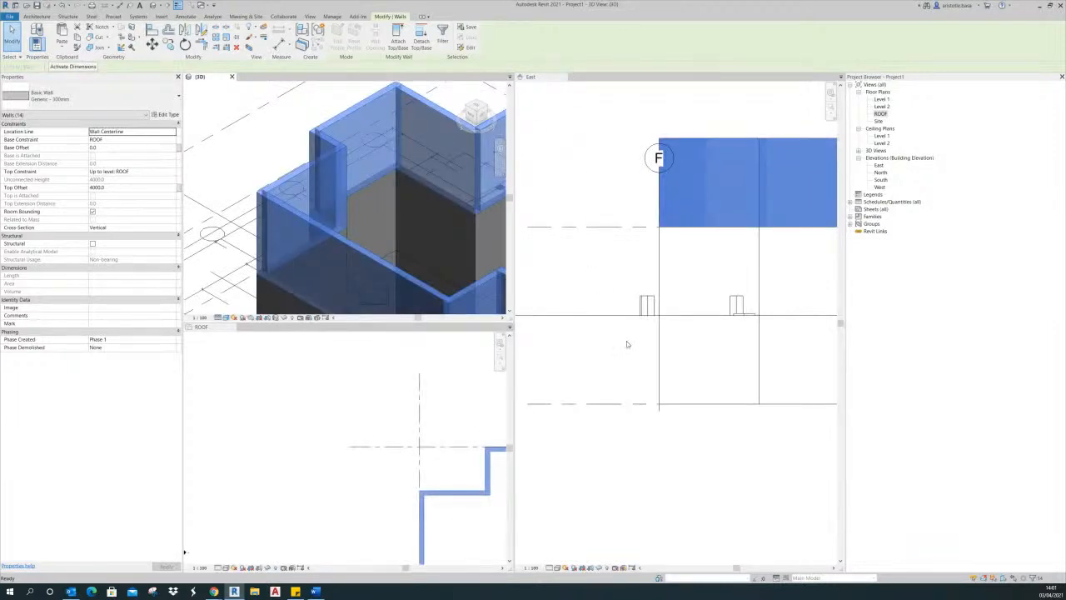
pyautogui.click(631, 396)
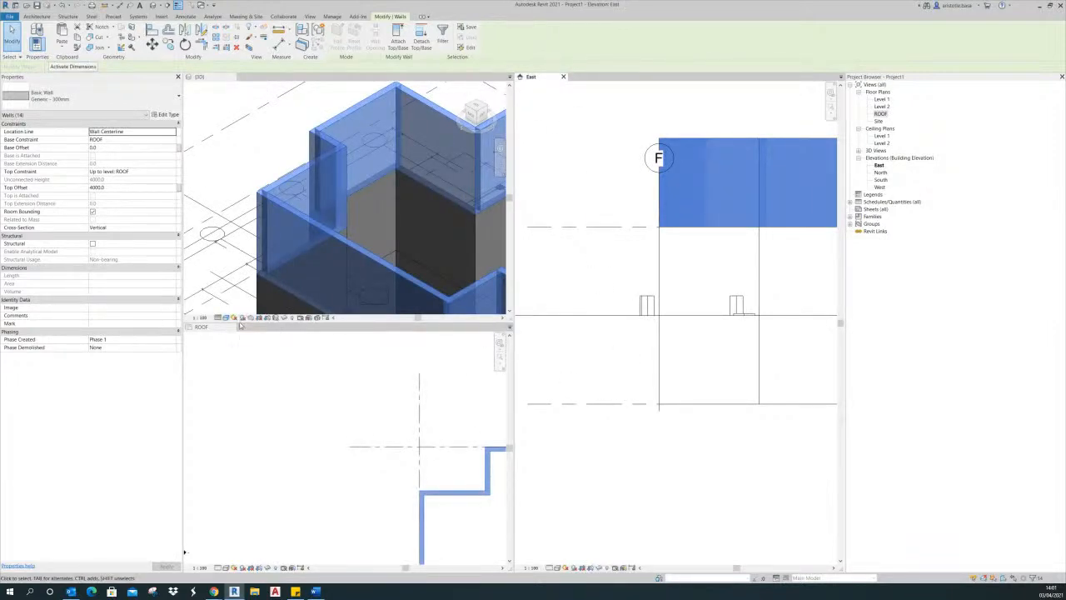
pyautogui.click(563, 77)
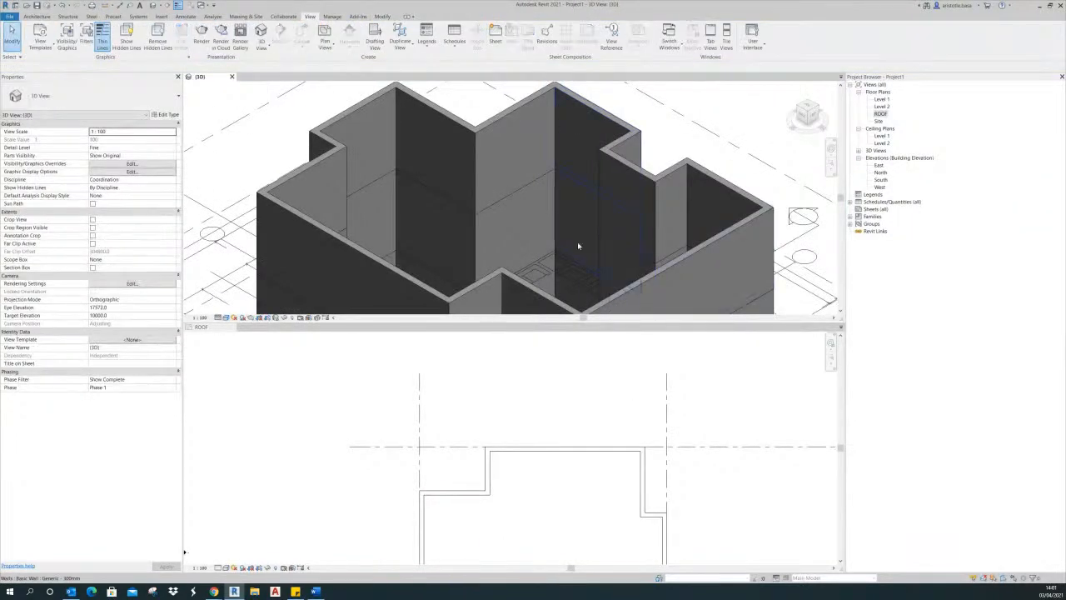
pyautogui.scroll(-3, 570, 244)
pyautogui.scroll(-2, 570, 244)
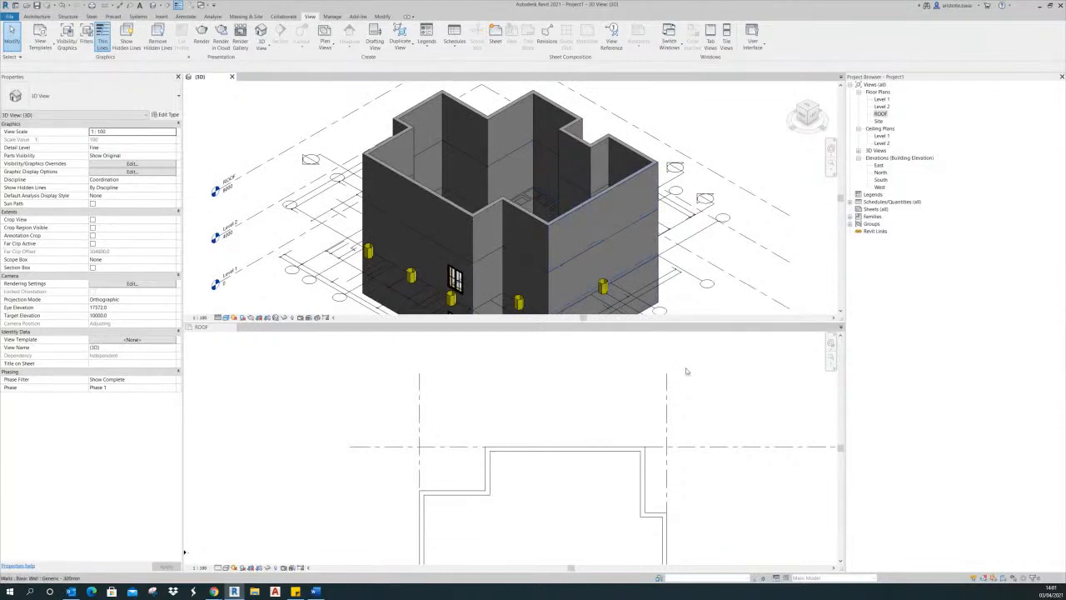
# - Select all instances of the 300 mm generic wall visible in the tiled ROOF floor plan
pyautogui.click(711, 415)
pyautogui.moveTo(711, 414); pyautogui.dragTo(678, 340, button='middle')
pyautogui.moveTo(685, 431); pyautogui.dragTo(693, 403, button='middle')
pyautogui.click(569, 344)
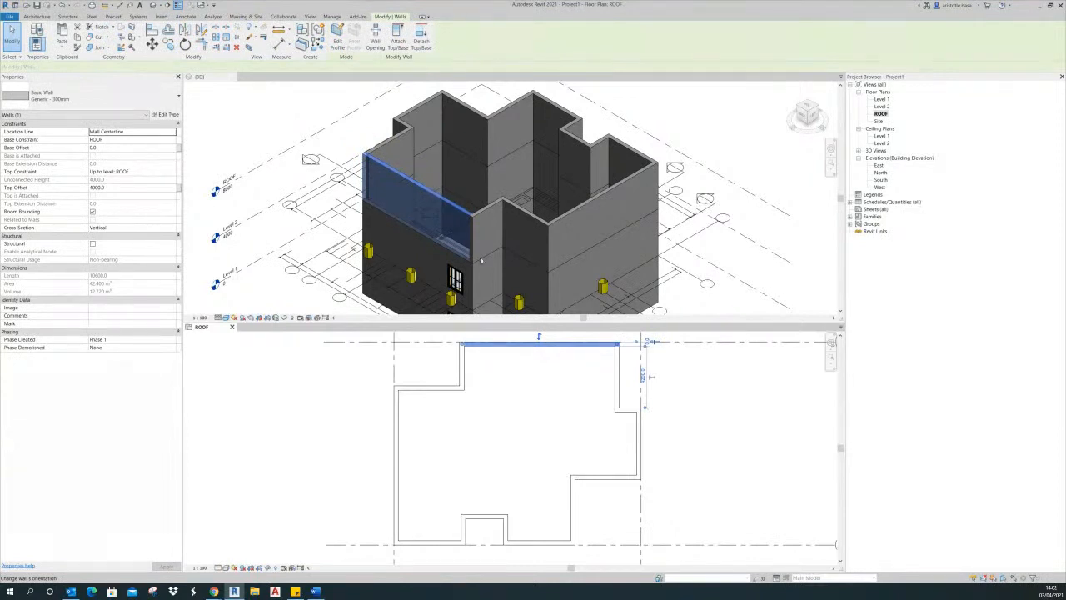
pyautogui.rightClick(567, 345)
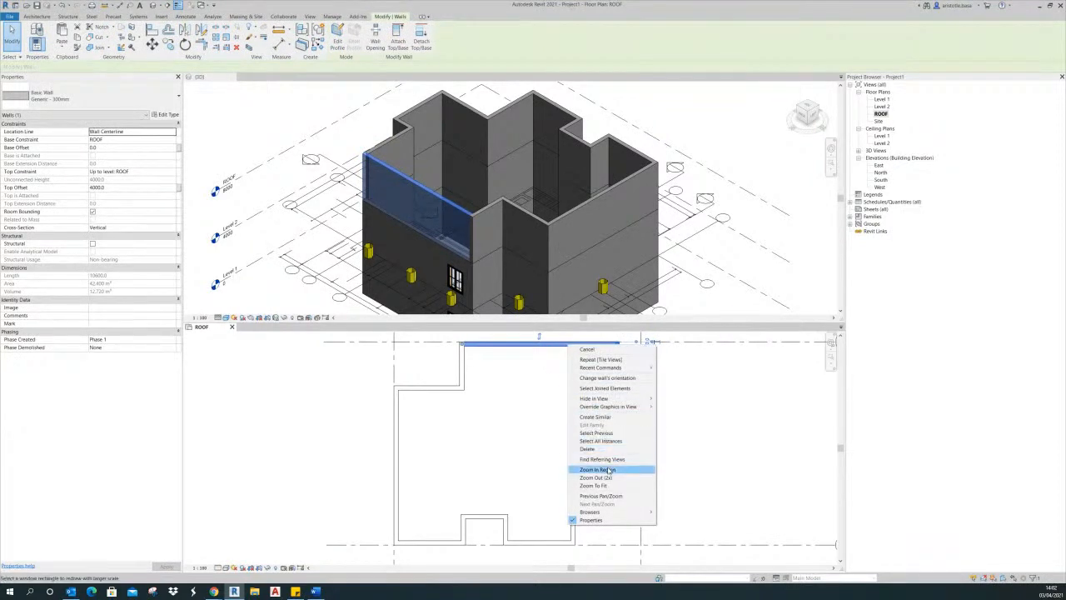
pyautogui.moveTo(633, 442)
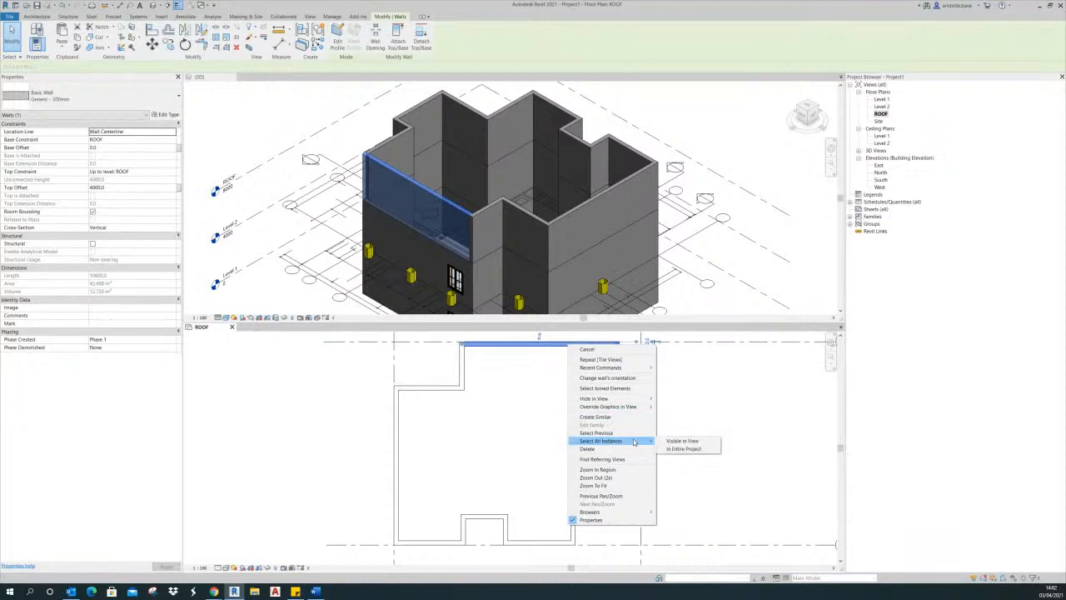
pyautogui.click(697, 442)
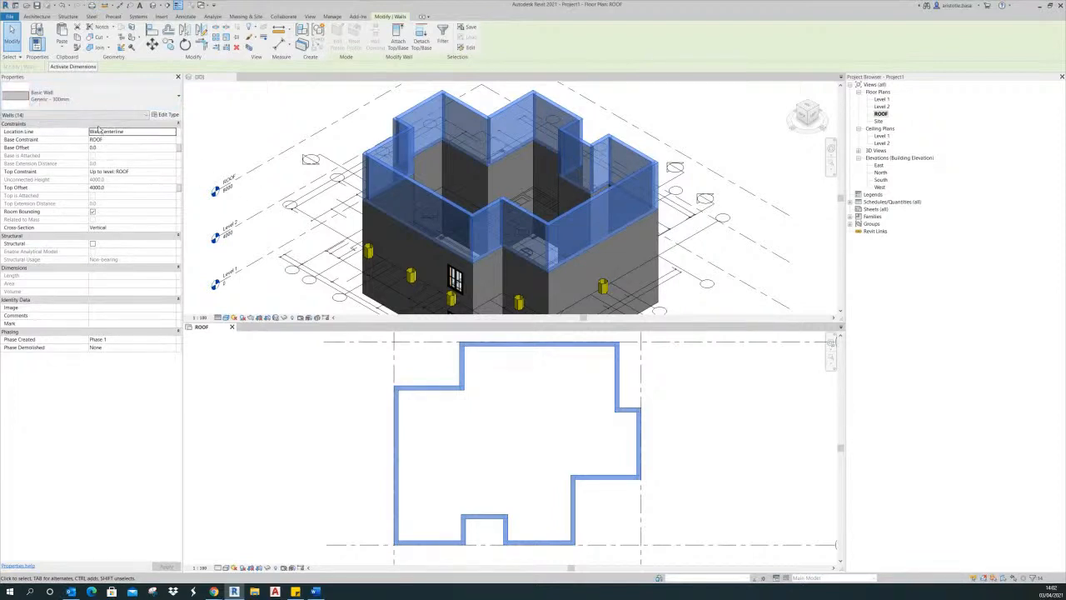
# - Set the top offset of the selected ROOF-level walls to 1100 mm and clear the selection
pyautogui.click(119, 188)
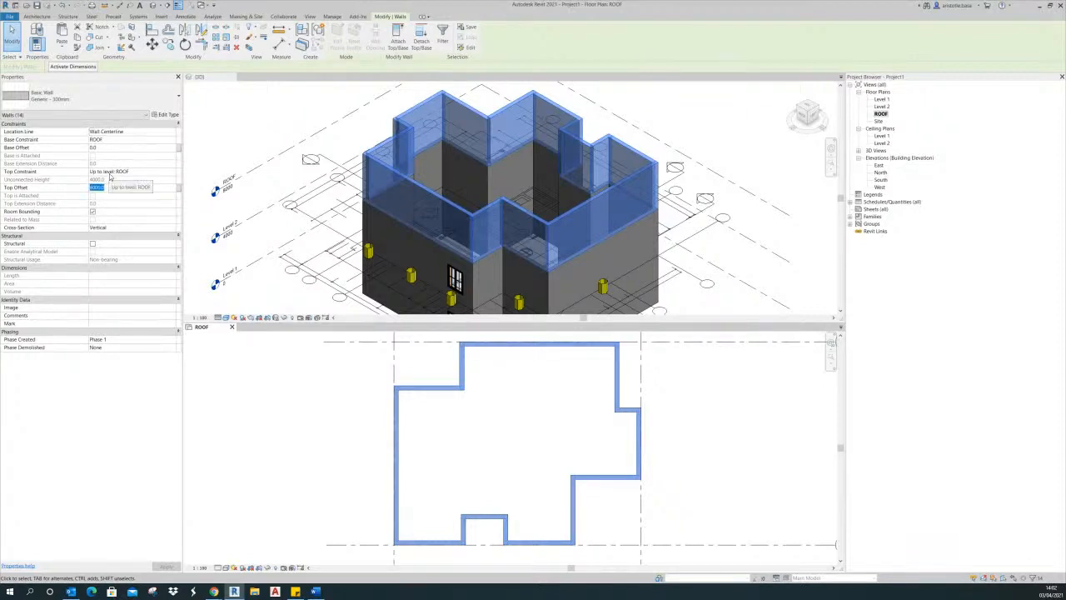
pyautogui.write('1 : 10')
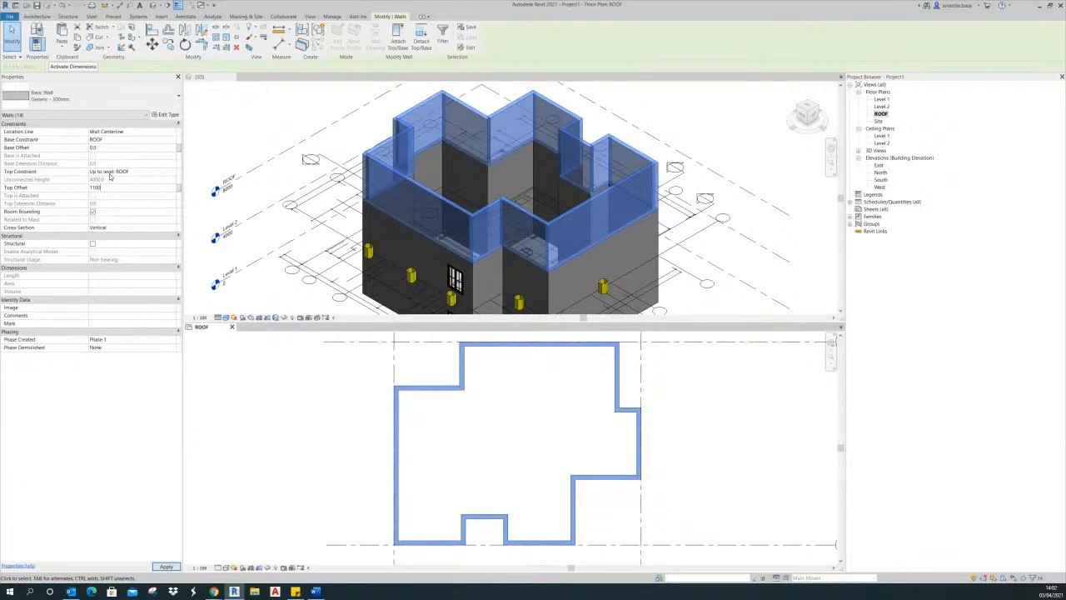
pyautogui.write('0')
pyautogui.click(304, 411)
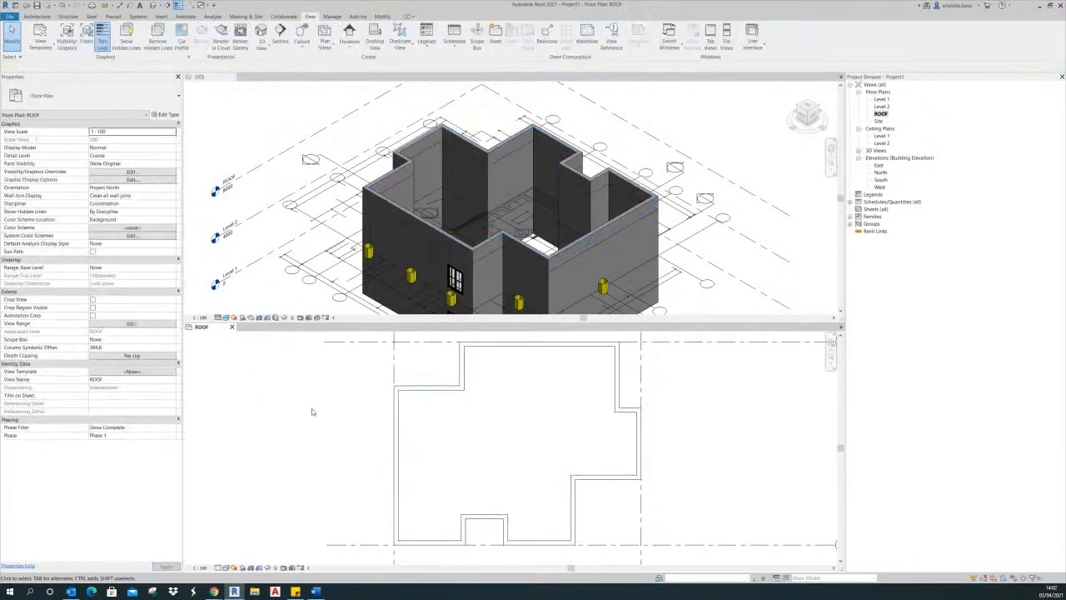
# - Inspect a short parapet wall in the 3D view and the ROOF plan, and clear the selection
pyautogui.scroll(3, 481, 250)
pyautogui.scroll(-2, 484, 246)
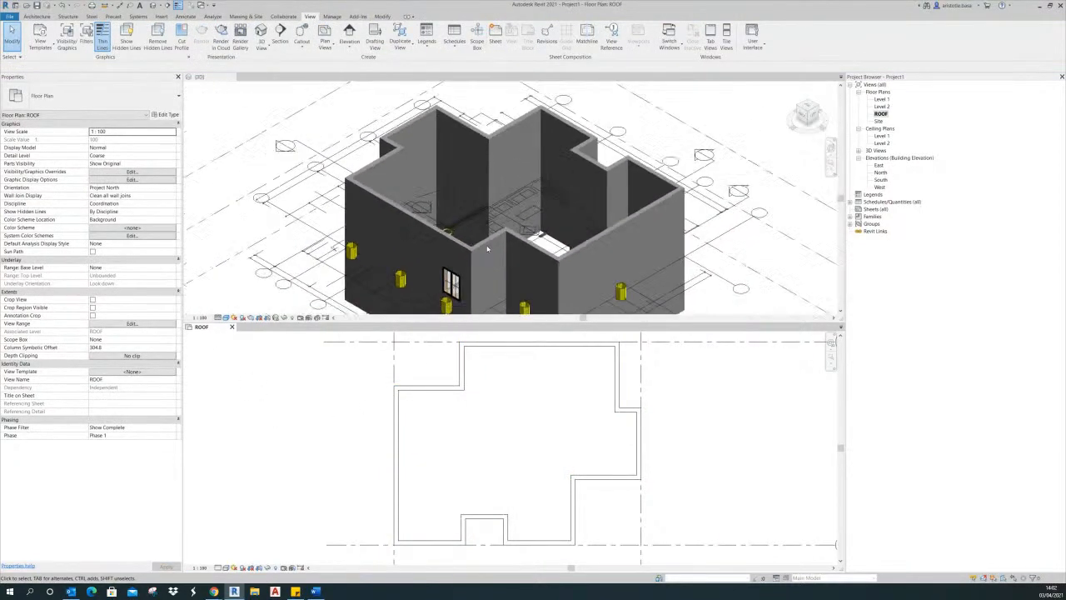
pyautogui.click(491, 244)
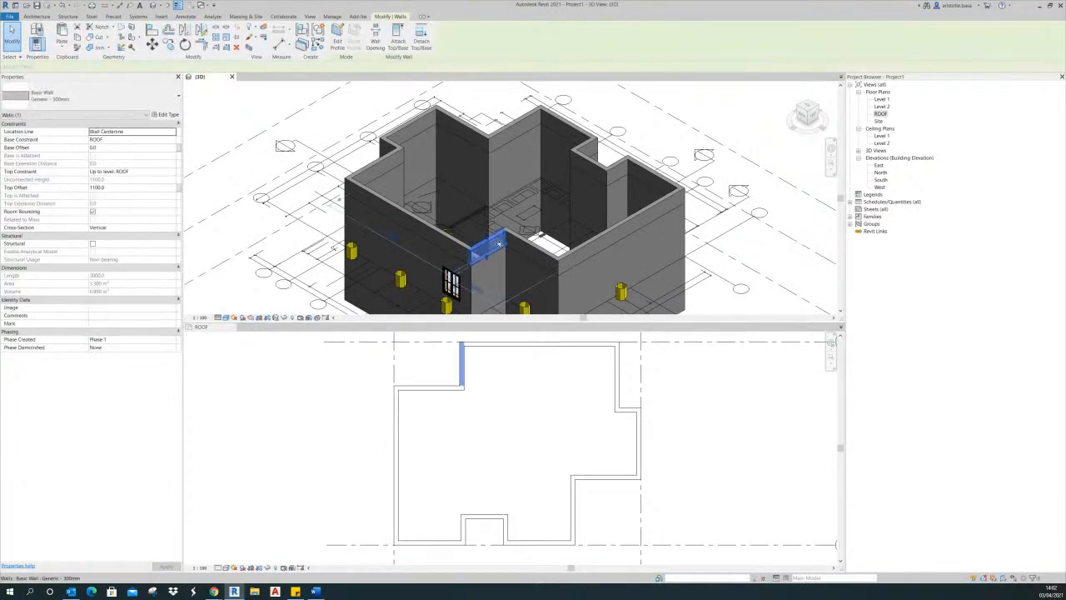
pyautogui.click(581, 379)
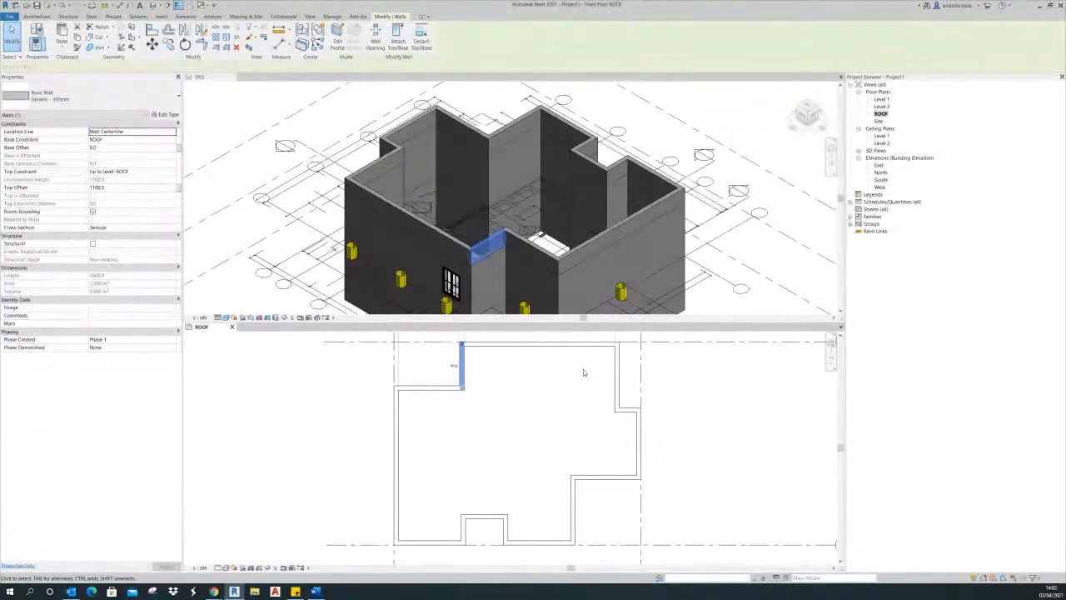
pyautogui.click(582, 373)
pyautogui.moveTo(547, 374)
pyautogui.mouseDown(button='middle')
pyautogui.moveTo(531, 363)
pyautogui.moveTo(531, 375)
pyautogui.mouseUp(button='middle')
pyautogui.scroll(-2, 530, 388)
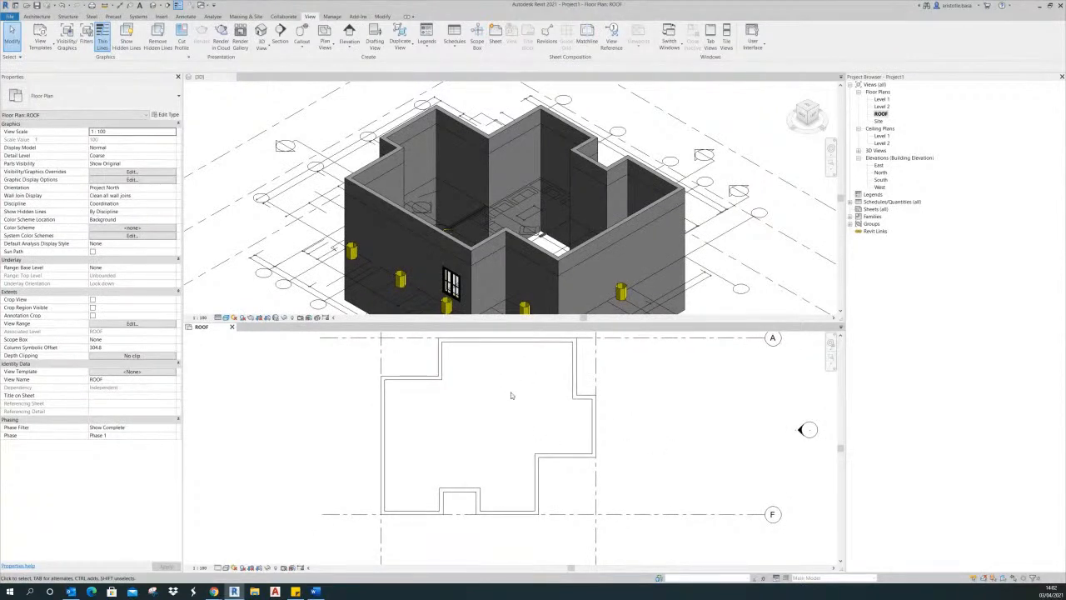
pyautogui.moveTo(660, 414); pyautogui.dragTo(656, 421, button='middle')
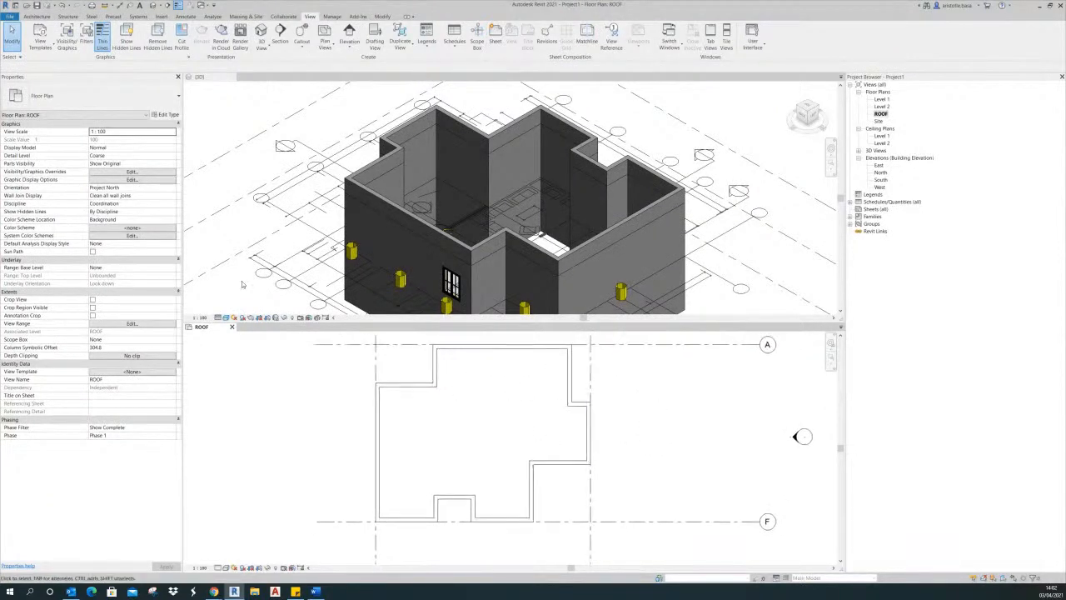
# - Start a roof by footprint on the ROOF level and pick the inner faces of all perimeter walls as its closed boundary
pyautogui.click(36, 16)
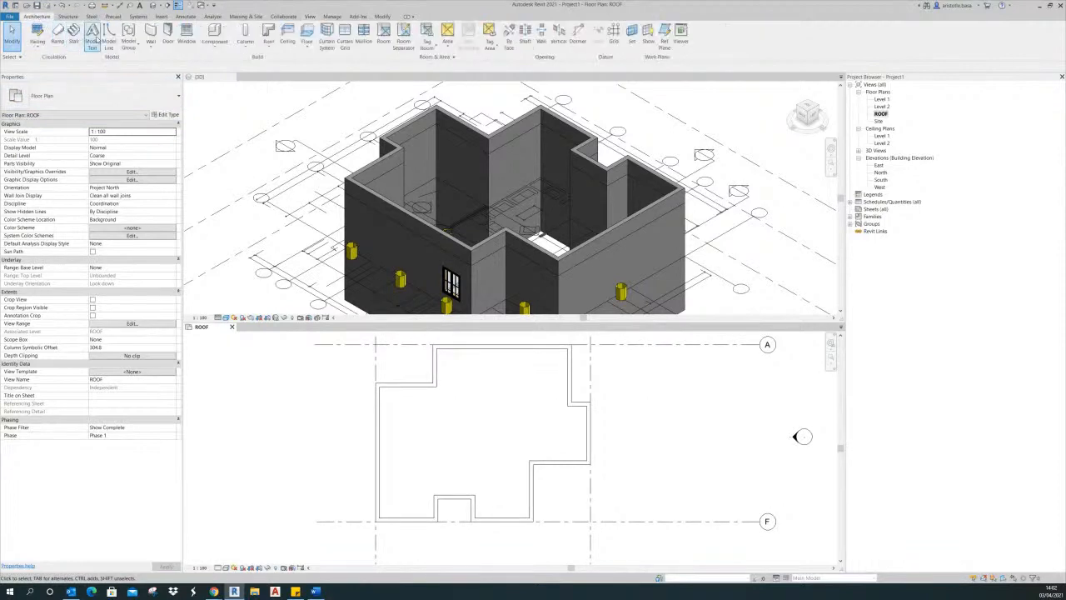
pyautogui.click(269, 47)
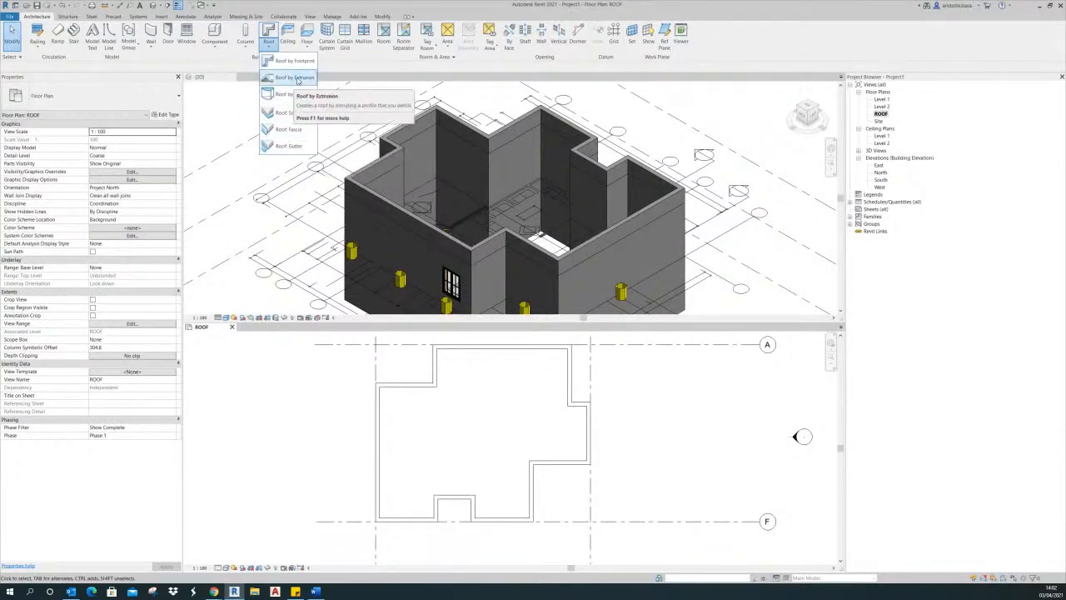
pyautogui.click(298, 62)
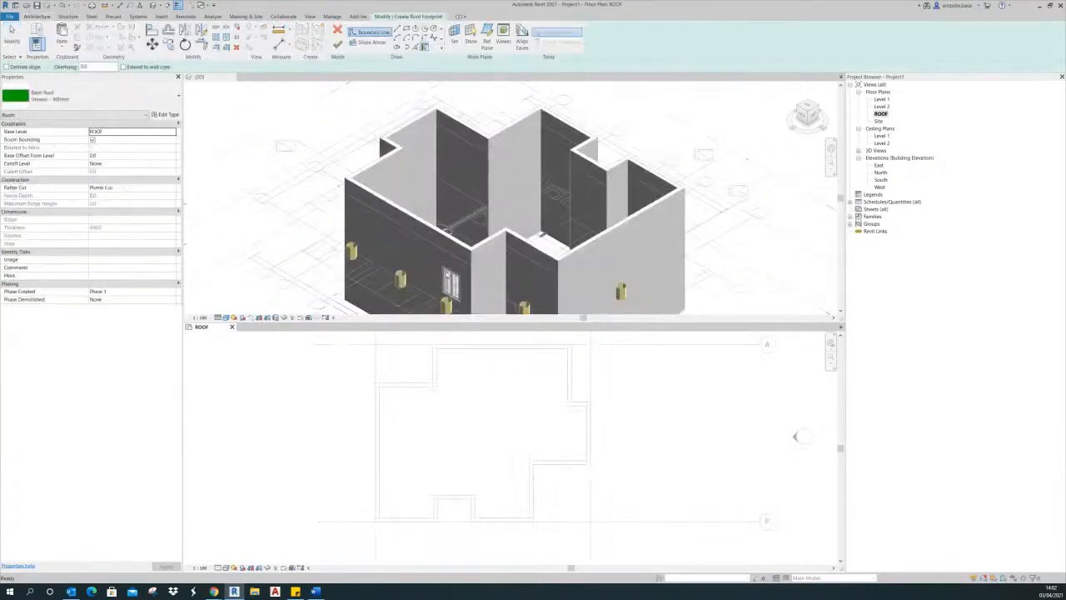
pyautogui.click(424, 49)
pyautogui.click(450, 349)
pyautogui.click(436, 373)
pyautogui.click(420, 387)
pyautogui.click(381, 435)
pyautogui.click(412, 516)
pyautogui.click(434, 505)
pyautogui.click(454, 497)
pyautogui.click(475, 504)
pyautogui.click(504, 515)
pyautogui.click(533, 492)
pyautogui.click(554, 463)
pyautogui.click(587, 434)
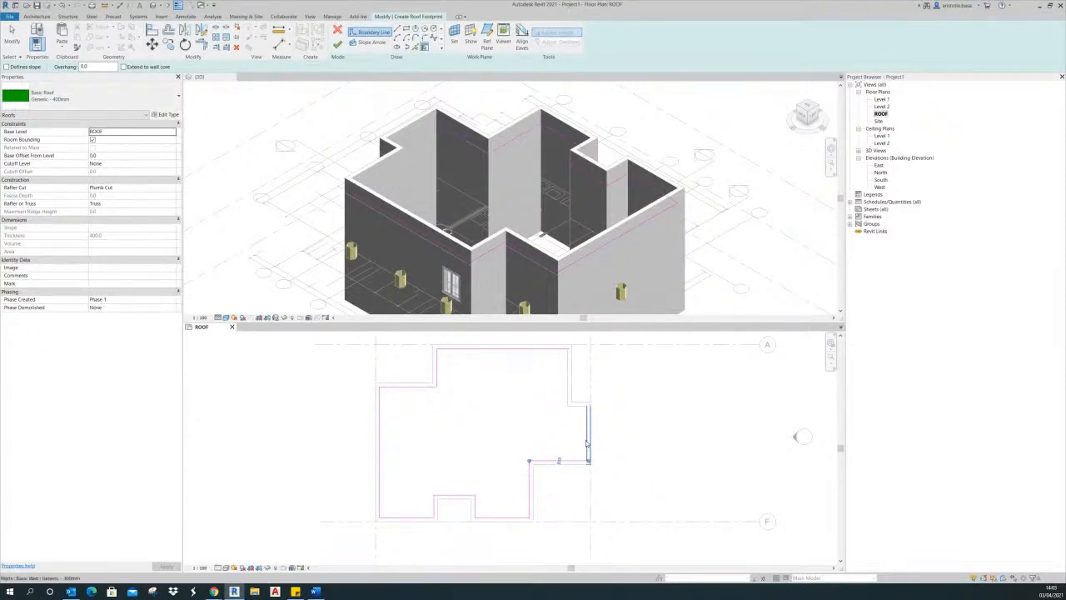
pyautogui.click(574, 407)
pyautogui.click(570, 398)
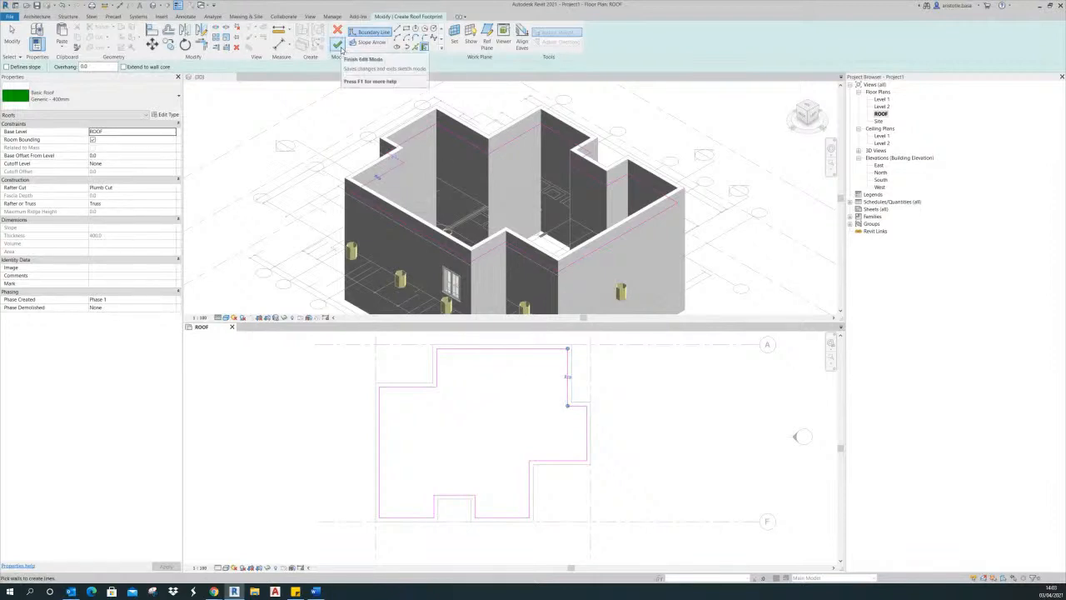
# - Change the roof type to Generic - 125mm and finish the roof footprint sketch
pyautogui.click(102, 105)
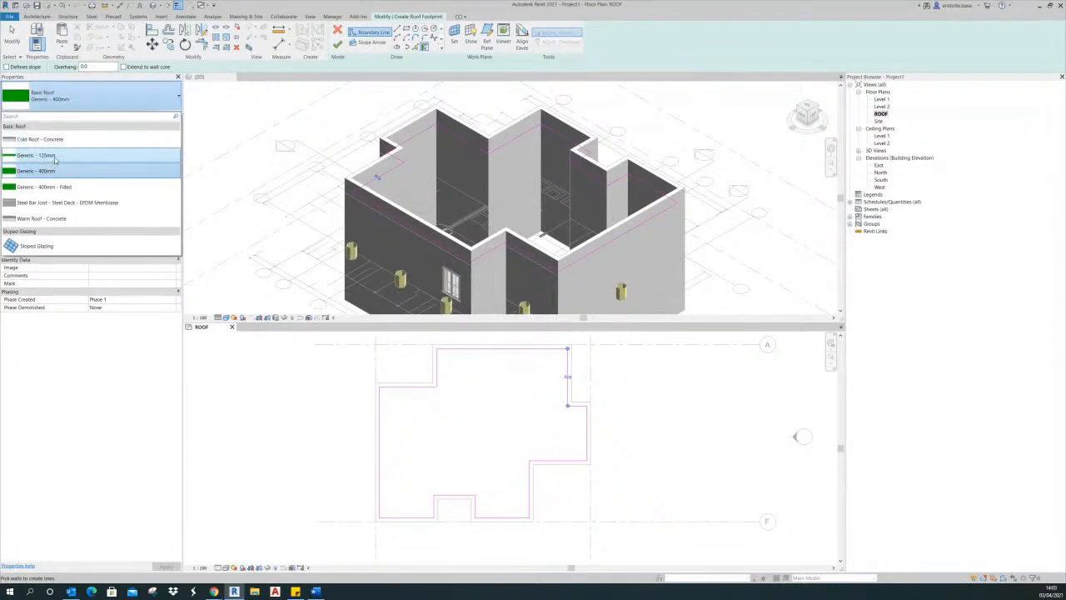
pyautogui.click(55, 157)
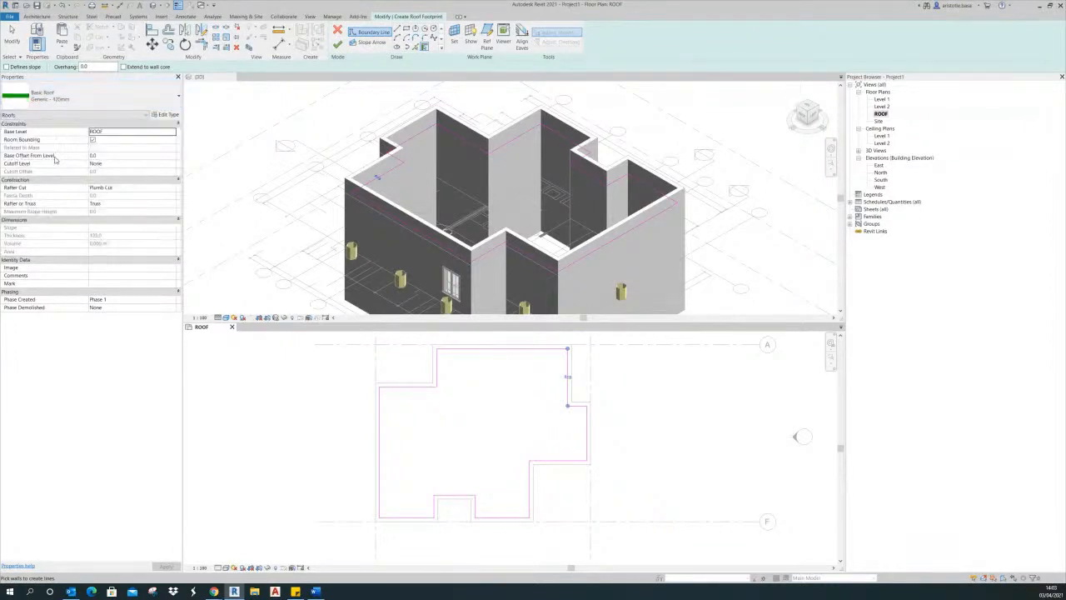
pyautogui.click(337, 44)
pyautogui.click(668, 439)
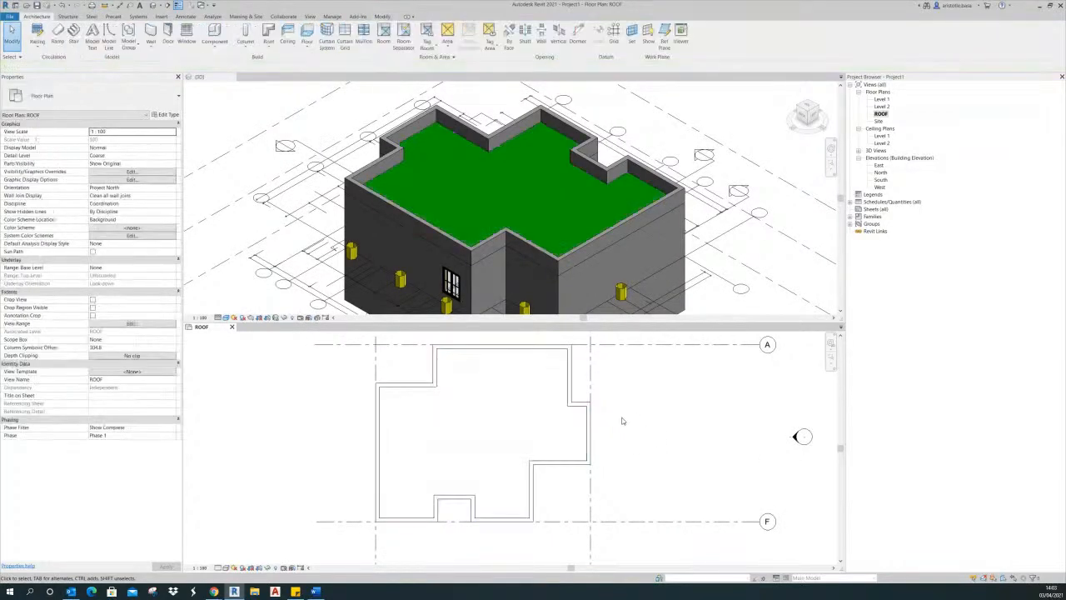
# - Select the new roof in the 3D view to check its extent and properties, and clear the selection
pyautogui.click(547, 134)
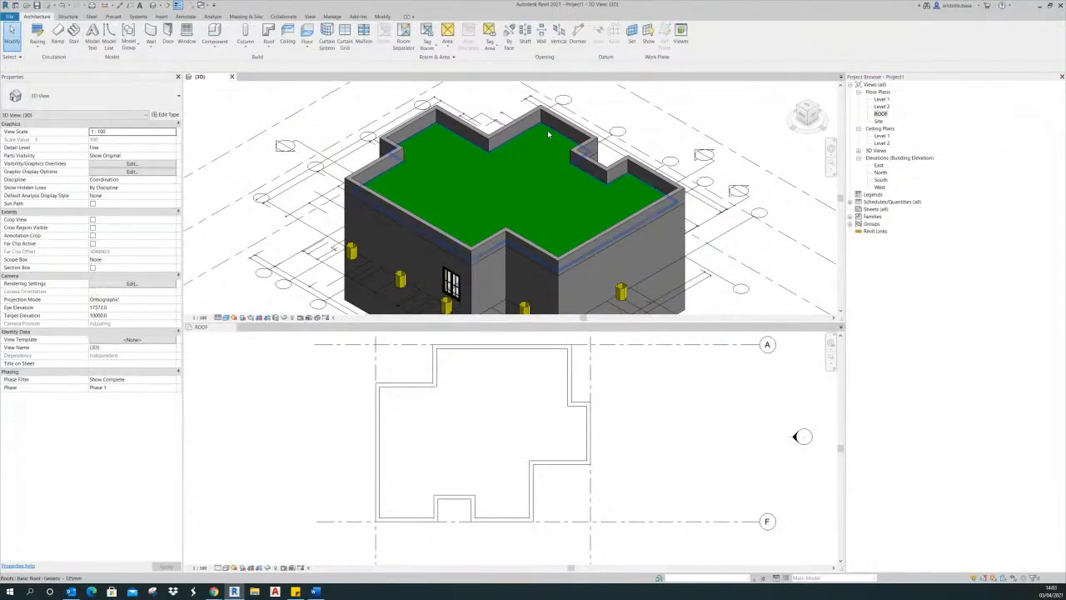
pyautogui.click(550, 136)
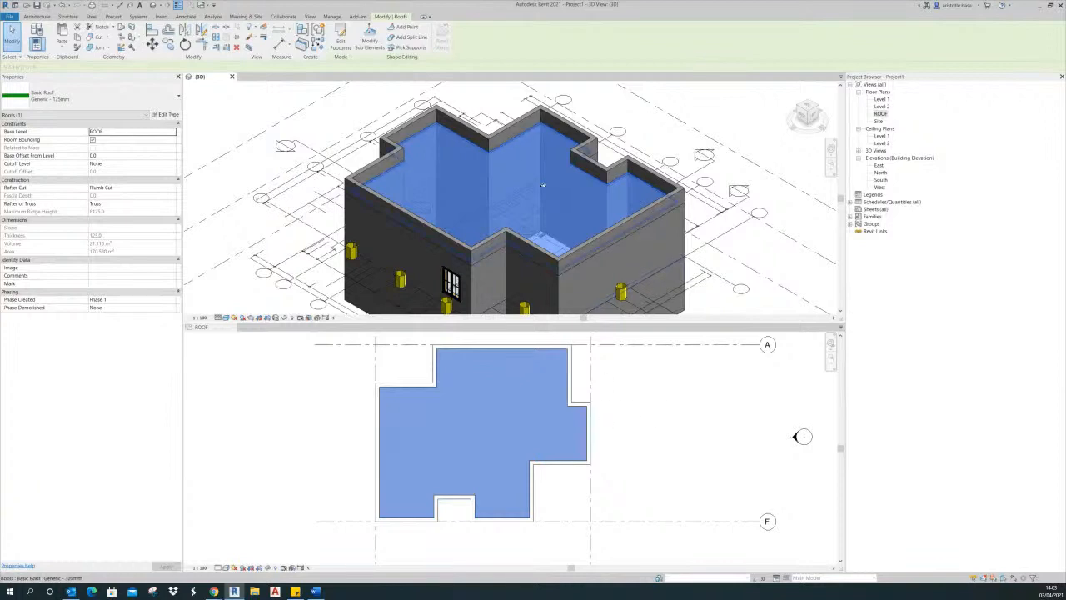
pyautogui.press('Escape')
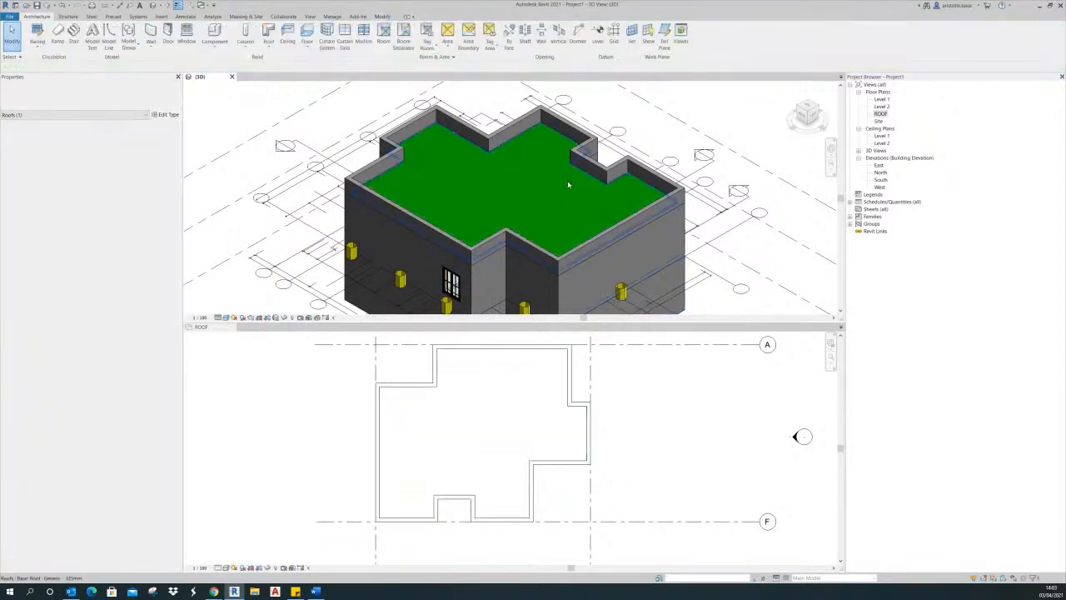
pyautogui.click(564, 144)
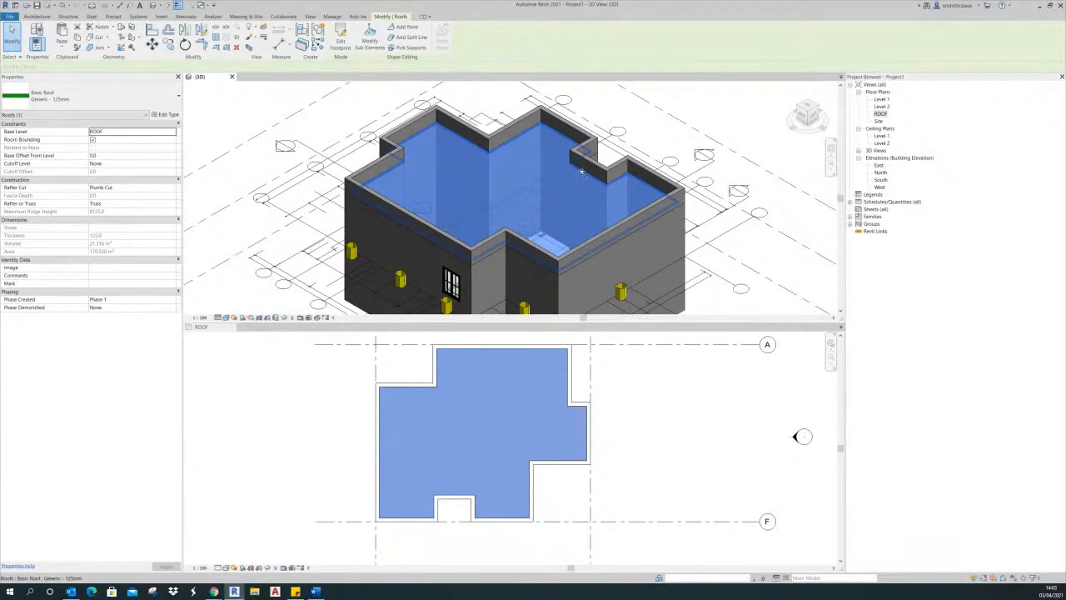
pyautogui.press('Escape')
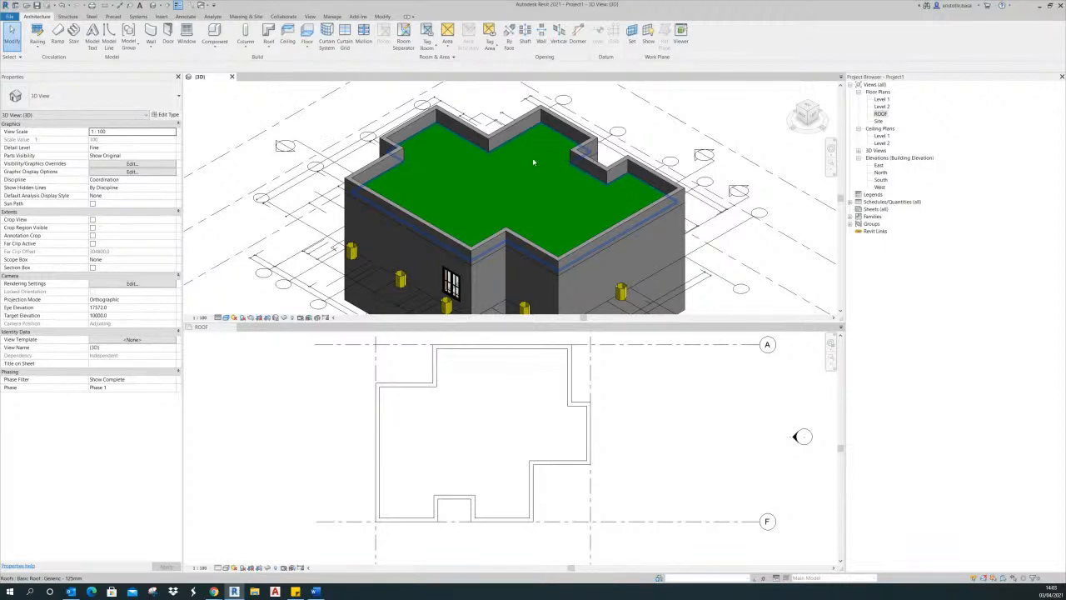
# - Open the Level 2 floor plan, and bring up the Level 1 floor plan as the active view
pyautogui.moveTo(764, 248); pyautogui.dragTo(744, 200, button='middle')
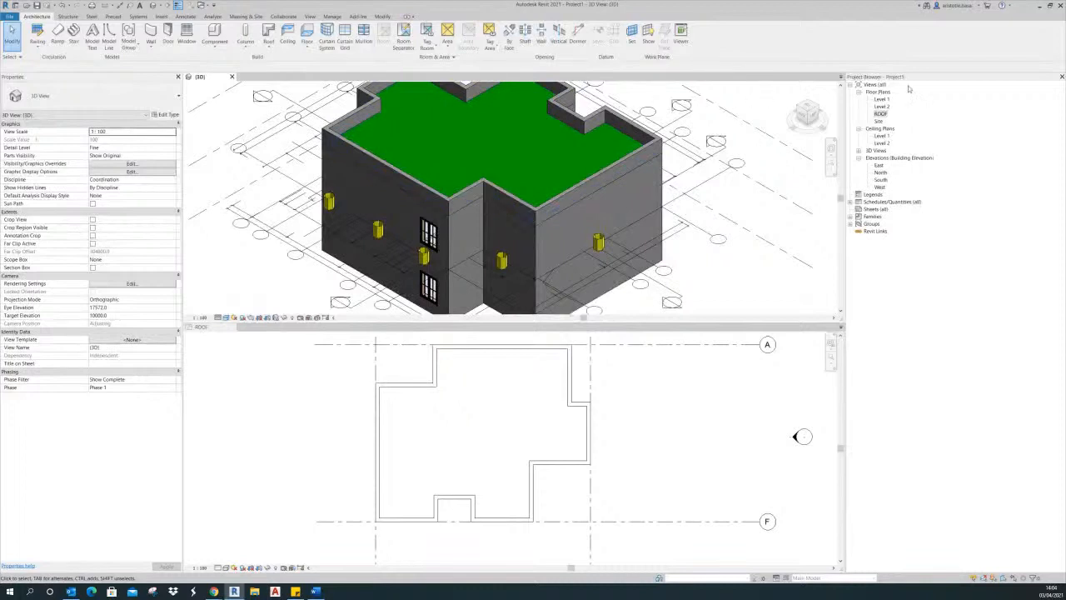
pyautogui.doubleClick(883, 106)
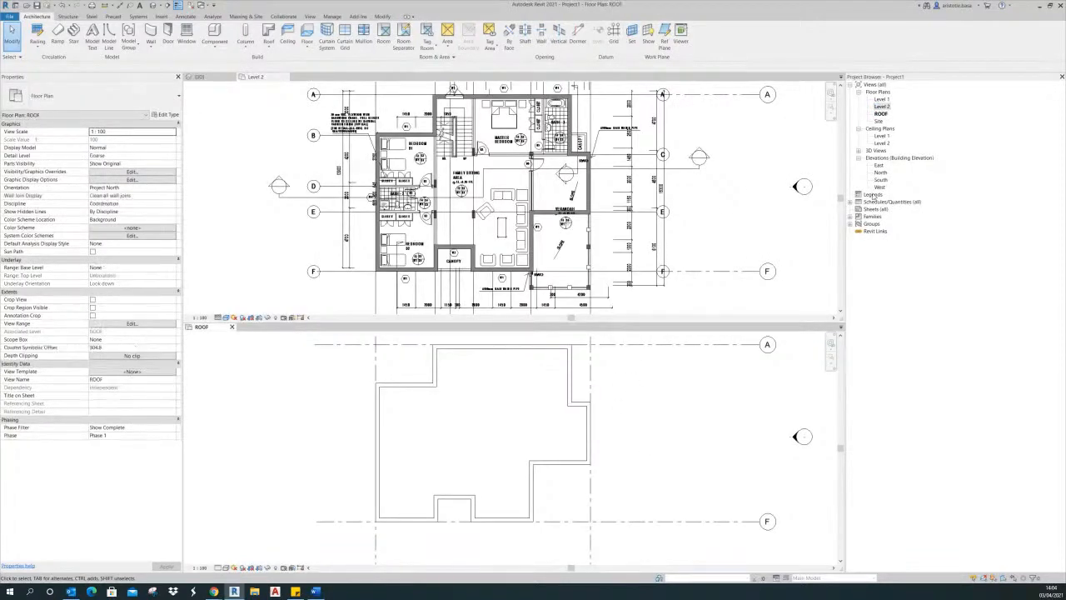
pyautogui.doubleClick(882, 99)
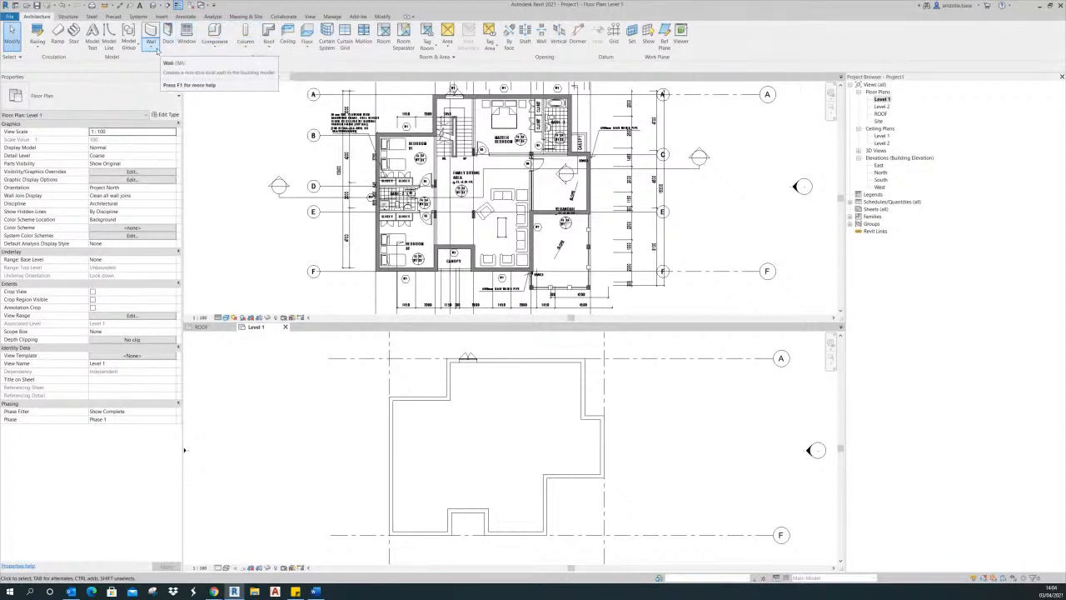
# - Start an architectural floor on Level 1 and choose the Insitu Concrete 225mm type
pyautogui.click(307, 50)
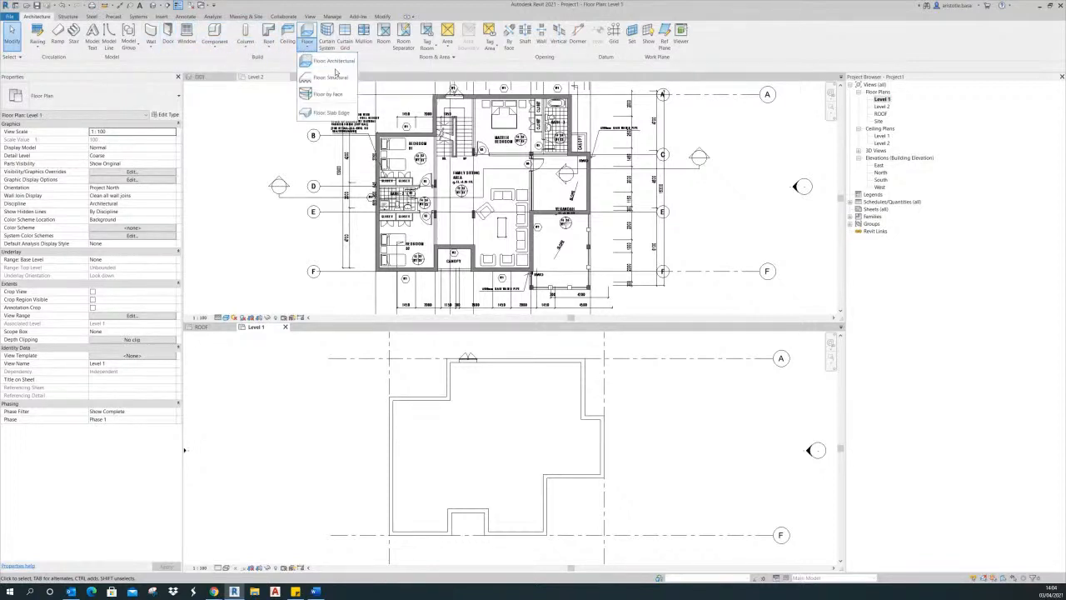
pyautogui.click(335, 70)
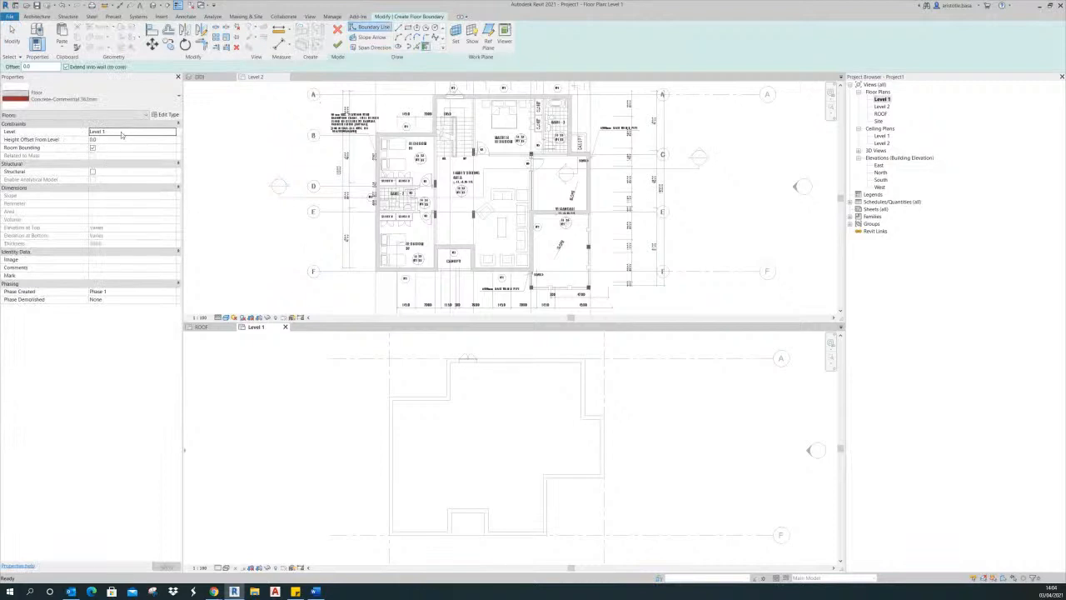
pyautogui.click(96, 96)
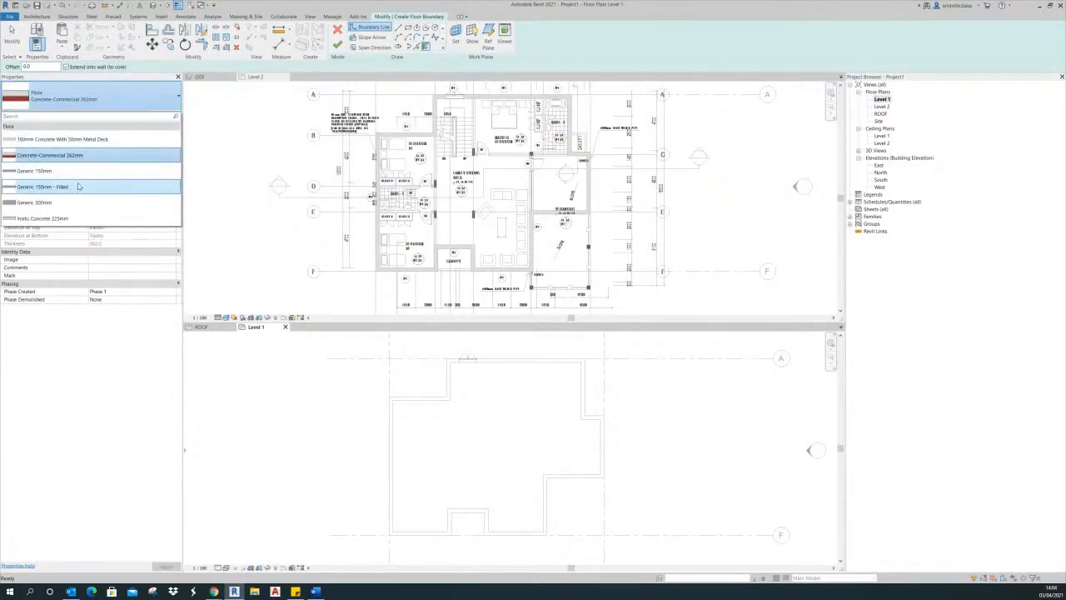
pyautogui.click(74, 218)
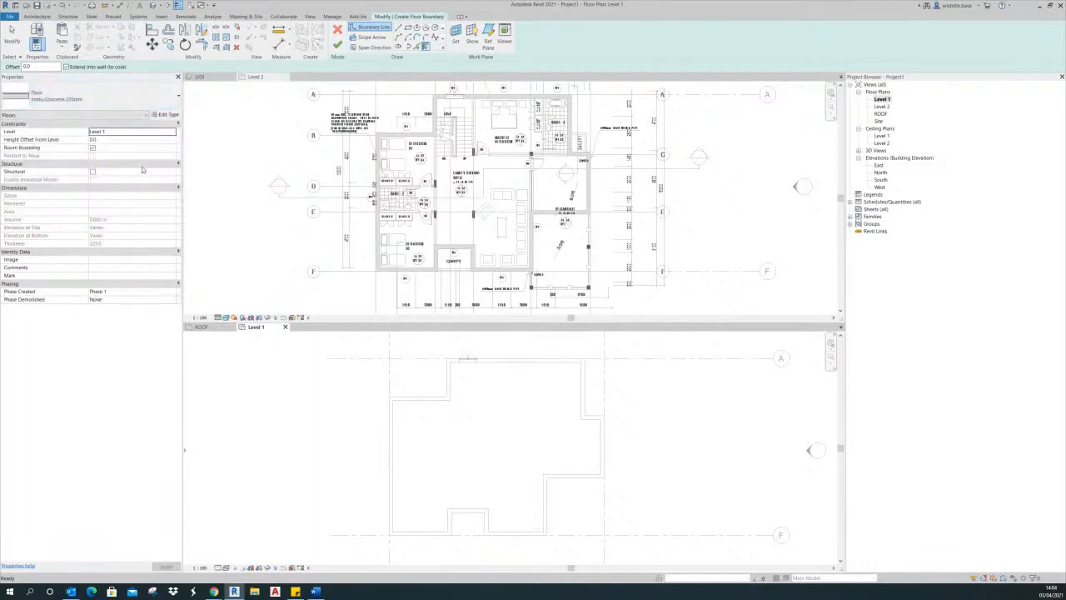
# - Trace the floor boundary by picking the inner face lines of all perimeter walls in the Level 1 plan
pyautogui.click(421, 47)
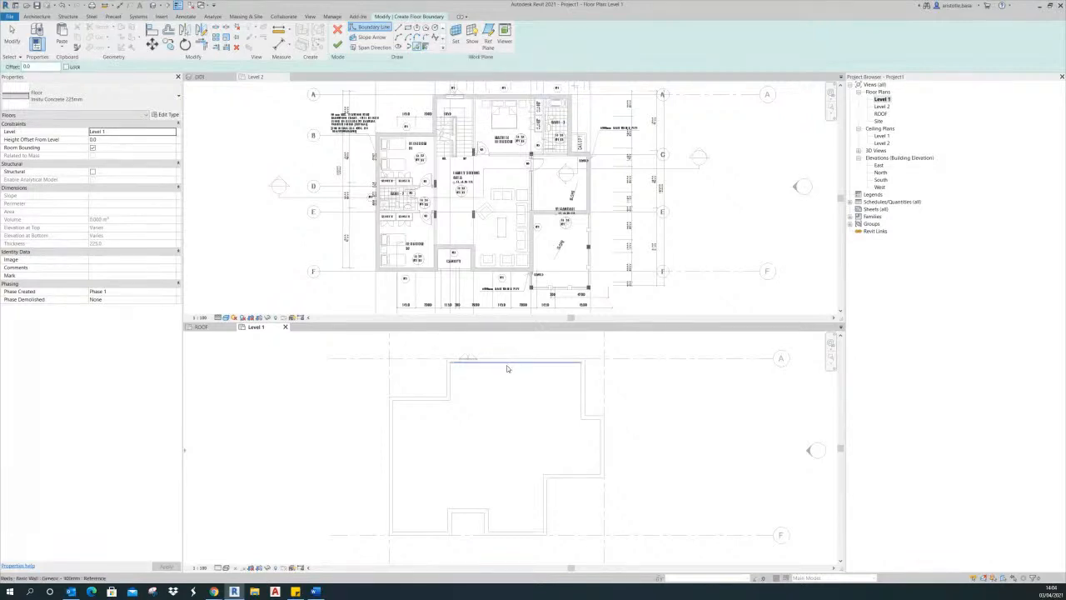
pyautogui.click(429, 401)
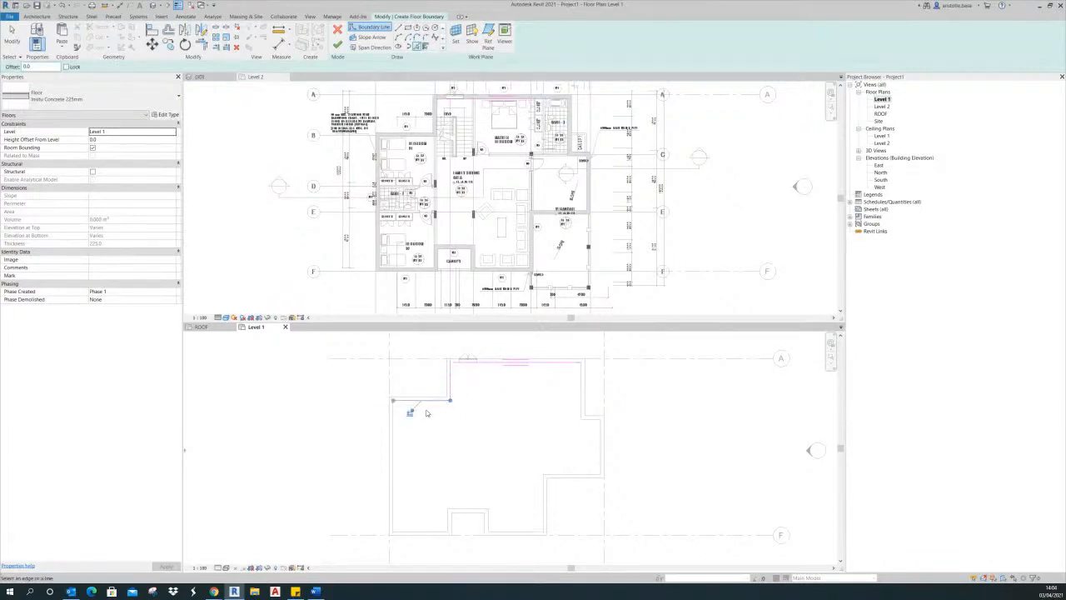
pyautogui.click(394, 425)
pyautogui.click(420, 531)
pyautogui.click(448, 521)
pyautogui.click(466, 509)
pyautogui.click(488, 520)
pyautogui.click(519, 531)
pyautogui.click(543, 516)
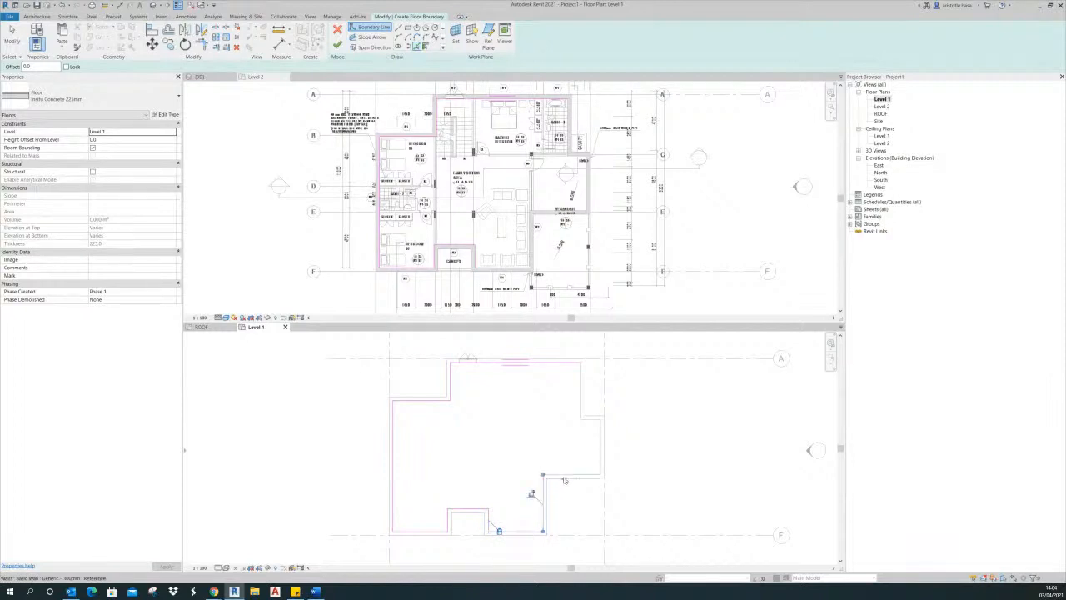
pyautogui.click(572, 475)
pyautogui.click(599, 457)
pyautogui.click(591, 419)
pyautogui.click(581, 398)
# - Try to finish the floor sketch, examine the wall step near grid E up close, and return to editing the boundary
pyautogui.moveTo(539, 449); pyautogui.dragTo(547, 413, button='middle')
pyautogui.scroll(3, 570, 369)
pyautogui.scroll(-5, 566, 393)
pyautogui.scroll(1, 540, 413)
pyautogui.click(337, 46)
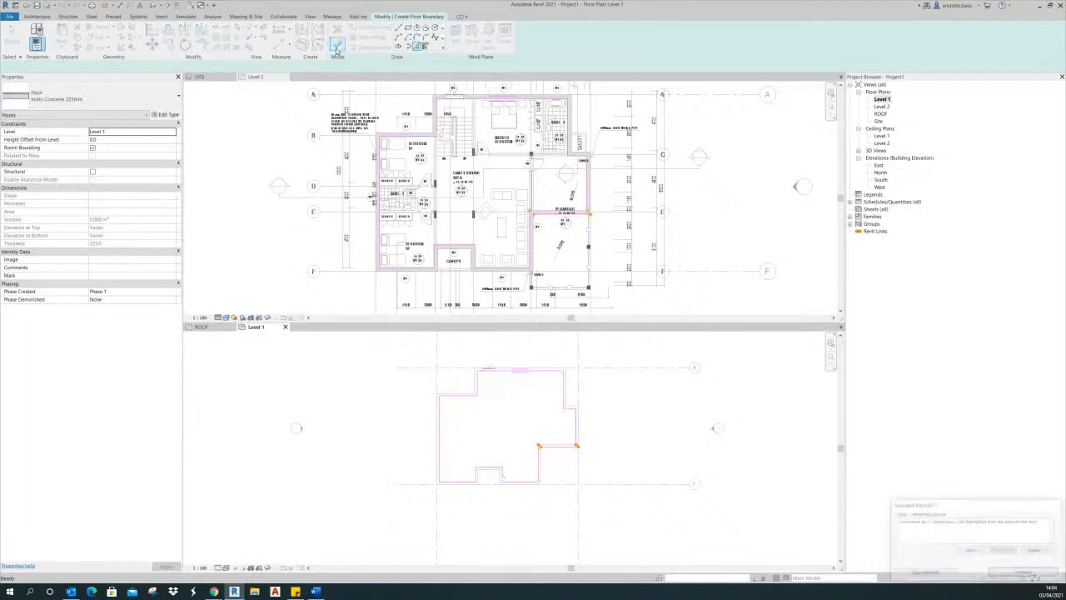
pyautogui.scroll(5, 557, 456)
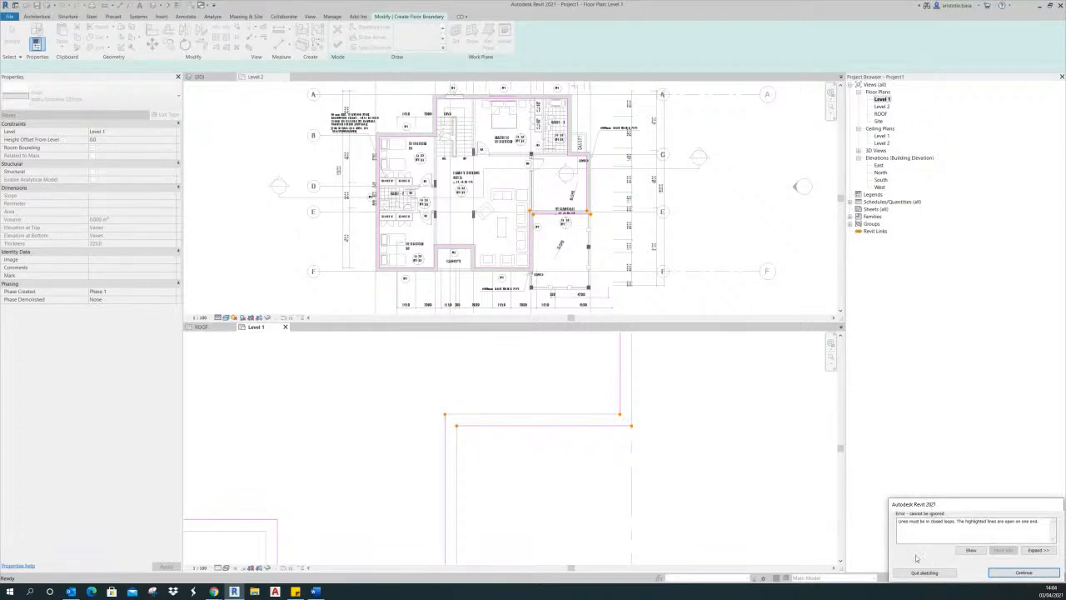
pyautogui.click(1024, 573)
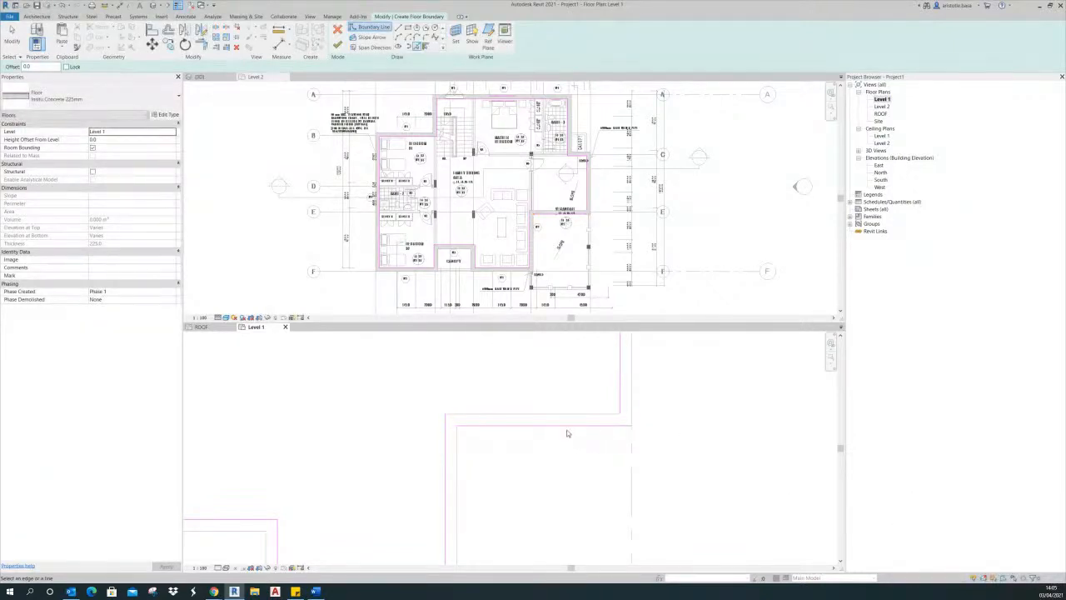
# - Delete the stray boundary line on the outer face of the horizontal wall at the step near grid E
pyautogui.click(568, 427)
pyautogui.press('Escape')
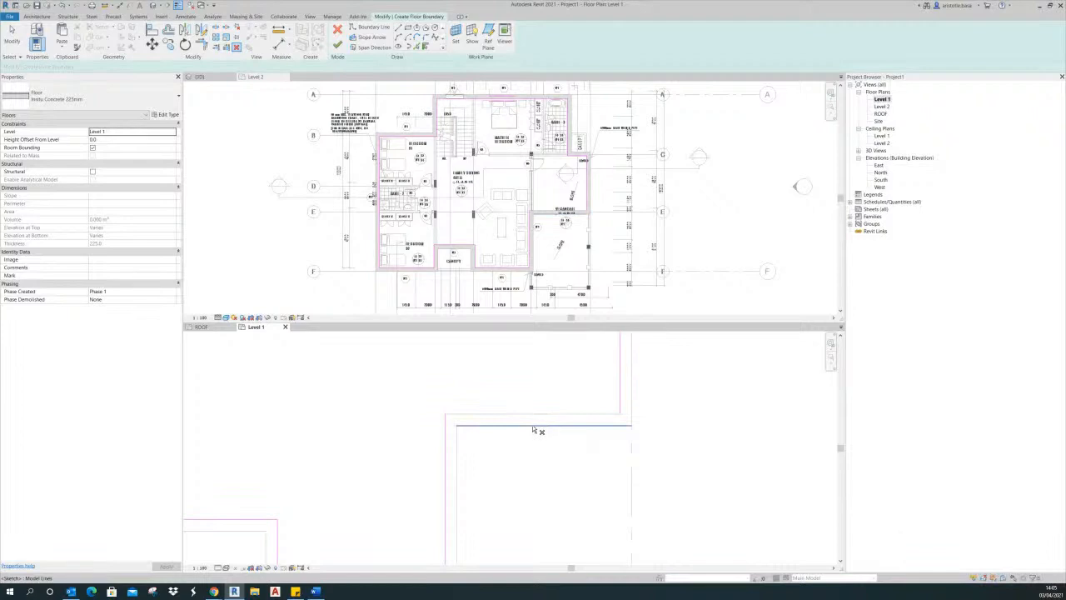
pyautogui.press('Escape')
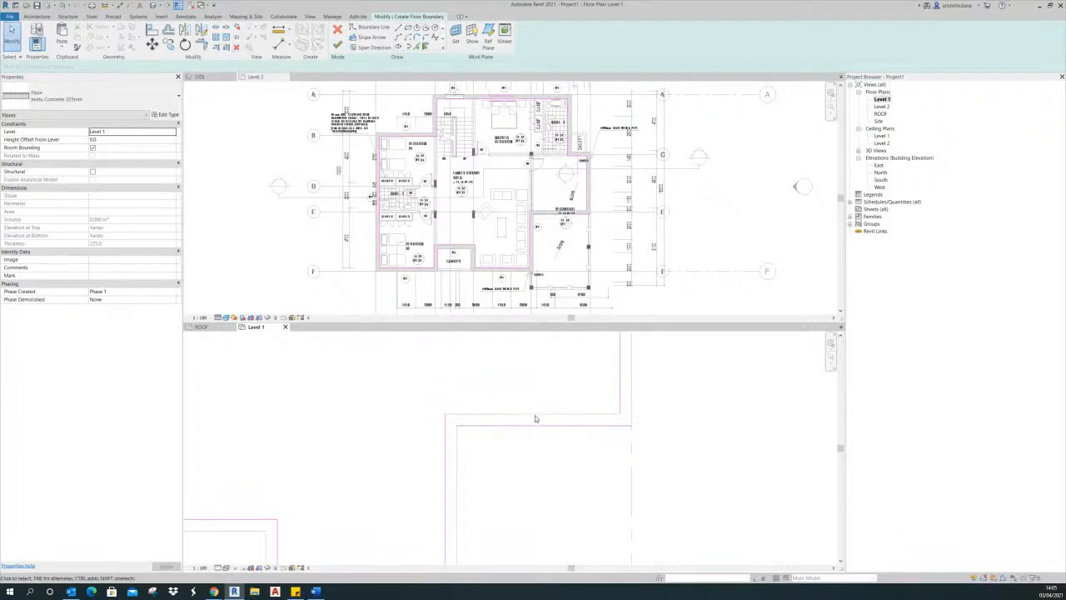
pyautogui.click(528, 426)
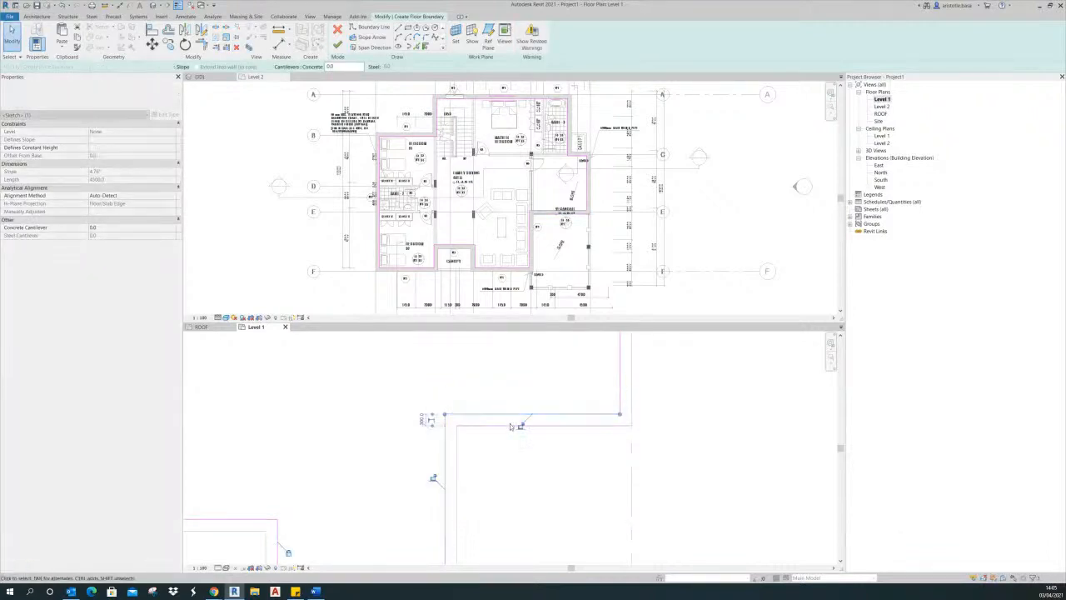
pyautogui.click(571, 458)
pyautogui.click(573, 430)
pyautogui.click(564, 449)
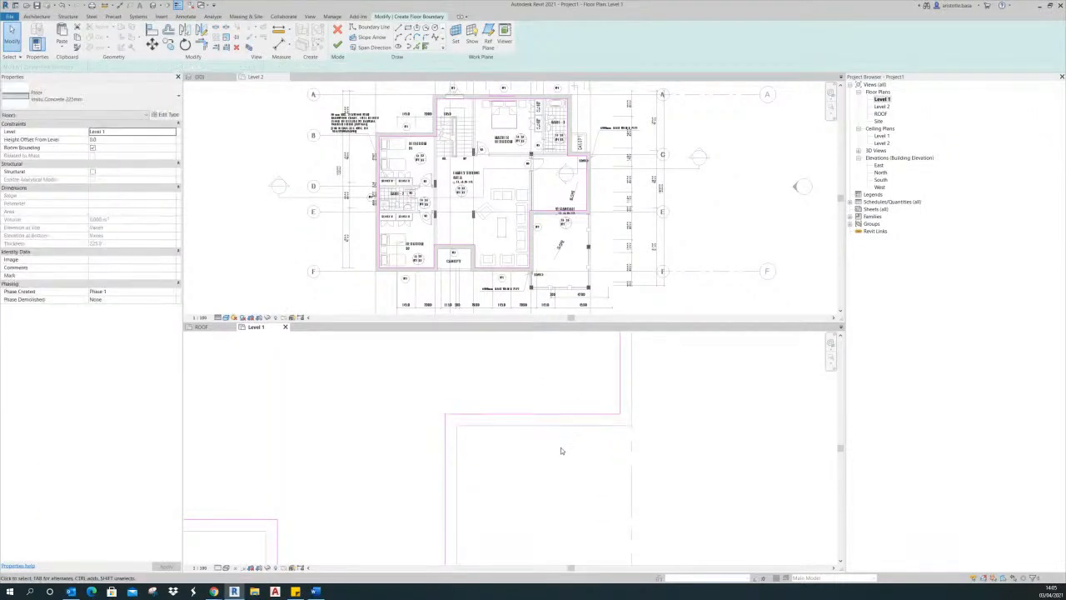
# - Check the whole boundary loop, finish the Level 1 floor sketch, and clear the selection
pyautogui.scroll(-5, 557, 432)
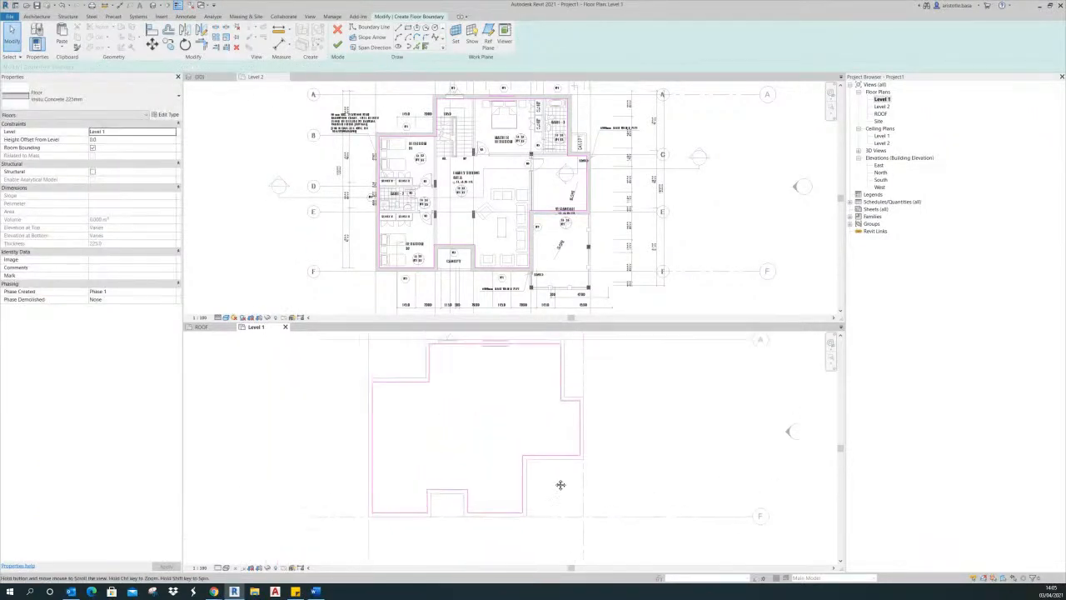
pyautogui.moveTo(573, 511); pyautogui.dragTo(585, 483, button='middle')
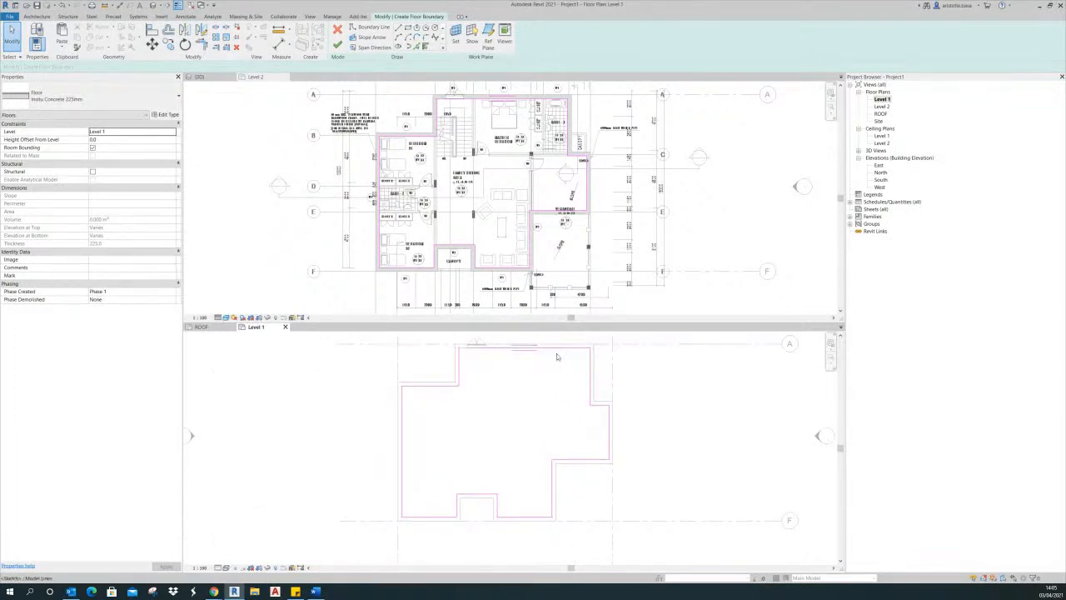
pyautogui.scroll(1, 559, 366)
pyautogui.moveTo(555, 374); pyautogui.dragTo(556, 393, button='middle')
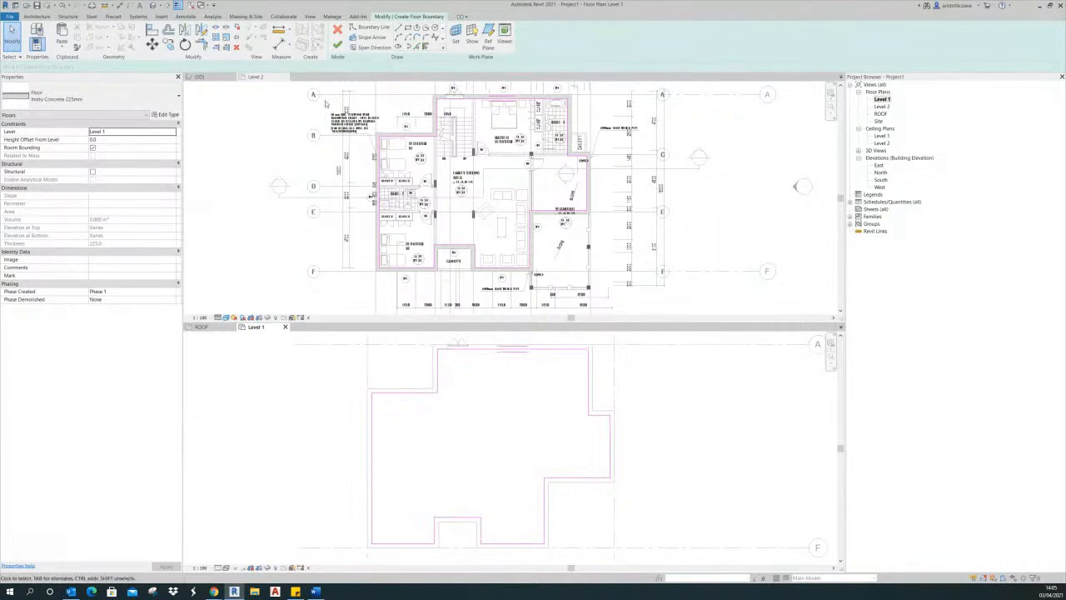
pyautogui.click(337, 44)
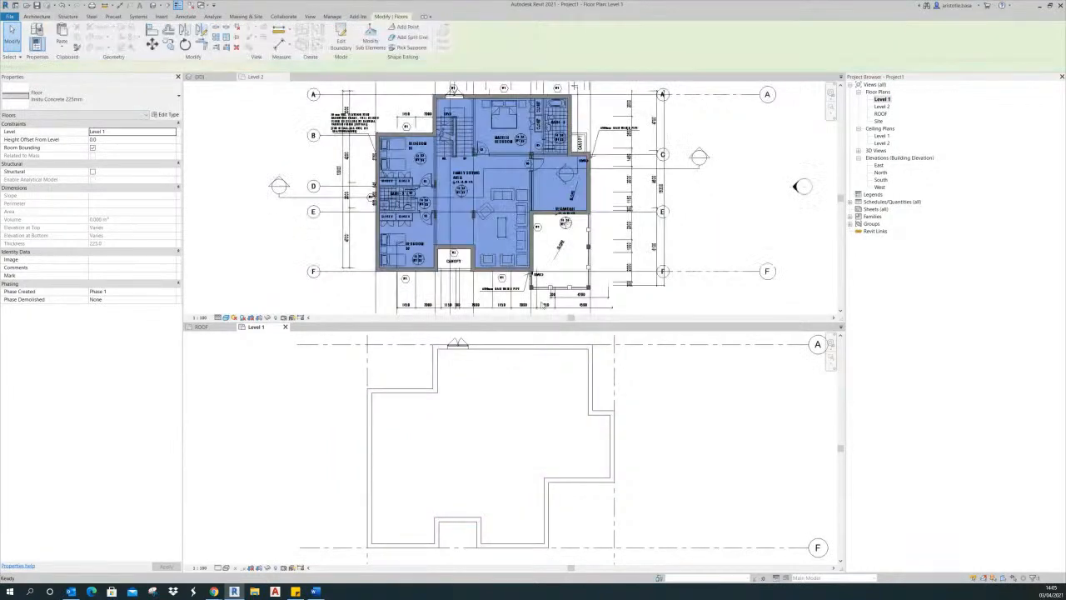
pyautogui.click(721, 416)
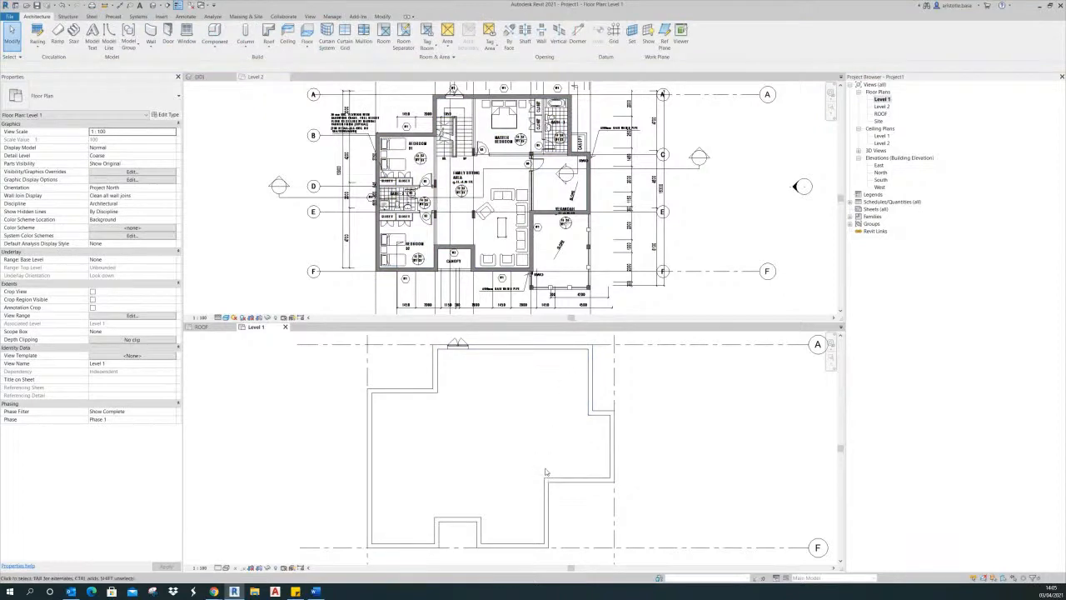
# - Examine the new ground floor slab from below the building in the 3D view
pyautogui.moveTo(560, 454); pyautogui.dragTo(559, 462, button='middle')
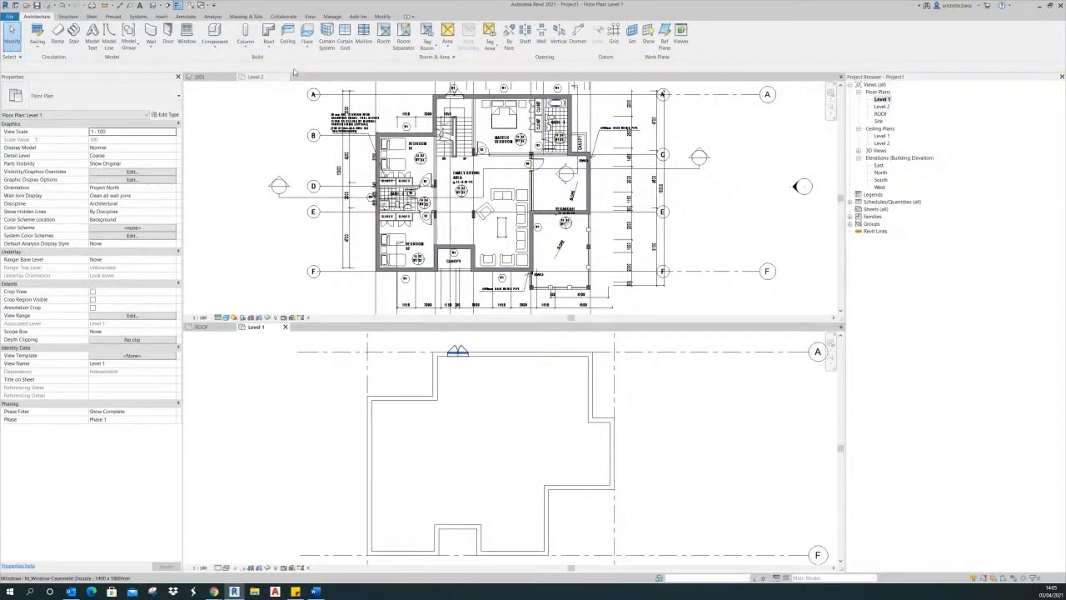
pyautogui.click(200, 76)
pyautogui.scroll(-2, 645, 278)
pyautogui.keyDown('shift'); pyautogui.moveTo(650, 268); pyautogui.dragTo(603, 113, button='middle'); pyautogui.keyUp('shift')
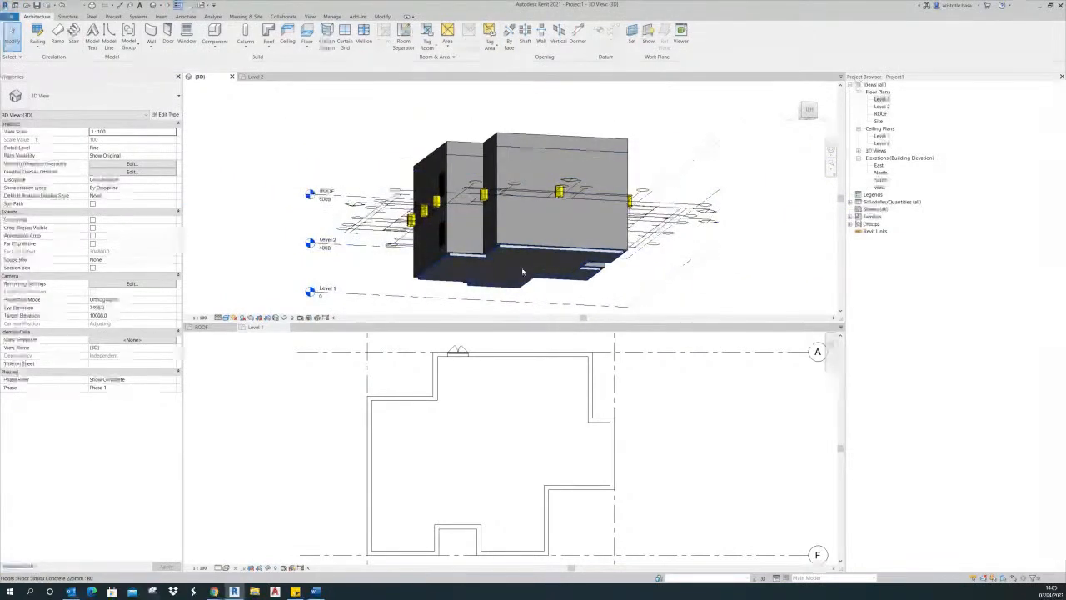
# - Copy the 225 mm in-situ concrete floor at the building's base and paste it aligned to Level 2
pyautogui.scroll(2, 533, 254)
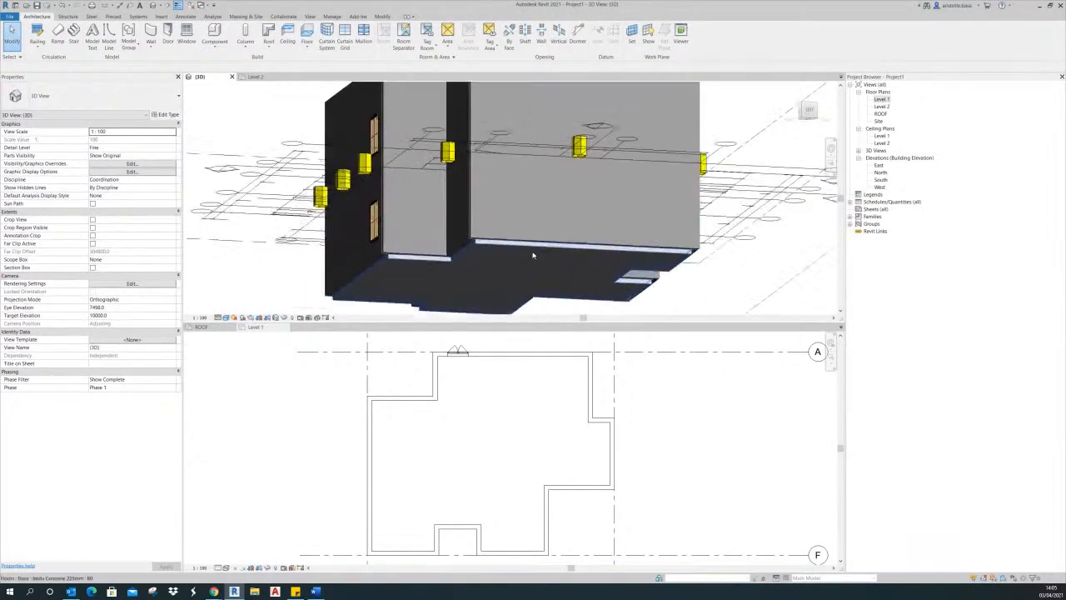
pyautogui.click(534, 248)
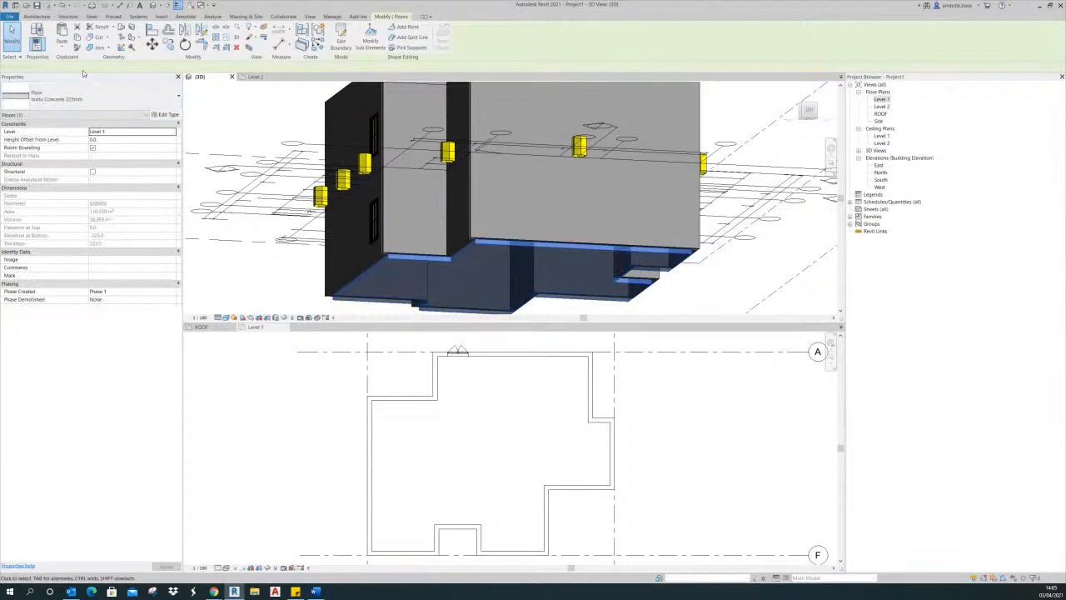
pyautogui.click(63, 44)
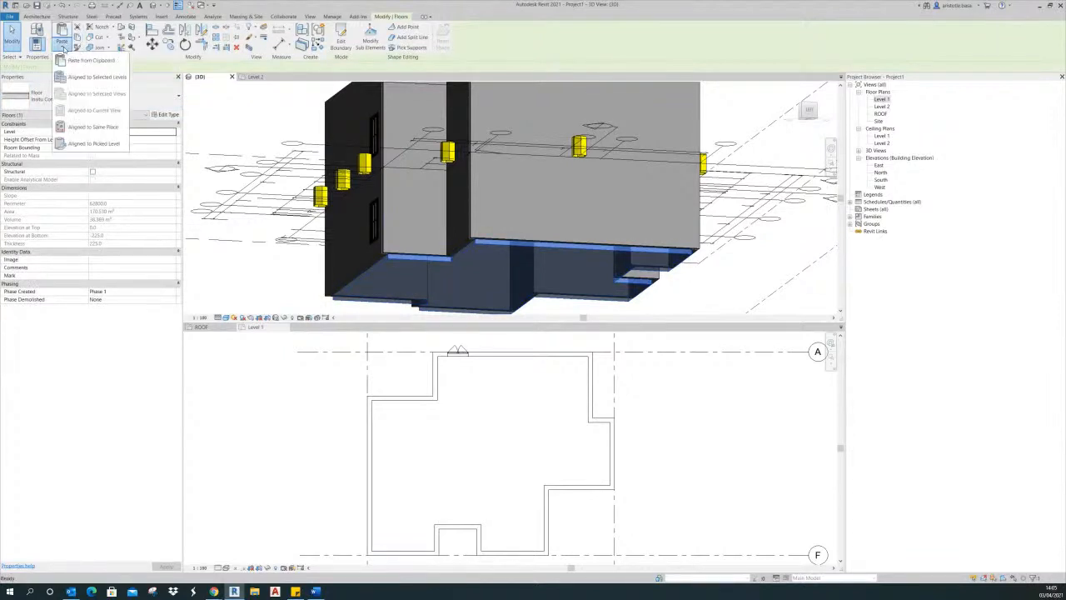
pyautogui.click(87, 73)
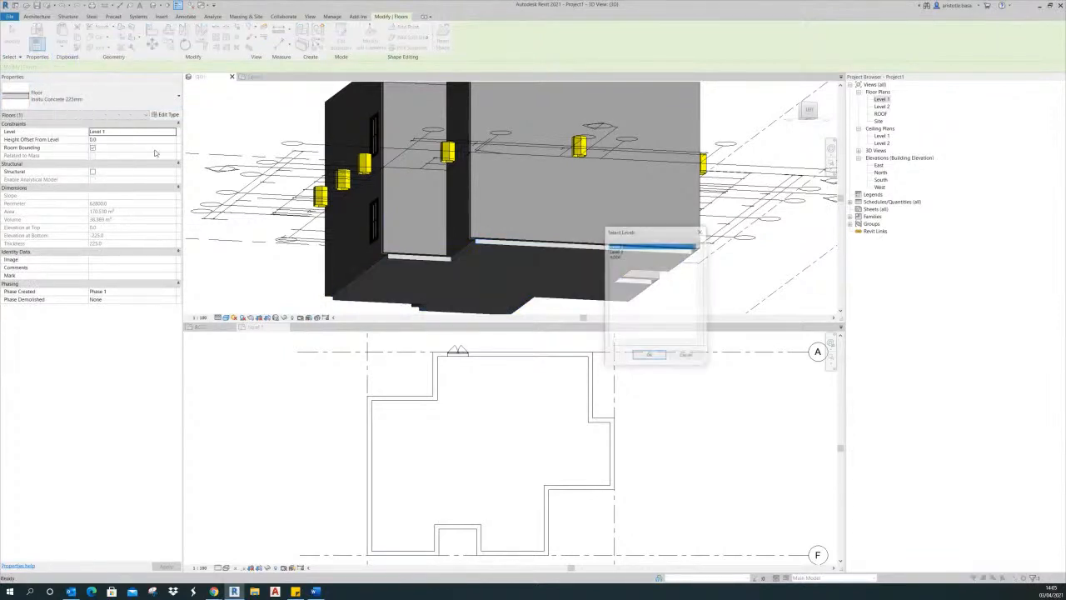
pyautogui.click(616, 251)
pyautogui.click(649, 356)
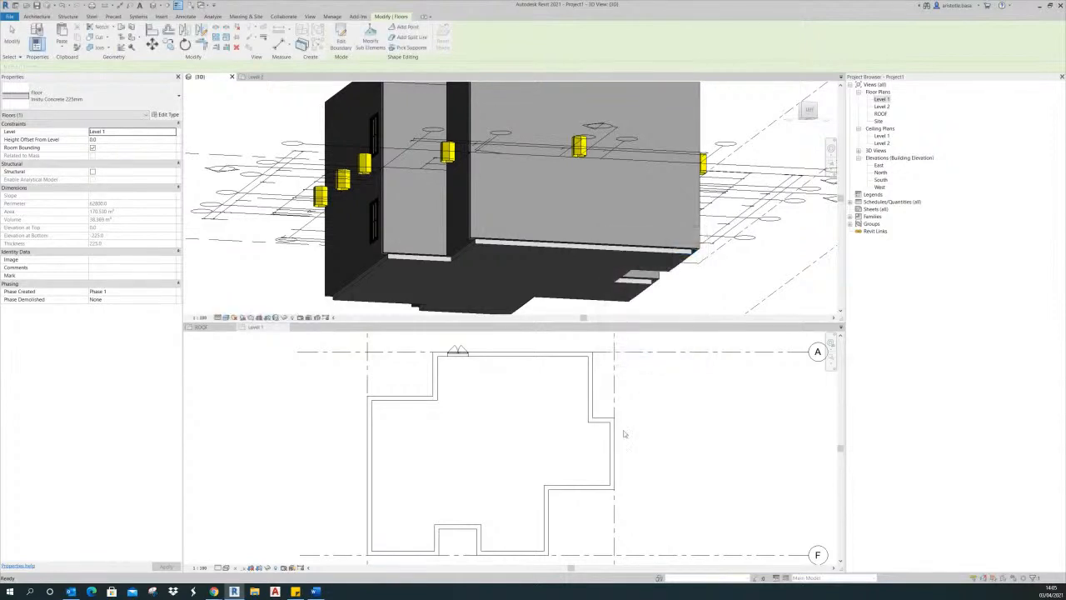
pyautogui.scroll(-3, 652, 411)
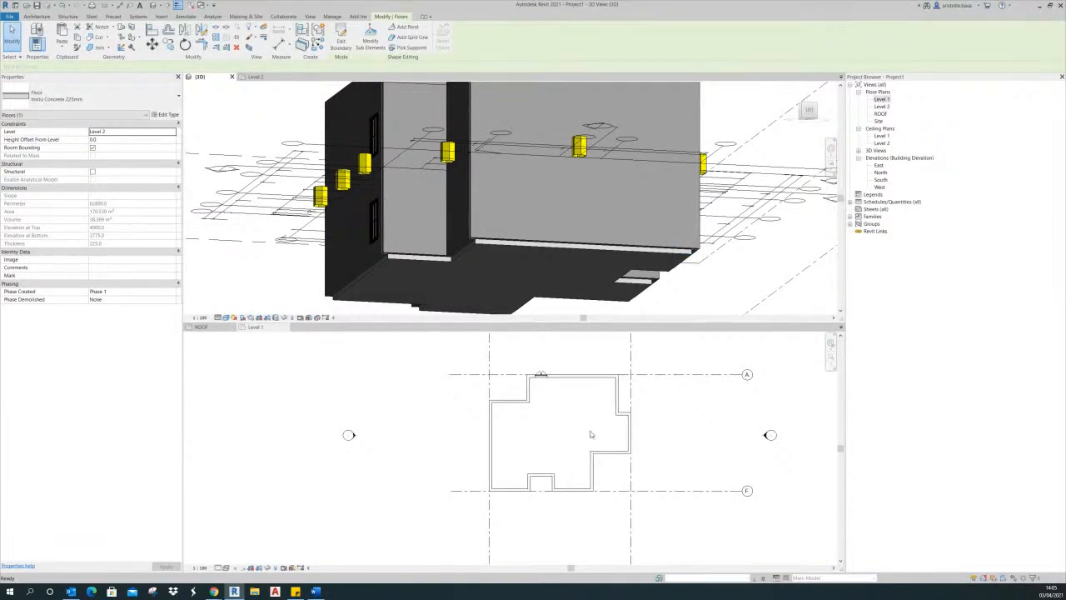
pyautogui.click(614, 424)
pyautogui.scroll(2, 569, 449)
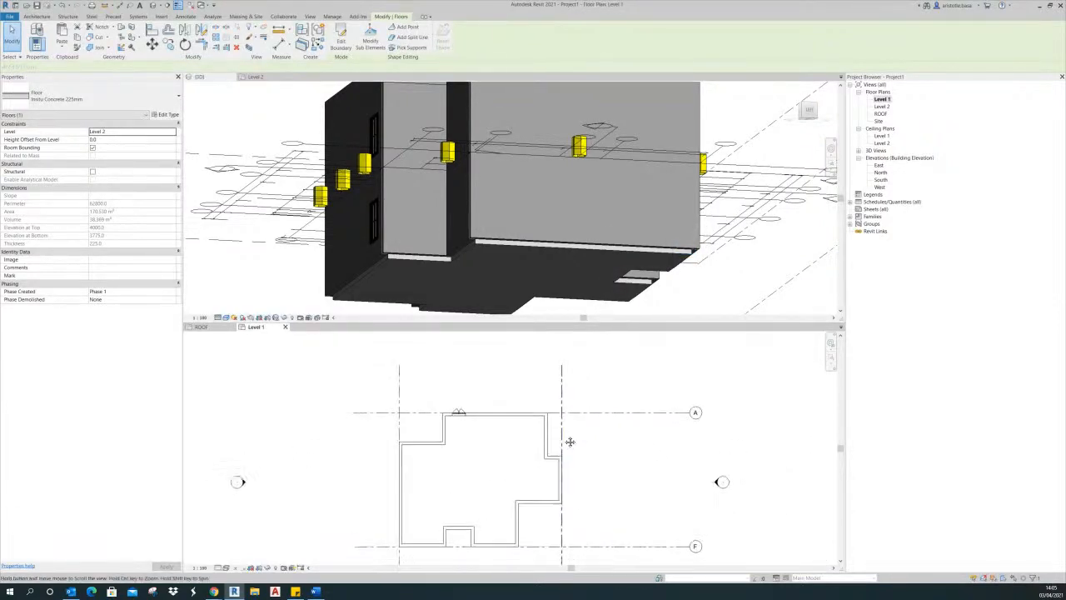
pyautogui.click(223, 83)
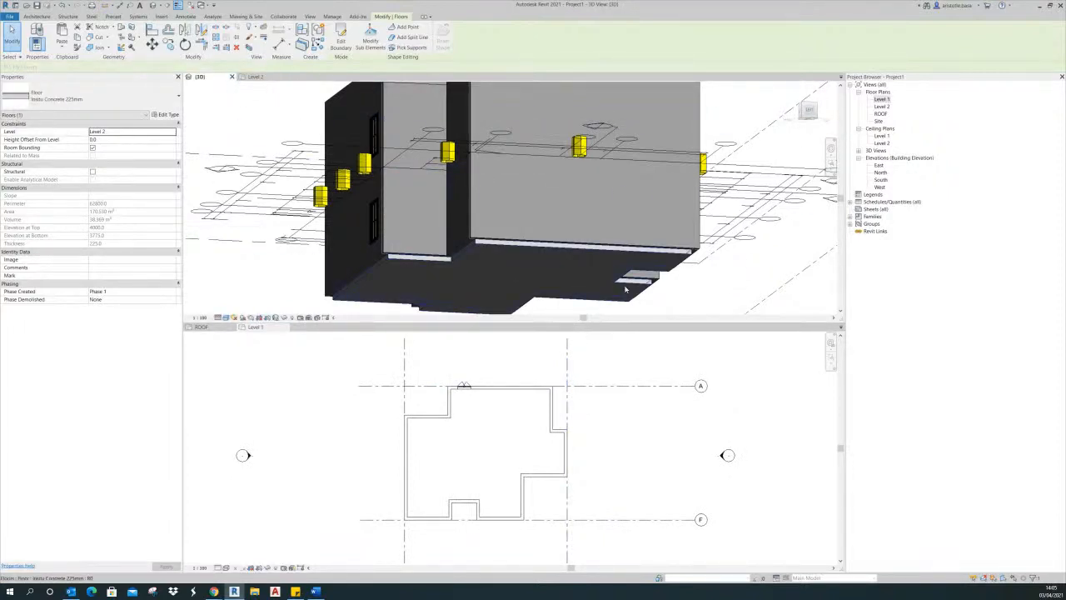
pyautogui.scroll(-2, 650, 393)
pyautogui.click(634, 407)
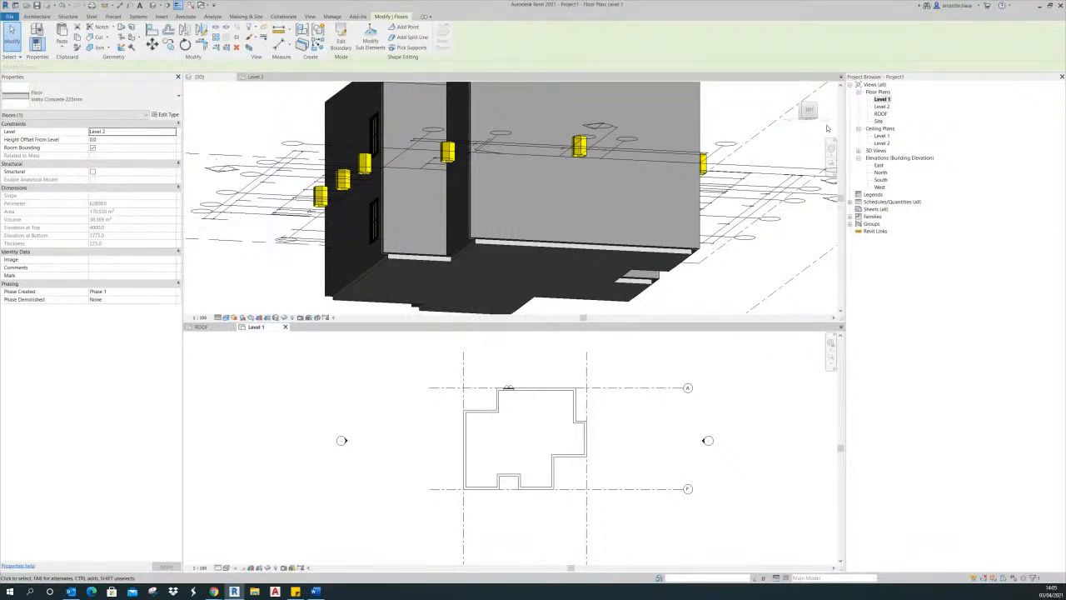
# - Open the Level 2 floor plan with the whole building in view
pyautogui.click(883, 107)
pyautogui.click(881, 106)
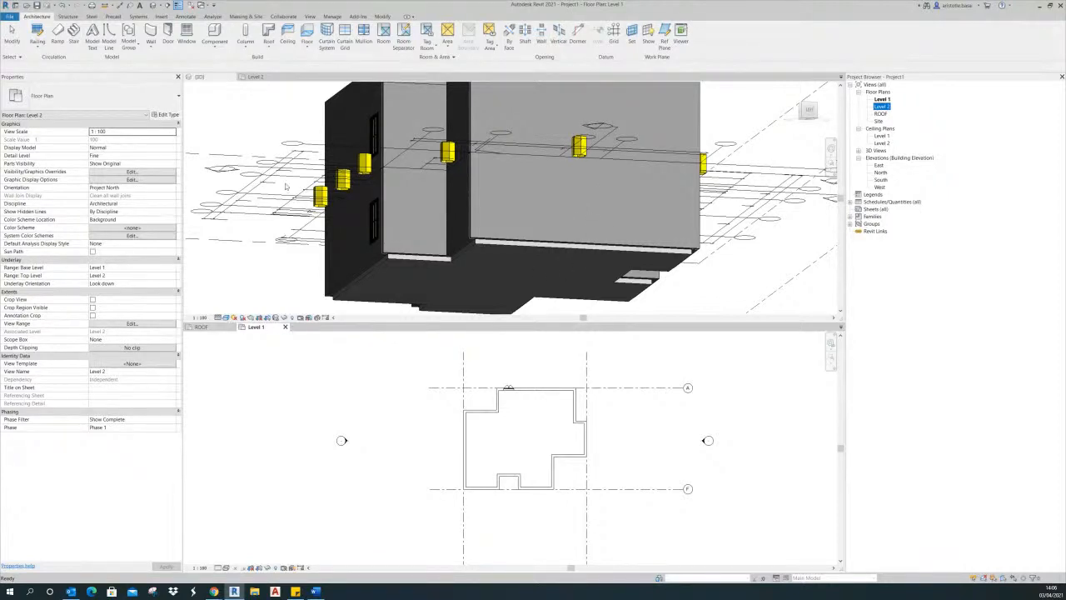
pyautogui.click(256, 77)
pyautogui.moveTo(639, 220); pyautogui.dragTo(598, 264, button='middle')
pyautogui.scroll(-1, 627, 231)
pyautogui.scroll(-1, 621, 185)
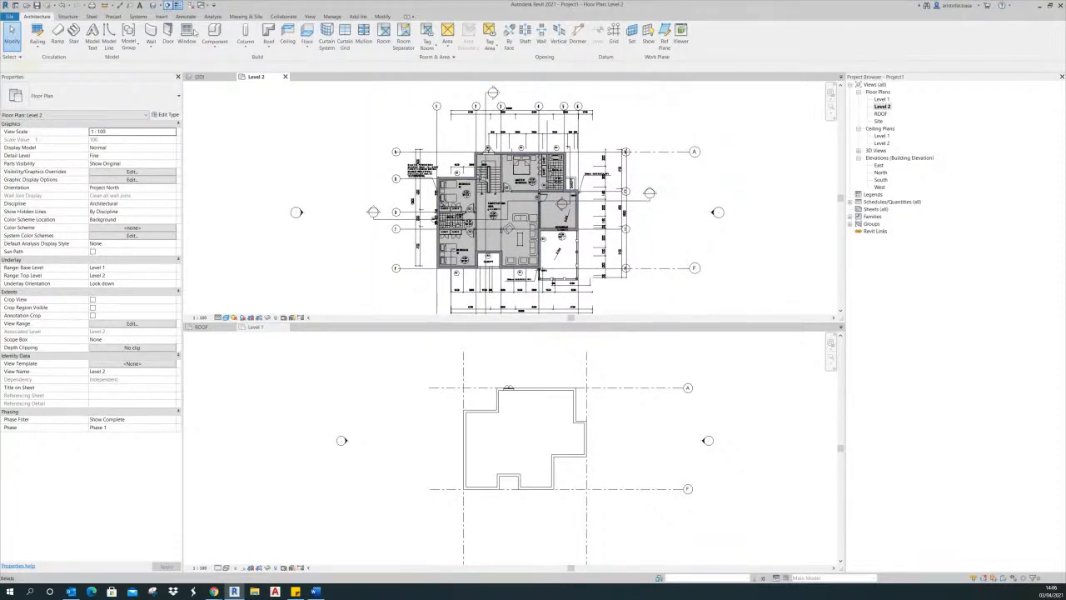
# - Place a horizontal building section across the full width of the Level 2 plan and open its section view
pyautogui.click(167, 5)
pyautogui.click(379, 202)
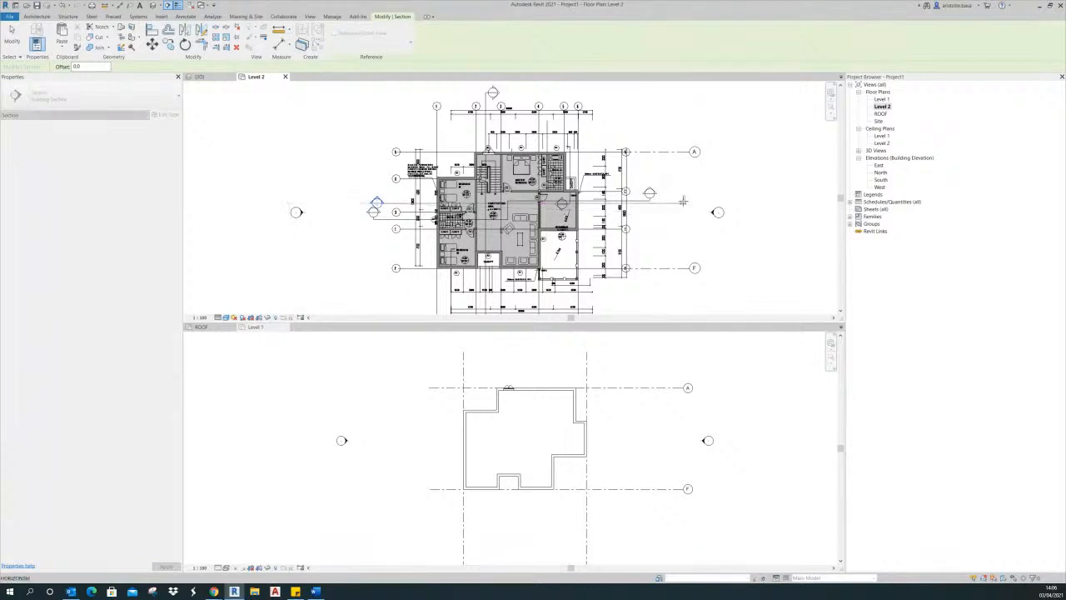
pyautogui.click(678, 202)
pyautogui.rightClick(675, 203)
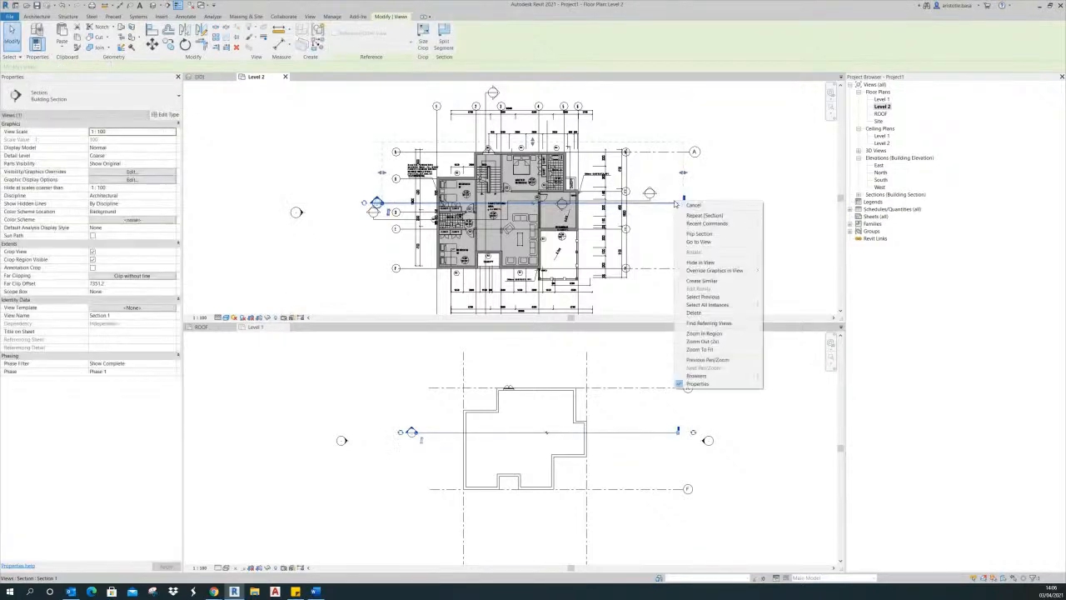
pyautogui.click(698, 242)
pyautogui.moveTo(543, 253); pyautogui.dragTo(598, 248, button='middle')
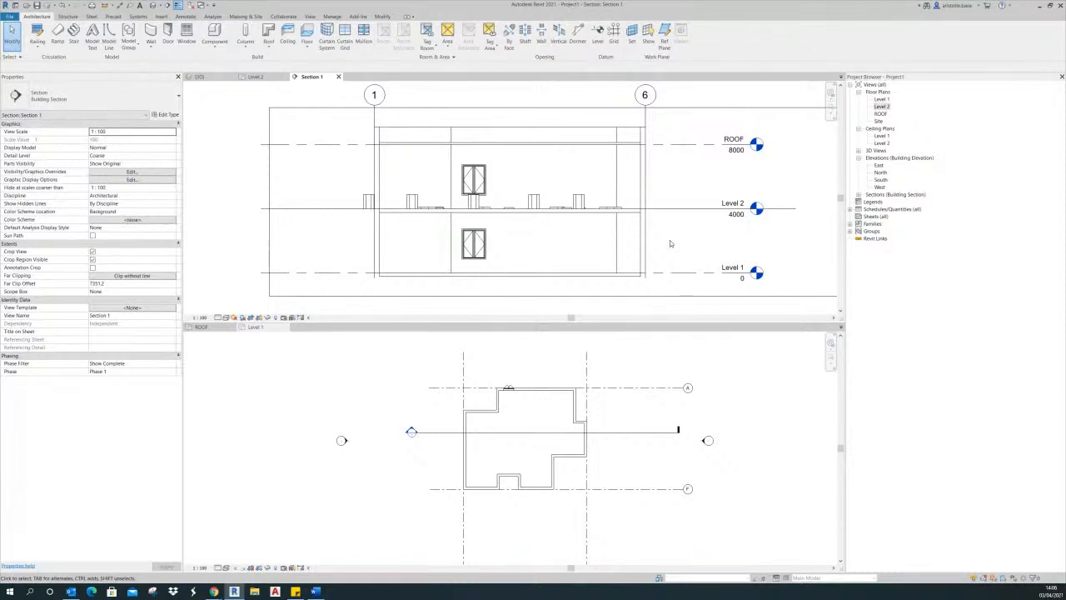
# - Unload the linked CAD drawing Day 2 FF.dwg from the project
pyautogui.press('m')
pyautogui.press('l')
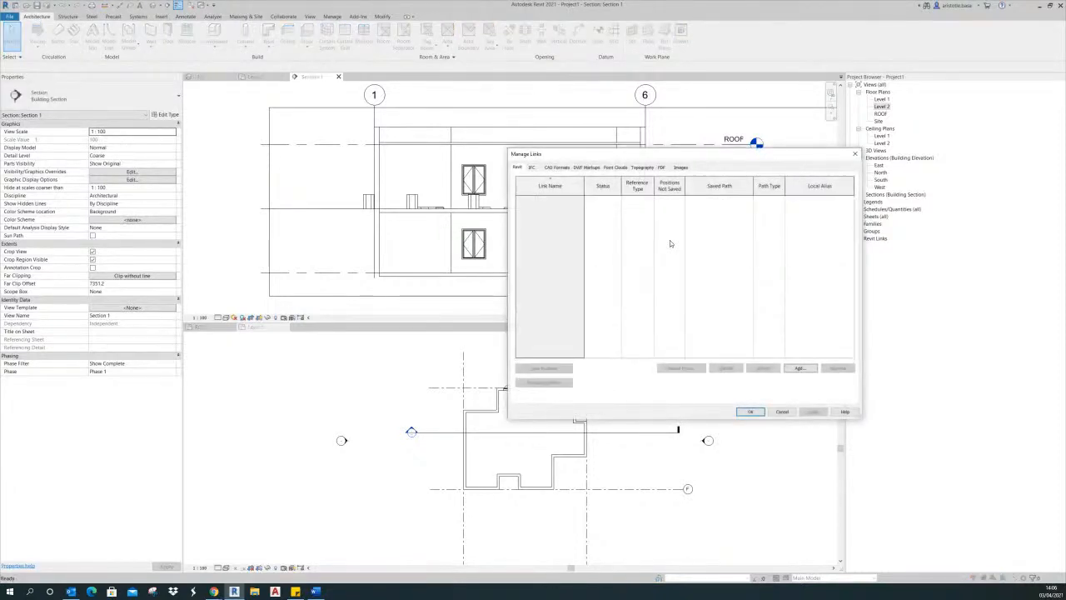
pyautogui.click(560, 169)
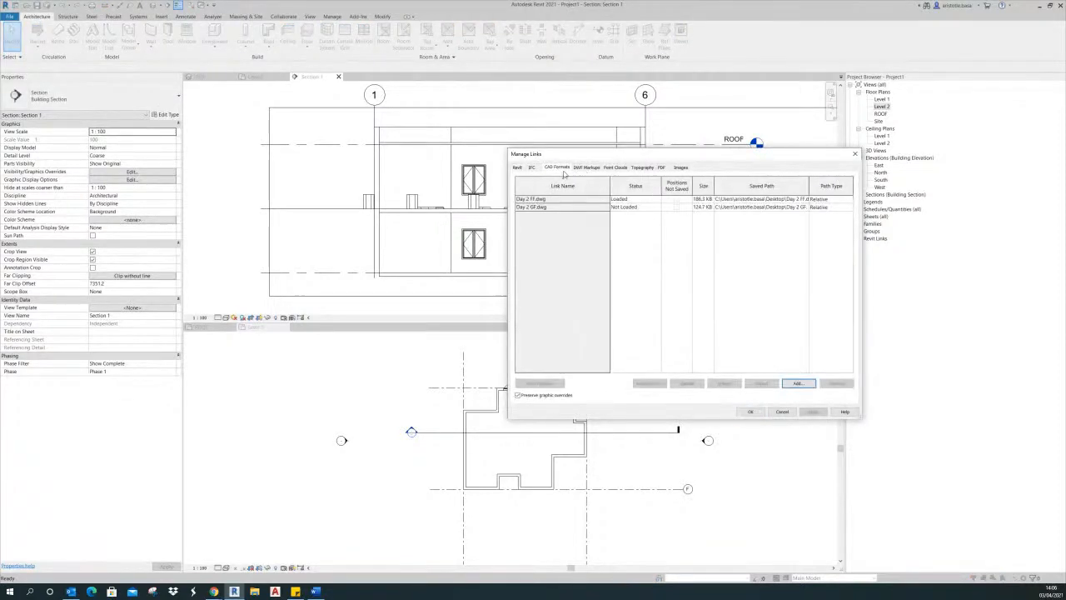
pyautogui.click(591, 200)
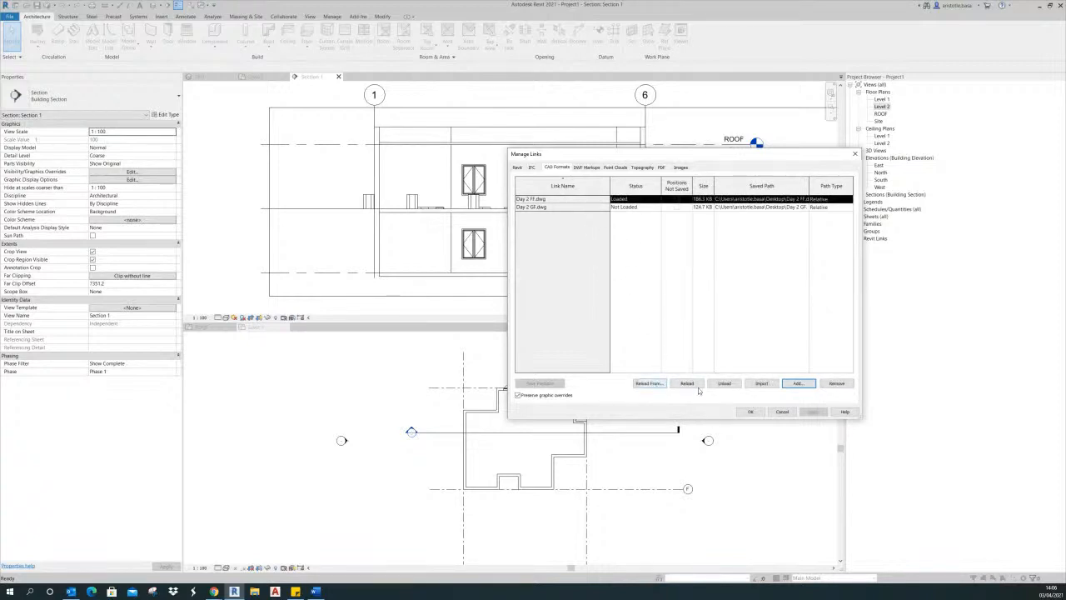
pyautogui.click(723, 384)
pyautogui.click(754, 414)
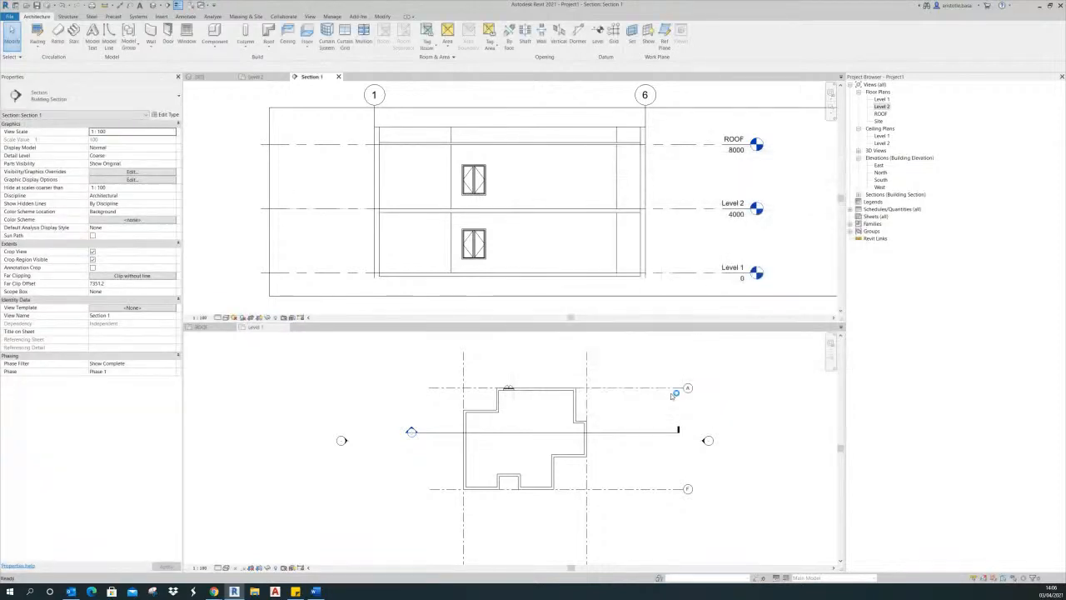
# - Examine the floor slabs in the section view and check the Basic Revit Day02 topic list in Word
pyautogui.scroll(-2, 698, 245)
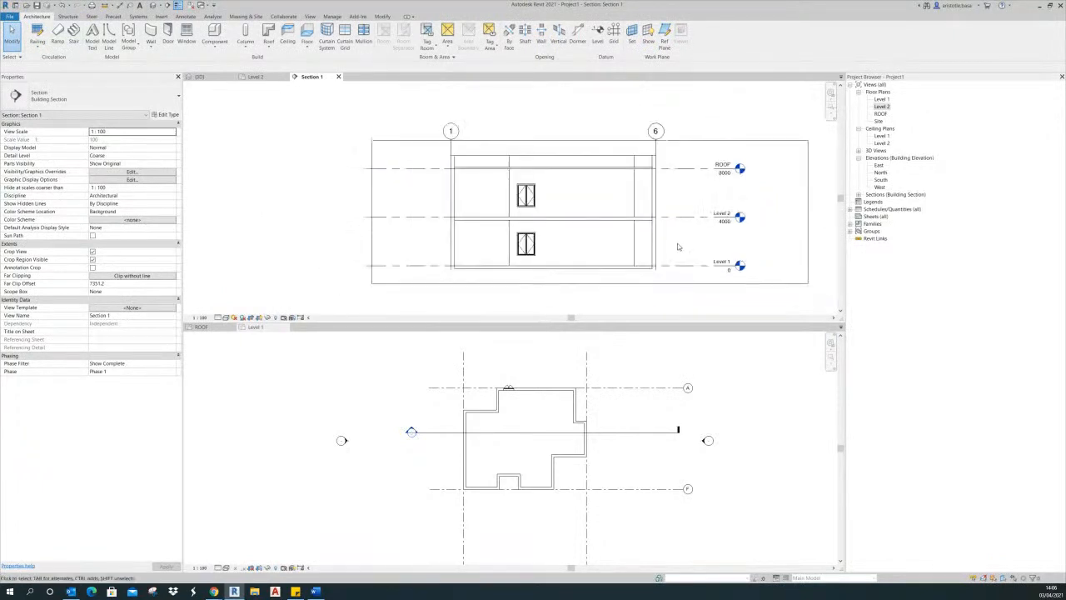
pyautogui.moveTo(679, 245); pyautogui.dragTo(621, 243, button='middle')
pyautogui.click(706, 395)
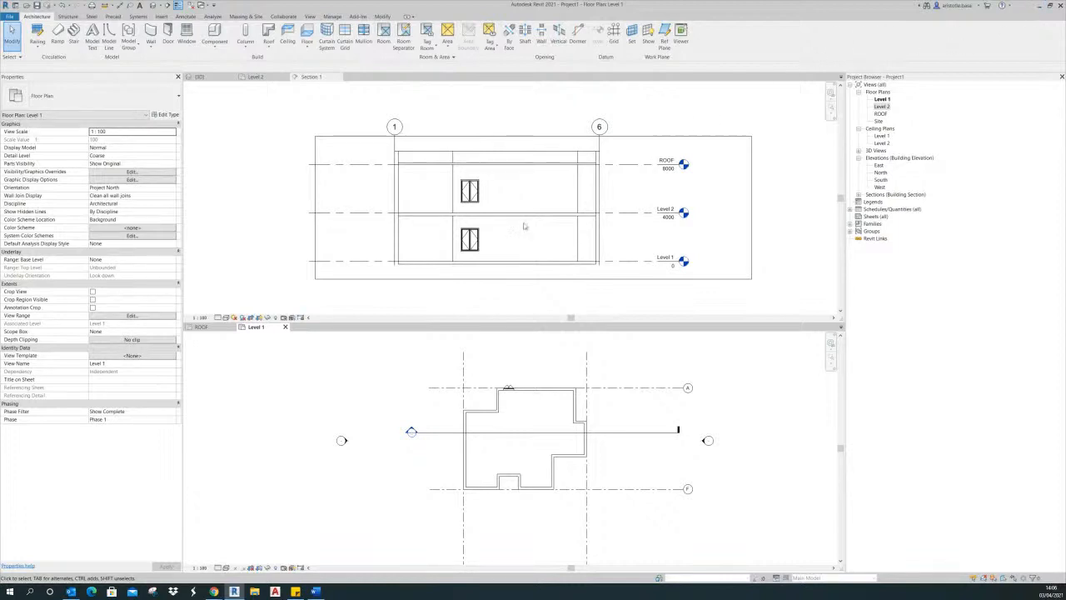
pyautogui.click(316, 591)
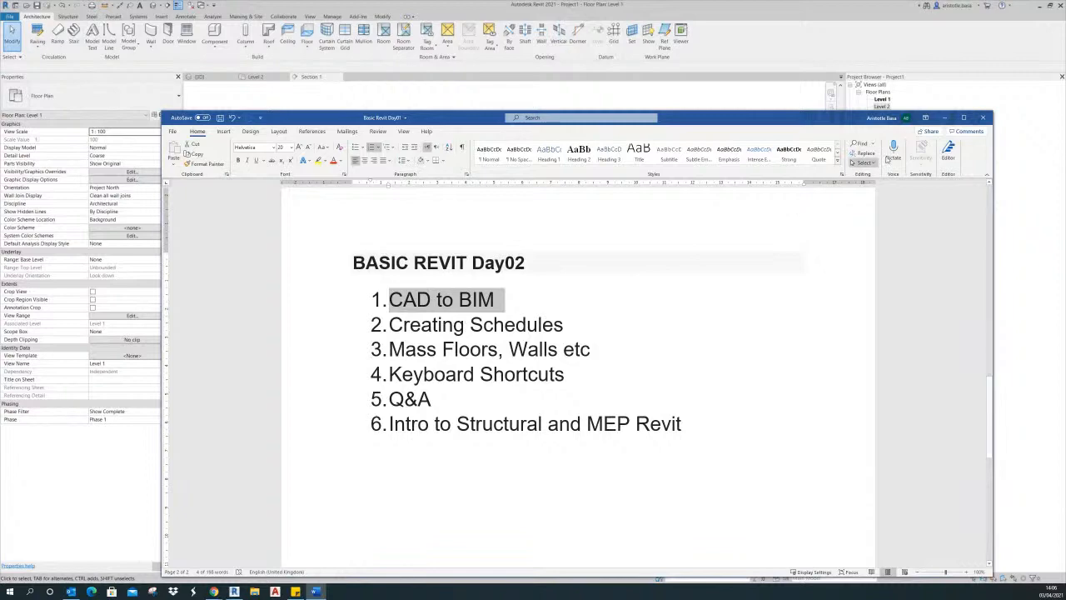
pyautogui.click(944, 117)
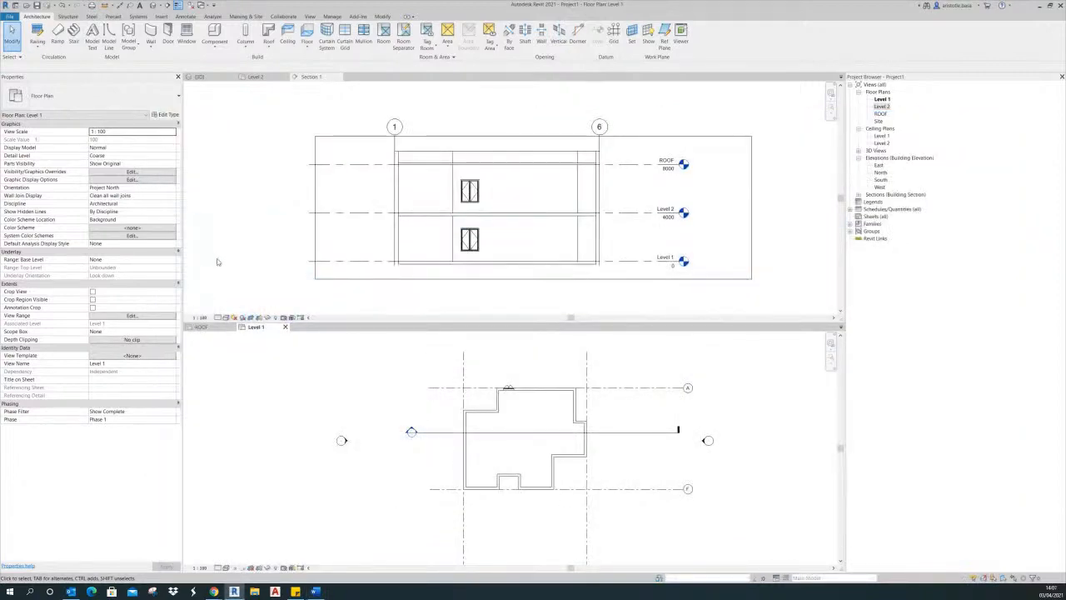
# - Close the project and save it to the Desktop as Autodesk Trial 2
pyautogui.click(10, 17)
pyautogui.click(28, 202)
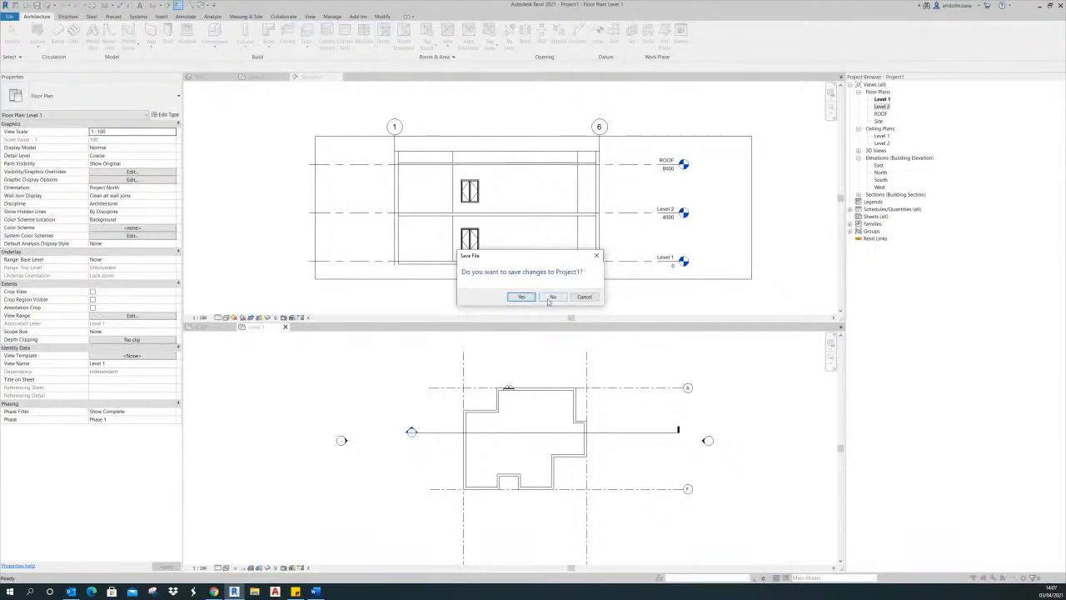
pyautogui.click(525, 297)
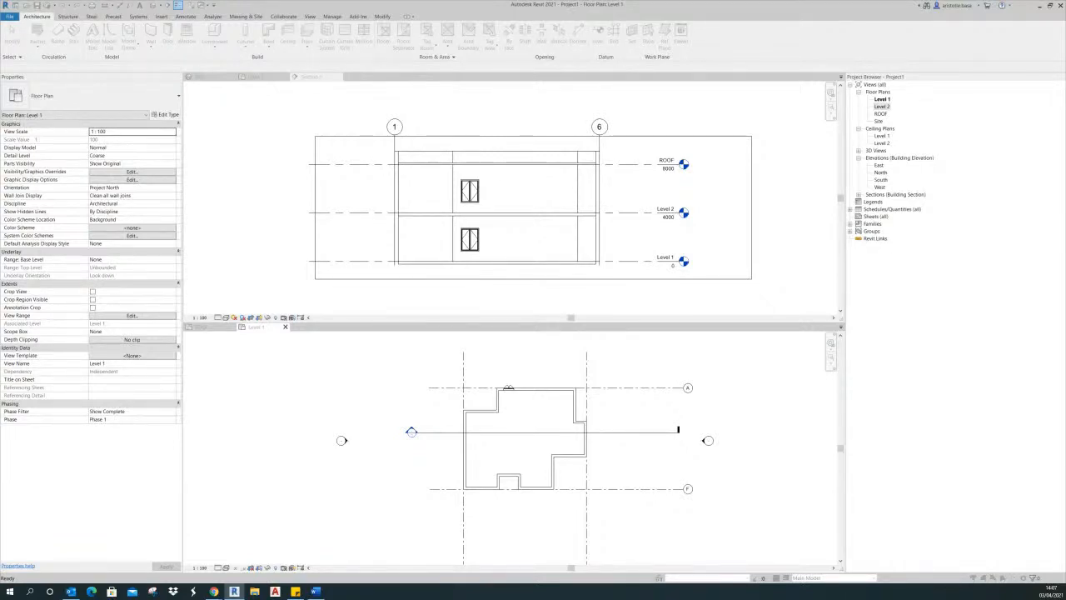
pyautogui.hotkey('ctrl', 's')
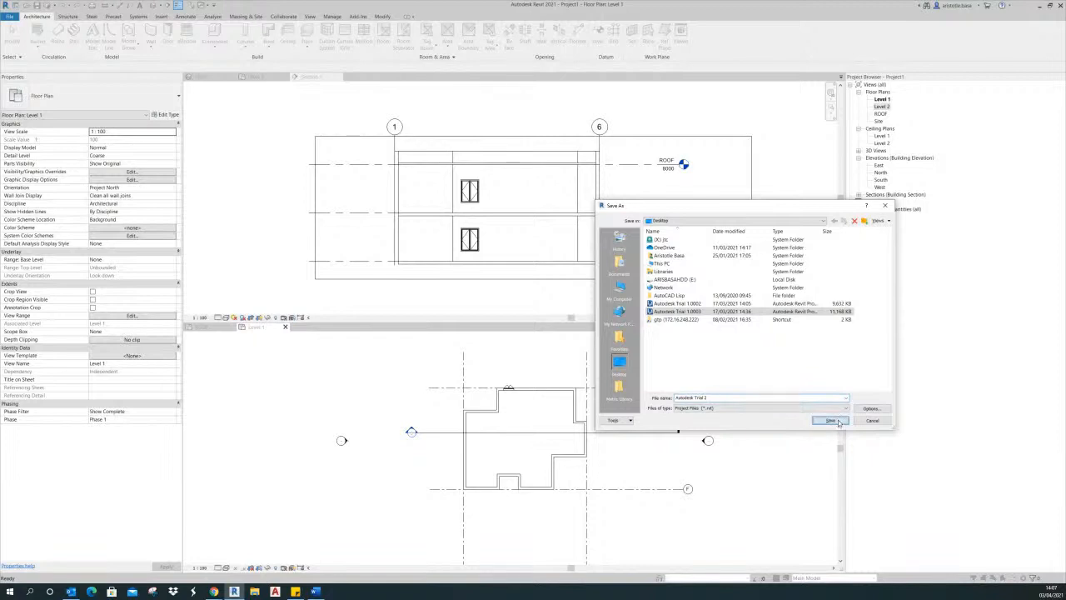
pyautogui.click(830, 420)
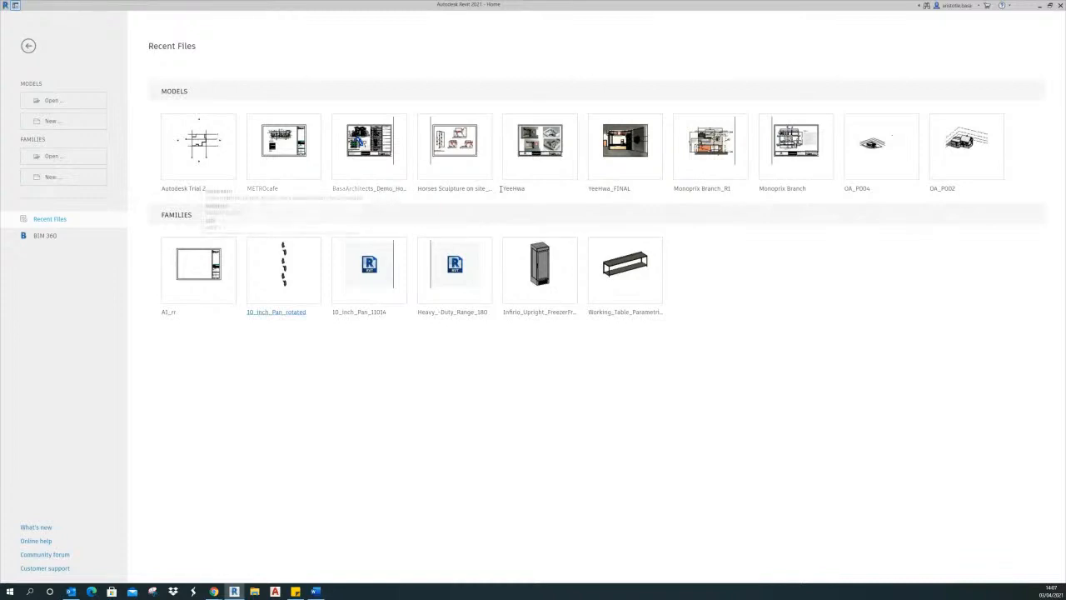
# - Open the Autodesk Trial 1.0003 project and examine the house from several sides in the default 3D view
pyautogui.click(45, 99)
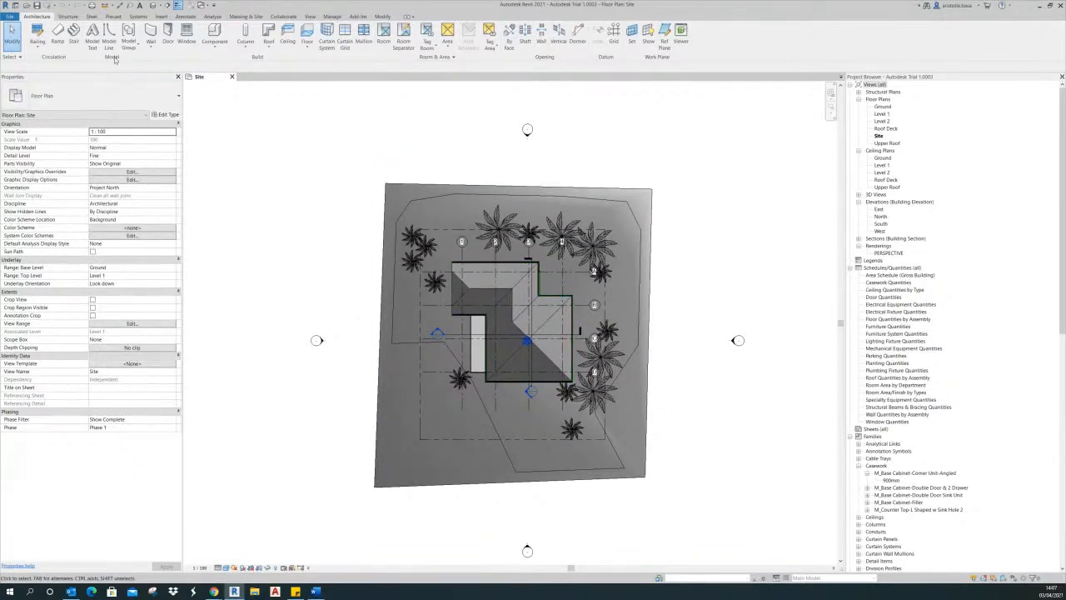
pyautogui.click(153, 5)
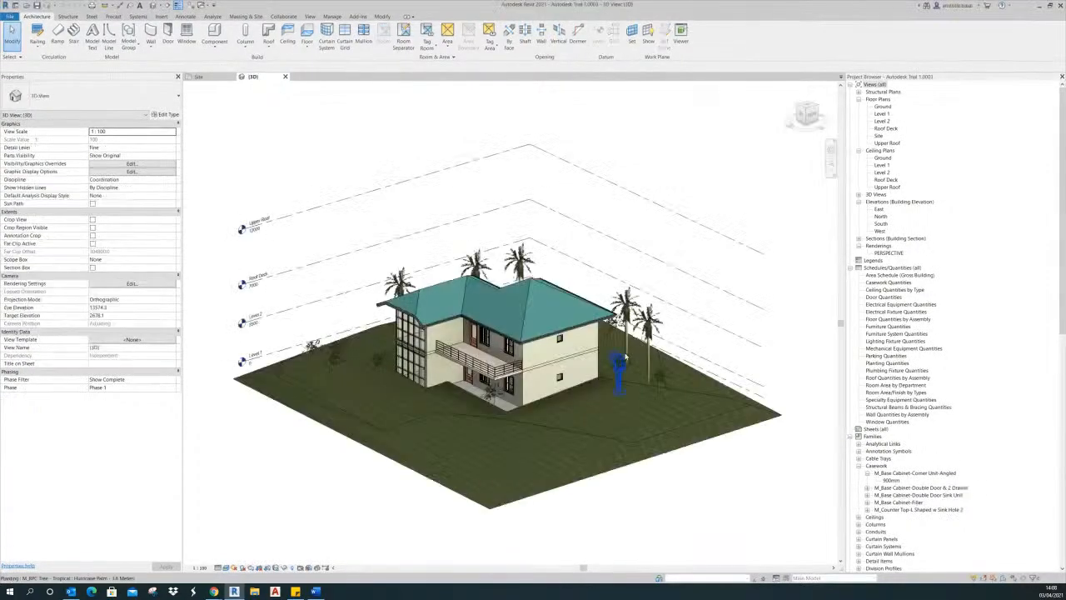
pyautogui.keyDown('shift'); pyautogui.moveTo(618, 459); pyautogui.dragTo(737, 450, button='middle'); pyautogui.keyUp('shift')
pyautogui.scroll(3, 583, 401)
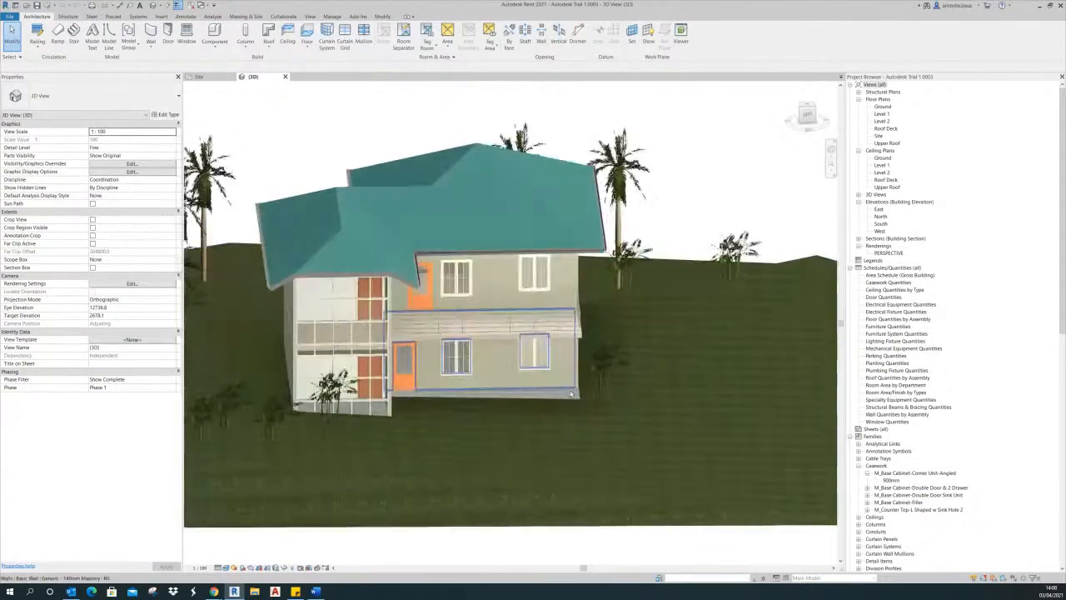
pyautogui.keyDown('shift'); pyautogui.moveTo(600, 414); pyautogui.dragTo(579, 411, button='middle'); pyautogui.keyUp('shift')
pyautogui.scroll(2, 495, 390)
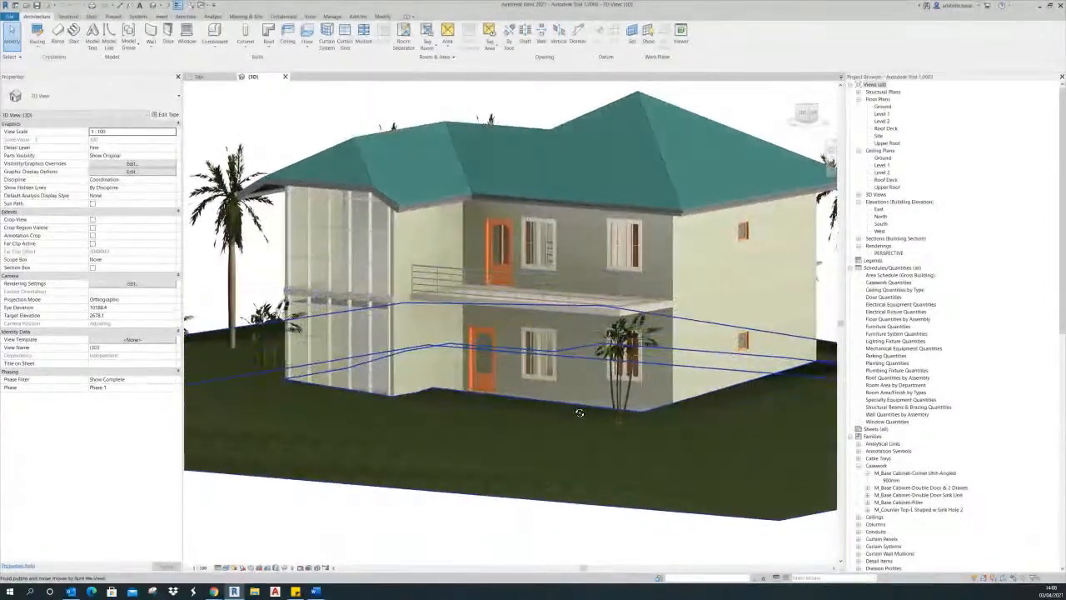
pyautogui.keyDown('shift'); pyautogui.moveTo(644, 263); pyautogui.dragTo(588, 398, button='middle'); pyautogui.keyUp('shift')
pyautogui.scroll(-2, 572, 433)
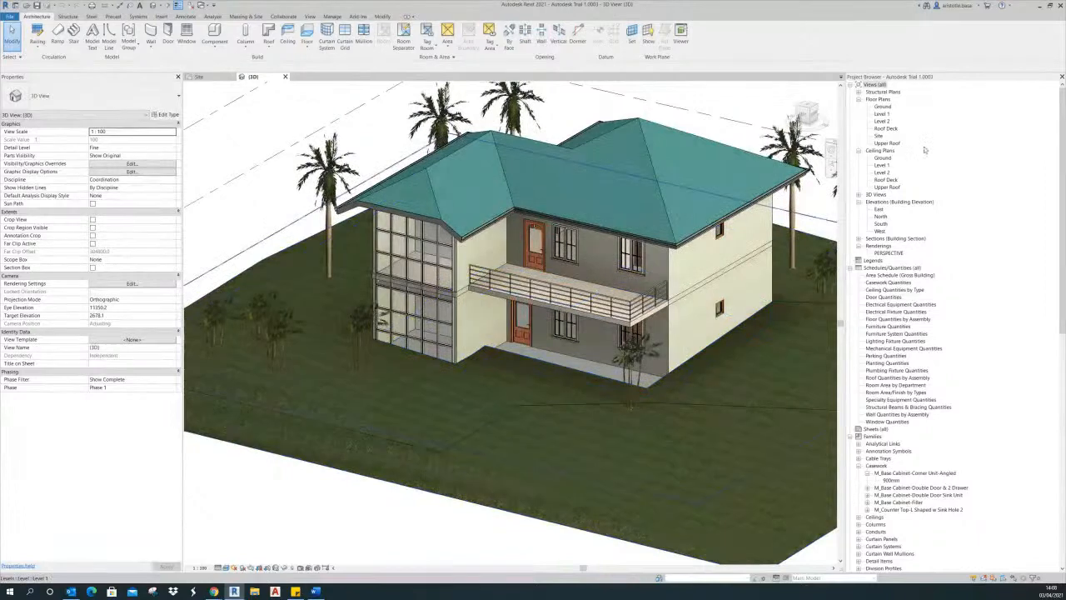
# - Open the Level 1 floor plan and examine its room layout
pyautogui.doubleClick(882, 113)
pyautogui.scroll(5, 476, 277)
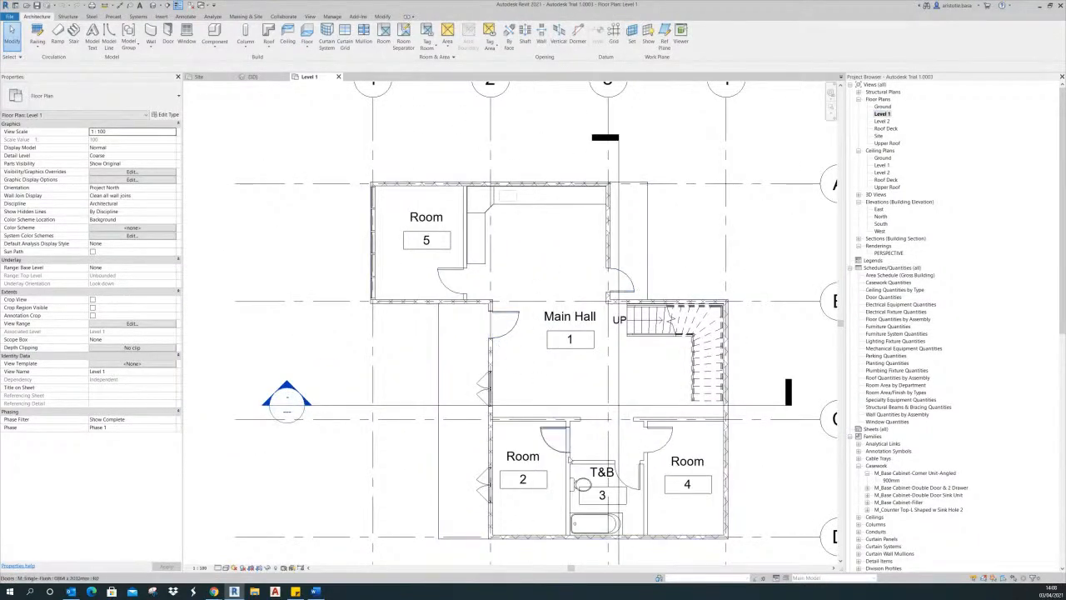
pyautogui.moveTo(673, 409); pyautogui.dragTo(544, 421, button='middle')
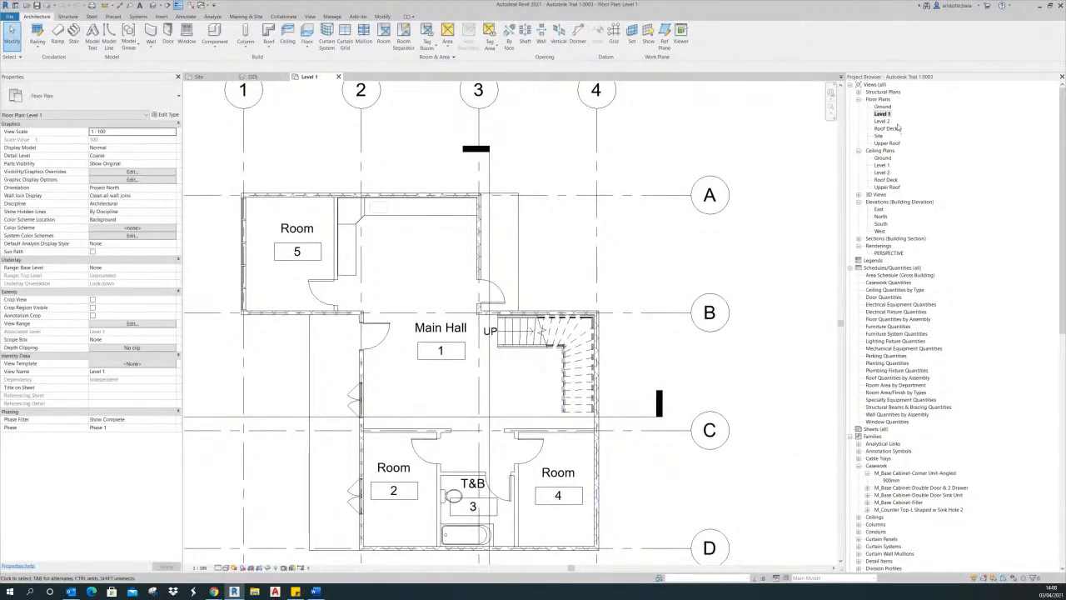
pyautogui.moveTo(635, 377); pyautogui.dragTo(656, 336, button='middle')
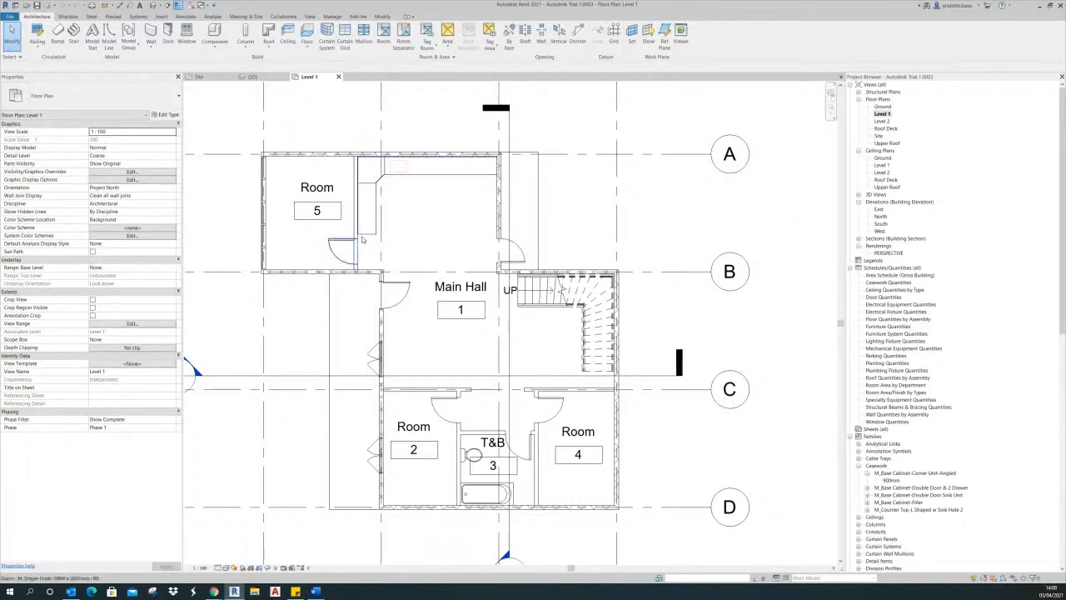
pyautogui.scroll(-3, 658, 325)
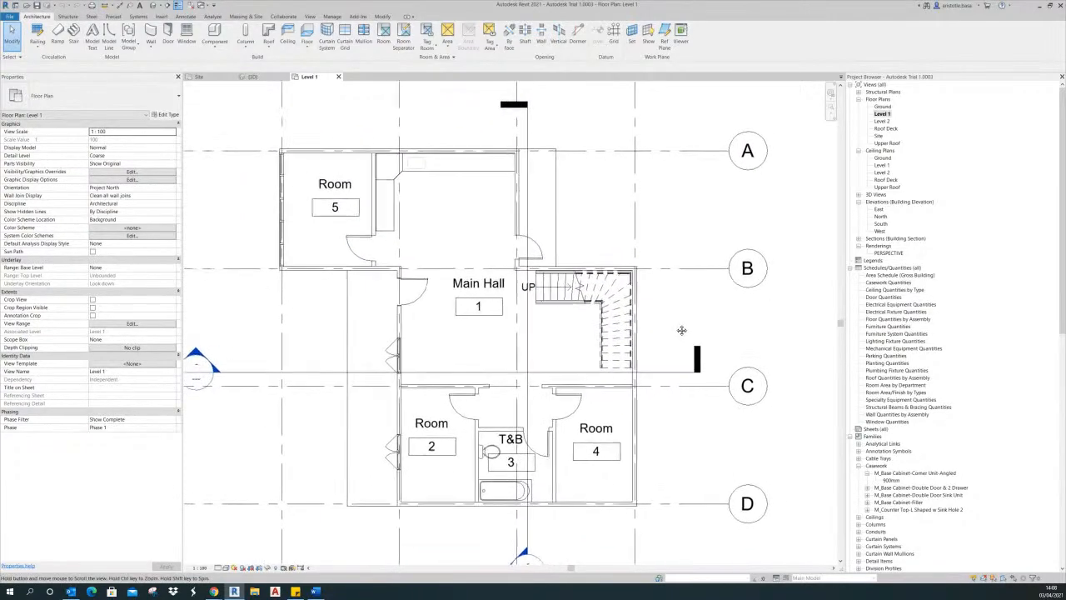
pyautogui.moveTo(658, 328); pyautogui.dragTo(656, 336, button='middle')
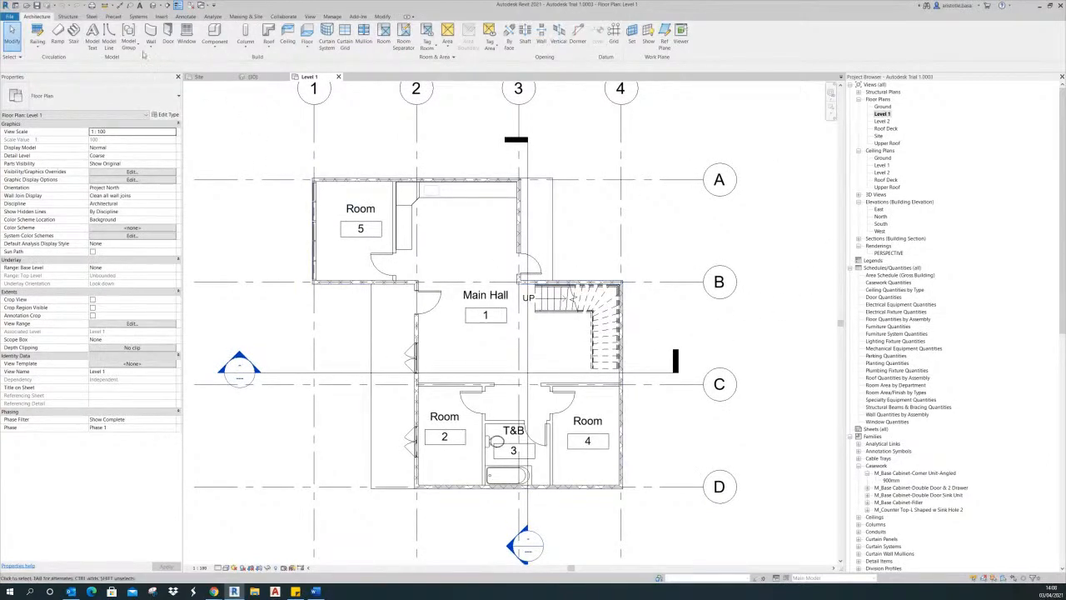
pyautogui.click(188, 17)
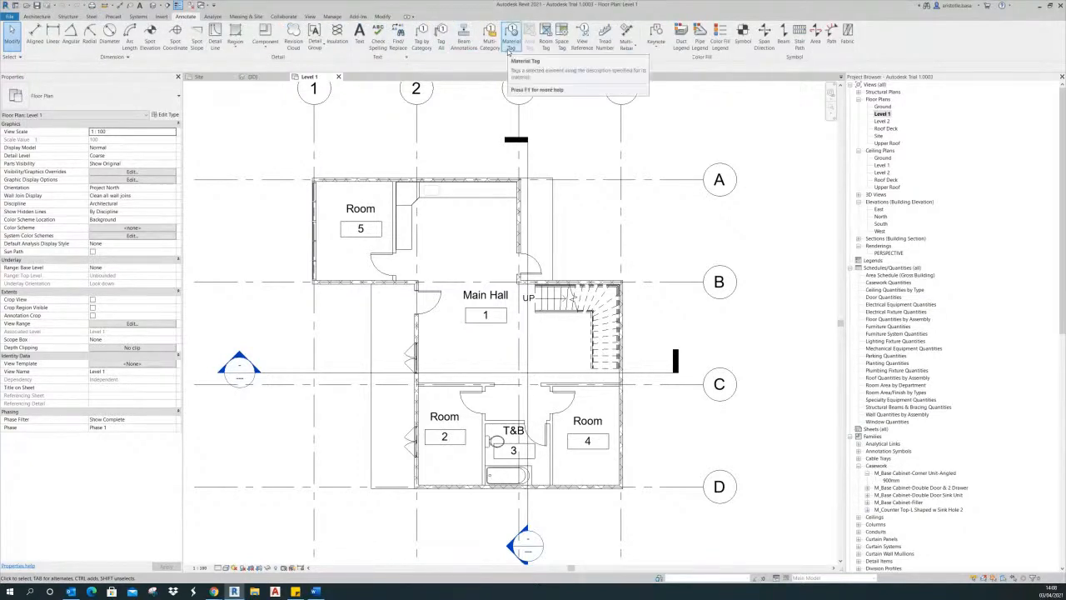
pyautogui.click(426, 48)
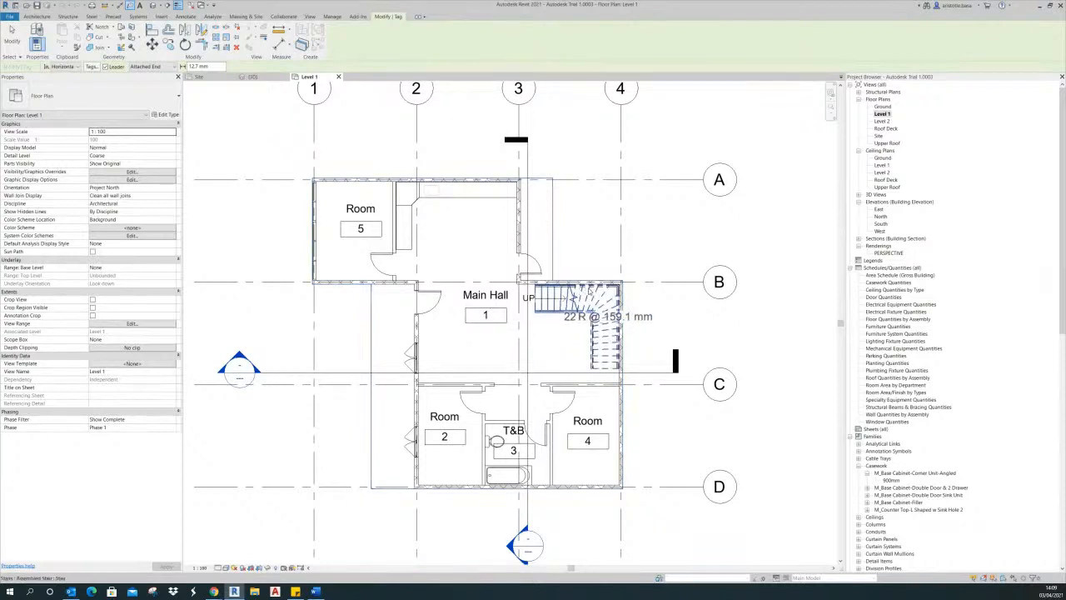
pyautogui.click(373, 263)
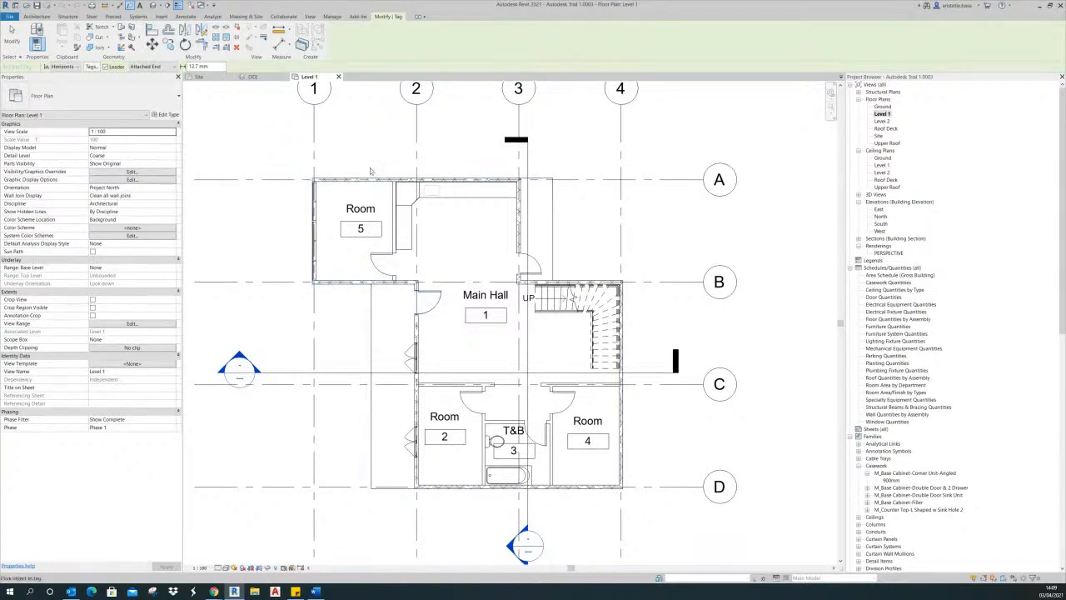
pyautogui.press('Escape')
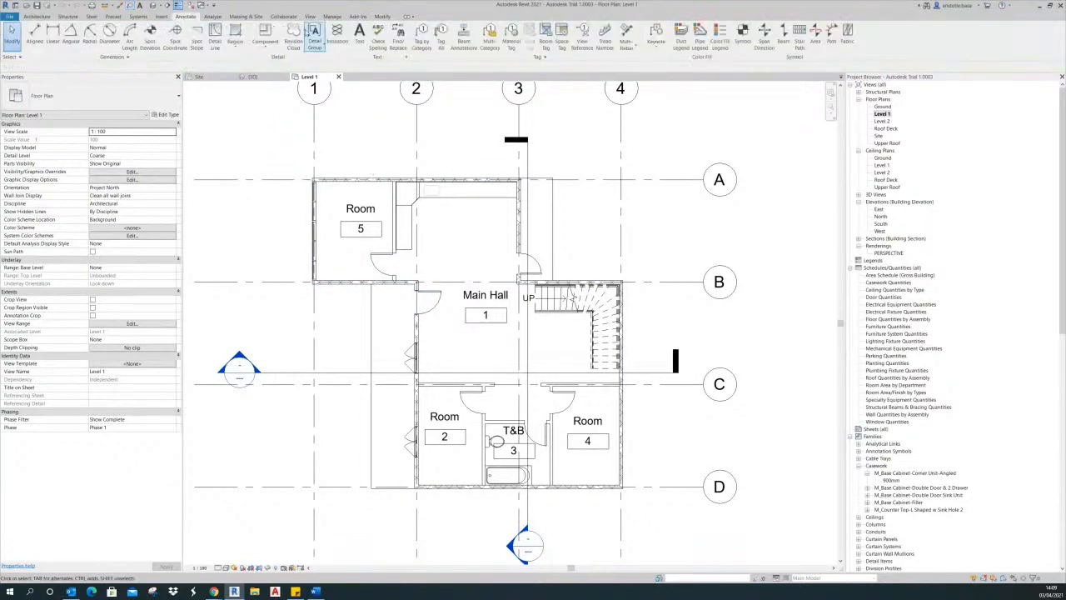
# - Tag all untagged doors and windows in the Level 1 plan with M_Door Tag and M_Window Tag, without leaders
pyautogui.click(440, 43)
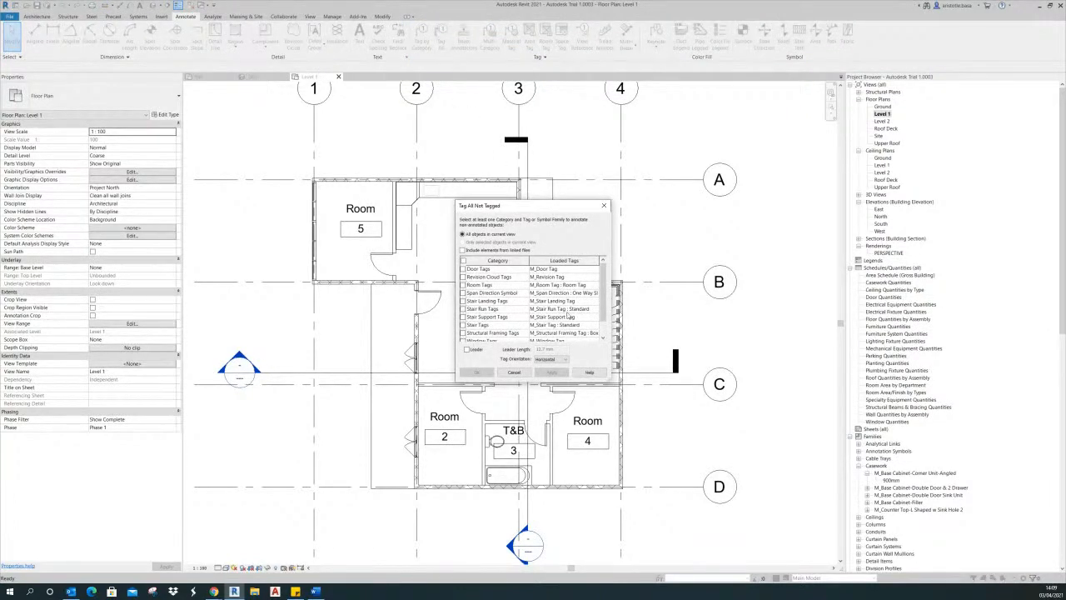
pyautogui.click(463, 269)
pyautogui.moveTo(602, 290); pyautogui.dragTo(601, 310)
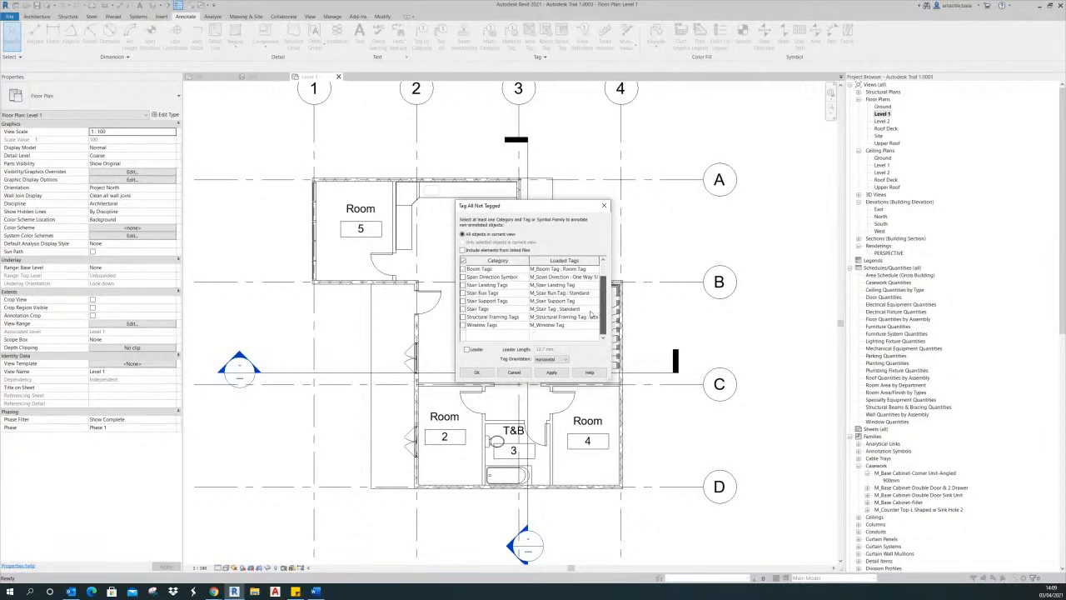
pyautogui.click(463, 325)
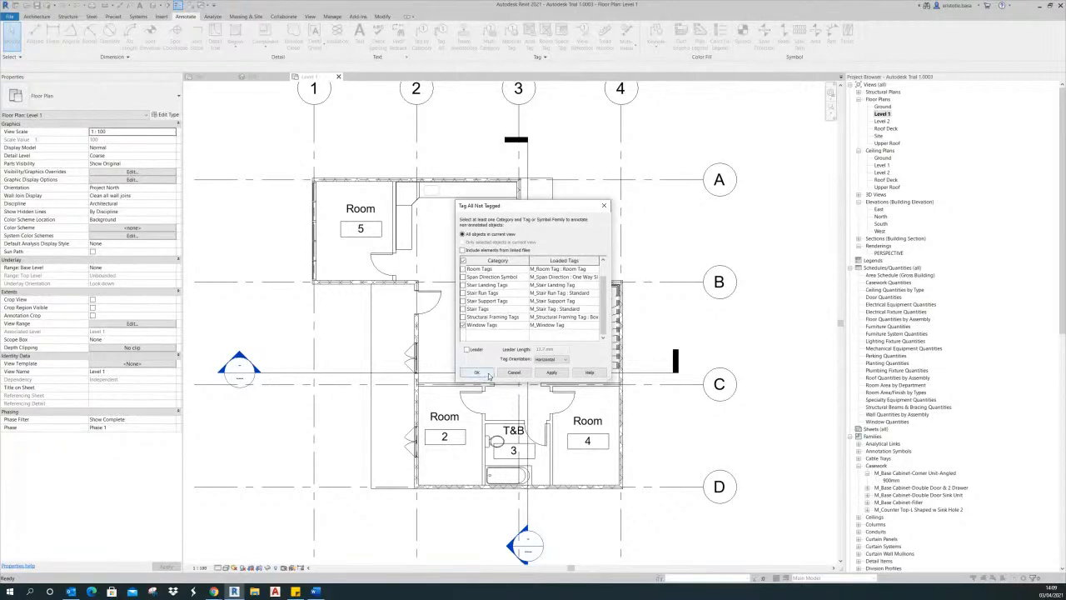
pyautogui.click(552, 373)
pyautogui.click(481, 374)
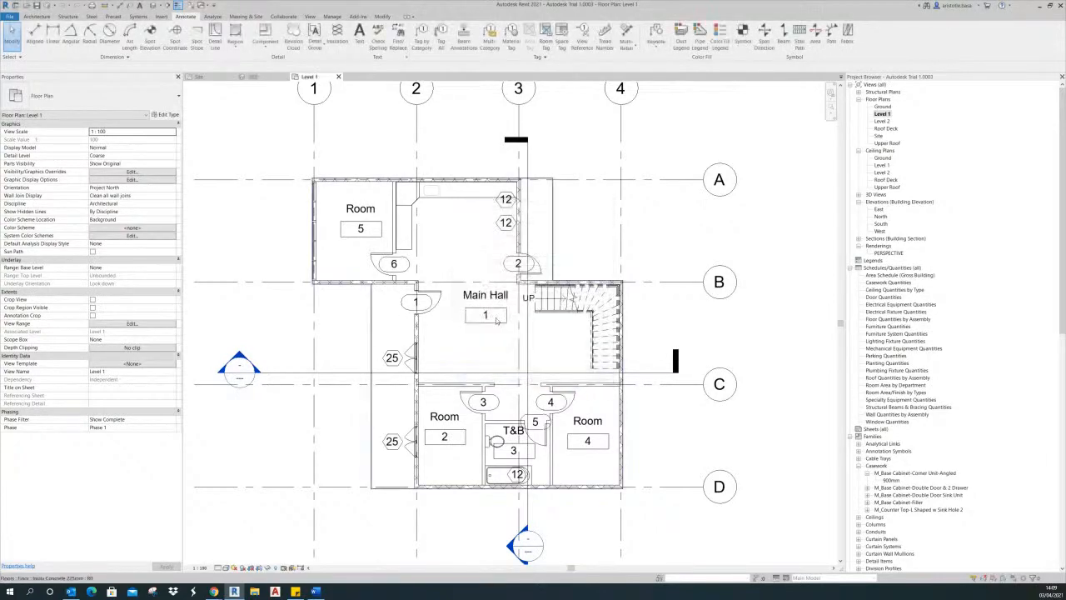
# - Examine the new door and window tags across the Level 1 floor plan
pyautogui.scroll(2, 403, 268)
pyautogui.scroll(2, 403, 267)
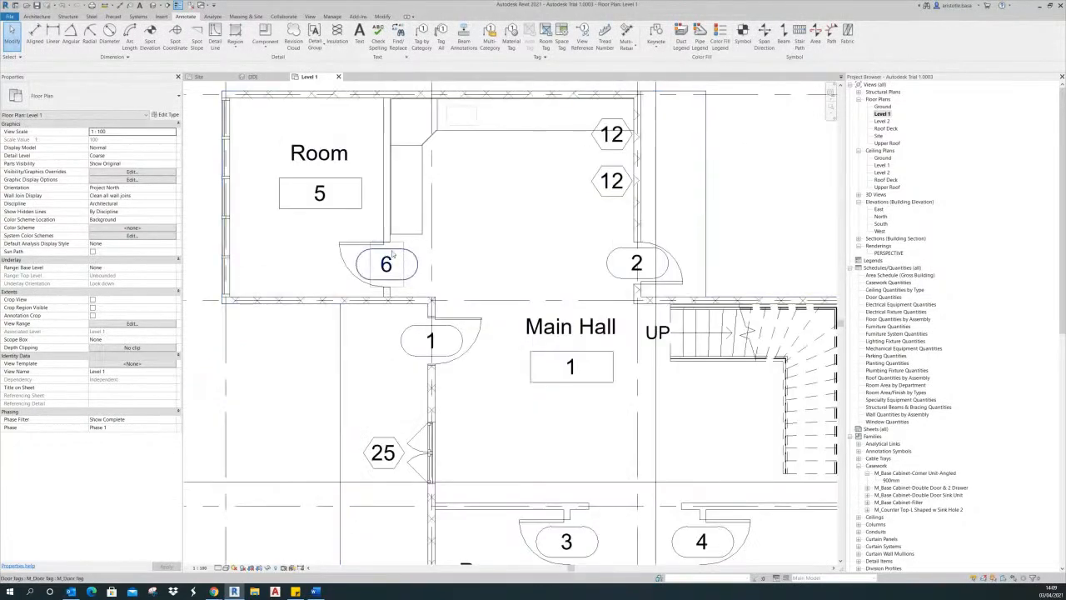
pyautogui.click(369, 260)
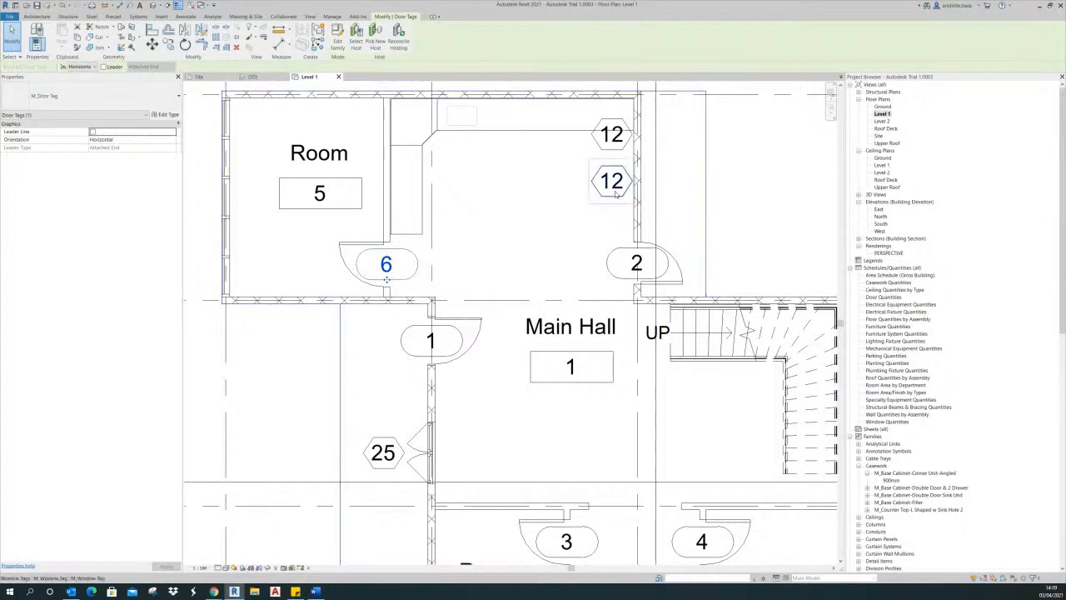
pyautogui.scroll(-3, 658, 166)
pyautogui.moveTo(680, 223); pyautogui.dragTo(640, 213, button='middle')
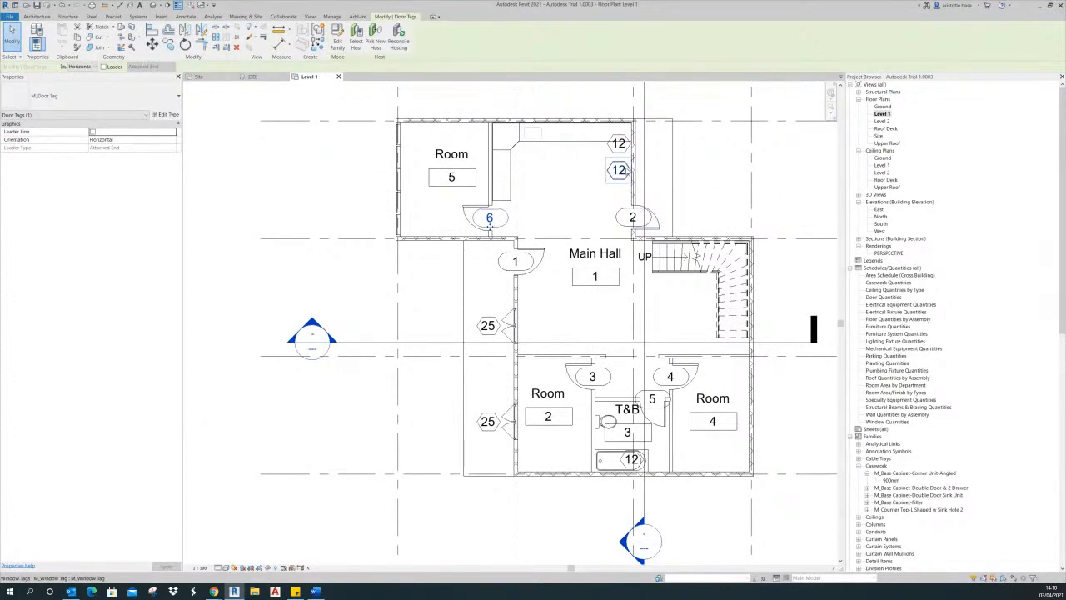
pyautogui.scroll(-2, 633, 169)
pyautogui.scroll(3, 633, 170)
pyautogui.scroll(-3, 633, 169)
pyautogui.scroll(3, 626, 199)
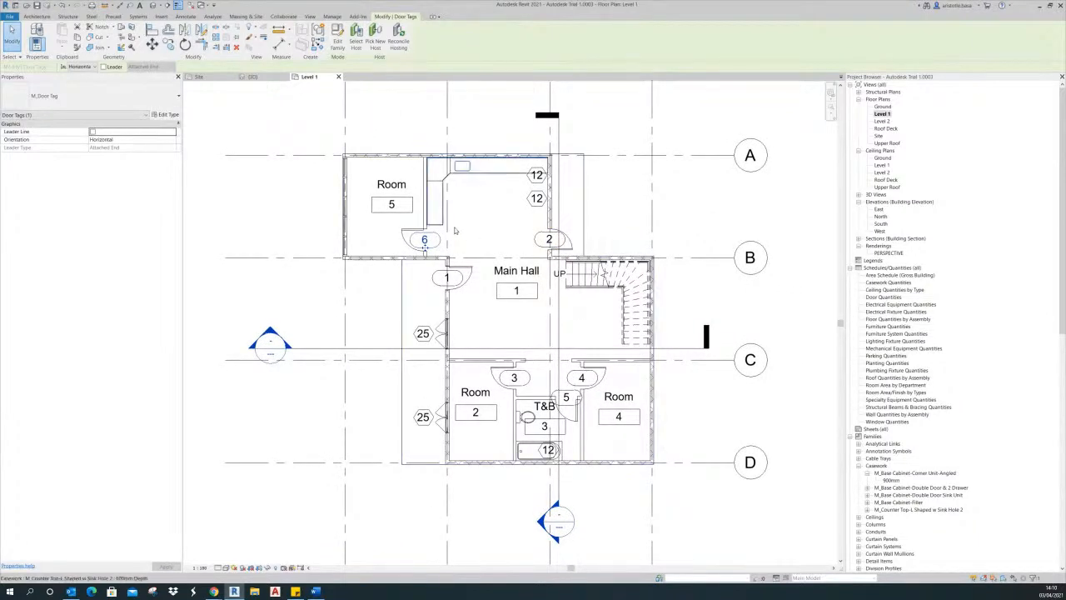
# - Open the Level 2 floor plan
pyautogui.doubleClick(883, 120)
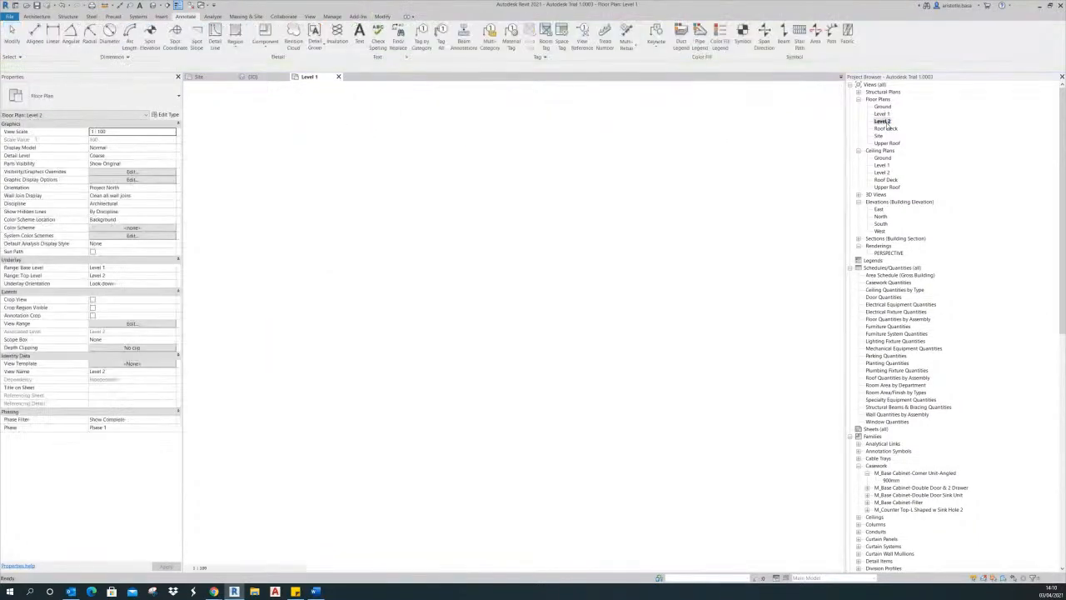
pyautogui.moveTo(516, 310); pyautogui.dragTo(512, 297, button='middle')
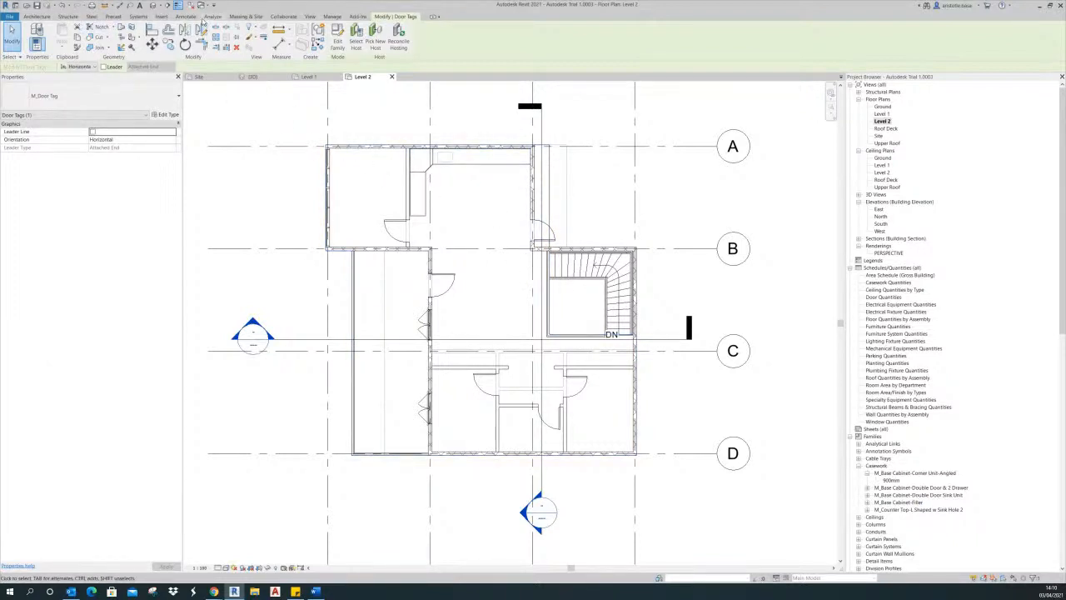
# - Try to tag the doors, rooms and windows on Level 2 using only the selected objects in the current view
pyautogui.click(188, 17)
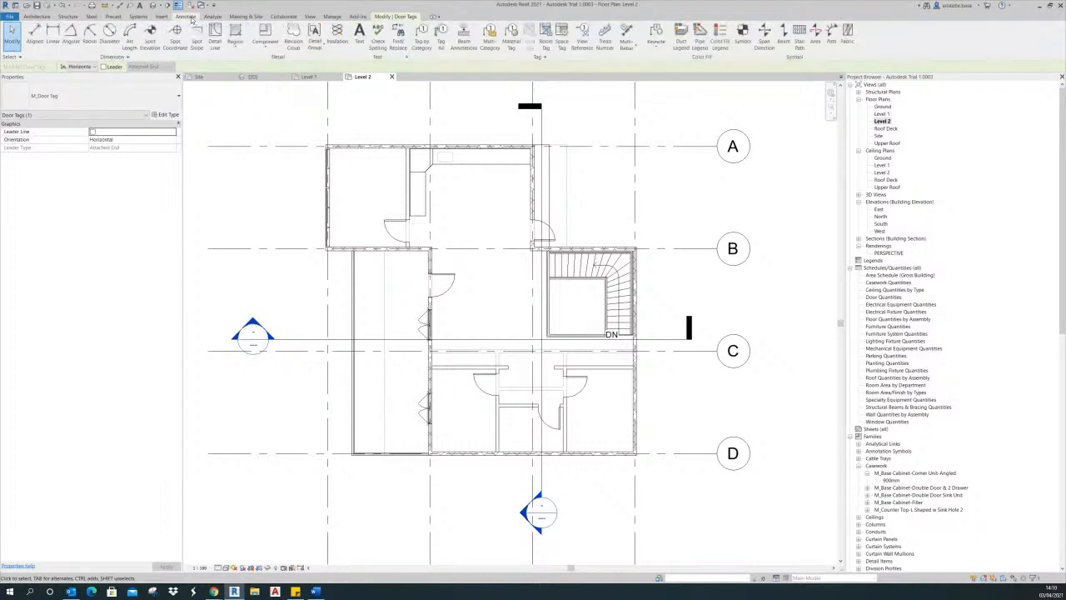
pyautogui.click(441, 42)
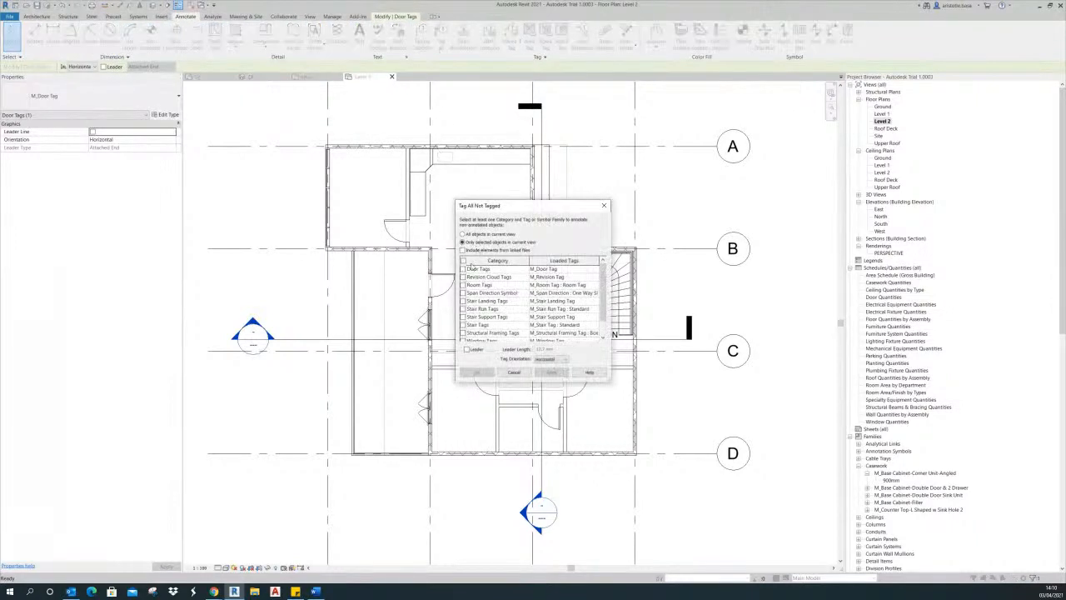
pyautogui.click(463, 269)
pyautogui.click(463, 285)
pyautogui.scroll(-1, 469, 330)
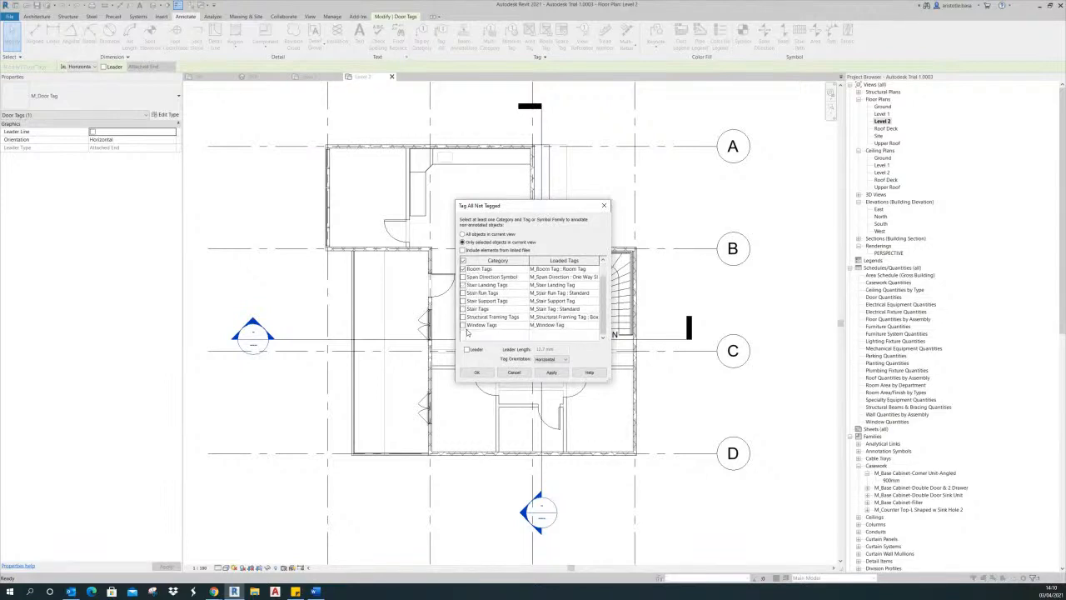
pyautogui.click(463, 325)
pyautogui.click(477, 372)
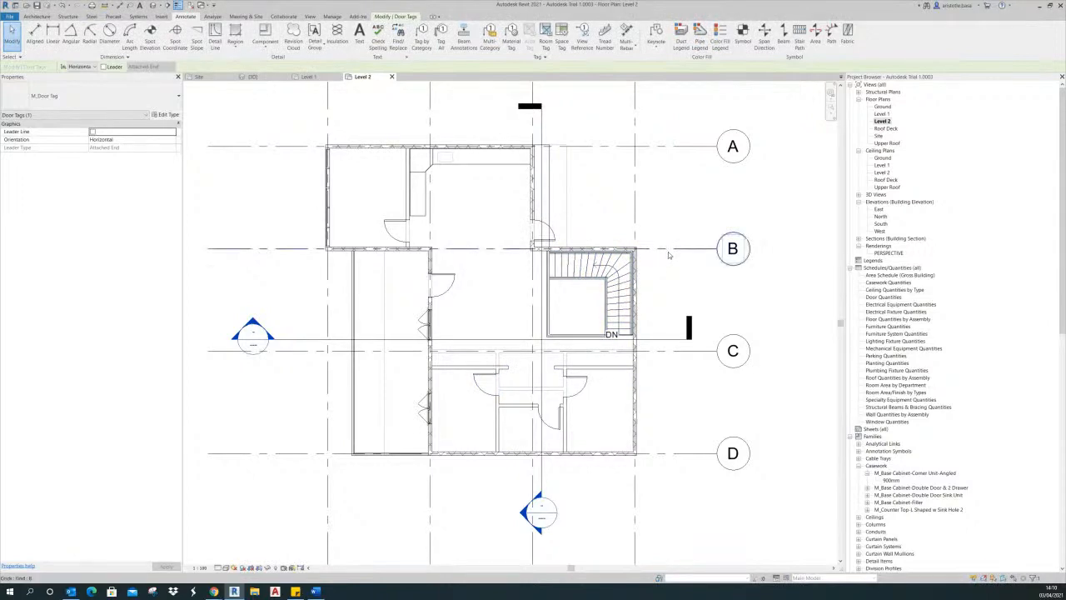
pyautogui.moveTo(681, 296); pyautogui.dragTo(688, 323, button='middle')
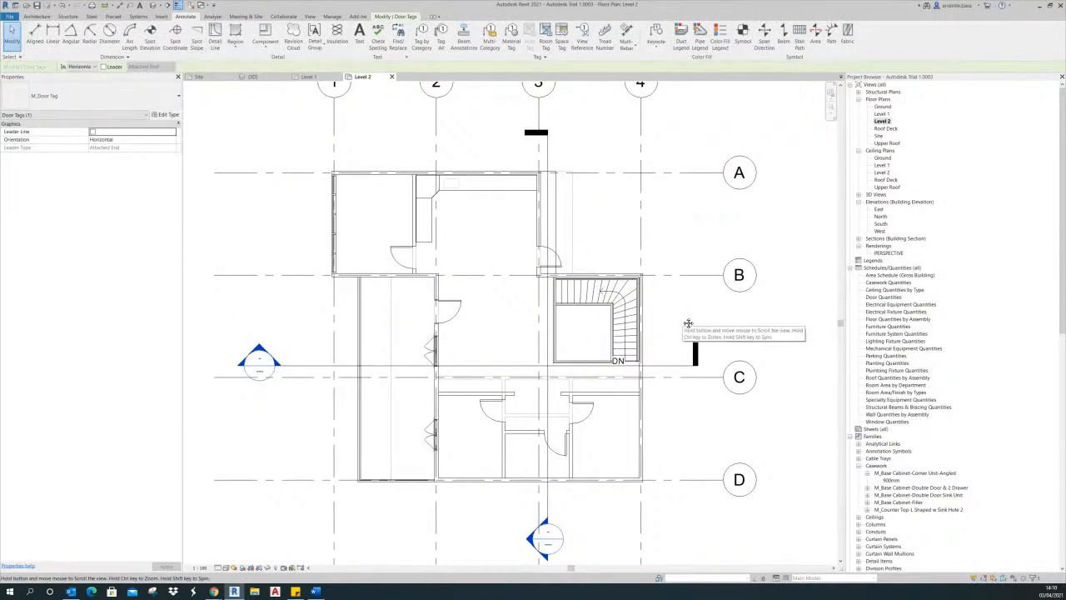
pyautogui.moveTo(688, 323); pyautogui.dragTo(685, 311, button='middle')
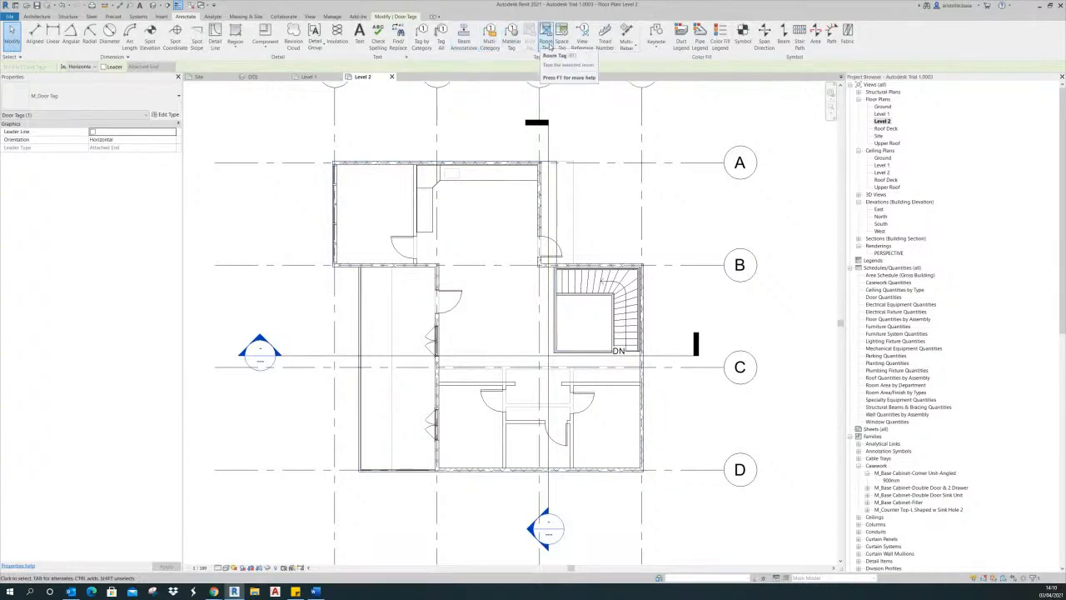
# - Tag all untagged doors and windows on Level 2, covering all objects in the current view, and clear the selection
pyautogui.click(441, 42)
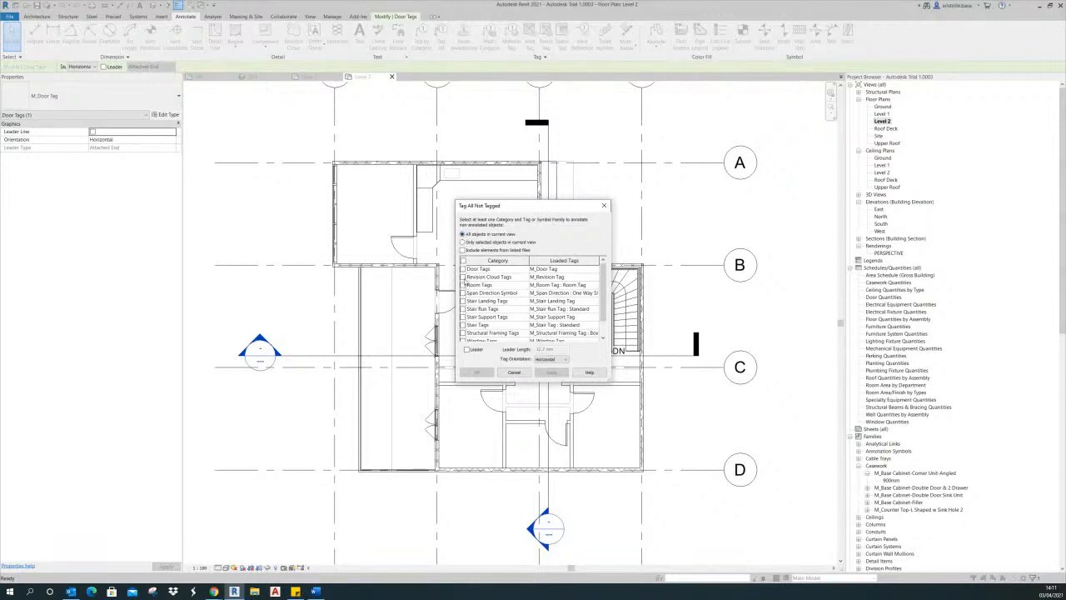
pyautogui.click(464, 269)
pyautogui.scroll(-1, 471, 331)
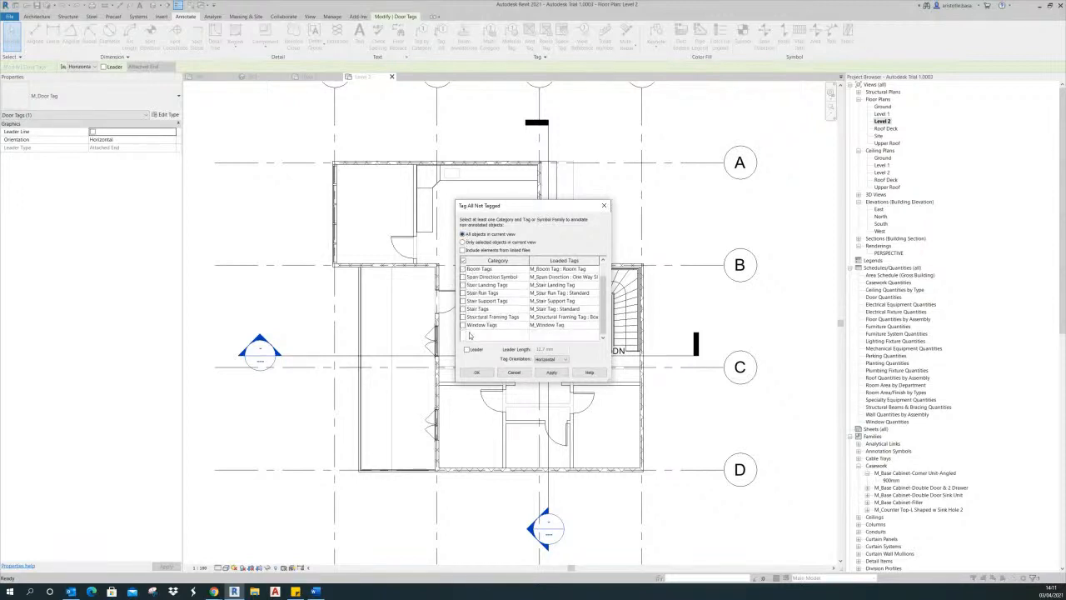
pyautogui.click(463, 325)
pyautogui.click(549, 373)
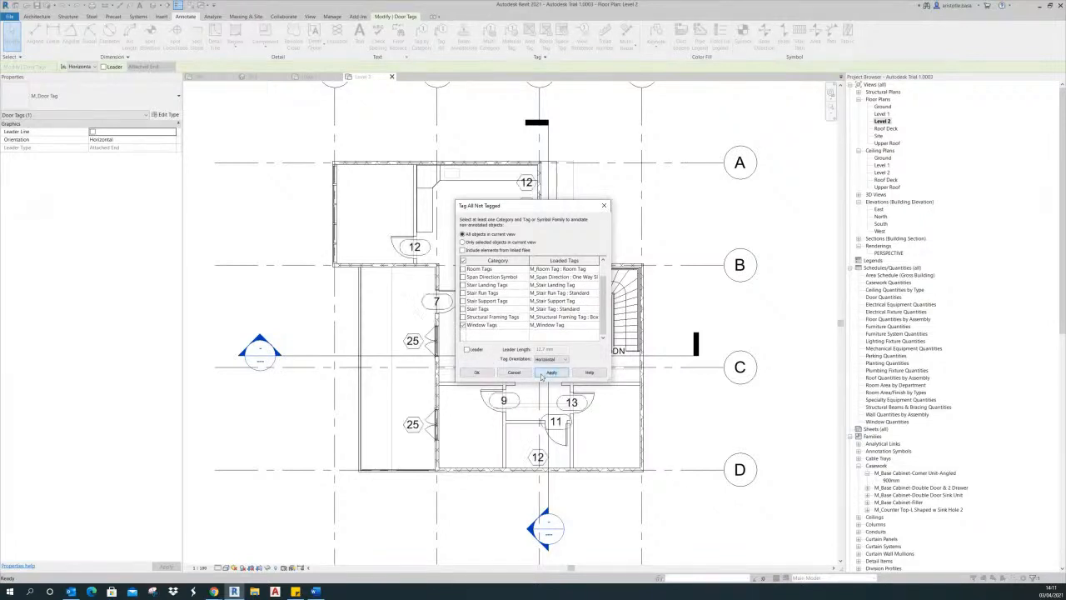
pyautogui.click(477, 373)
pyautogui.moveTo(661, 240); pyautogui.dragTo(624, 241, button='middle')
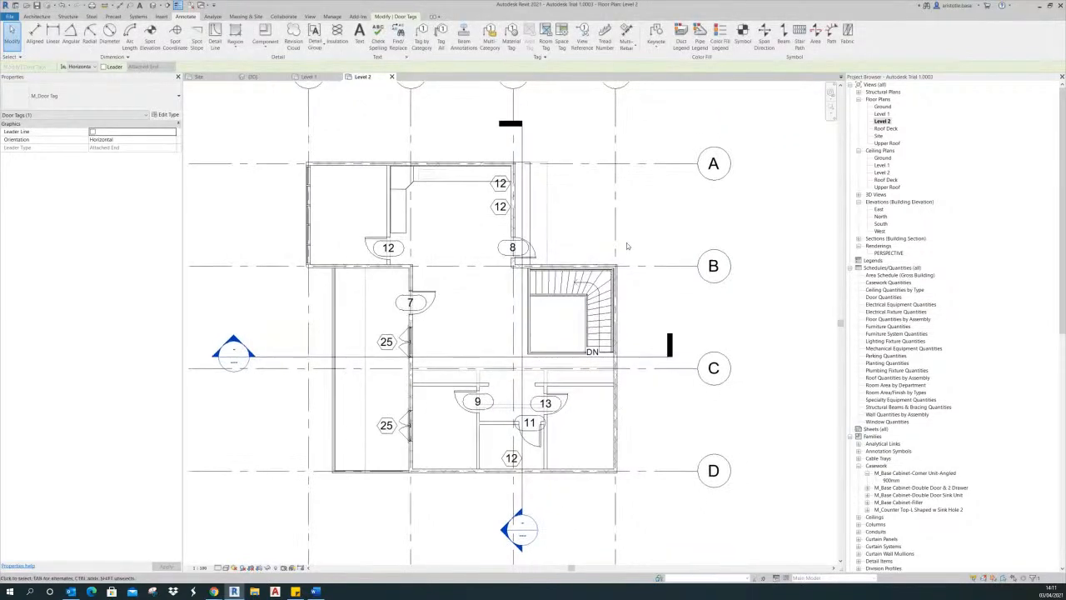
pyautogui.click(618, 225)
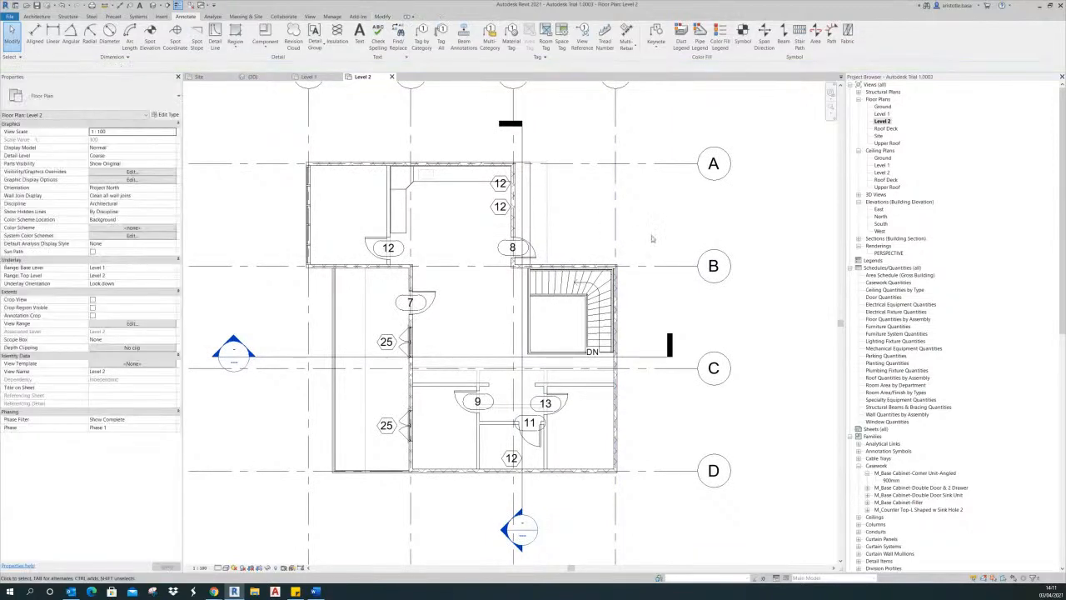
pyautogui.moveTo(650, 238); pyautogui.dragTo(638, 226, button='middle')
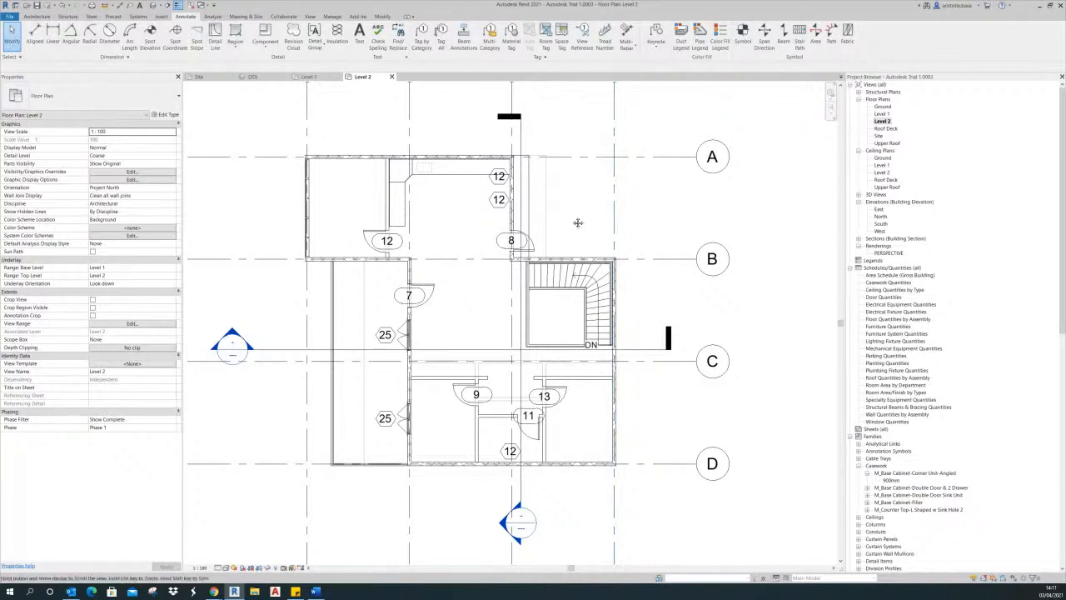
pyautogui.moveTo(576, 216); pyautogui.dragTo(575, 231, button='middle')
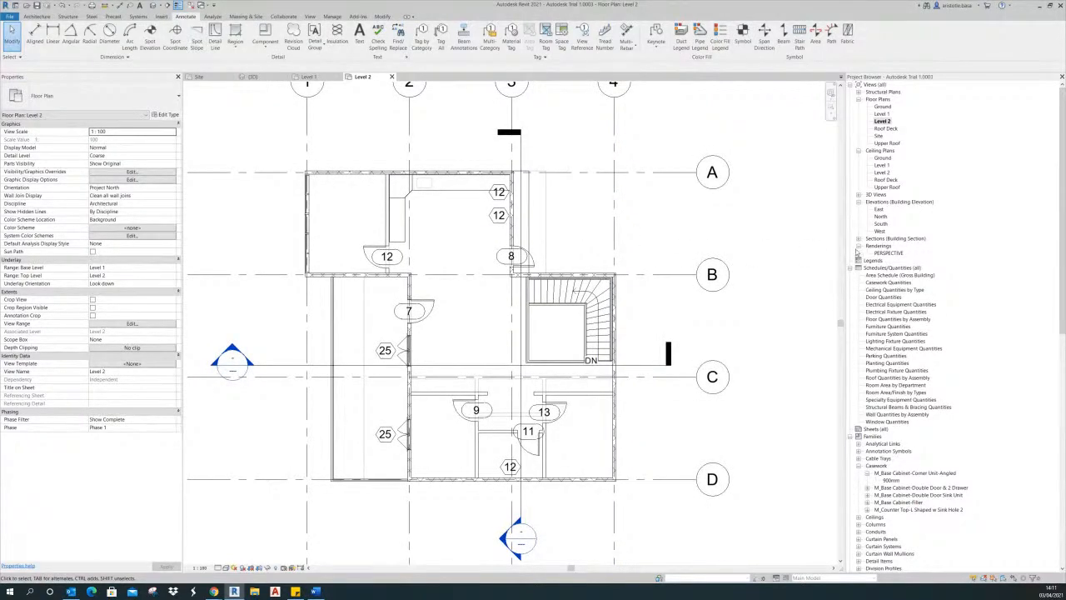
# - Open the Door Quantities and Window Quantities schedules and review their listed types and sizes
pyautogui.moveTo(1063, 112); pyautogui.dragTo(1062, 165)
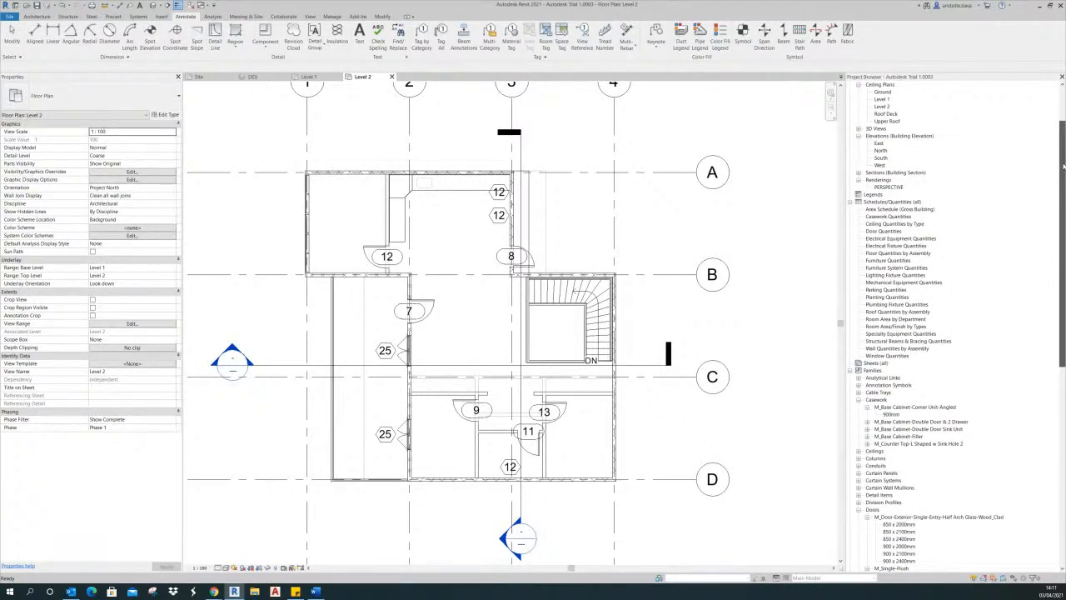
pyautogui.click(870, 205)
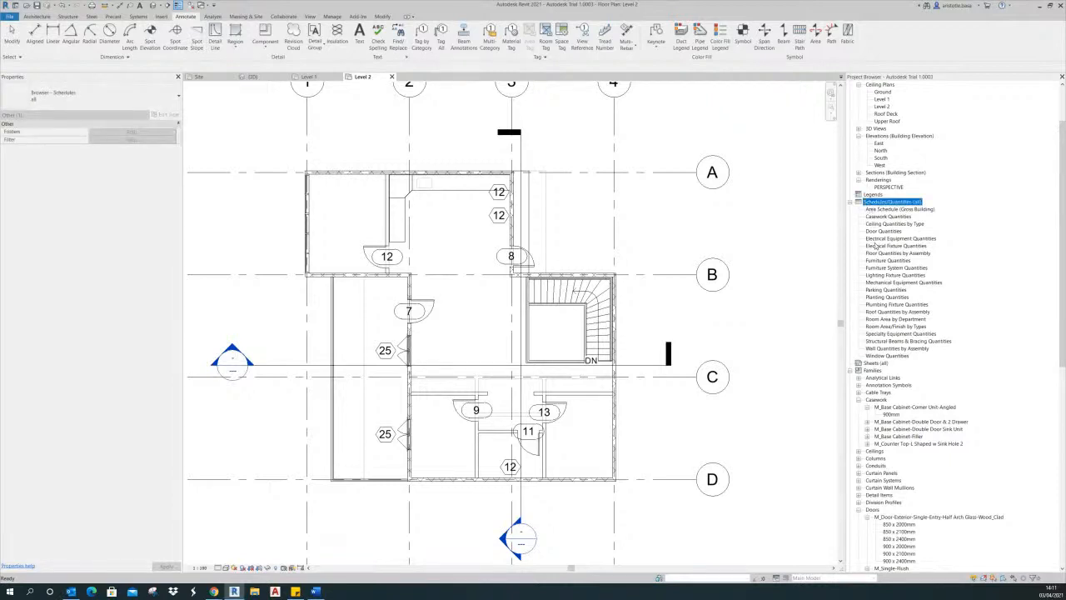
pyautogui.click(881, 233)
pyautogui.press('a')
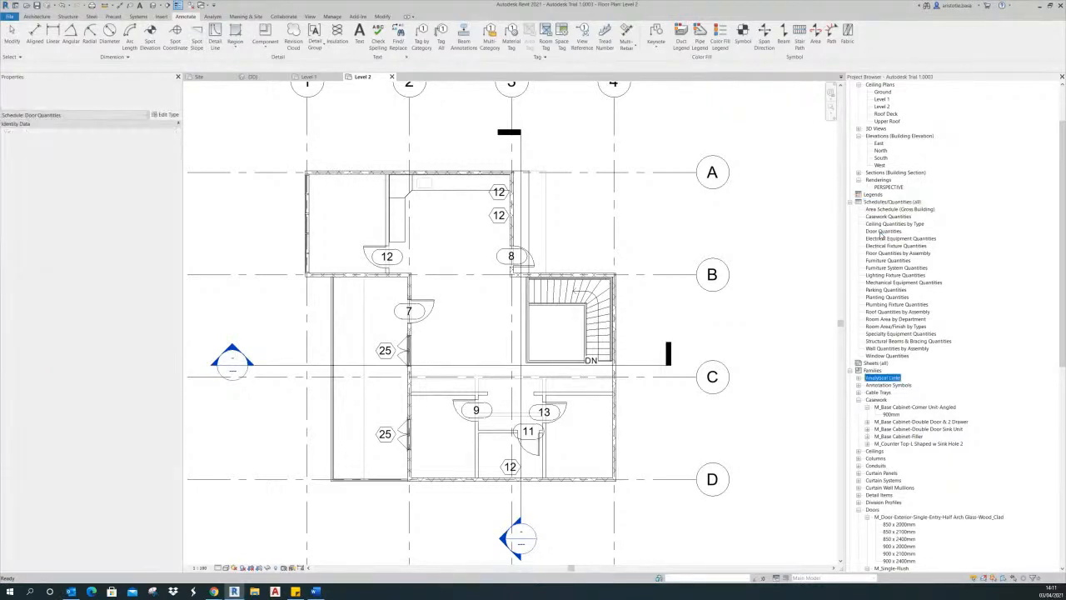
pyautogui.click(881, 232)
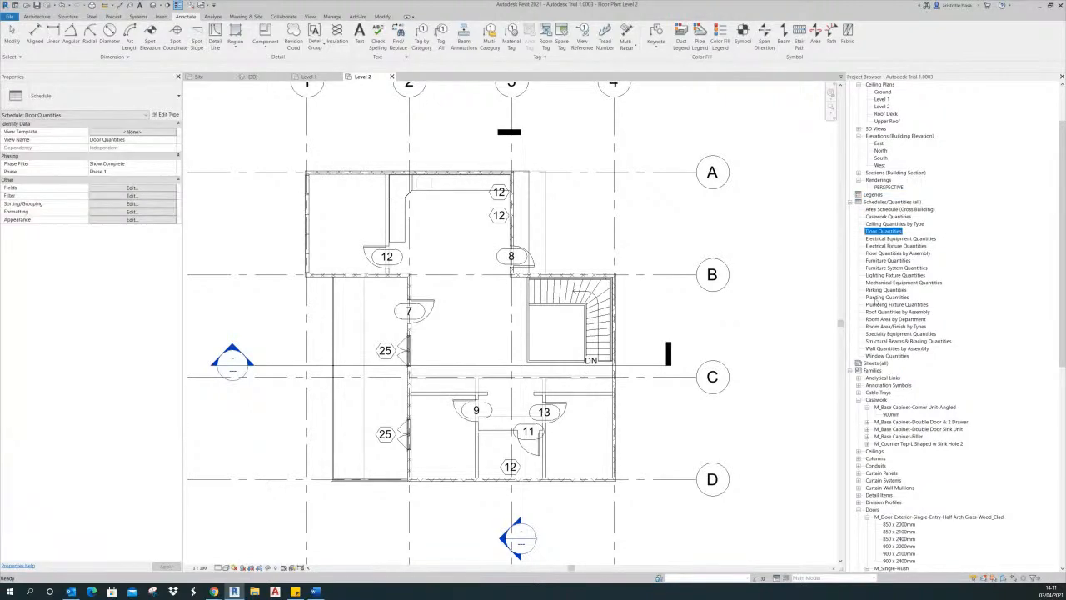
pyautogui.click(887, 356)
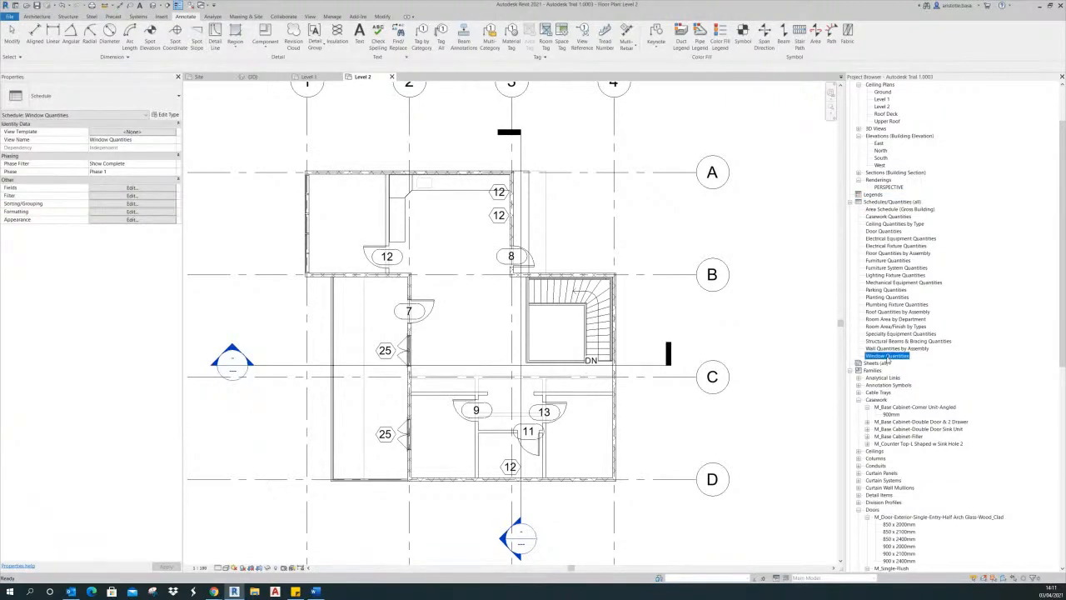
pyautogui.doubleClick(881, 232)
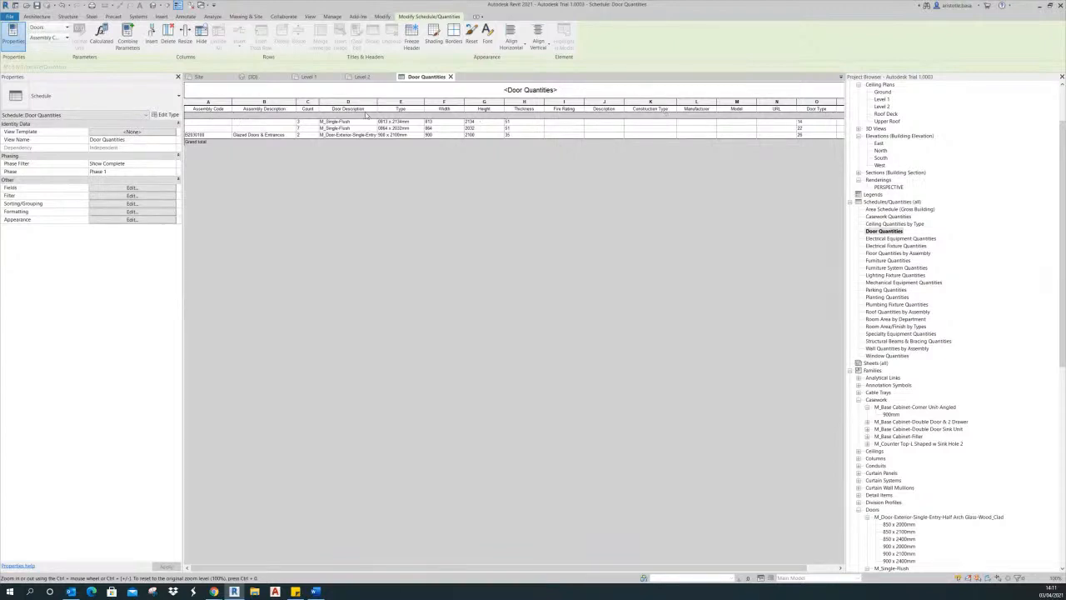
pyautogui.doubleClick(894, 356)
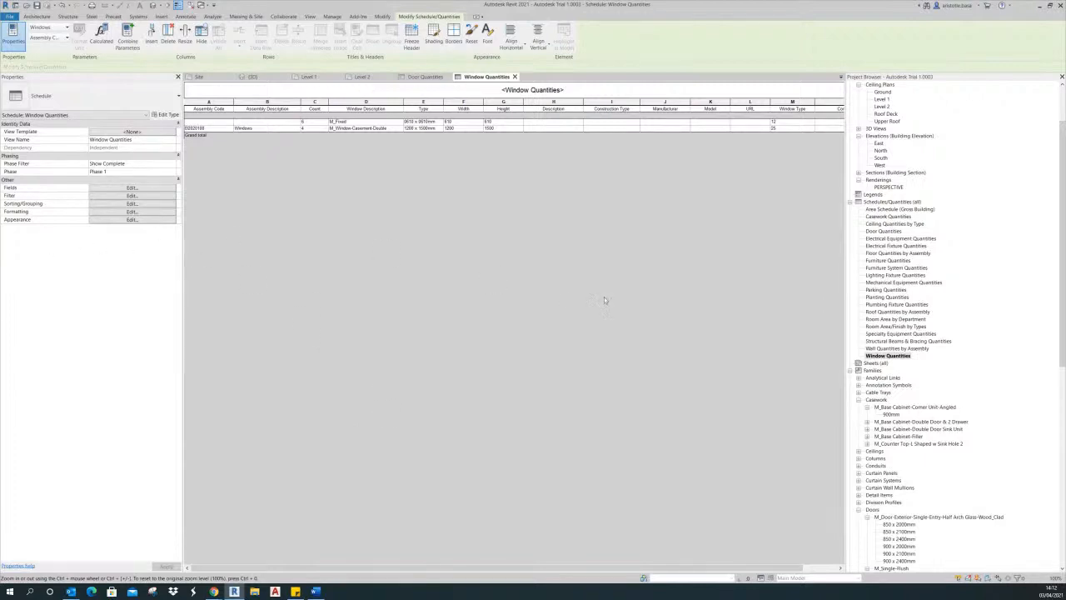
# - Close the Window Quantities and Door Quantities schedules and switch to the Level 1 floor plan
pyautogui.click(514, 76)
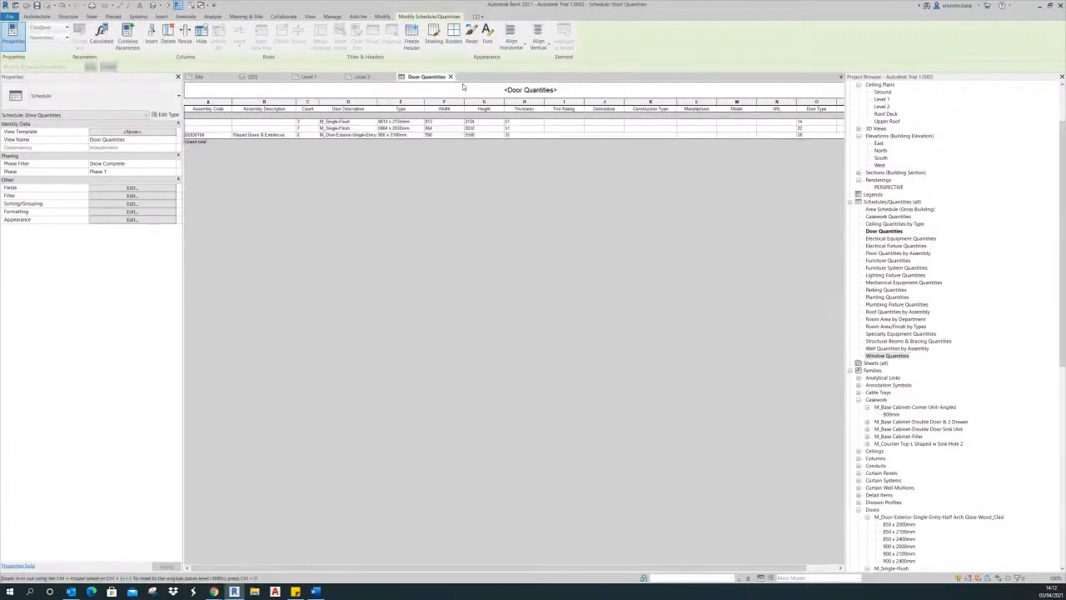
pyautogui.click(450, 77)
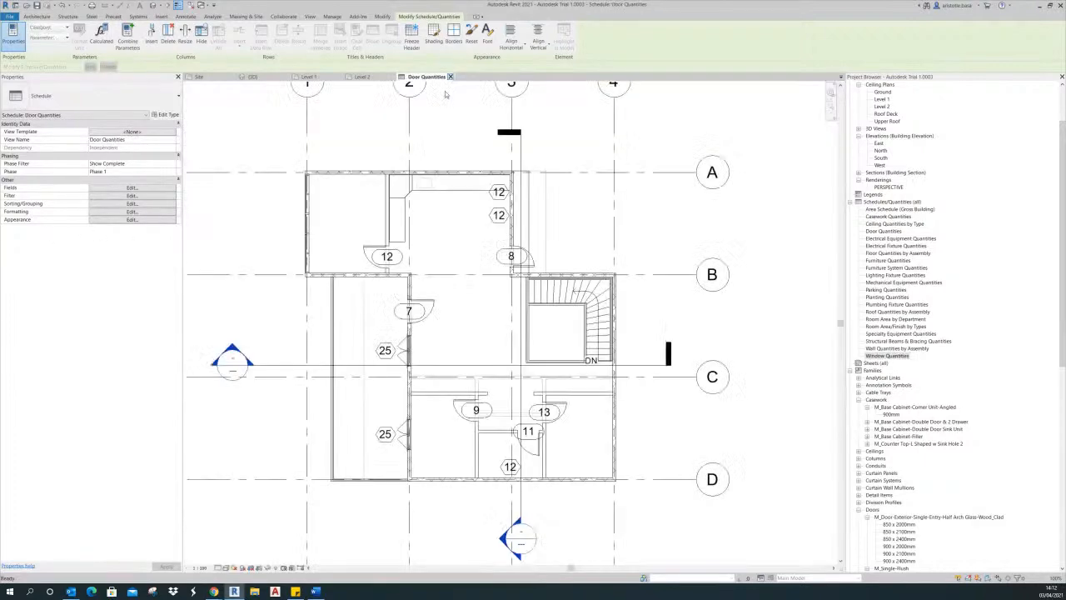
pyautogui.click(308, 77)
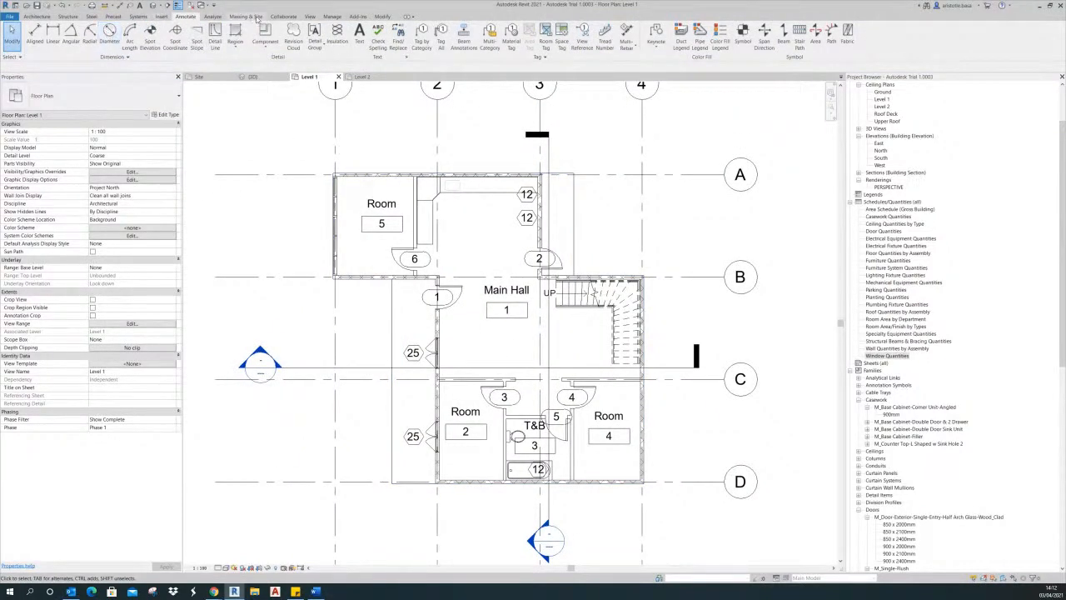
# - Create a new schedule of building components for the Doors category, using the Architecture filter
pyautogui.click(310, 17)
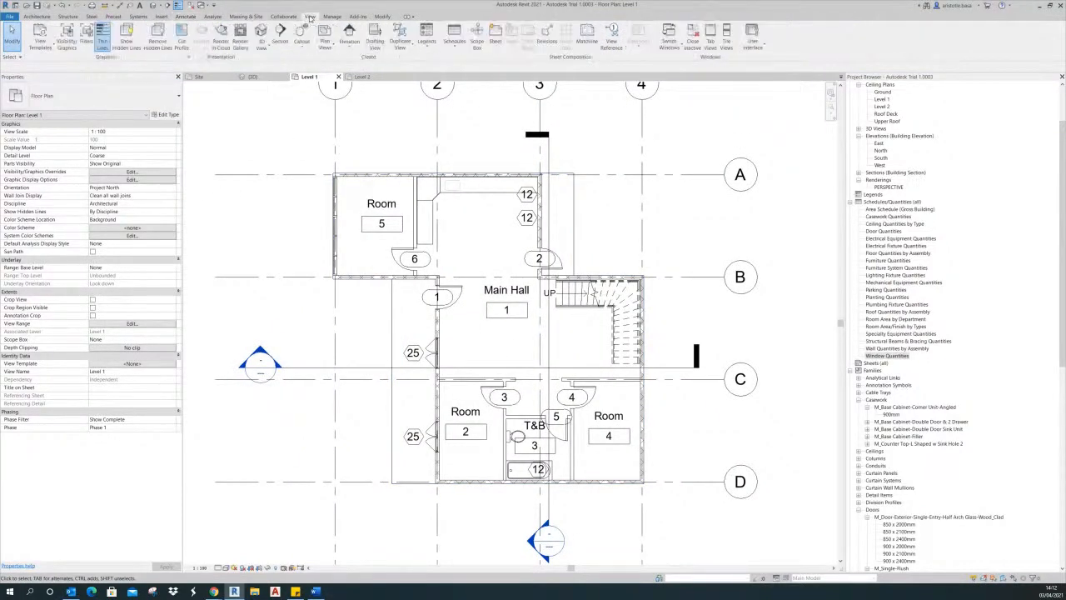
pyautogui.click(454, 45)
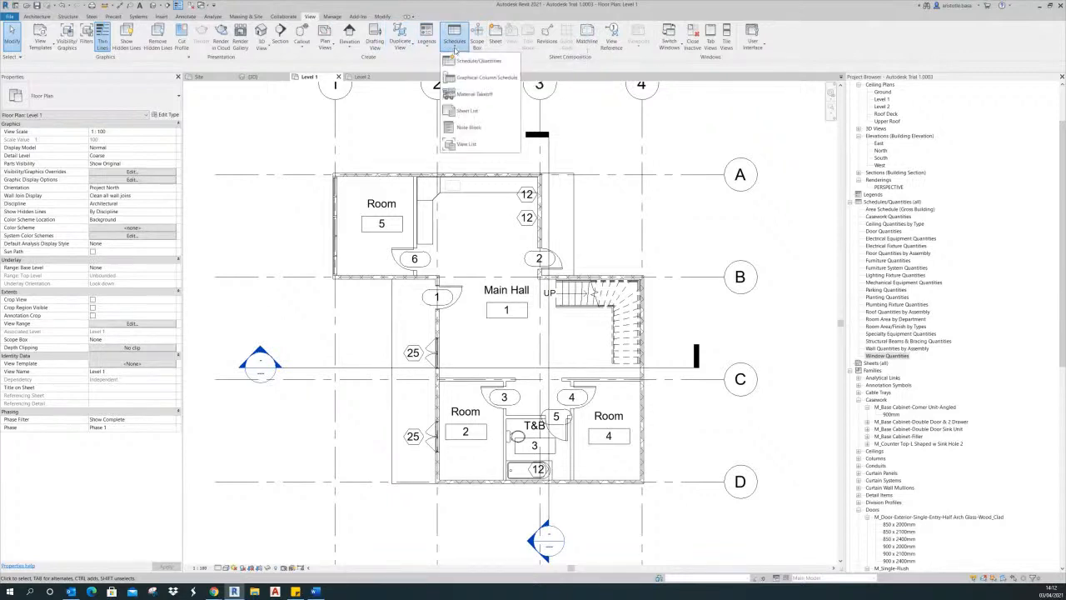
pyautogui.click(491, 64)
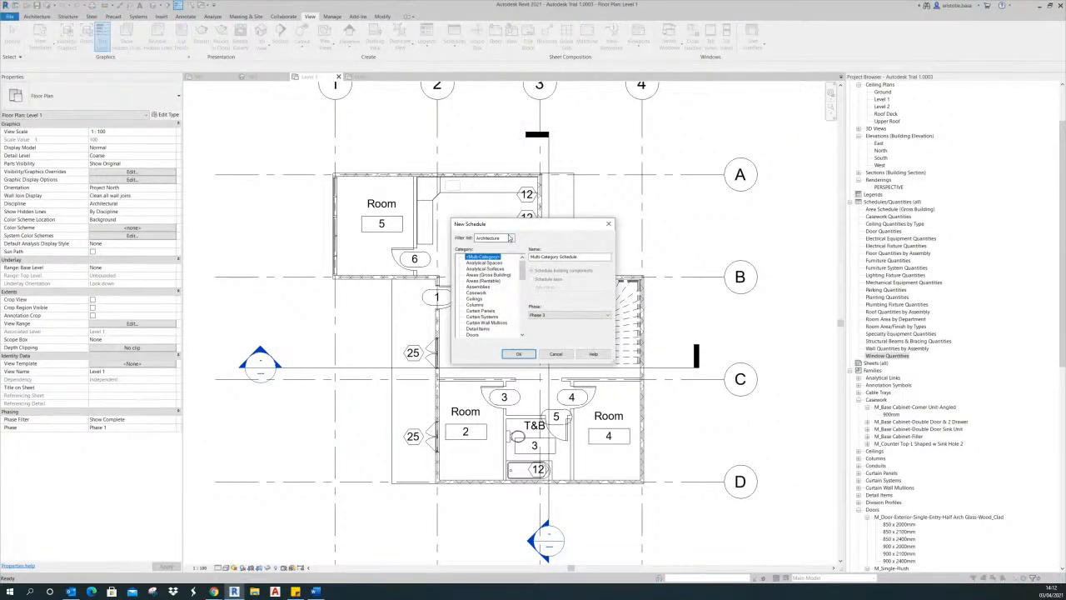
pyautogui.moveTo(523, 268); pyautogui.dragTo(522, 318)
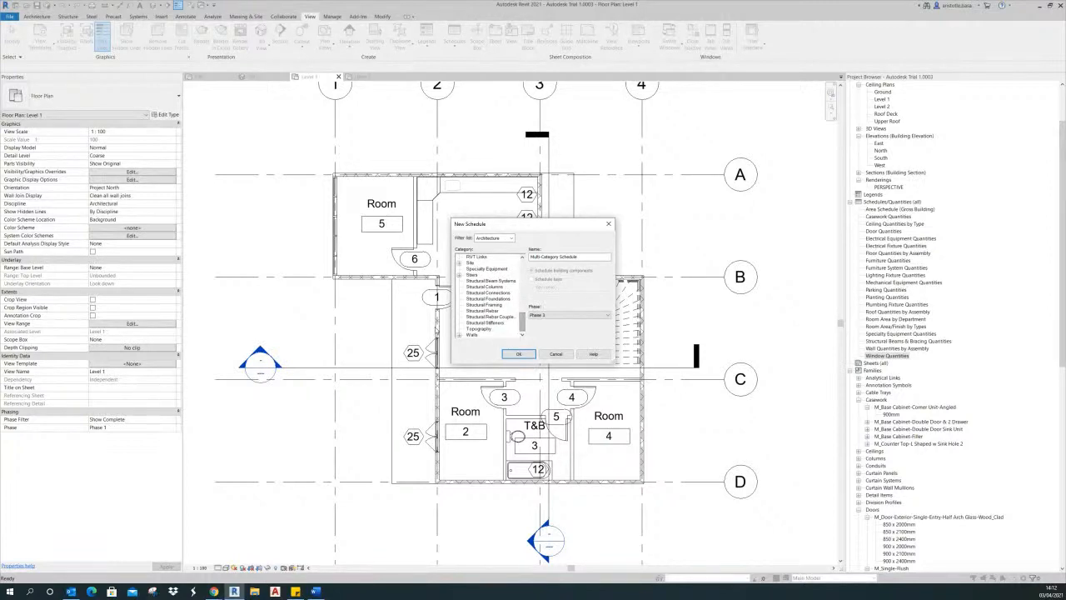
pyautogui.moveTo(524, 321); pyautogui.dragTo(520, 286)
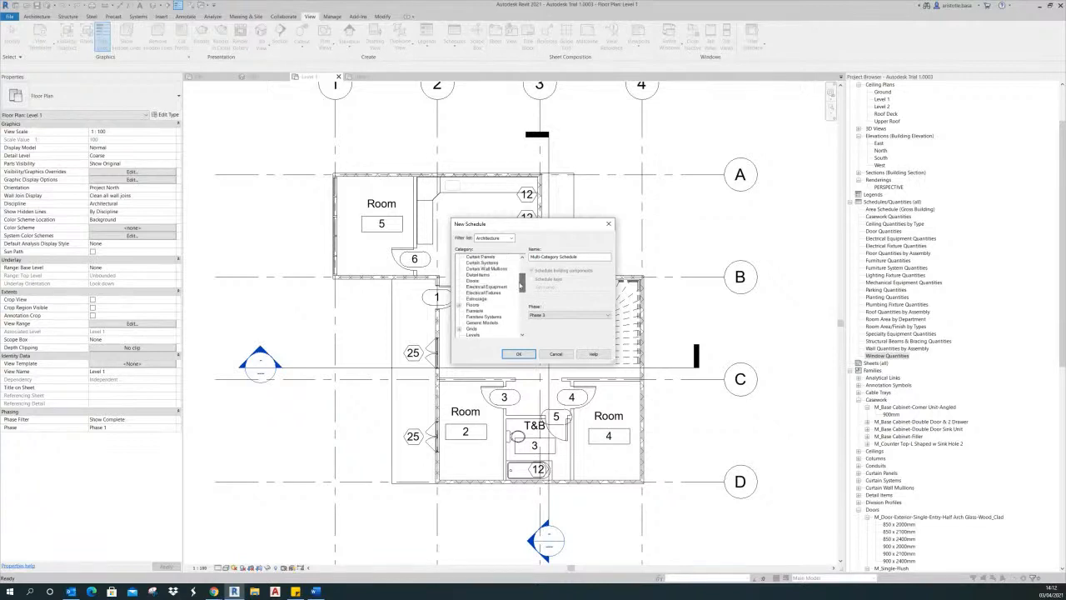
pyautogui.click(473, 281)
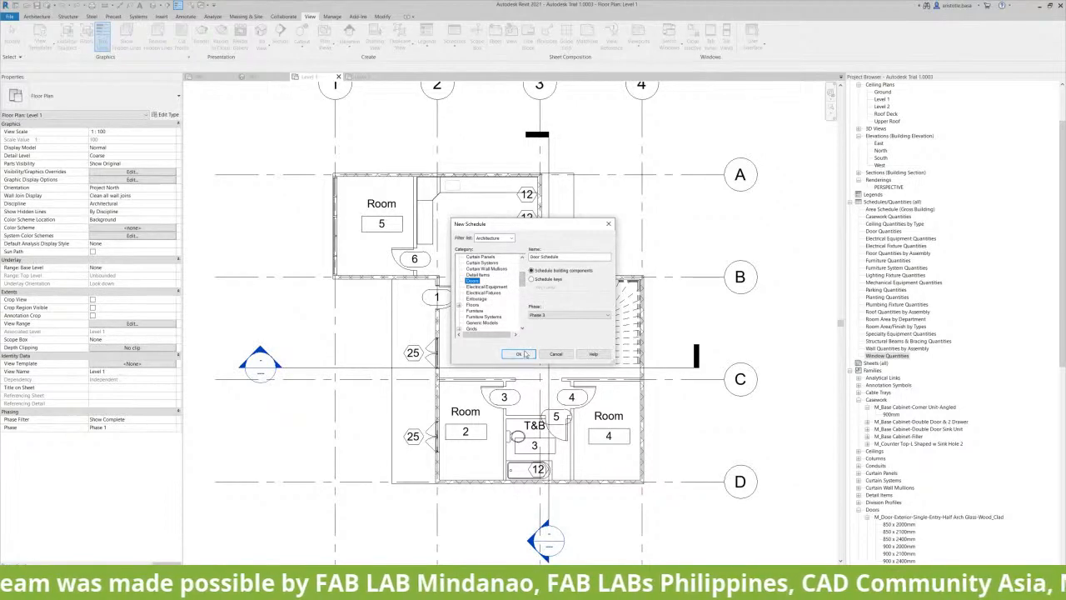
pyautogui.click(518, 354)
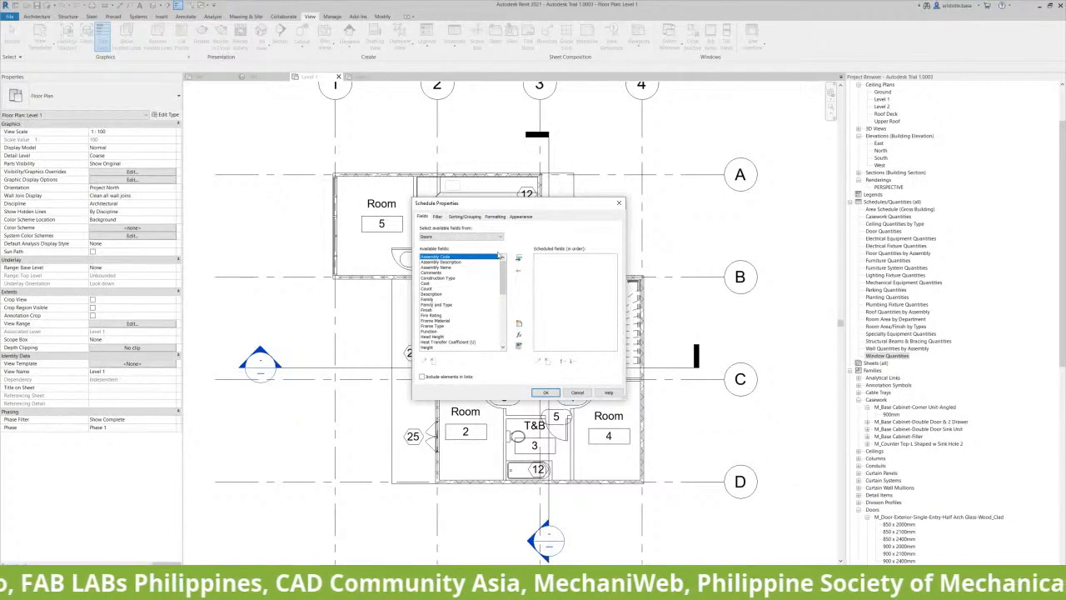
# - Add the Count, Assembly Description and Assembly Name fields to the door schedule
pyautogui.click(429, 289)
pyautogui.click(518, 257)
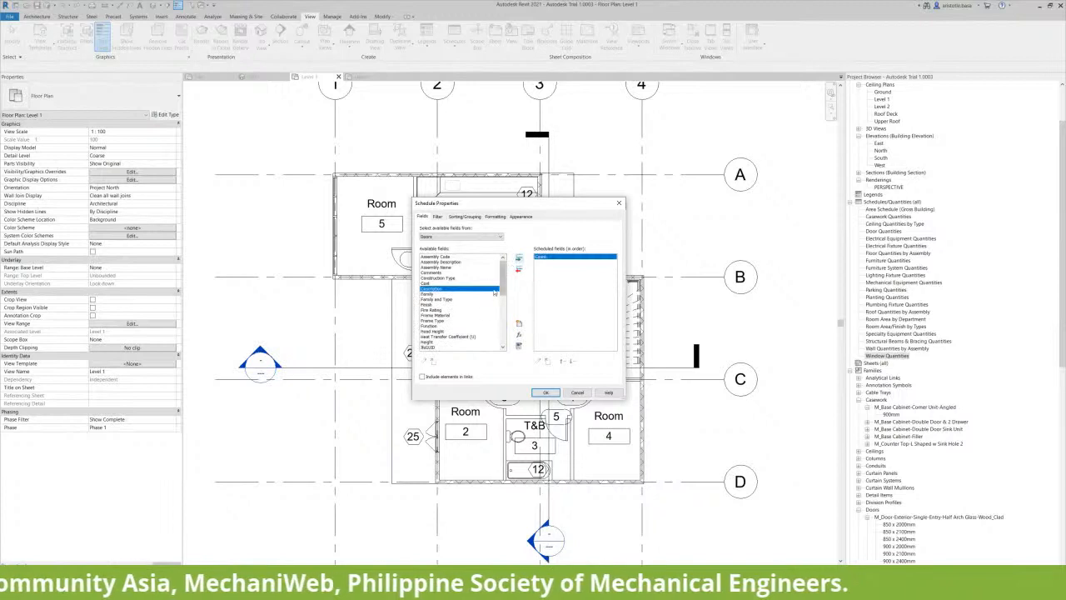
pyautogui.click(444, 262)
pyautogui.click(518, 258)
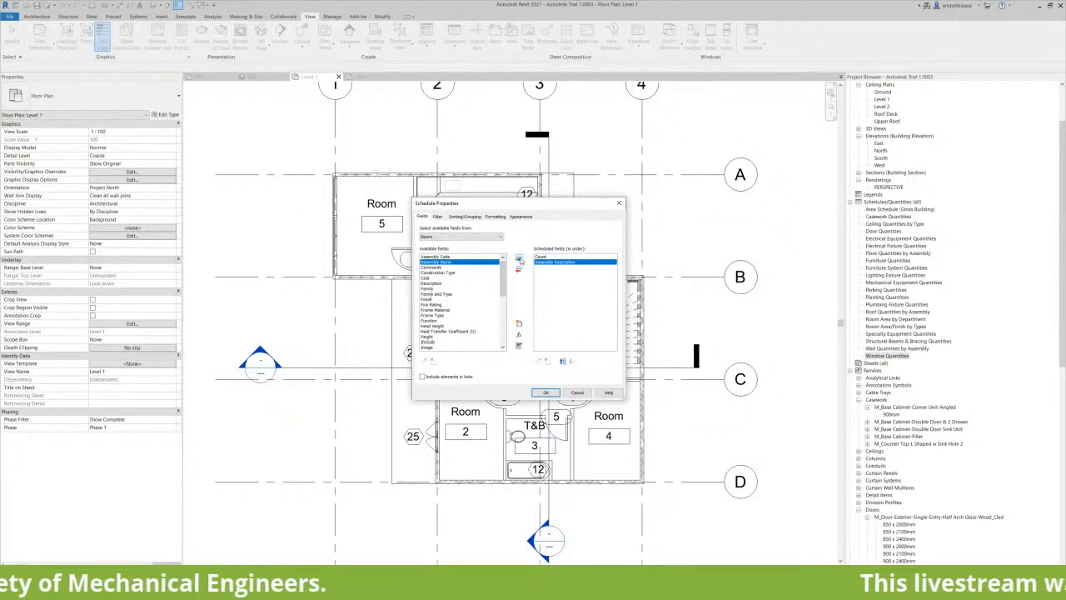
pyautogui.click(519, 259)
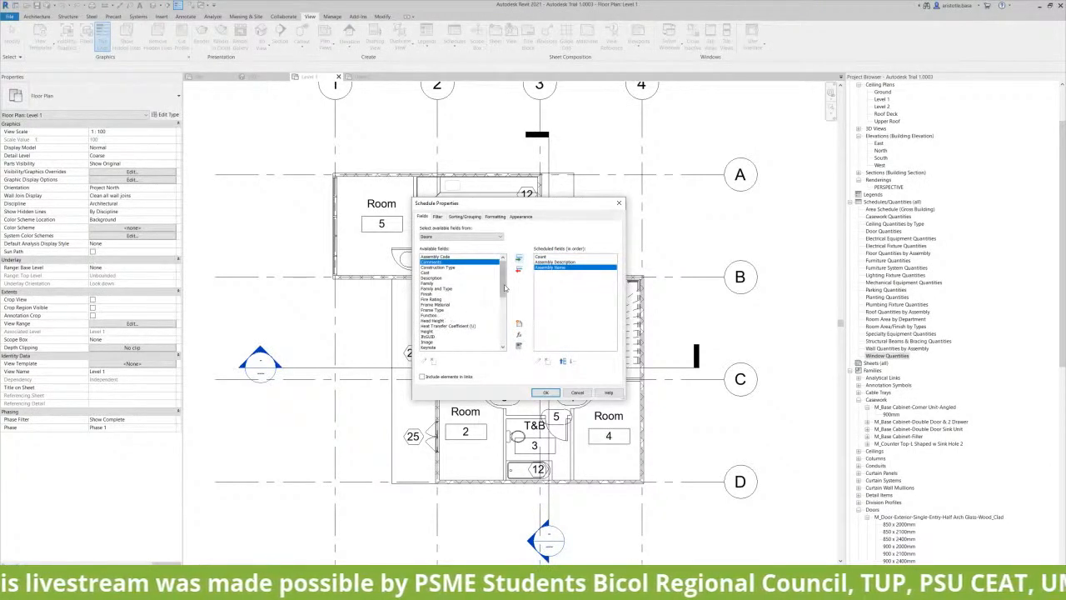
# - Add the Level and Height fields to the door schedule's scheduled fields
pyautogui.scroll(-2, 503, 300)
pyautogui.moveTo(503, 299)
pyautogui.mouseDown()
pyautogui.moveTo(500, 321)
pyautogui.moveTo(502, 290)
pyautogui.moveTo(496, 309)
pyautogui.mouseUp()
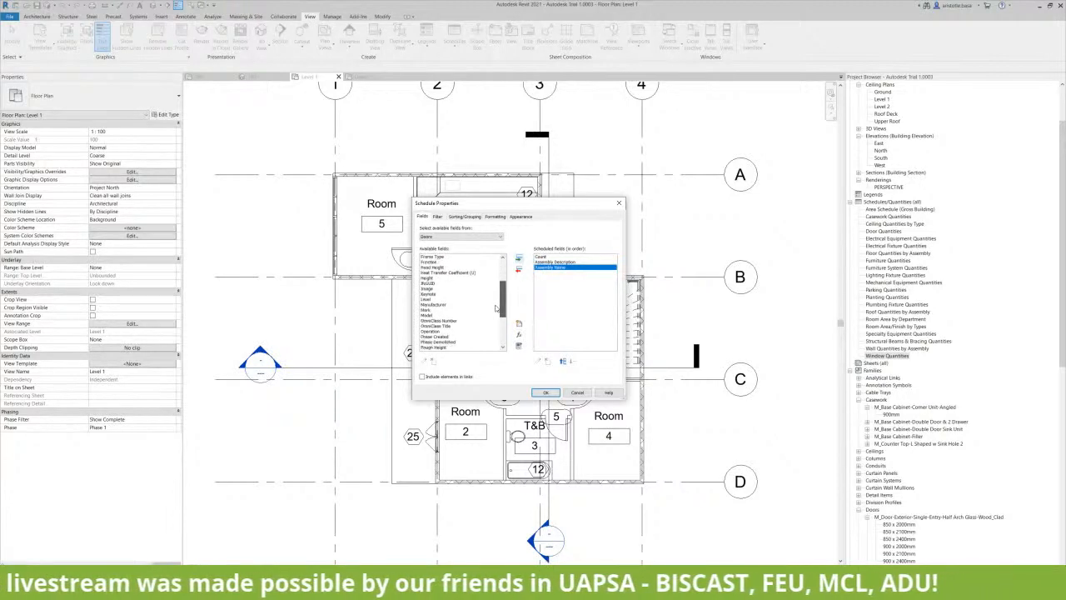
pyautogui.click(431, 299)
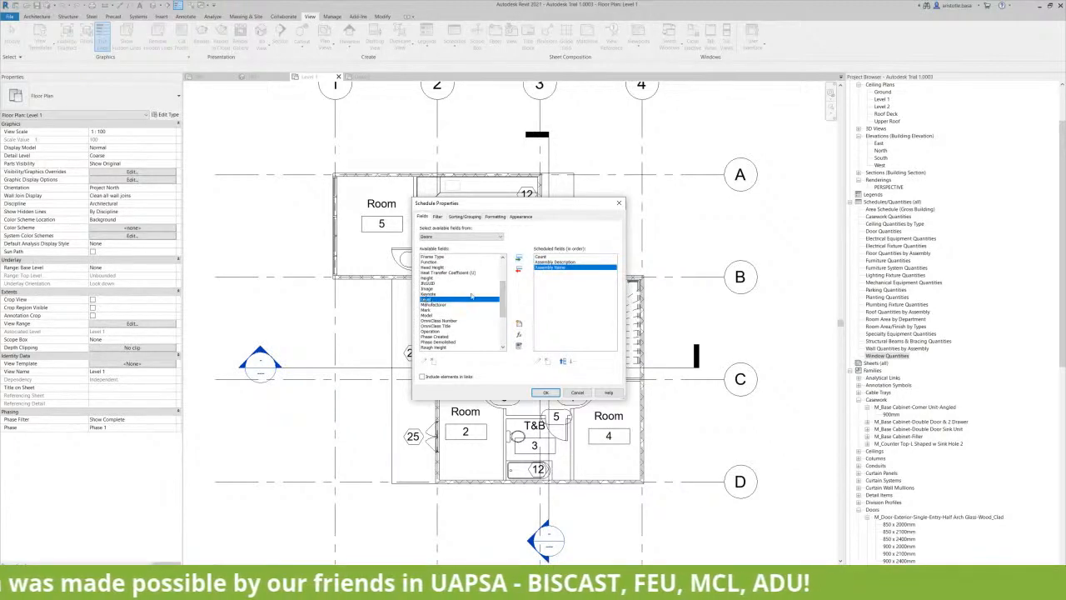
pyautogui.click(519, 259)
pyautogui.click(429, 279)
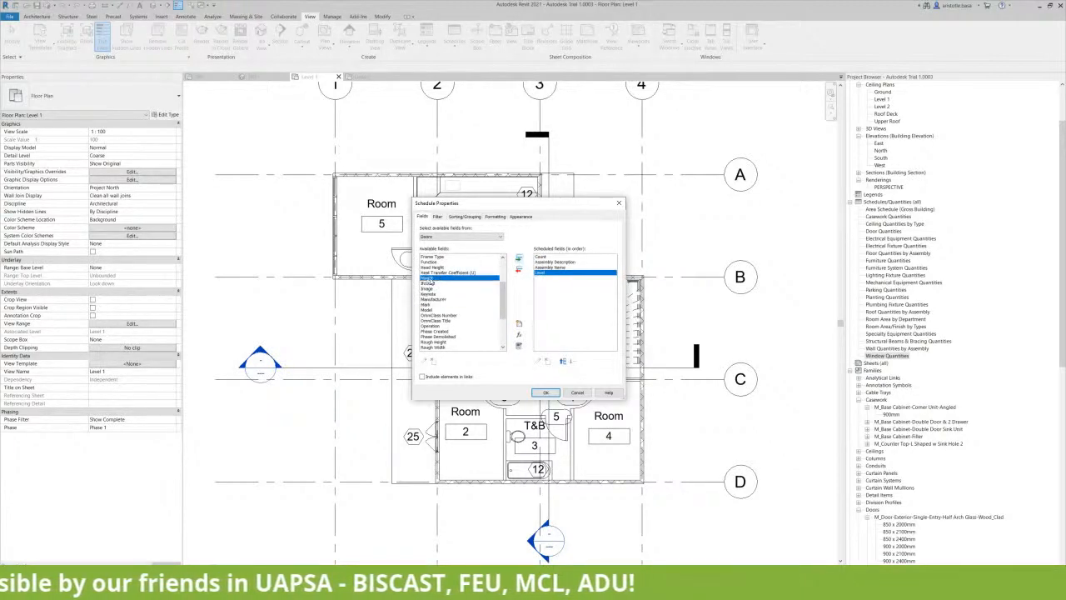
pyautogui.click(518, 260)
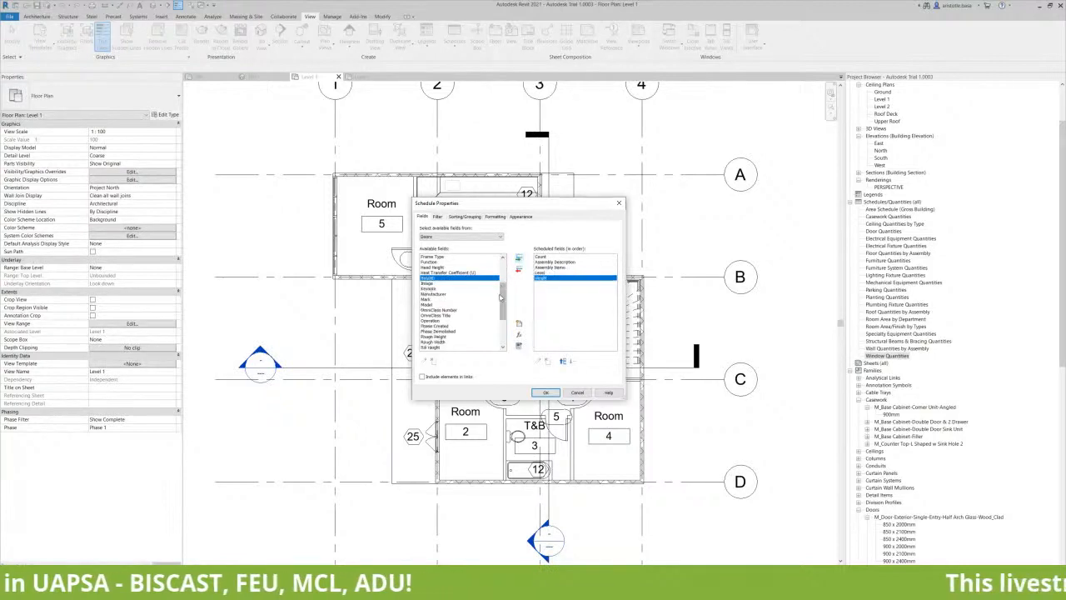
# - Add the Width, Sill Height, Rough Height and Rough Width fields to the door schedule
pyautogui.moveTo(501, 302); pyautogui.dragTo(502, 331)
pyautogui.click(432, 347)
pyautogui.doubleClick(433, 347)
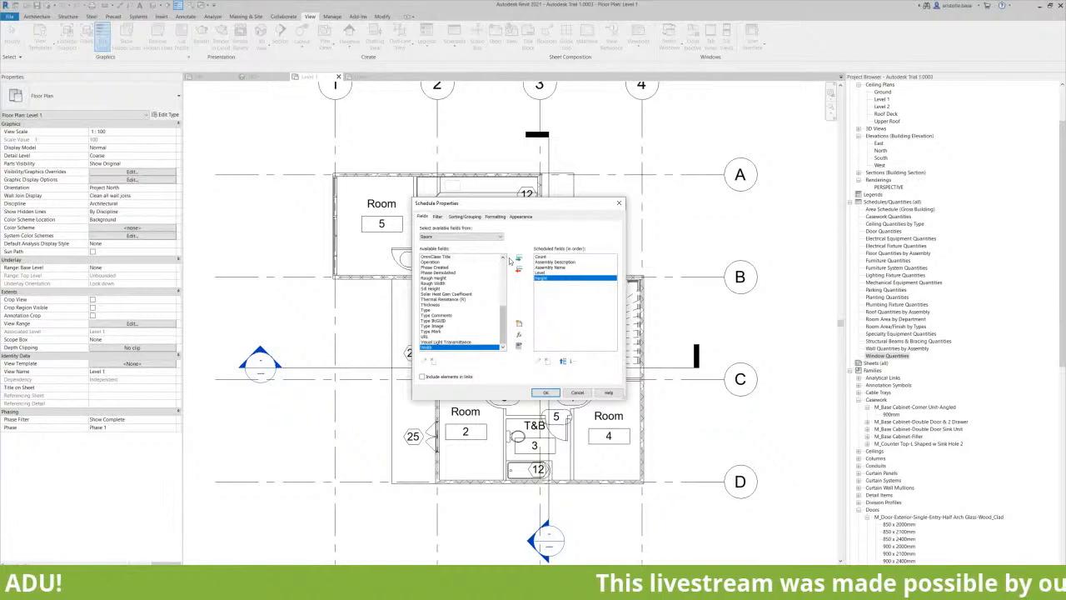
pyautogui.click(434, 294)
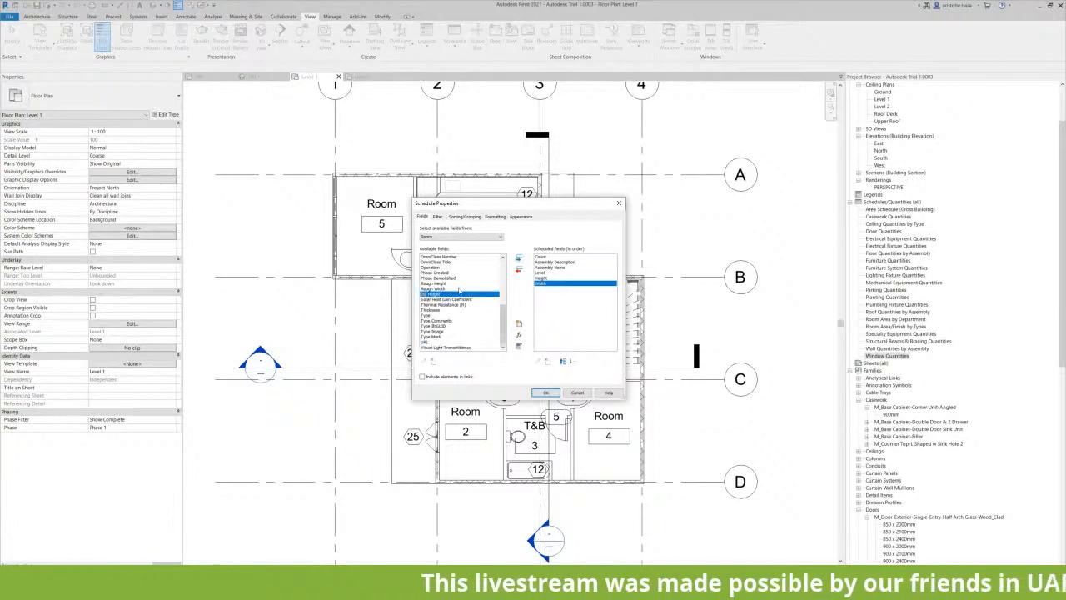
pyautogui.click(520, 259)
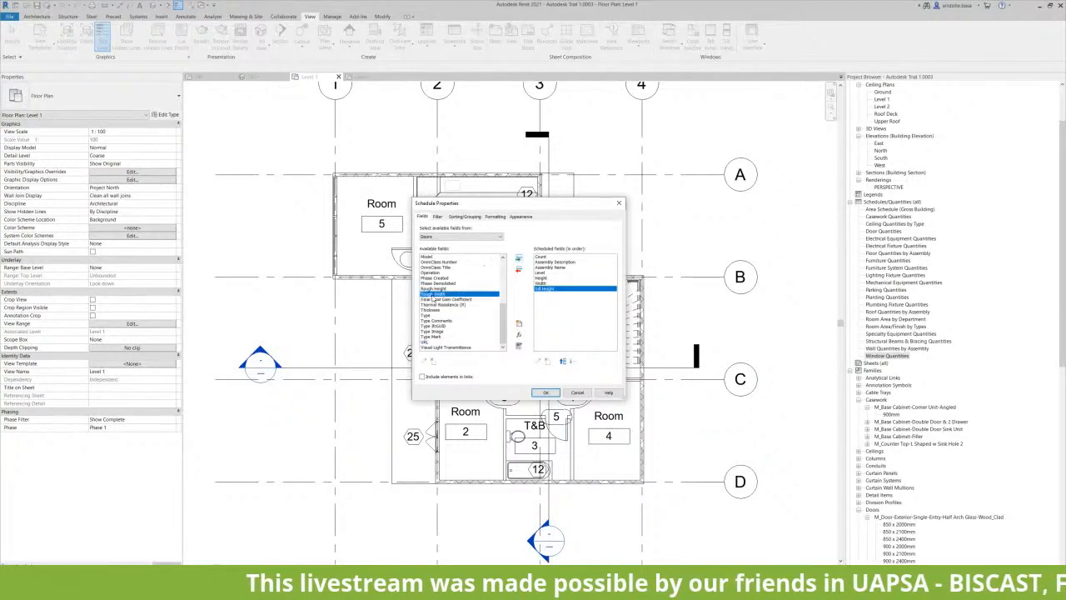
pyautogui.keyDown('ctrl'); pyautogui.click(440, 288); pyautogui.keyUp('ctrl')
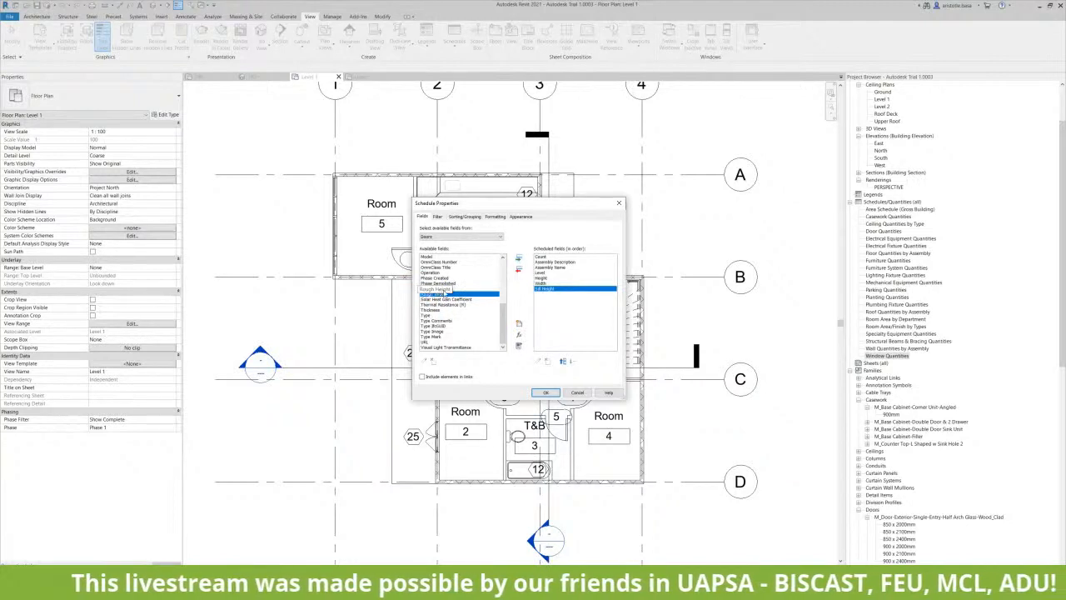
pyautogui.click(518, 259)
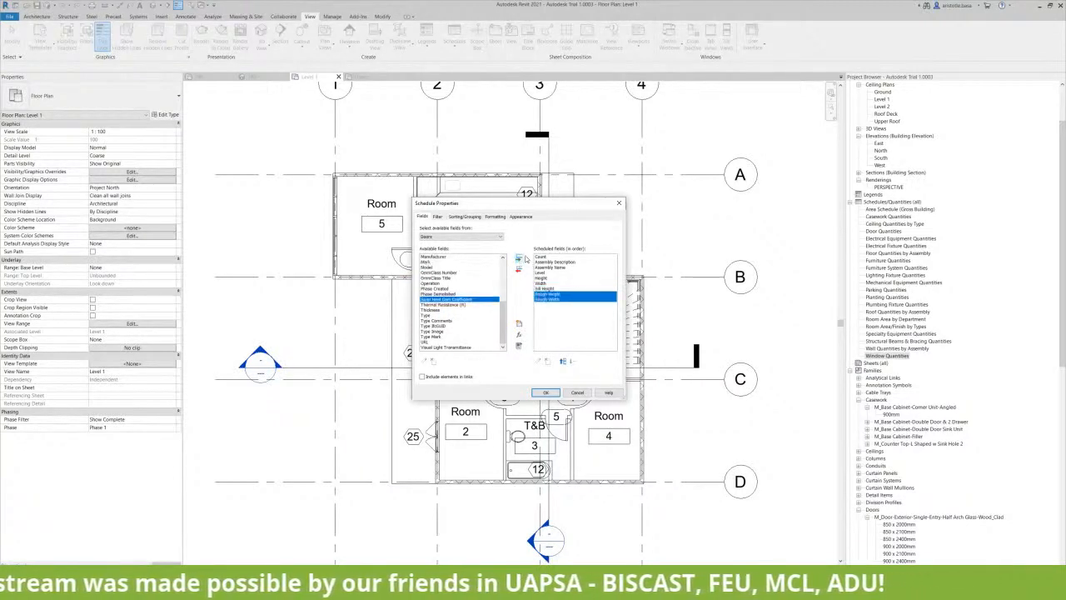
# - Reorder Rough Height and Rough Width to sit directly after Height, and generate the Door Schedule
pyautogui.click(563, 362)
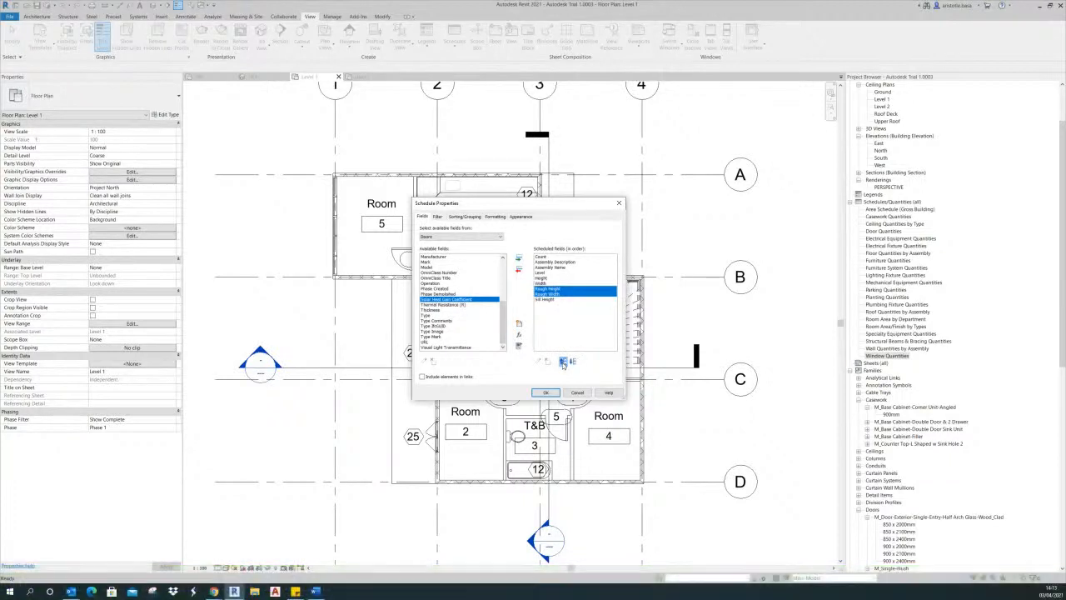
pyautogui.click(564, 361)
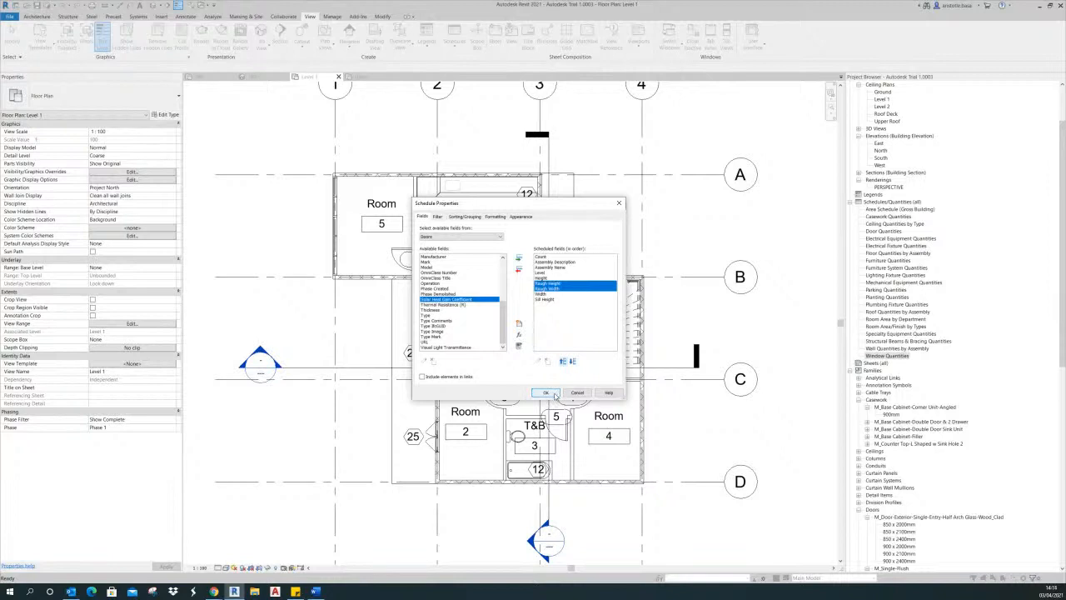
pyautogui.click(546, 393)
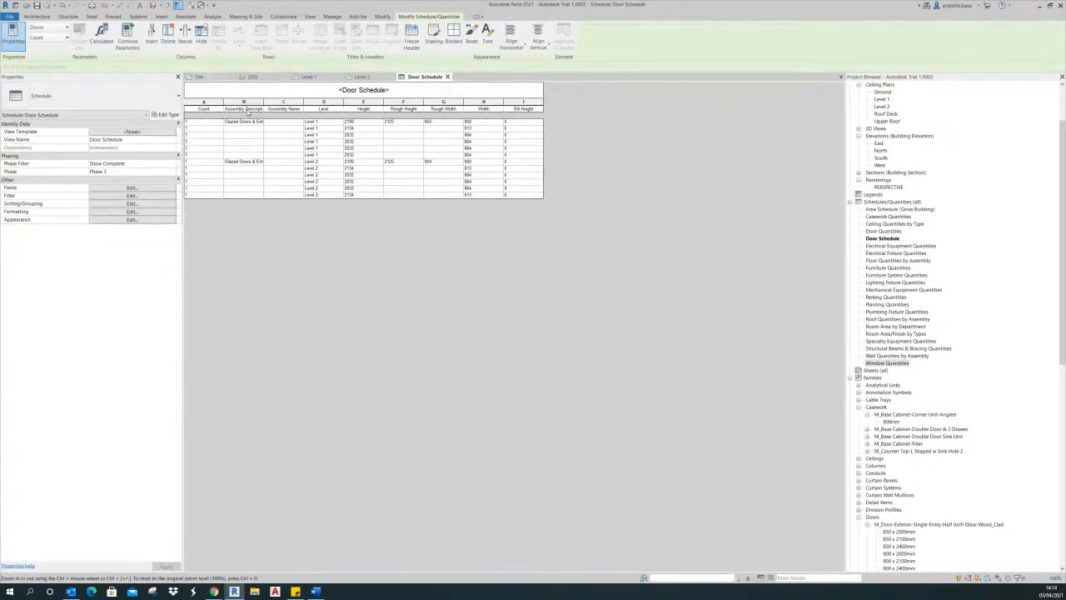
# - Widen the Assembly Description column, narrow the Count column, and delete the Assembly Name column from the Door Schedule
pyautogui.moveTo(262, 102); pyautogui.dragTo(282, 103)
pyautogui.moveTo(224, 106); pyautogui.dragTo(275, 103)
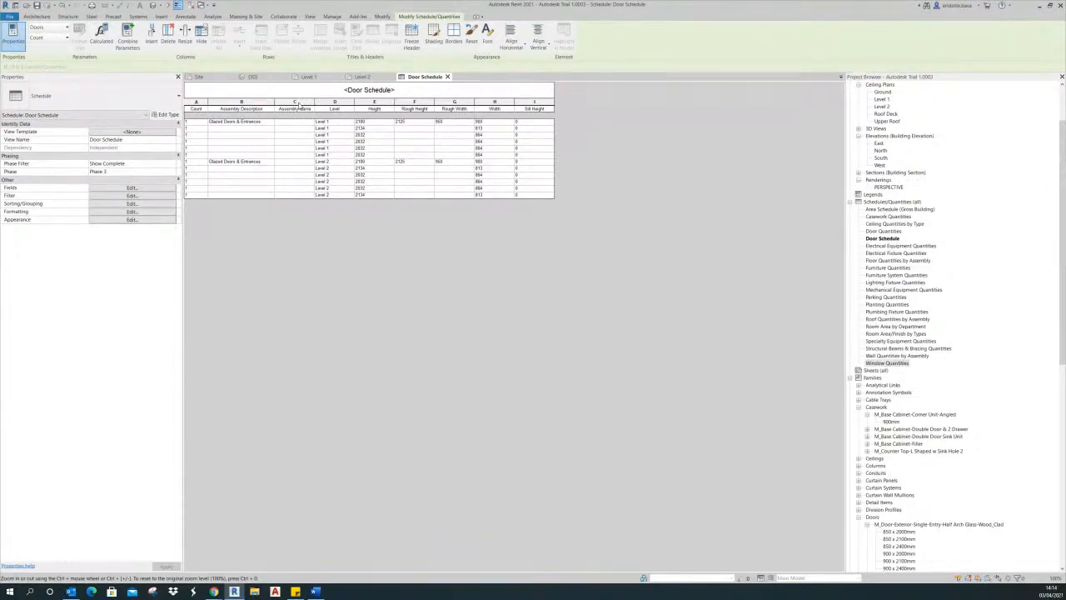
pyautogui.click(298, 104)
pyautogui.rightClick(300, 104)
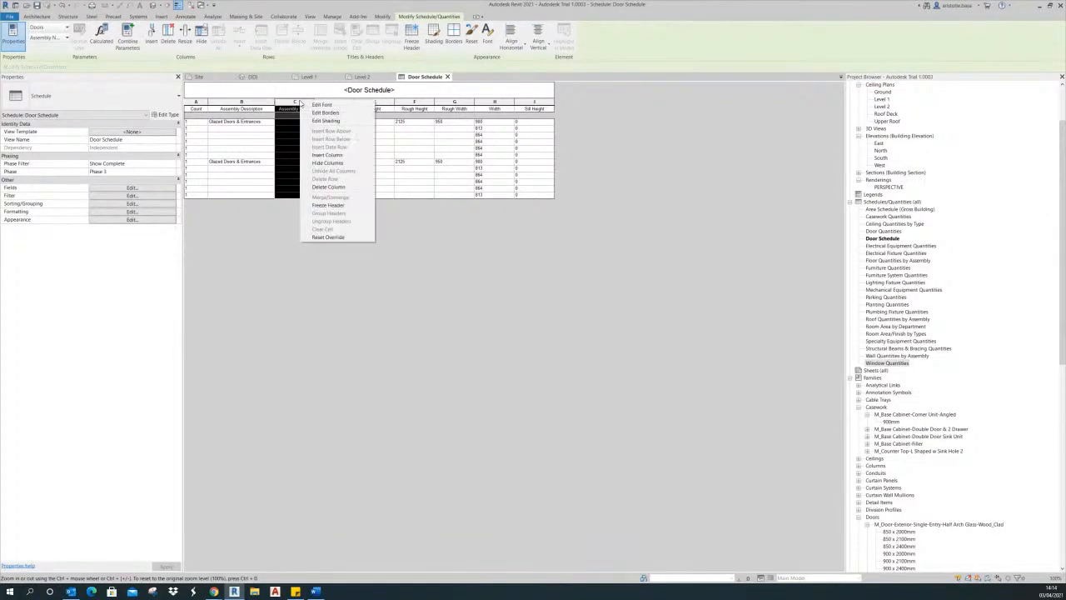
pyautogui.click(328, 187)
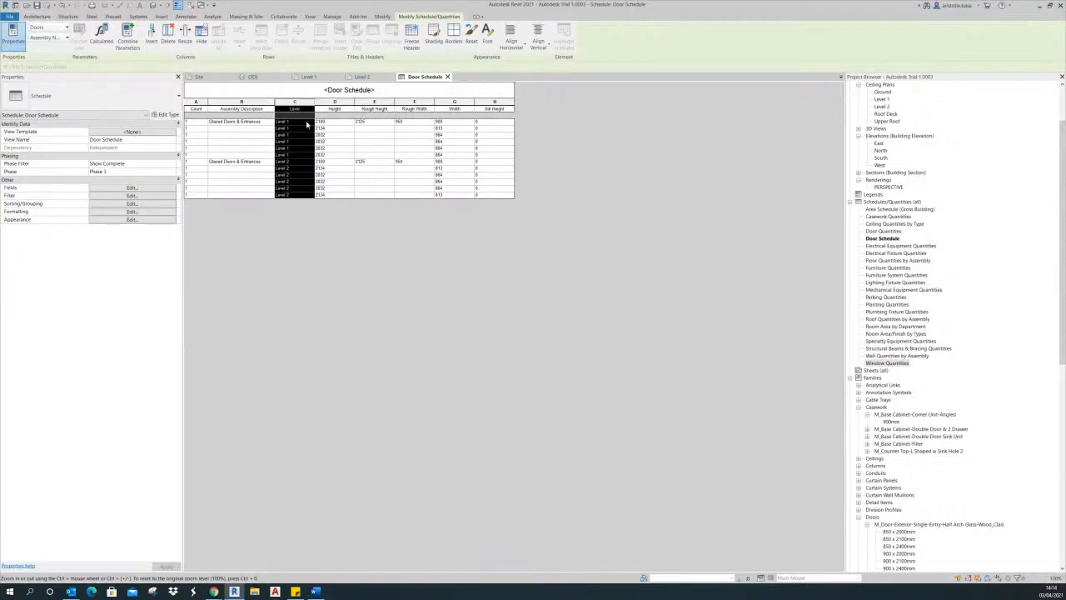
# - Reopen the Door Schedule's field settings and add the Mark field
pyautogui.click(368, 123)
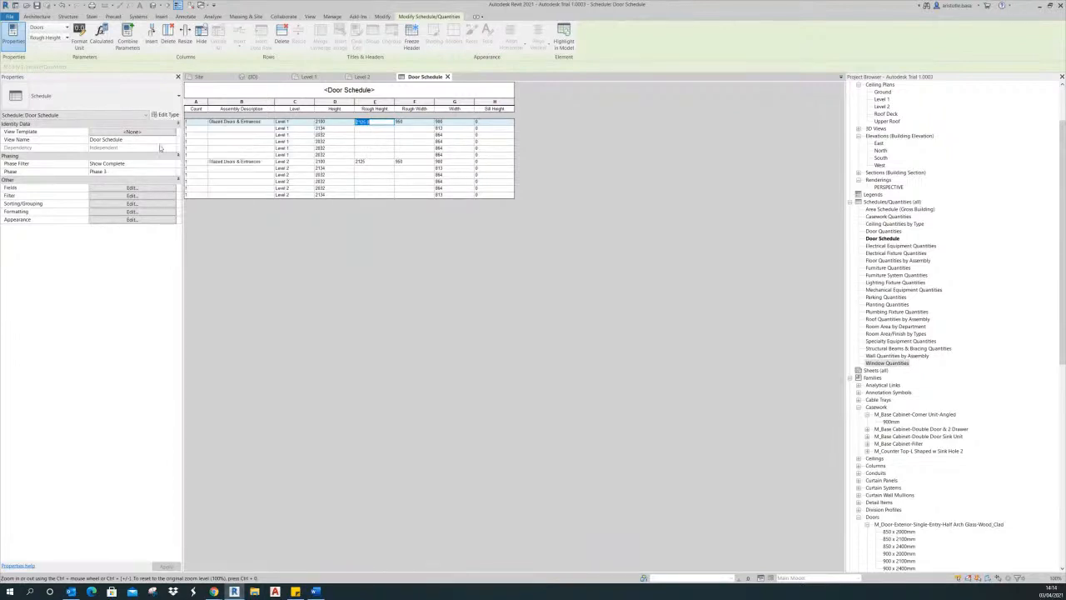
pyautogui.click(131, 188)
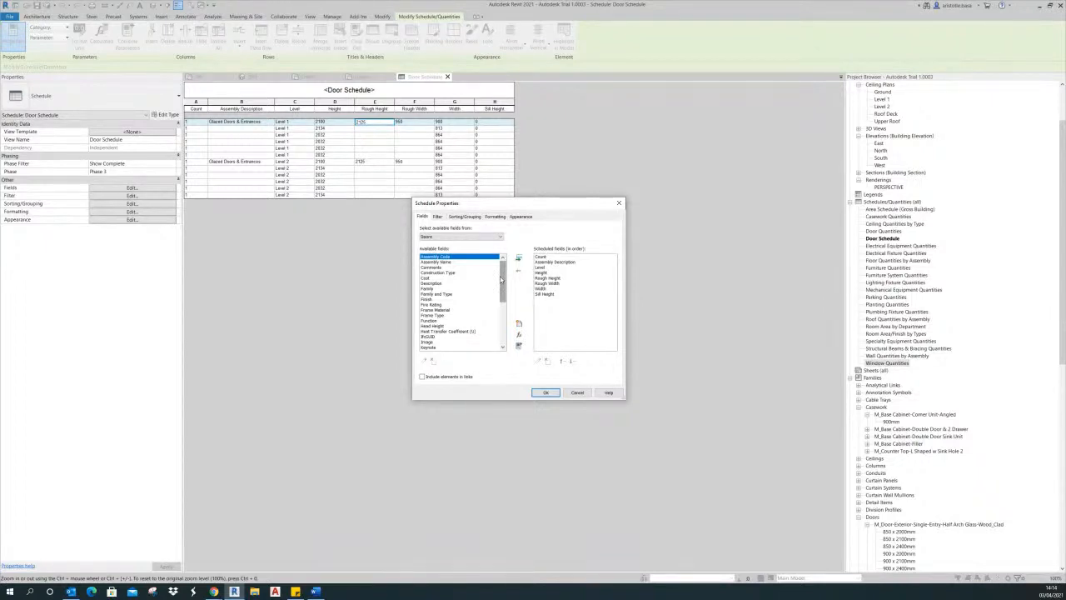
pyautogui.moveTo(500, 280); pyautogui.dragTo(501, 300)
pyautogui.click(428, 304)
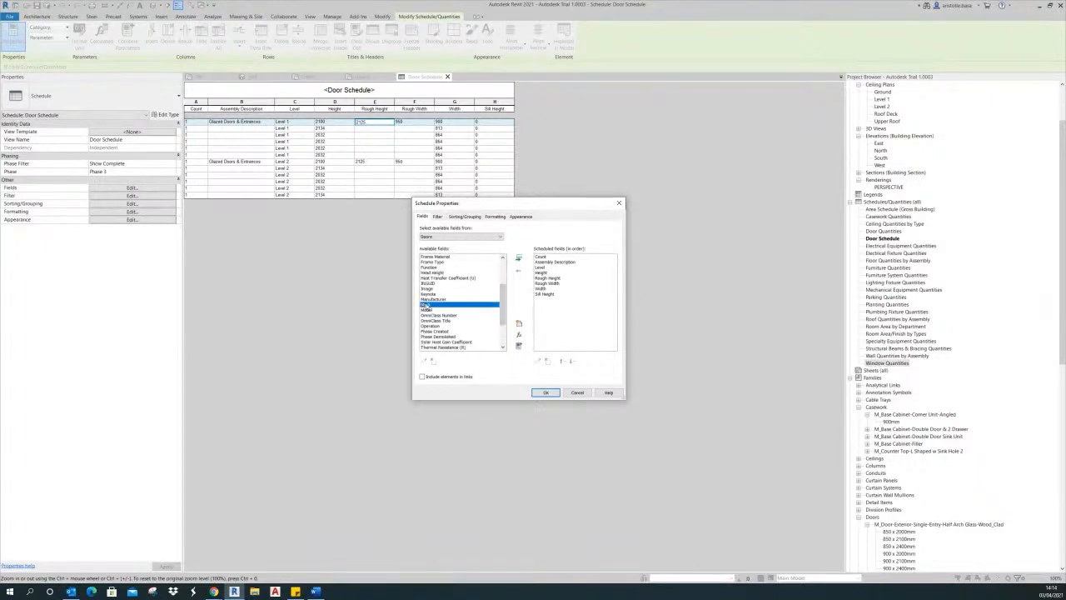
pyautogui.click(518, 259)
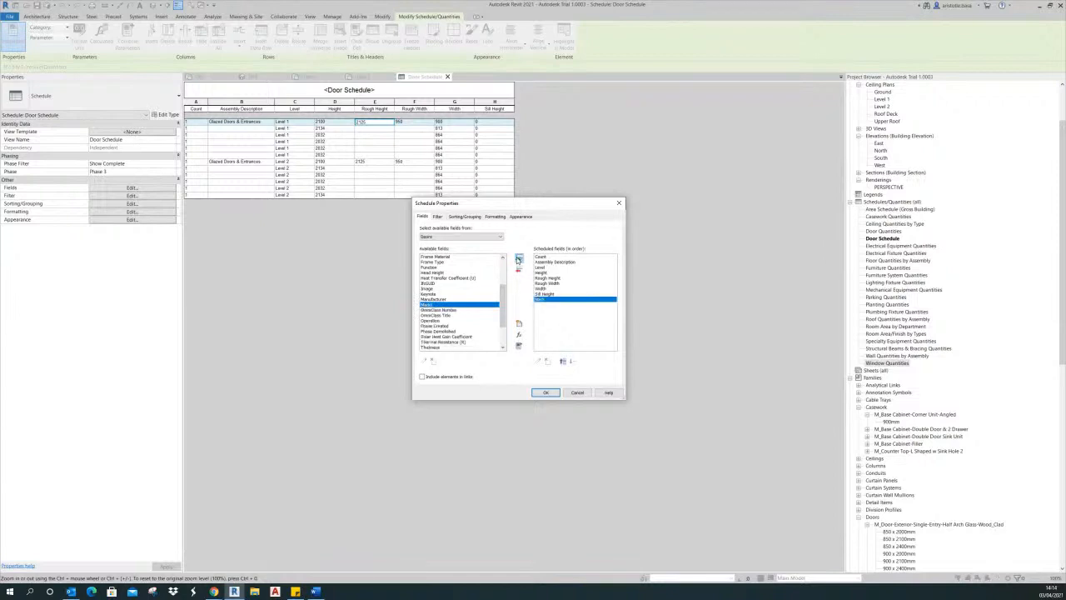
# - Reorder the Mark field to be first among the scheduled fields, above Count, and apply the change
pyautogui.click(563, 361)
pyautogui.click(563, 361)
pyautogui.click(563, 361)
pyautogui.click(563, 362)
pyautogui.click(563, 361)
pyautogui.click(564, 363)
pyautogui.click(565, 363)
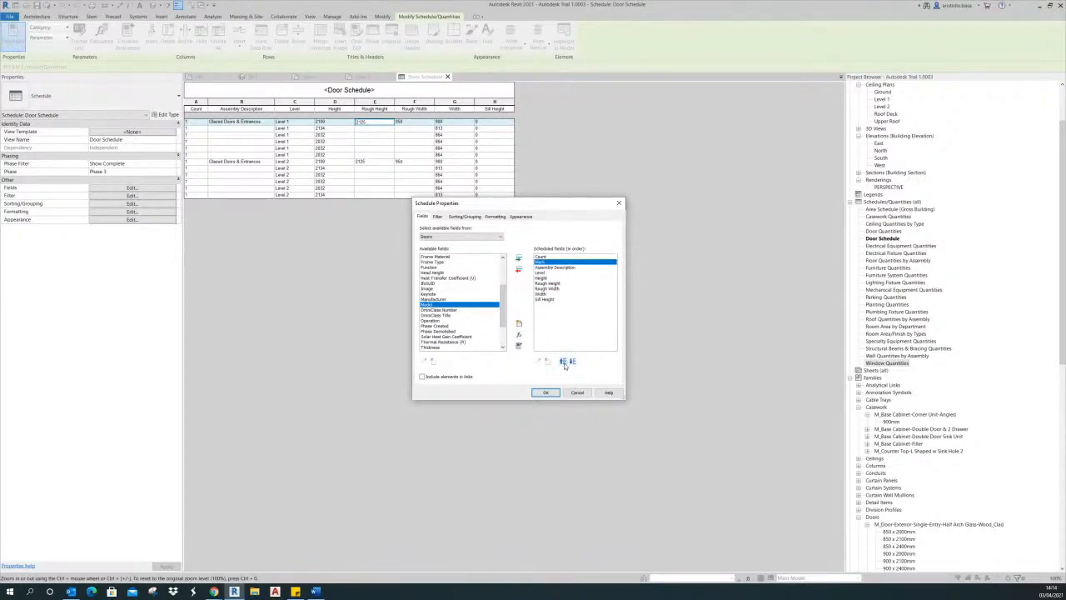
pyautogui.click(564, 363)
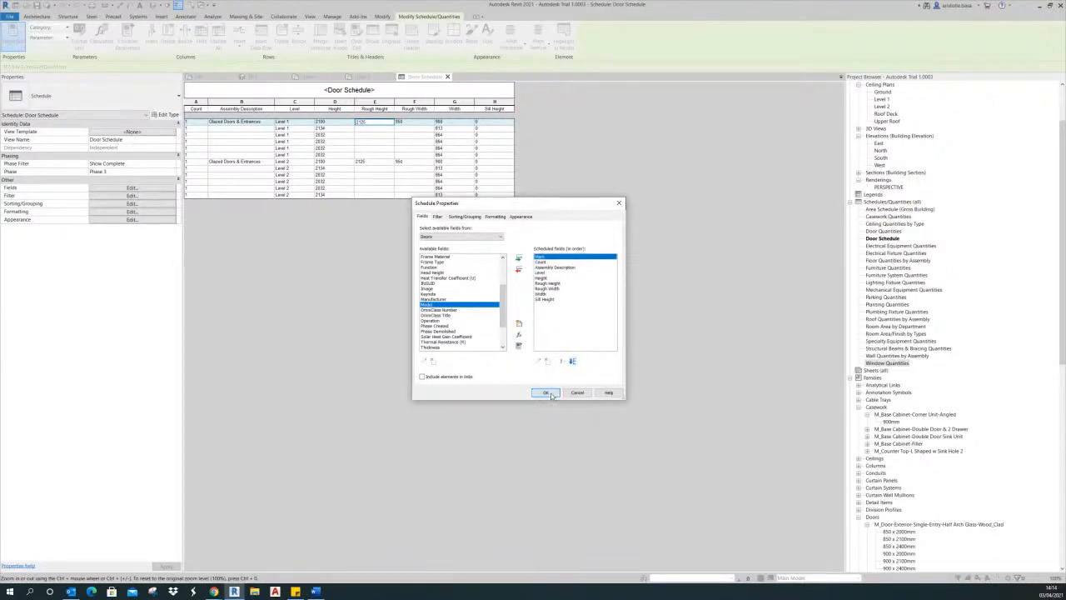
pyautogui.click(547, 393)
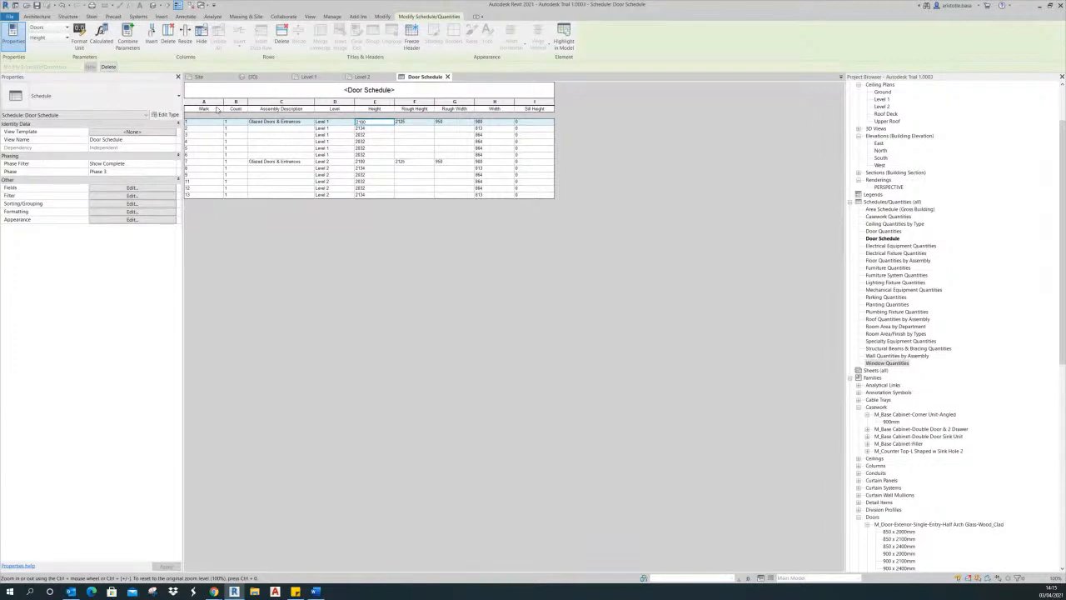
# - Narrow the Mark column of the Door Schedule and set the first two door marks to D1 and D2
pyautogui.moveTo(223, 102); pyautogui.dragTo(201, 102)
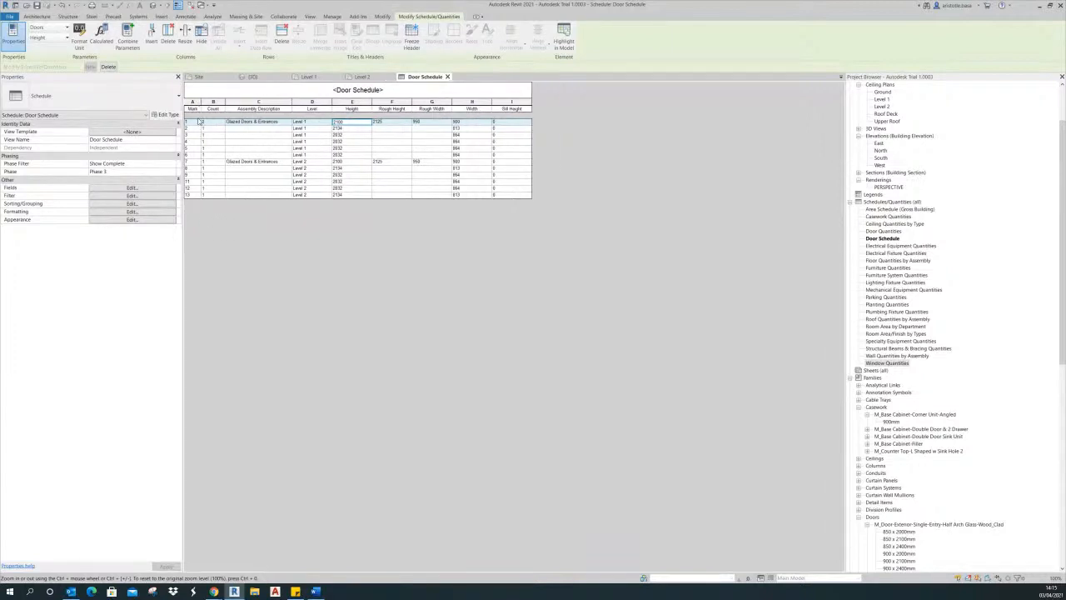
pyautogui.click(190, 123)
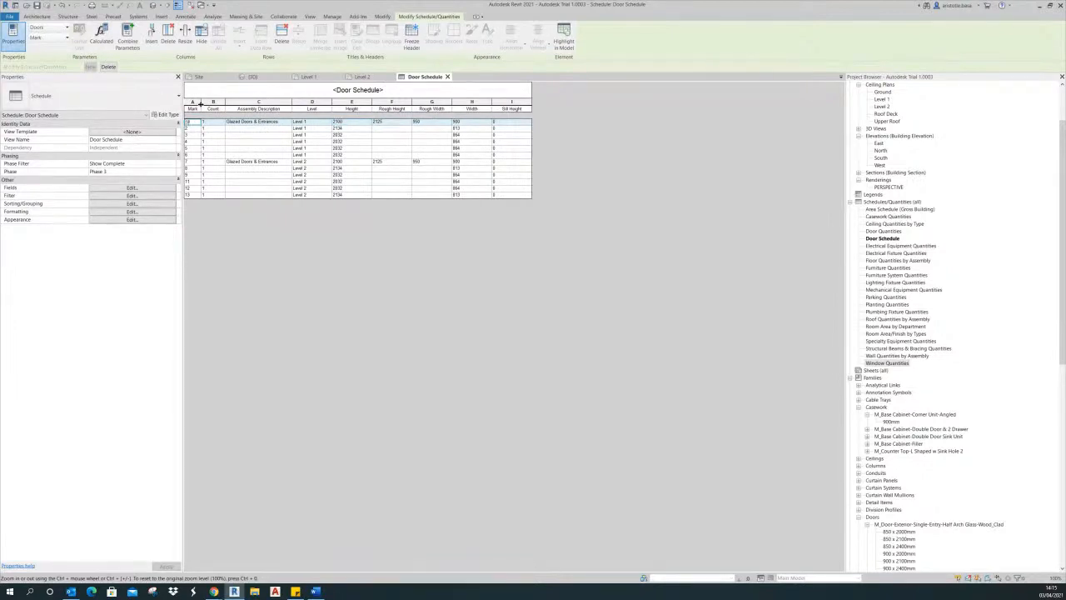
pyautogui.click(192, 129)
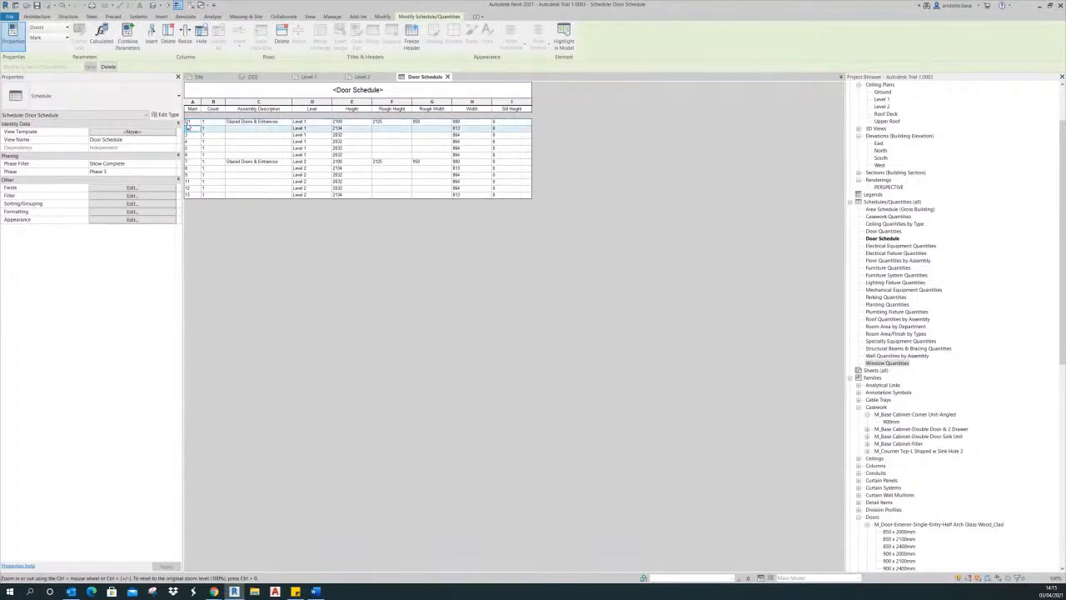
pyautogui.click(195, 147)
pyautogui.moveTo(194, 123); pyautogui.dragTo(195, 129)
pyautogui.click(196, 122)
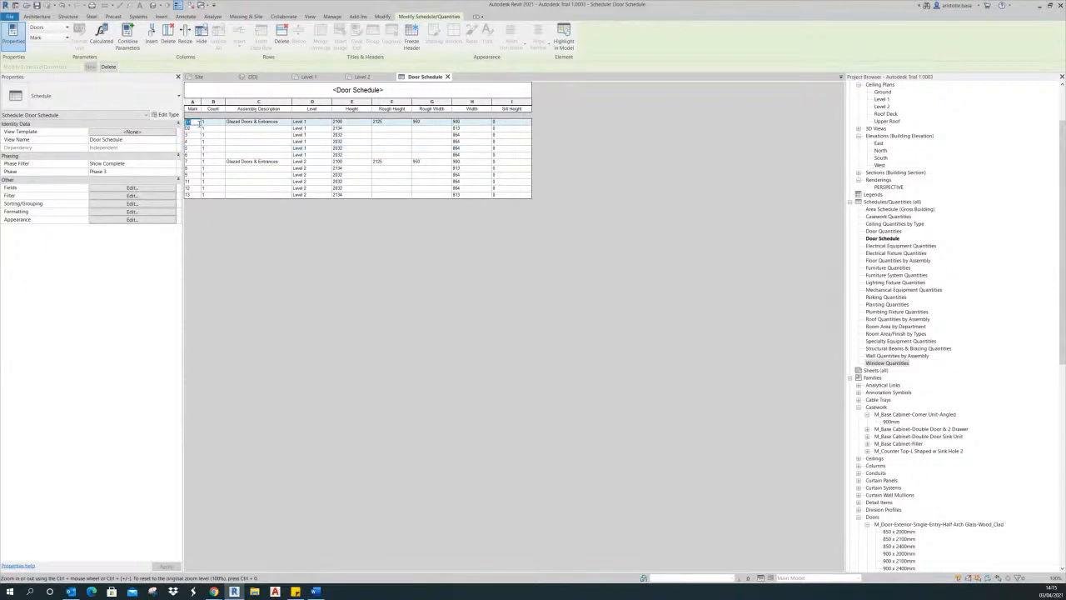
# - Set the marks of the third to seventh doors in the schedule to D3, D4, D5, D6 and D7
pyautogui.click(196, 134)
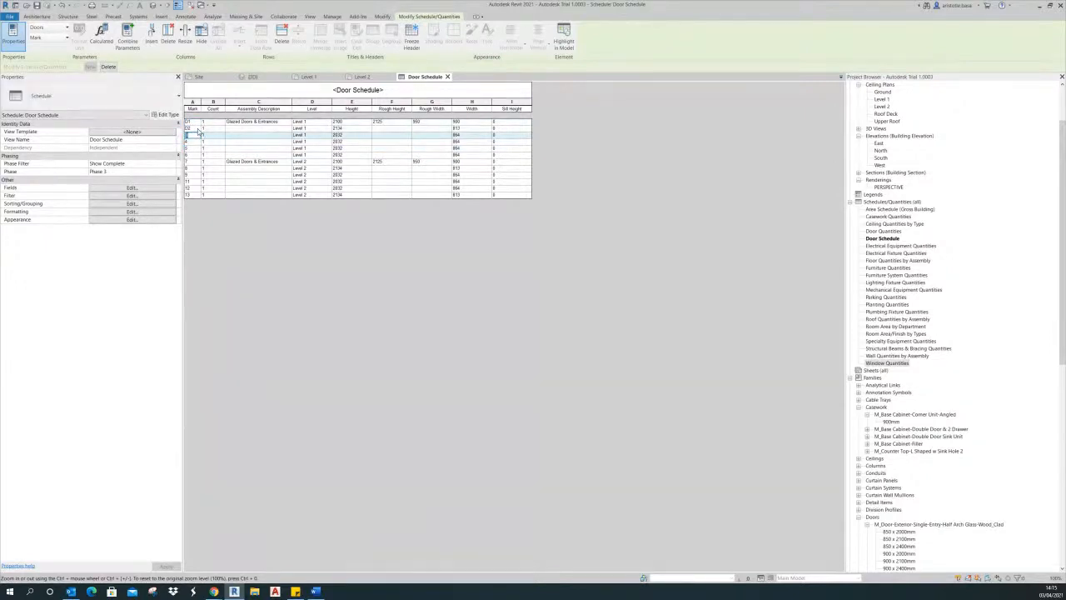
pyautogui.click(195, 141)
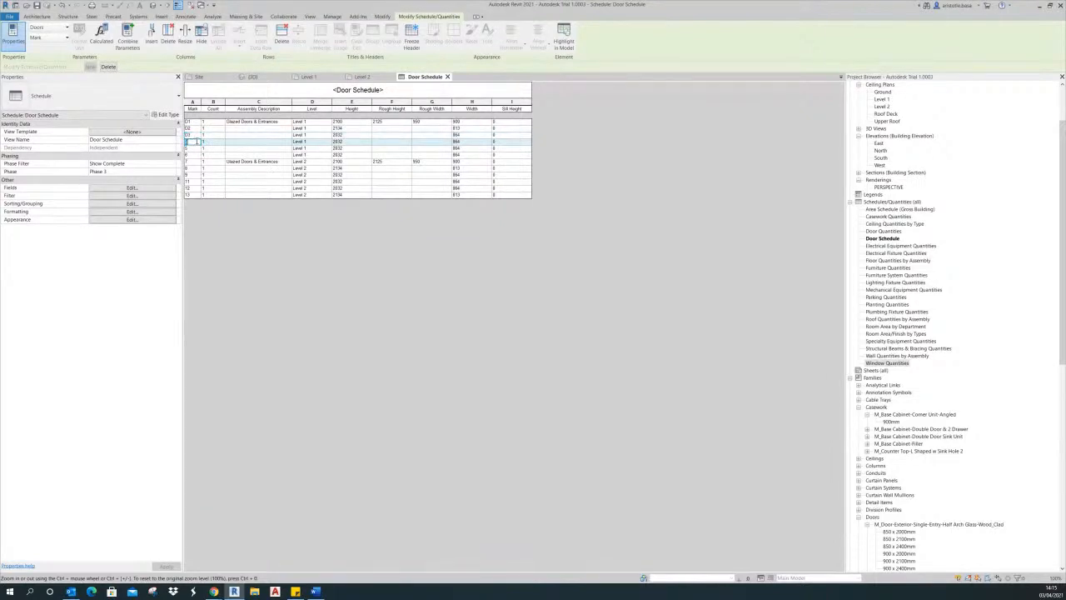
pyautogui.click(194, 148)
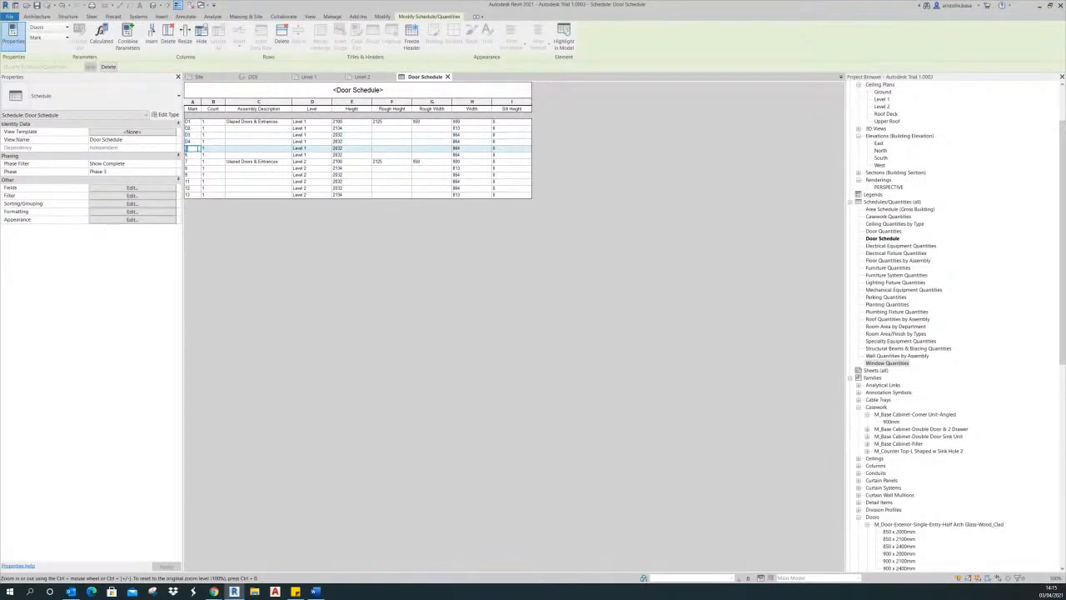
pyautogui.click(195, 155)
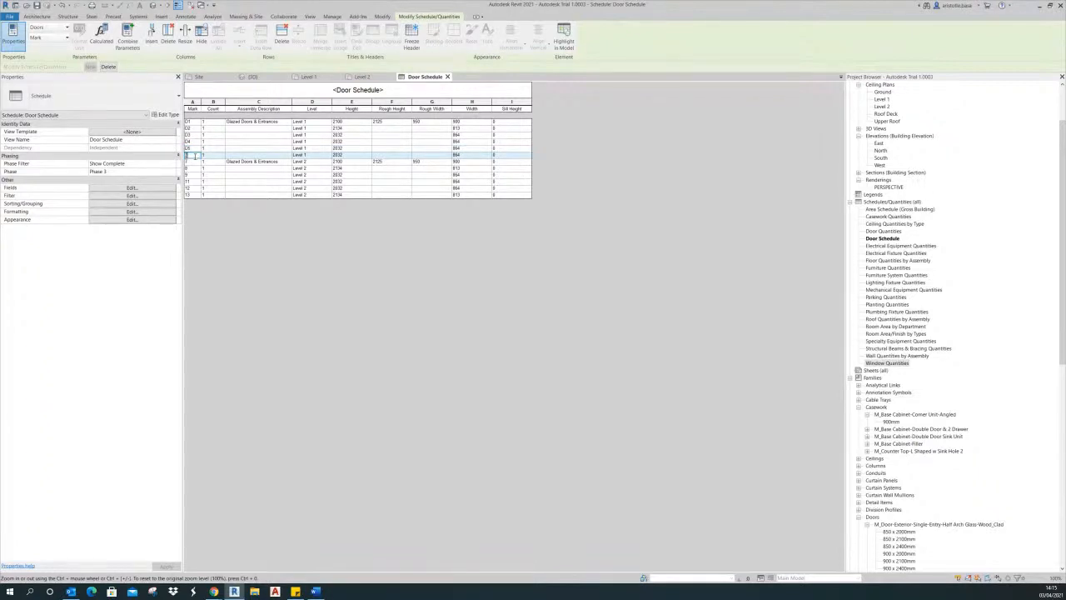
pyautogui.click(194, 162)
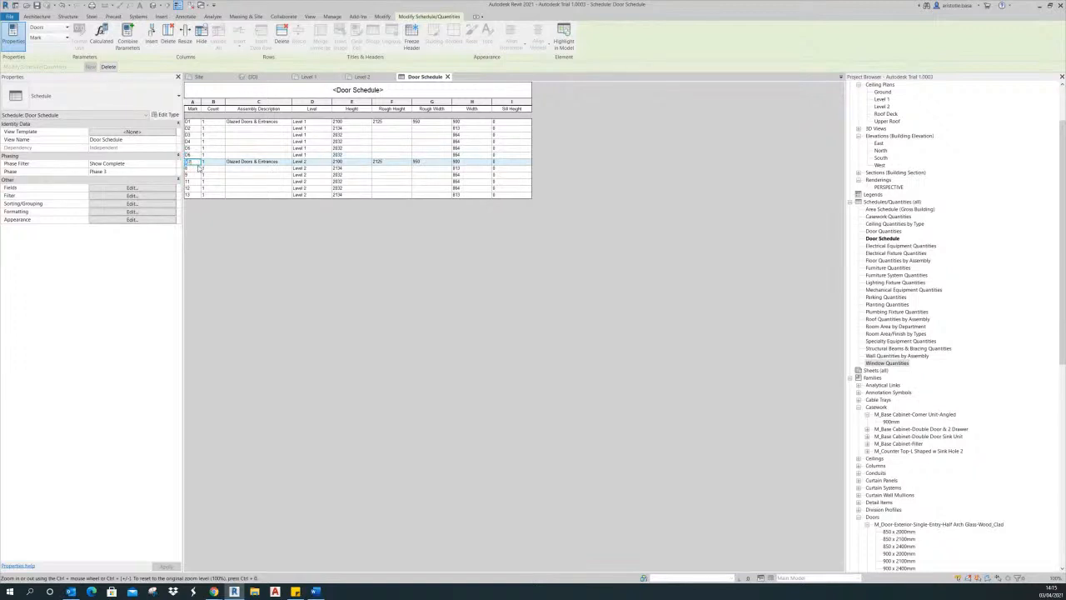
pyautogui.click(194, 168)
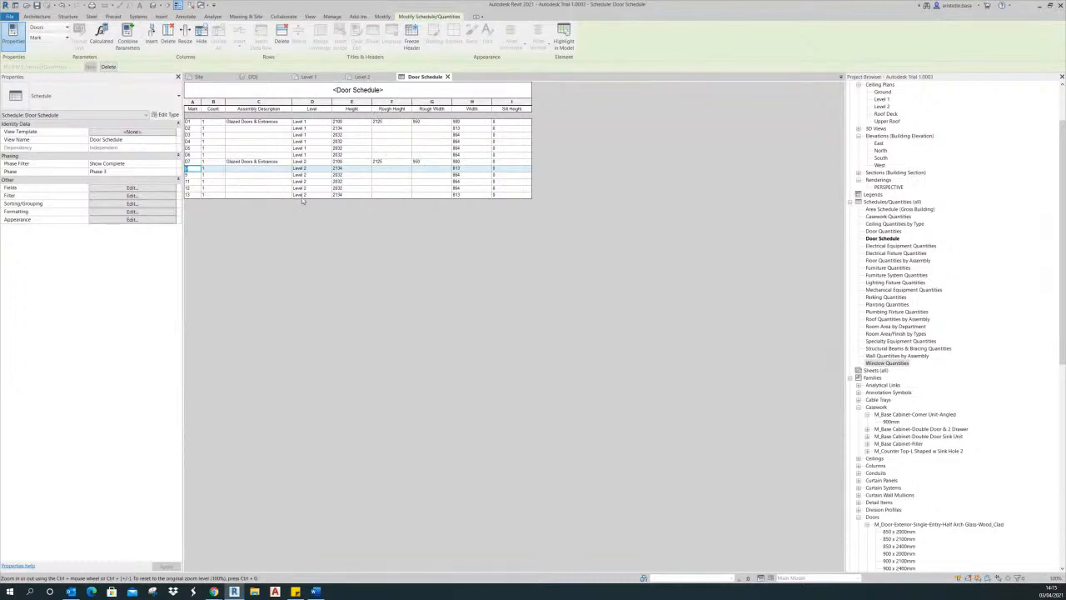
# - Check the door tags on the Level 1 floor plan against the new marks
pyautogui.click(321, 77)
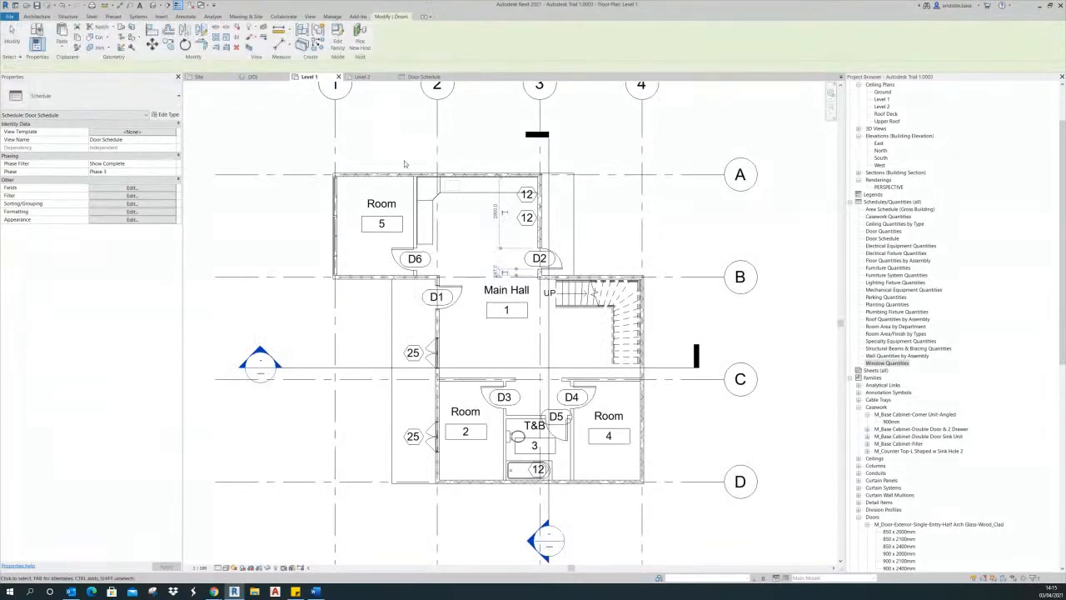
pyautogui.click(412, 265)
pyautogui.scroll(4, 410, 263)
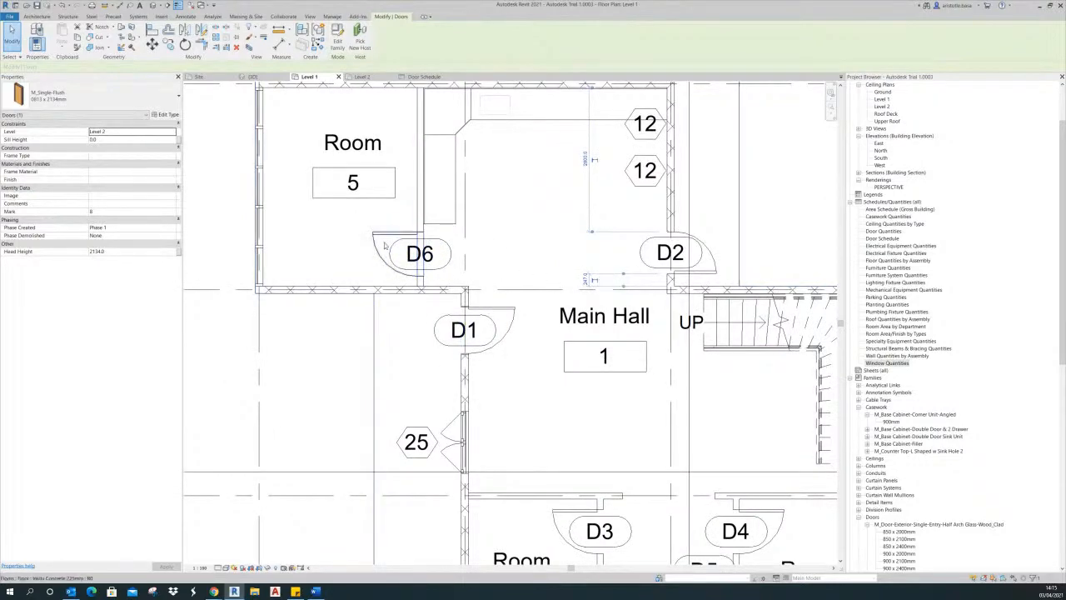
pyautogui.scroll(-2, 481, 263)
pyautogui.moveTo(483, 263); pyautogui.dragTo(414, 217, button='middle')
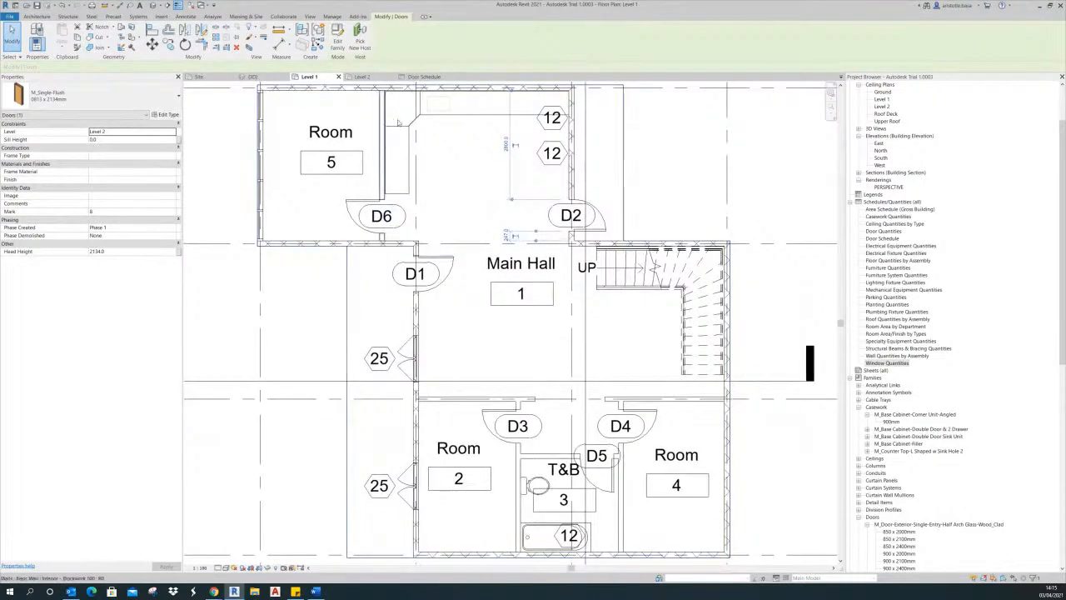
# - Set the remaining Level 2 door marks in the Door Schedule to D8, D9, D11, D12 and D13
pyautogui.click(429, 77)
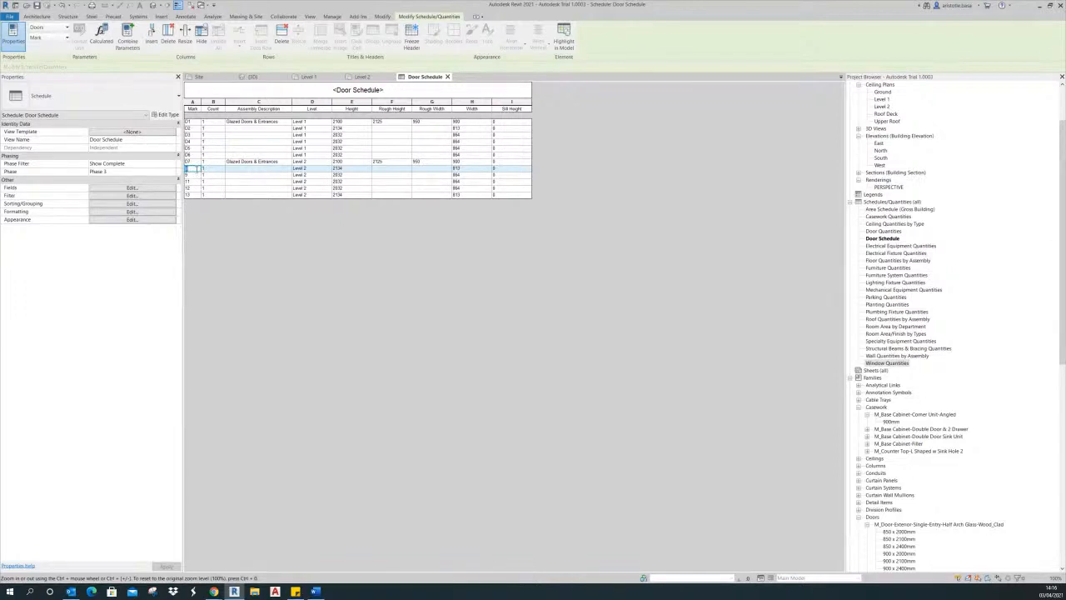
pyautogui.click(192, 174)
pyautogui.click(193, 168)
pyautogui.click(193, 175)
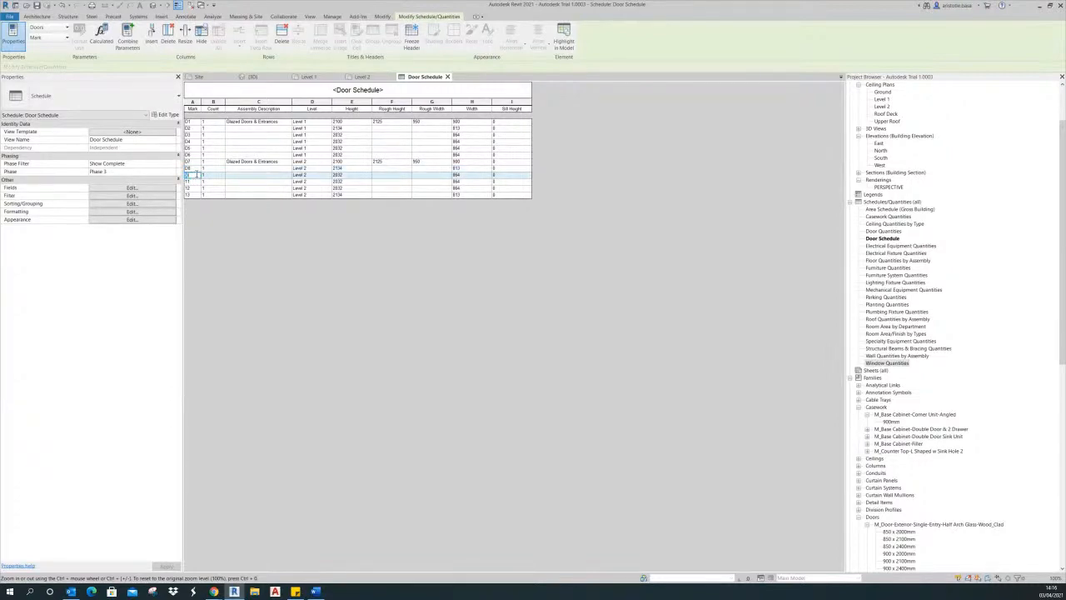
pyautogui.click(196, 182)
pyautogui.write('D10')
pyautogui.click(197, 190)
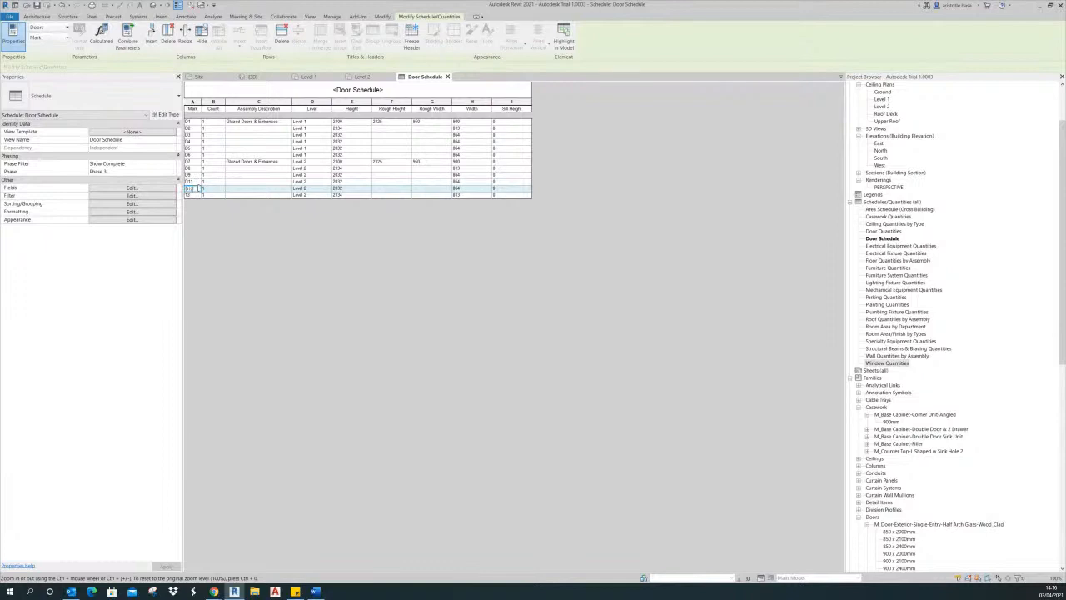
pyautogui.click(195, 195)
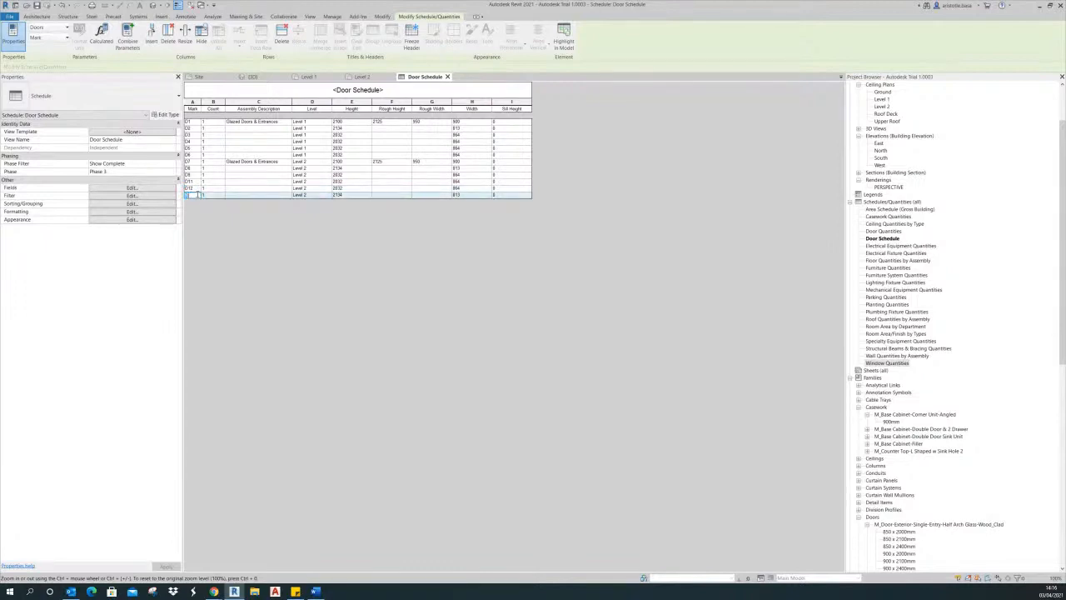
pyautogui.click(222, 182)
# - Check the door tags on the Level 2 floor plan against the marks and return to the Door Schedule
pyautogui.click(248, 175)
pyautogui.click(208, 156)
pyautogui.click(215, 135)
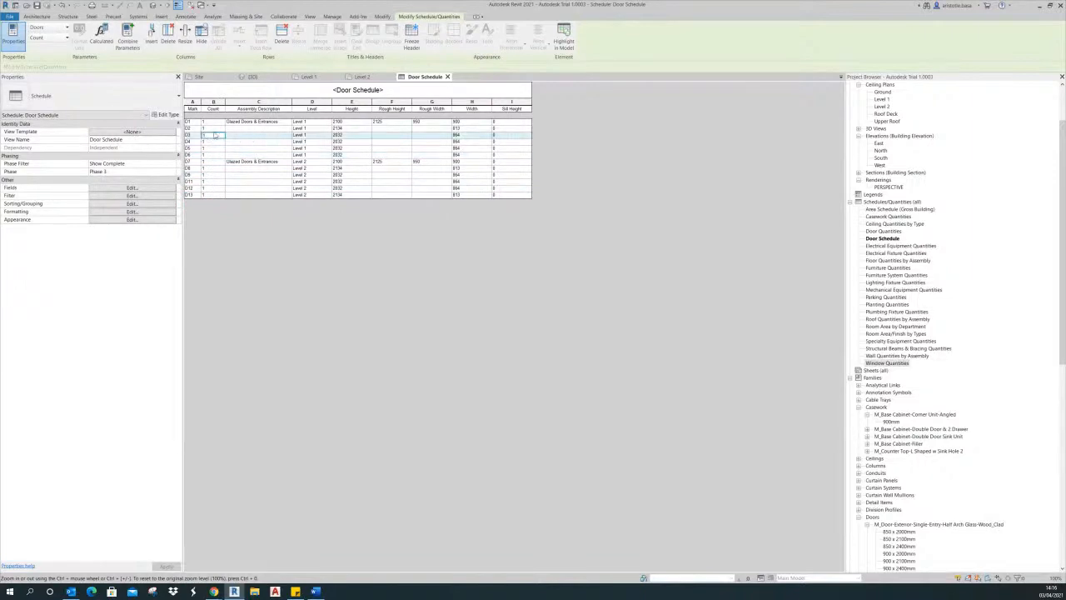
pyautogui.click(361, 77)
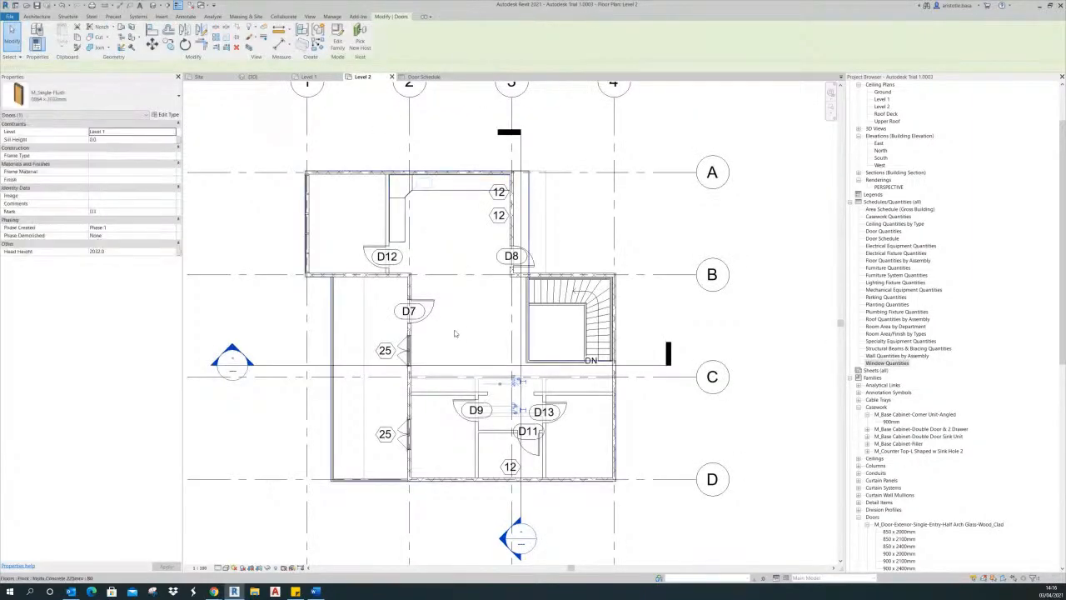
pyautogui.click(424, 77)
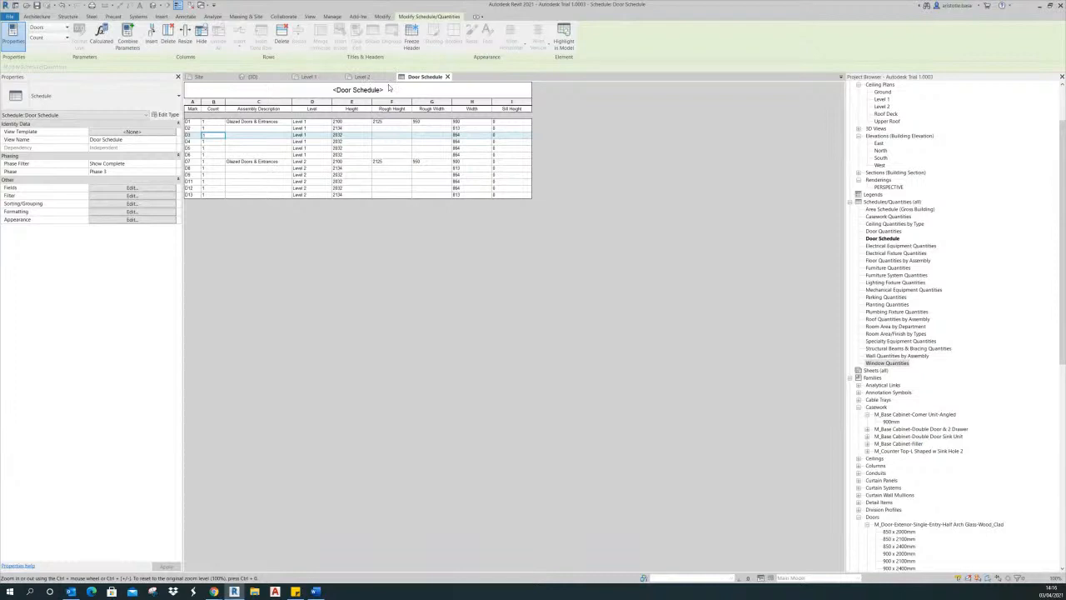
# - Create a new project sheet using the A1 metric title block
pyautogui.moveTo(1059, 296)
pyautogui.mouseDown()
pyautogui.moveTo(1054, 508)
pyautogui.moveTo(1056, 260)
pyautogui.moveTo(1059, 495)
pyautogui.moveTo(1058, 278)
pyautogui.mouseUp()
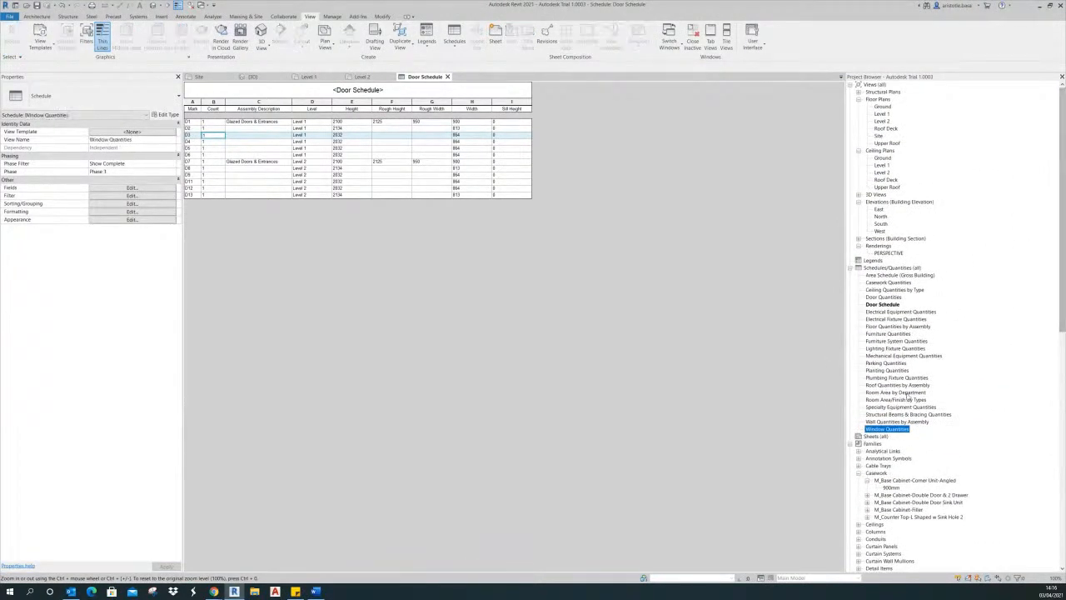
pyautogui.scroll(-1, 873, 480)
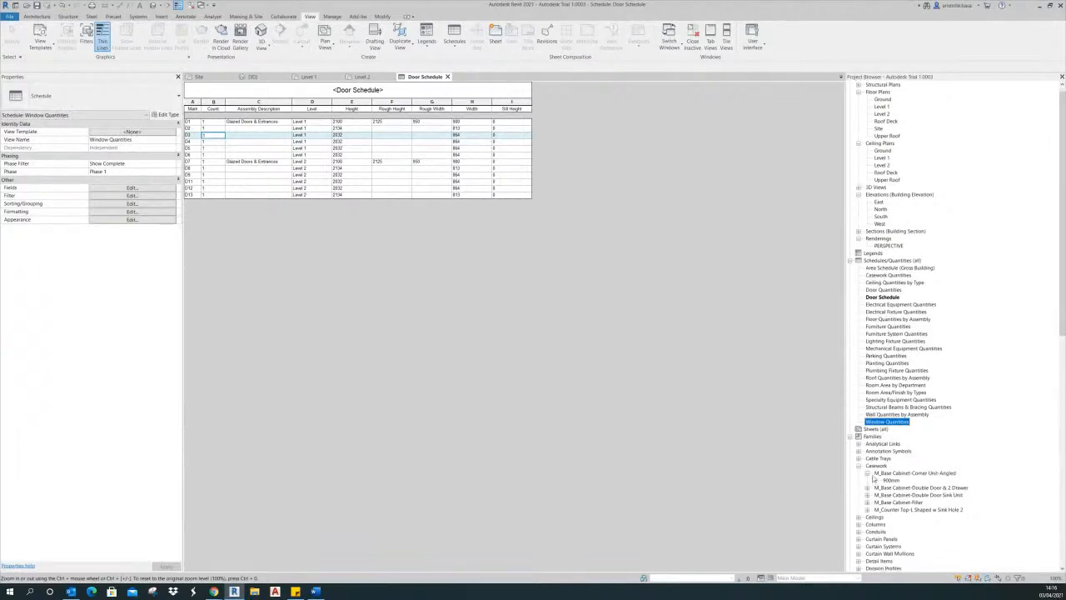
pyautogui.click(875, 429)
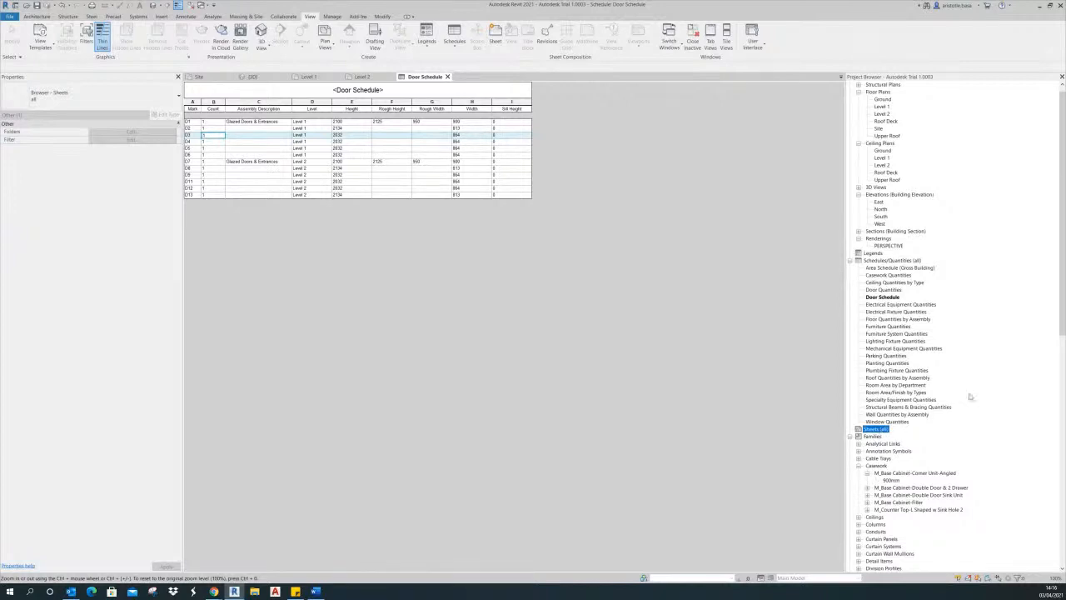
pyautogui.moveTo(1063, 297); pyautogui.dragTo(1054, 477)
pyautogui.scroll(9, 894, 283)
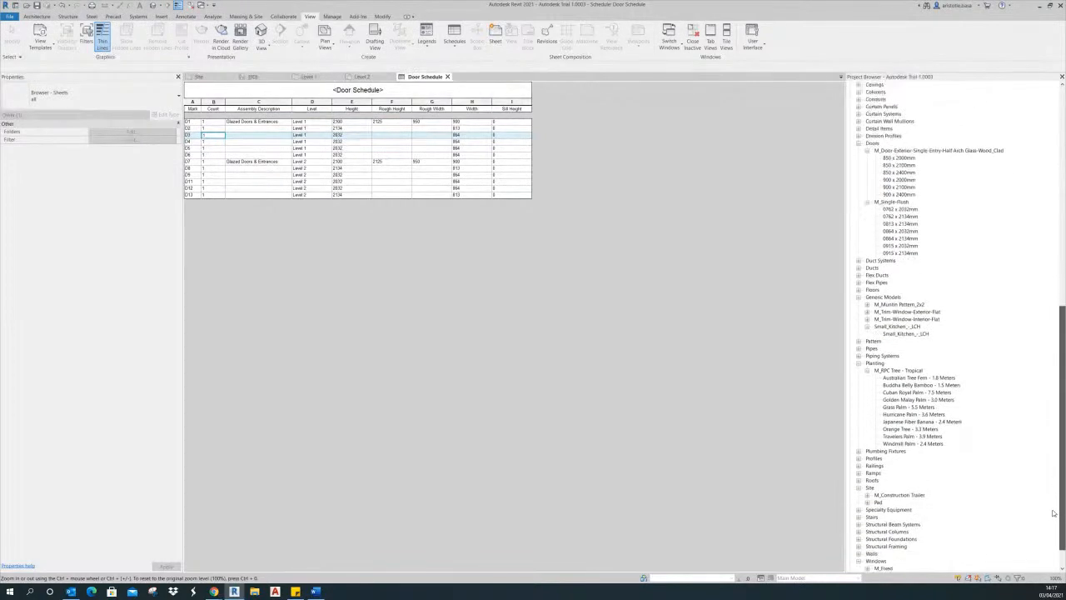
pyautogui.rightClick(881, 275)
pyautogui.click(896, 282)
pyautogui.click(476, 221)
pyautogui.click(555, 387)
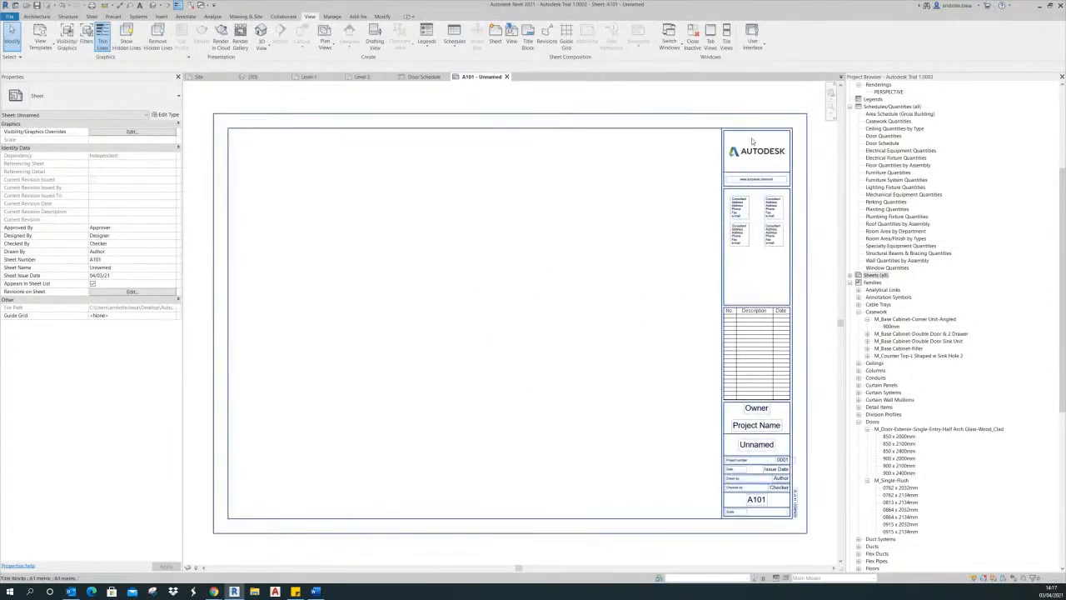
# - Place the Door Schedule in the upper middle of sheet A101's drawing area
pyautogui.moveTo(1064, 264); pyautogui.dragTo(1064, 426)
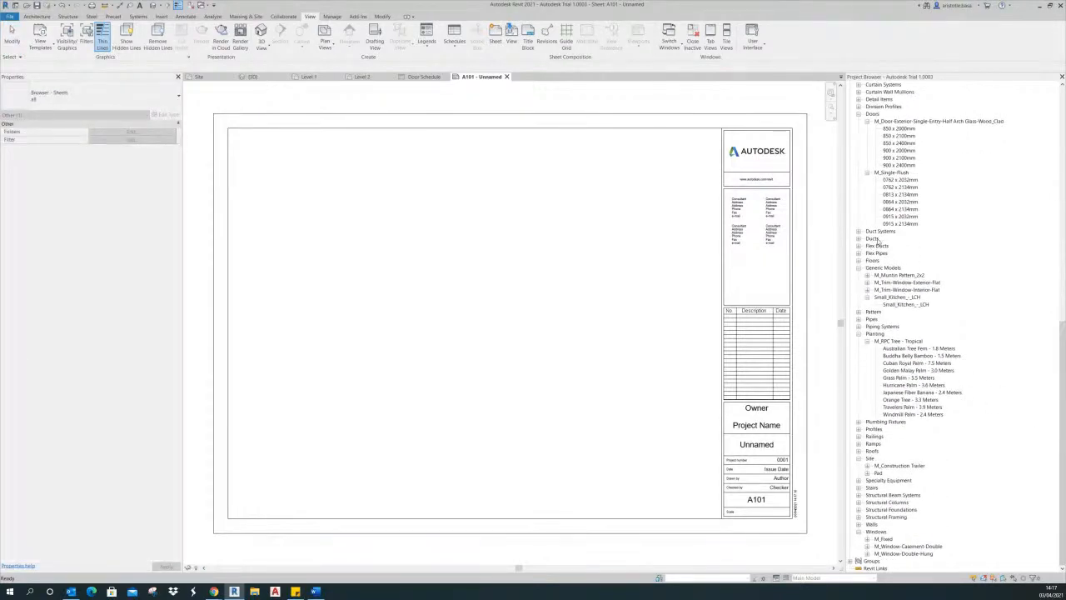
pyautogui.moveTo(1063, 336); pyautogui.dragTo(1063, 158)
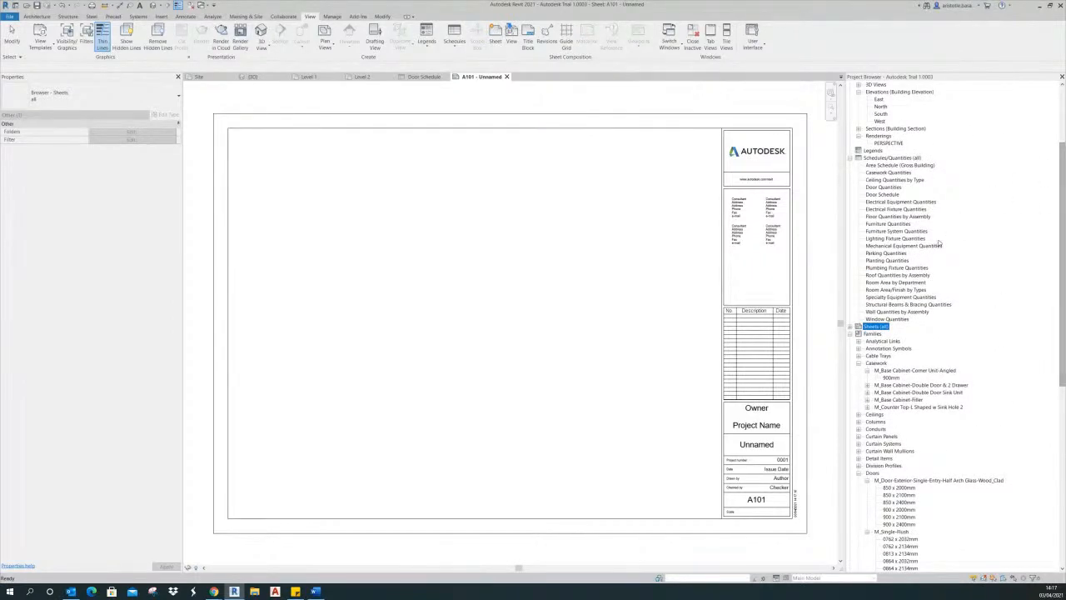
pyautogui.click(885, 195)
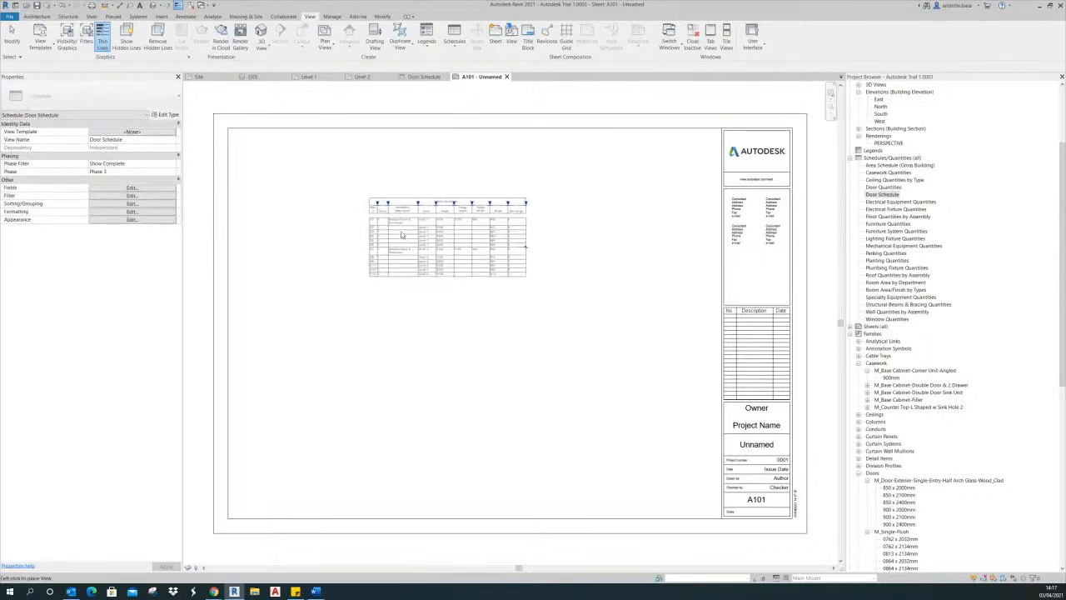
pyautogui.click(440, 245)
pyautogui.scroll(3, 411, 225)
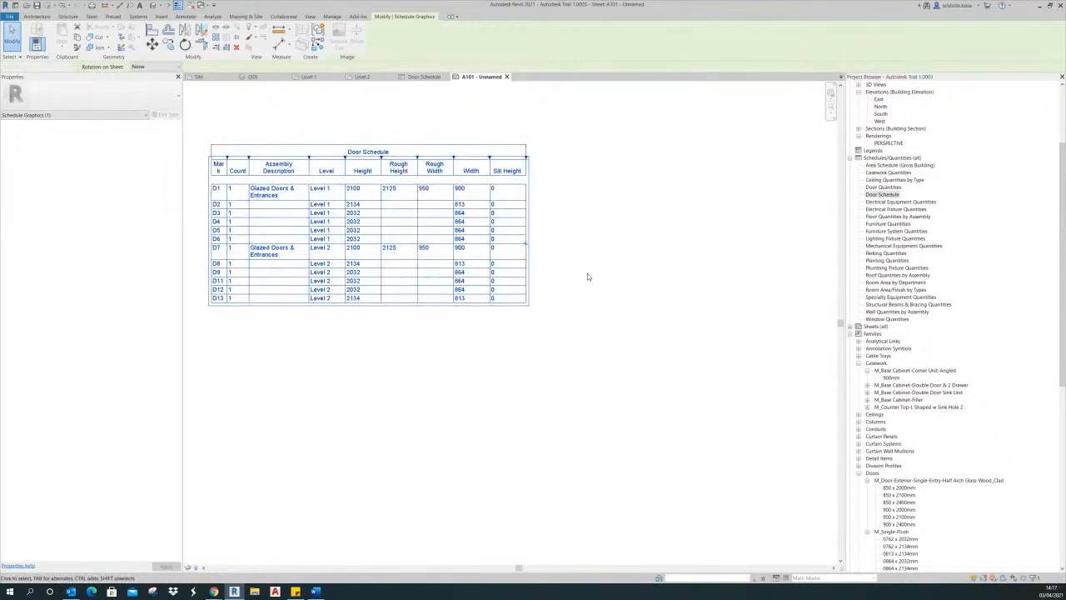
# - Widen the Mark, Count, Assembly Description and Width columns of the Door Schedule placed on the sheet
pyautogui.click(587, 274)
pyautogui.scroll(1, 778, 278)
pyautogui.click(316, 159)
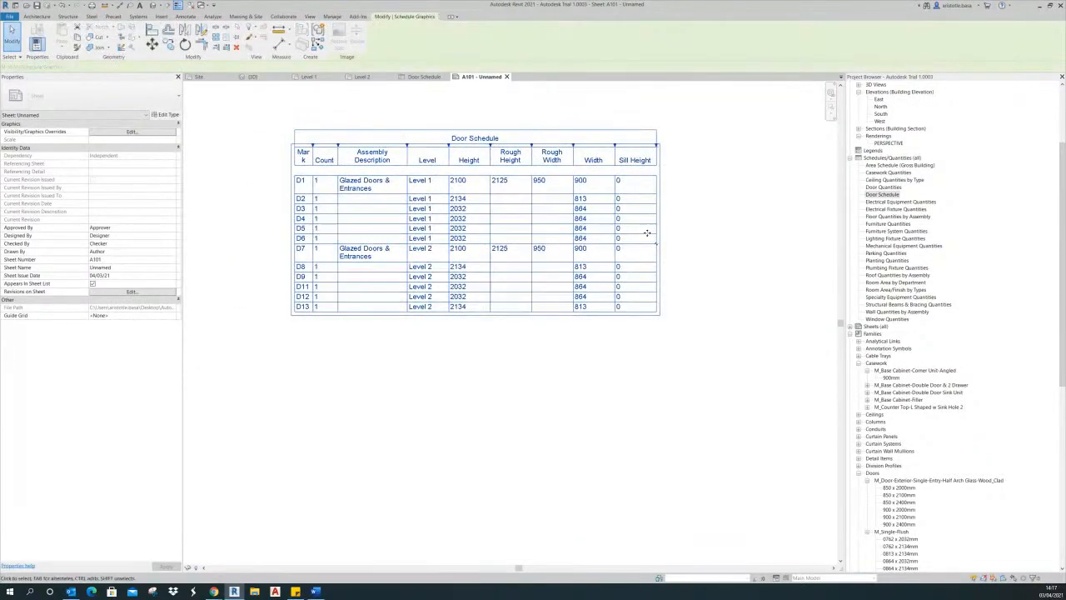
pyautogui.moveTo(314, 149); pyautogui.dragTo(375, 147)
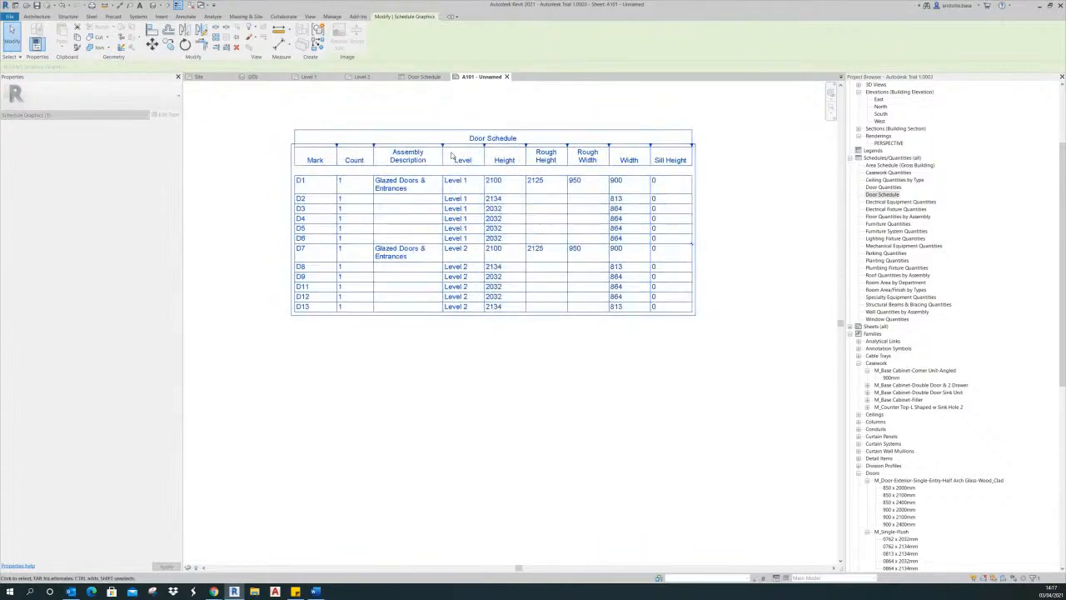
pyautogui.moveTo(443, 146); pyautogui.dragTo(455, 147)
pyautogui.moveTo(703, 147); pyautogui.dragTo(711, 146)
pyautogui.click(752, 170)
# - Inspect the column layout and header text of the Door Schedule on sheet A101
pyautogui.scroll(-2, 555, 265)
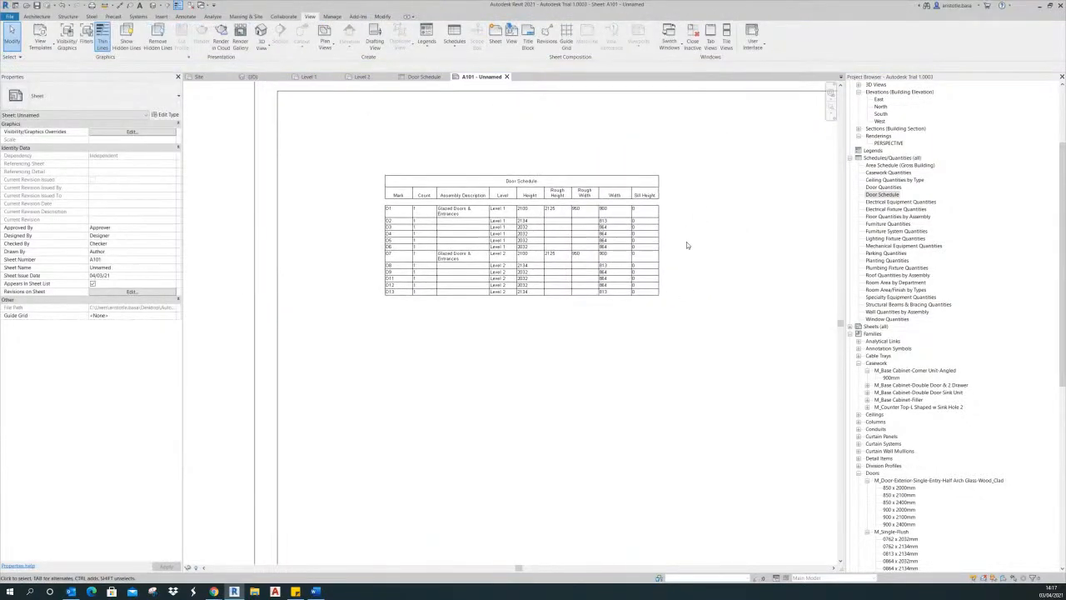
pyautogui.scroll(3, 389, 271)
pyautogui.click(404, 162)
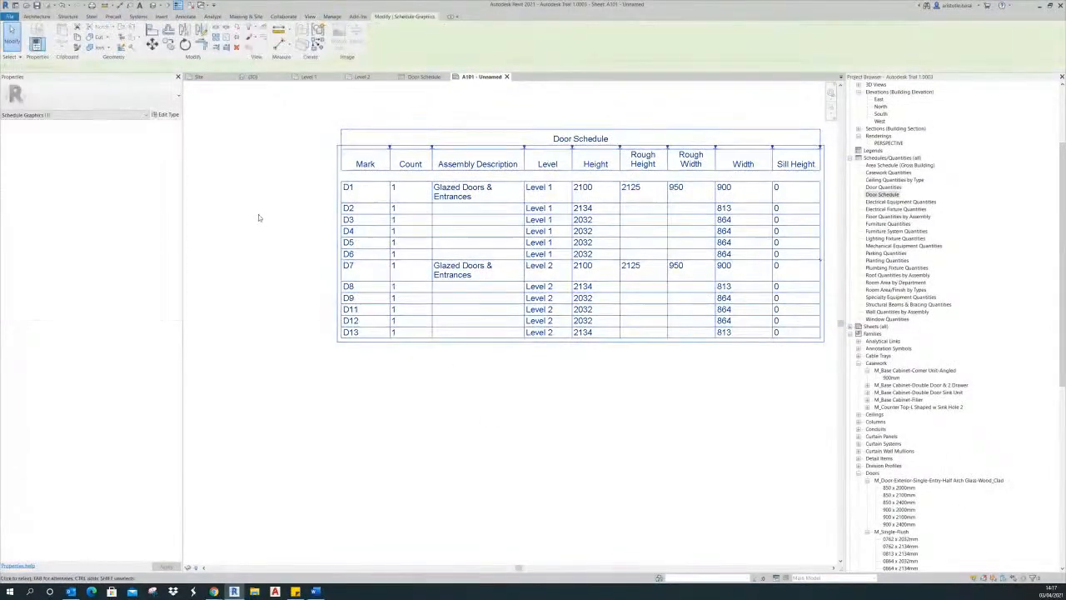
pyautogui.click(354, 93)
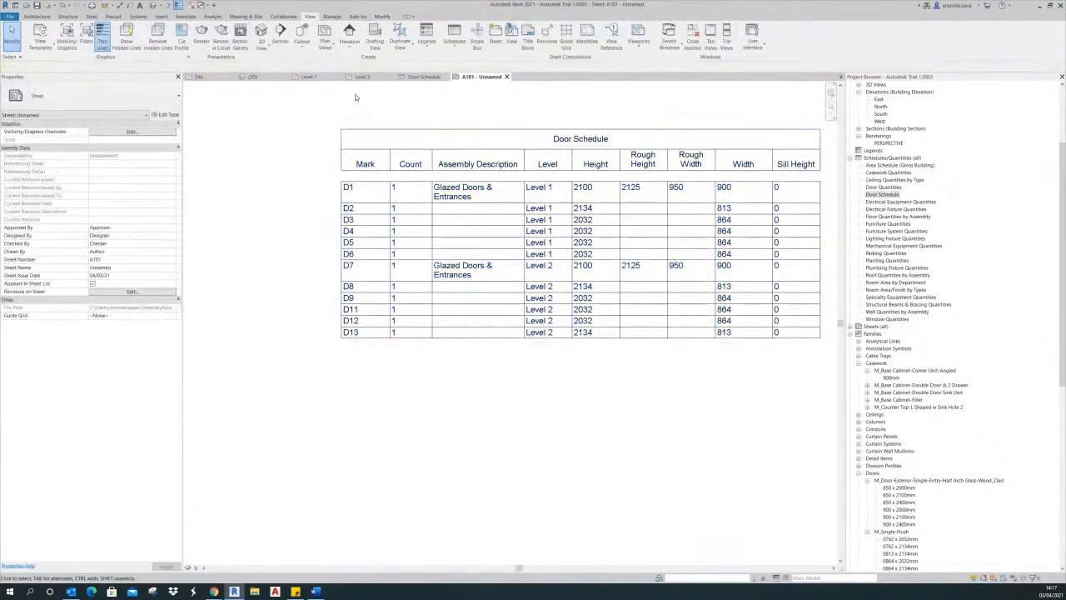
pyautogui.click(153, 132)
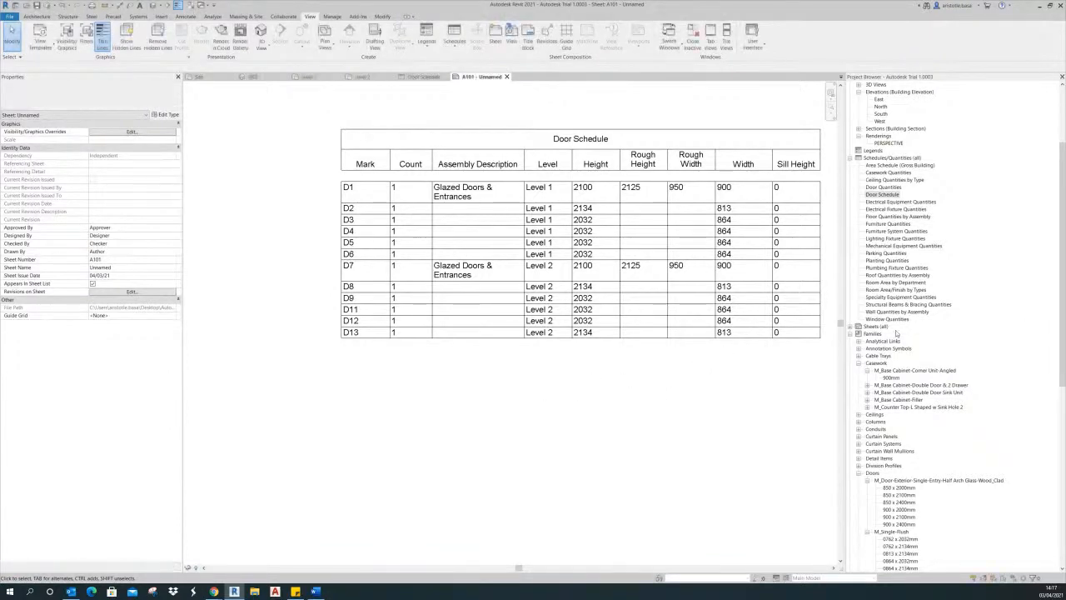
pyautogui.scroll(-4, 573, 385)
pyautogui.moveTo(560, 405); pyautogui.dragTo(405, 261, button='middle')
pyautogui.moveTo(512, 329); pyautogui.dragTo(543, 344, button='middle')
pyautogui.scroll(-2, 575, 288)
pyautogui.moveTo(585, 296); pyautogui.dragTo(579, 288, button='middle')
pyautogui.scroll(1, 521, 267)
# - Switch to the Word agenda, review the Creating Schedules and Mass Floors, Walls etc items, and return to sheet A101 in Revit
pyautogui.click(314, 591)
pyautogui.moveTo(392, 325); pyautogui.dragTo(606, 320)
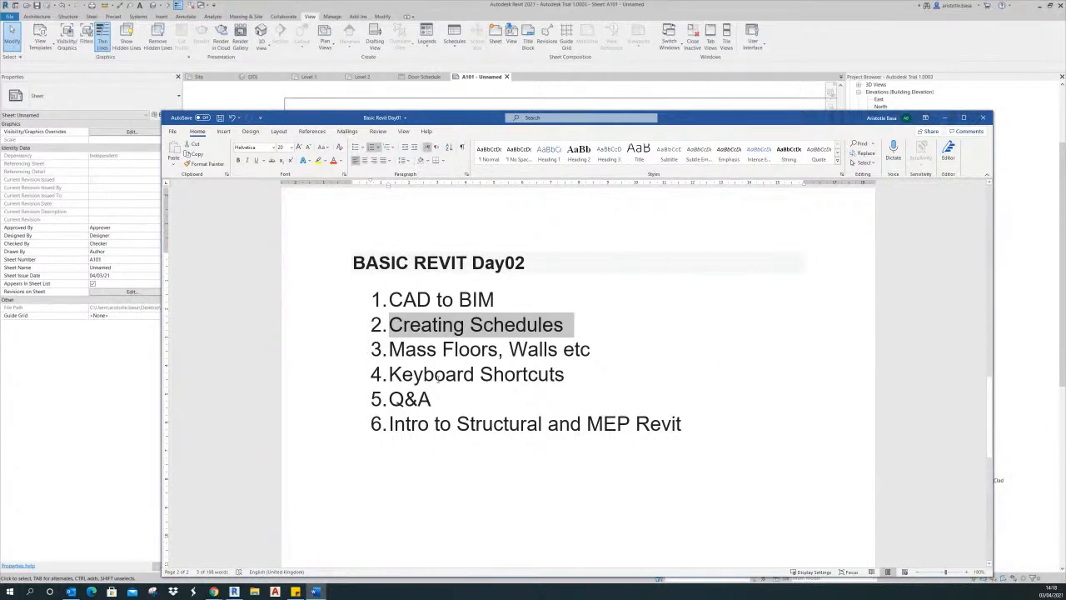
pyautogui.moveTo(391, 349); pyautogui.dragTo(593, 350)
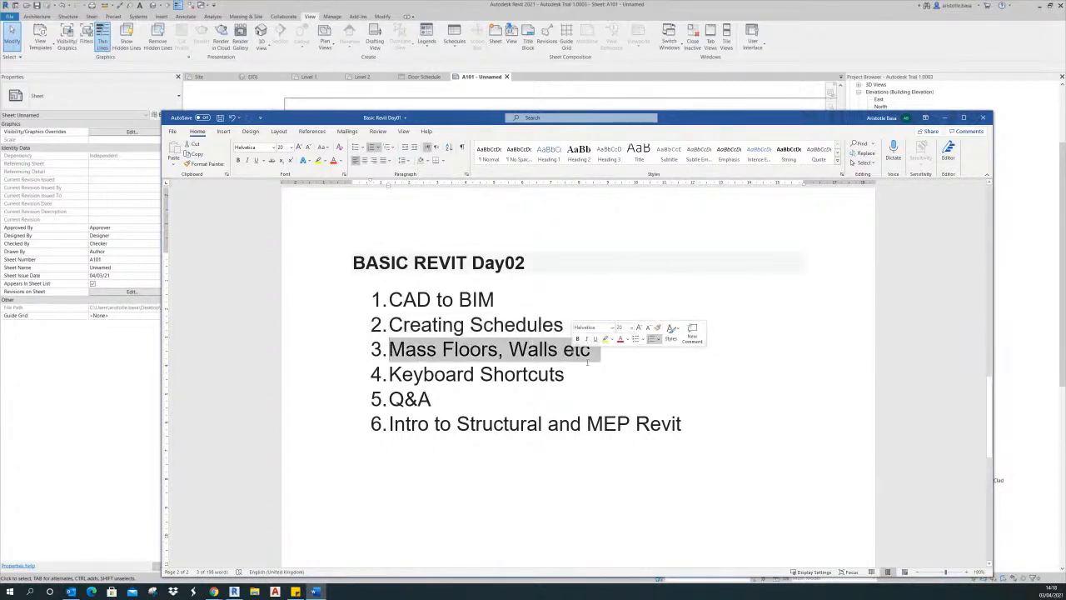
pyautogui.click(601, 380)
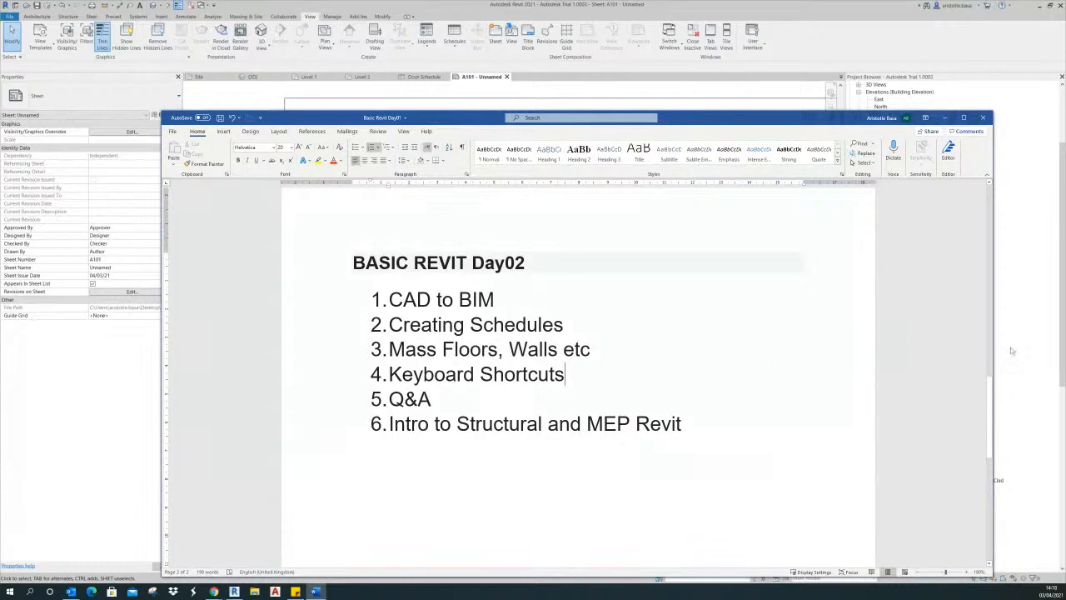
pyautogui.click(945, 118)
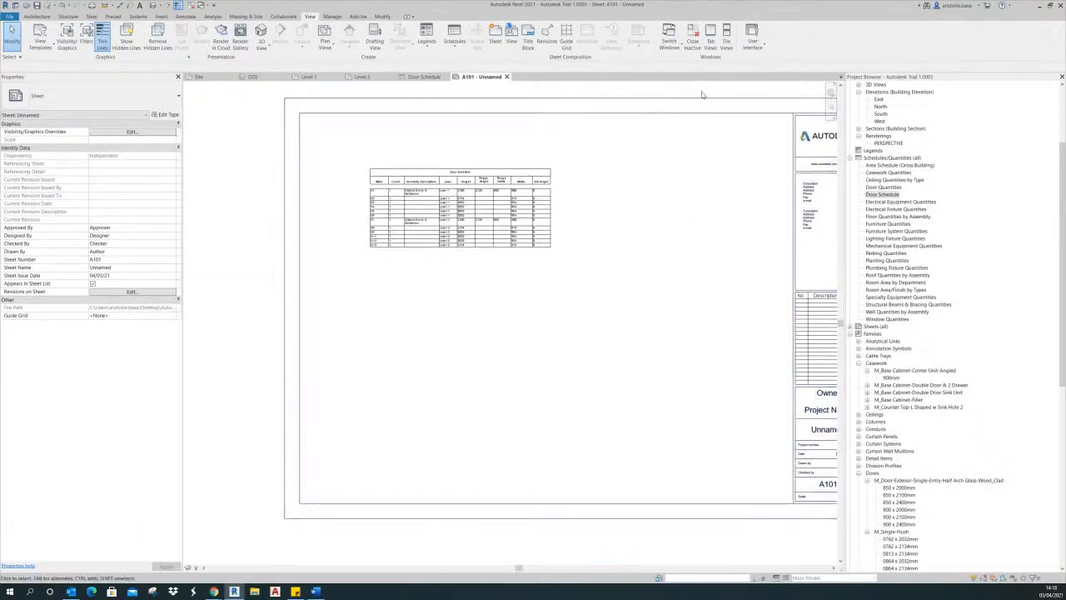
pyautogui.moveTo(678, 382); pyautogui.dragTo(613, 397, button='middle')
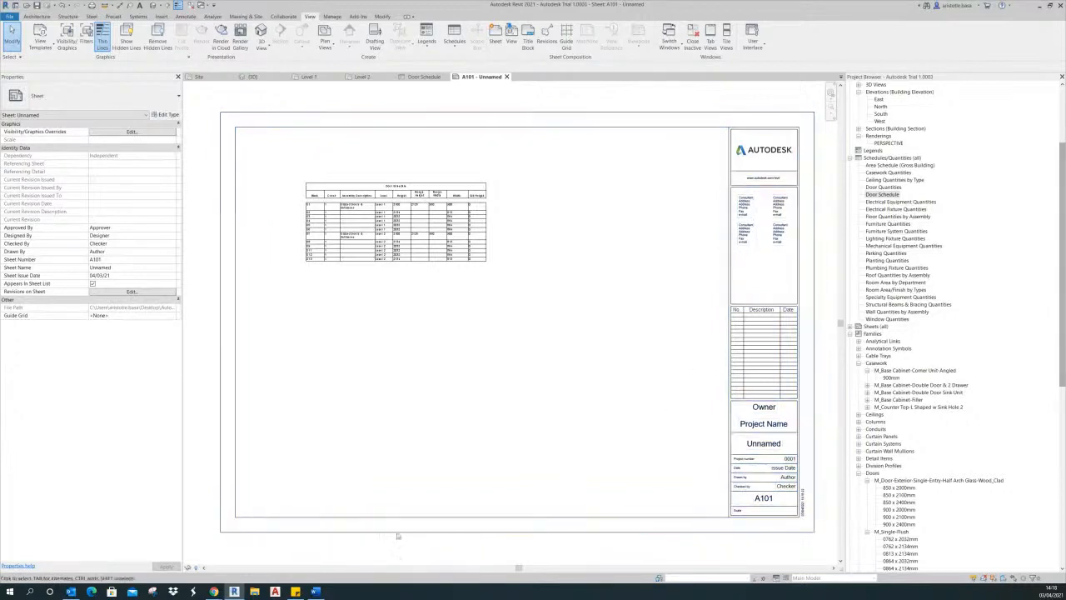
# - Review the Mass Floors, Walls etc and Keyboard Shortcuts topics of the BASIC REVIT Day02 agenda in Word, and return to Revit
pyautogui.click(316, 593)
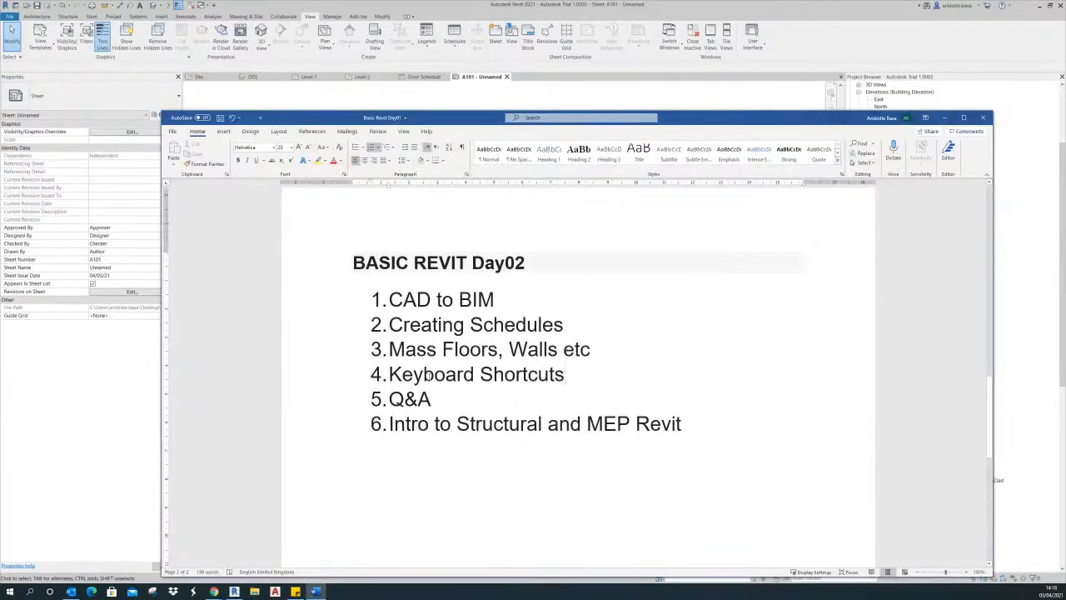
pyautogui.moveTo(393, 355); pyautogui.dragTo(603, 355)
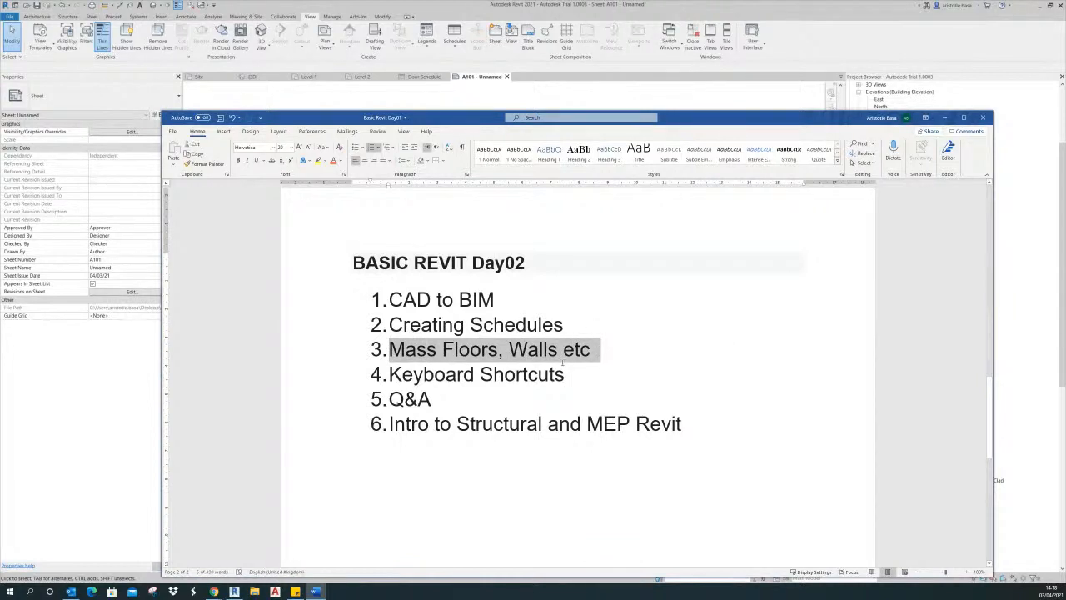
pyautogui.click(573, 376)
pyautogui.moveTo(389, 349); pyautogui.dragTo(614, 350)
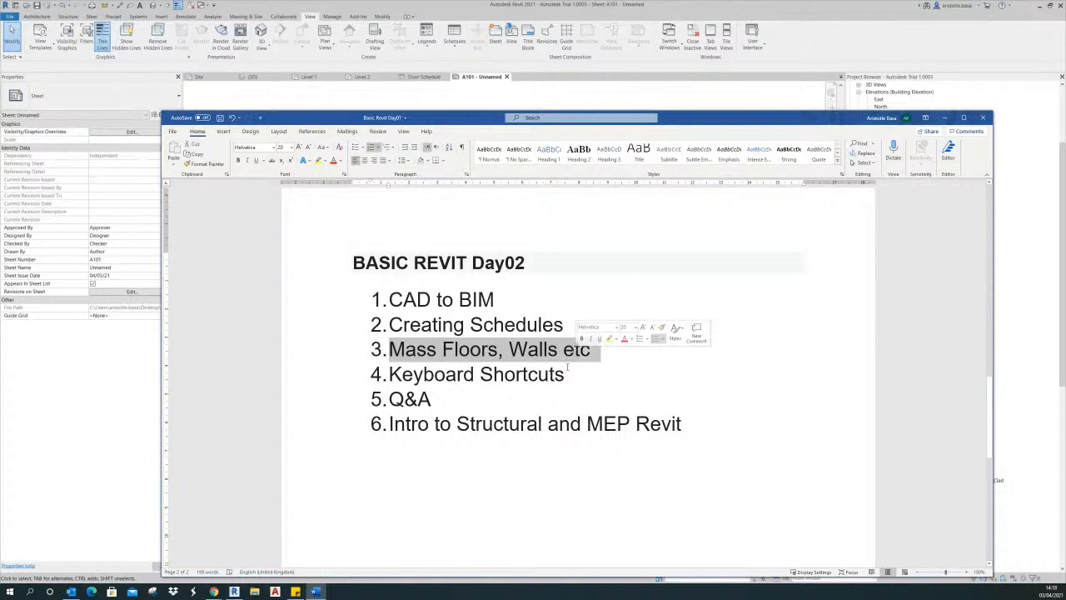
pyautogui.click(568, 372)
pyautogui.moveTo(389, 373); pyautogui.dragTo(565, 388)
pyautogui.click(565, 390)
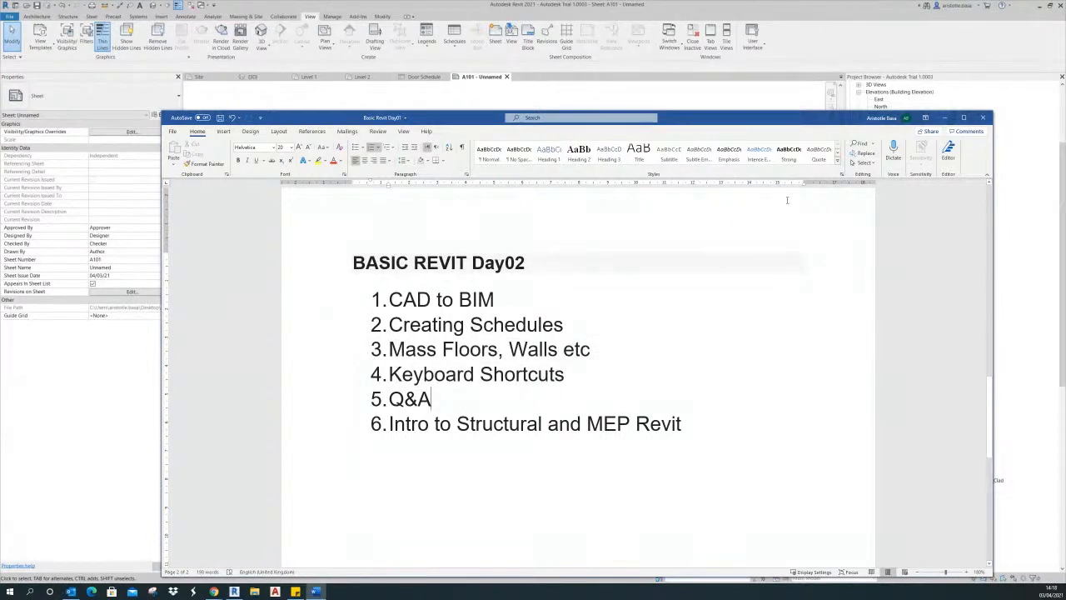
pyautogui.moveTo(795, 121); pyautogui.dragTo(765, 34)
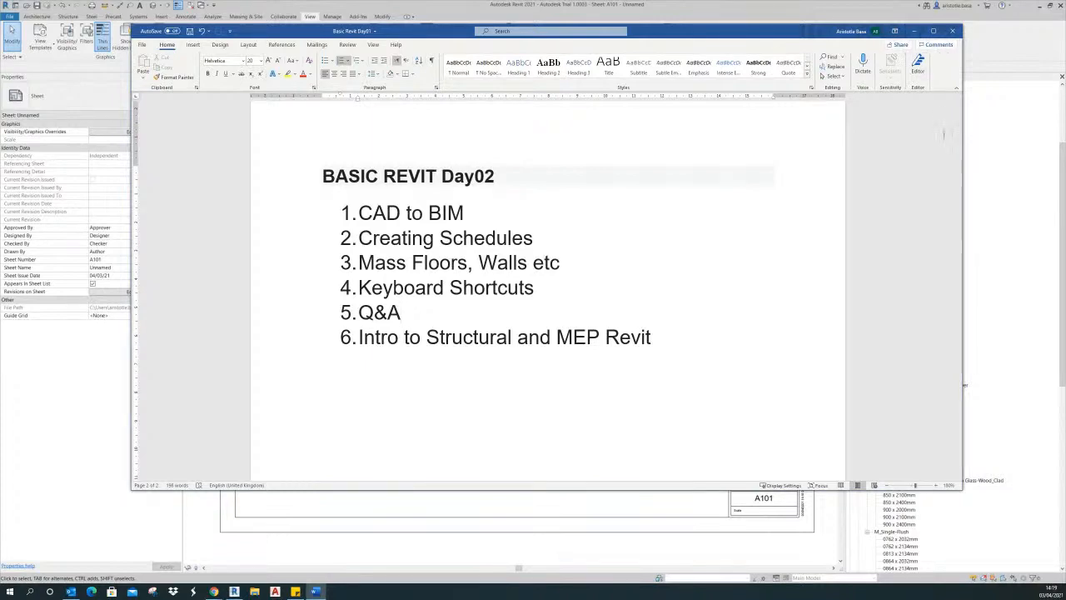
pyautogui.moveTo(830, 34); pyautogui.dragTo(853, 56)
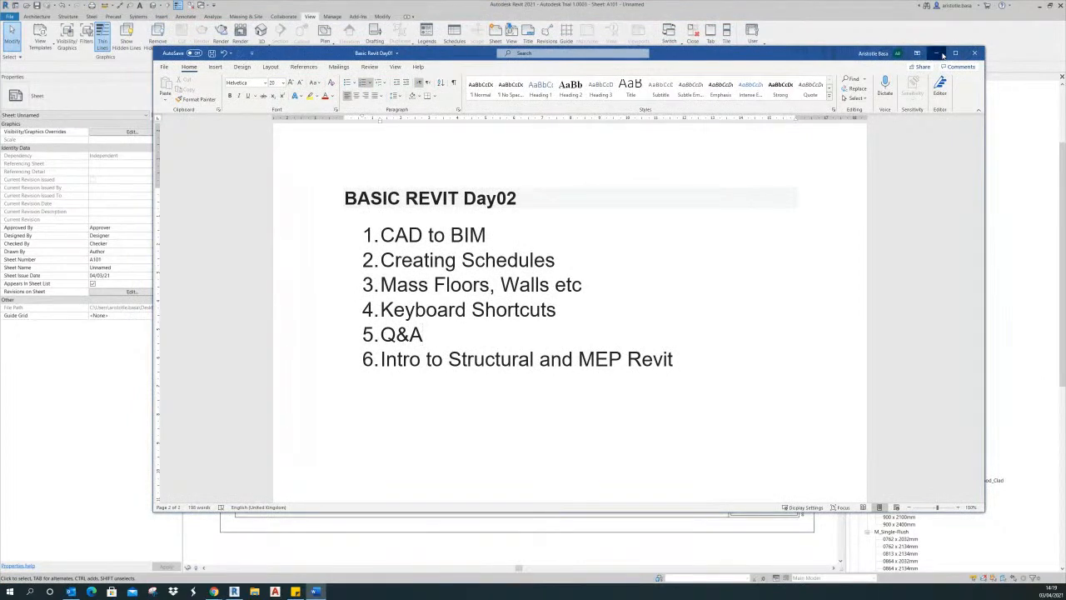
pyautogui.click(938, 53)
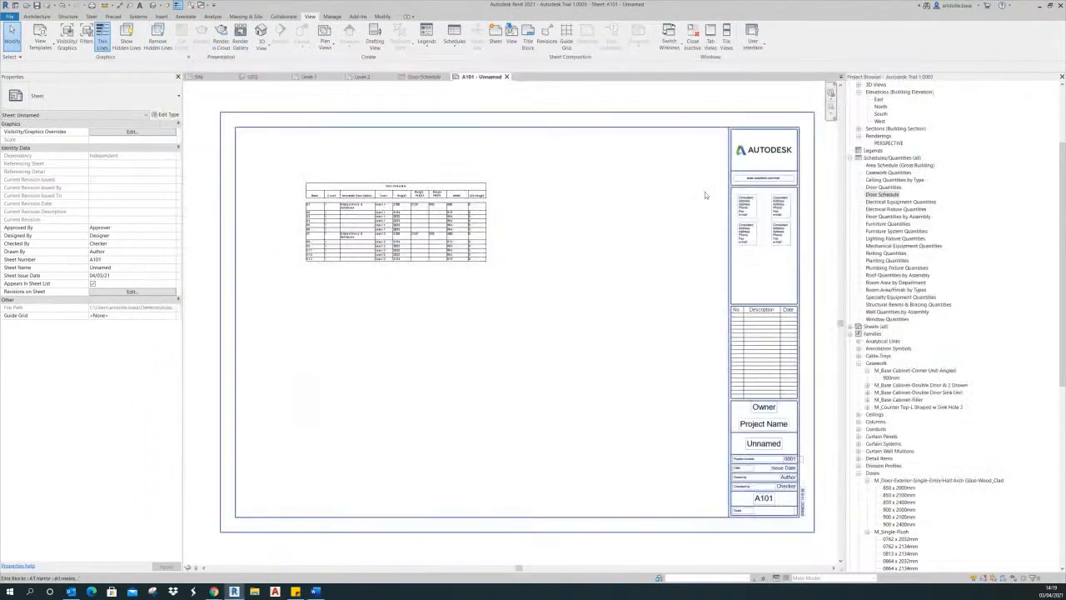
# - Close the house project, saving its changes and declining to save to Autodesk Trial 1.rvt instead
pyautogui.click(10, 16)
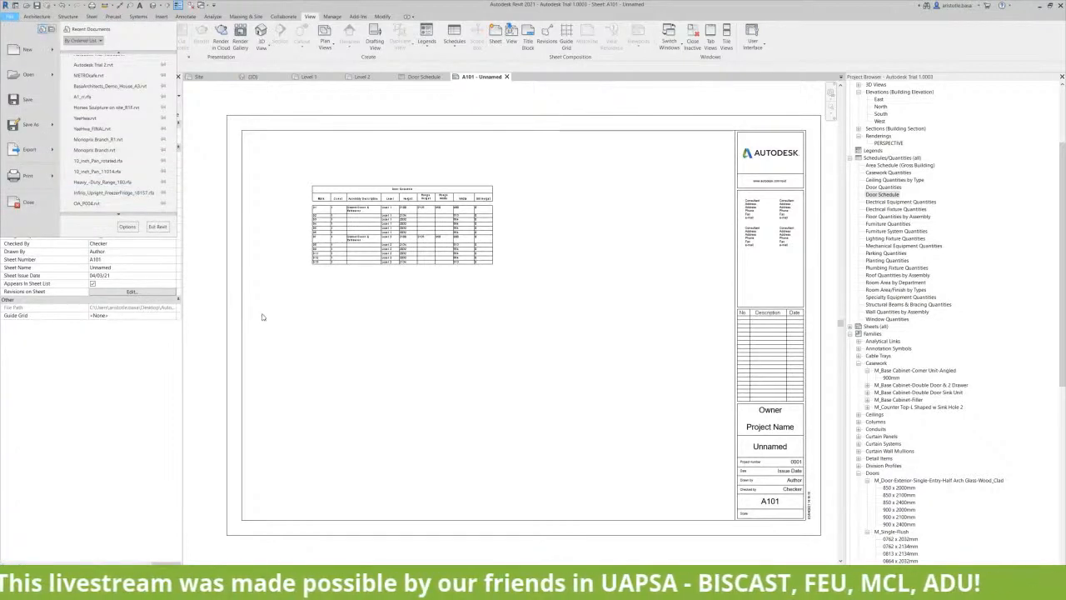
pyautogui.click(283, 314)
pyautogui.click(10, 16)
pyautogui.click(36, 205)
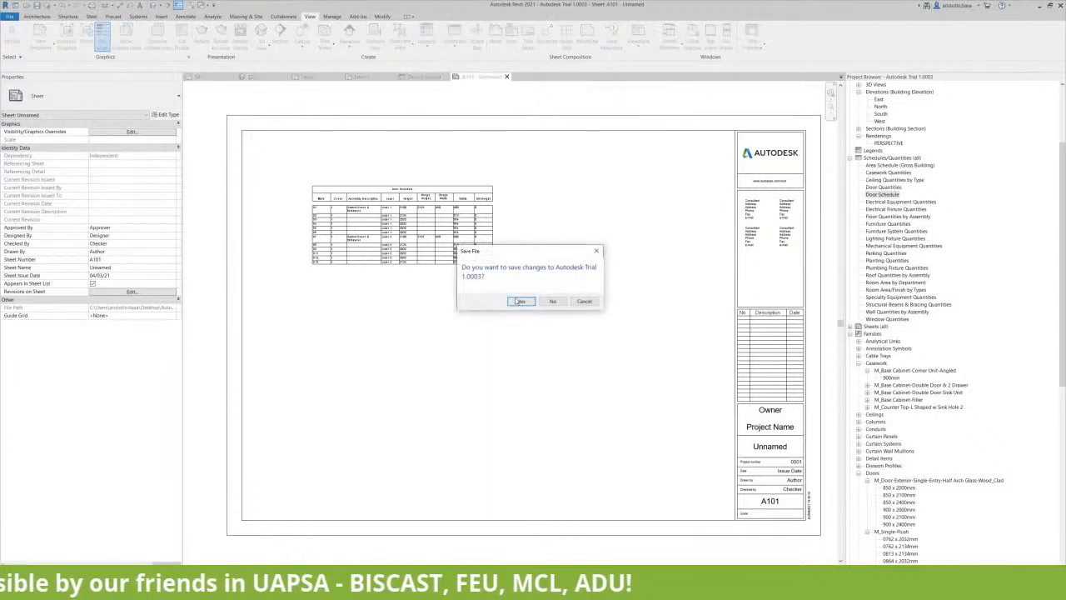
pyautogui.click(523, 302)
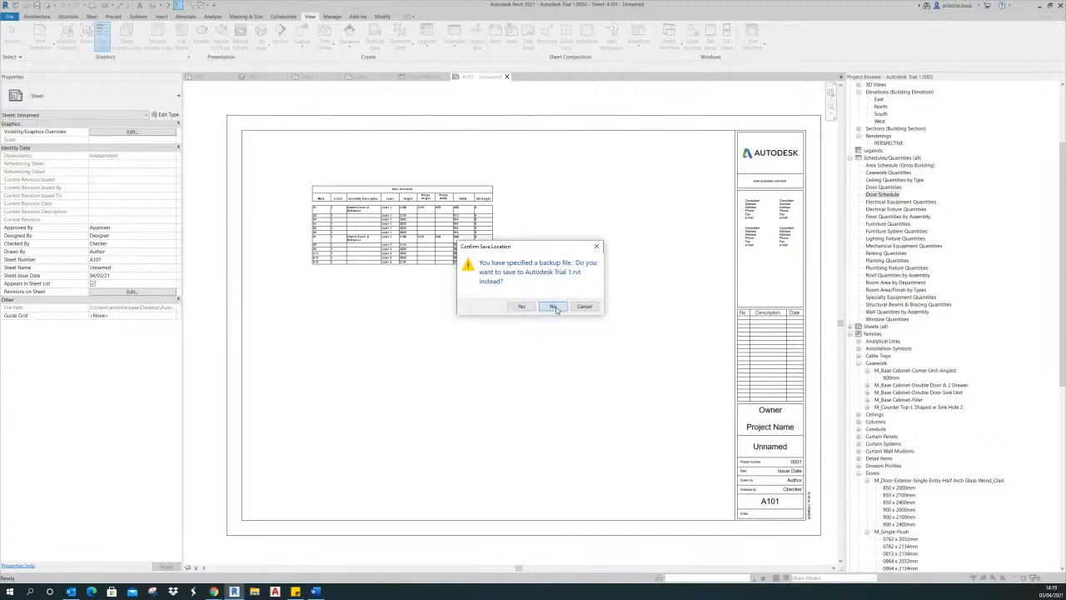
pyautogui.click(554, 308)
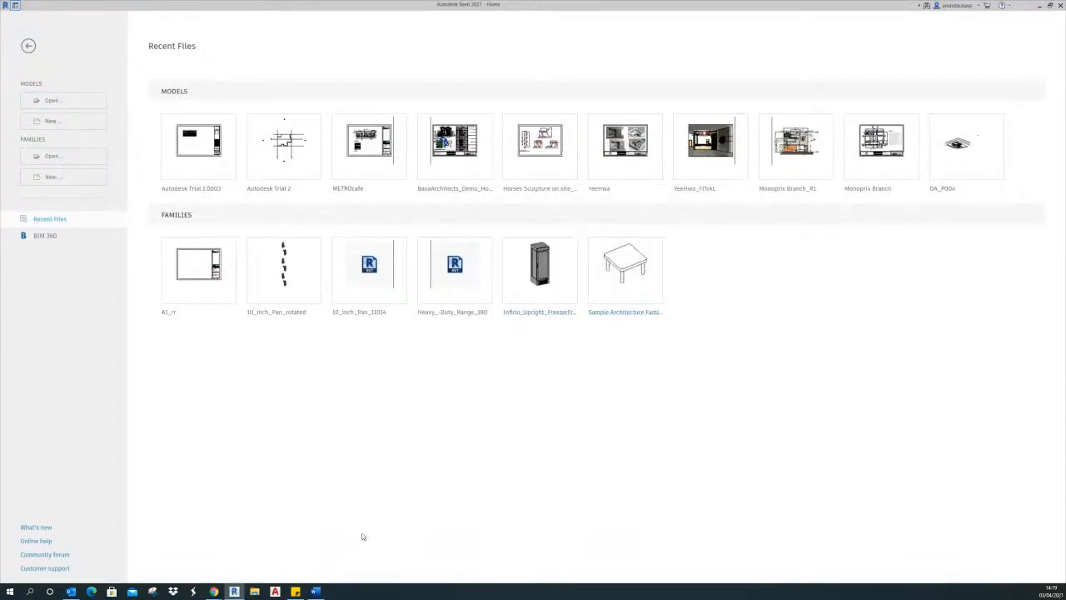
# - Check the Word agenda and create a new Revit project from the Construction Template
pyautogui.click(316, 591)
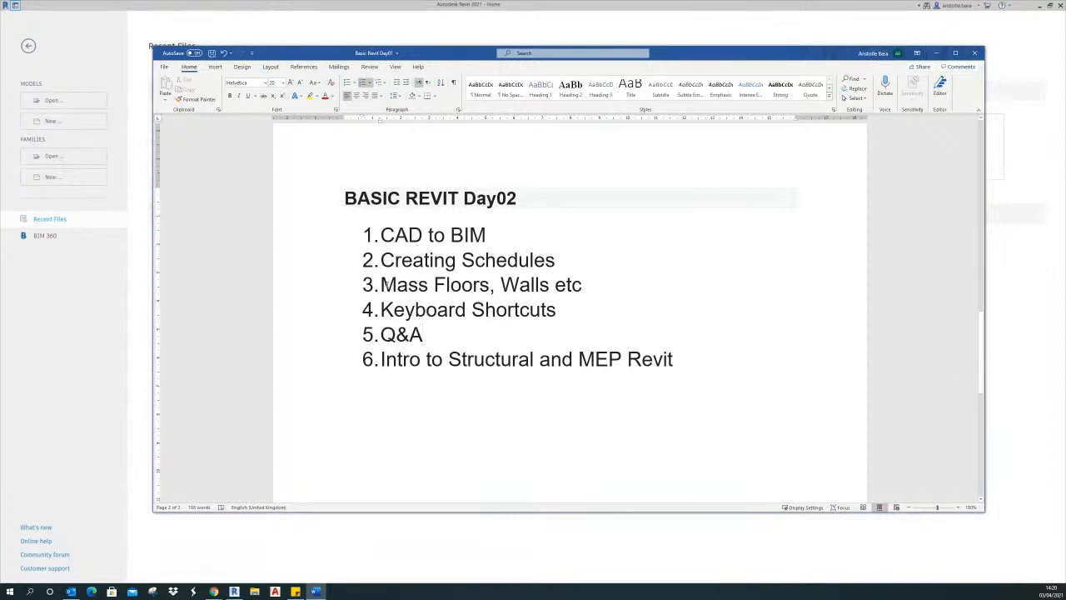
pyautogui.click(936, 52)
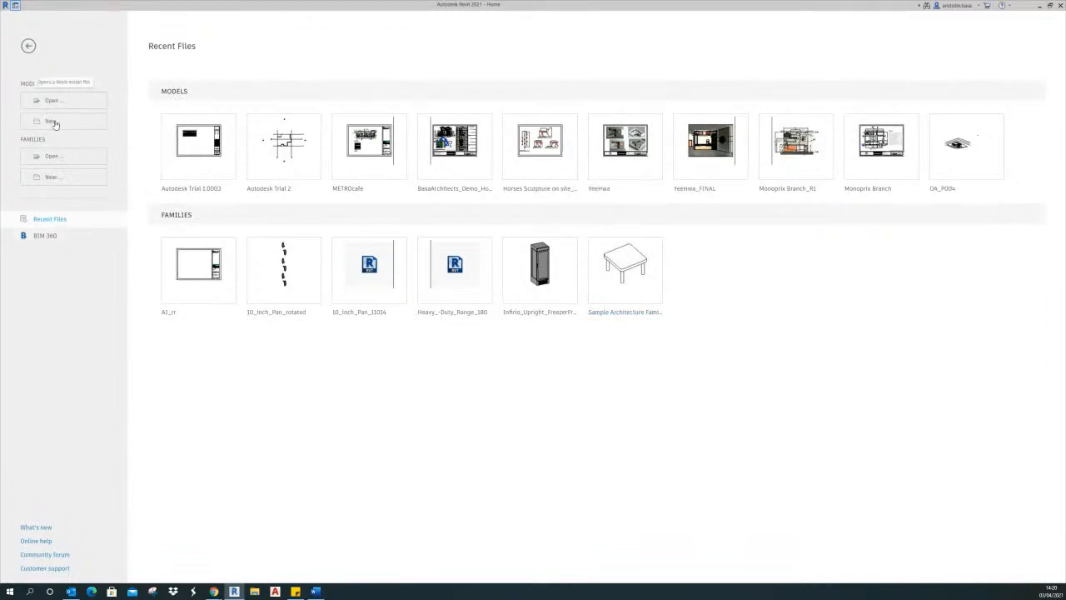
pyautogui.hotkey('ctrl', 'n')
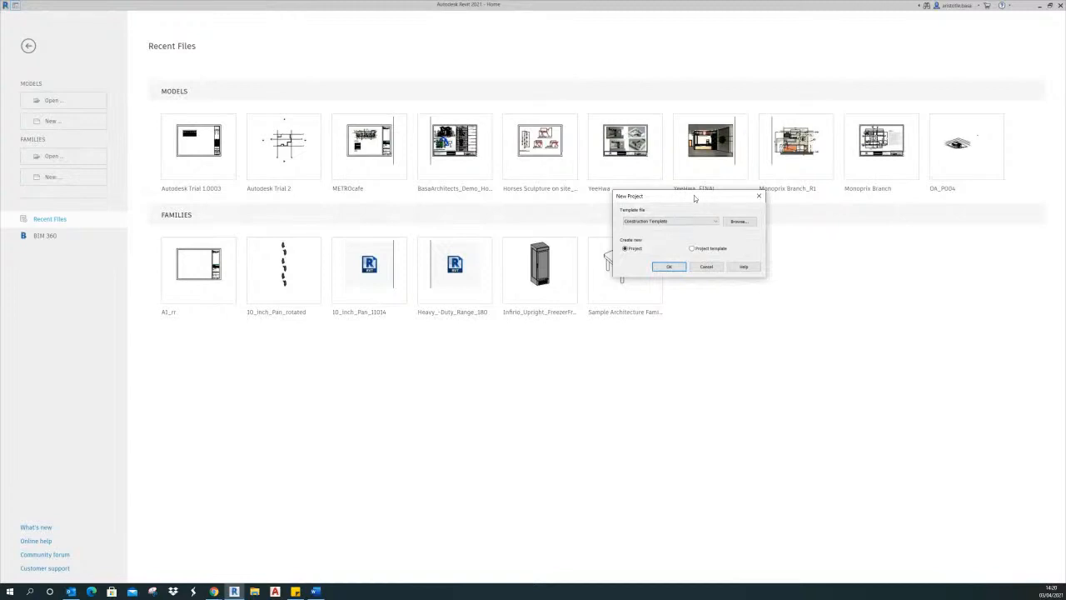
pyautogui.click(738, 222)
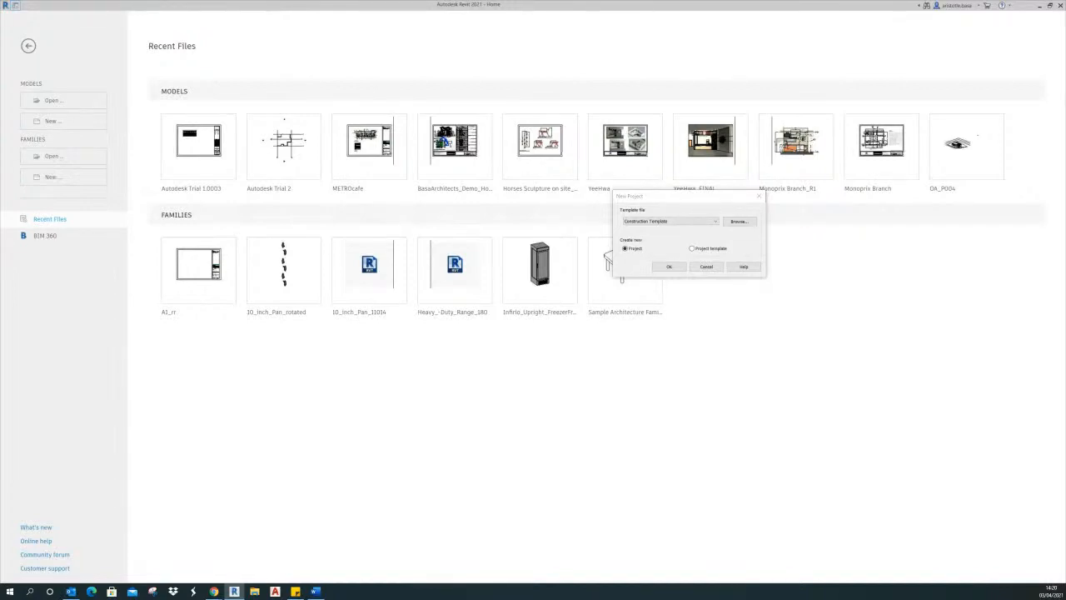
pyautogui.click(670, 266)
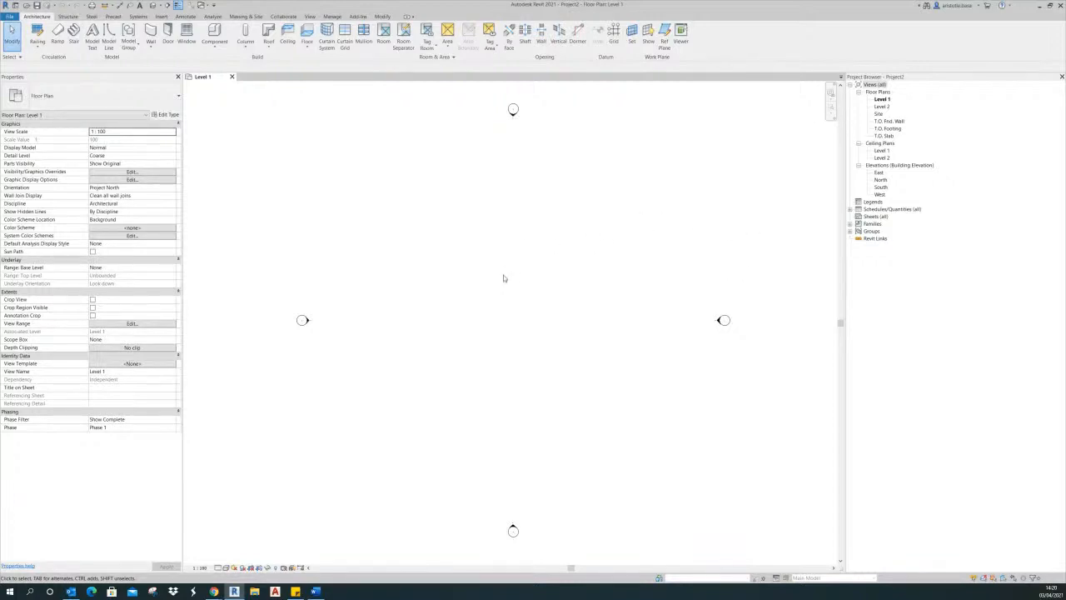
# - Set the Level 1 floor plan to Fine detail level and Hidden Line visual style
pyautogui.scroll(1, 308, 453)
pyautogui.click(217, 567)
pyautogui.click(231, 559)
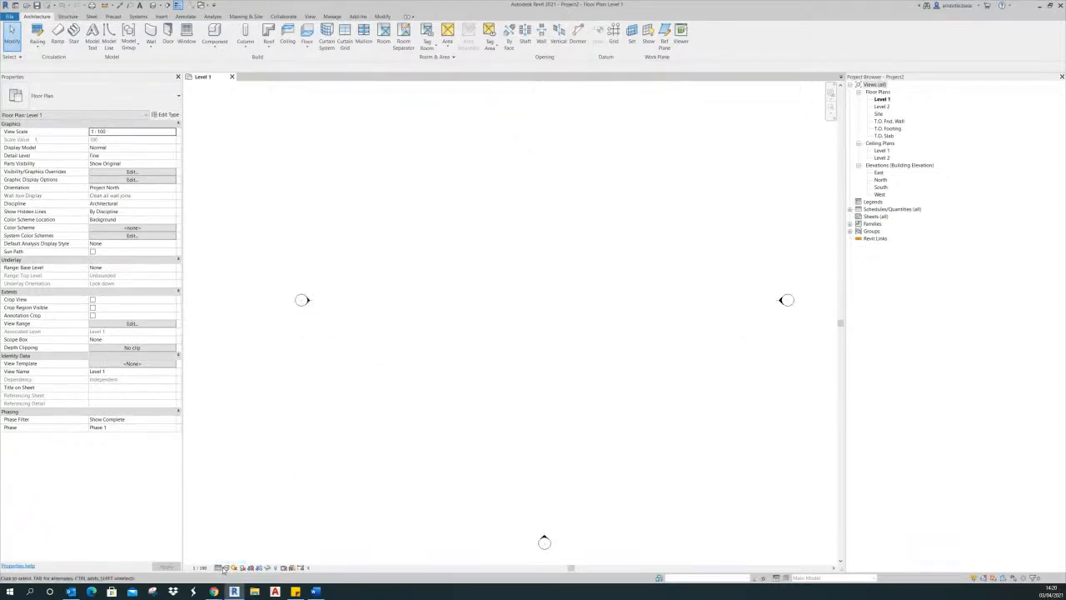
pyautogui.click(227, 568)
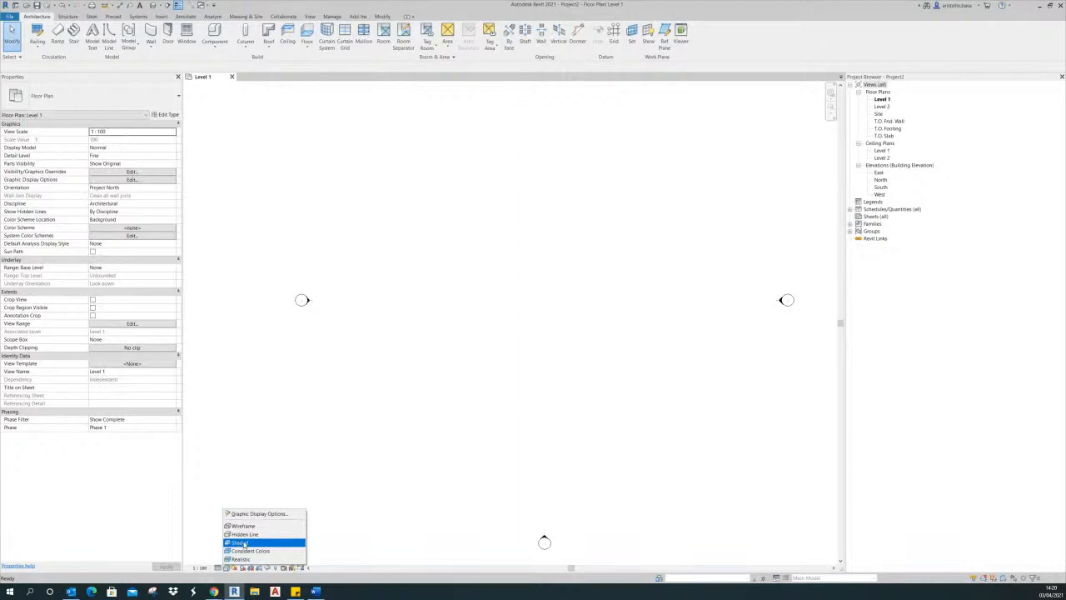
pyautogui.click(244, 534)
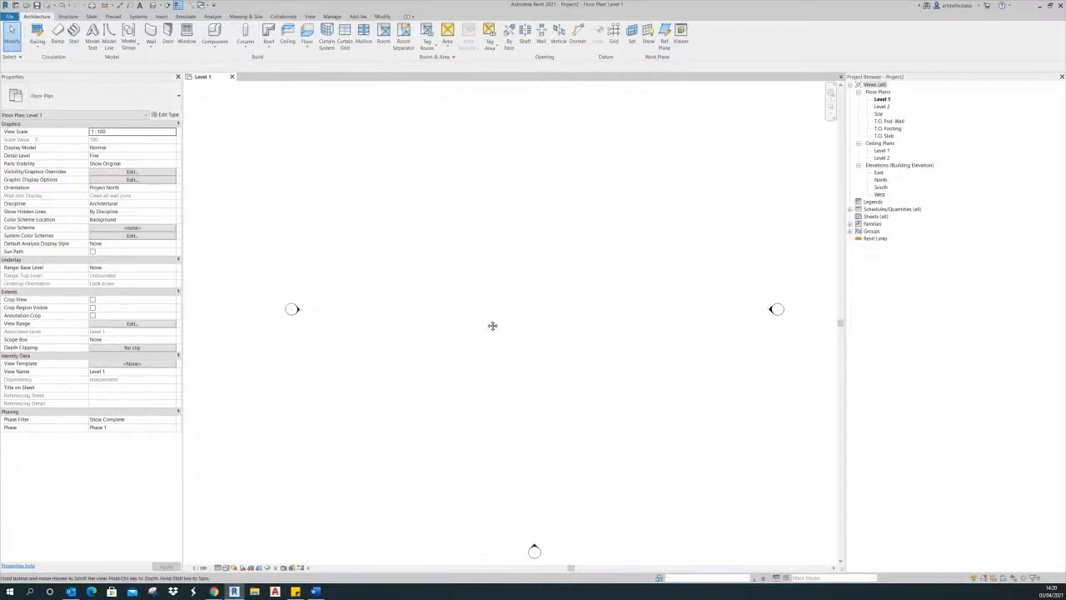
pyautogui.scroll(-2, 480, 341)
pyautogui.scroll(1, 496, 316)
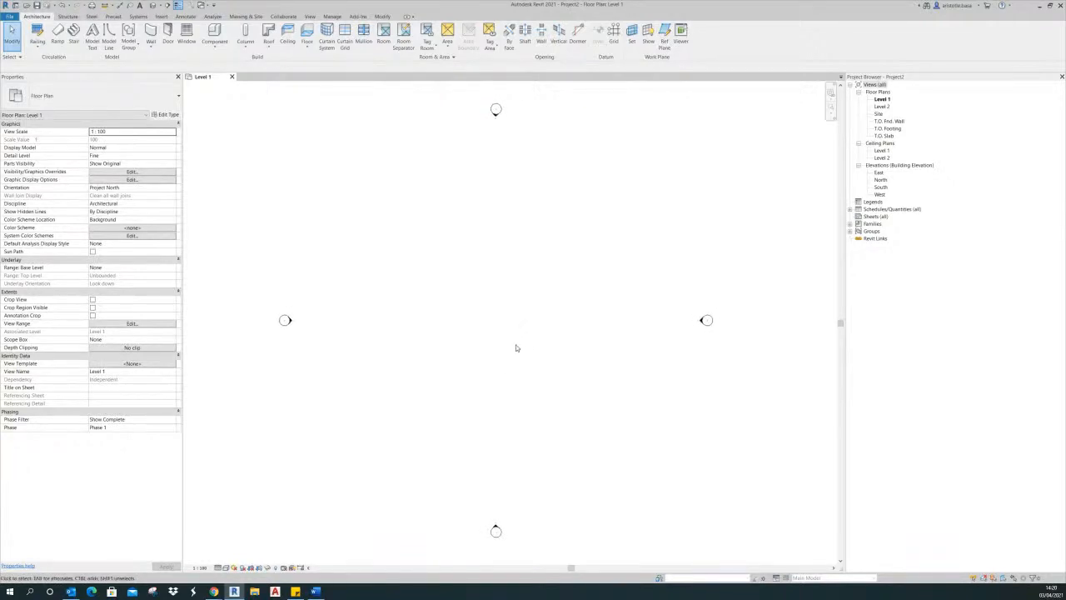
# - Prepare to save the new project on the Desktop with the file name Arch Concept
pyautogui.click(11, 17)
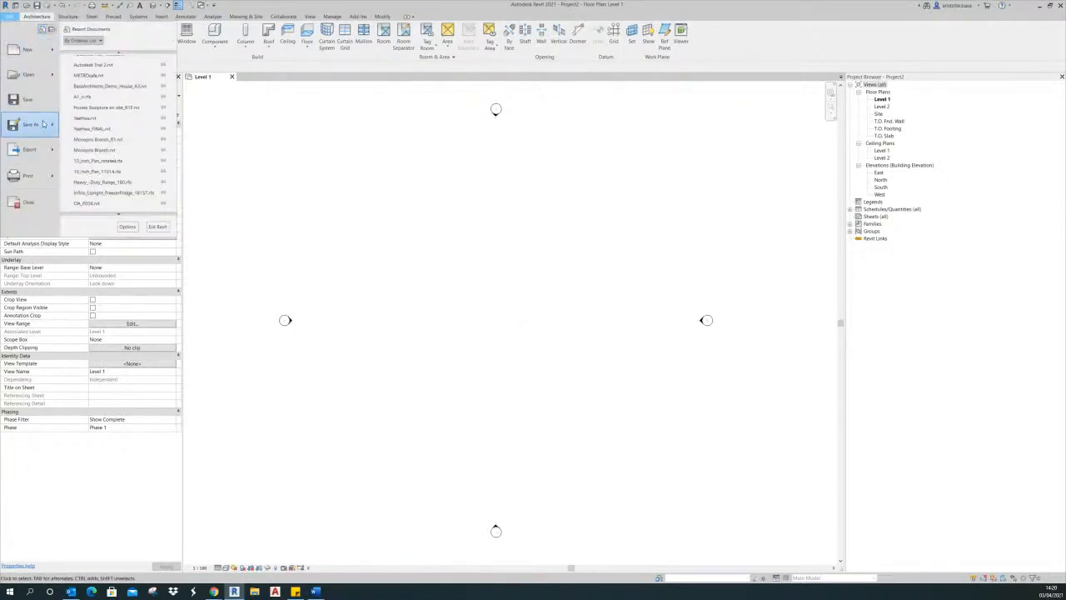
pyautogui.click(33, 103)
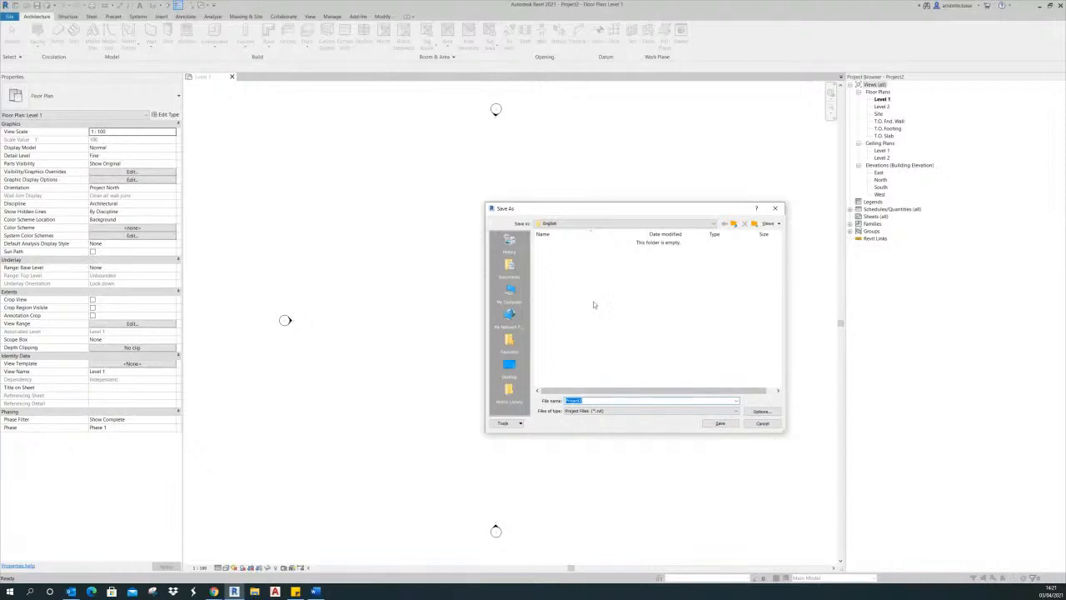
pyautogui.click(510, 366)
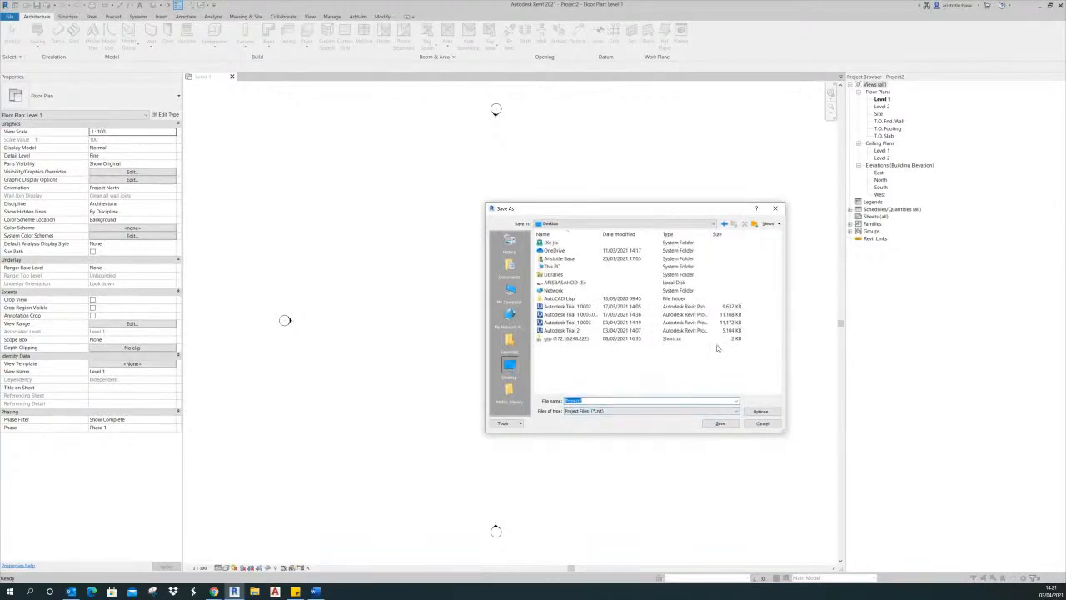
pyautogui.write('CONCEPT')
pyautogui.press('BackSpace')
pyautogui.press('BackSpace')
pyautogui.press('BackSpace')
pyautogui.press('BackSpace')
pyautogui.press('BackSpace')
pyautogui.press('BackSpace')
pyautogui.press('BackSpace')
pyautogui.write('Ards Cds')
# - Set the maximum number of backups to 3 in the file save options and save the project
pyautogui.click(760, 411)
pyautogui.write('3')
pyautogui.click(563, 352)
pyautogui.click(720, 423)
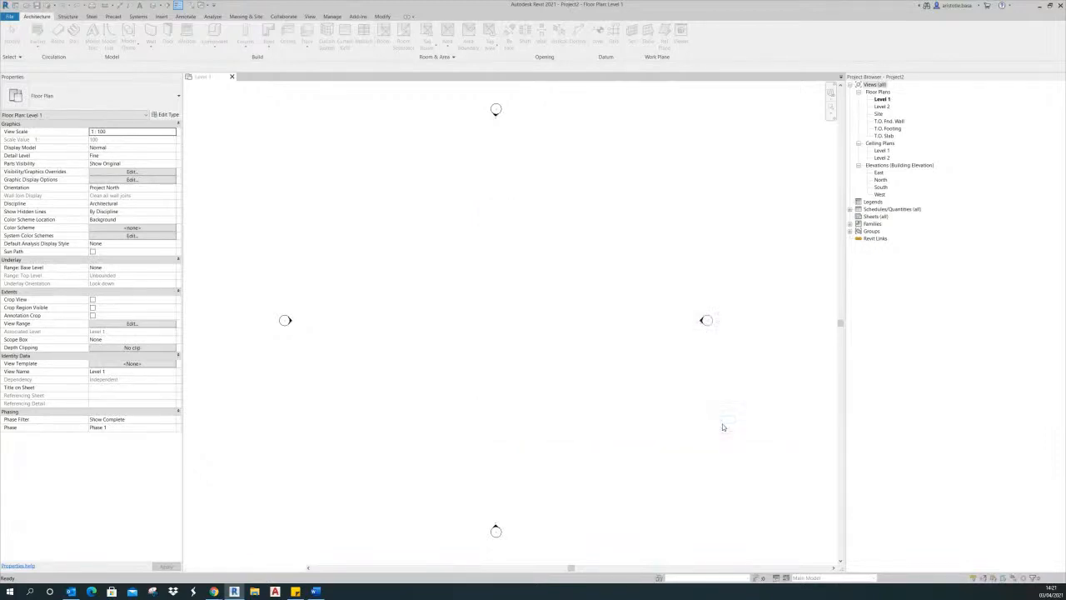
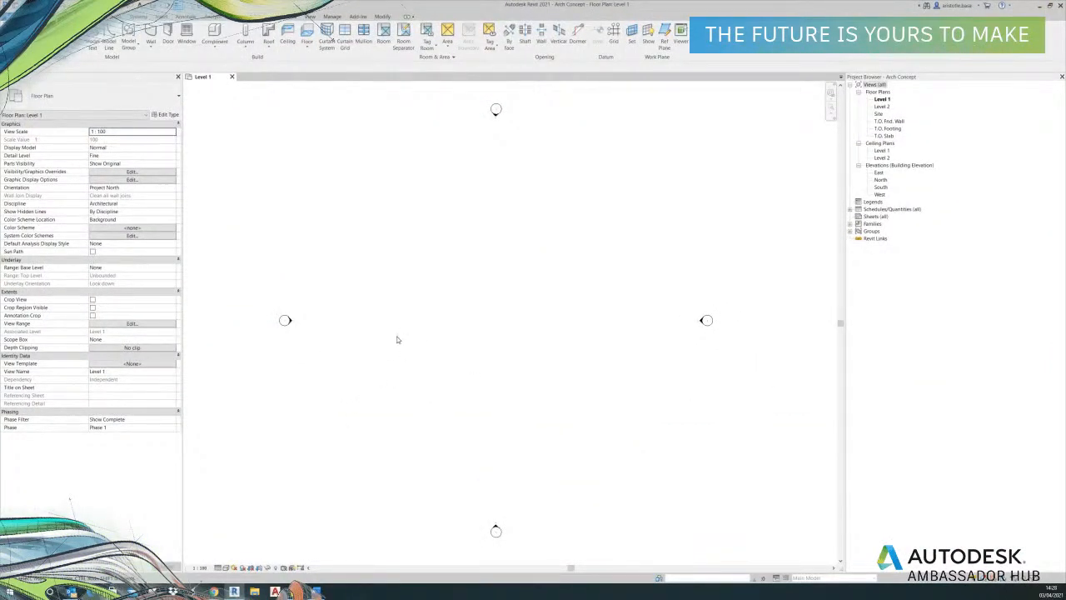
# - In the East elevation, delete the T.O. Fnd. Wall, T.O. Slab, T.O. Footing and B.O. Footing levels together with their plan views
pyautogui.moveTo(395, 278); pyautogui.dragTo(457, 297, button='middle')
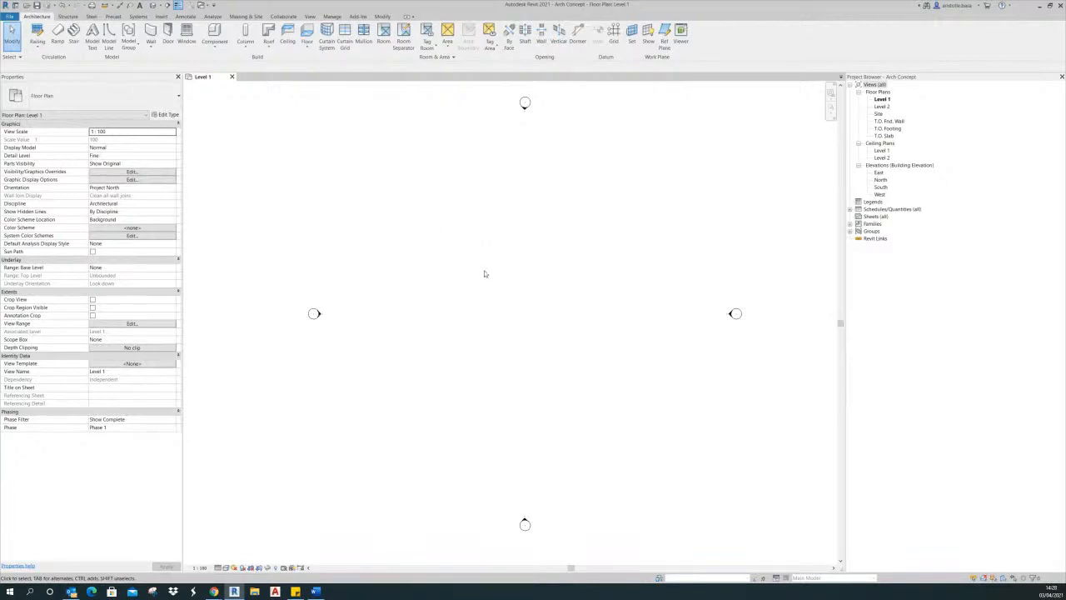
pyautogui.moveTo(526, 310); pyautogui.dragTo(545, 325, button='middle')
pyautogui.doubleClick(878, 173)
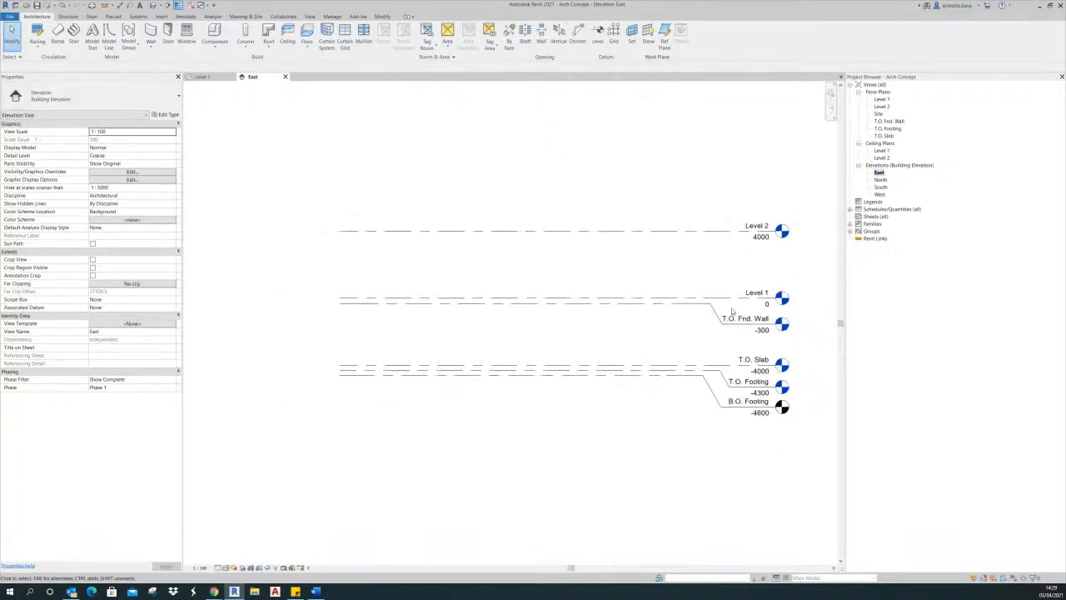
pyautogui.scroll(-1, 733, 311)
pyautogui.moveTo(733, 311); pyautogui.dragTo(708, 293, button='middle')
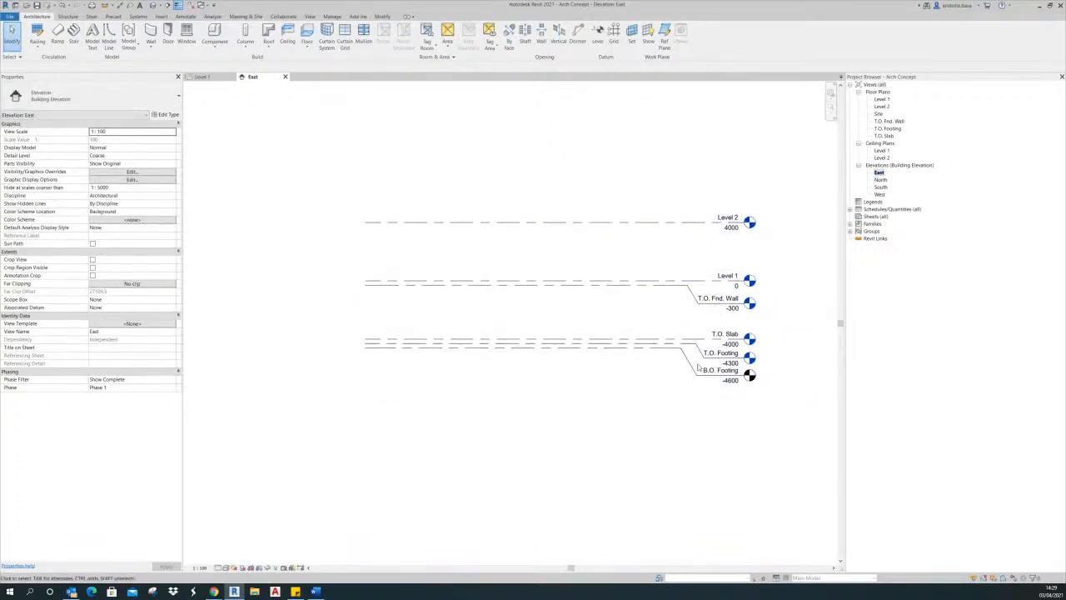
pyautogui.scroll(1, 740, 404)
pyautogui.moveTo(782, 423); pyautogui.dragTo(672, 257)
pyautogui.press('Delete')
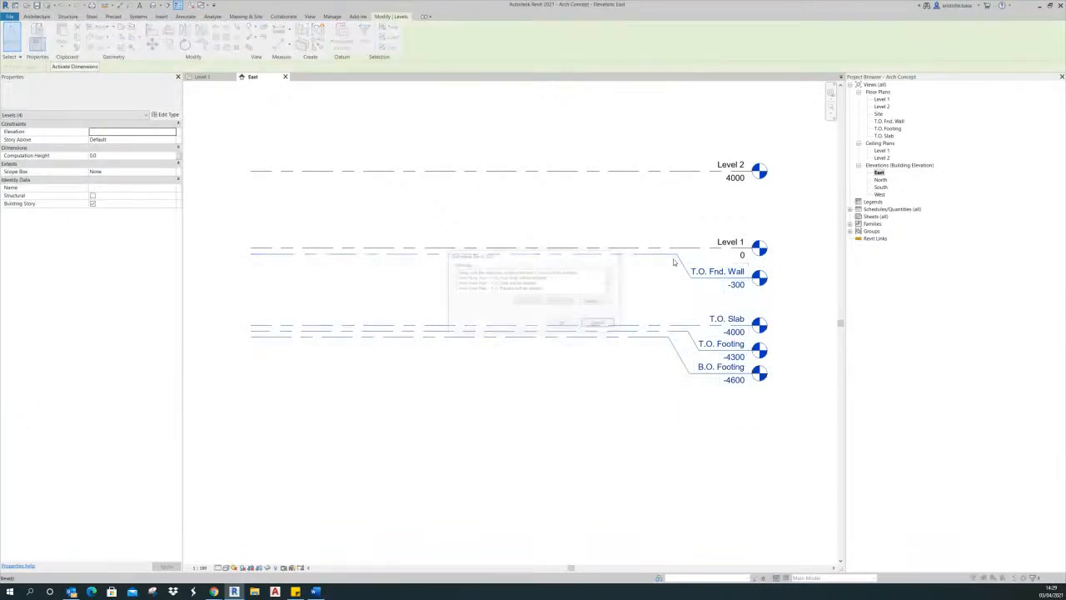
pyautogui.click(566, 327)
pyautogui.press('Escape')
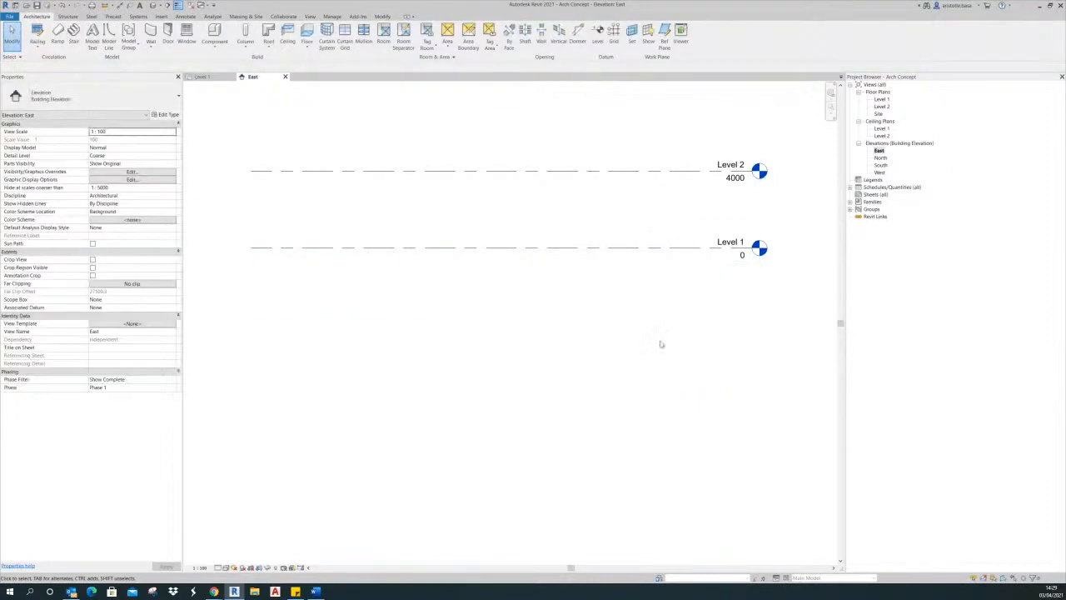
# - In the East elevation, array Level 2 upward with 30 members, using the Level 1 to Level 2 distance of 4000 as spacing
pyautogui.scroll(-6, 647, 366)
pyautogui.moveTo(651, 379); pyautogui.dragTo(653, 452, button='middle')
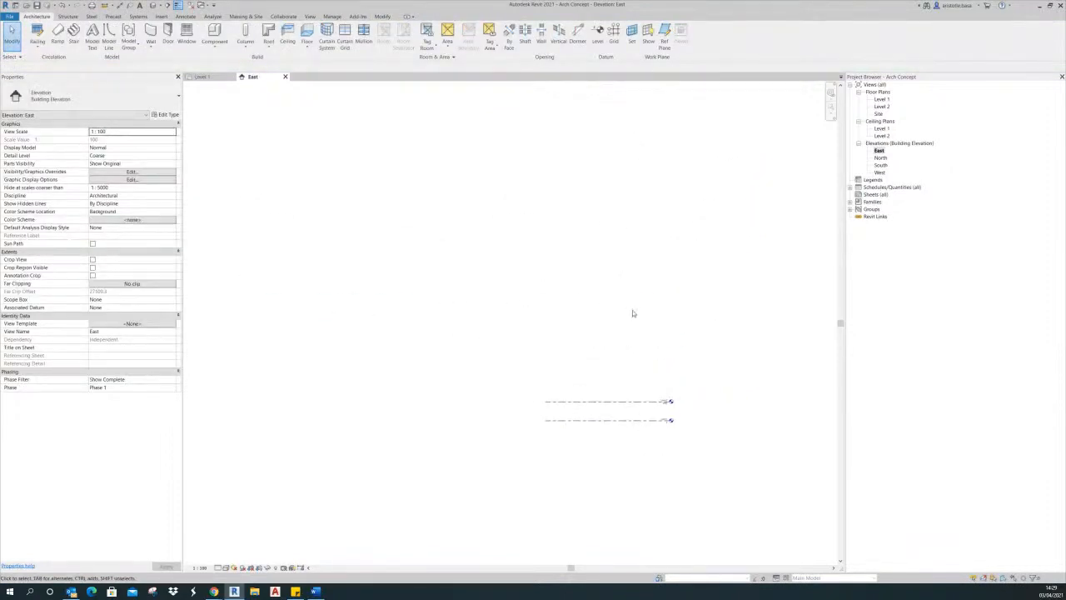
pyautogui.scroll(4, 666, 417)
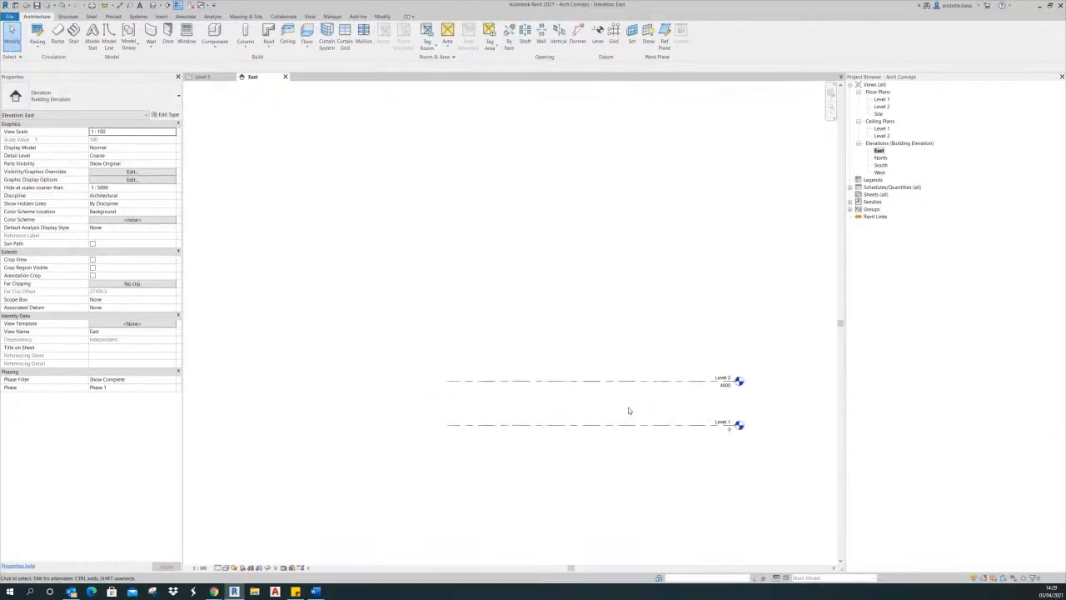
pyautogui.moveTo(561, 386); pyautogui.dragTo(571, 440, button='middle')
pyautogui.scroll(2, 621, 408)
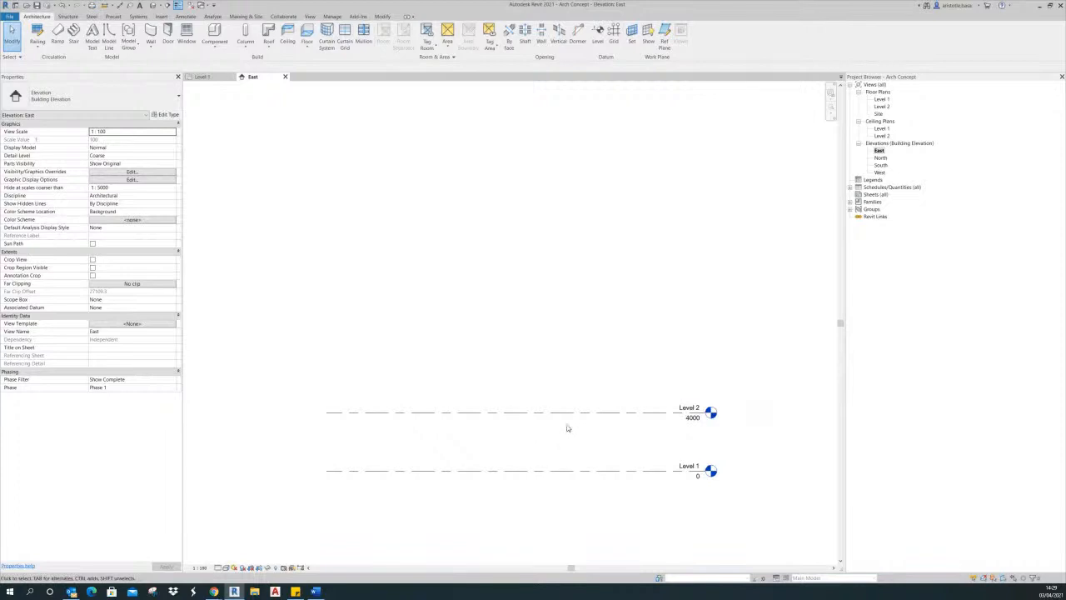
pyautogui.moveTo(607, 346); pyautogui.dragTo(609, 349, button='middle')
pyautogui.moveTo(573, 379); pyautogui.dragTo(577, 379, button='middle')
pyautogui.moveTo(589, 324); pyautogui.dragTo(590, 347, button='middle')
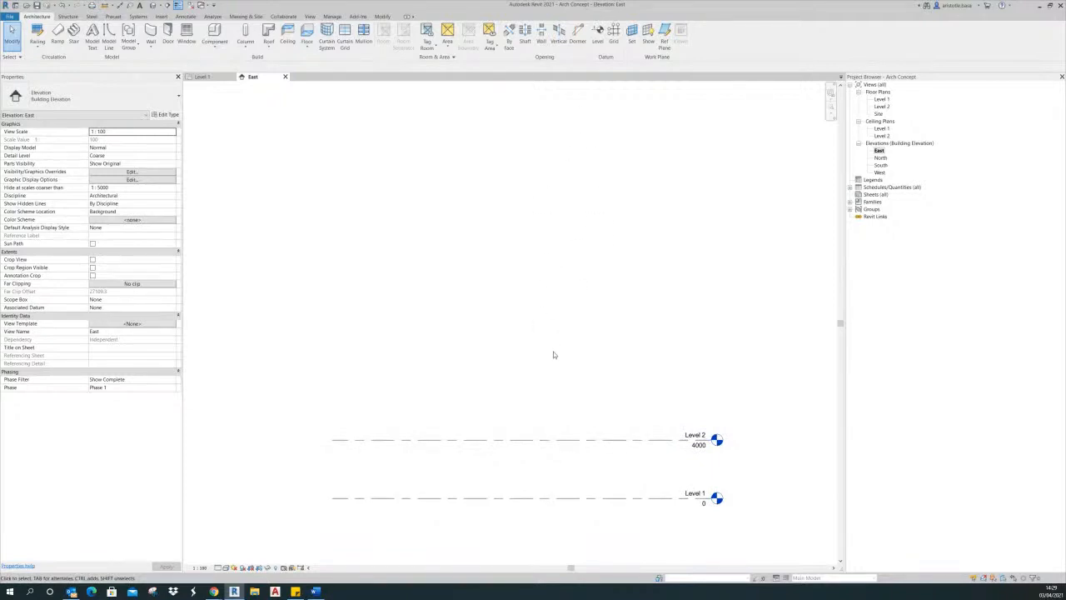
pyautogui.moveTo(553, 355); pyautogui.dragTo(586, 353, button='middle')
pyautogui.click(537, 432)
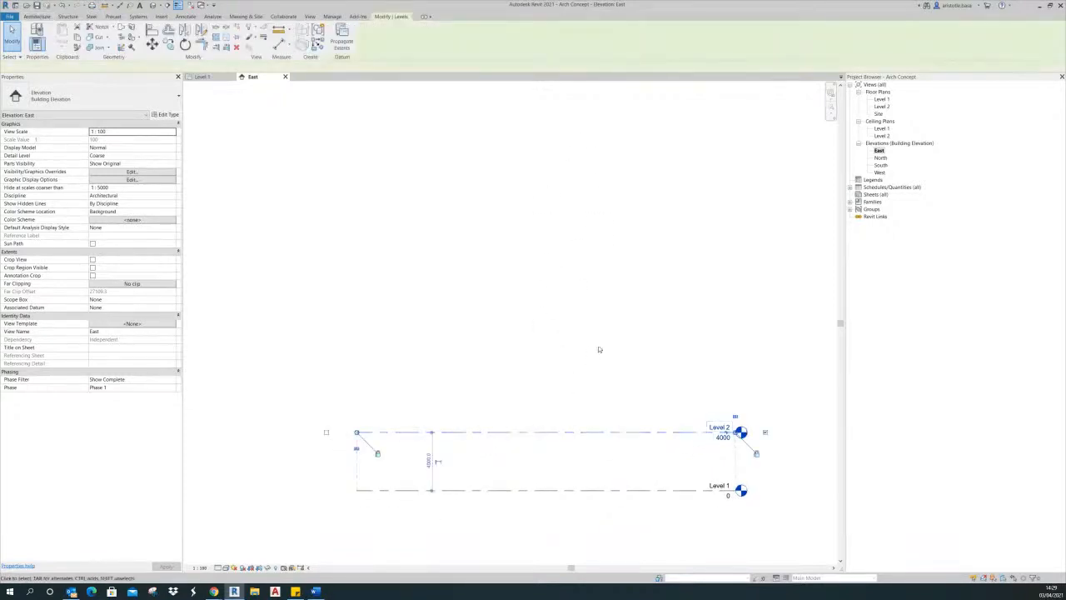
pyautogui.moveTo(578, 333); pyautogui.dragTo(609, 329, button='middle')
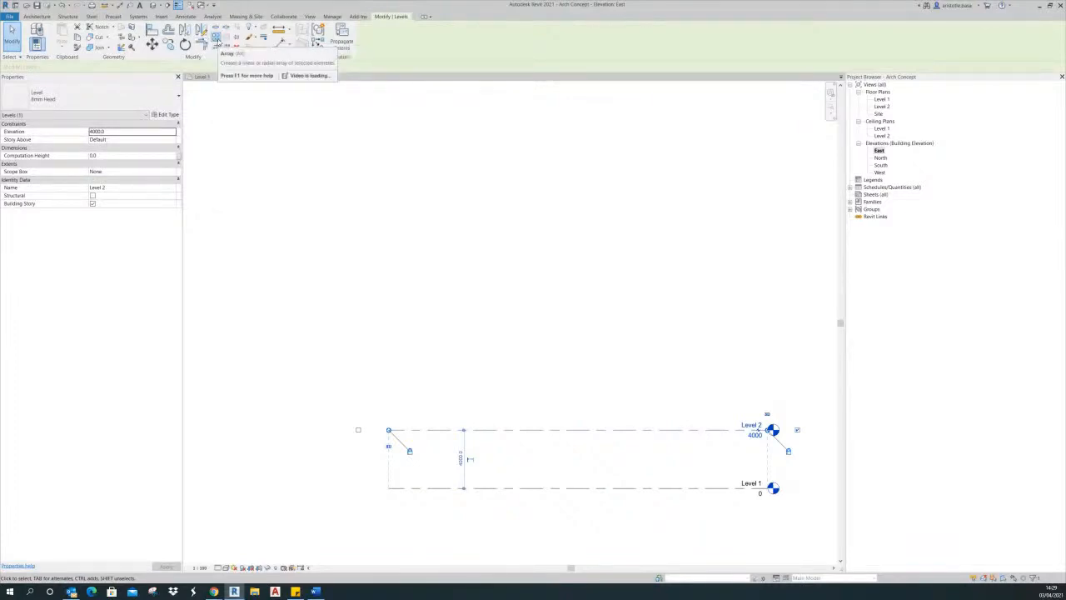
pyautogui.click(217, 42)
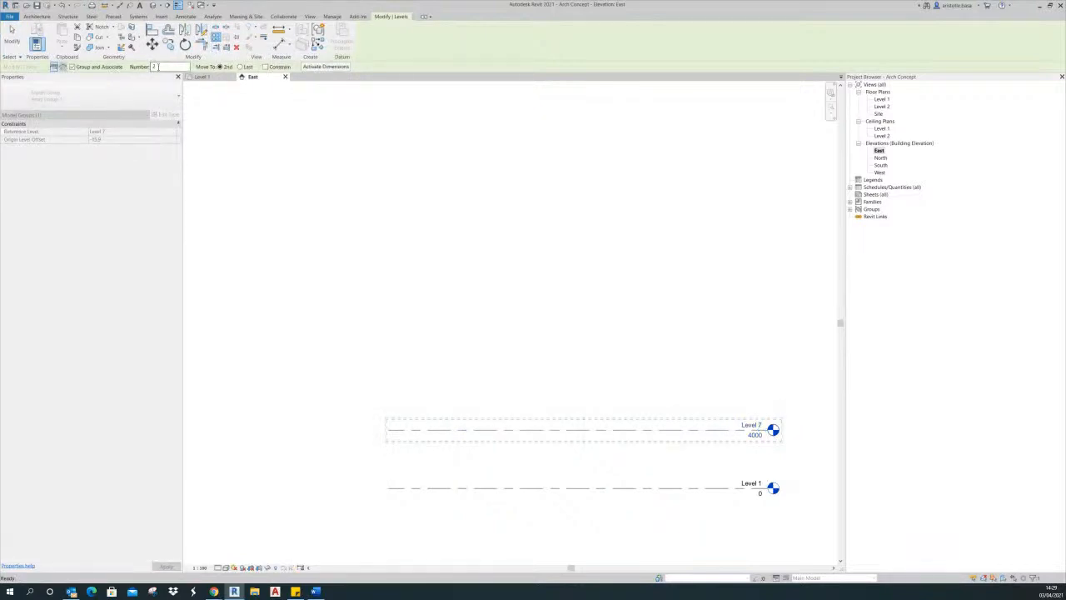
pyautogui.moveTo(158, 67); pyautogui.dragTo(144, 66)
pyautogui.click(388, 489)
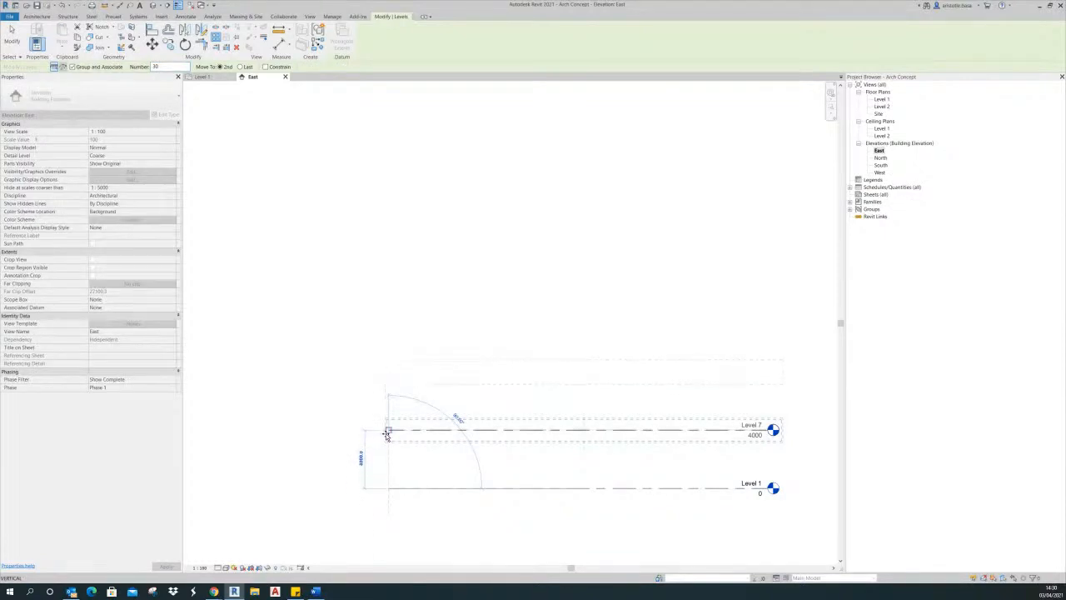
pyautogui.click(388, 432)
# - Examine the previewed level array from Level 2 up to its topmost level, including the level names and elevations
pyautogui.scroll(-8, 454, 403)
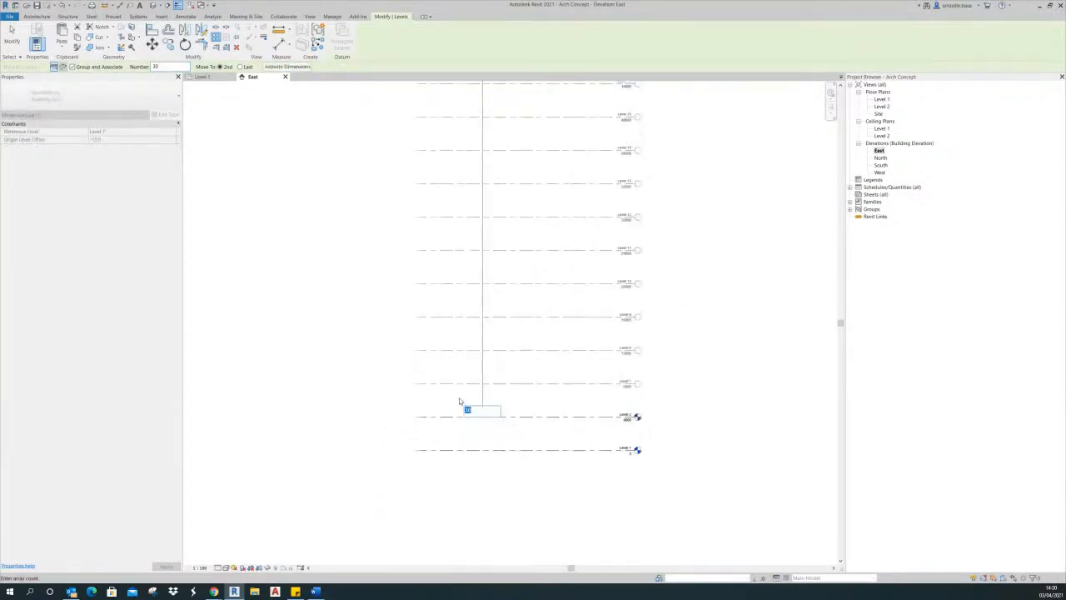
pyautogui.scroll(7, 486, 214)
pyautogui.scroll(-3, 489, 225)
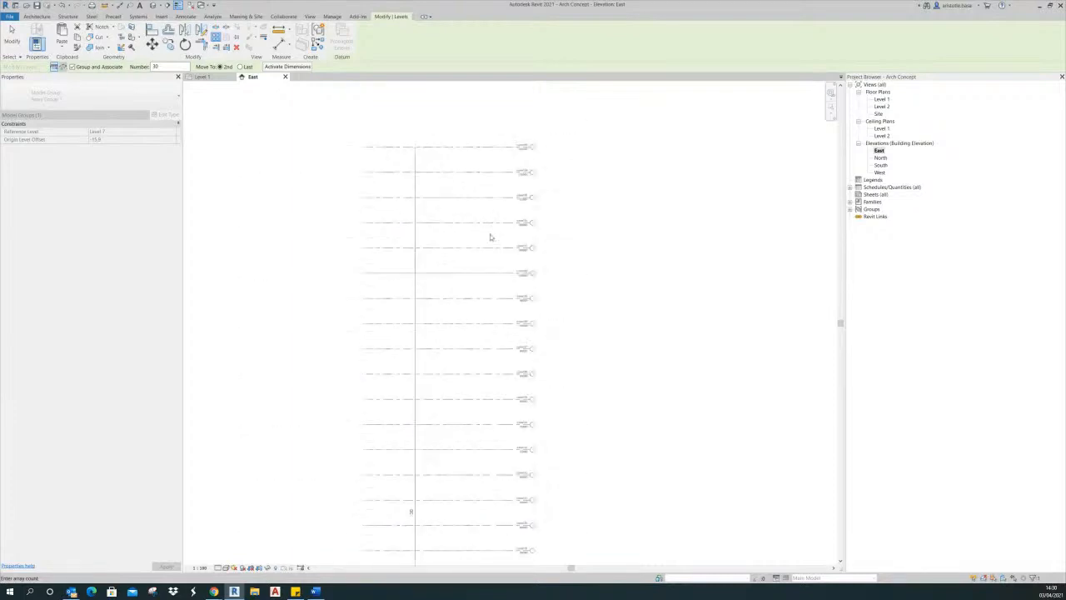
pyautogui.moveTo(500, 447); pyautogui.dragTo(531, 302, button='middle')
pyautogui.moveTo(568, 542); pyautogui.dragTo(568, 379, button='middle')
pyautogui.scroll(5, 573, 408)
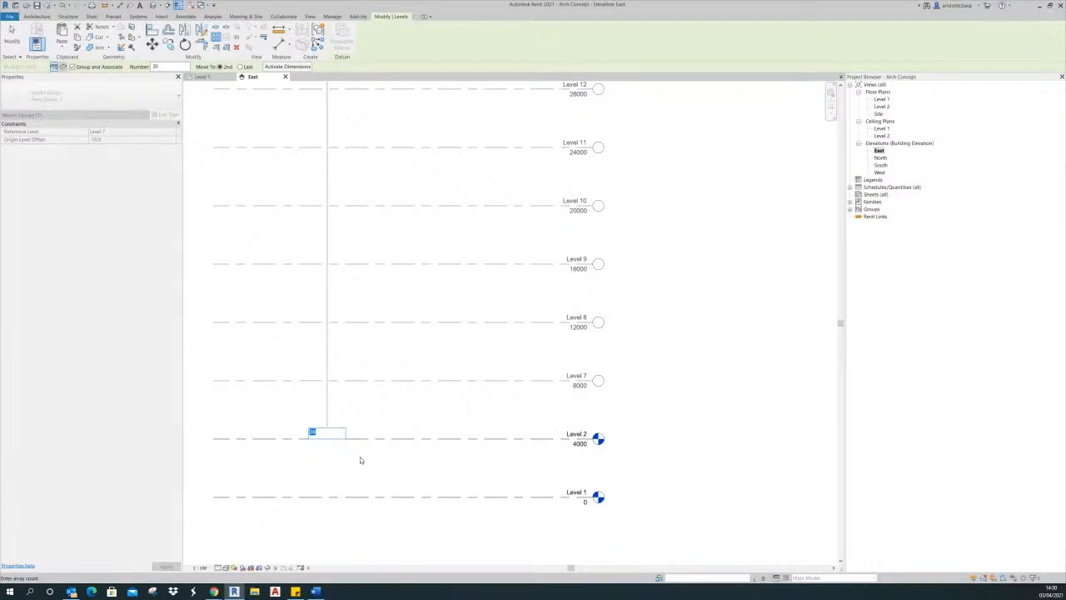
pyautogui.moveTo(396, 404); pyautogui.dragTo(473, 486, button='middle')
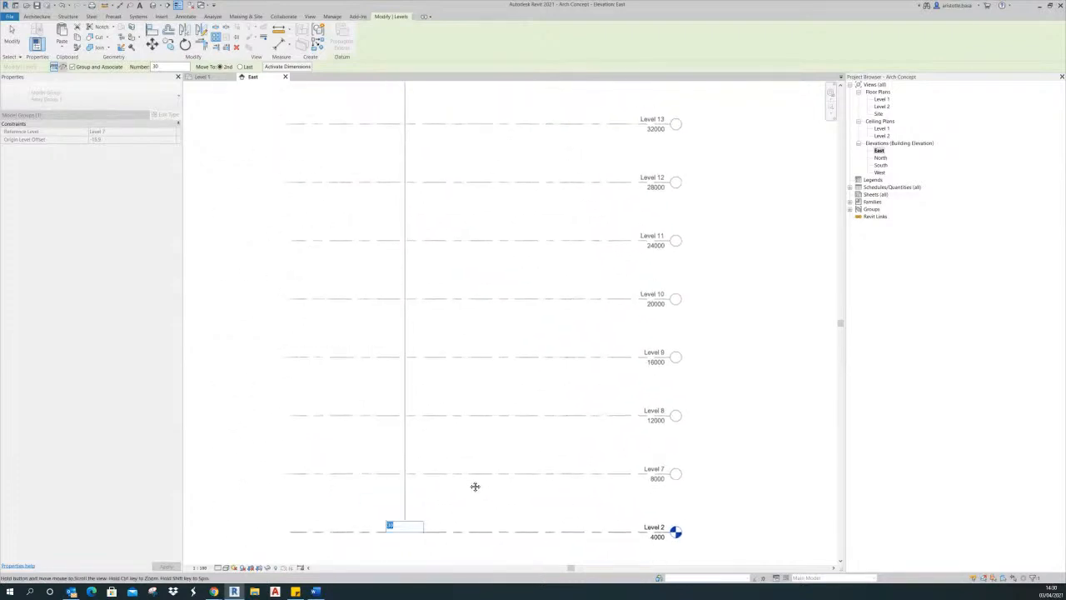
pyautogui.scroll(-3, 428, 431)
pyautogui.scroll(-1, 429, 354)
pyautogui.moveTo(429, 355); pyautogui.dragTo(437, 530, button='middle')
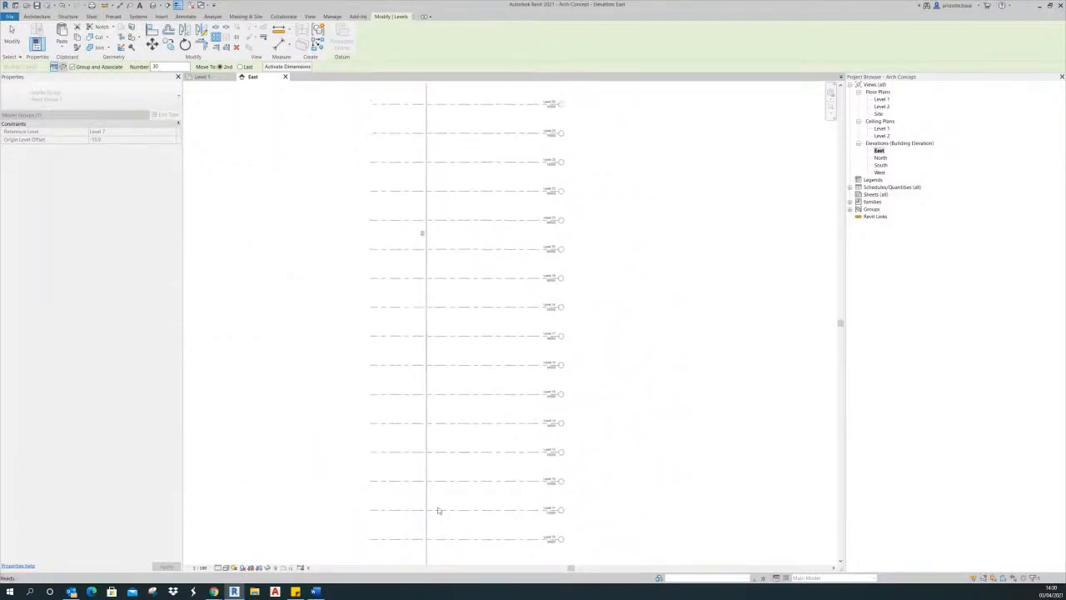
pyautogui.scroll(3, 422, 240)
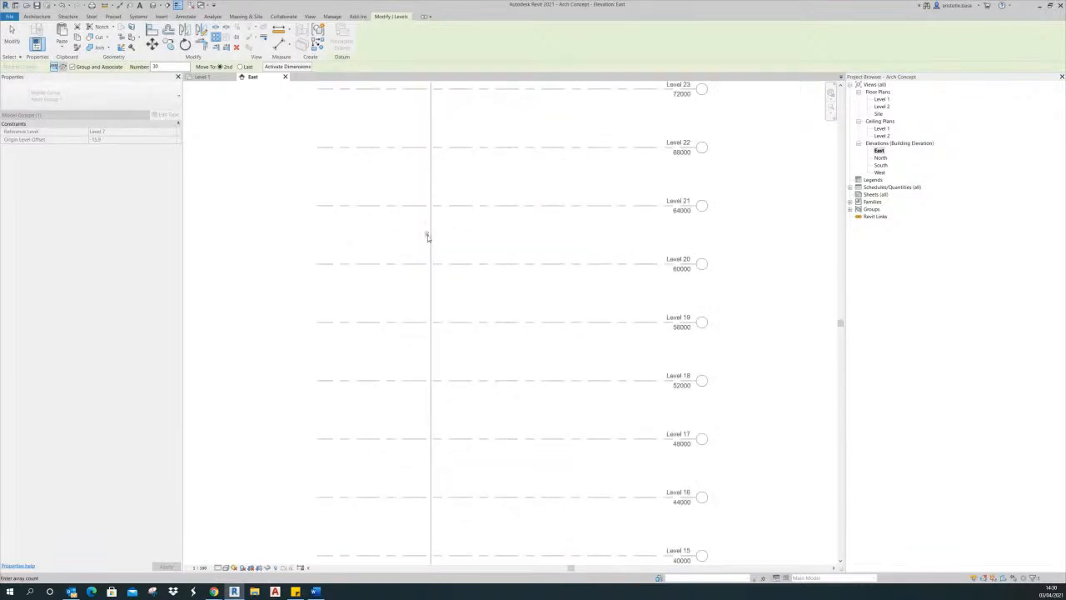
pyautogui.scroll(-3, 435, 242)
pyautogui.scroll(-2, 490, 330)
# - Confirm the level array above Level 2 and set its member count to 30
pyautogui.moveTo(500, 386); pyautogui.dragTo(518, 308, button='middle')
pyautogui.scroll(3, 464, 402)
pyautogui.scroll(3, 471, 409)
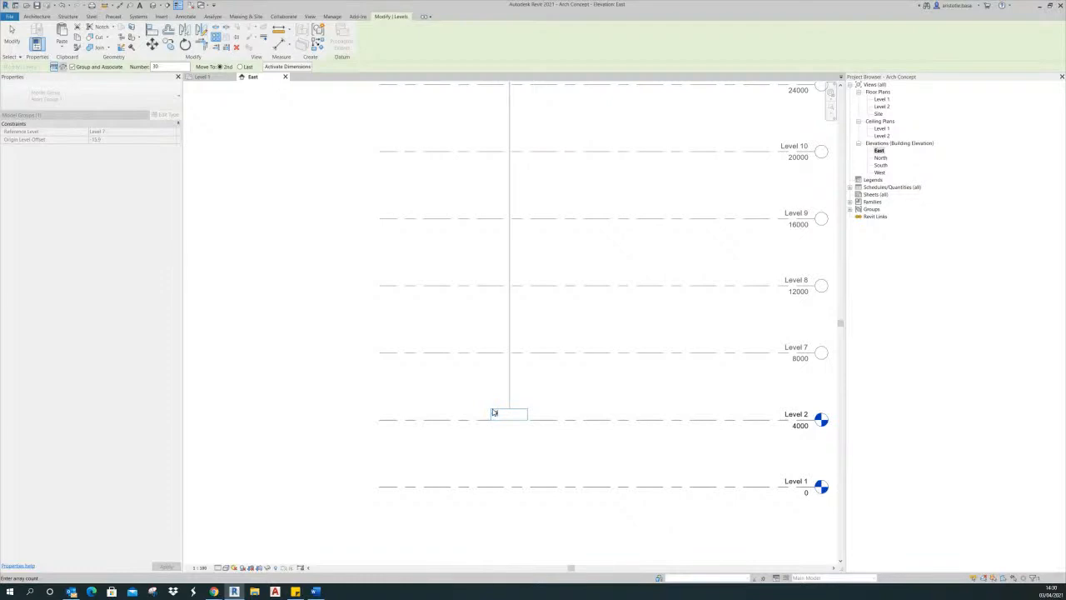
pyautogui.press('Return')
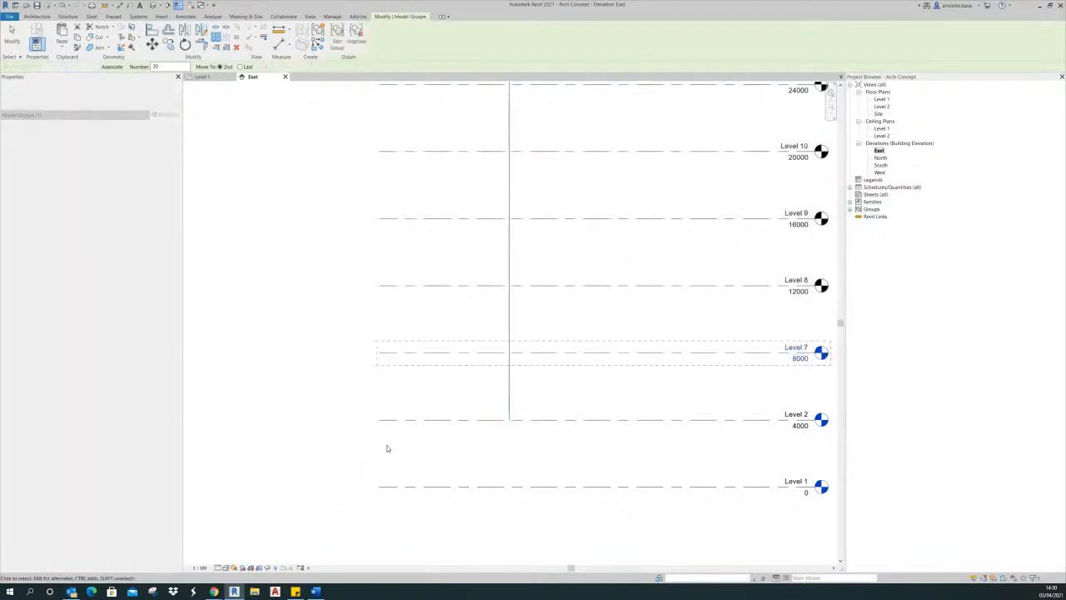
pyautogui.scroll(-8, 466, 416)
pyautogui.moveTo(516, 399); pyautogui.dragTo(522, 434, button='middle')
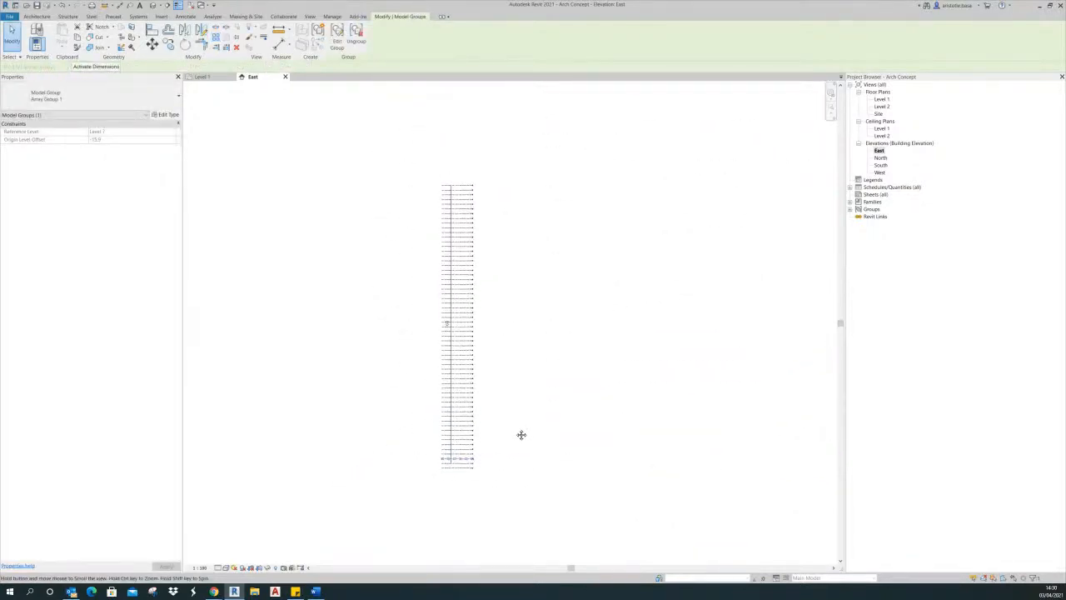
pyautogui.scroll(5, 443, 331)
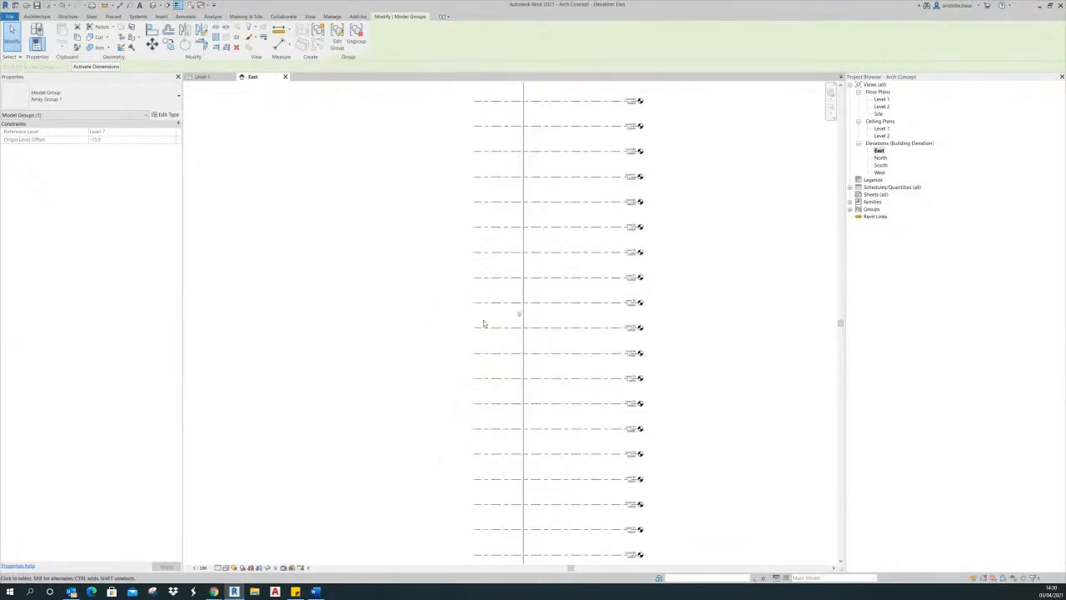
pyautogui.click(519, 316)
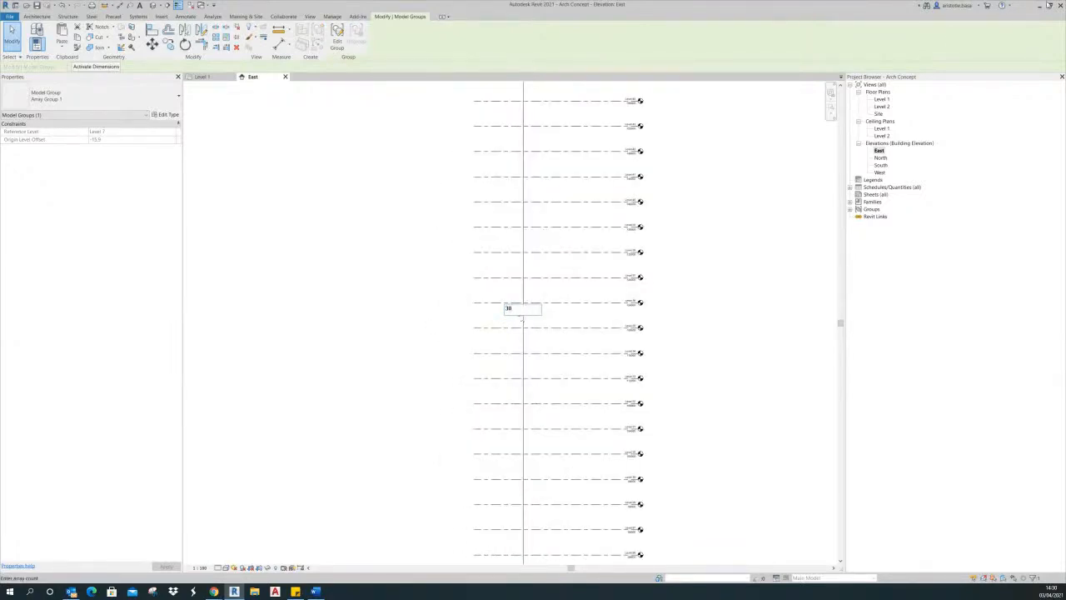
pyautogui.press('Return')
pyautogui.scroll(-4, 668, 363)
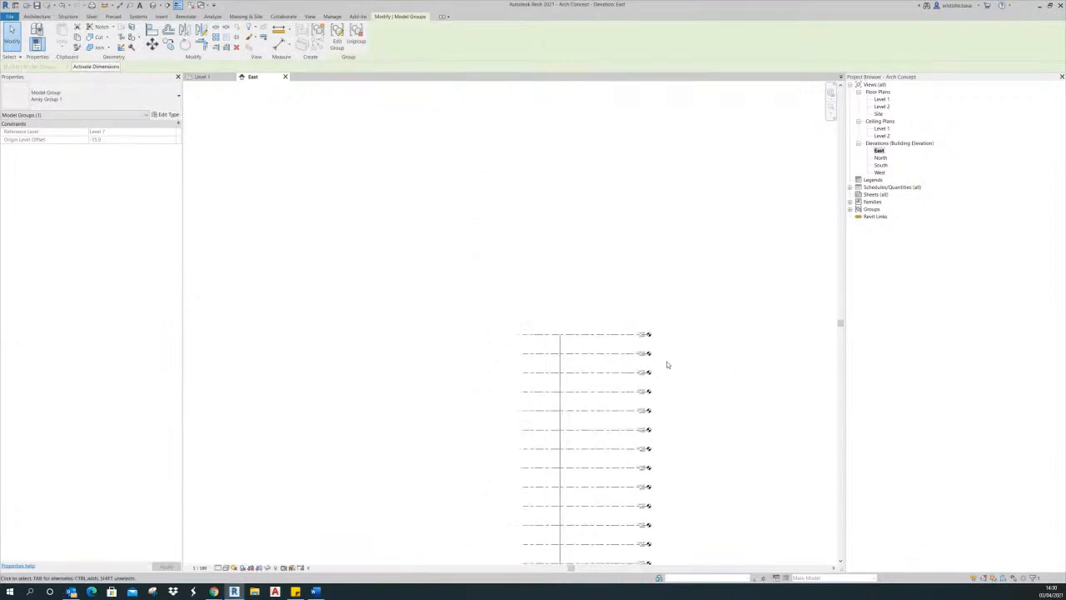
pyautogui.moveTo(595, 459); pyautogui.dragTo(574, 355, button='middle')
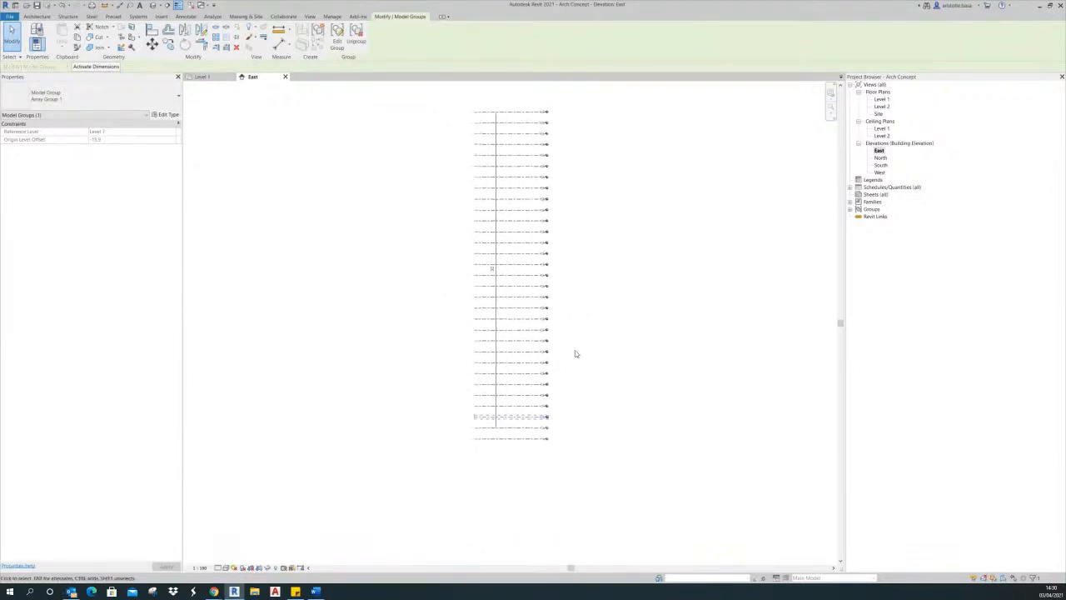
pyautogui.click(571, 374)
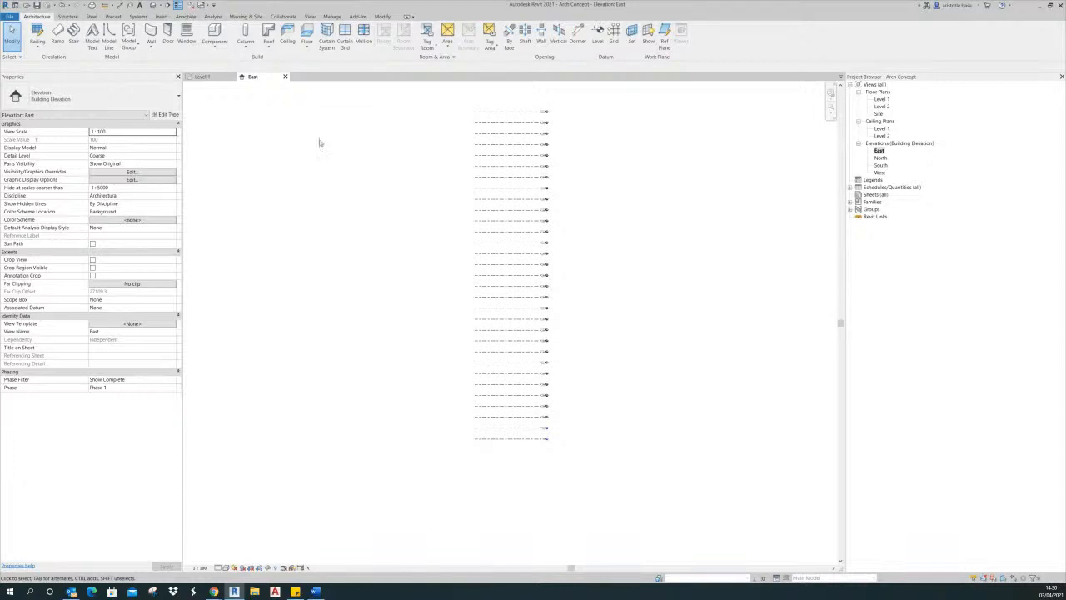
# - Leave the East elevation and open the Level 1 floor plan view
pyautogui.scroll(2, 600, 325)
pyautogui.moveTo(623, 299)
pyautogui.mouseDown(button='middle')
pyautogui.moveTo(623, 322)
pyautogui.moveTo(628, 305)
pyautogui.mouseUp(button='middle')
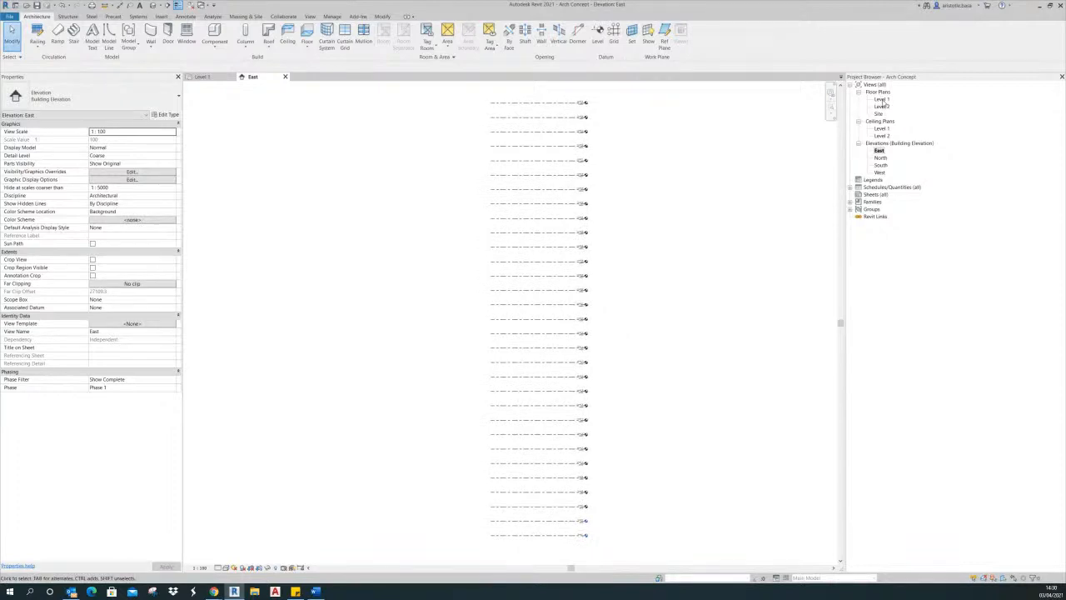
pyautogui.scroll(4, 602, 415)
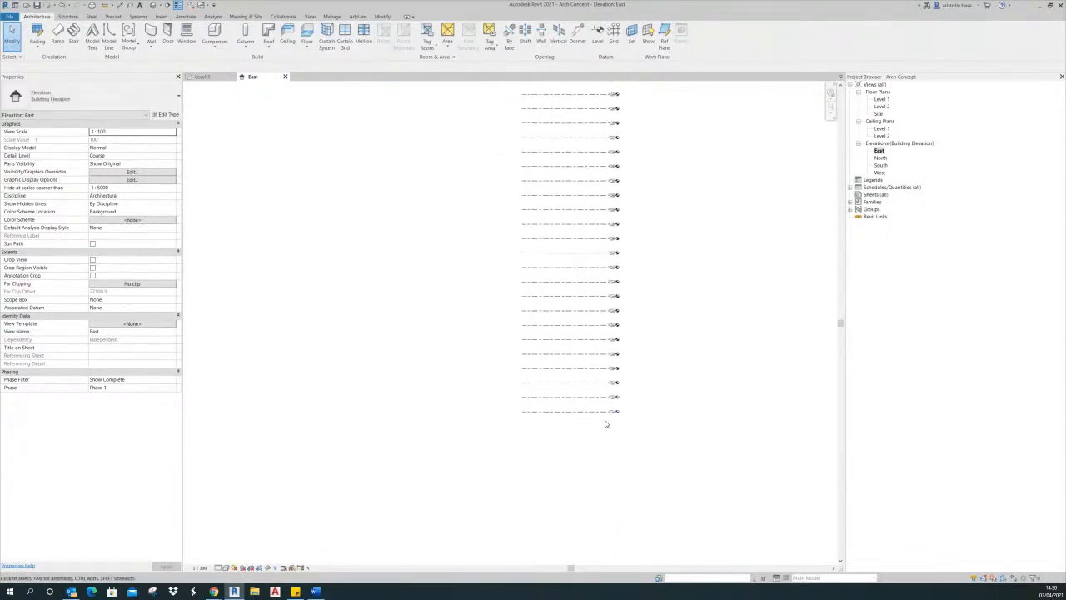
pyautogui.moveTo(603, 437); pyautogui.dragTo(597, 321, button='middle')
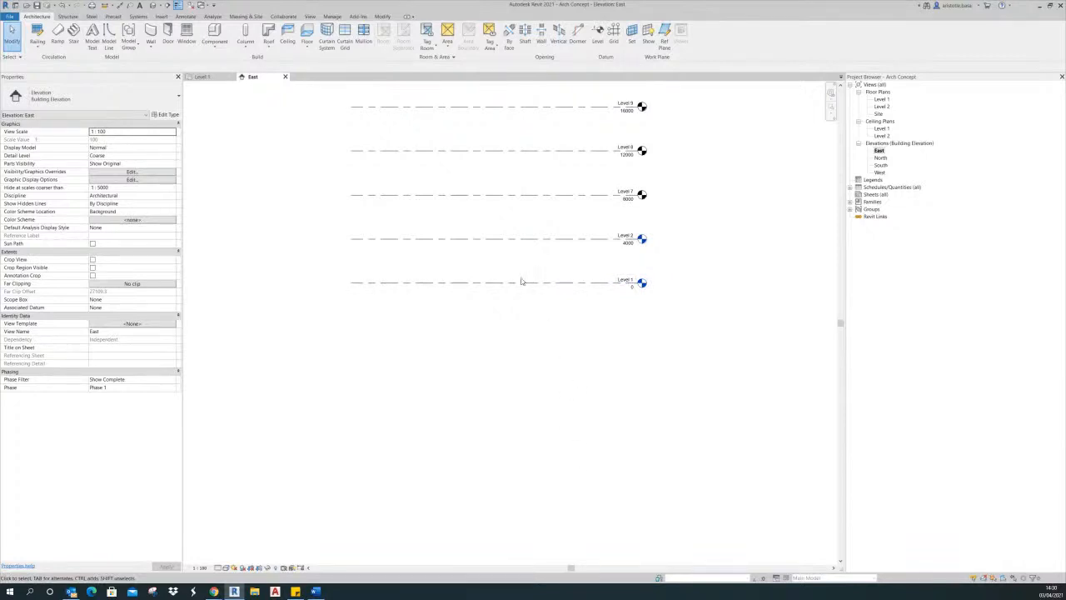
pyautogui.moveTo(515, 380); pyautogui.dragTo(536, 359, button='middle')
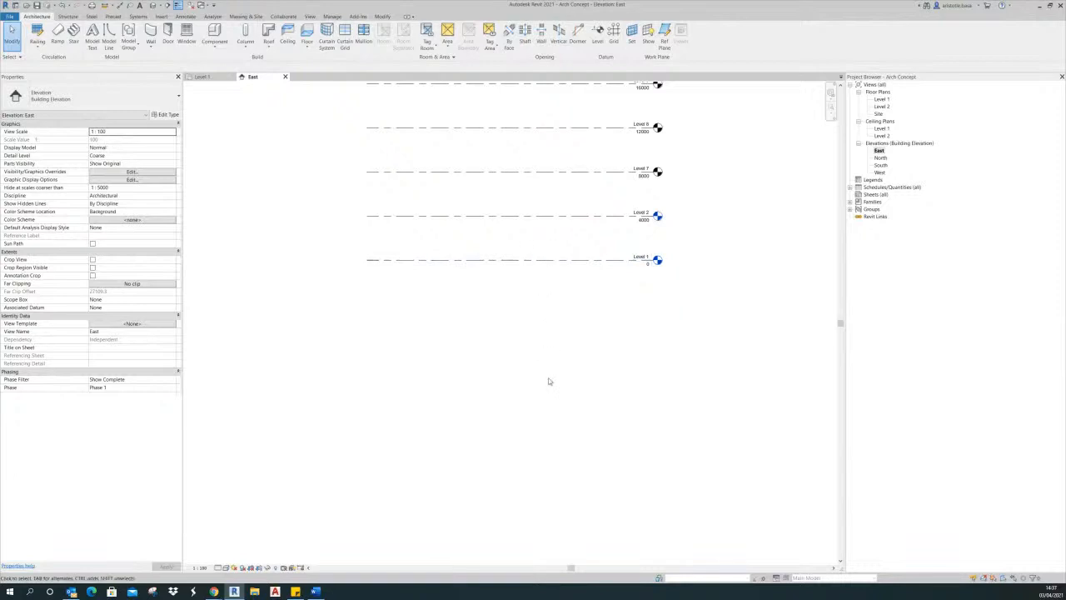
pyautogui.moveTo(559, 372); pyautogui.dragTo(539, 415, button='middle')
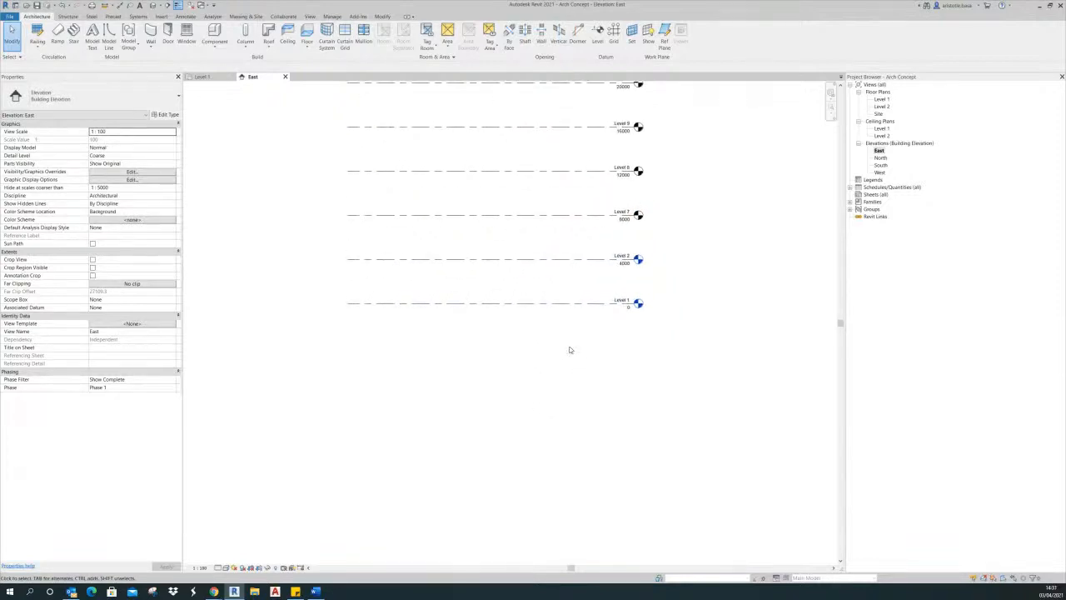
pyautogui.scroll(-4, 623, 359)
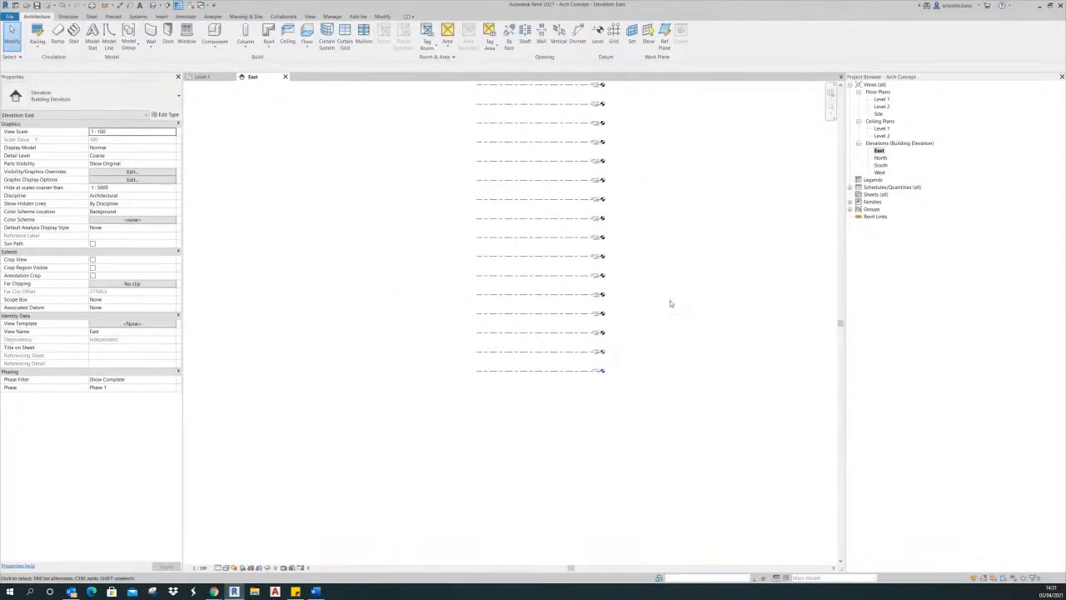
pyautogui.doubleClick(883, 99)
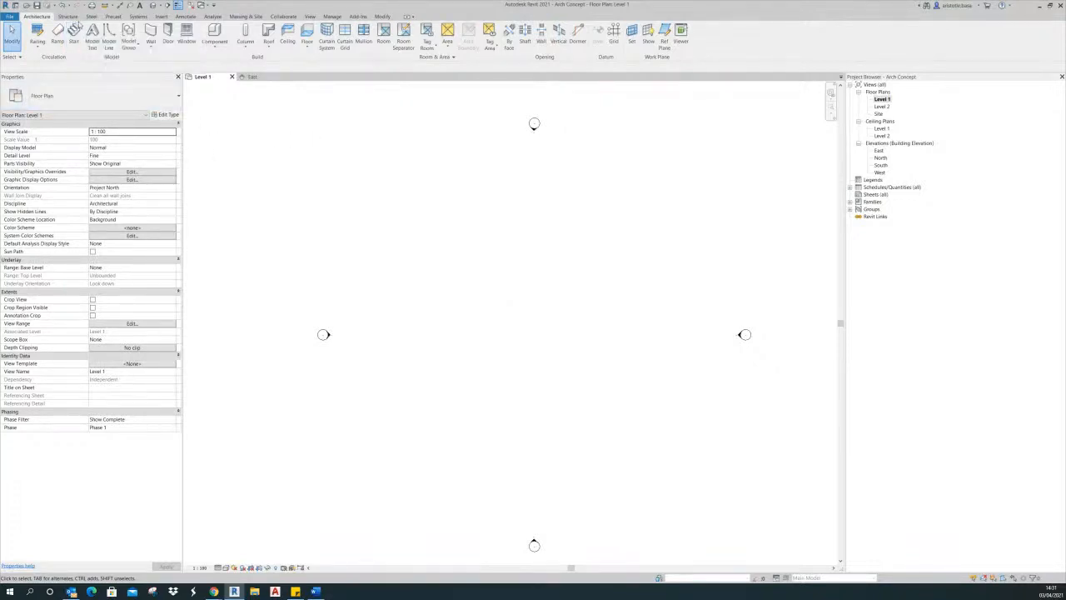
pyautogui.click(252, 17)
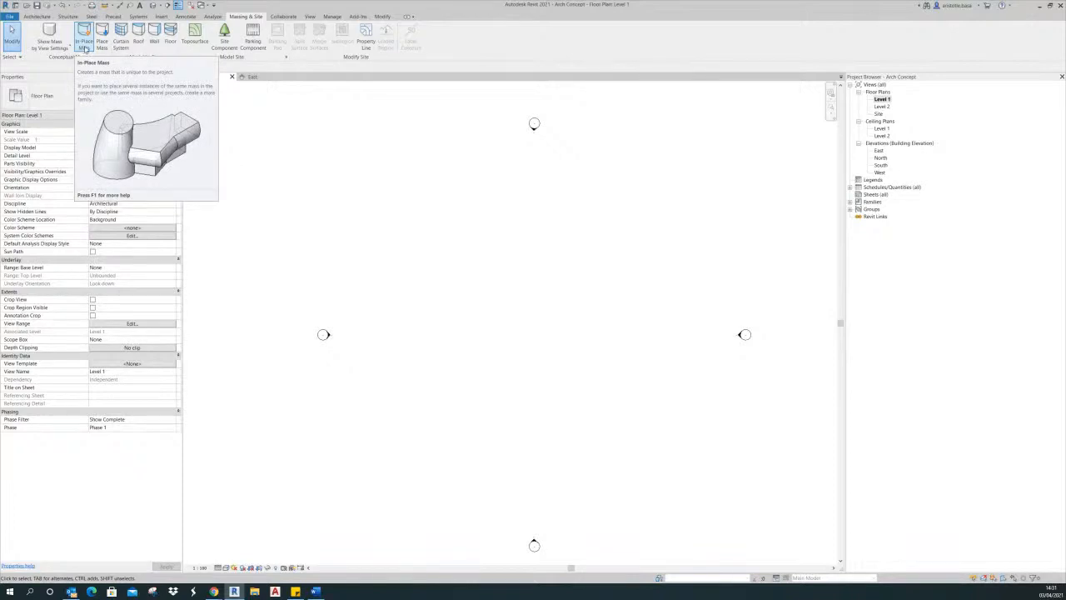
pyautogui.click(87, 47)
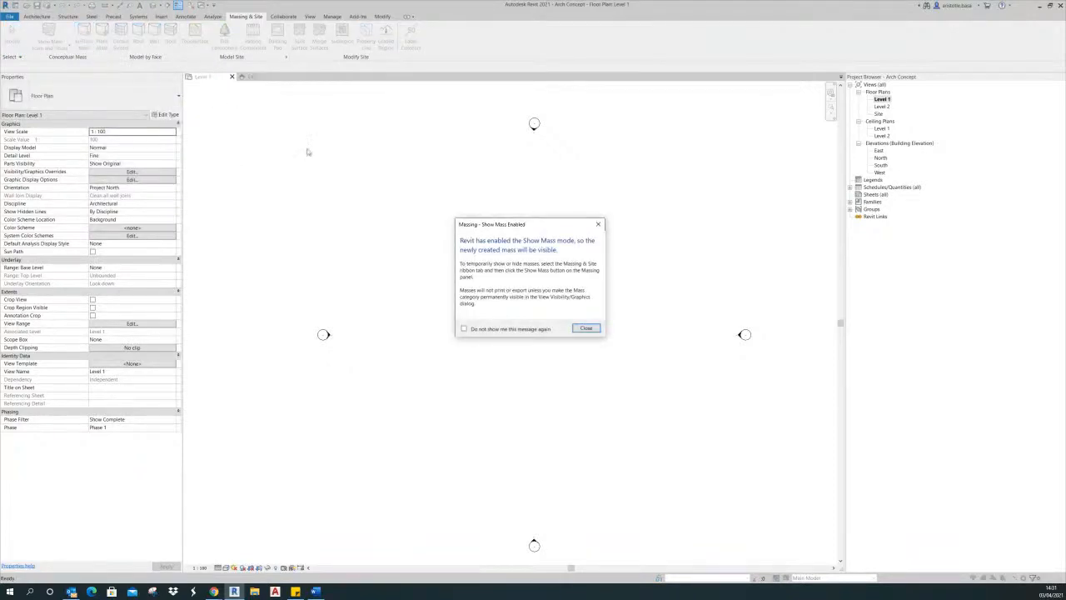
pyautogui.click(586, 329)
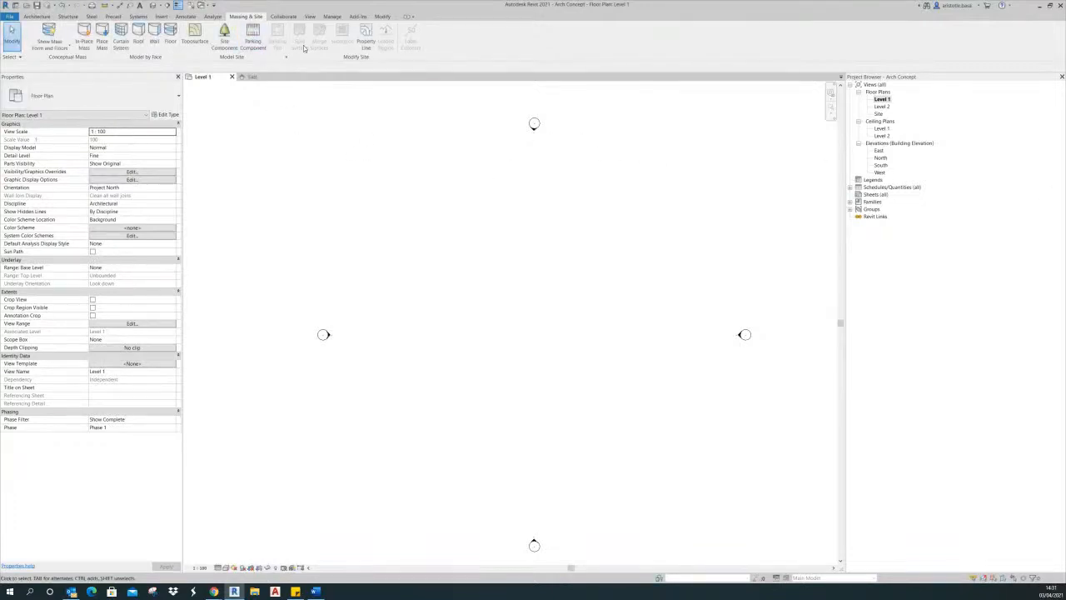
# - Start loading a family and open the Mass folder in the English family library
pyautogui.click(161, 17)
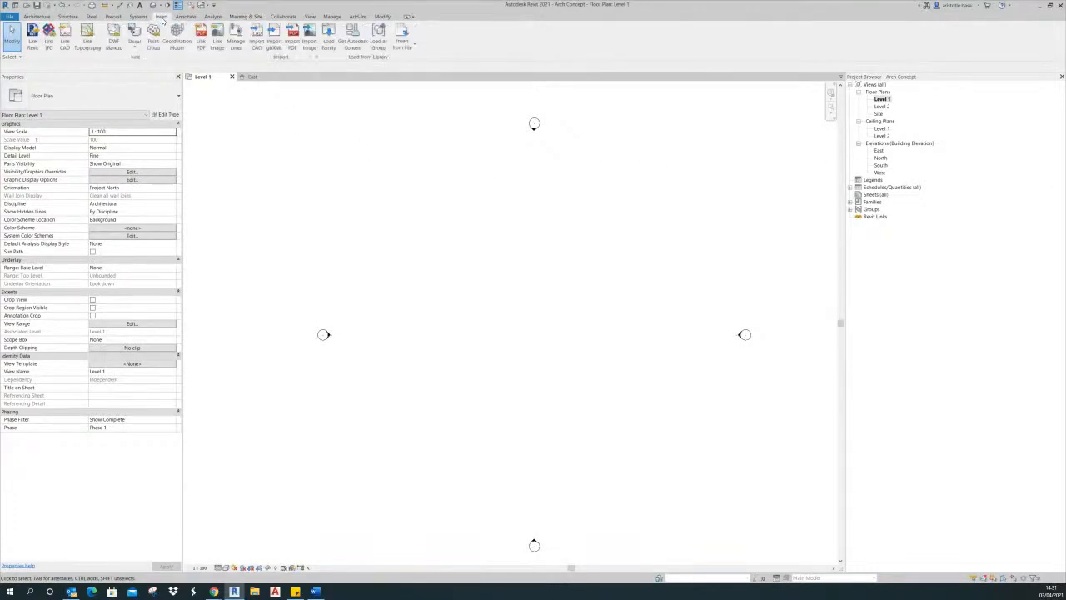
pyautogui.click(328, 46)
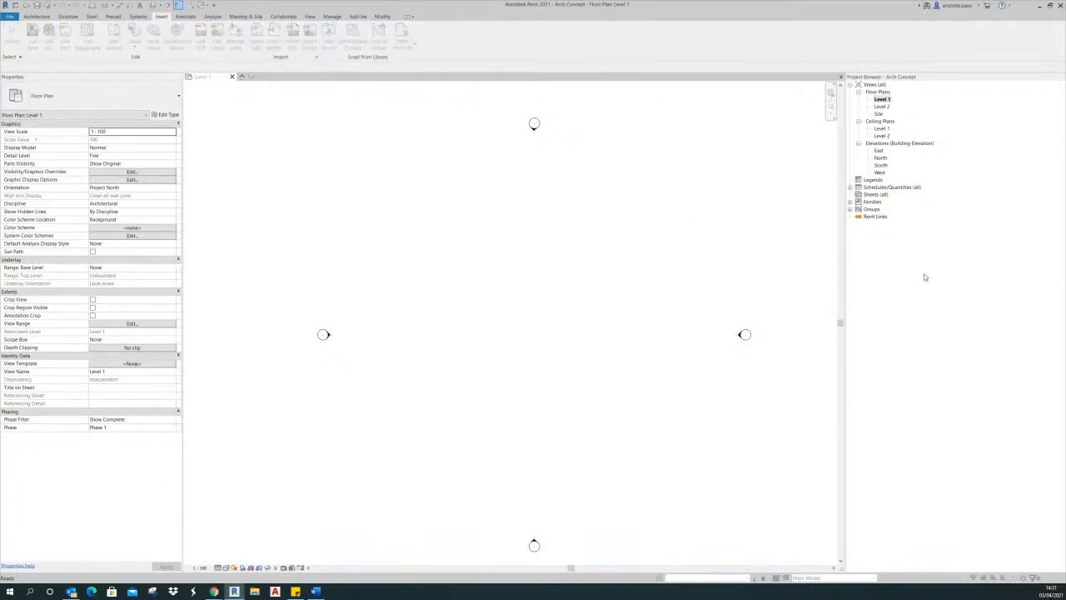
pyautogui.moveTo(1065, 196); pyautogui.dragTo(620, 179)
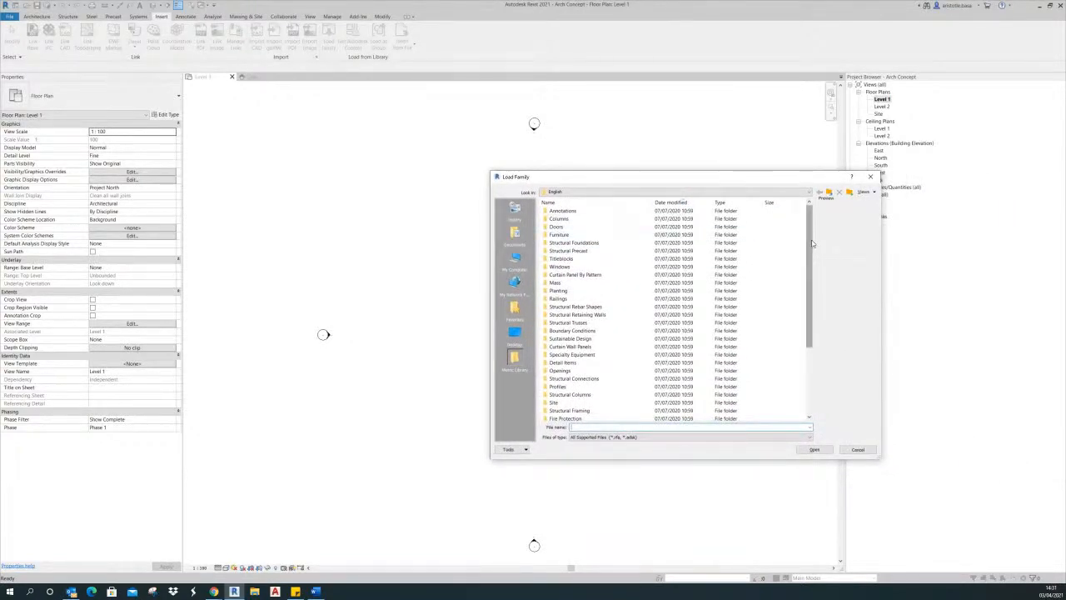
pyautogui.moveTo(810, 250); pyautogui.dragTo(808, 302)
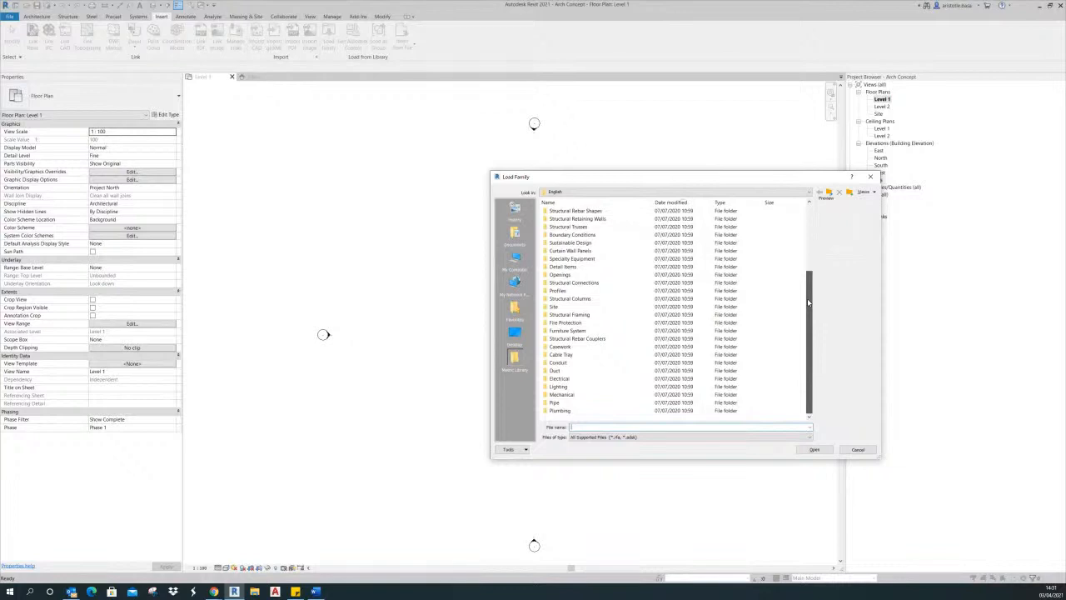
pyautogui.scroll(3, 808, 303)
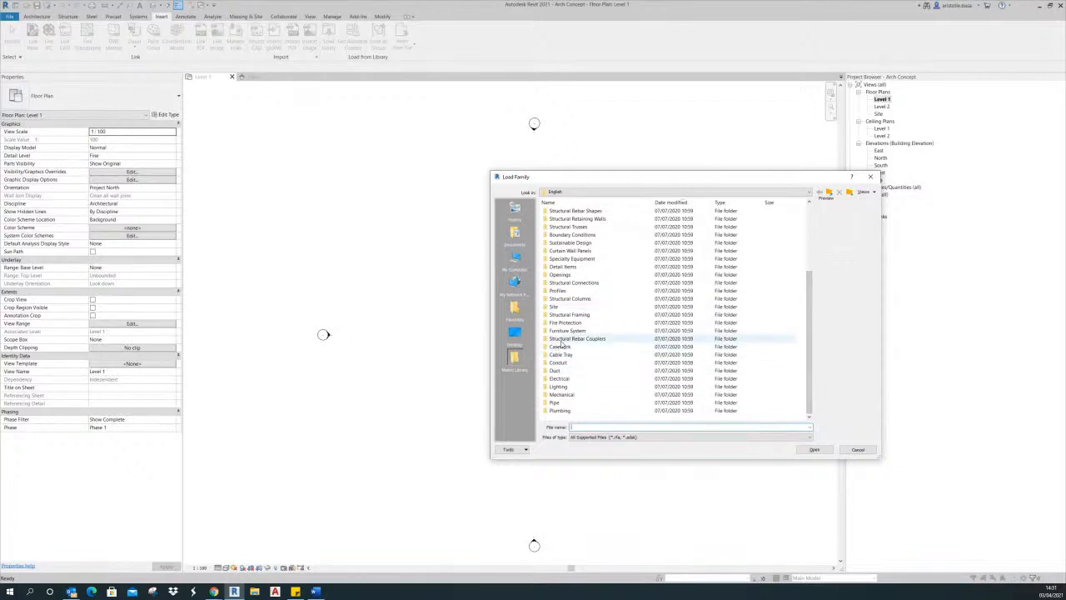
pyautogui.scroll(1, 562, 342)
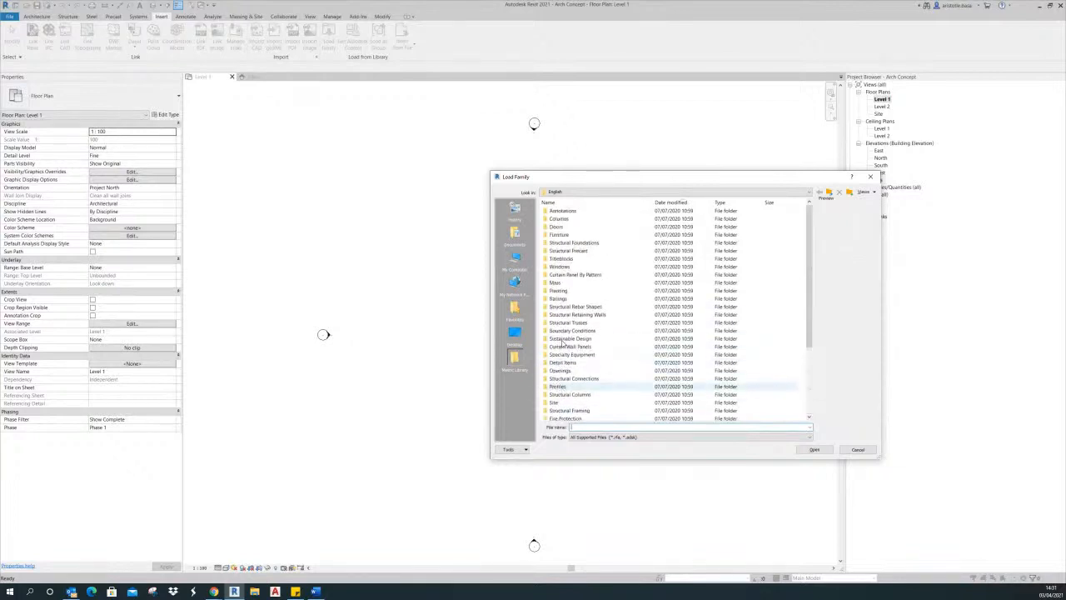
pyautogui.doubleClick(552, 284)
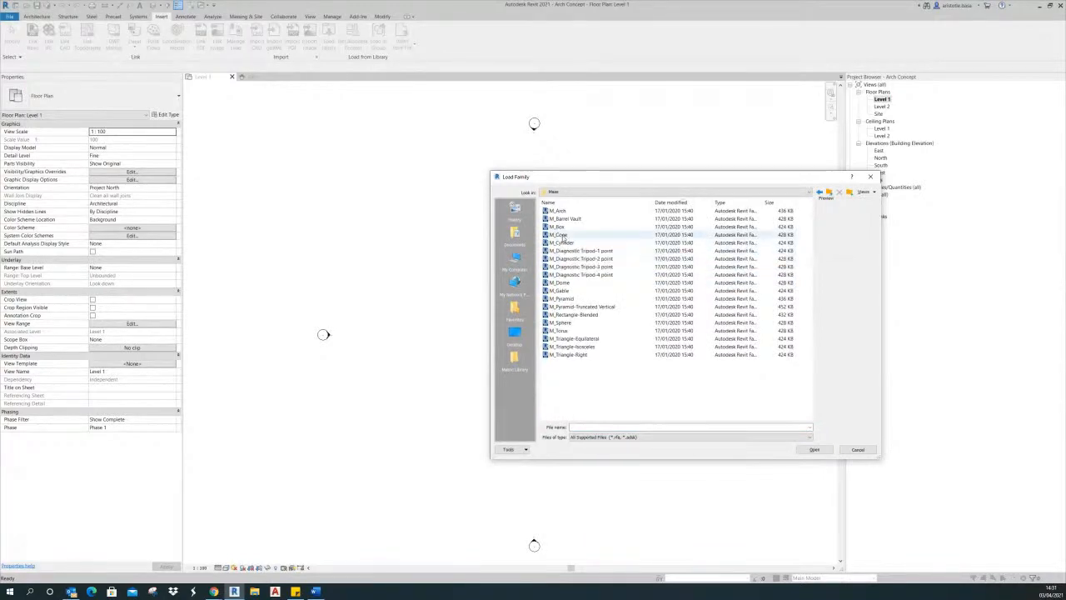
# - Preview the available mass families, including the blended rectangle, torus, triangles, pyramid, gable and dome
pyautogui.click(578, 315)
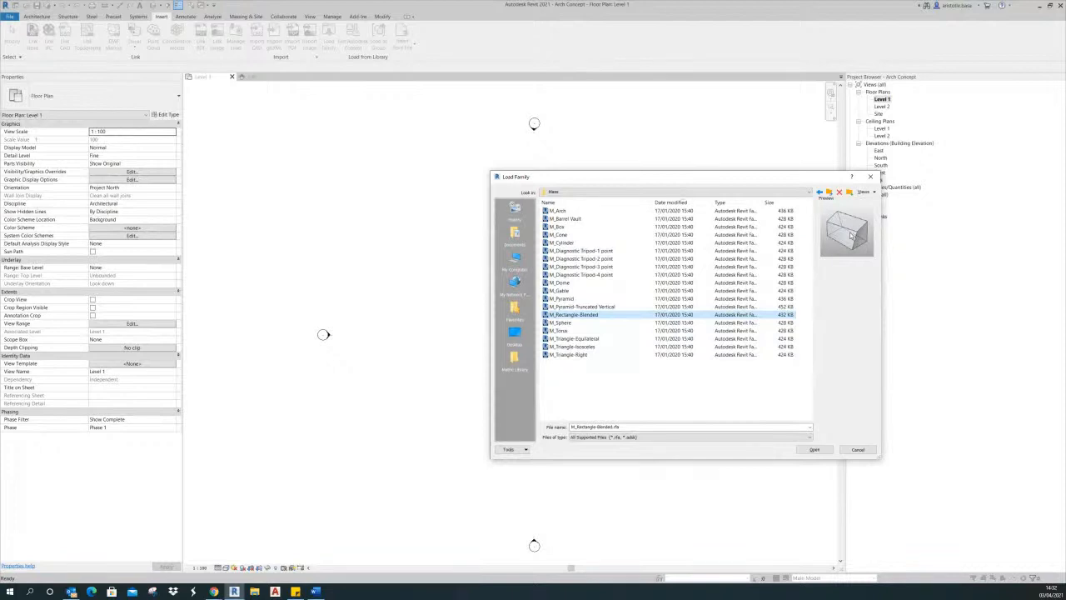
pyautogui.click(557, 323)
pyautogui.click(560, 332)
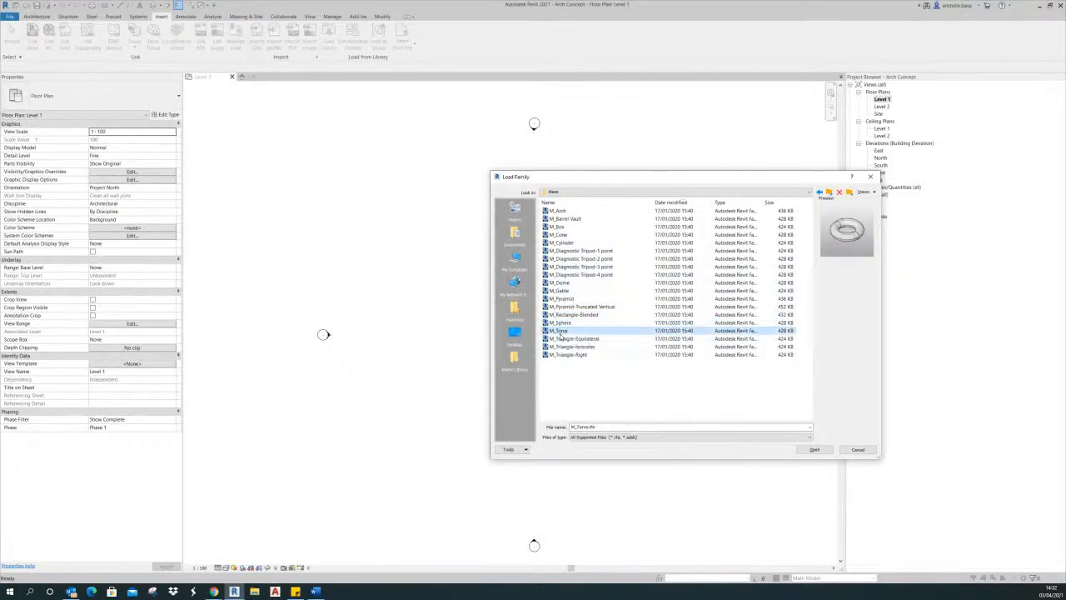
pyautogui.click(564, 339)
pyautogui.click(566, 347)
pyautogui.click(569, 355)
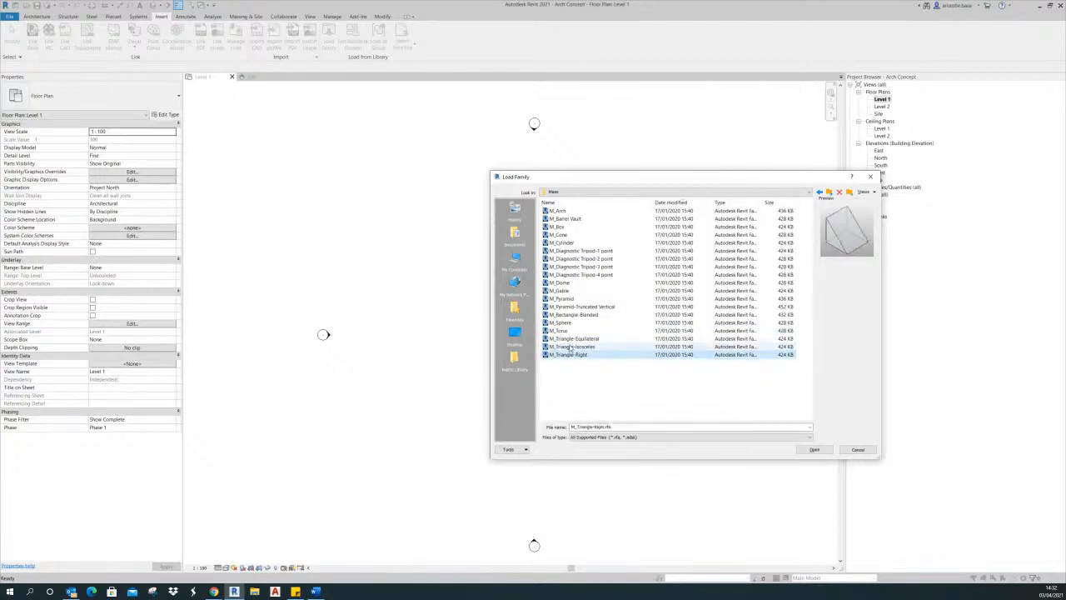
pyautogui.click(563, 298)
pyautogui.click(561, 289)
pyautogui.click(560, 283)
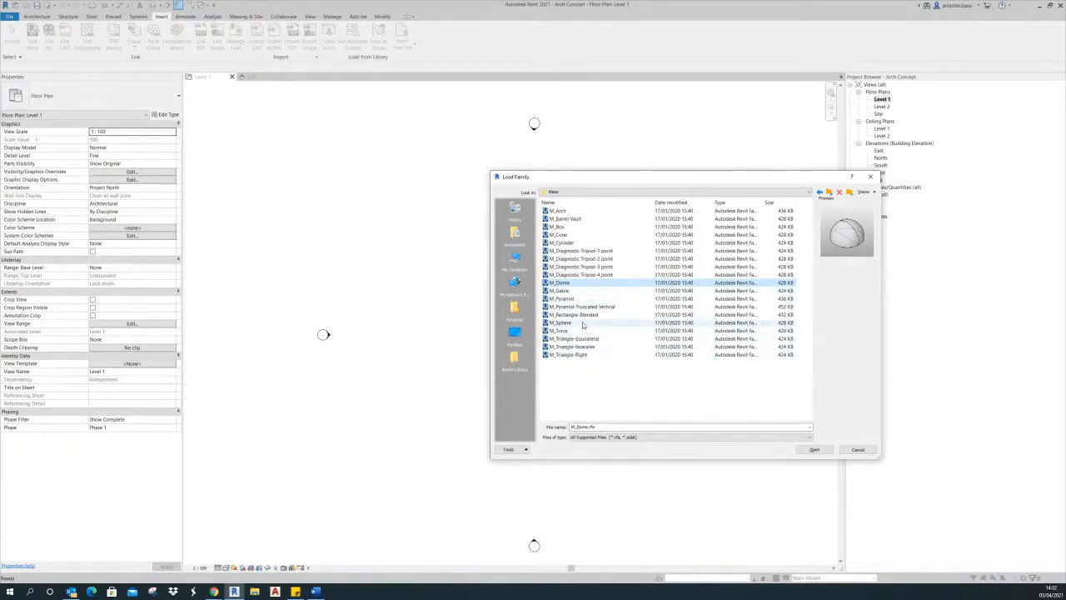
# - Load the M_Rectangle-Blended mass family and place one instance between the elevation markers in the Level 1 plan
pyautogui.click(591, 316)
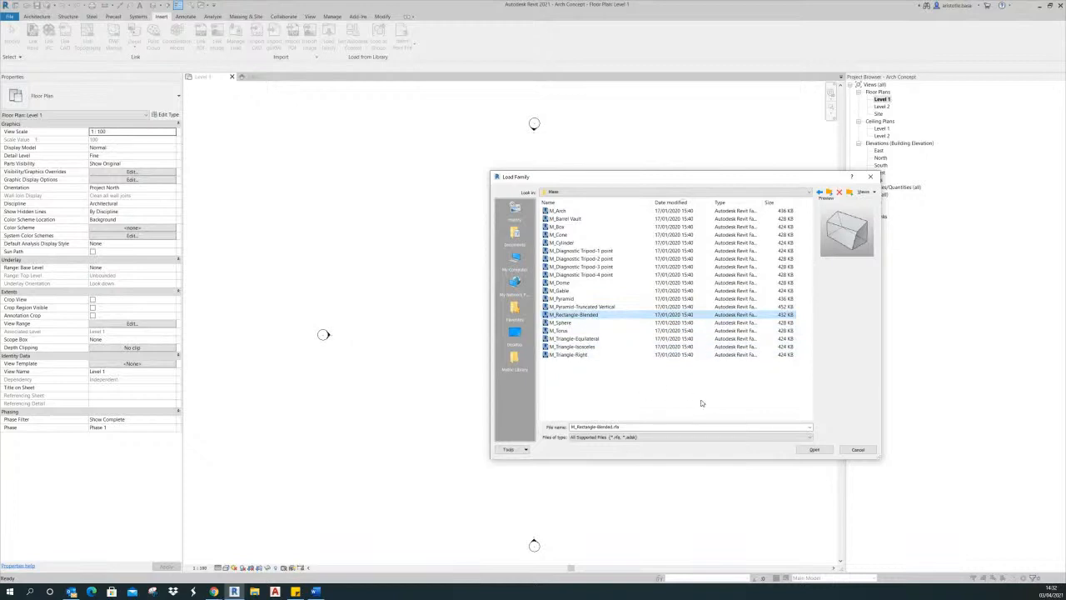
pyautogui.click(815, 450)
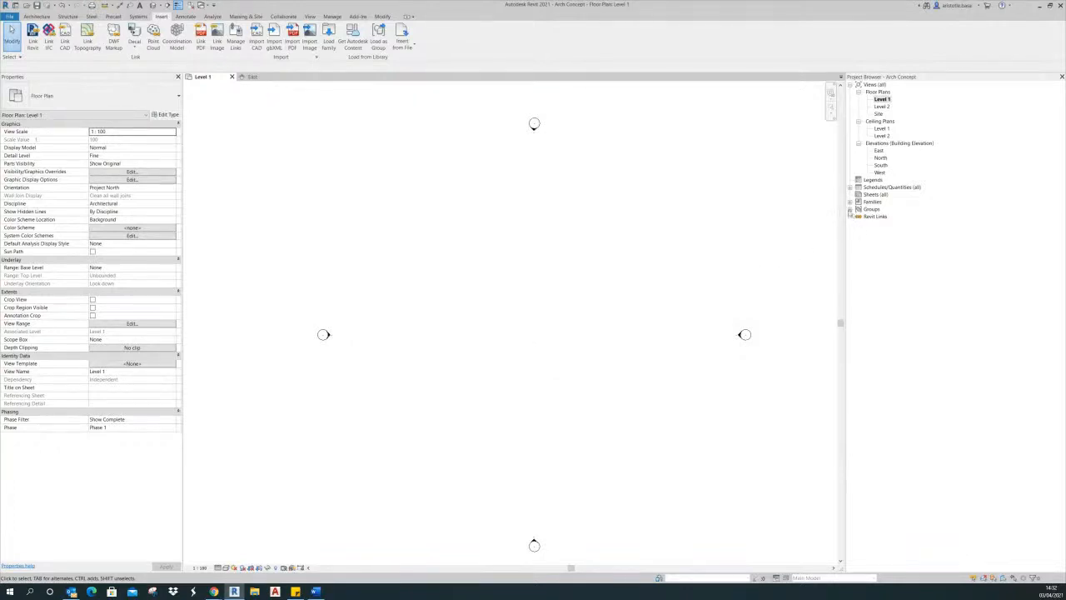
pyautogui.click(850, 203)
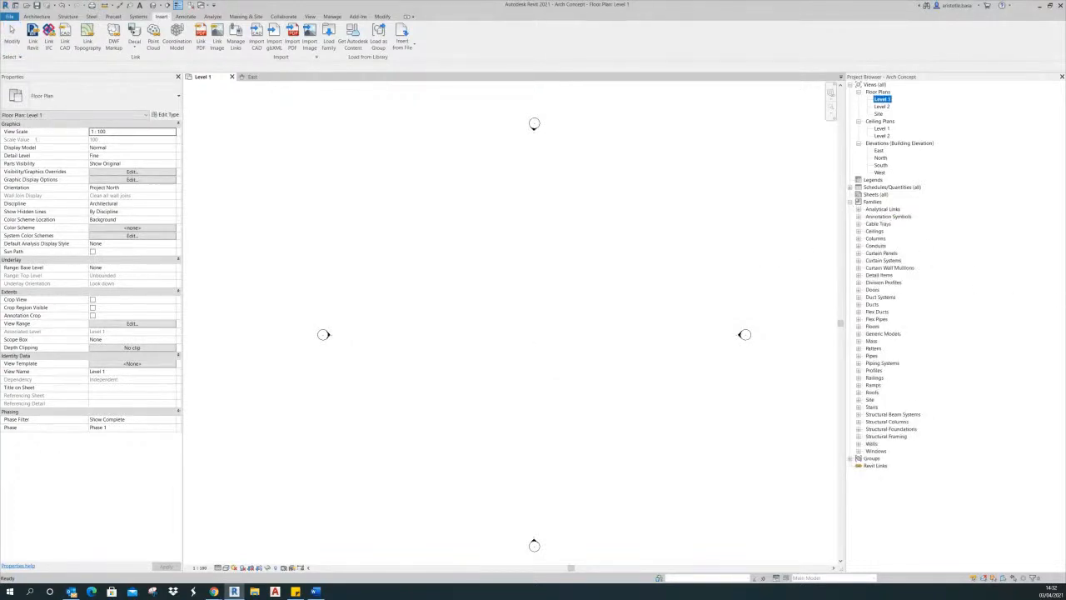
pyautogui.click(859, 341)
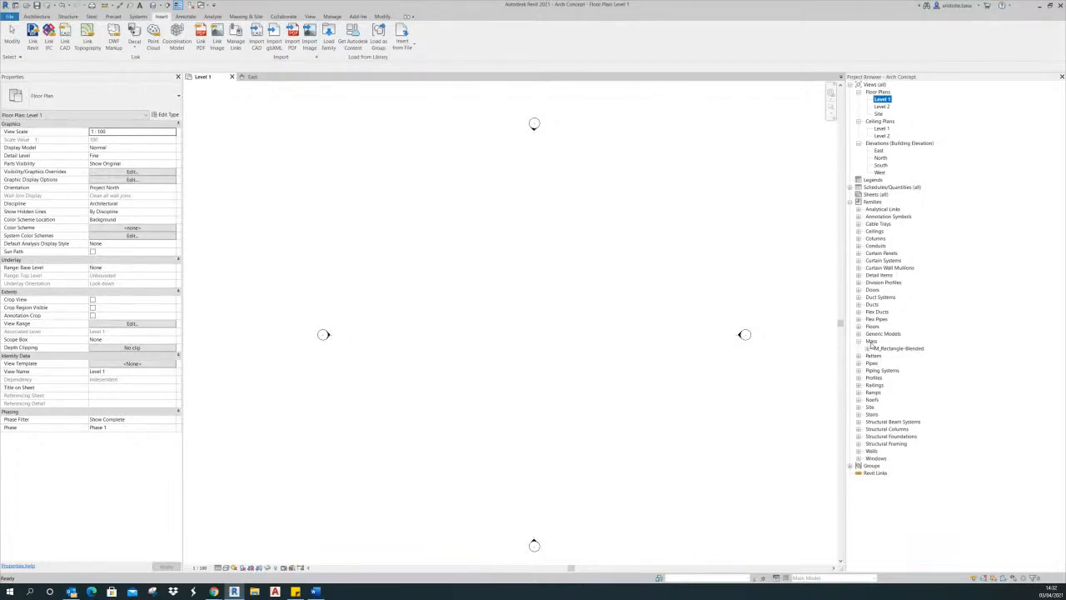
pyautogui.click(867, 348)
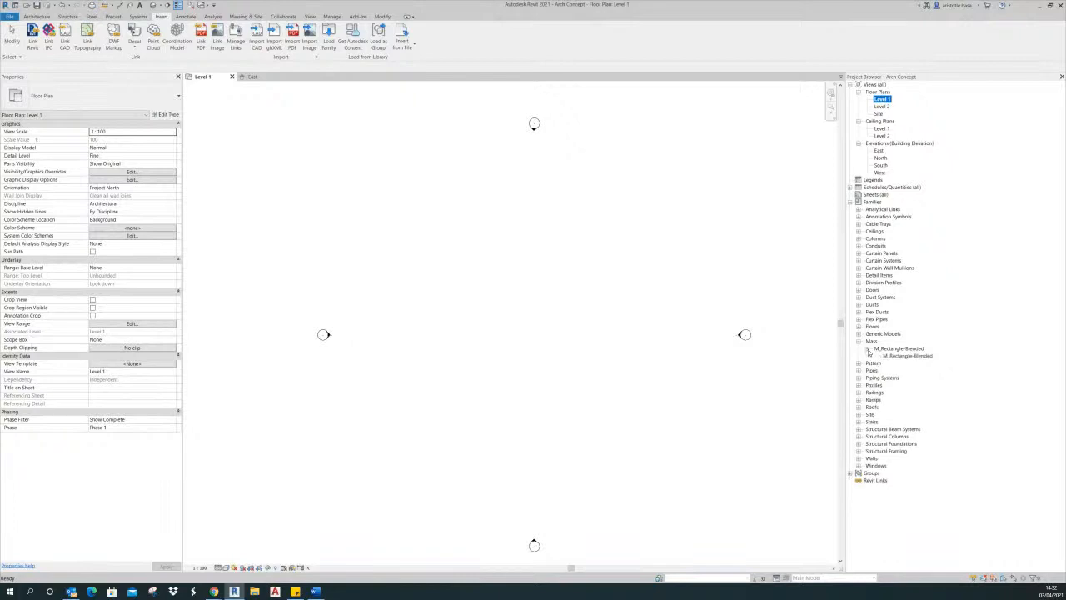
pyautogui.click(905, 356)
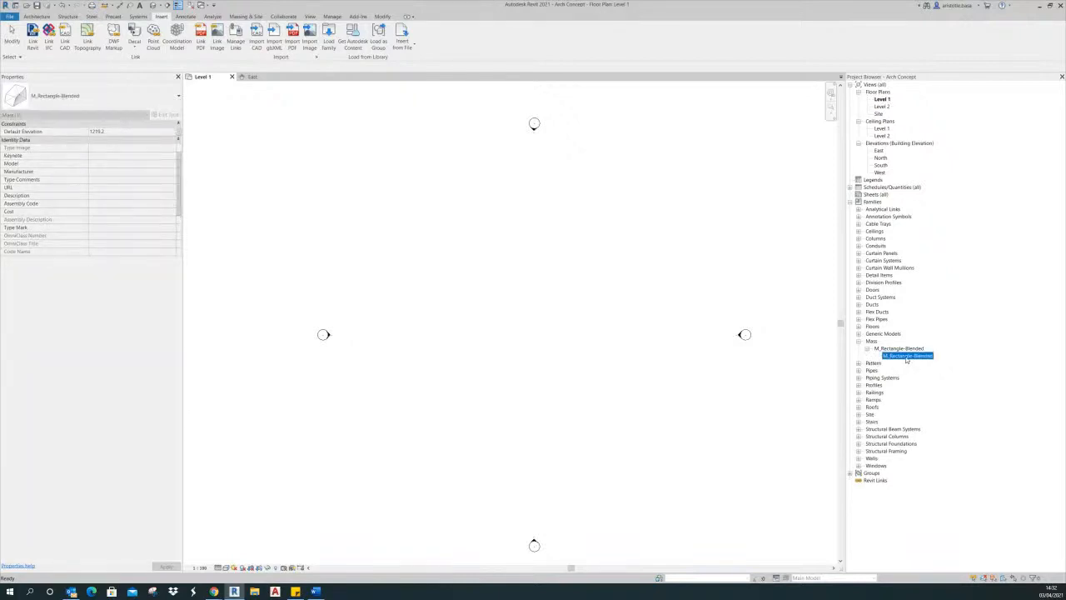
pyautogui.moveTo(909, 357); pyautogui.dragTo(535, 317)
pyautogui.click(534, 328)
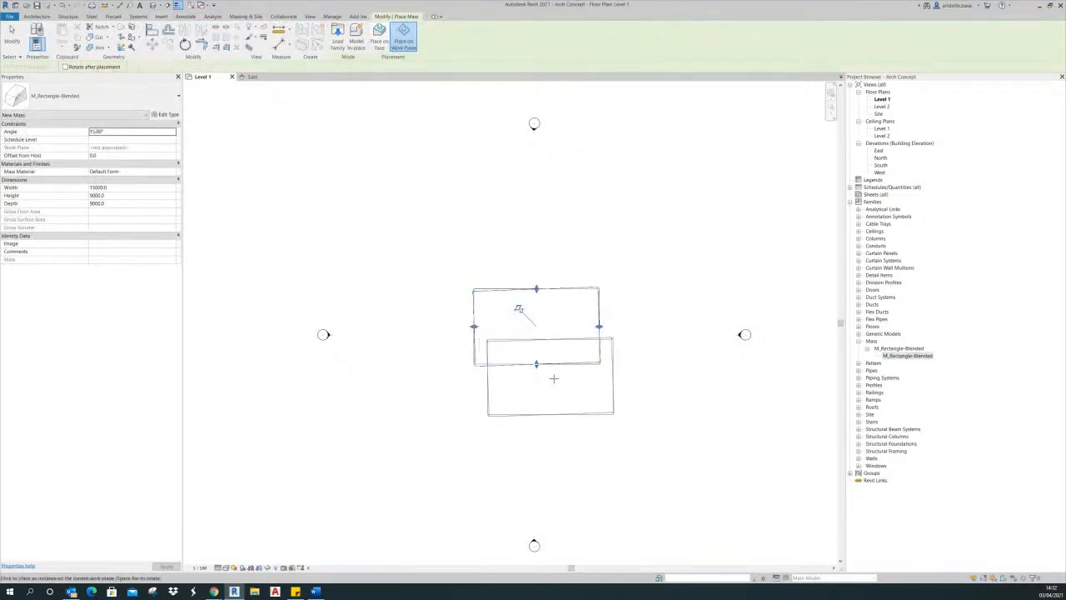
pyautogui.press('Escape')
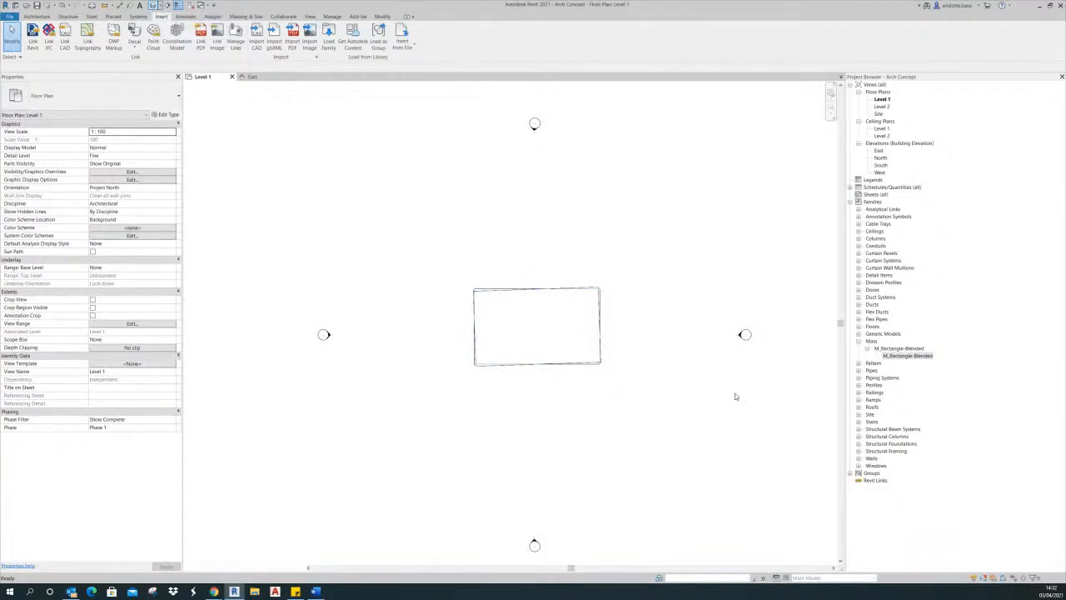
# - Open the default 3D view and examine the placed mass against the stacked levels
pyautogui.press('3')
pyautogui.press('d')
pyautogui.keyDown('shift'); pyautogui.moveTo(656, 420); pyautogui.dragTo(614, 414, button='middle'); pyautogui.keyUp('shift')
pyautogui.scroll(6, 513, 527)
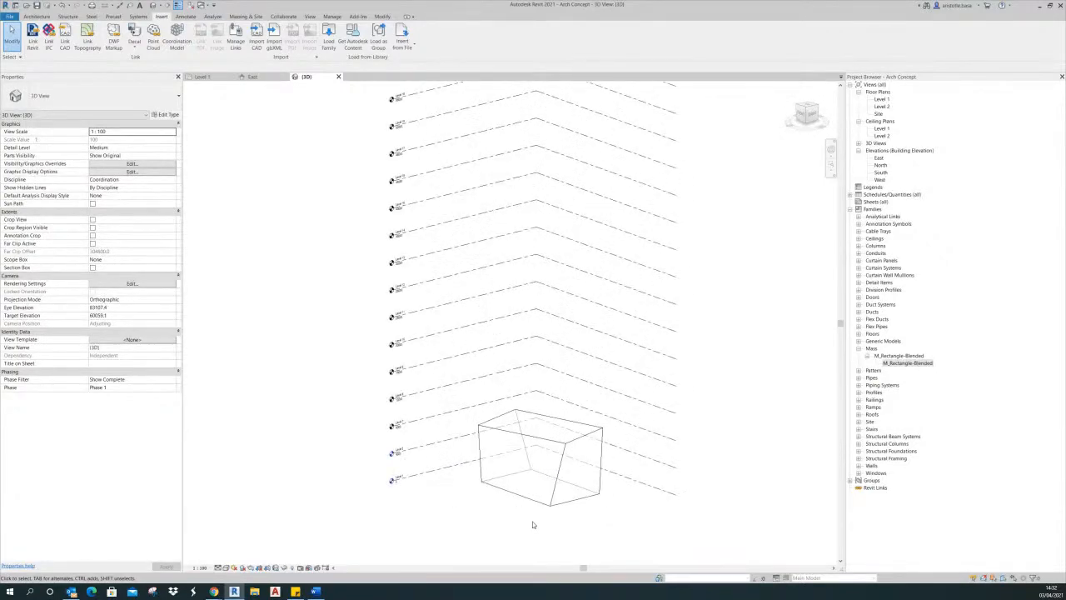
pyautogui.click(517, 432)
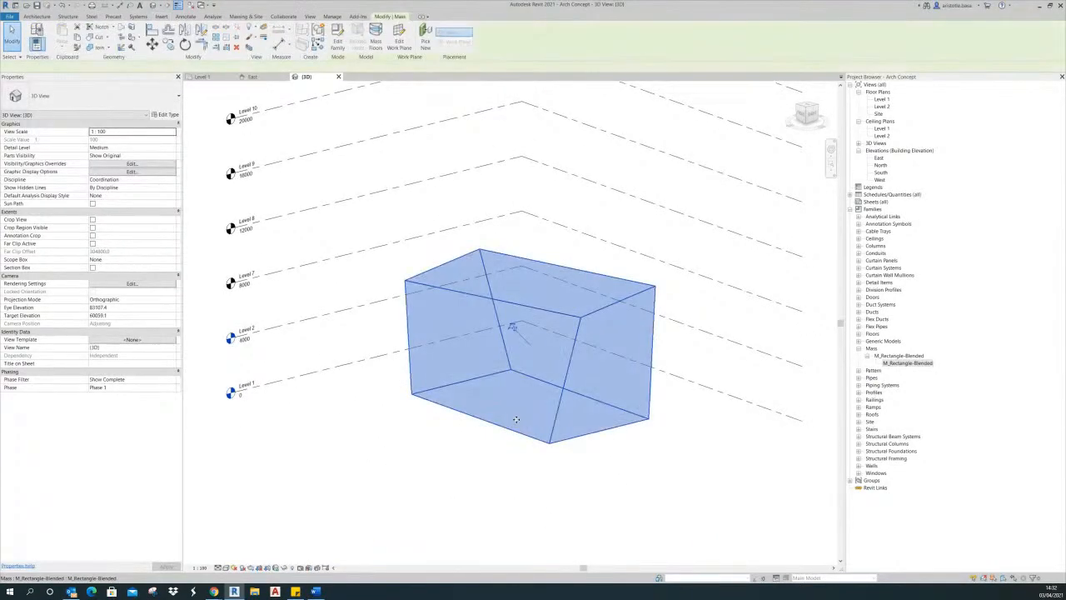
pyautogui.scroll(-5, 652, 390)
pyautogui.keyDown('shift'); pyautogui.moveTo(654, 419); pyautogui.dragTo(616, 428, button='middle'); pyautogui.keyUp('shift')
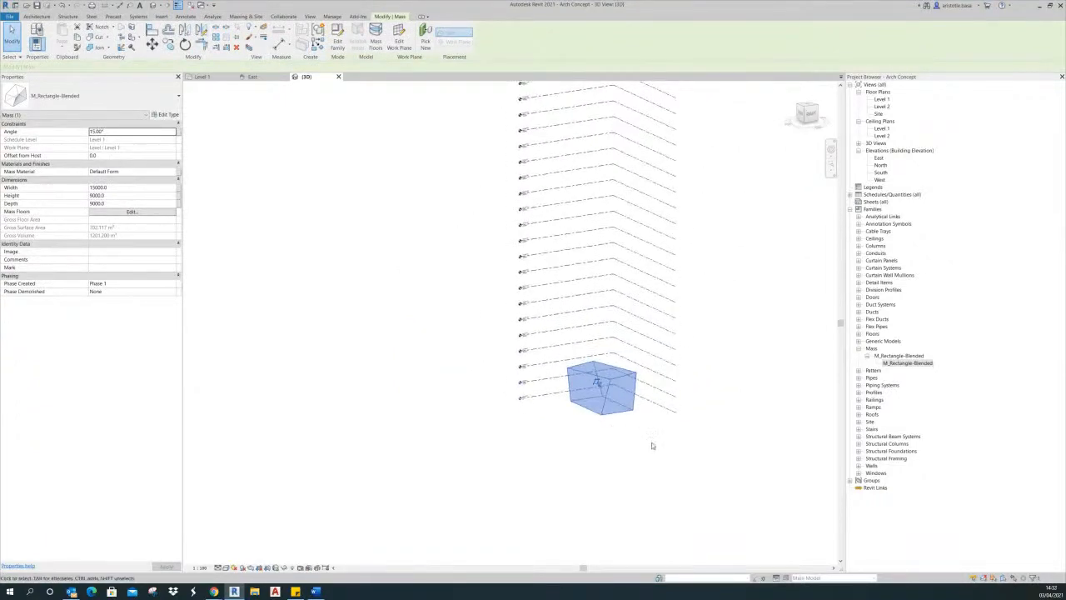
pyautogui.press('Escape')
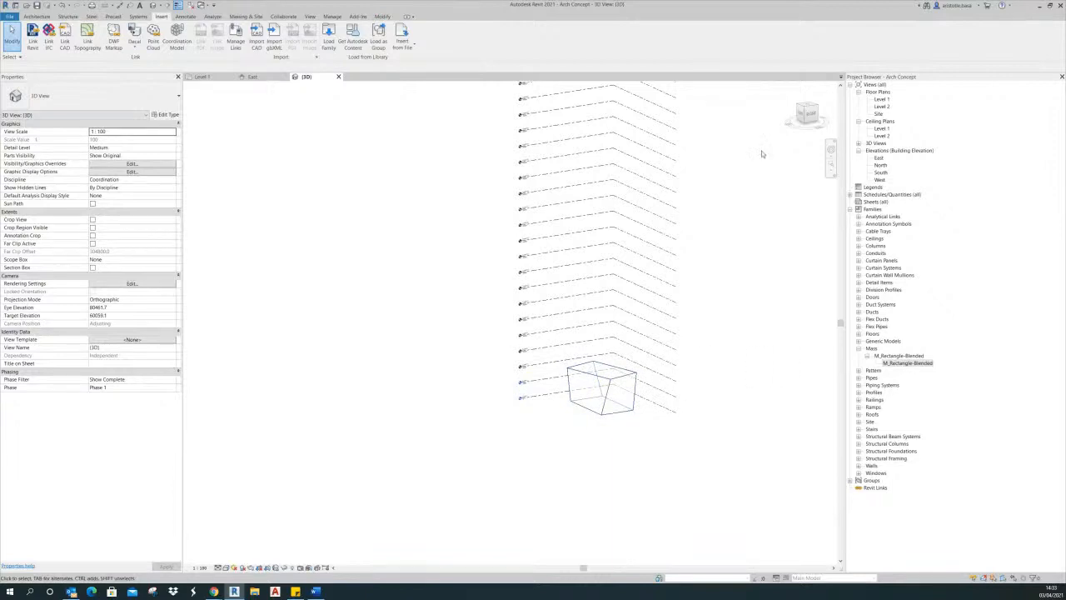
# - In the East elevation, stretch the mass upward to the topmost level, giving it a height of 120000
pyautogui.click(252, 77)
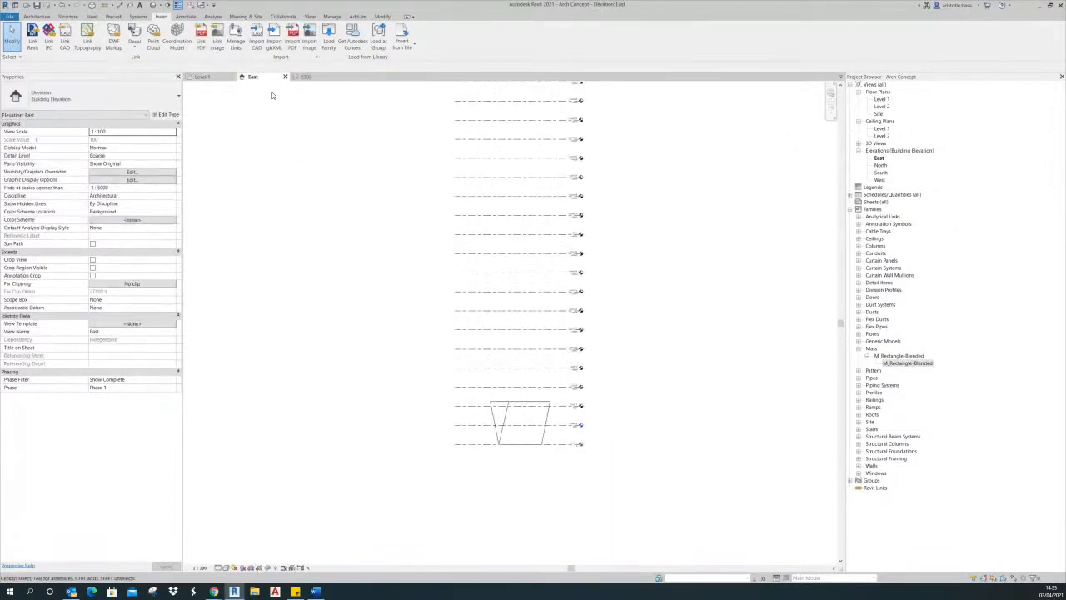
pyautogui.click(519, 404)
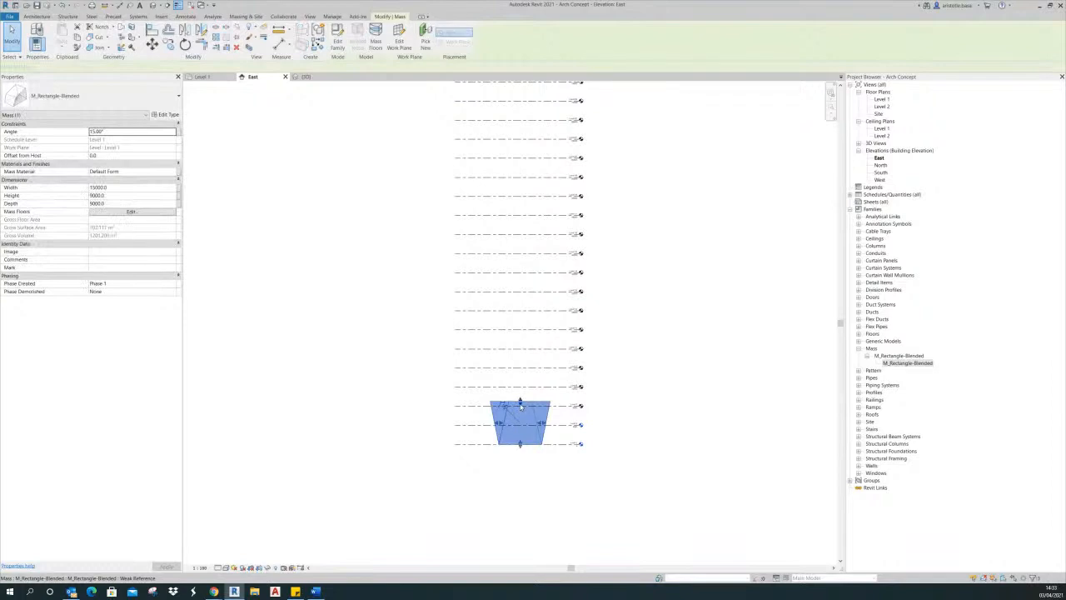
pyautogui.scroll(5, 521, 403)
pyautogui.moveTo(529, 365); pyautogui.dragTo(541, 187)
pyautogui.scroll(-5, 561, 280)
pyautogui.scroll(-3, 540, 187)
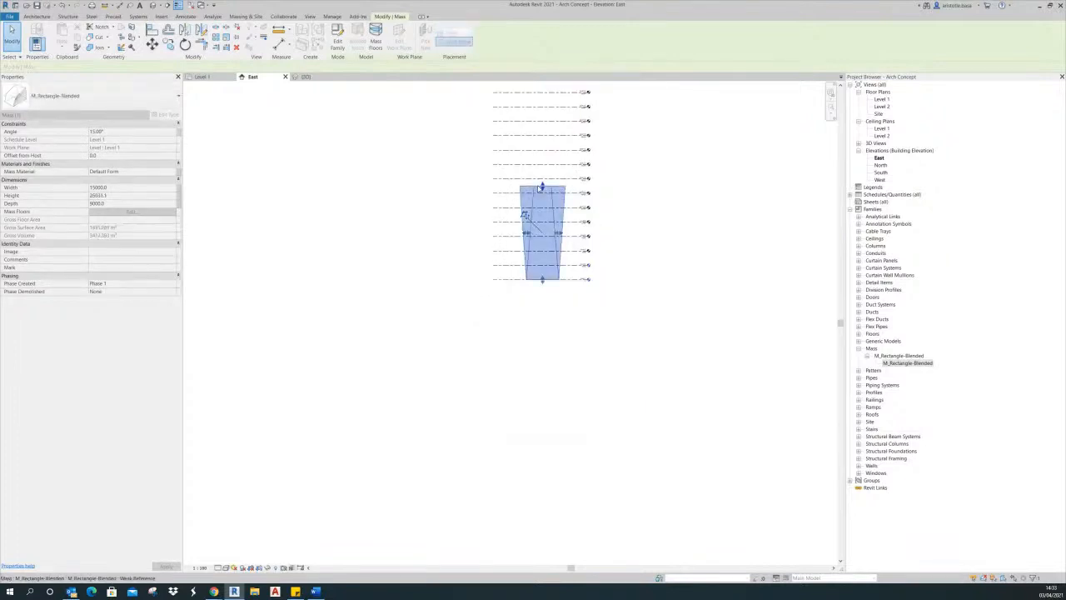
pyautogui.moveTo(541, 188); pyautogui.dragTo(550, 367, button='middle')
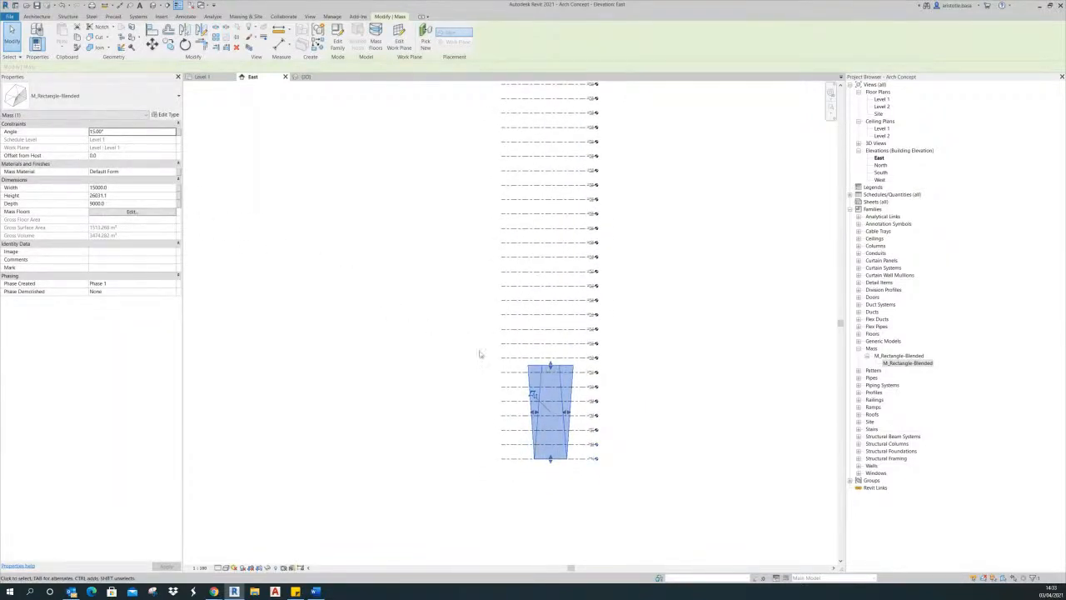
pyautogui.moveTo(550, 365); pyautogui.dragTo(559, 125)
pyautogui.moveTo(558, 124); pyautogui.dragTo(567, 324, button='middle')
pyautogui.moveTo(567, 324); pyautogui.dragTo(572, 219)
pyautogui.moveTo(691, 398); pyautogui.dragTo(685, 352, button='middle')
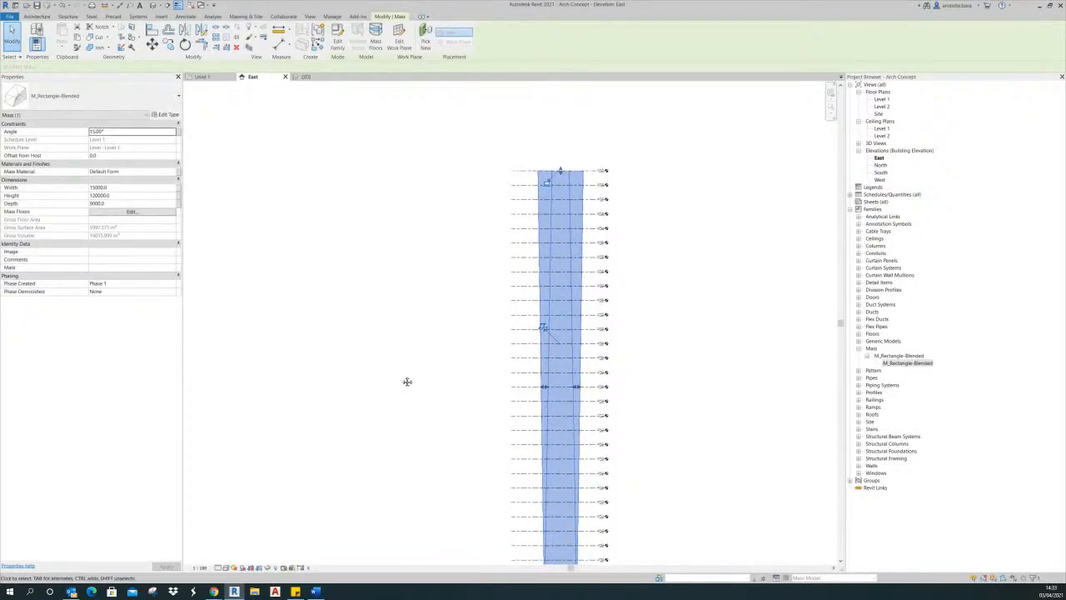
pyautogui.moveTo(407, 382); pyautogui.dragTo(416, 357, button='middle')
pyautogui.moveTo(675, 384); pyautogui.dragTo(677, 285, button='middle')
pyautogui.click(683, 363)
pyautogui.moveTo(674, 453); pyautogui.dragTo(675, 467, button='middle')
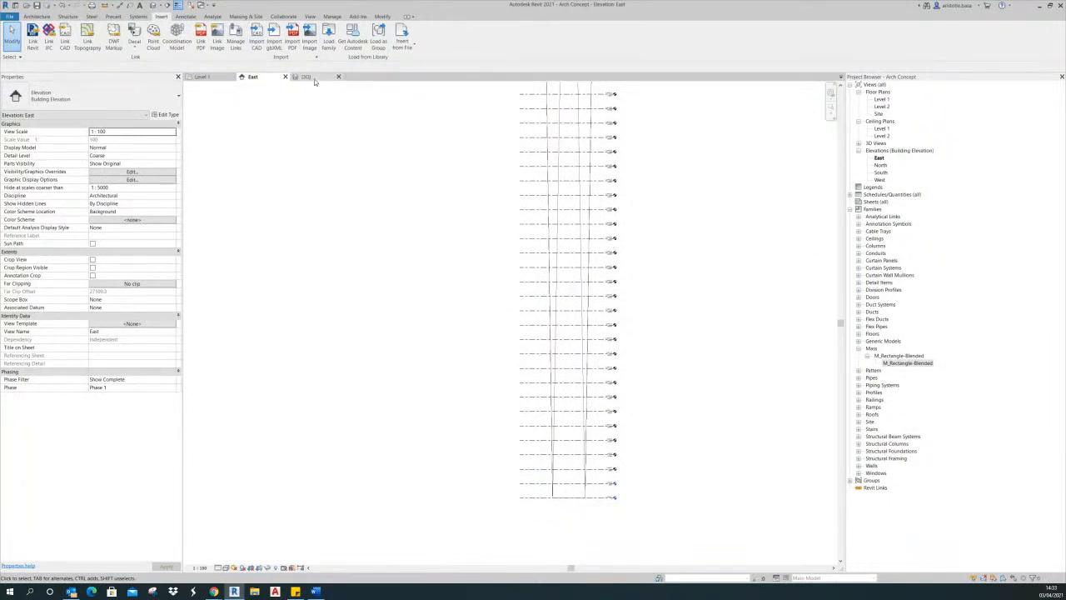
# - In the Level 1 plan, stretch the mass footprint on its sides to about 33050 wide and 27750 deep
pyautogui.click(204, 77)
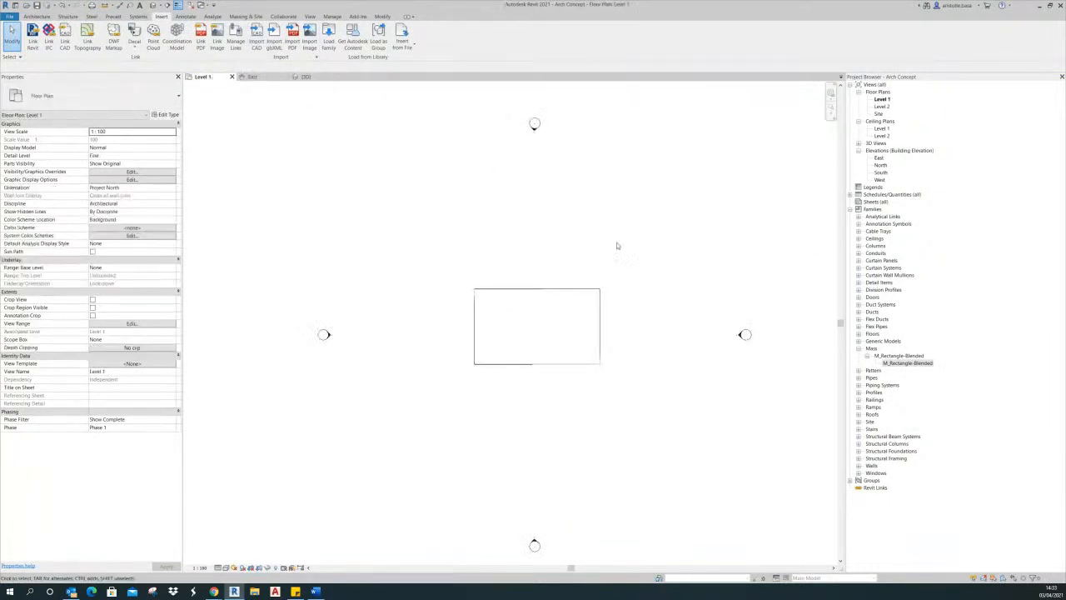
pyautogui.click(541, 361)
pyautogui.moveTo(539, 367); pyautogui.dragTo(540, 409)
pyautogui.moveTo(474, 350); pyautogui.dragTo(399, 349)
pyautogui.moveTo(675, 360); pyautogui.dragTo(676, 360)
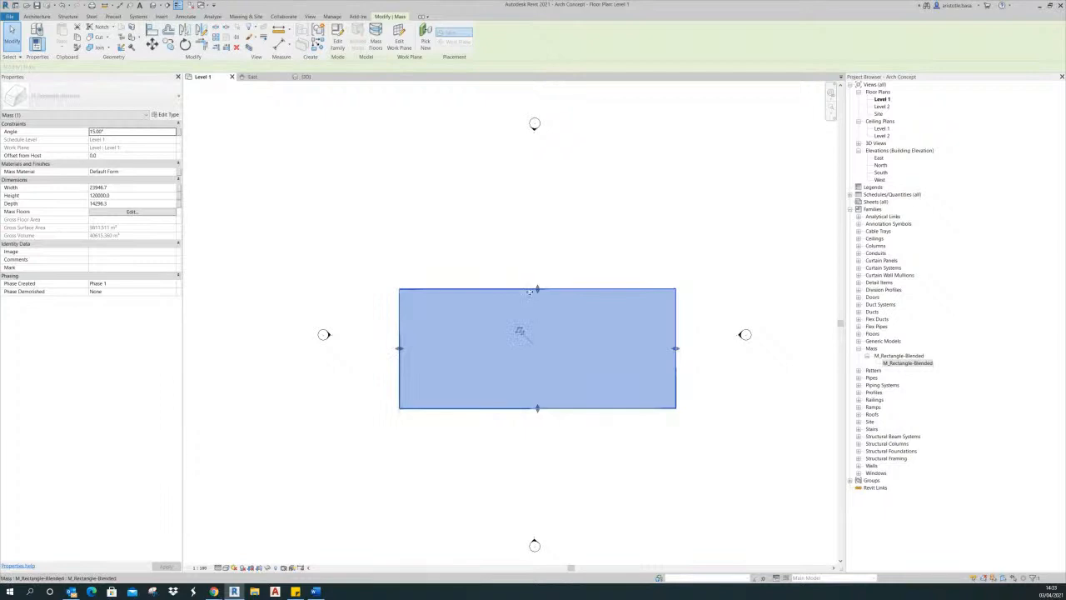
pyautogui.moveTo(538, 290); pyautogui.dragTo(540, 222)
pyautogui.moveTo(538, 408); pyautogui.dragTo(720, 454)
pyautogui.click(719, 455)
pyautogui.moveTo(722, 452); pyautogui.dragTo(714, 429, button='middle')
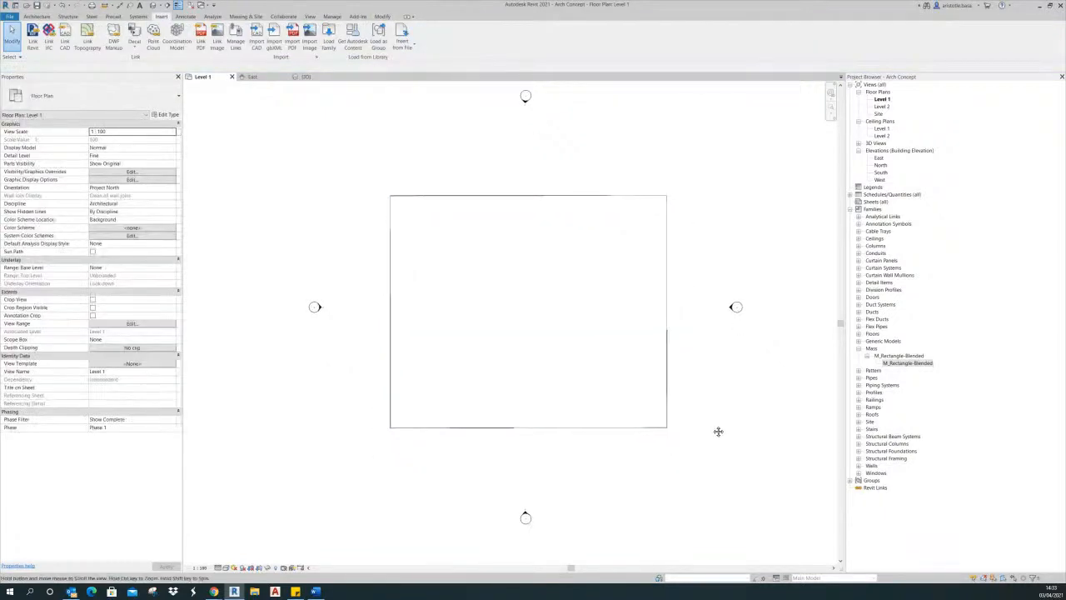
# - Return to the 3D view, orient it to show the whole tower, and select the enlarged mass
pyautogui.click(602, 431)
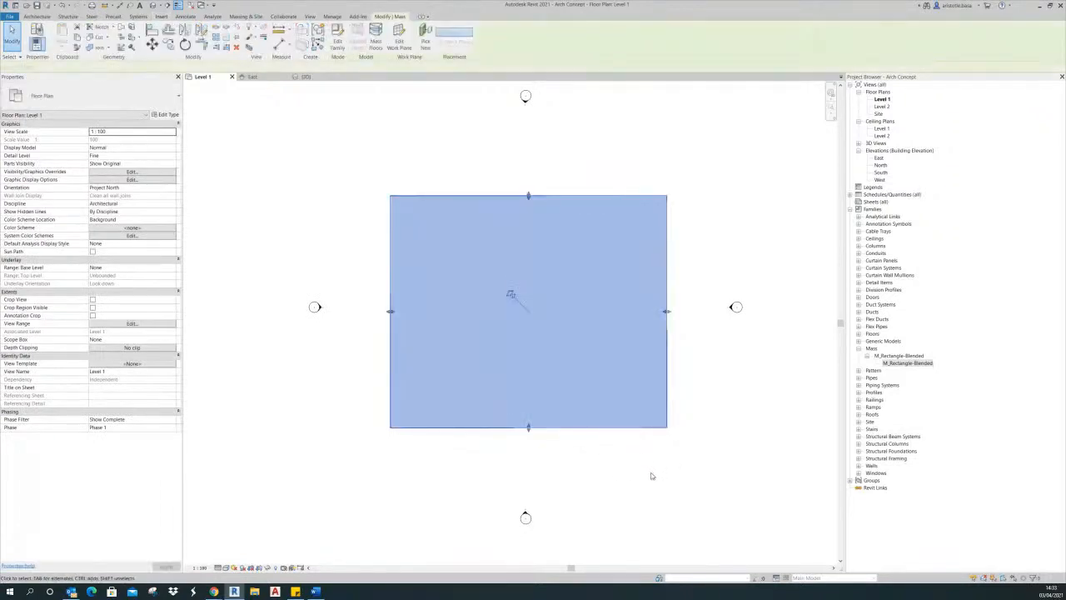
pyautogui.click(305, 76)
pyautogui.moveTo(669, 464); pyautogui.dragTo(563, 448, button='middle')
pyautogui.click(714, 414)
pyautogui.moveTo(713, 379); pyautogui.dragTo(670, 396, button='middle')
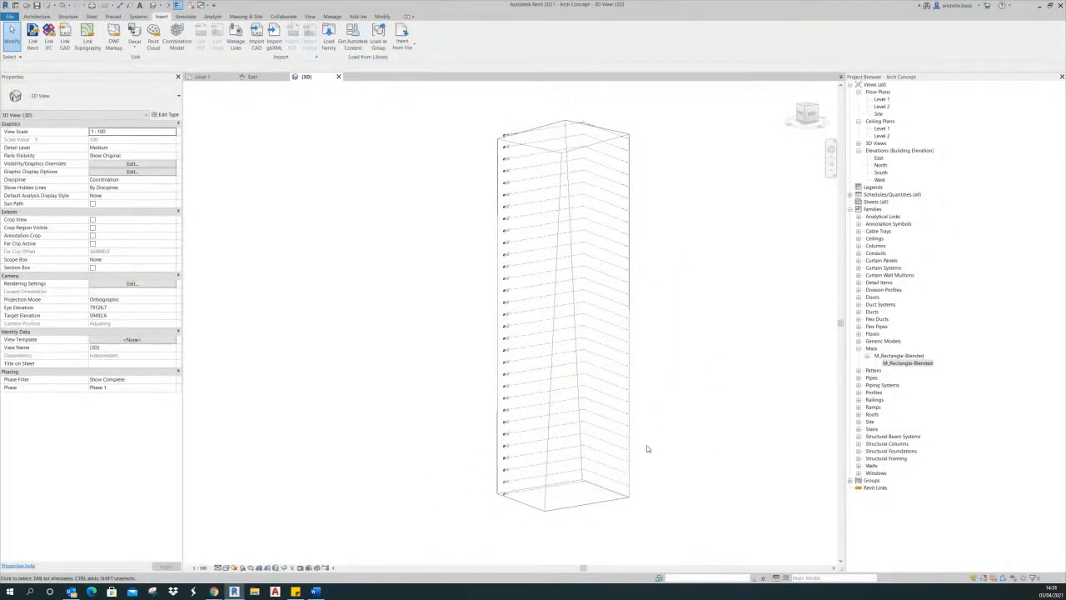
pyautogui.click(594, 503)
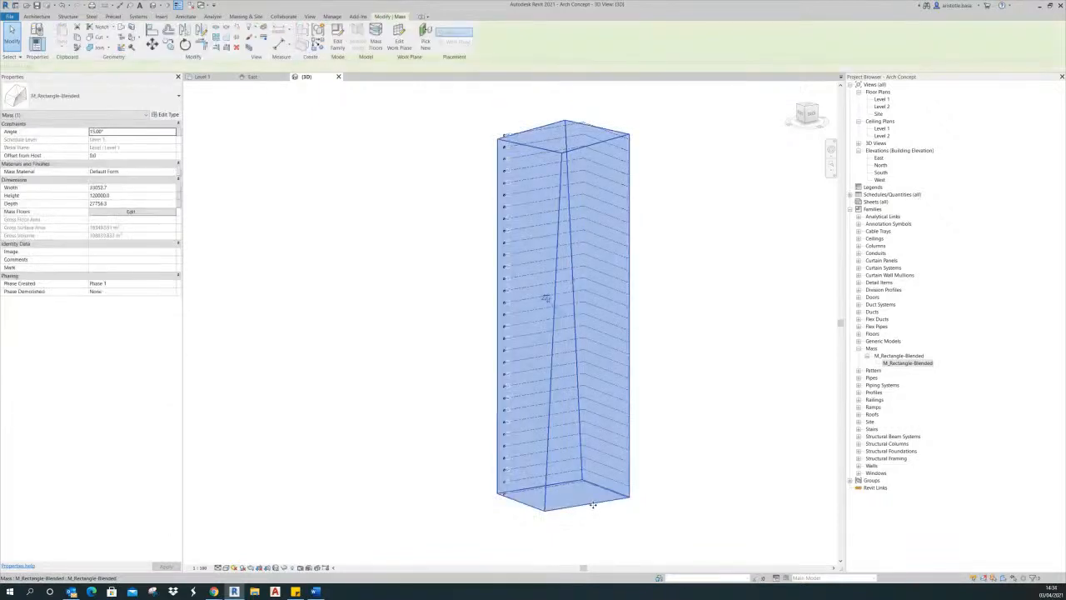
pyautogui.moveTo(710, 350); pyautogui.dragTo(641, 338, button='middle')
pyautogui.click(702, 353)
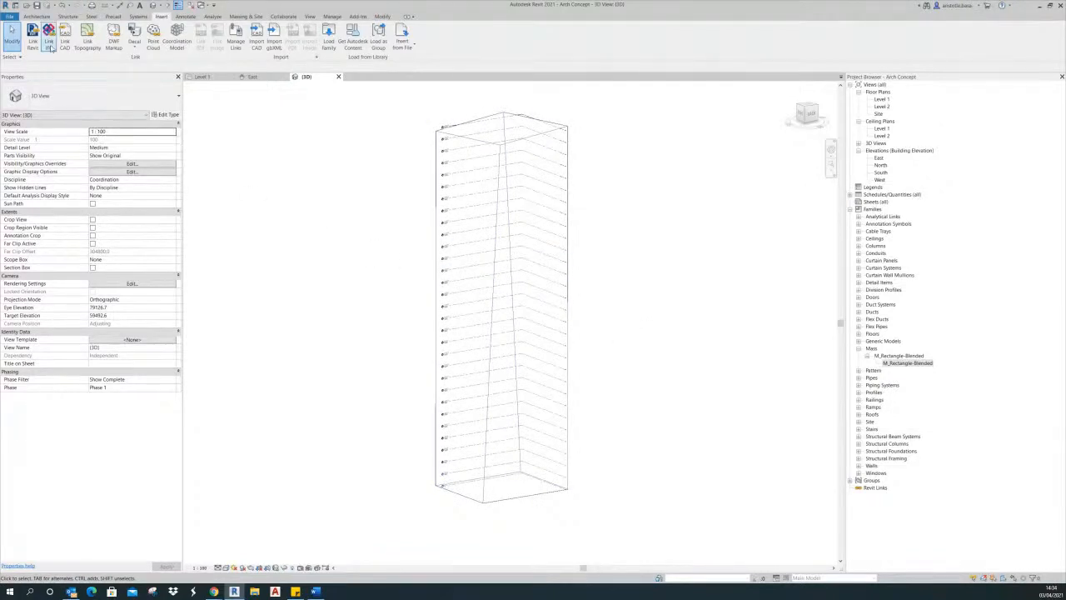
pyautogui.click(244, 16)
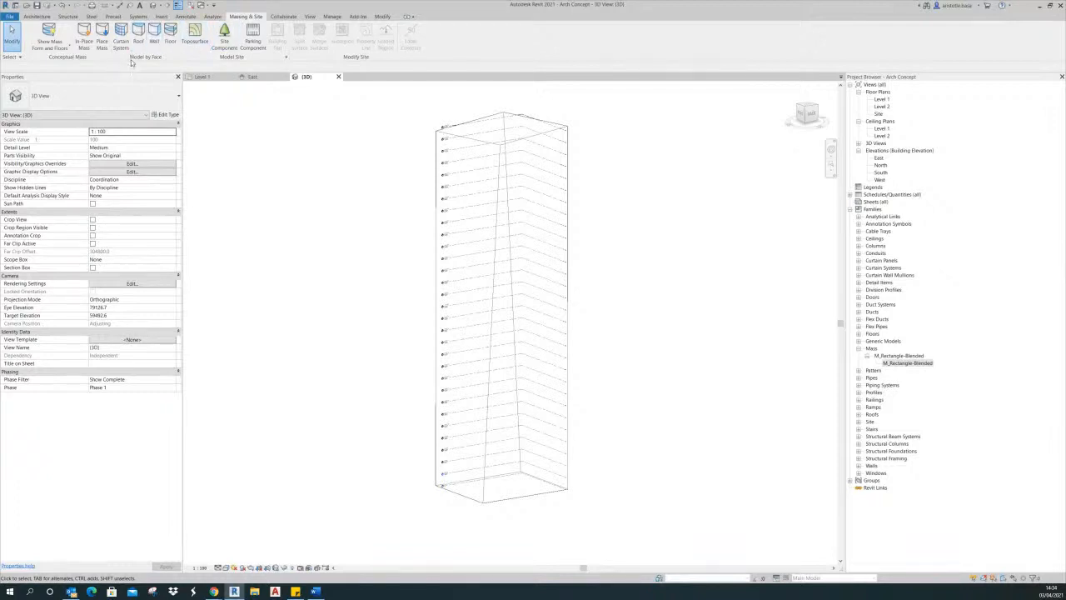
pyautogui.click(170, 43)
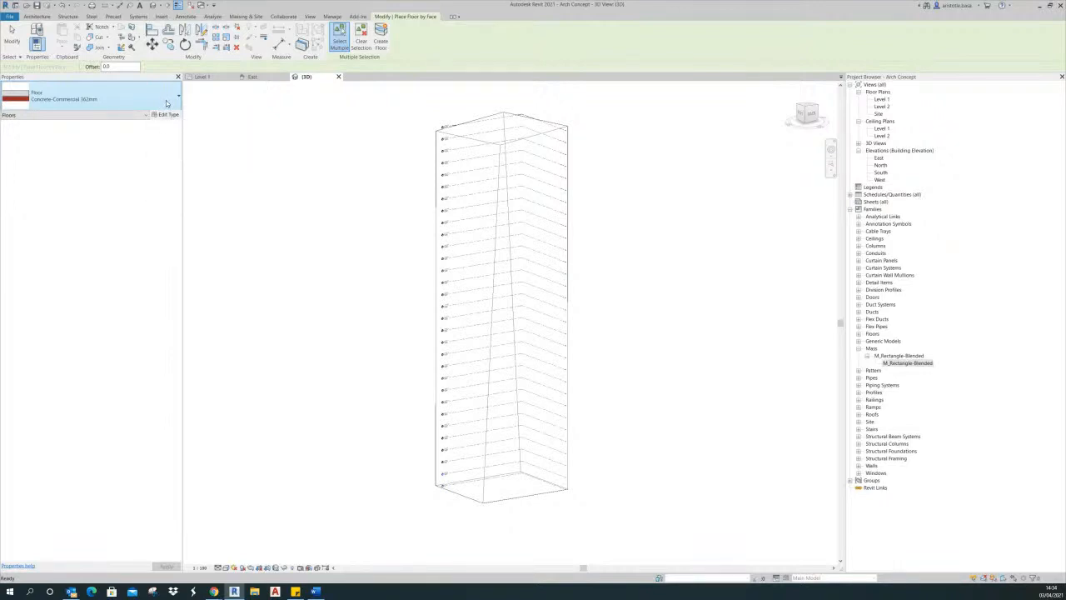
pyautogui.click(165, 104)
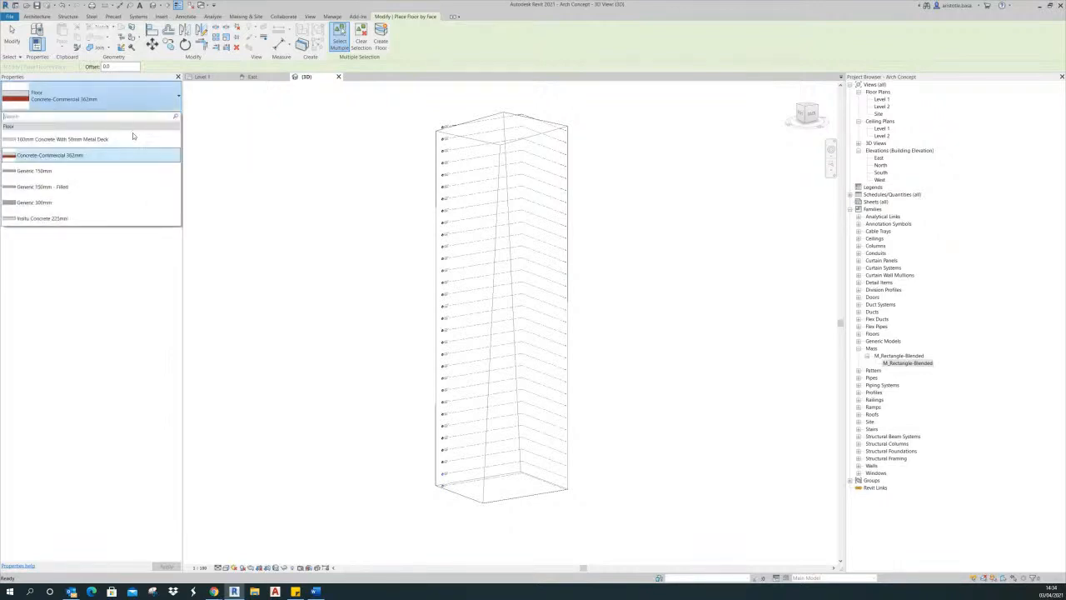
pyautogui.click(65, 172)
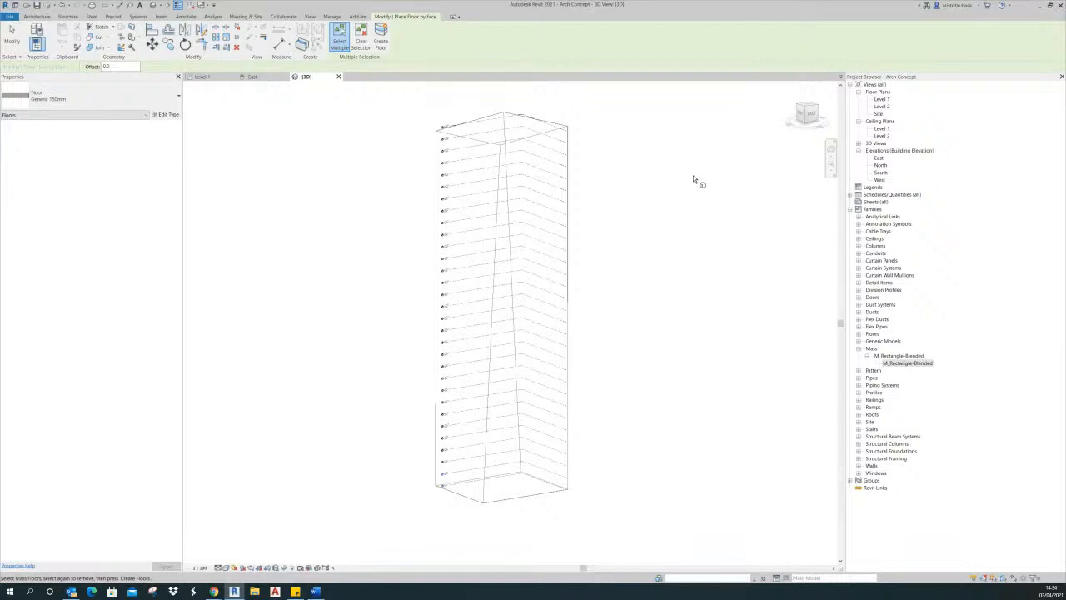
pyautogui.press('Escape')
pyautogui.moveTo(382, 158); pyautogui.dragTo(593, 200, button='middle')
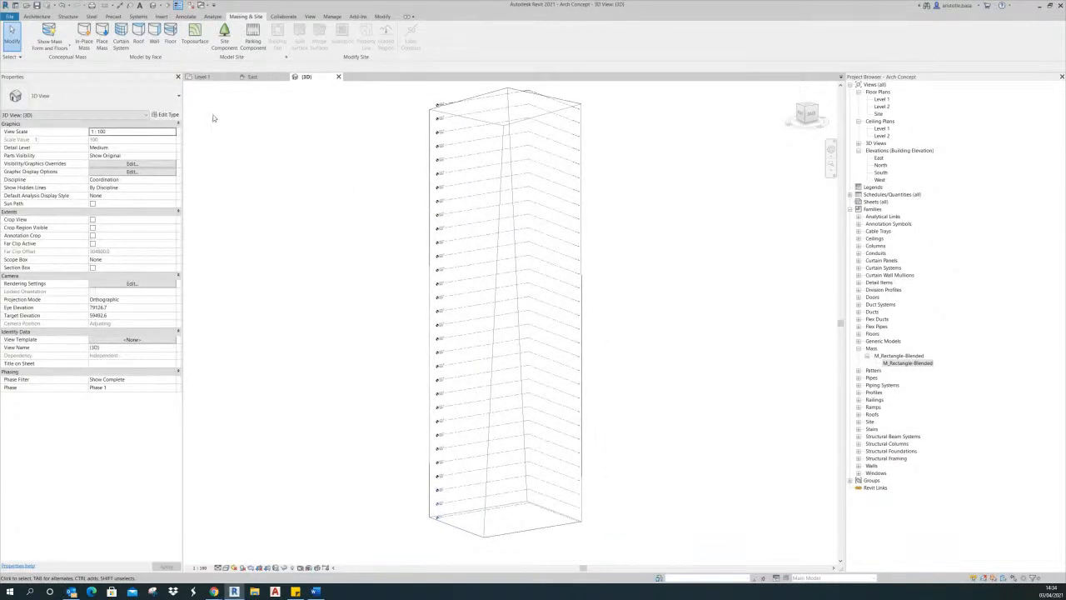
pyautogui.click(39, 17)
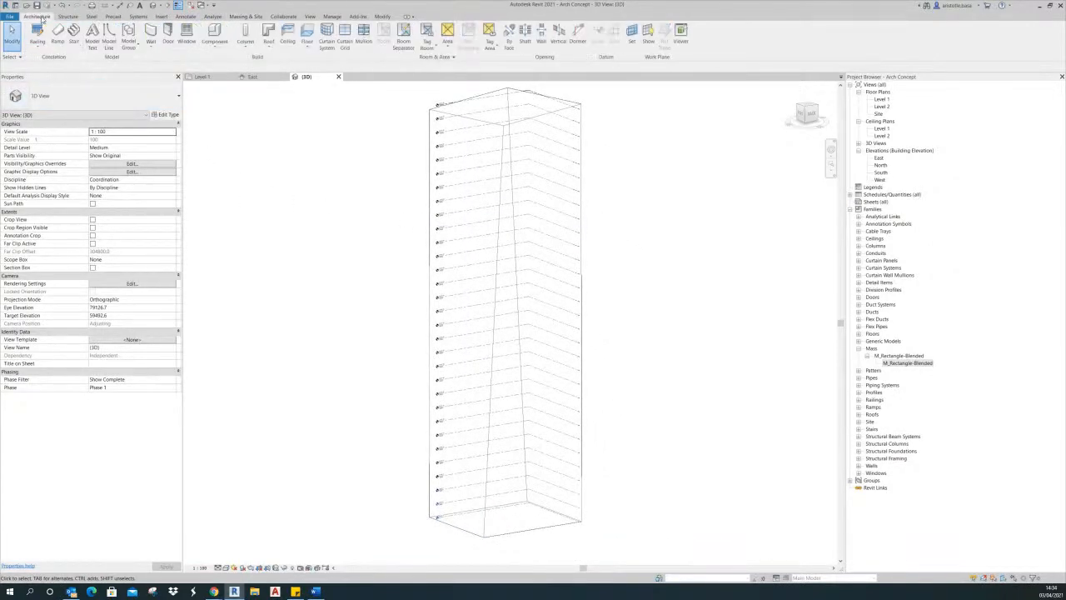
pyautogui.moveTo(354, 192); pyautogui.dragTo(365, 200, button='middle')
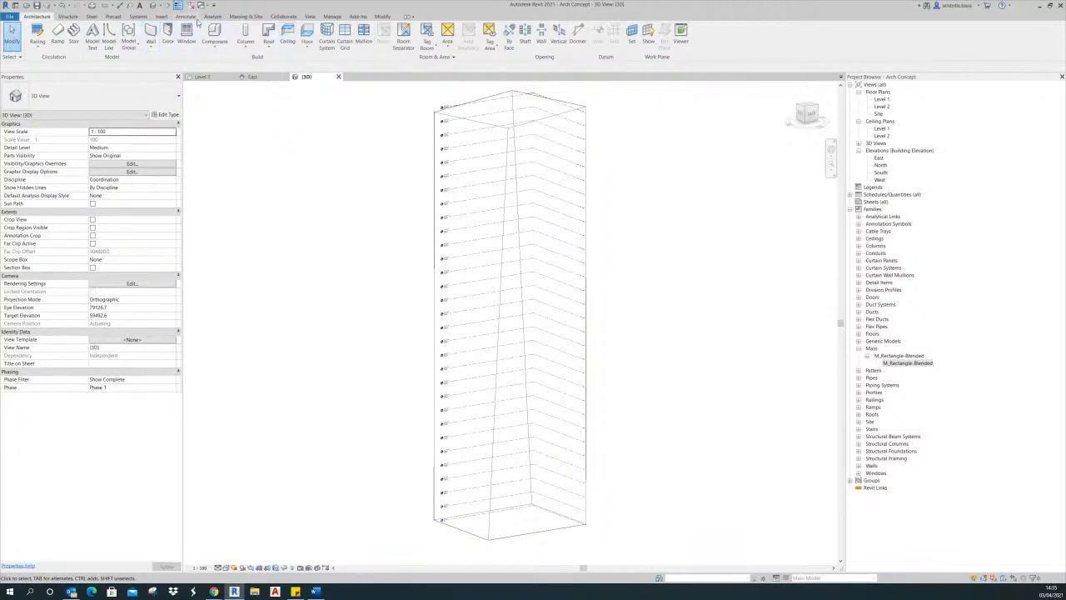
# - Try Floor by Face with every instance of the arrayed floor group selected in the 3D view
pyautogui.click(247, 16)
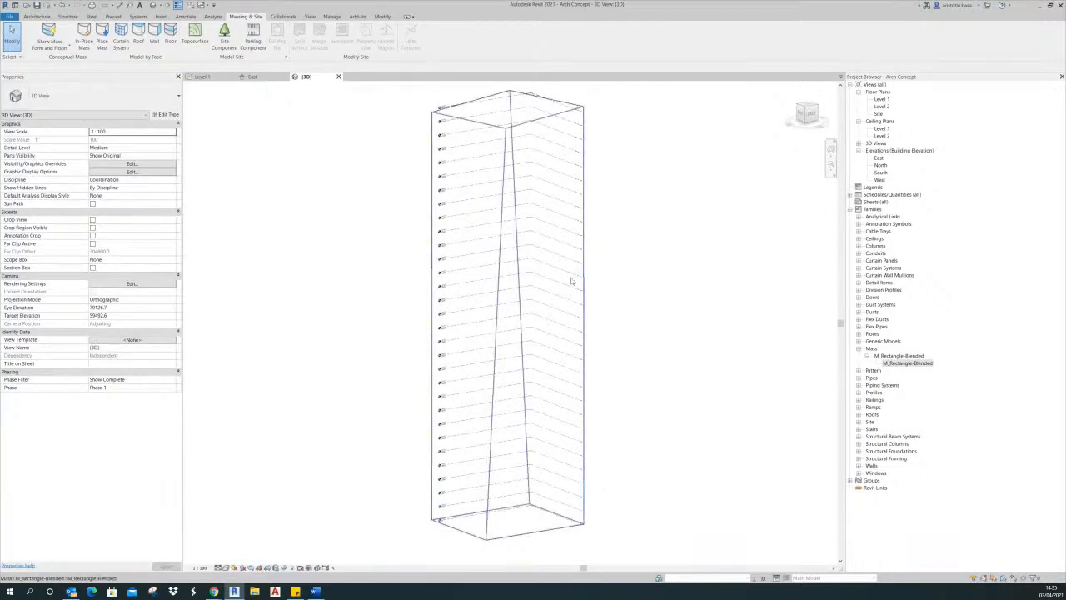
pyautogui.click(572, 511)
pyautogui.rightClick(571, 511)
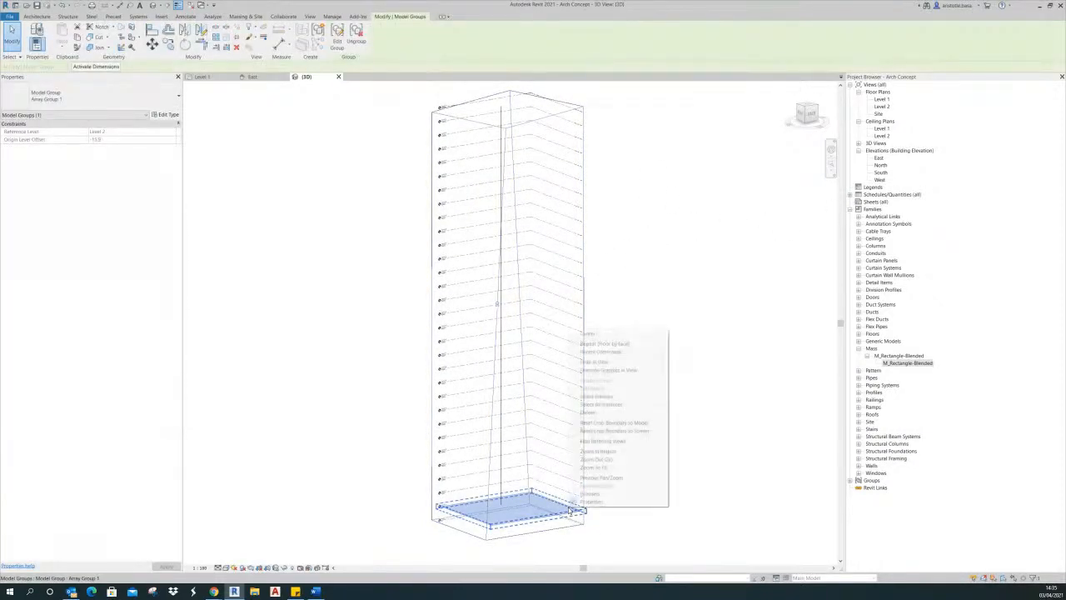
pyautogui.moveTo(606, 375)
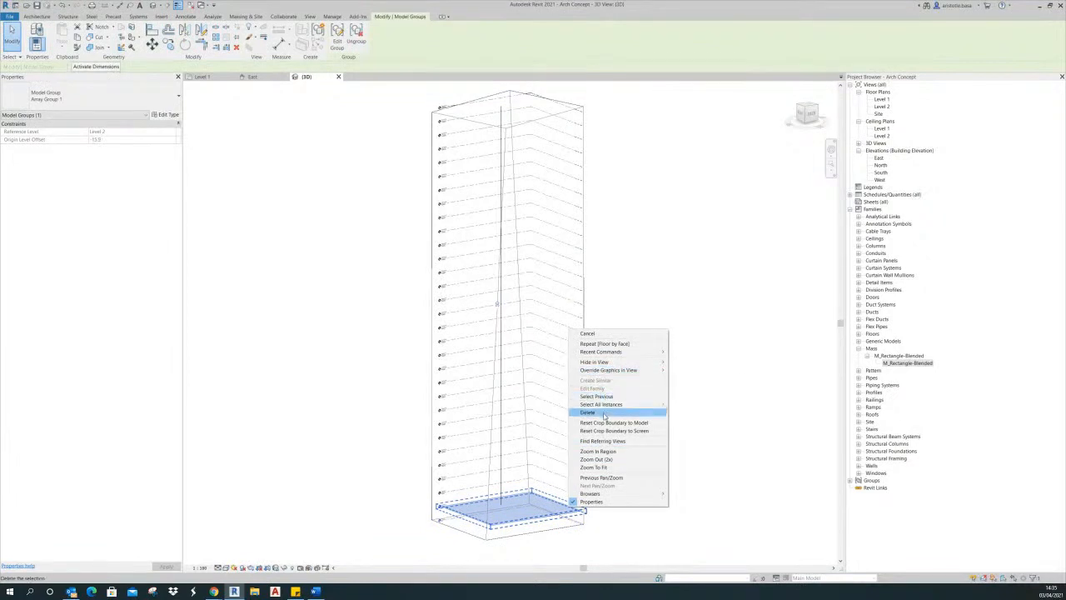
pyautogui.moveTo(610, 404)
pyautogui.click(692, 404)
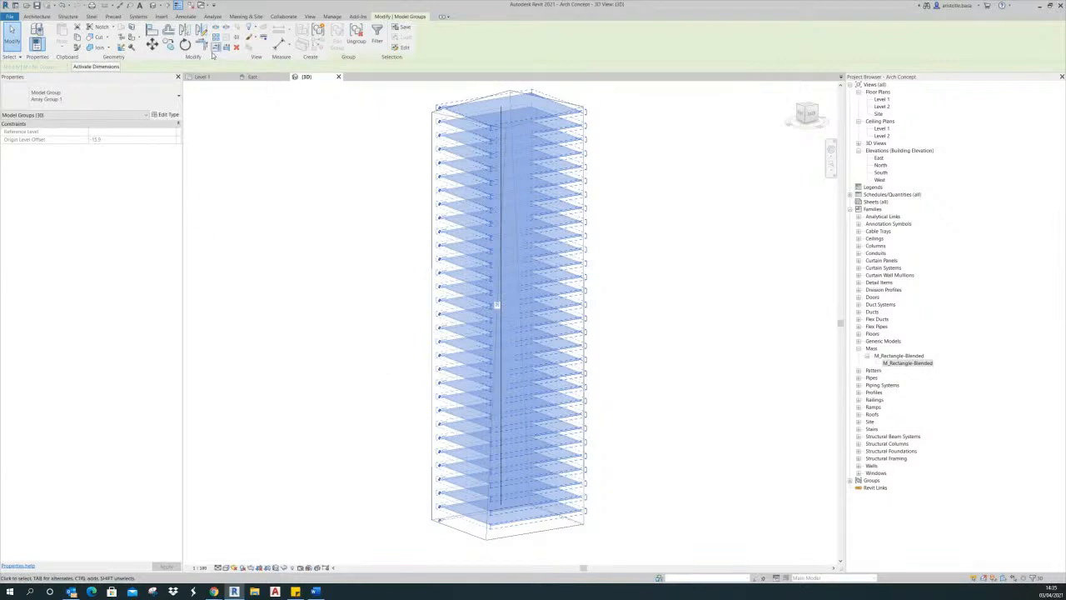
pyautogui.click(246, 17)
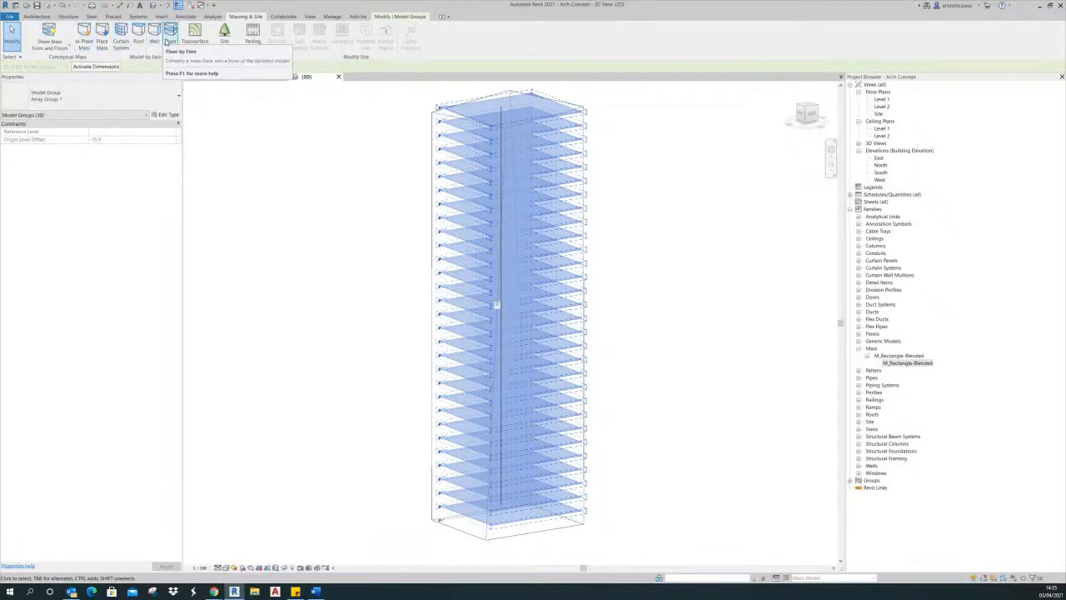
pyautogui.click(167, 40)
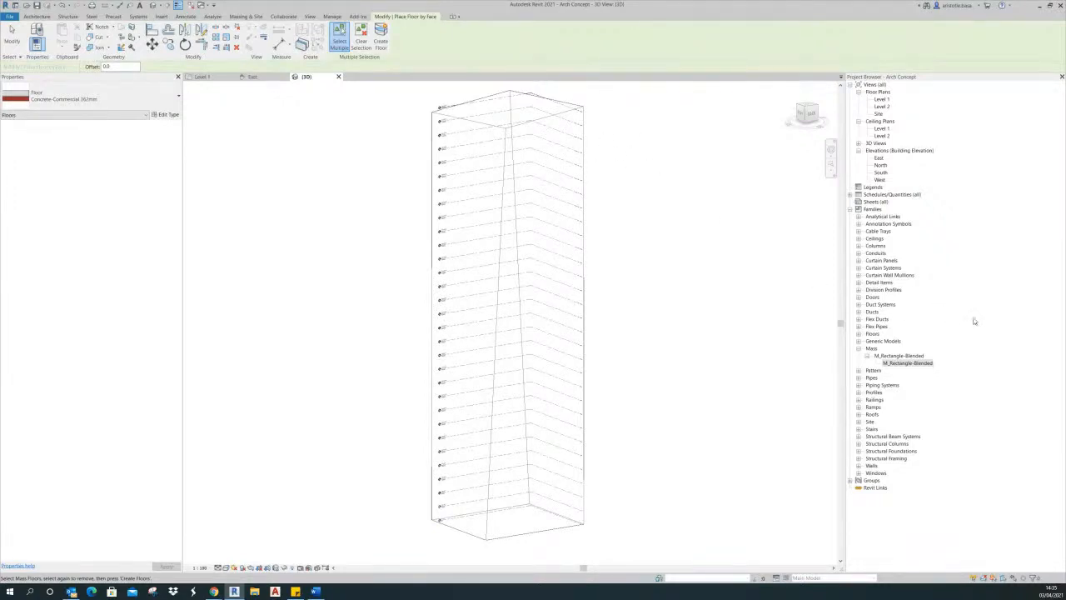
pyautogui.click(37, 16)
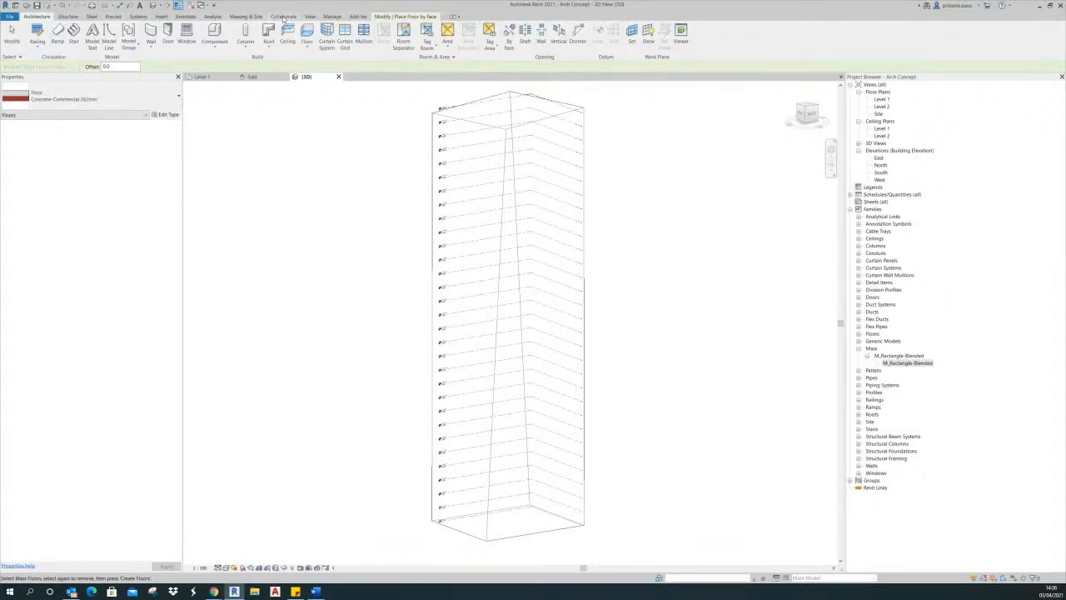
pyautogui.click(246, 17)
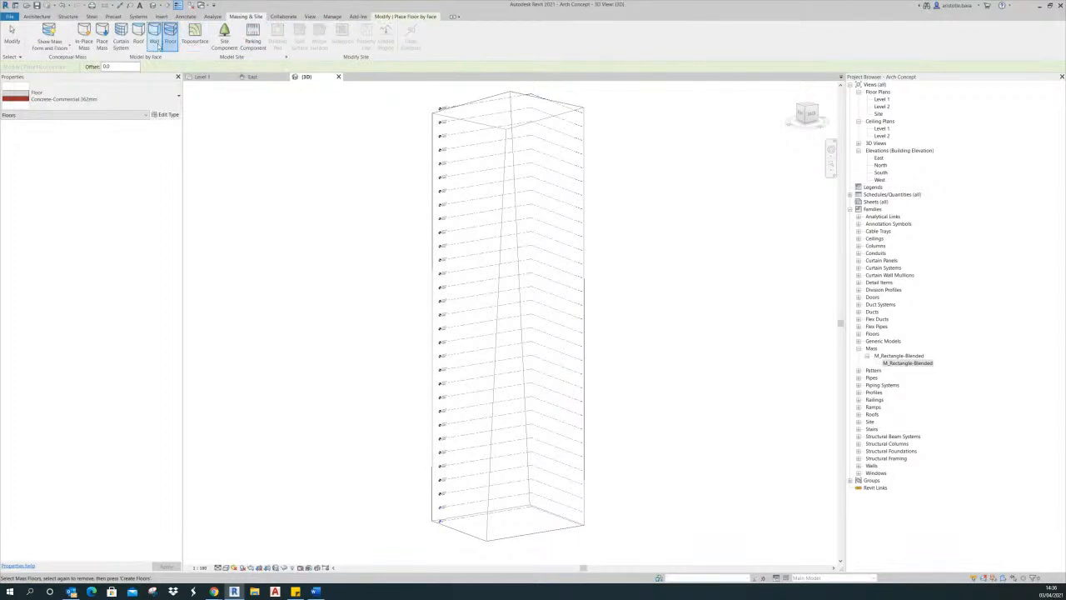
pyautogui.click(70, 49)
pyautogui.click(70, 51)
pyautogui.press('Escape')
pyautogui.press('Escape')
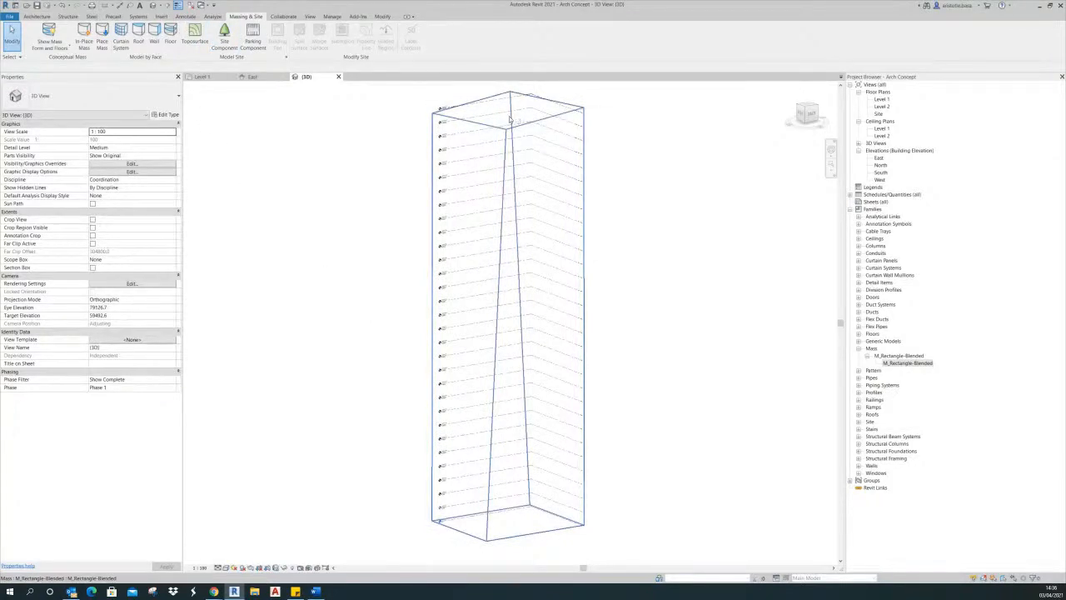
pyautogui.click(171, 46)
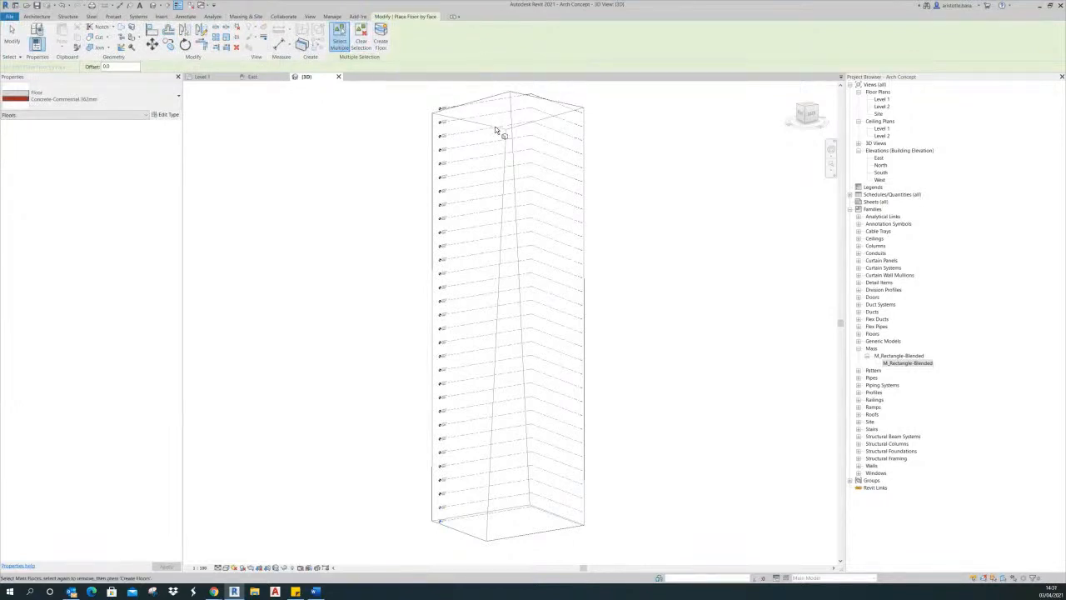
pyautogui.press('Escape')
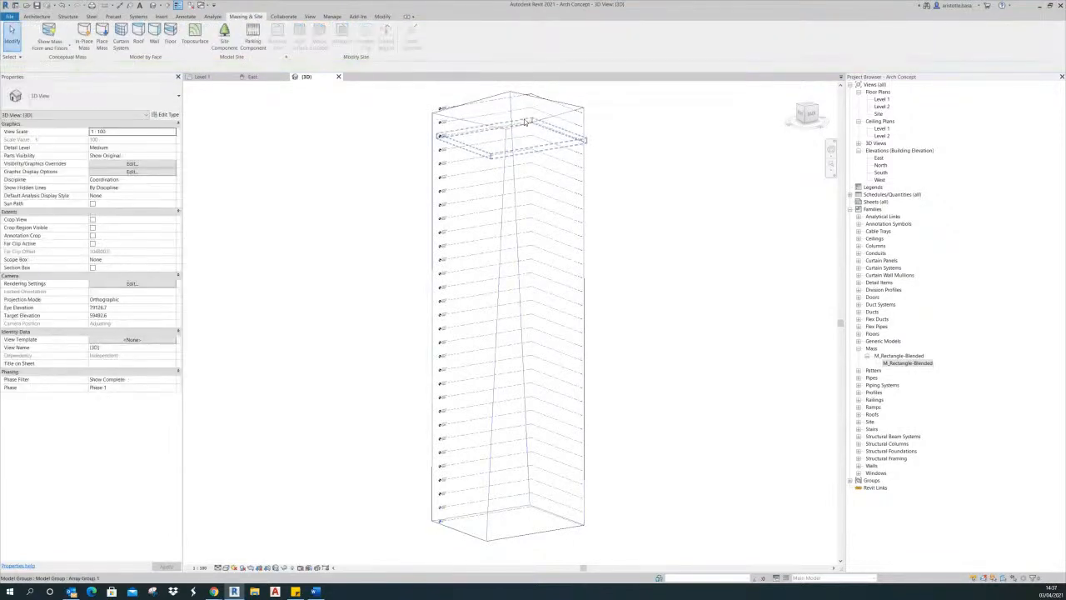
pyautogui.click(525, 120)
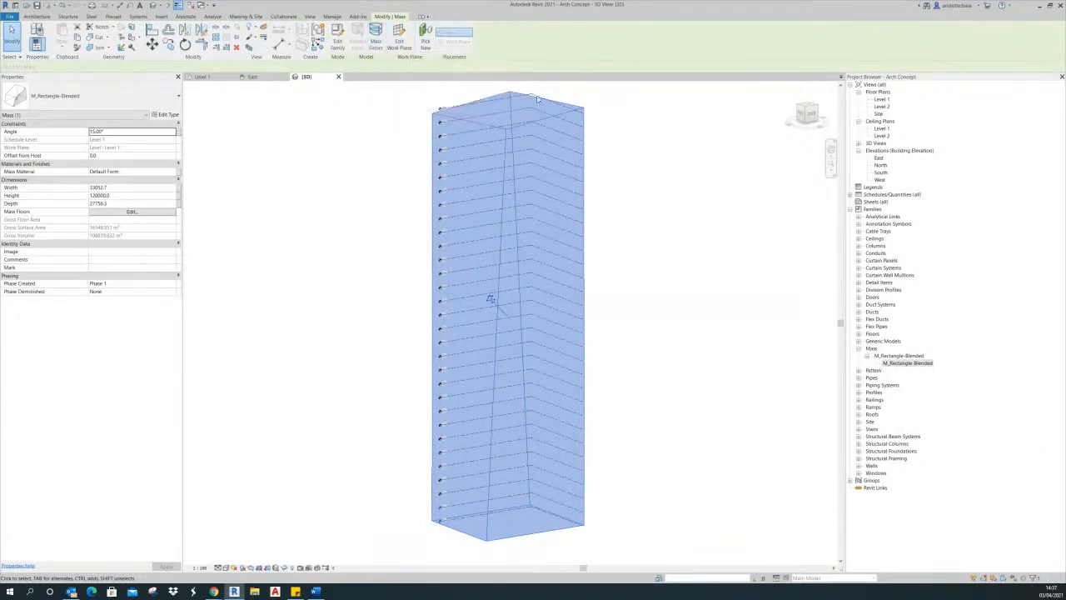
pyautogui.click(605, 150)
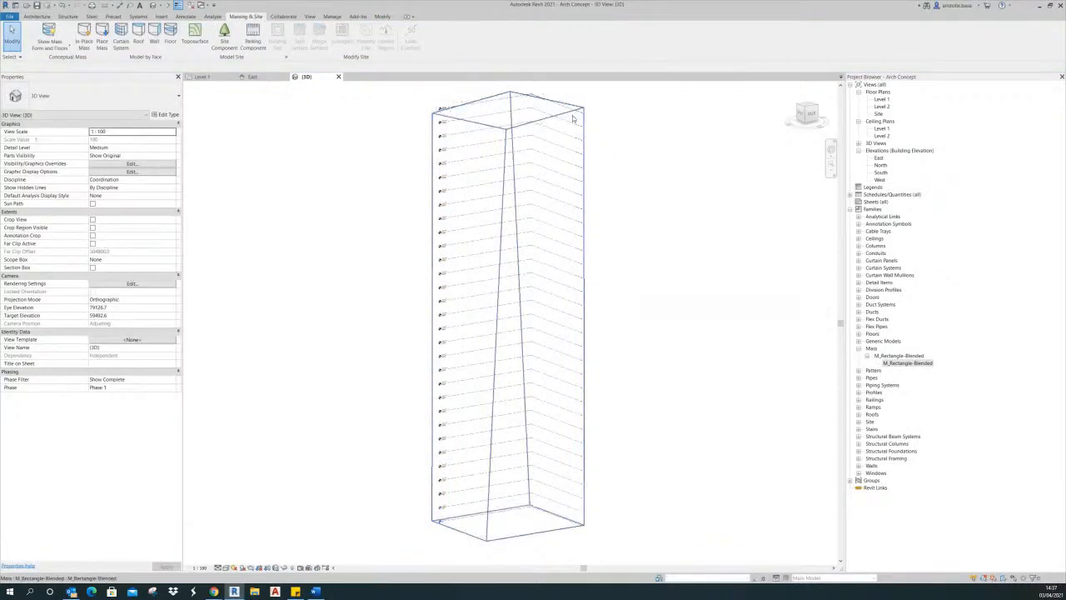
pyautogui.click(573, 119)
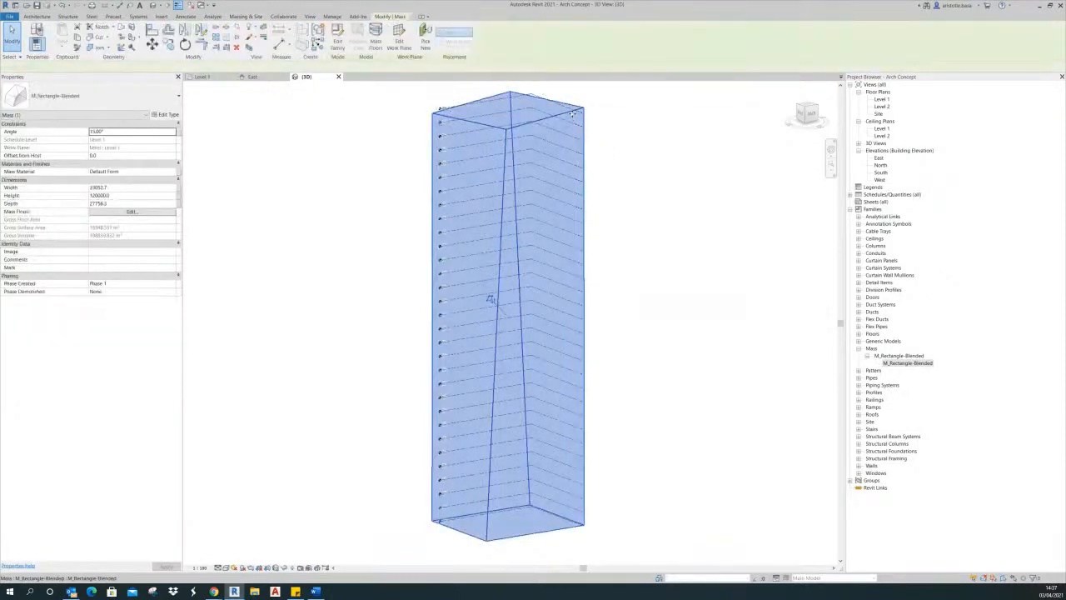
pyautogui.click(376, 42)
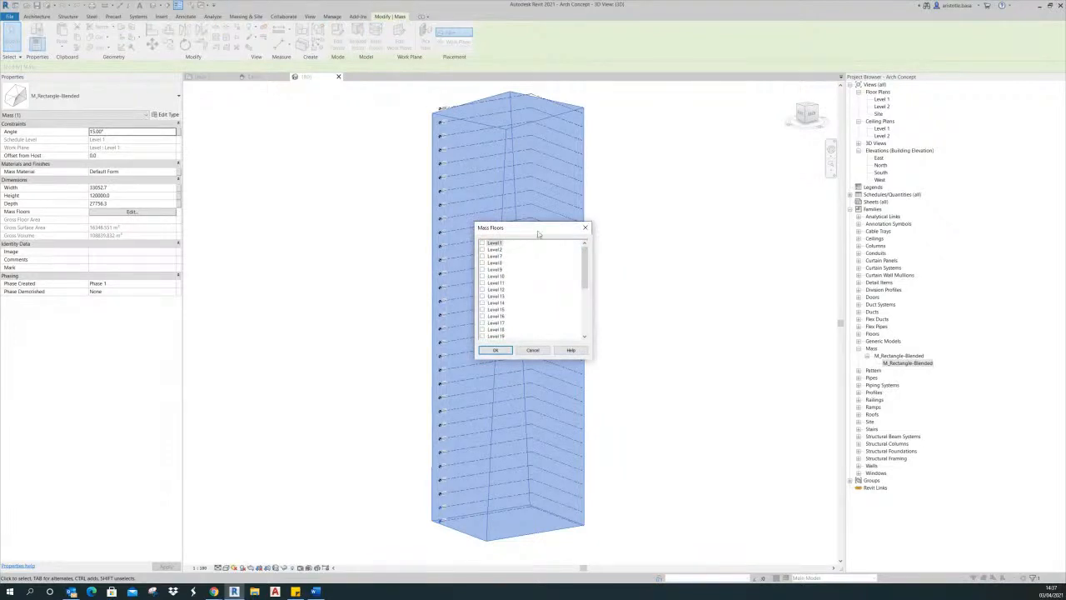
pyautogui.click(483, 242)
pyautogui.moveTo(584, 269); pyautogui.dragTo(592, 334)
pyautogui.click(535, 350)
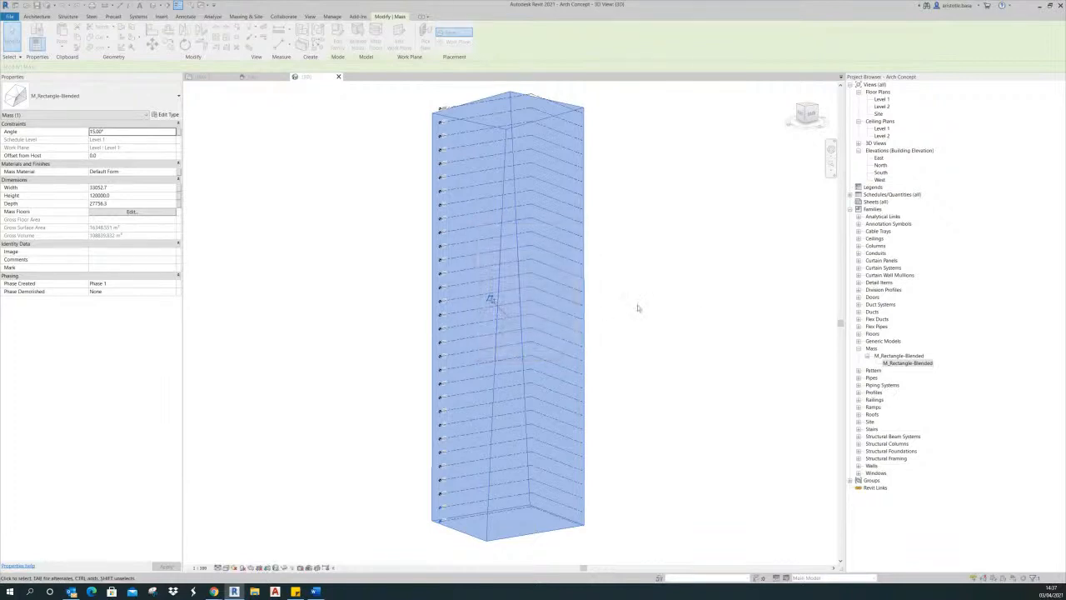
pyautogui.click(698, 298)
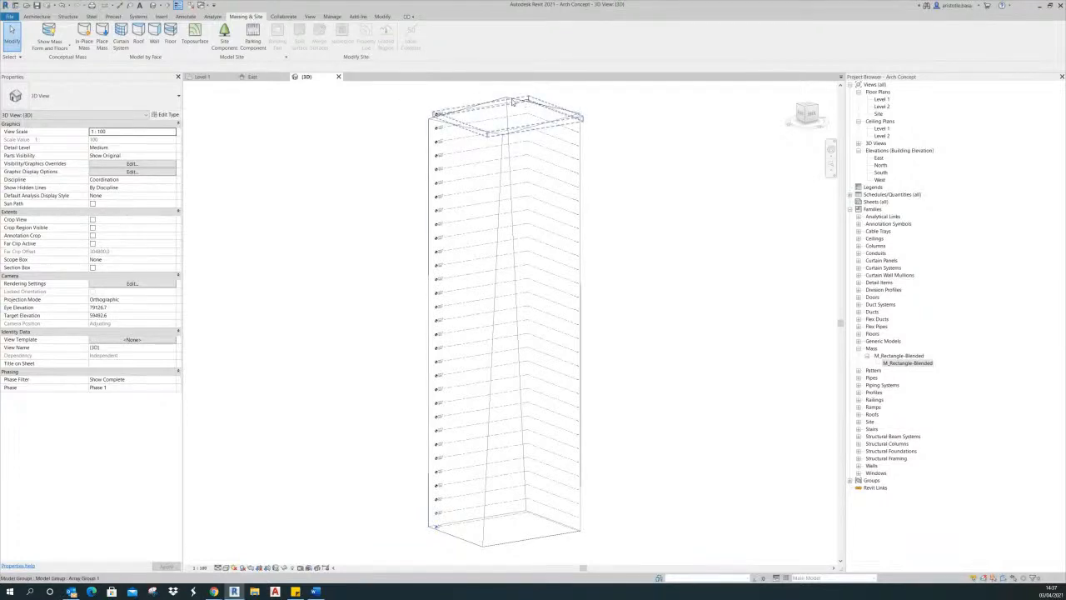
# - Assign mass floors to the blended rectangle mass at every listed level except Level 2 and Level 7
pyautogui.click(510, 100)
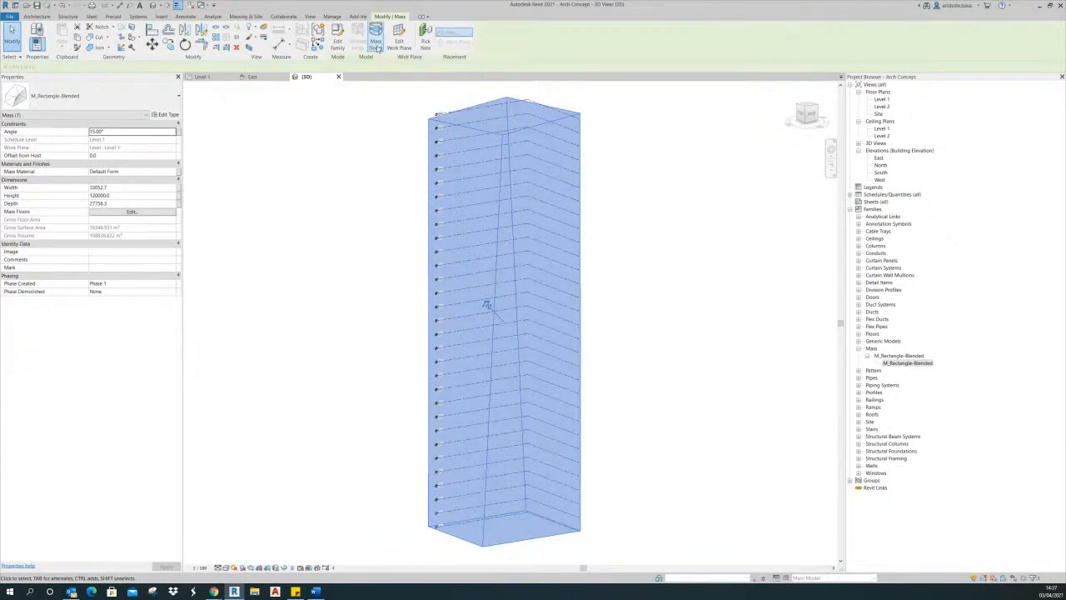
pyautogui.click(376, 47)
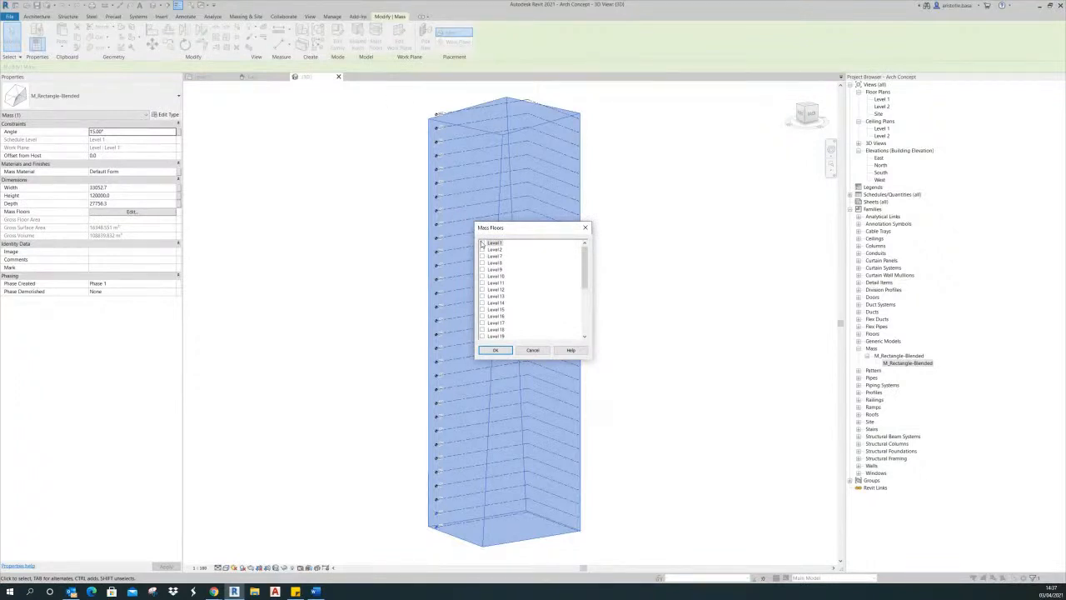
pyautogui.moveTo(583, 267); pyautogui.dragTo(578, 330)
pyautogui.keyDown('shift'); pyautogui.click(484, 337); pyautogui.keyUp('shift')
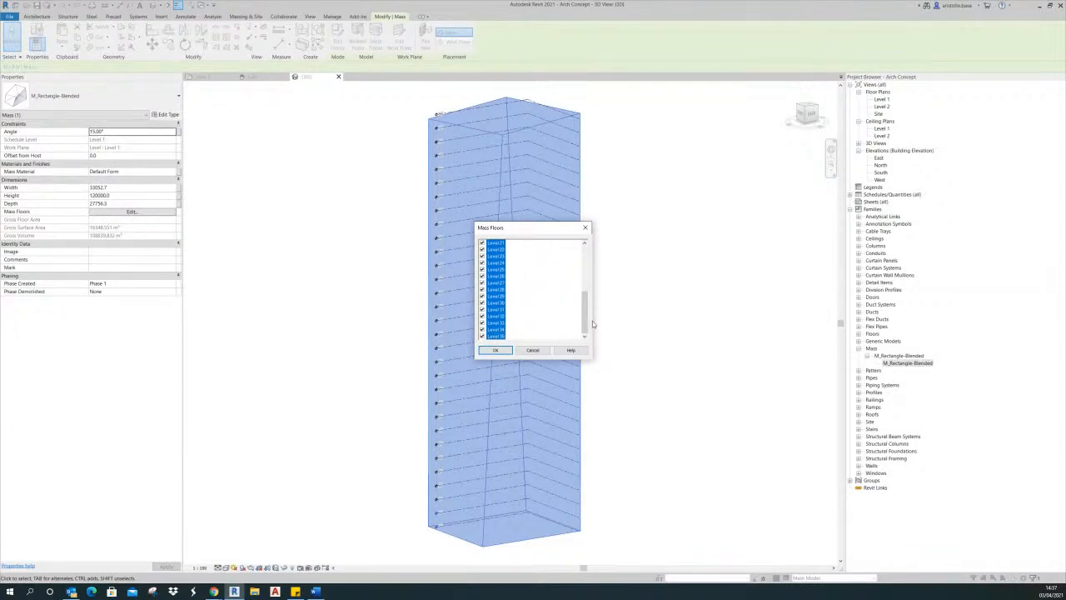
pyautogui.moveTo(586, 321); pyautogui.dragTo(577, 257)
pyautogui.click(495, 269)
pyautogui.click(481, 250)
pyautogui.click(482, 256)
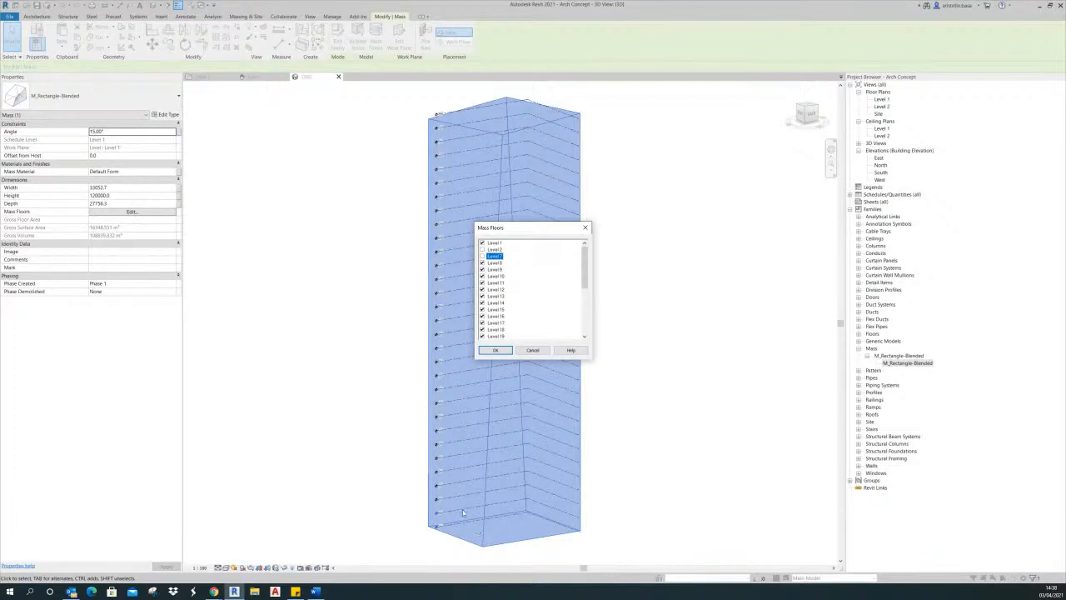
pyautogui.click(497, 351)
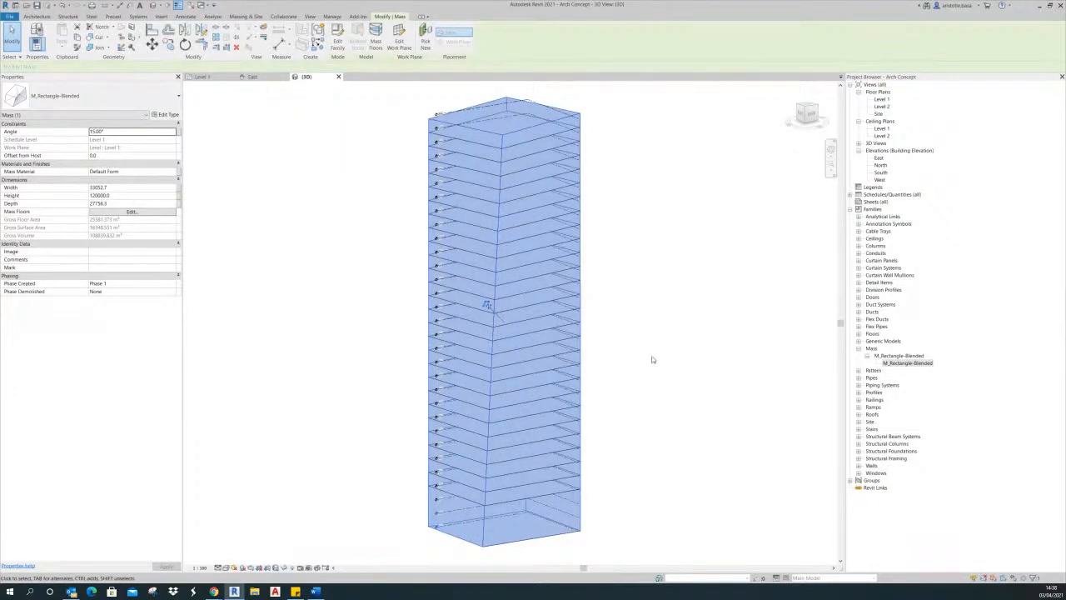
pyautogui.click(649, 383)
pyautogui.keyDown('shift'); pyautogui.moveTo(698, 443); pyautogui.dragTo(656, 479, button='middle'); pyautogui.keyUp('shift')
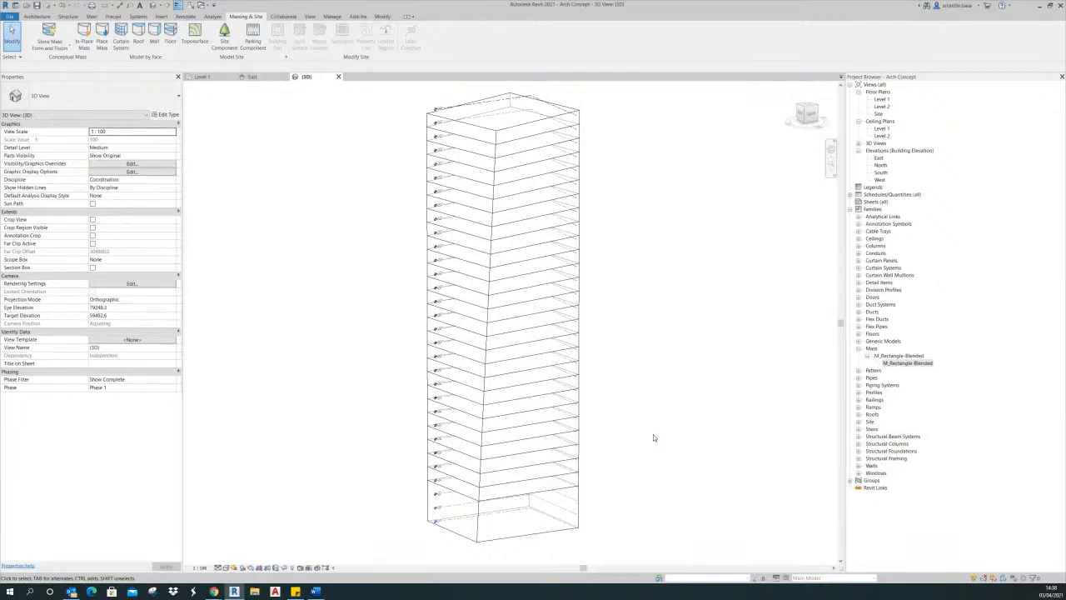
pyautogui.moveTo(636, 340); pyautogui.dragTo(673, 374, button='middle')
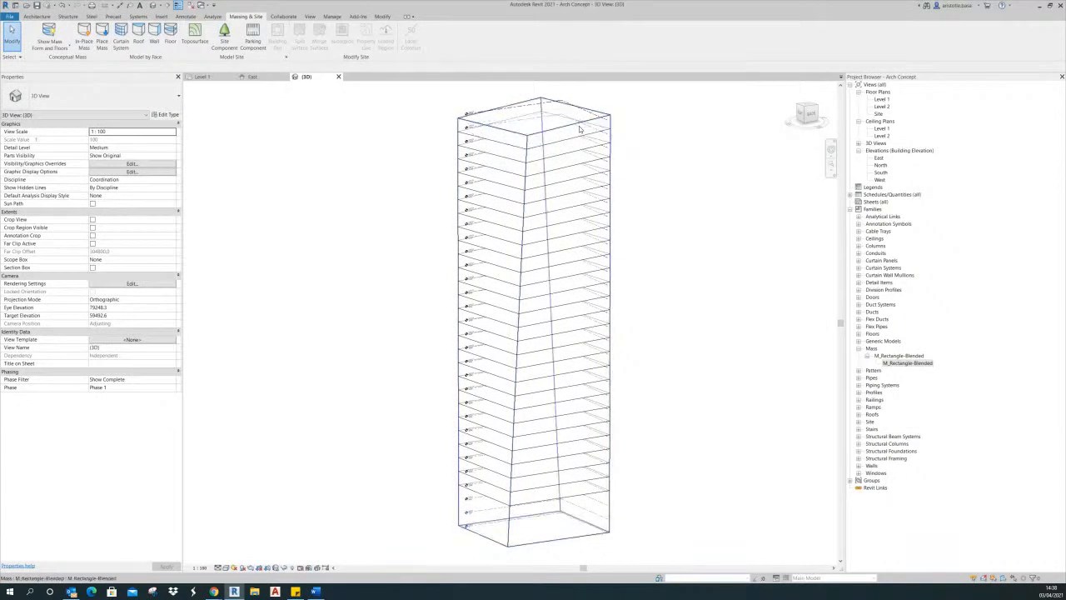
pyautogui.click(570, 141)
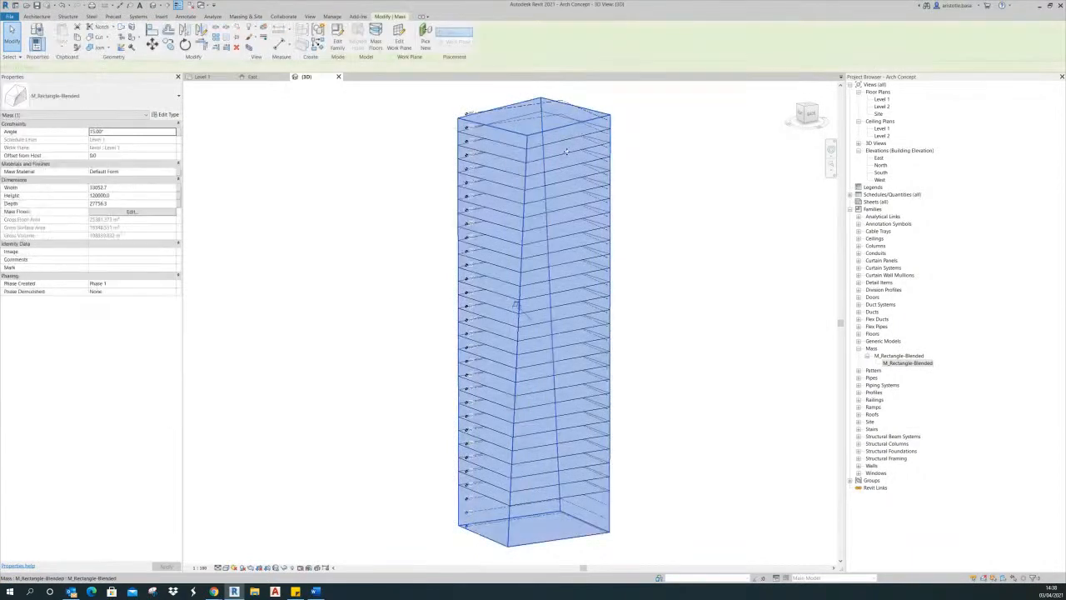
pyautogui.click(416, 116)
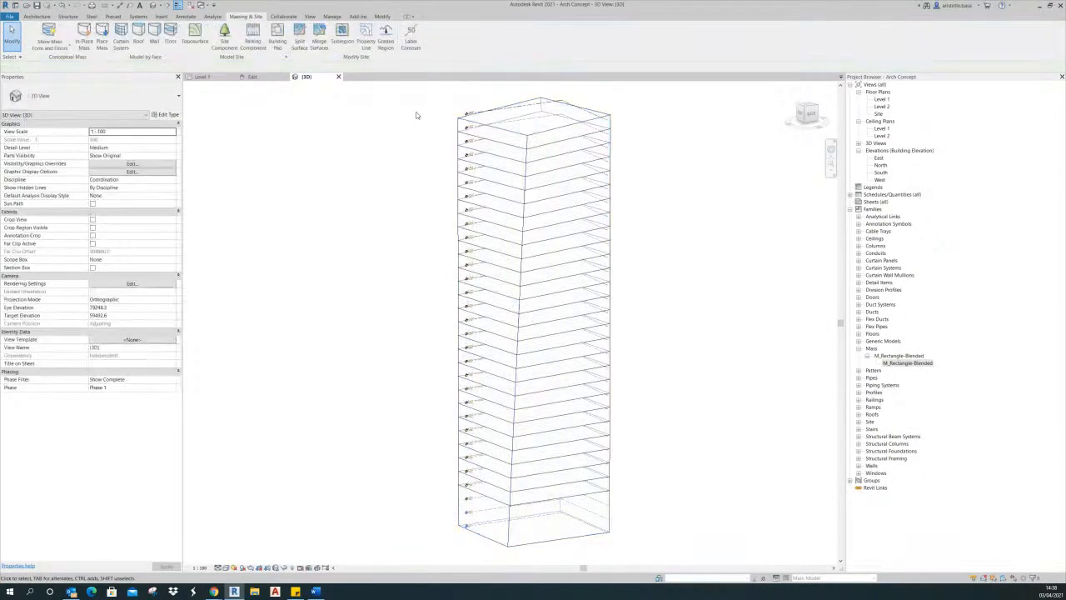
# - Create Generic 150mm floors by face on all the mass floors of the tower
pyautogui.click(172, 42)
pyautogui.click(166, 105)
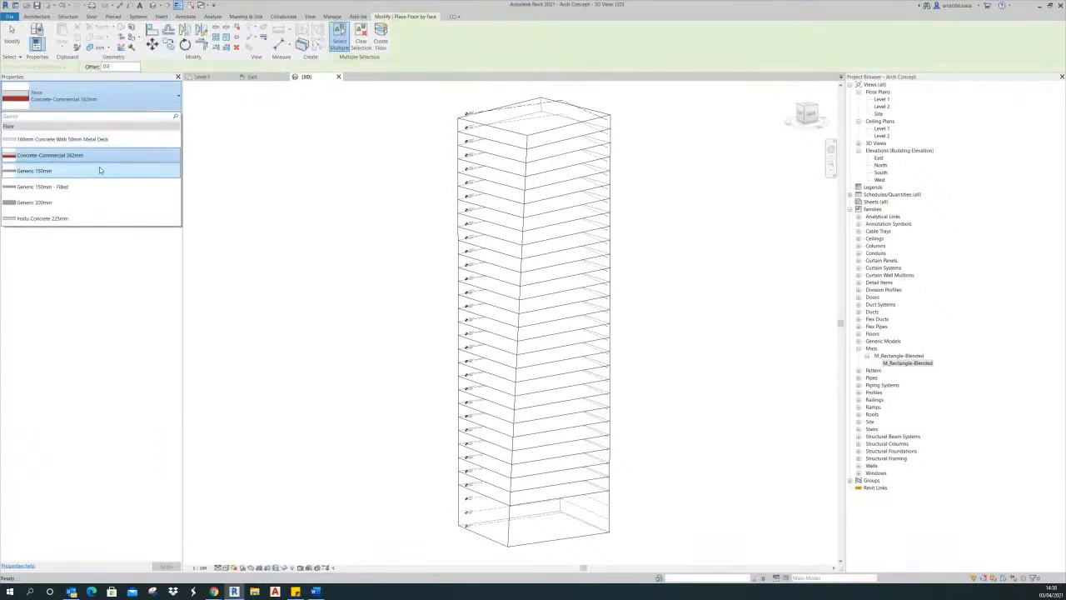
pyautogui.click(38, 170)
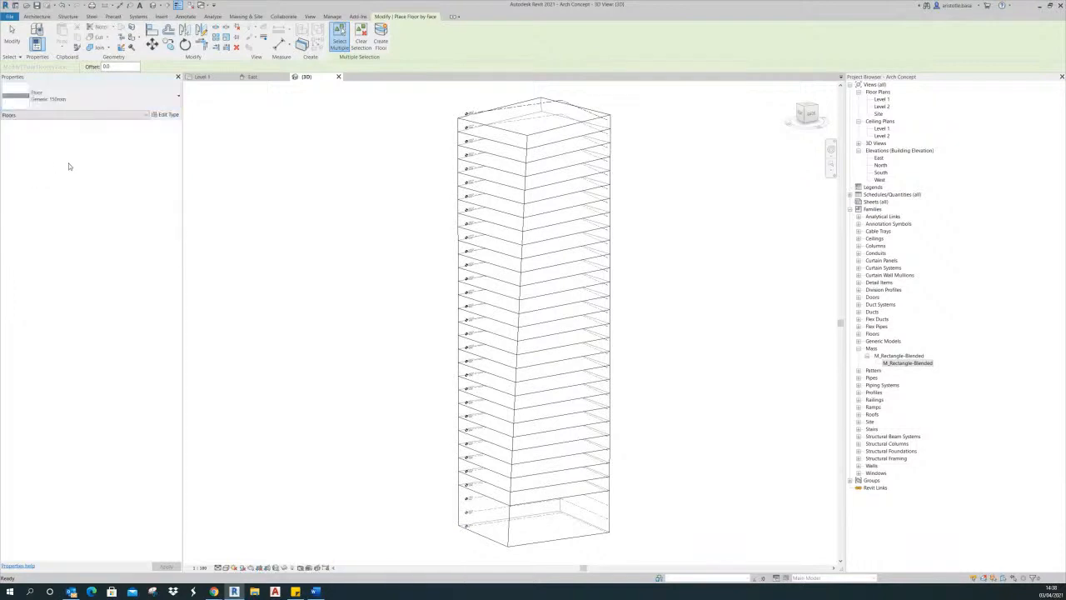
pyautogui.moveTo(648, 101); pyautogui.dragTo(431, 556)
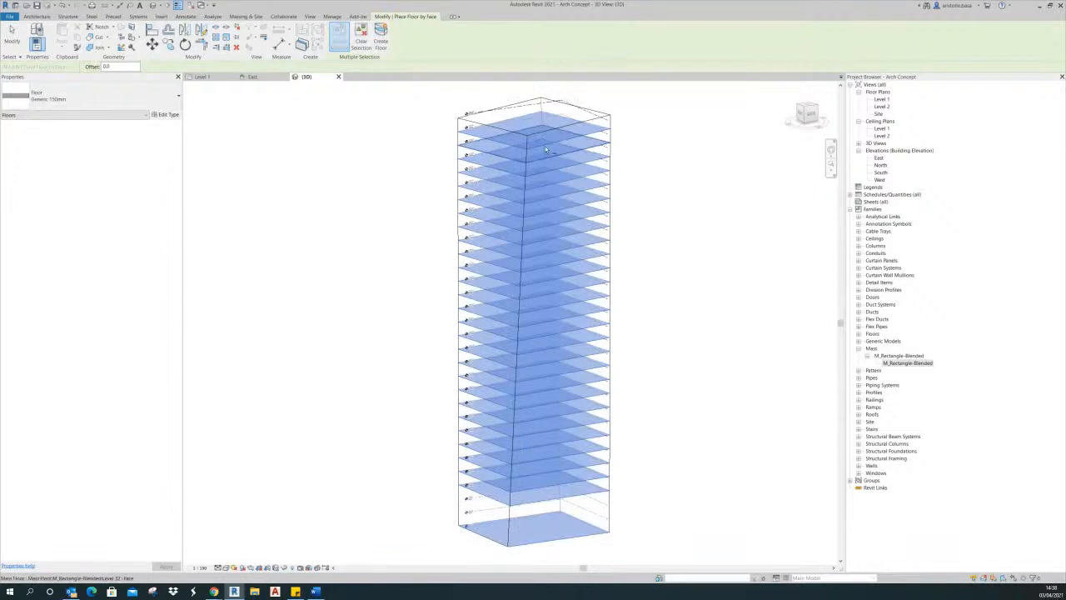
pyautogui.click(380, 46)
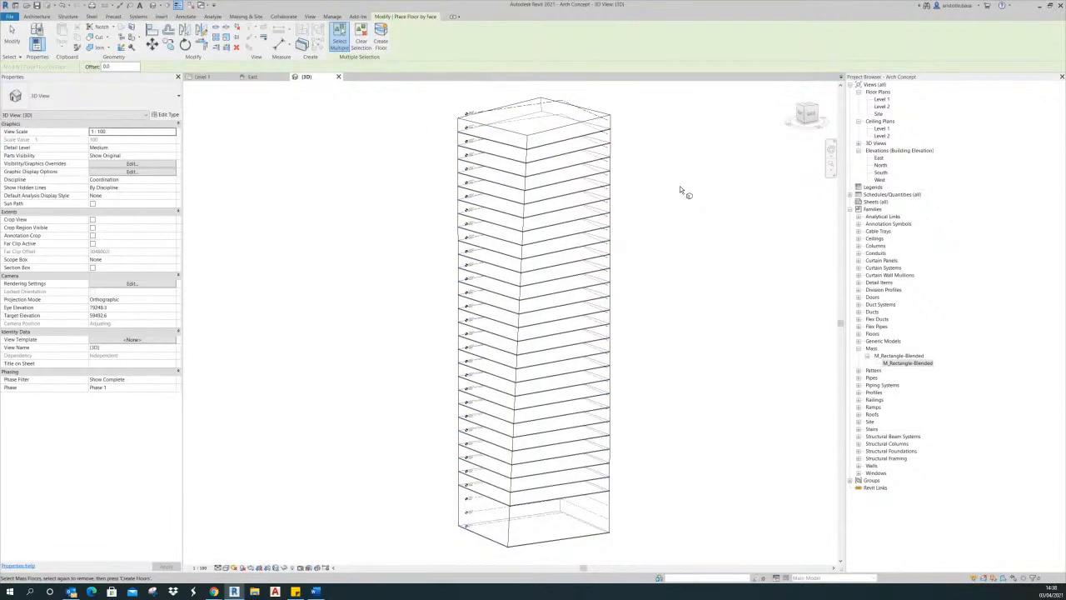
pyautogui.scroll(5, 574, 153)
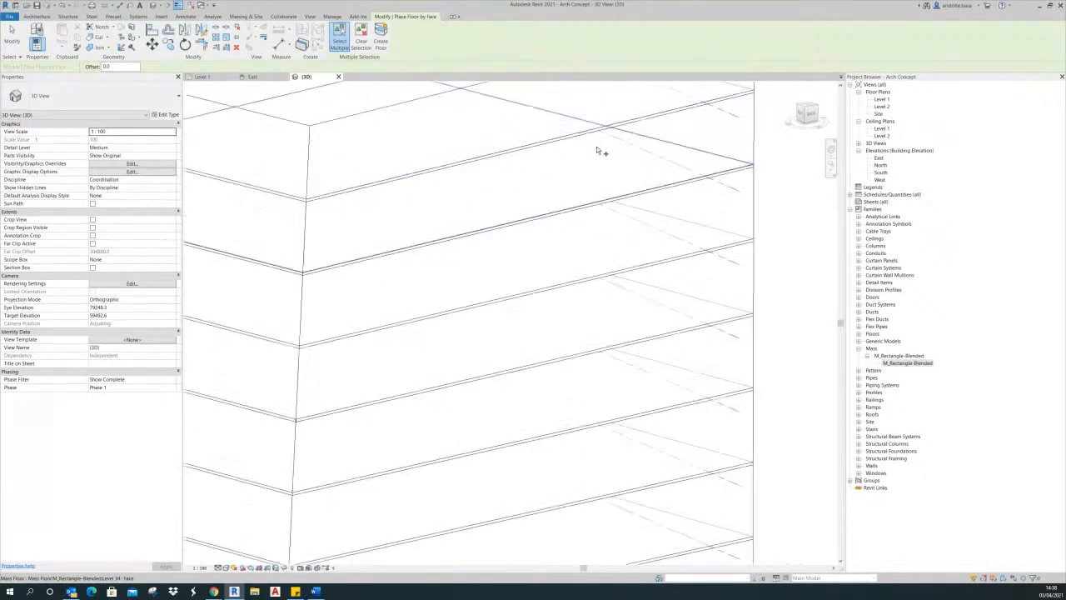
pyautogui.scroll(-5, 614, 185)
# - Set the 3D view to Fine detail level and Shaded visual style, and end the floor placement
pyautogui.click(218, 567)
pyautogui.click(226, 567)
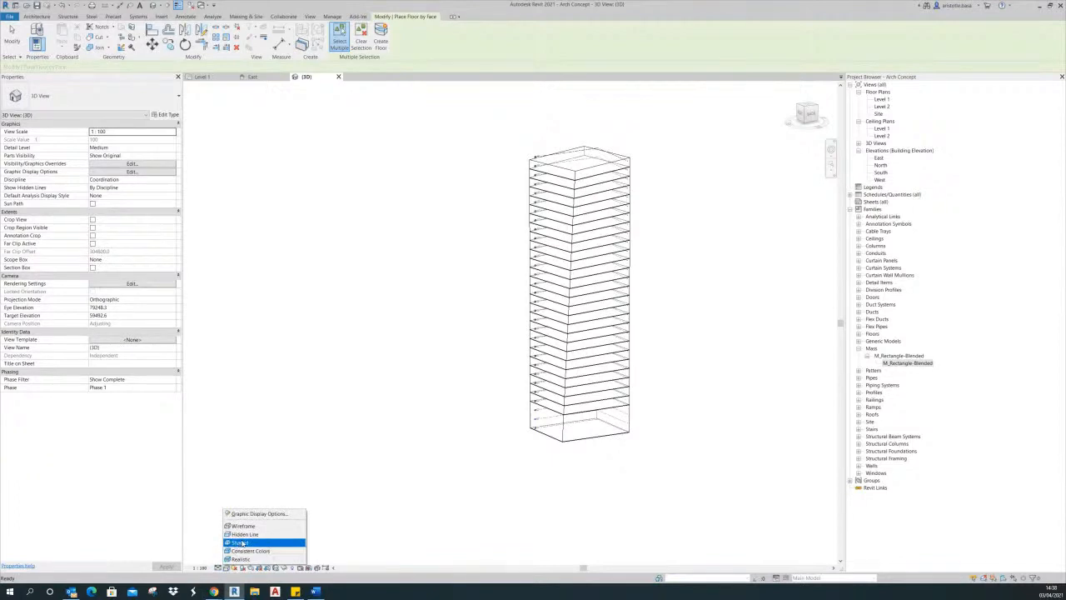
pyautogui.click(243, 542)
pyautogui.scroll(5, 627, 167)
pyautogui.scroll(8, 621, 208)
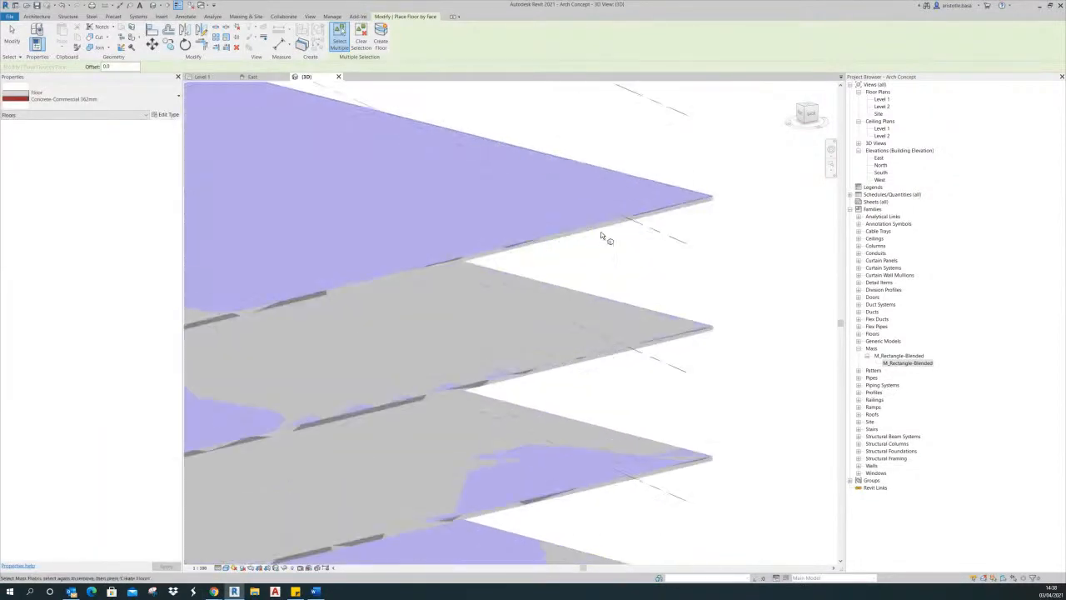
pyautogui.scroll(-10, 667, 233)
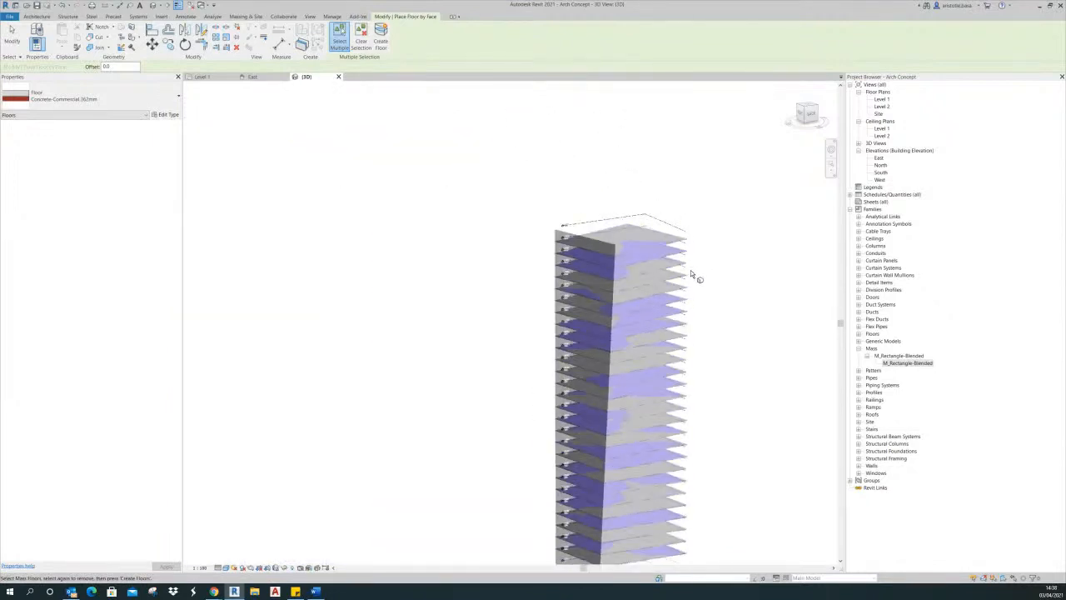
pyautogui.press('Escape')
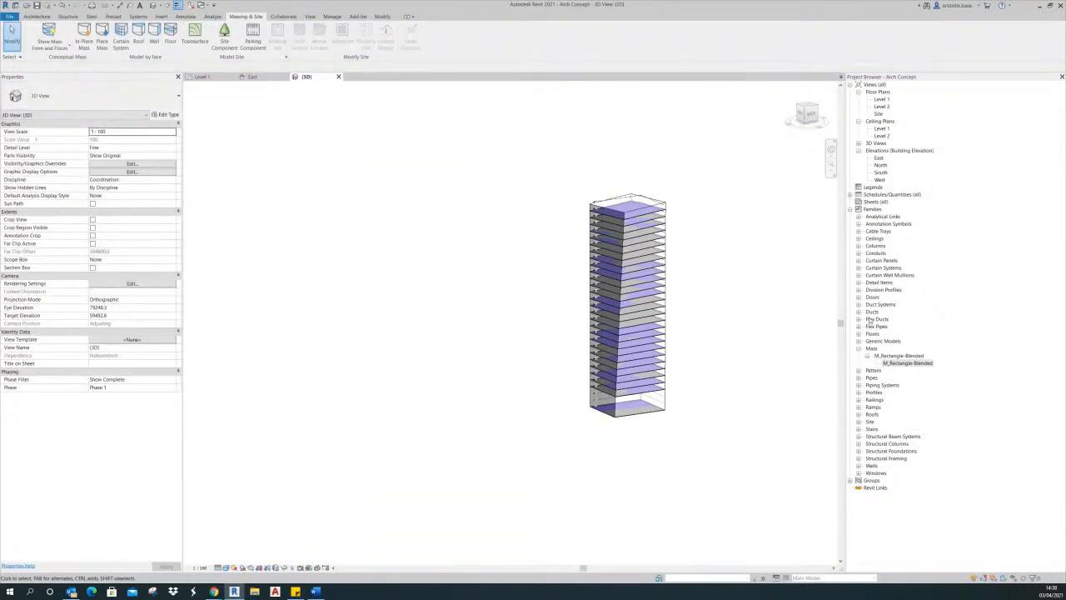
# - Open the North, West and South elevations and tile all the open views
pyautogui.doubleClick(880, 165)
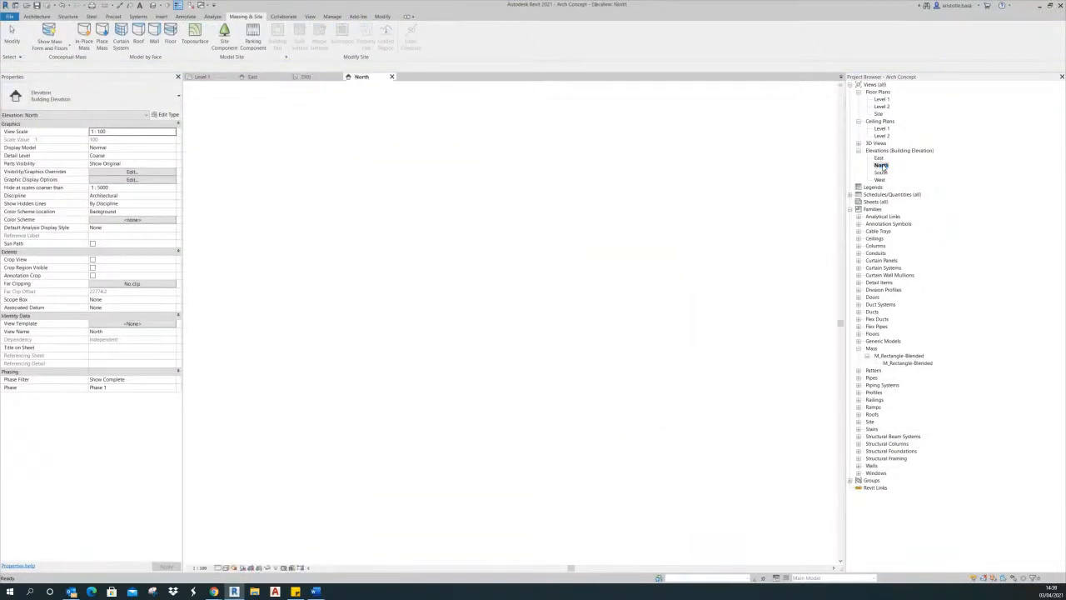
pyautogui.moveTo(743, 279); pyautogui.dragTo(678, 286, button='middle')
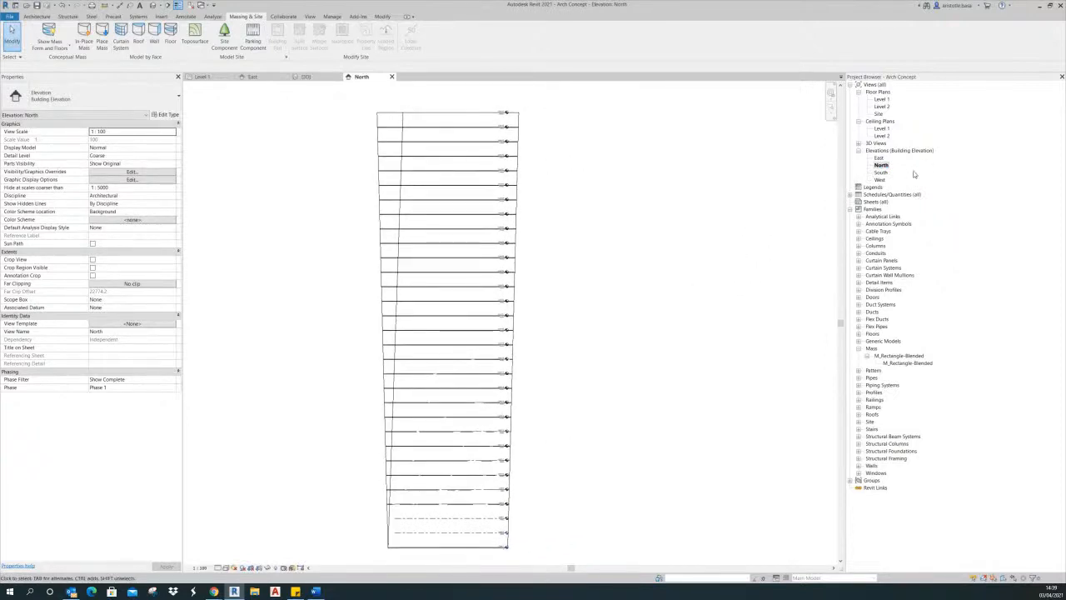
pyautogui.click(881, 172)
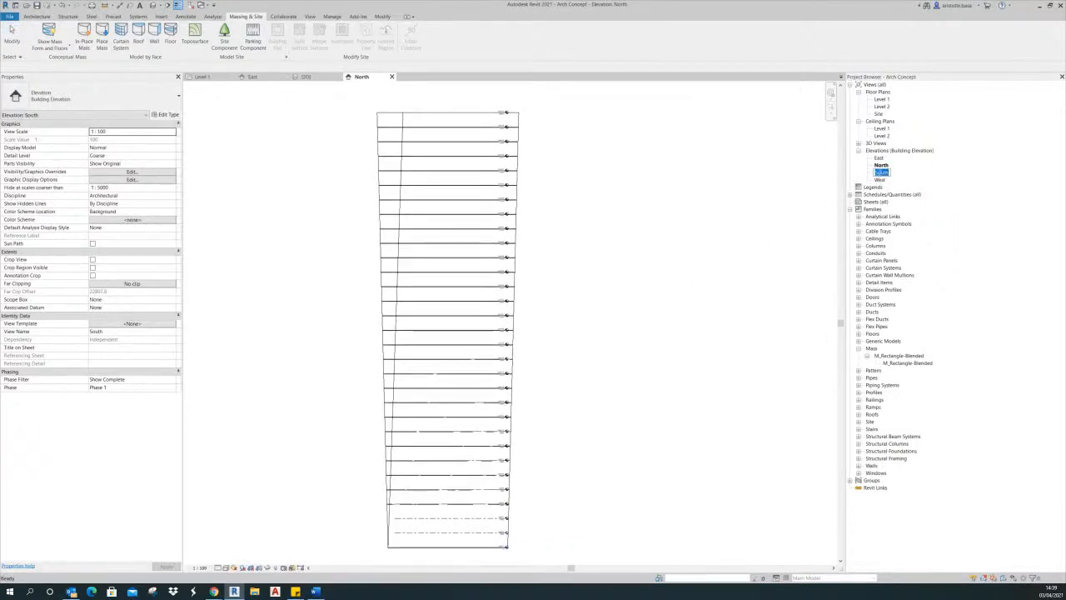
pyautogui.doubleClick(879, 180)
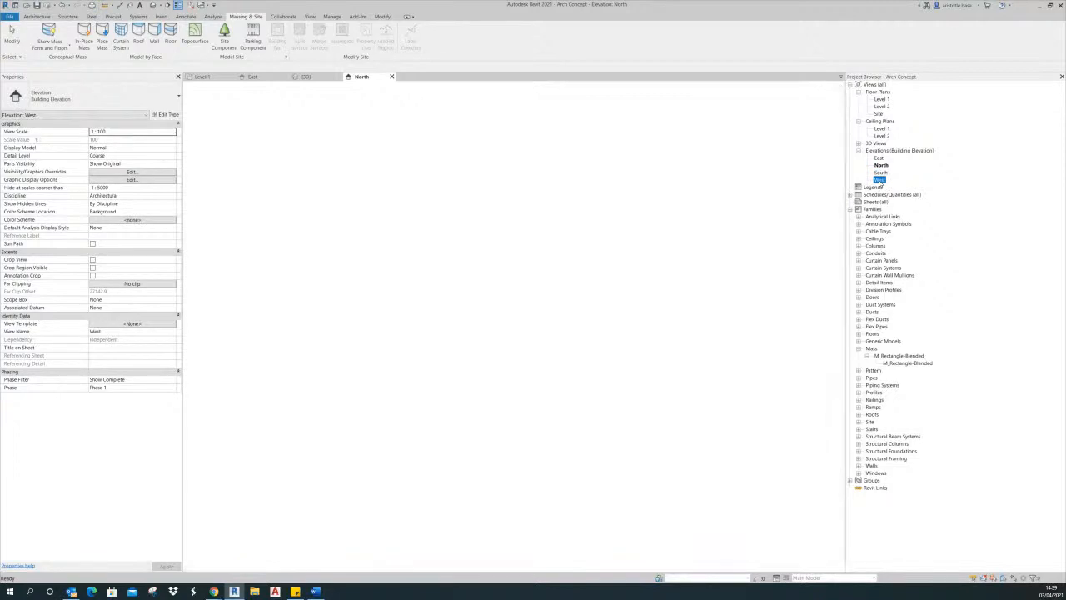
pyautogui.doubleClick(880, 173)
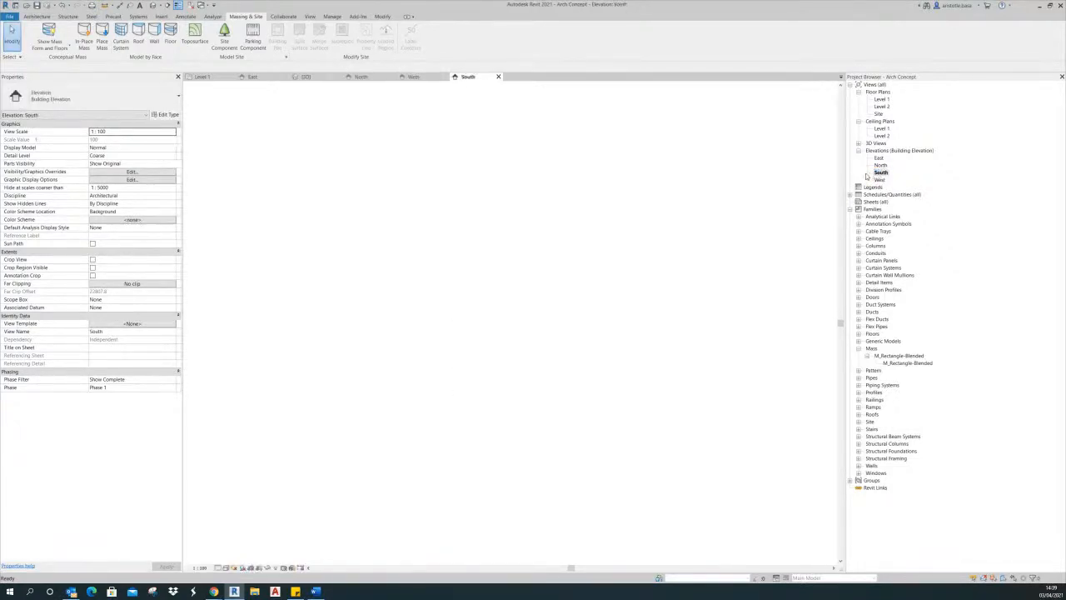
pyautogui.click(309, 16)
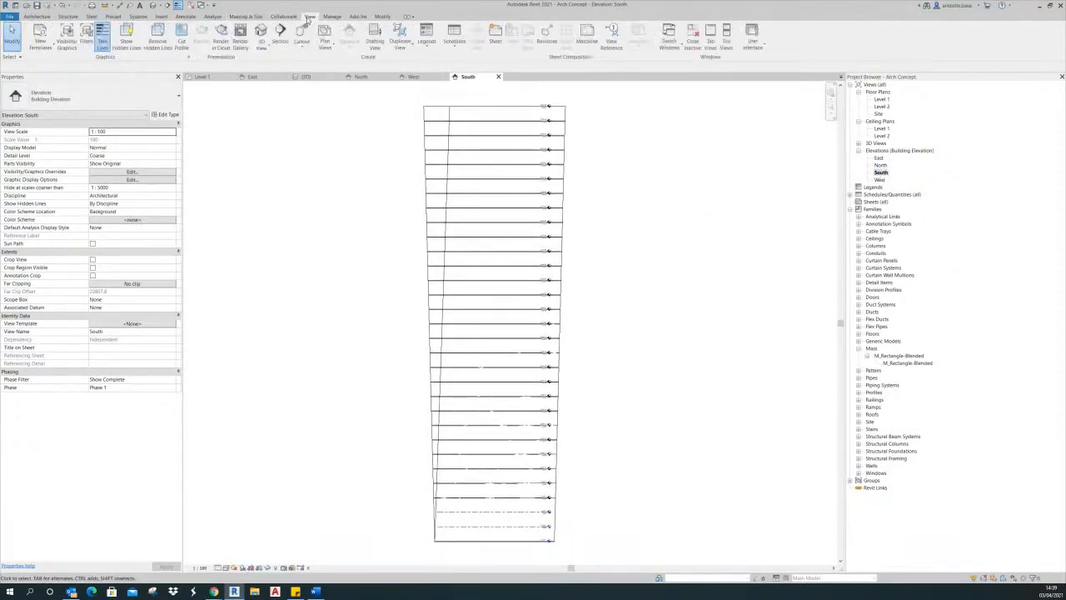
pyautogui.click(726, 41)
# - Frame the whole tower in the tiled North elevation
pyautogui.click(521, 234)
pyautogui.moveTo(528, 233); pyautogui.dragTo(464, 146, button='middle')
pyautogui.scroll(-2, 452, 188)
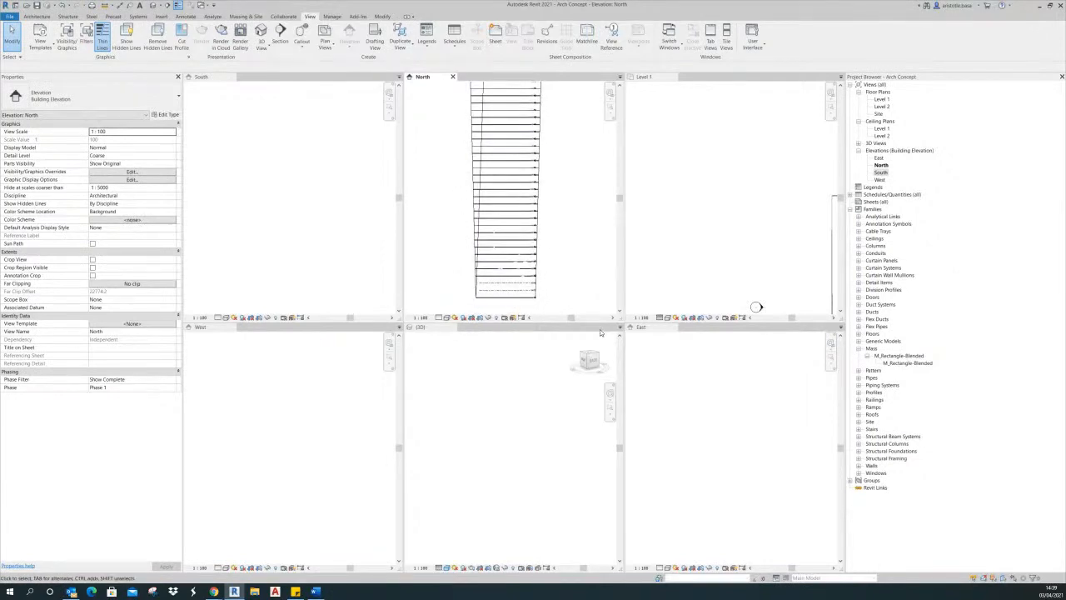
pyautogui.click(234, 329)
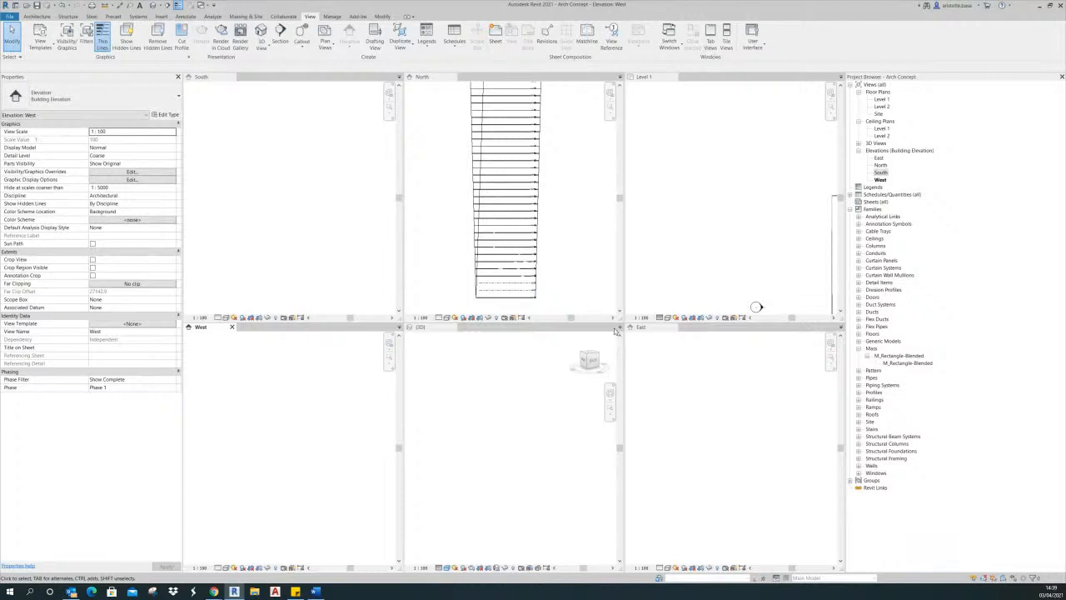
pyautogui.click(561, 182)
pyautogui.scroll(-1, 576, 204)
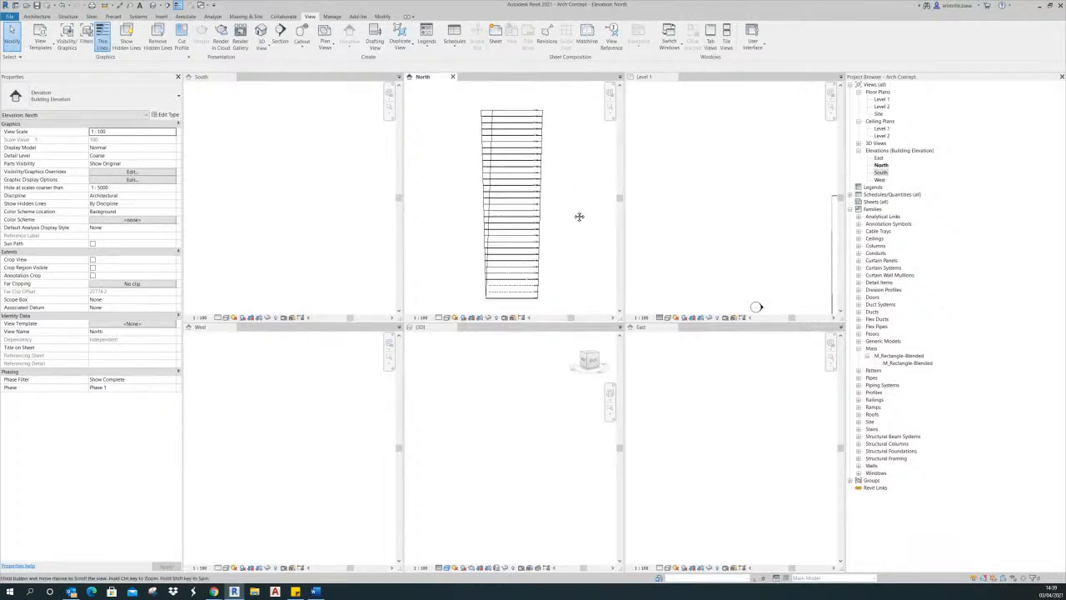
pyautogui.click(339, 114)
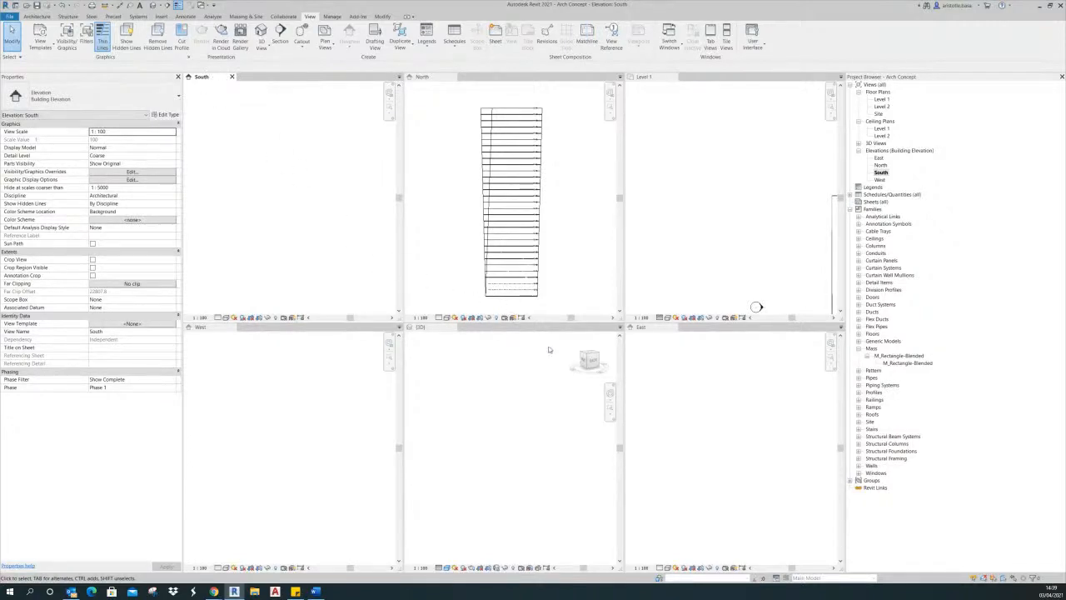
pyautogui.click(618, 328)
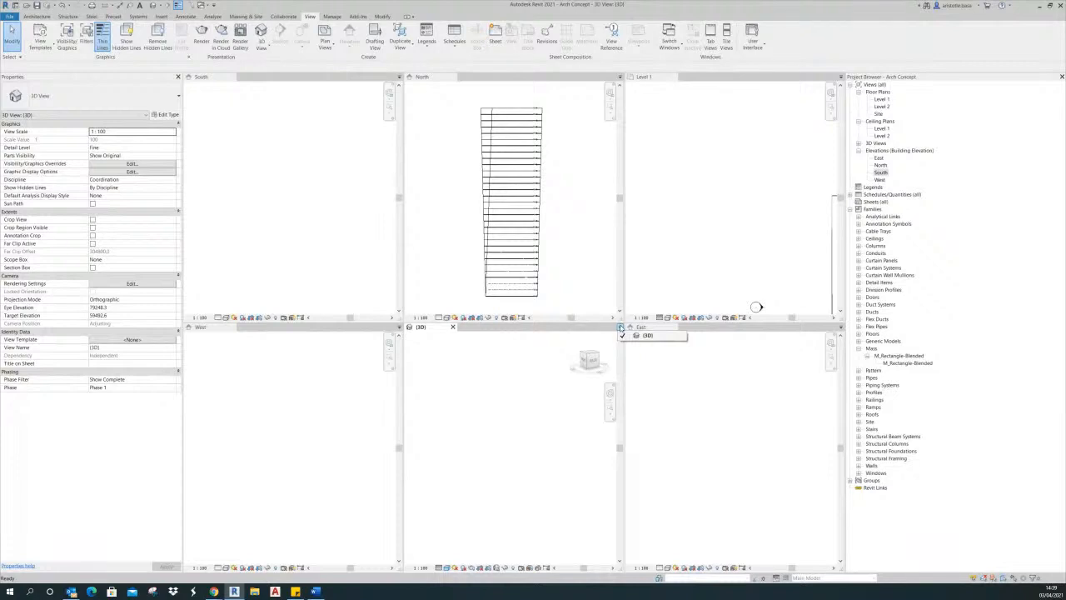
# - Frame the mass footprint in the Level 1 plan and the tower in the East elevation
pyautogui.click(703, 192)
pyautogui.scroll(-5, 727, 208)
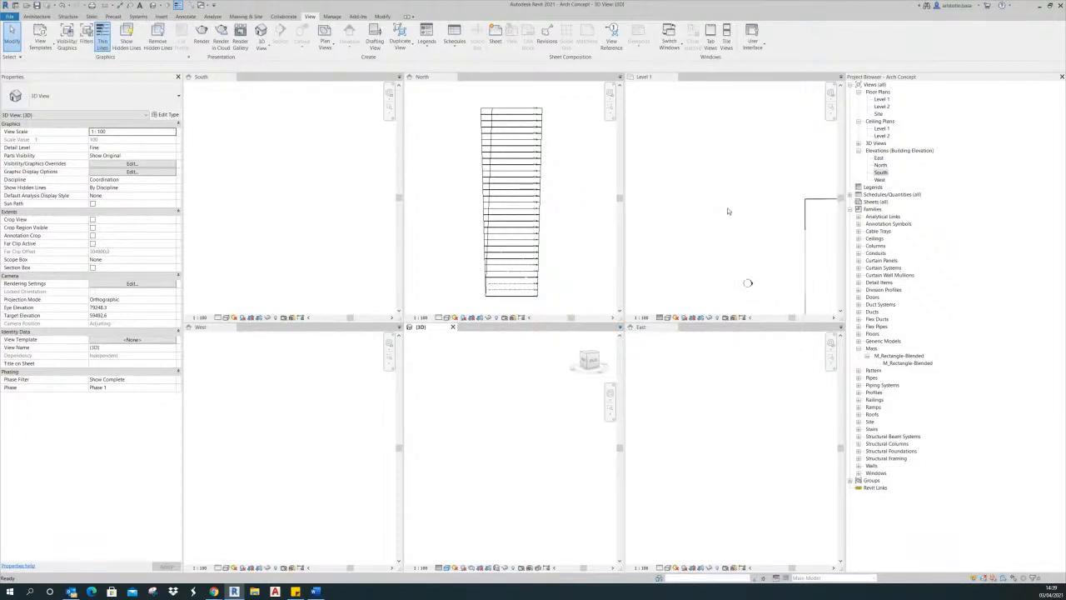
pyautogui.click(689, 181)
pyautogui.moveTo(740, 267); pyautogui.dragTo(678, 195, button='middle')
pyautogui.scroll(2, 680, 190)
pyautogui.click(735, 377)
pyautogui.scroll(-5, 743, 405)
pyautogui.scroll(2, 749, 419)
pyautogui.moveTo(748, 419); pyautogui.dragTo(660, 430, button='middle')
pyautogui.scroll(1, 680, 426)
pyautogui.scroll(3, 680, 427)
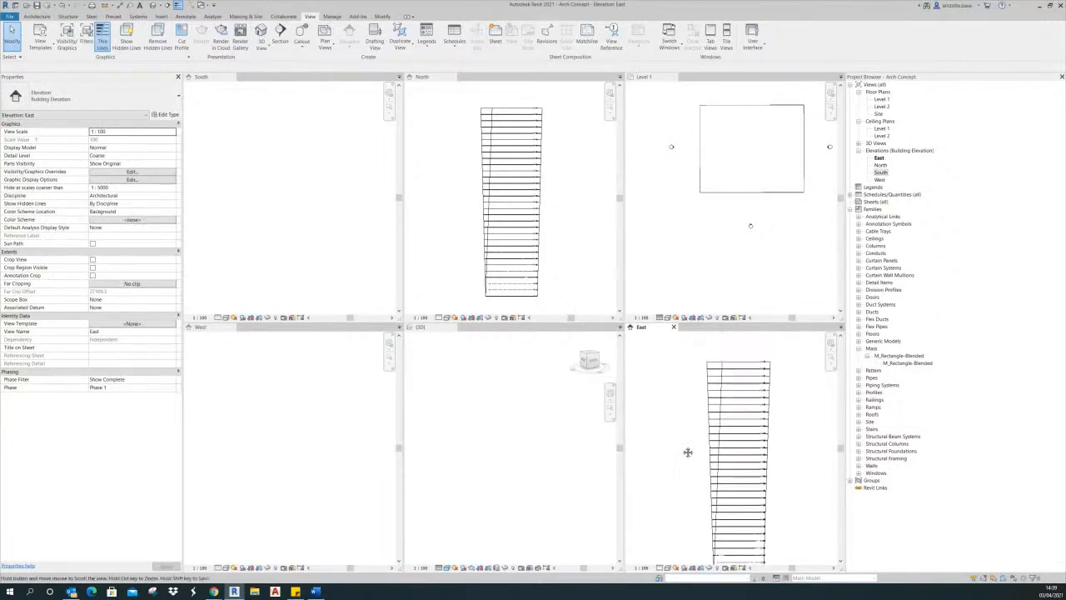
# - Frame the whole tower in the tiled 3D view and in the West elevation
pyautogui.click(531, 435)
pyautogui.scroll(-4, 539, 426)
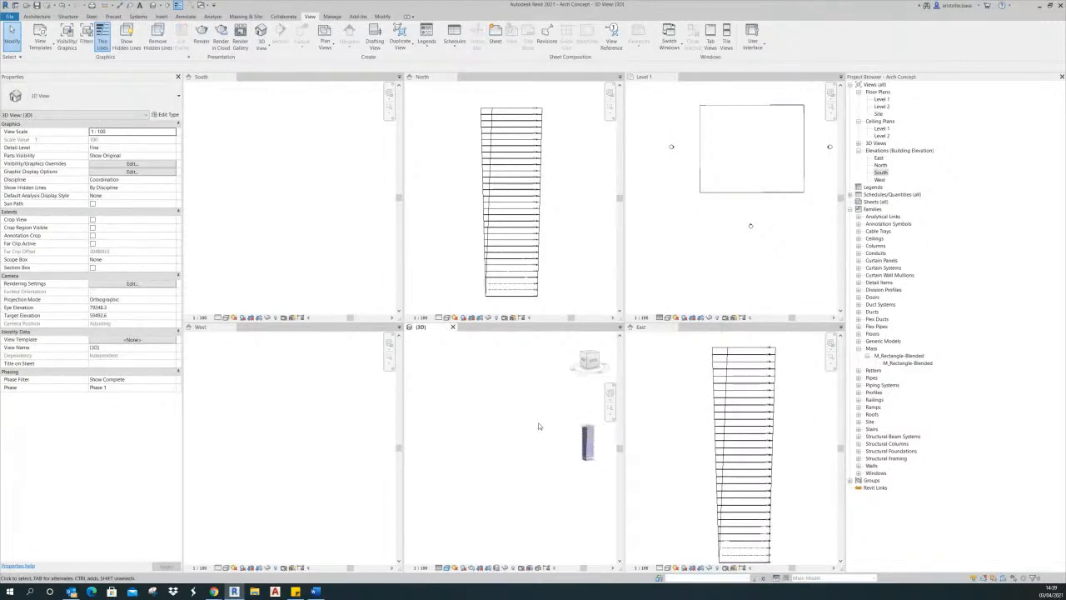
pyautogui.scroll(3, 557, 431)
pyautogui.moveTo(562, 444); pyautogui.dragTo(448, 431, button='middle')
pyautogui.scroll(4, 488, 434)
pyautogui.click(319, 413)
pyautogui.scroll(-3, 319, 412)
pyautogui.scroll(5, 291, 390)
pyautogui.moveTo(311, 409); pyautogui.dragTo(280, 378, button='middle')
pyautogui.scroll(1, 328, 350)
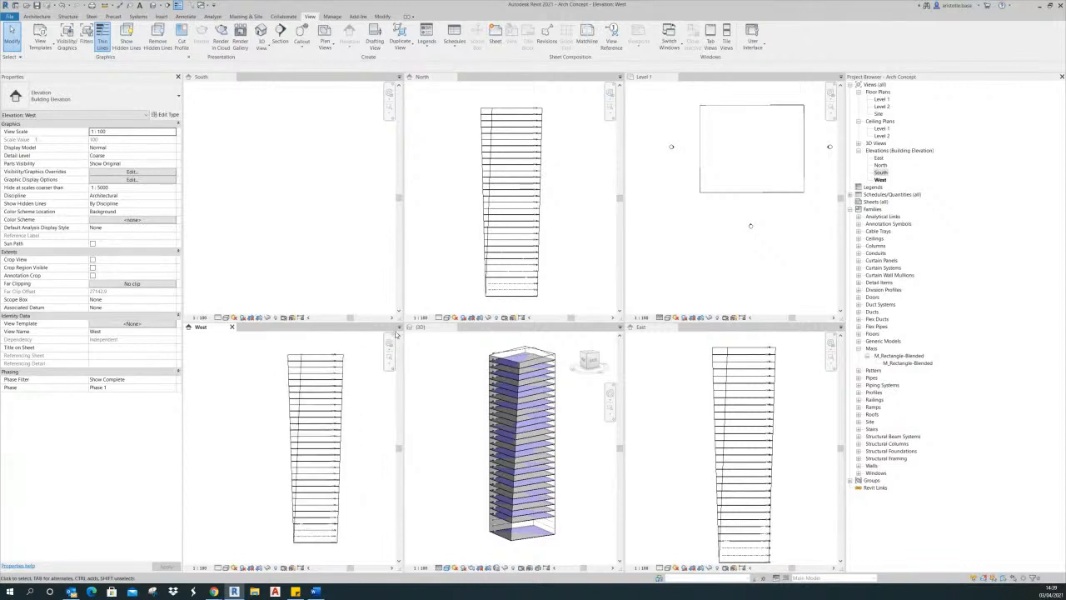
# - Close the West and South elevations and recentre the tower in the enlarged 3D view
pyautogui.click(232, 327)
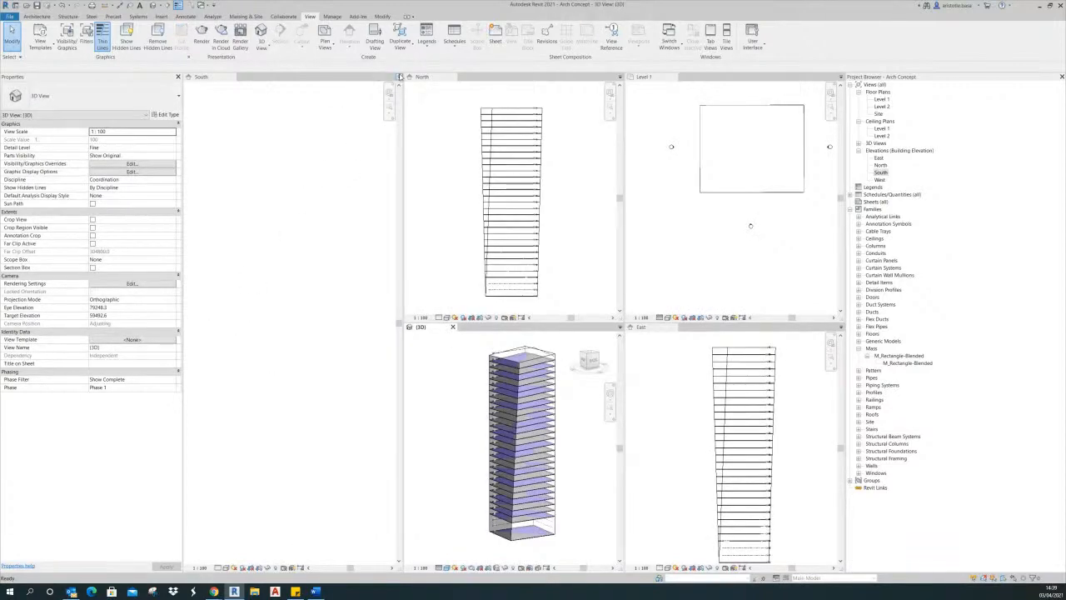
pyautogui.click(232, 78)
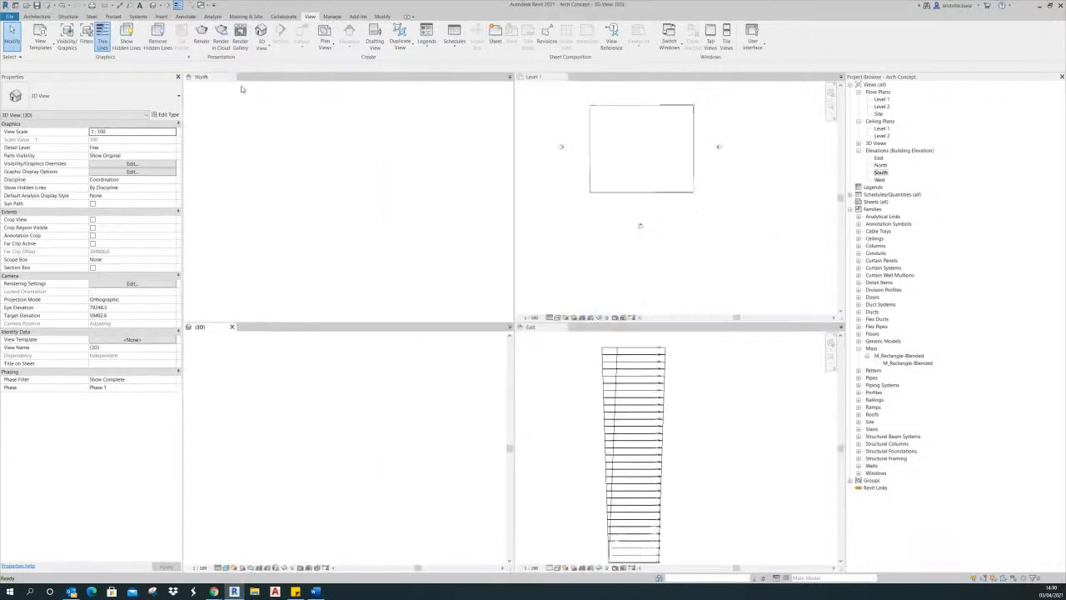
pyautogui.click(442, 259)
pyautogui.click(452, 410)
pyautogui.moveTo(406, 434); pyautogui.dragTo(438, 445, button='middle')
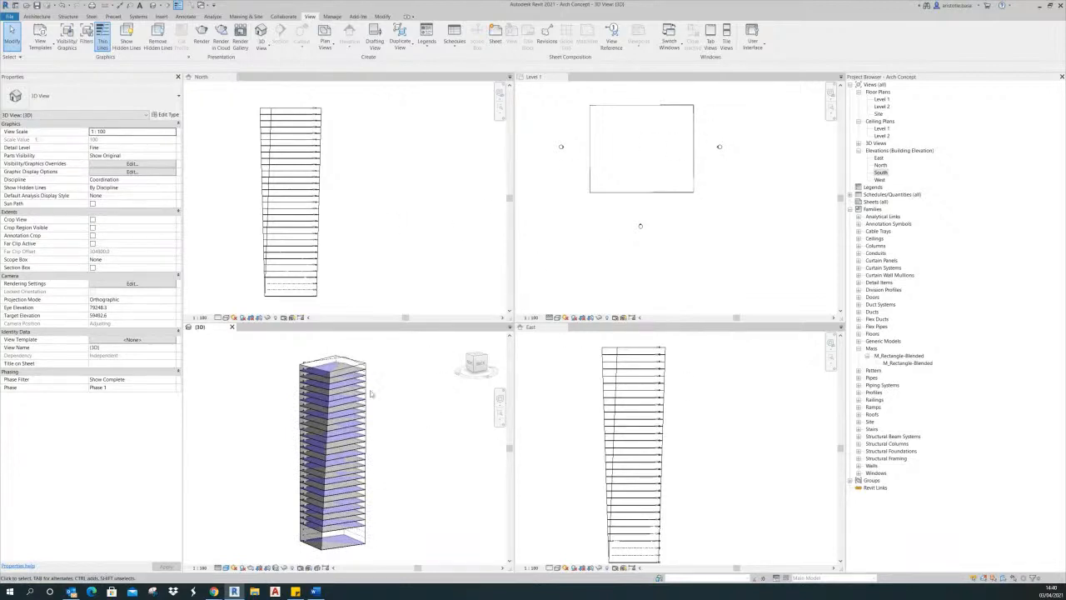
pyautogui.scroll(4, 371, 384)
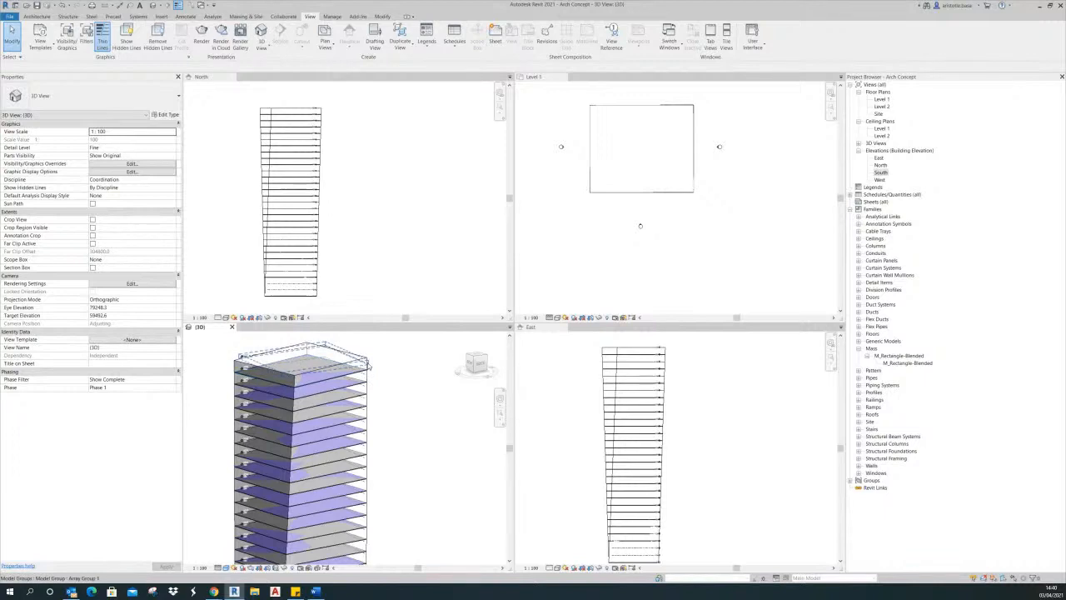
pyautogui.moveTo(396, 401)
pyautogui.keyDown('shift'); pyautogui.mouseDown(button='middle')
pyautogui.moveTo(435, 369)
pyautogui.moveTo(405, 409)
pyautogui.moveTo(400, 388)
pyautogui.mouseUp(button='middle'); pyautogui.keyUp('shift')
pyautogui.scroll(-4, 402, 411)
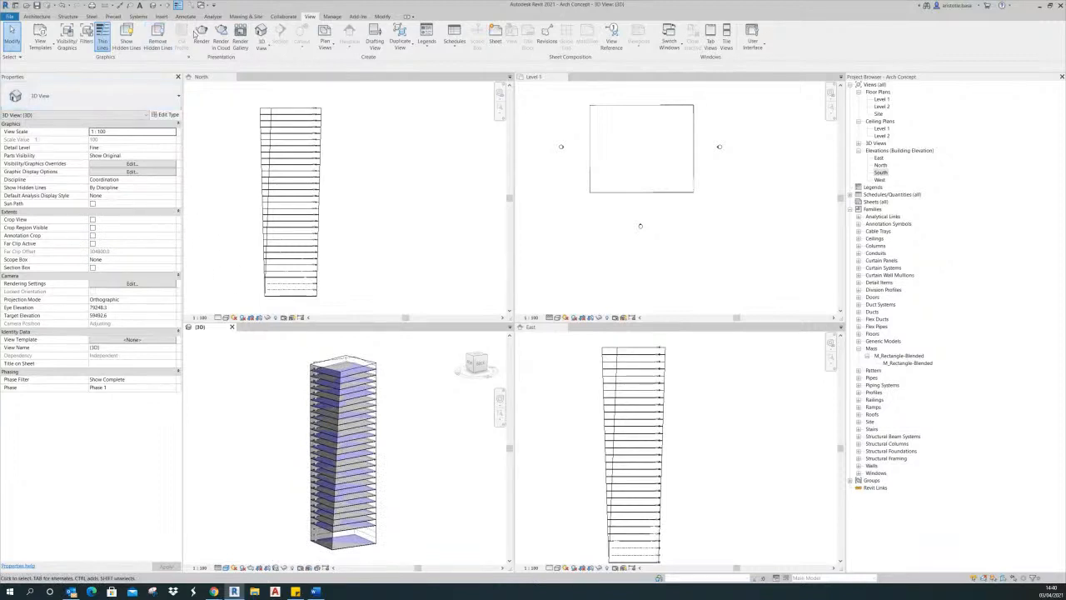
# - Try to place a Storefront curtain wall by face on a side face of the tower mass
pyautogui.click(246, 16)
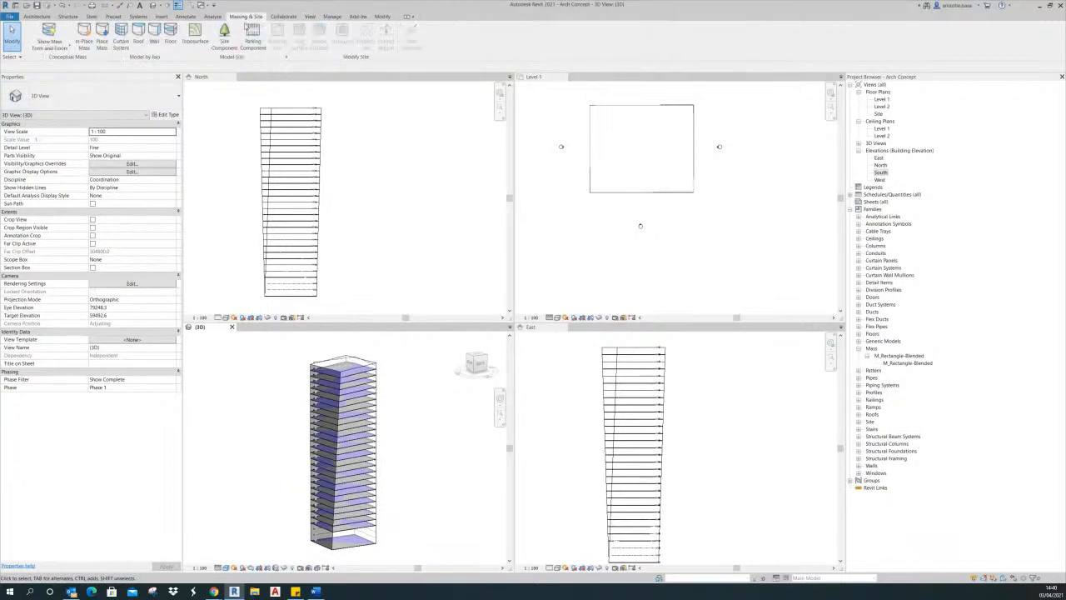
pyautogui.click(154, 44)
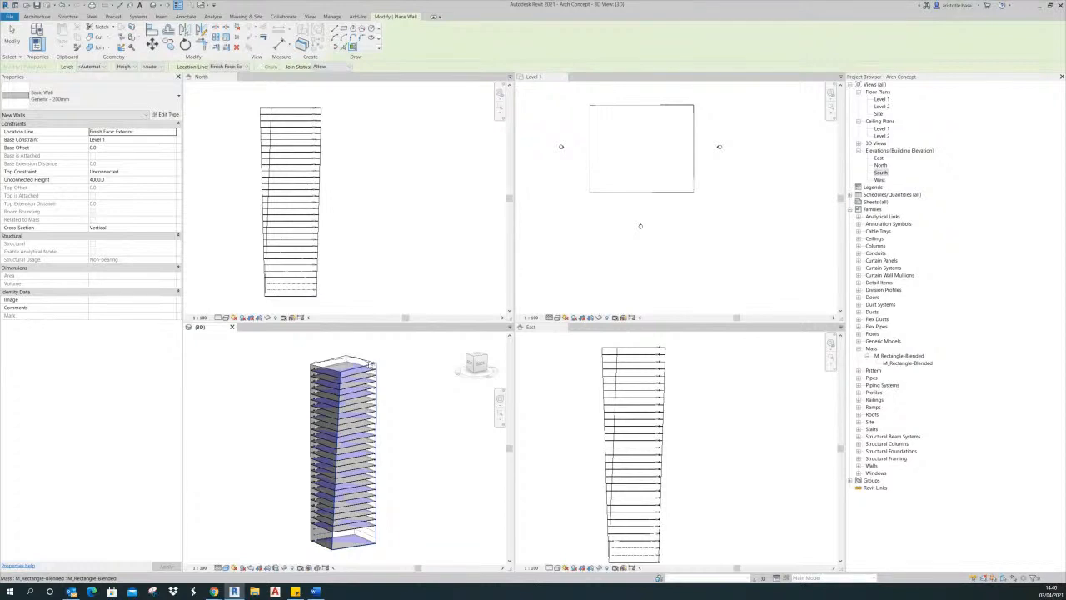
pyautogui.scroll(5, 377, 412)
pyautogui.scroll(-3, 399, 393)
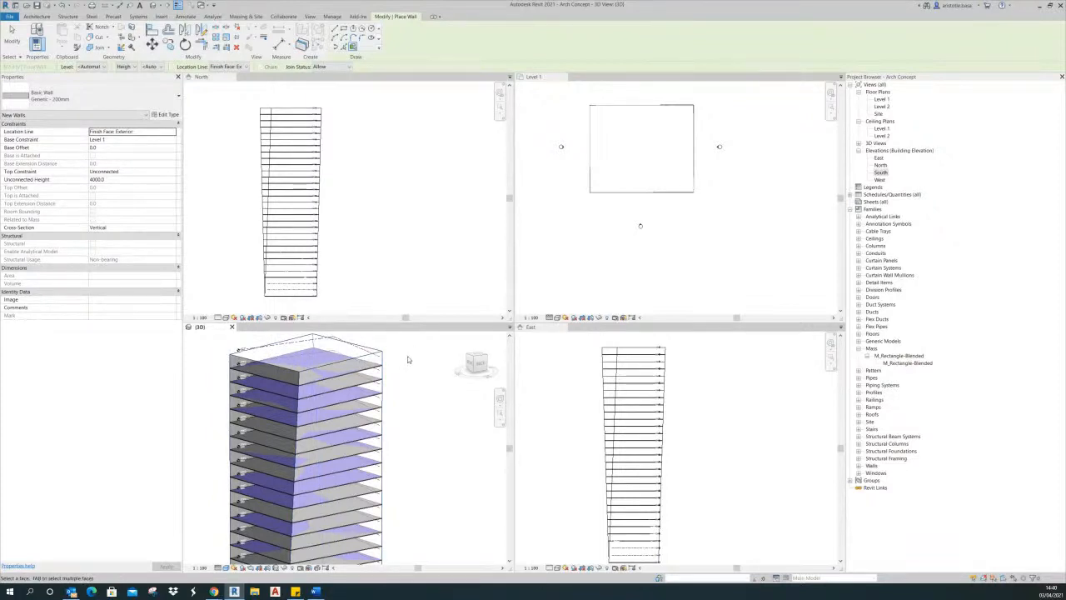
pyautogui.click(171, 98)
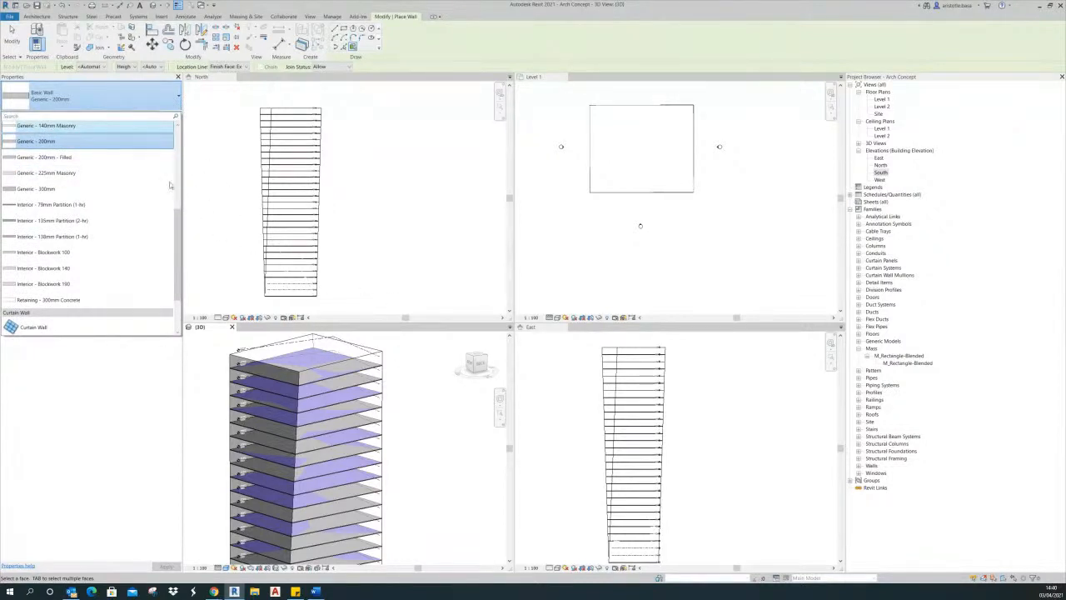
pyautogui.moveTo(180, 237); pyautogui.dragTo(177, 273)
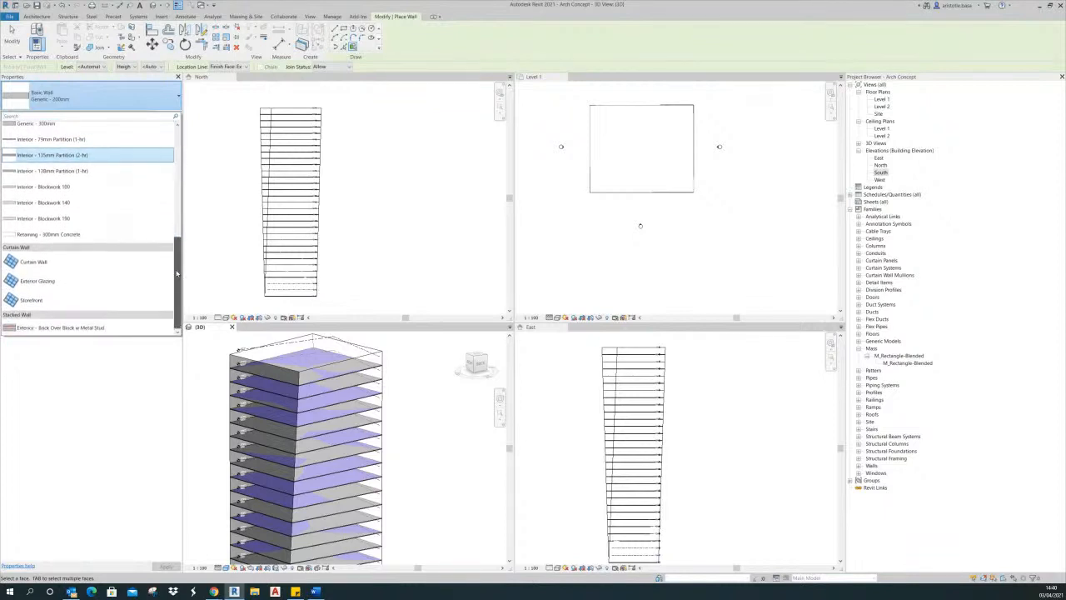
pyautogui.click(61, 301)
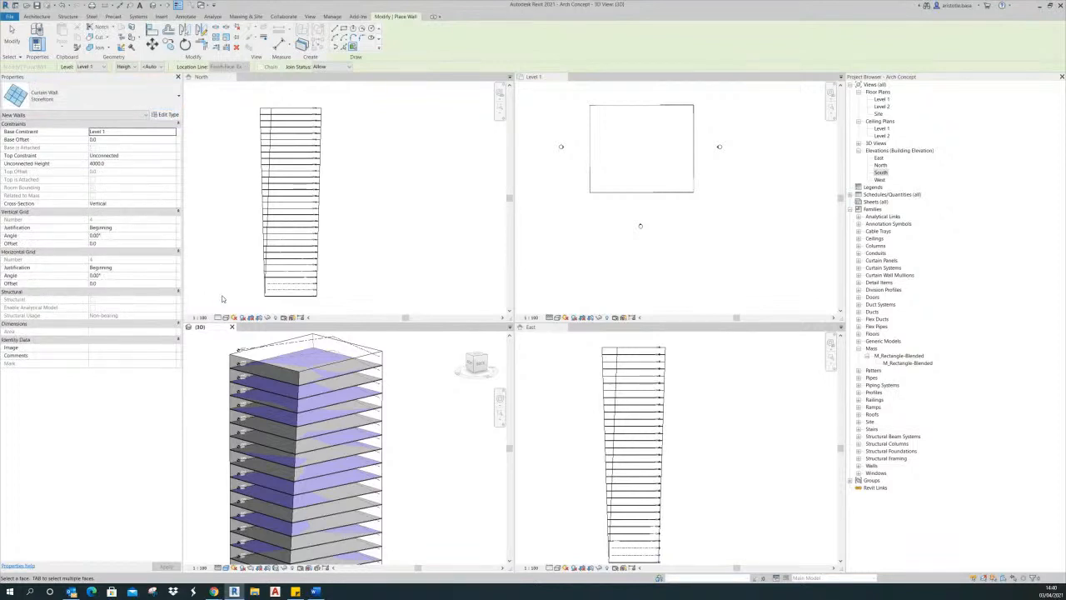
pyautogui.click(348, 360)
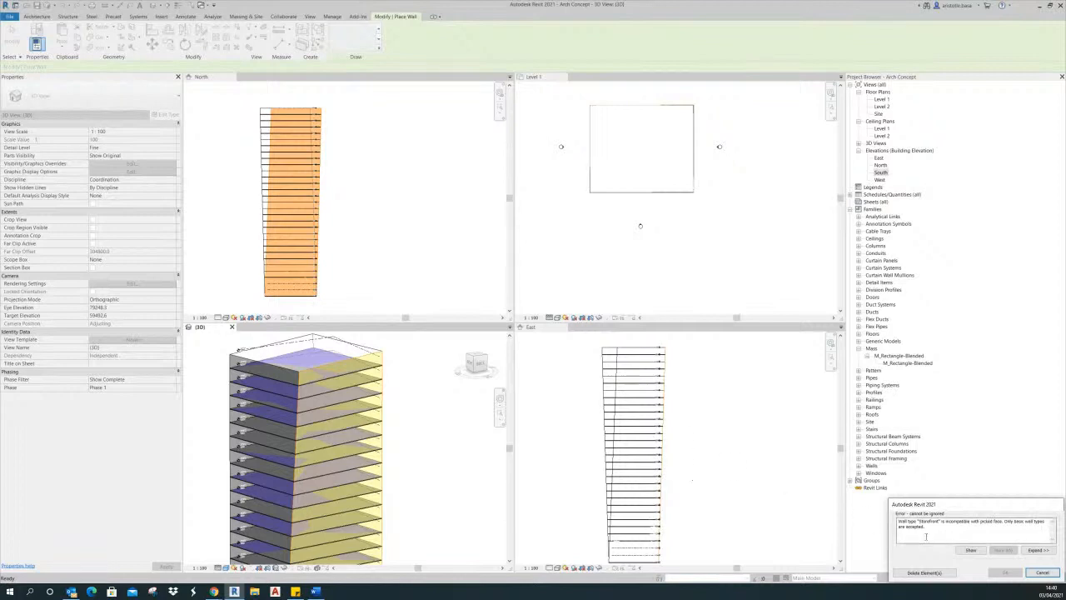
pyautogui.click(1051, 573)
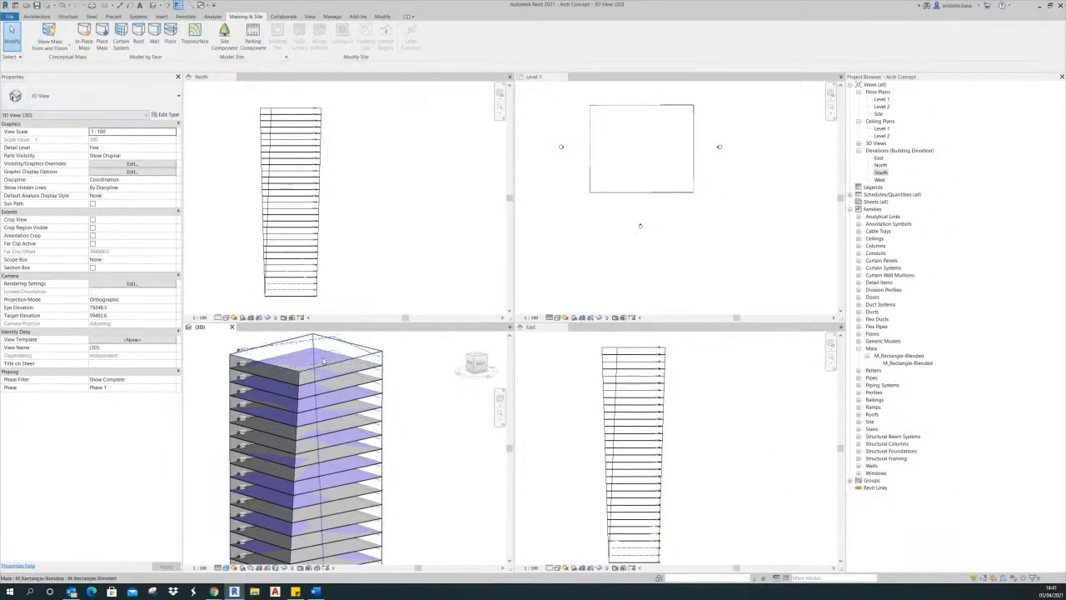
pyautogui.click(122, 40)
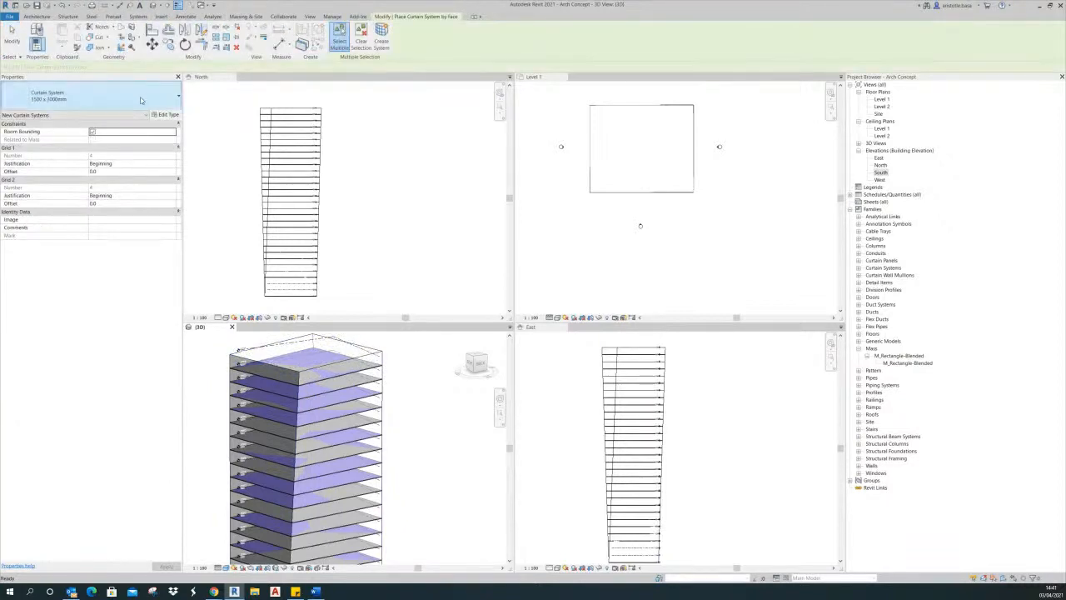
pyautogui.click(331, 367)
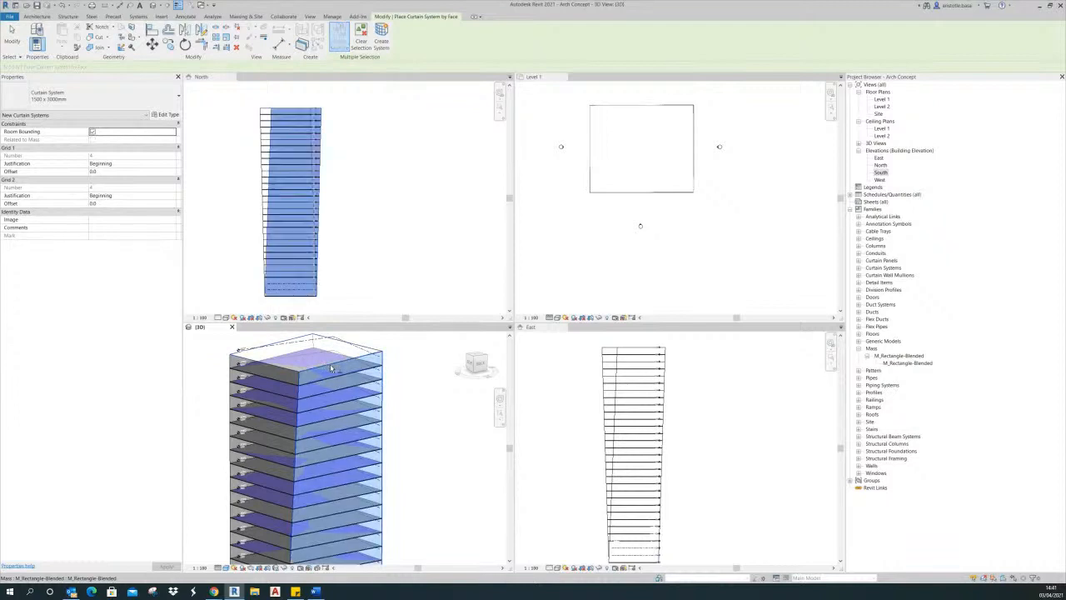
pyautogui.click(281, 371)
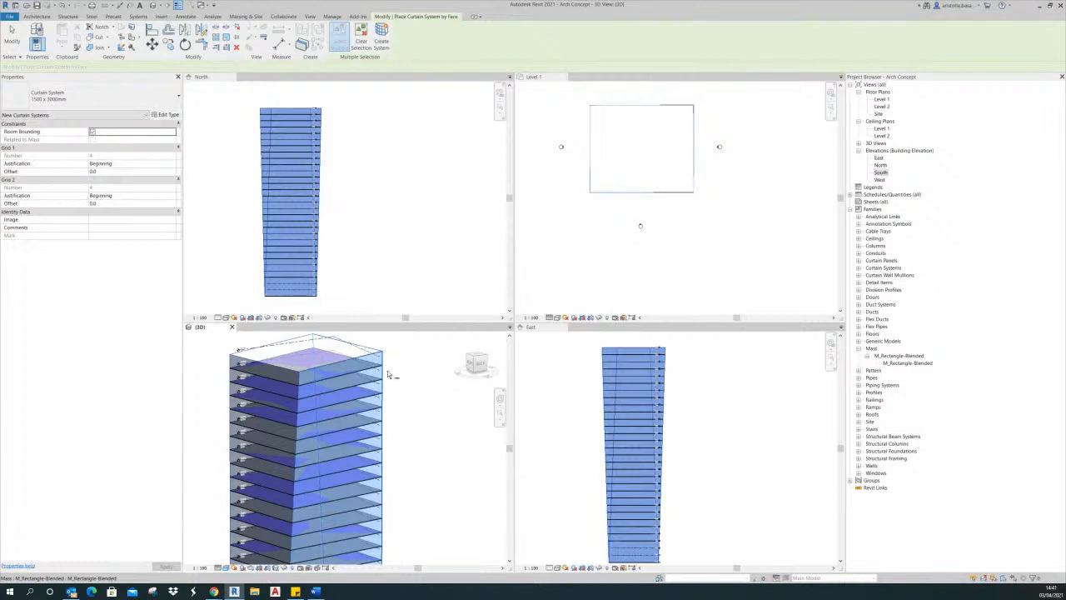
pyautogui.scroll(-3, 406, 393)
pyautogui.keyDown('shift'); pyautogui.moveTo(387, 394); pyautogui.dragTo(237, 408, button='middle'); pyautogui.keyUp('shift')
pyautogui.moveTo(409, 440); pyautogui.dragTo(403, 398, button='middle')
pyautogui.scroll(5, 395, 423)
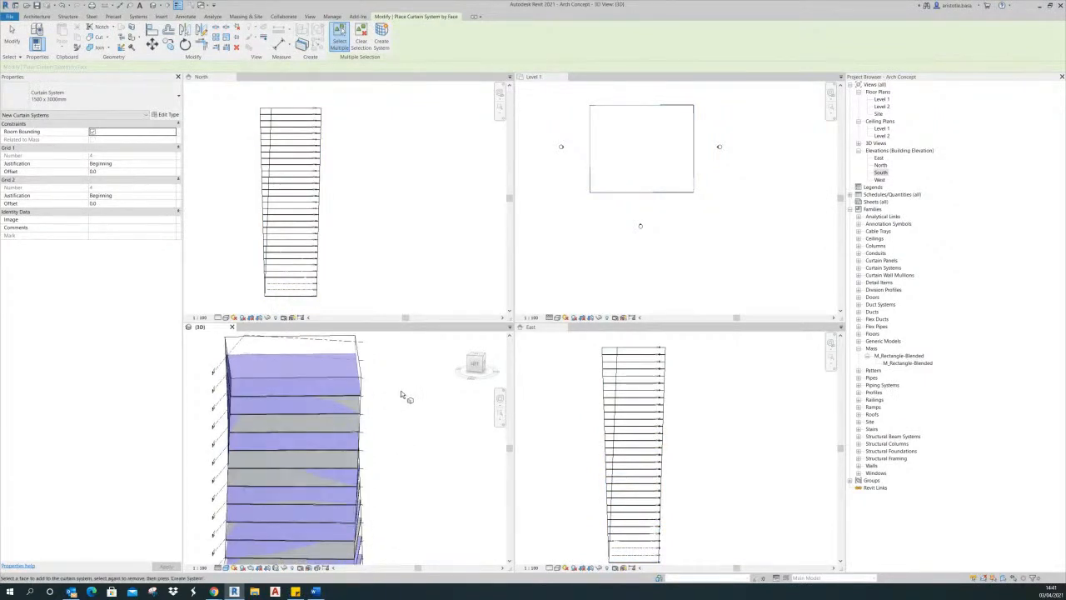
pyautogui.press('Escape')
pyautogui.press('Escape')
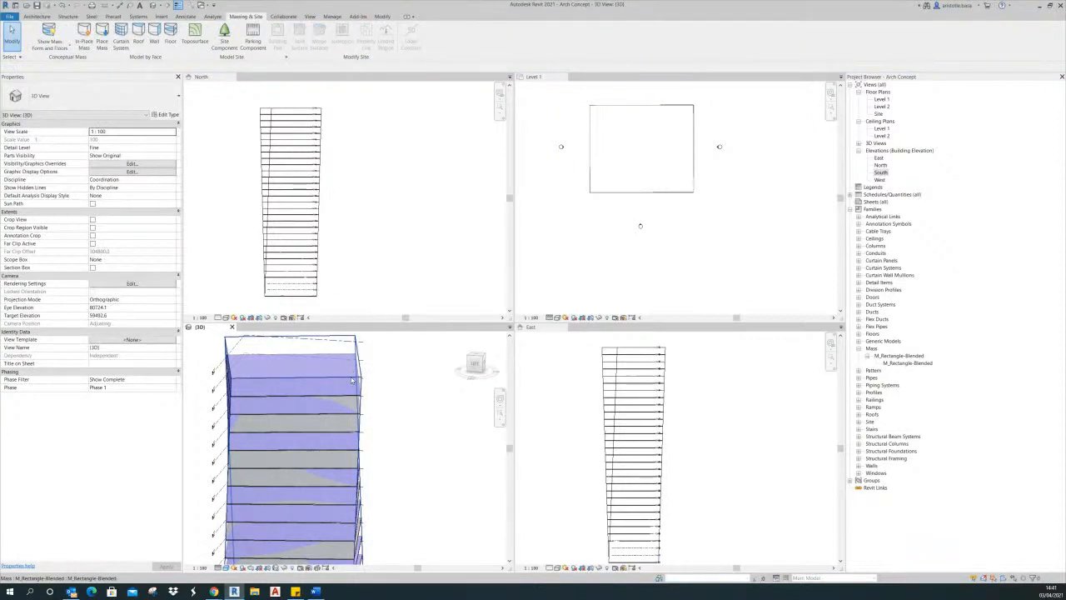
pyautogui.click(351, 380)
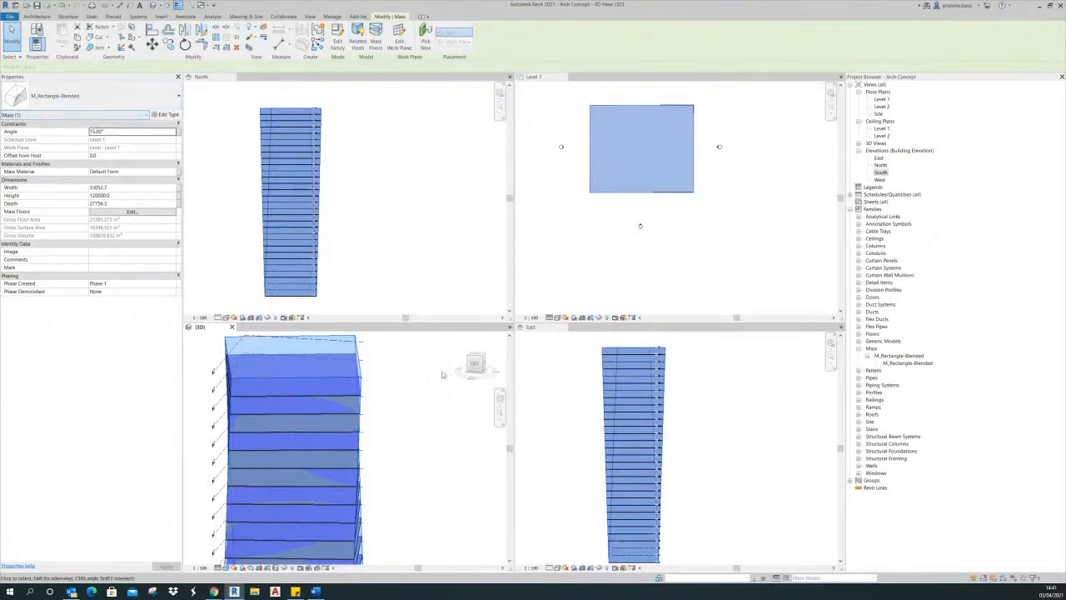
pyautogui.click(458, 403)
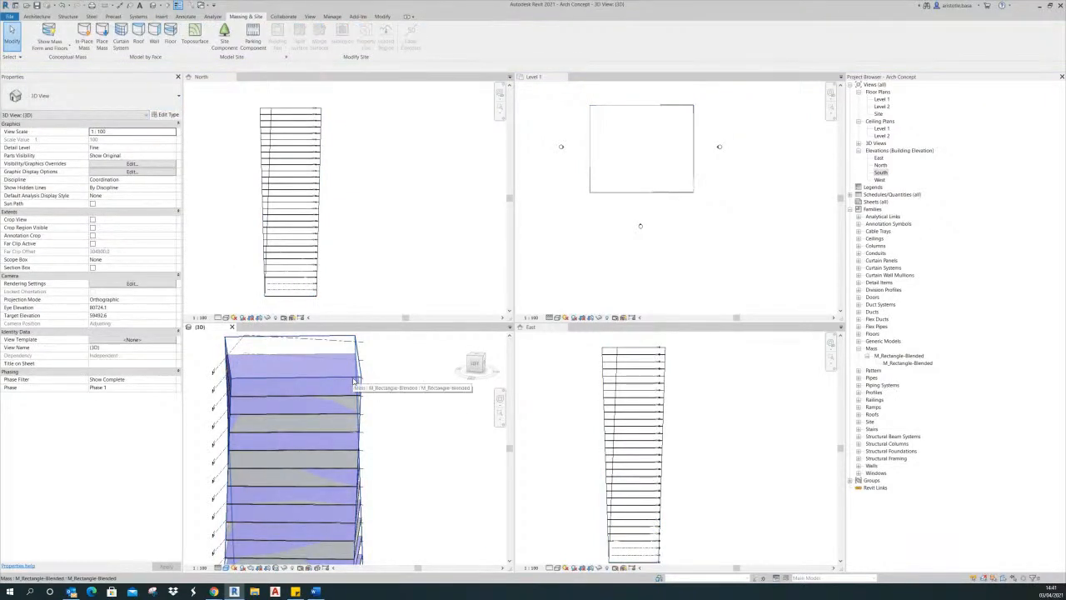
pyautogui.moveTo(406, 405); pyautogui.dragTo(416, 403, button='middle')
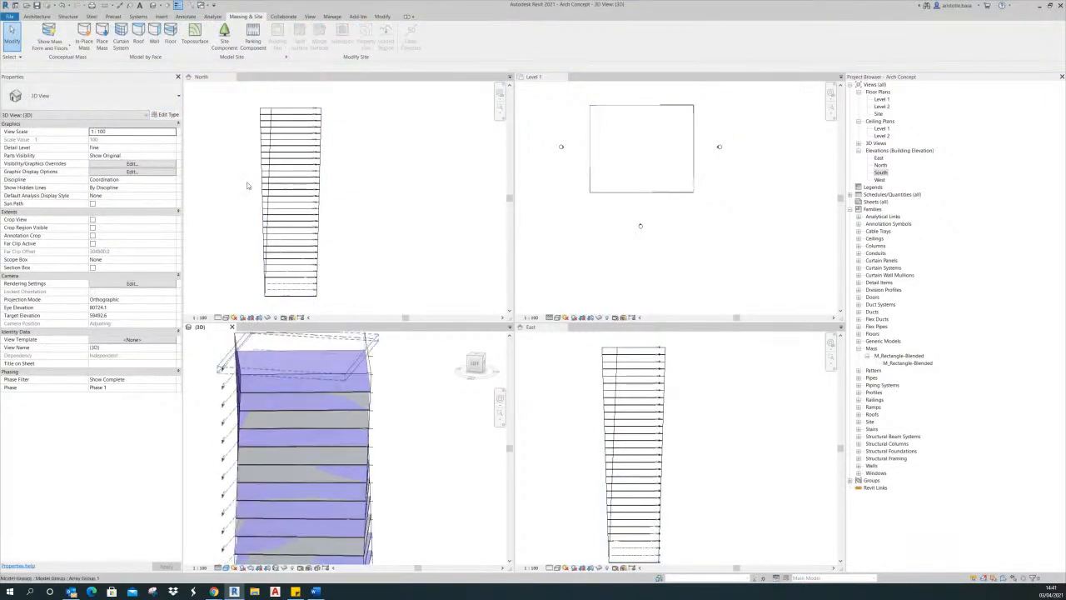
# - Create a 1500 x 3000mm curtain system by face on the tower mass's front face and adjoining side face
pyautogui.click(121, 35)
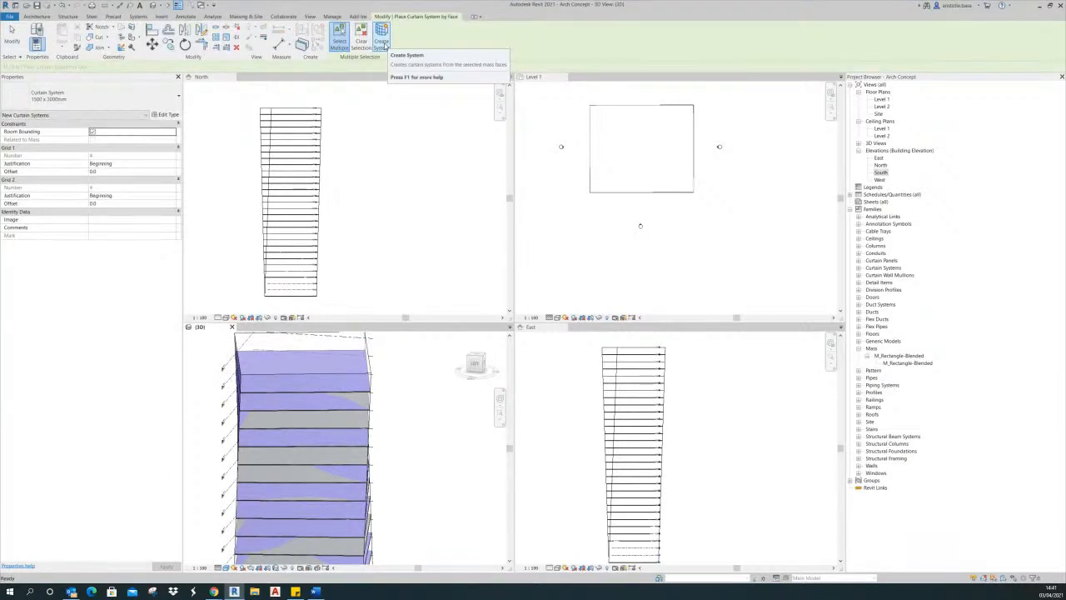
pyautogui.click(367, 375)
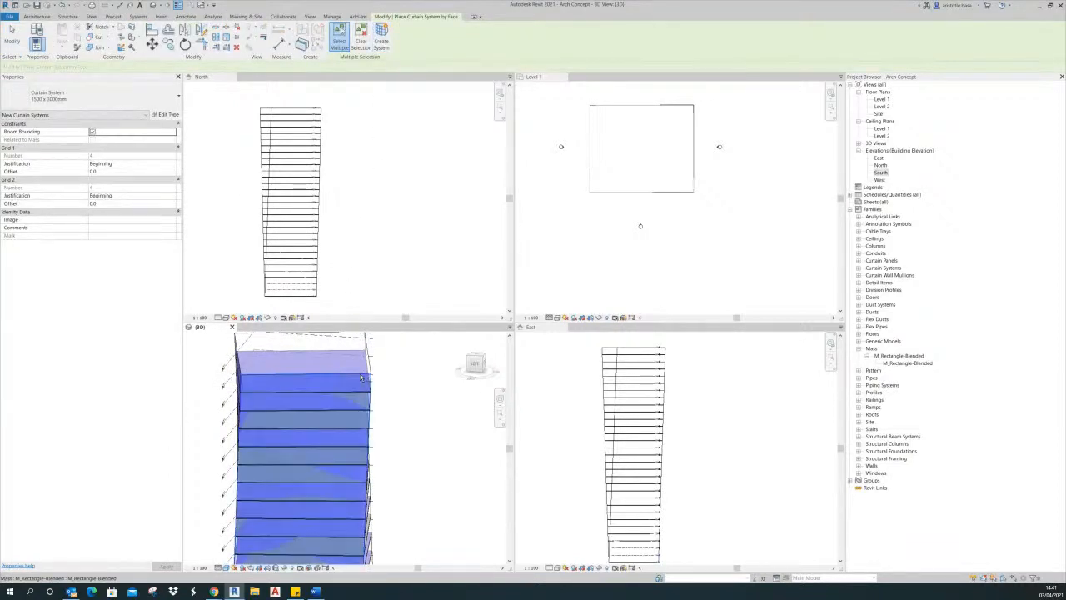
pyautogui.click(372, 362)
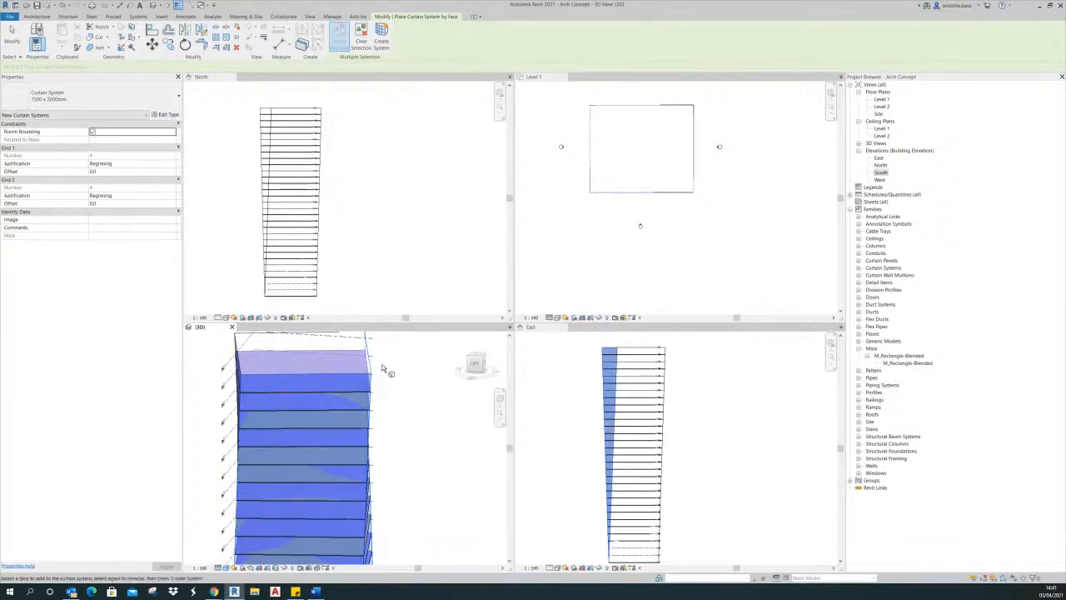
pyautogui.moveTo(393, 375); pyautogui.dragTo(452, 426, button='middle')
pyautogui.click(385, 386)
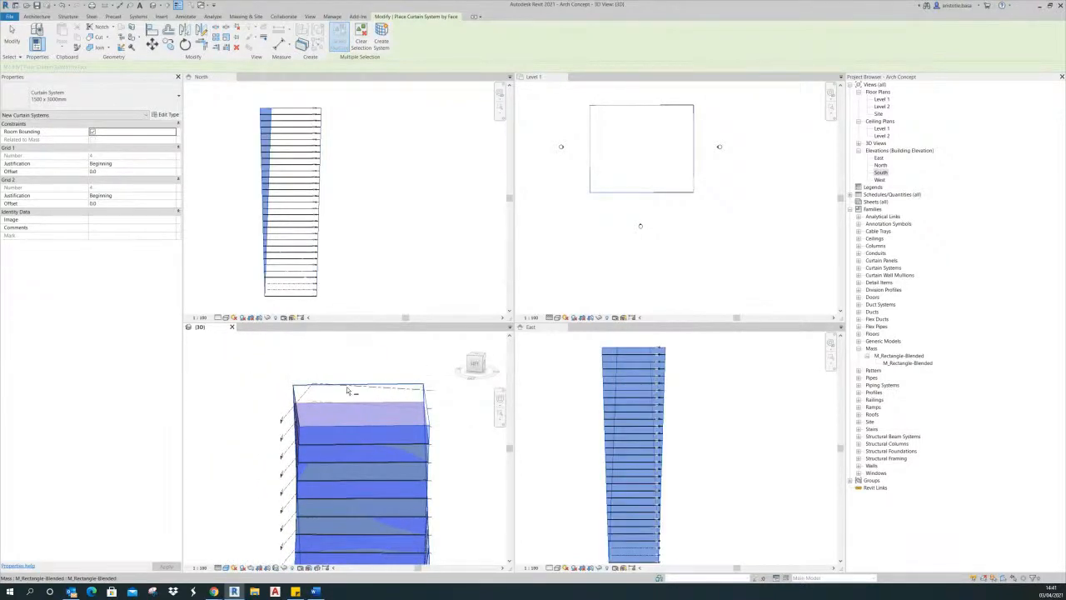
pyautogui.click(297, 408)
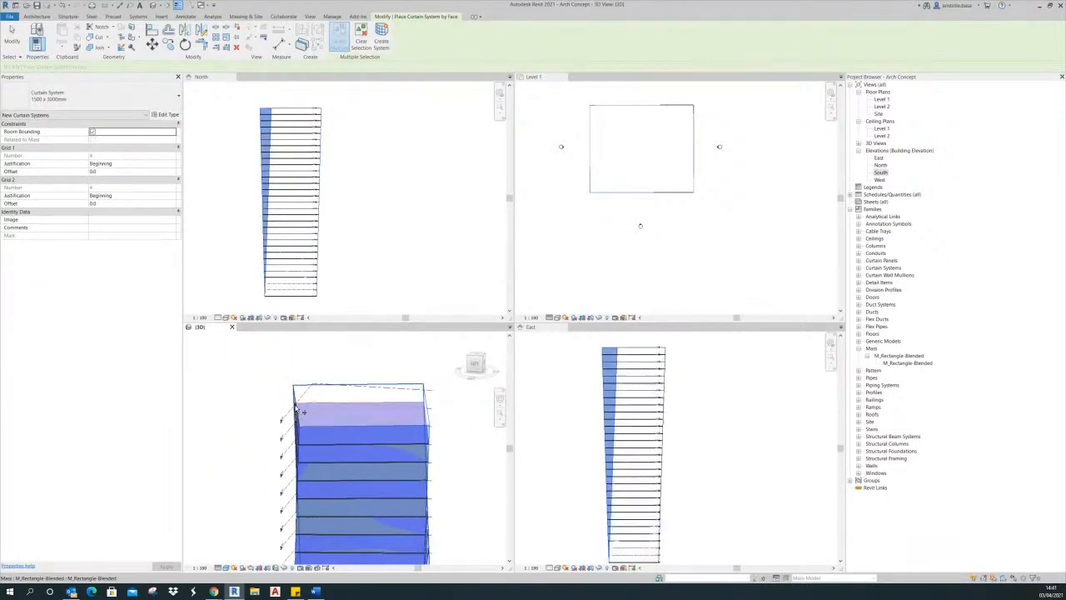
pyautogui.click(381, 41)
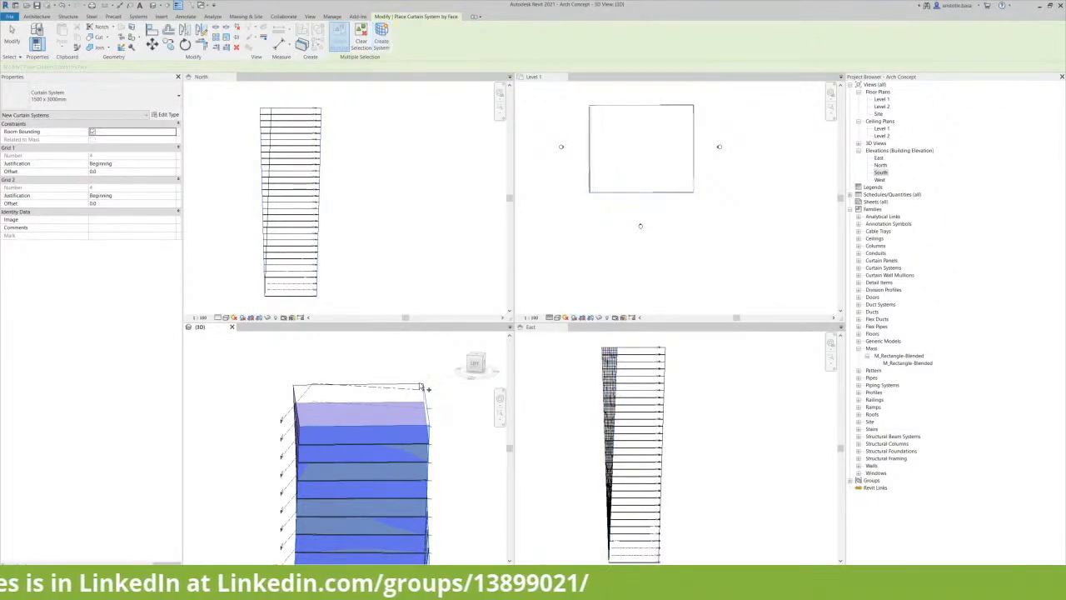
# - Close the North elevation so the 3D view of the tower gets more room
pyautogui.moveTo(435, 355); pyautogui.dragTo(447, 418, button='middle')
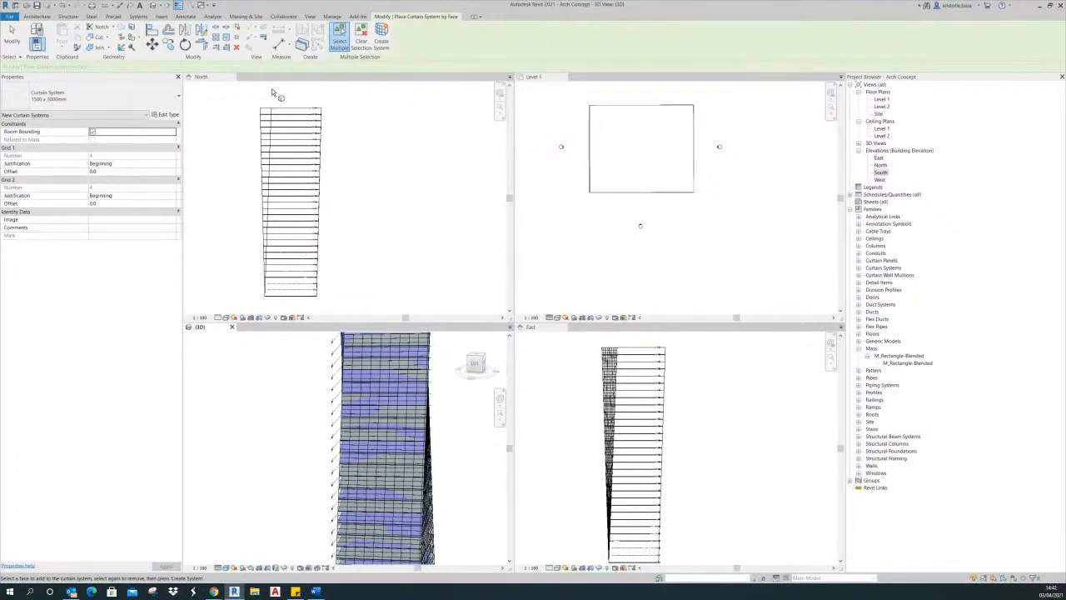
pyautogui.click(232, 76)
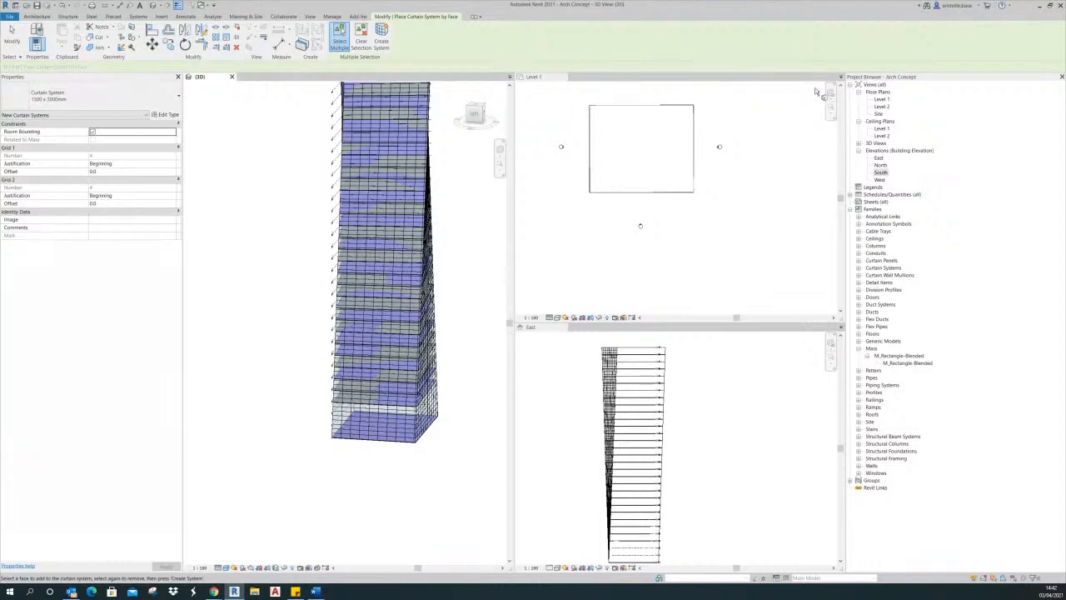
# - Close the Level 1 plan view and end the curtain system placement in the 3D view
pyautogui.click(563, 76)
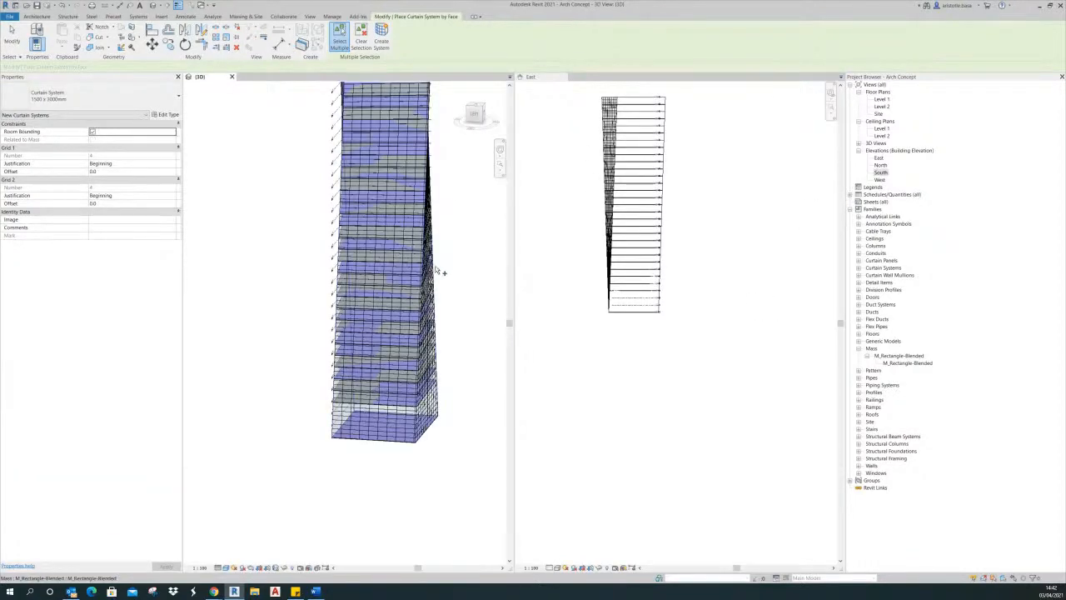
pyautogui.moveTo(440, 270); pyautogui.dragTo(417, 392, button='middle')
pyautogui.scroll(-2, 449, 314)
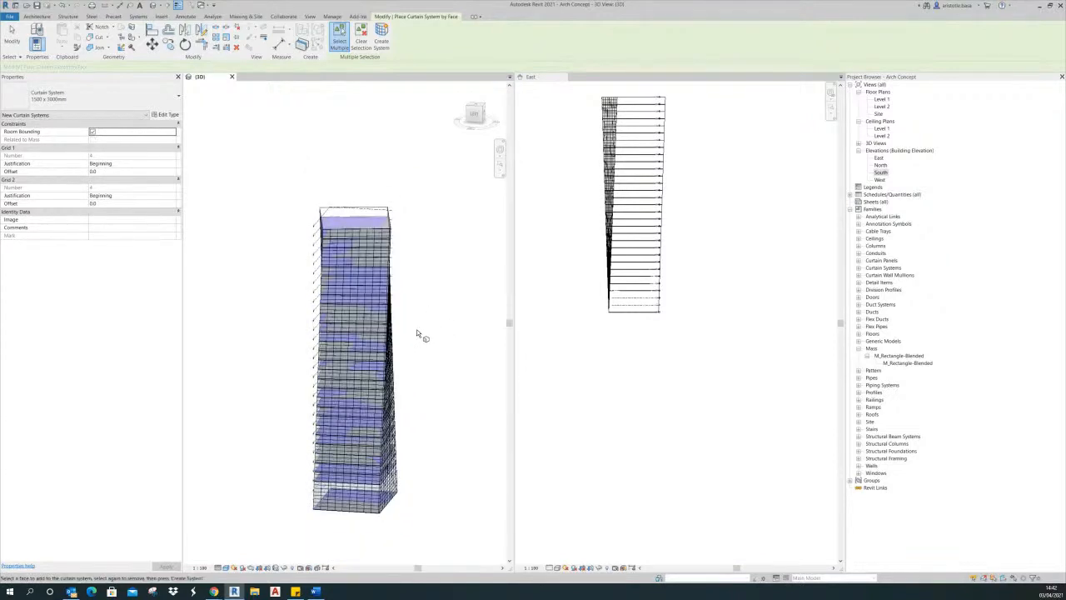
pyautogui.scroll(4, 419, 355)
pyautogui.keyDown('shift'); pyautogui.moveTo(442, 352); pyautogui.dragTo(445, 375, button='middle'); pyautogui.keyUp('shift')
pyautogui.scroll(-3, 457, 342)
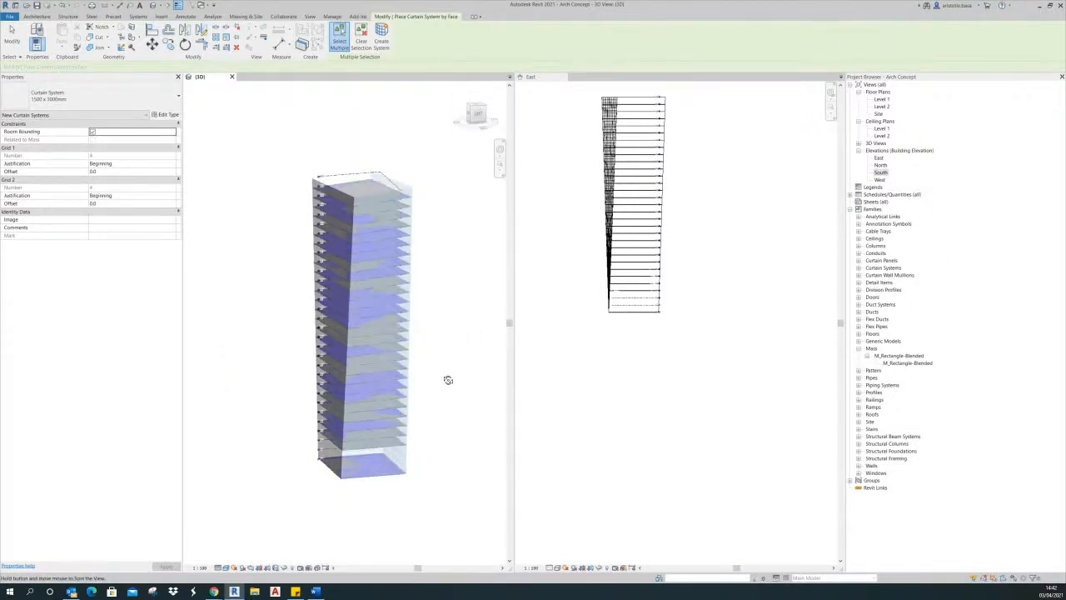
pyautogui.scroll(2, 452, 341)
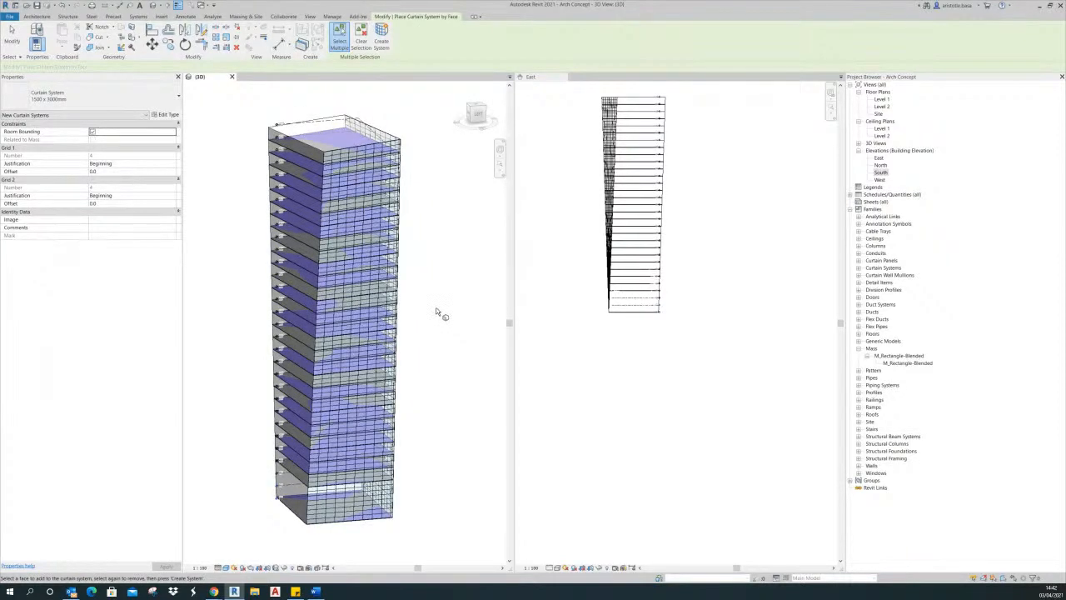
pyautogui.press('Escape')
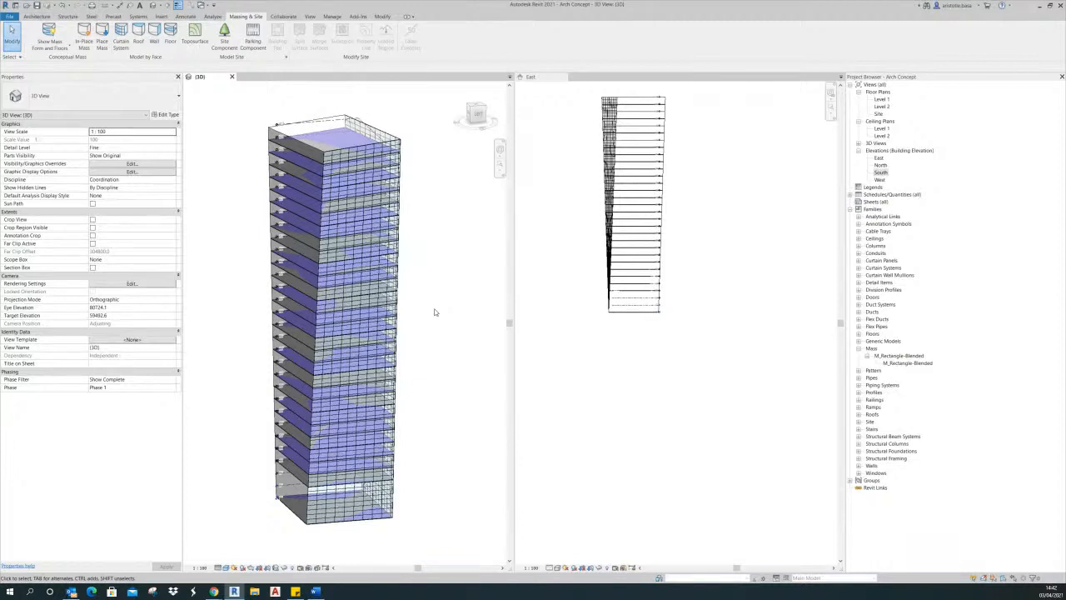
pyautogui.scroll(-1, 583, 392)
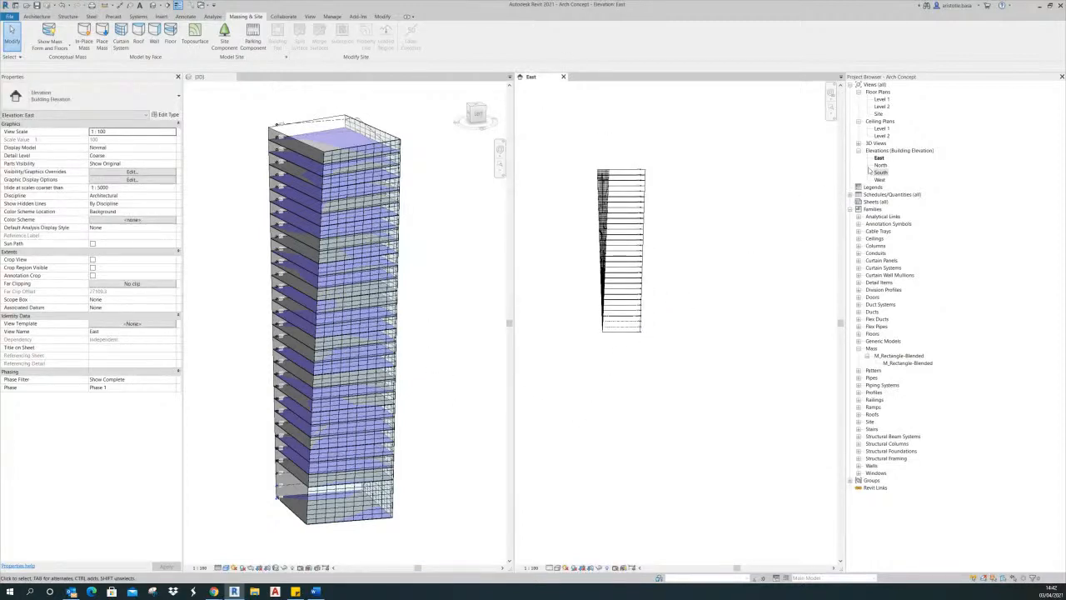
# - Open the Level 1 floor plan and move the north elevation marker farther away from the building
pyautogui.doubleClick(882, 99)
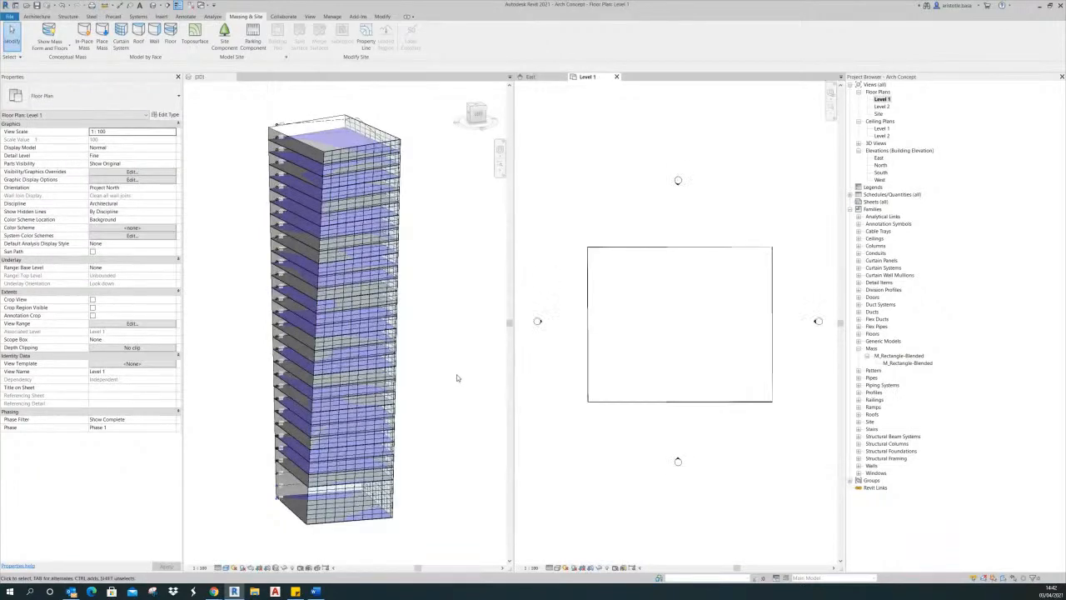
pyautogui.scroll(-4, 745, 454)
pyautogui.moveTo(740, 449); pyautogui.dragTo(699, 423, button='middle')
pyautogui.scroll(1, 675, 317)
pyautogui.moveTo(662, 320); pyautogui.dragTo(632, 326, button='middle')
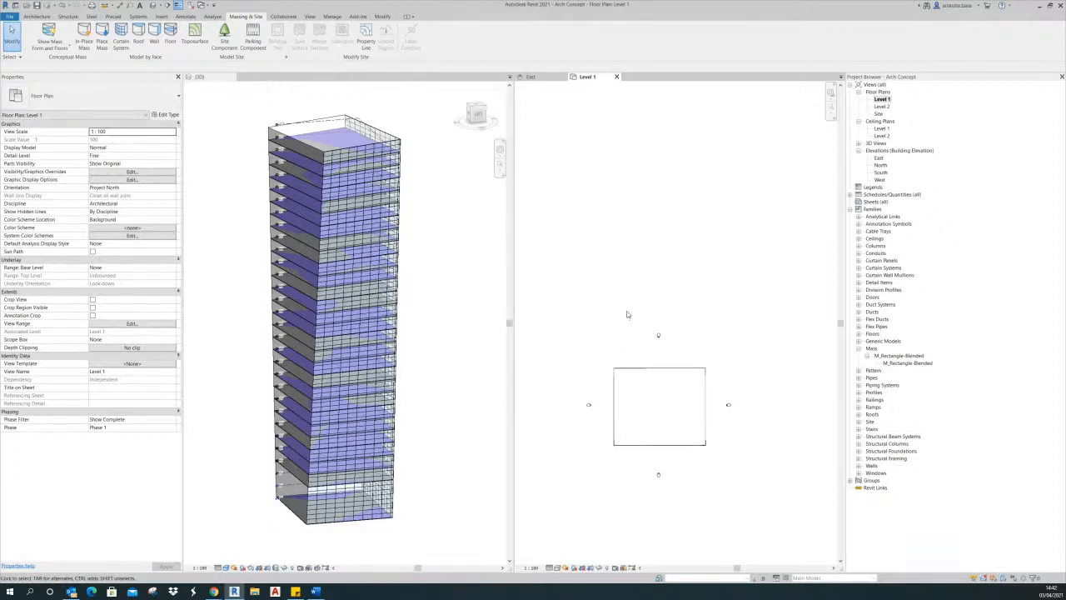
pyautogui.moveTo(639, 315); pyautogui.dragTo(686, 349)
pyautogui.moveTo(659, 254); pyautogui.dragTo(659, 209)
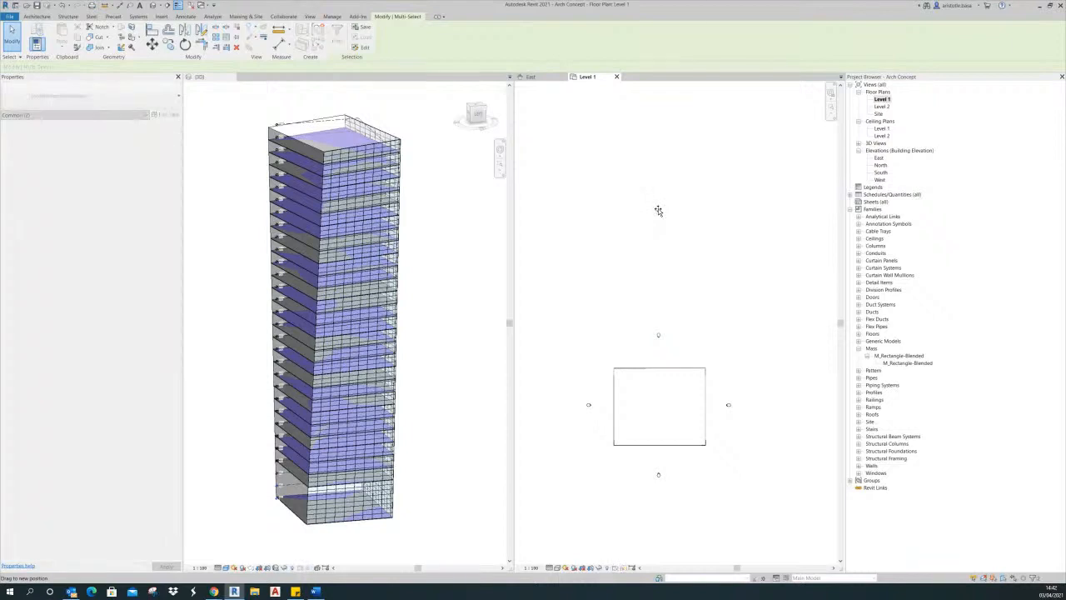
# - Move the west and east elevation markers outward, away from the building outline on Level 1
pyautogui.moveTo(721, 359)
pyautogui.mouseDown(button='middle')
pyautogui.moveTo(712, 344)
pyautogui.moveTo(753, 344)
pyautogui.mouseUp(button='middle')
pyautogui.moveTo(595, 354); pyautogui.dragTo(623, 384)
pyautogui.moveTo(614, 384); pyautogui.dragTo(656, 387, button='middle')
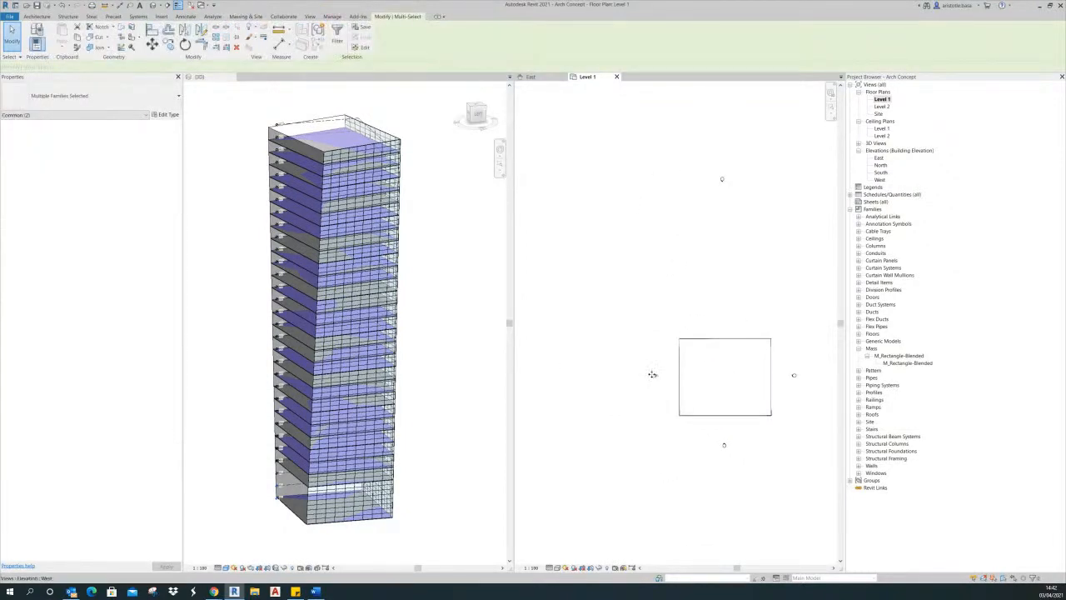
pyautogui.moveTo(652, 374); pyautogui.dragTo(597, 299)
pyautogui.moveTo(626, 331); pyautogui.dragTo(530, 335, button='middle')
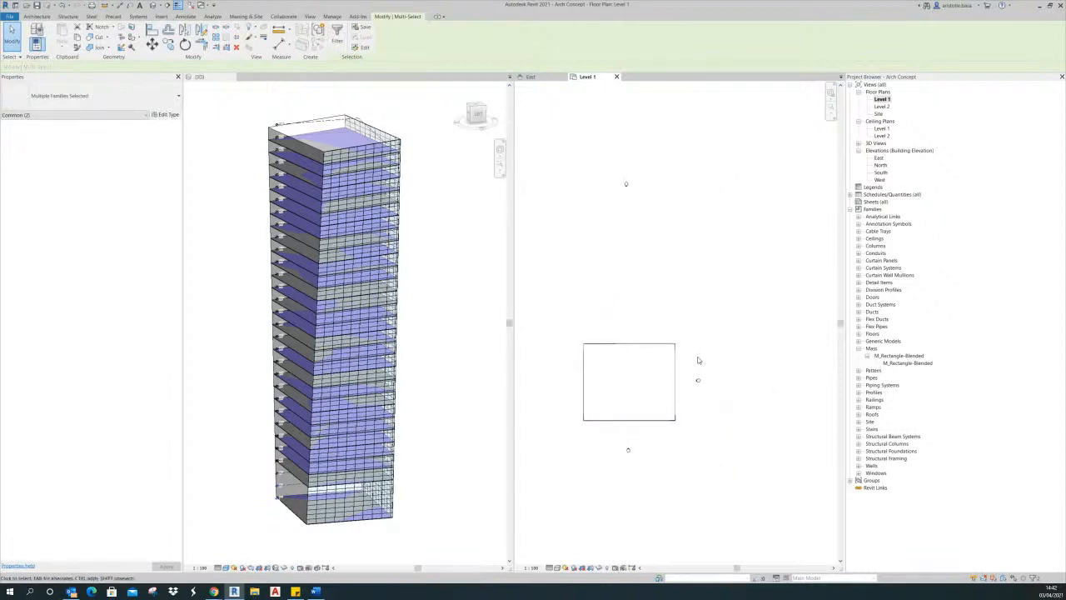
pyautogui.moveTo(765, 304); pyautogui.dragTo(764, 303)
pyautogui.moveTo(765, 380); pyautogui.dragTo(775, 386, button='middle')
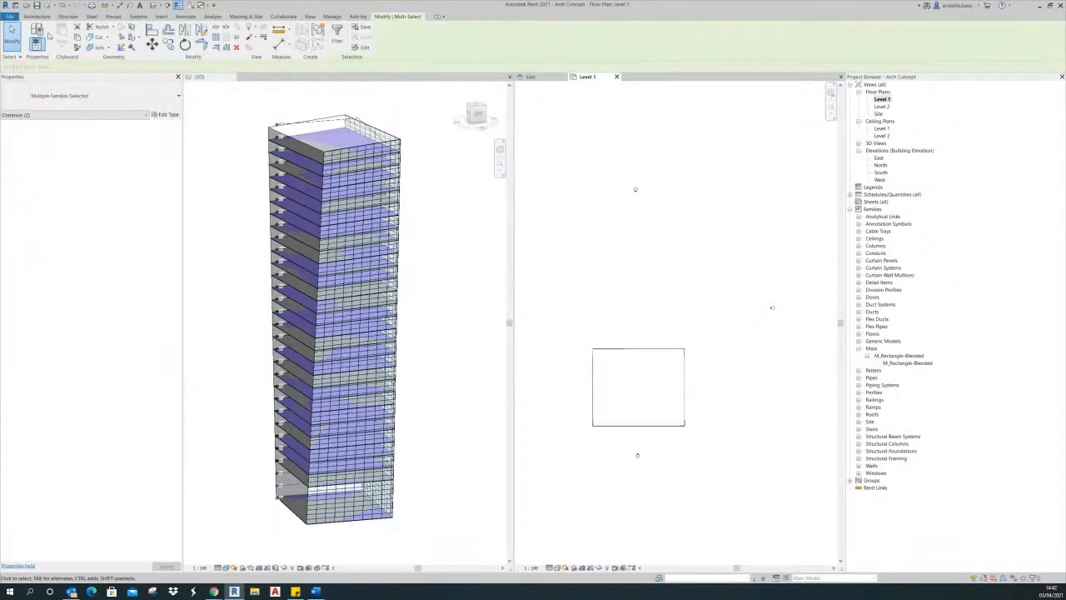
# - Browse the previews of the loadable families in the Mass library folder, including dome, pyramid, sphere, torus, cone, cylinder and arch
pyautogui.click(162, 16)
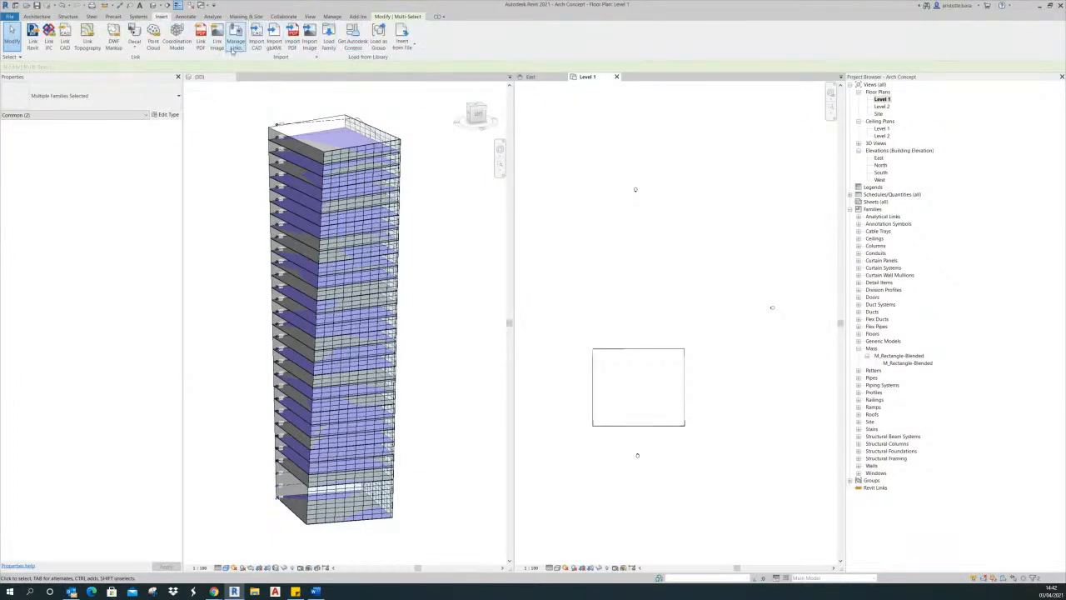
pyautogui.click(329, 41)
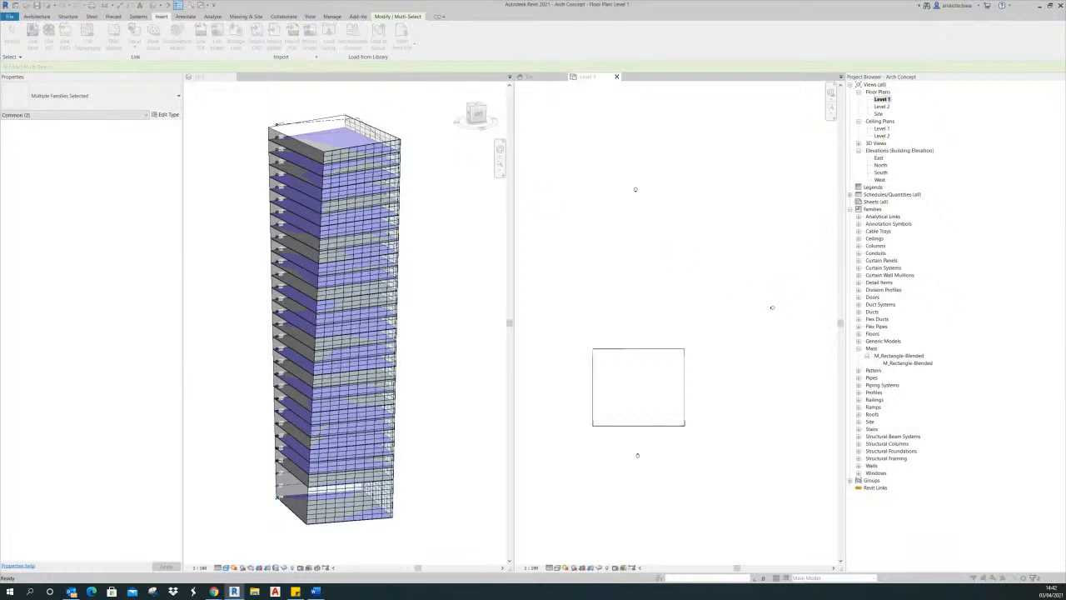
pyautogui.click(608, 277)
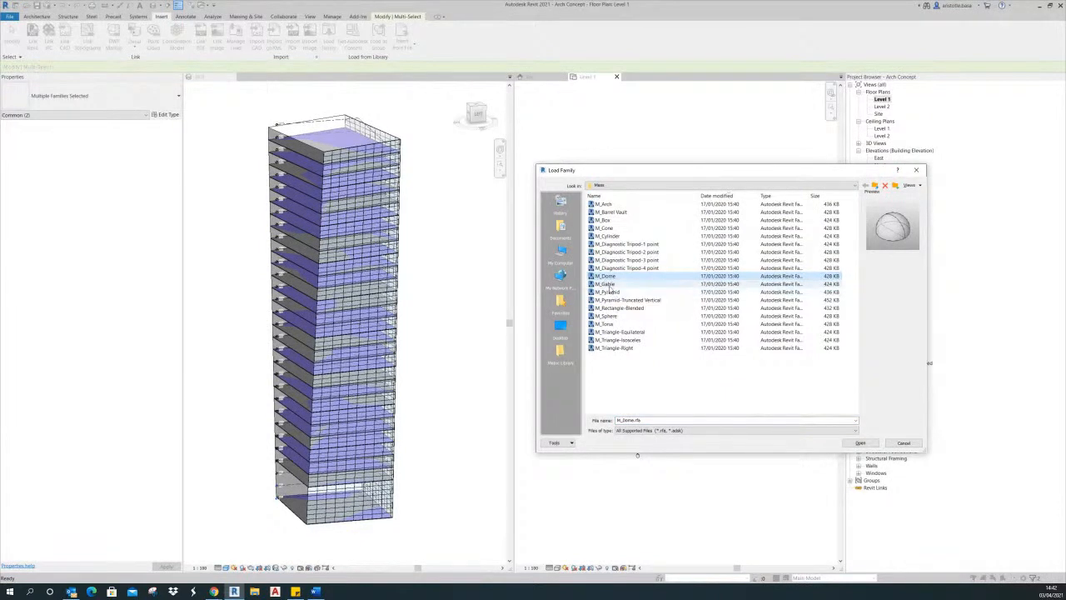
pyautogui.click(610, 284)
pyautogui.click(615, 292)
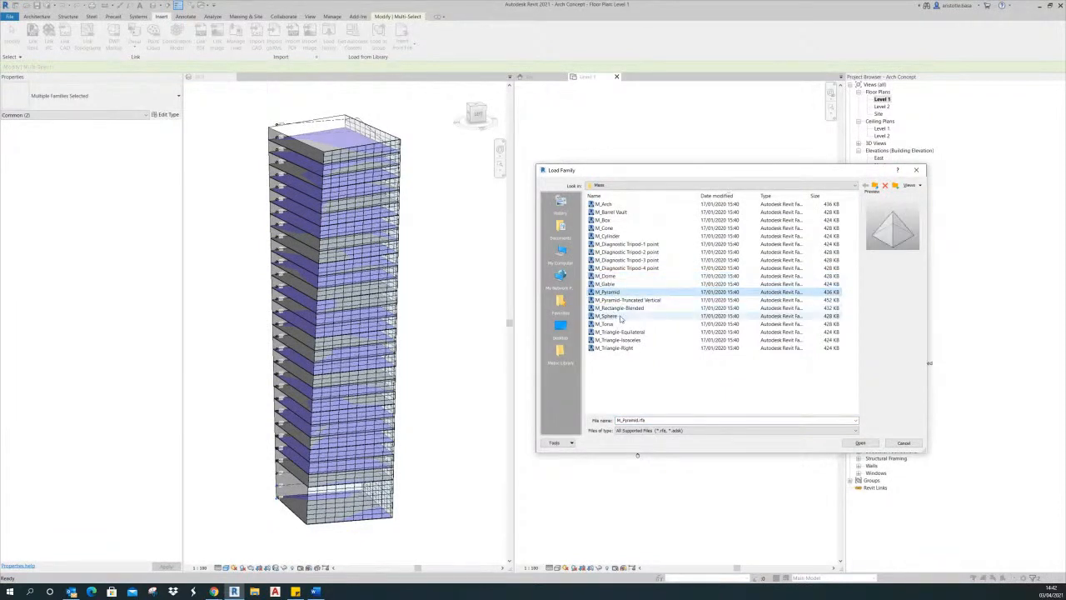
pyautogui.click(613, 316)
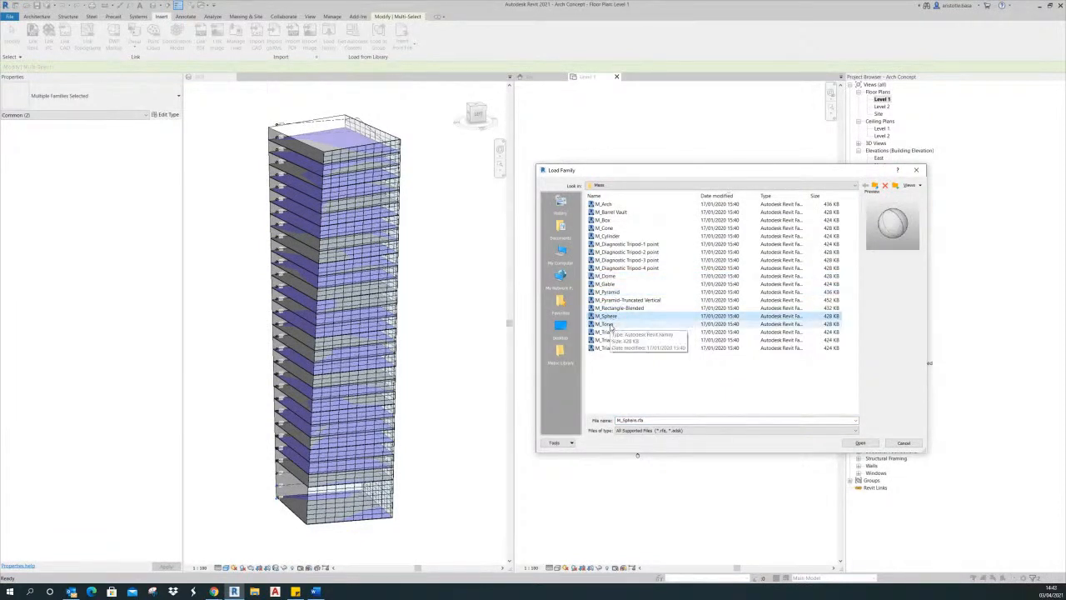
pyautogui.click(610, 324)
pyautogui.click(616, 332)
pyautogui.click(617, 340)
pyautogui.click(617, 348)
pyautogui.click(607, 228)
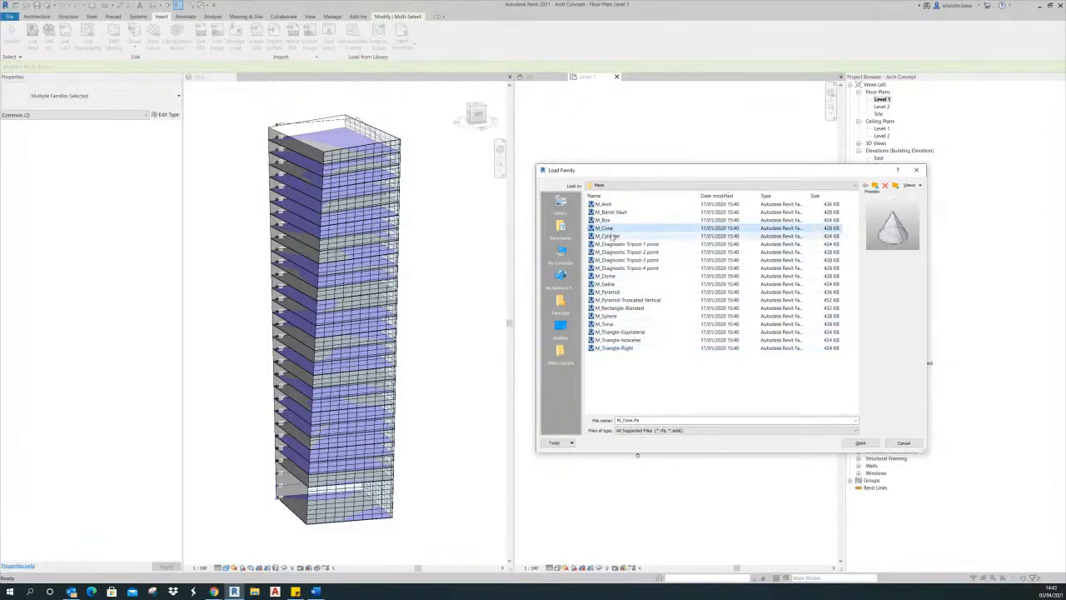
pyautogui.click(612, 244)
pyautogui.click(606, 228)
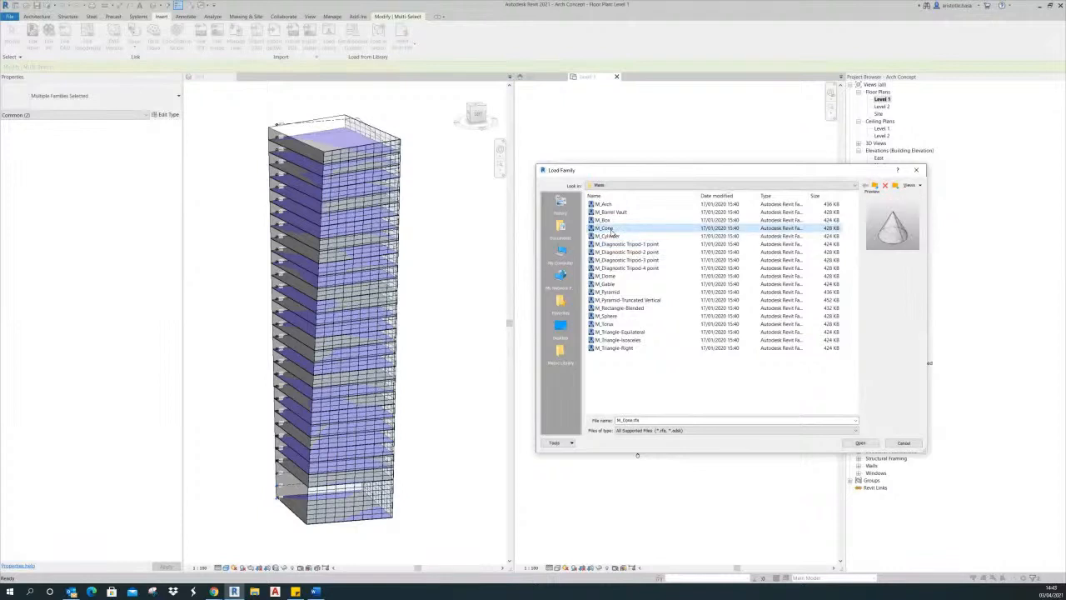
pyautogui.click(608, 237)
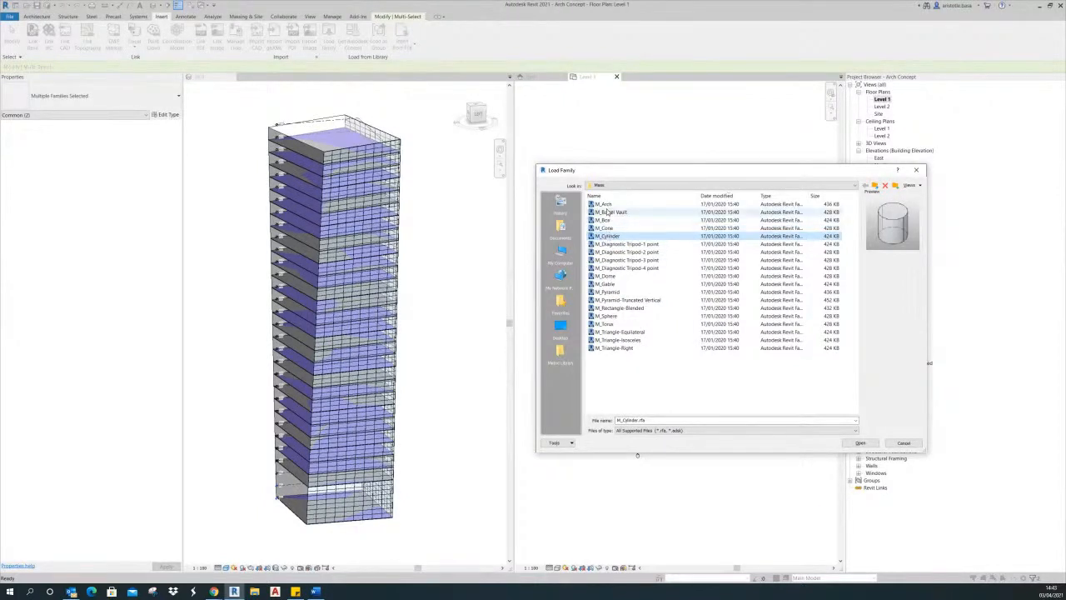
pyautogui.click(609, 214)
pyautogui.click(606, 204)
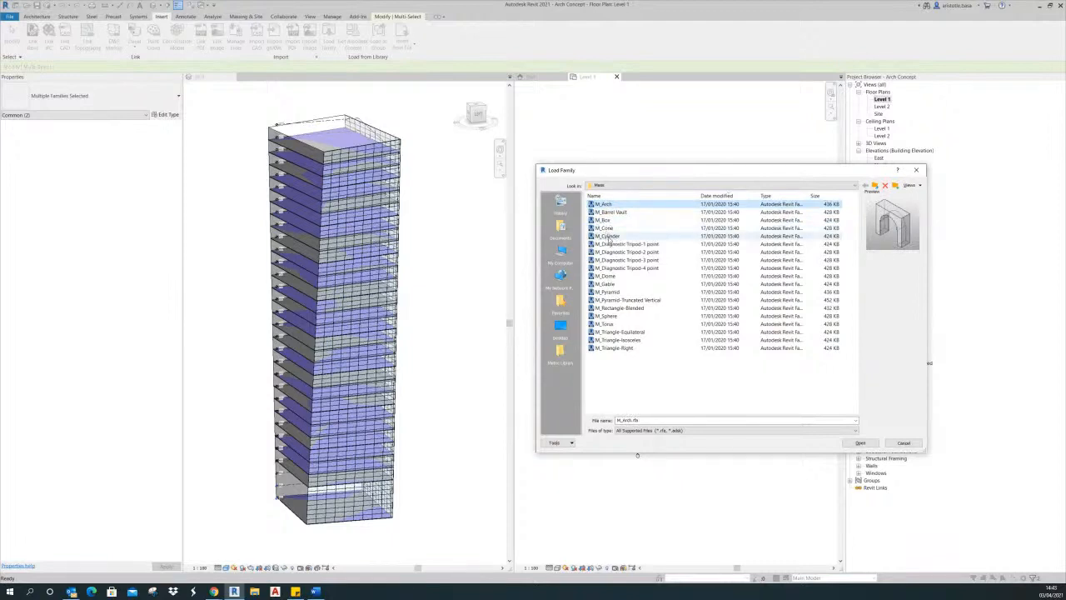
# - Load the M_Cylinder mass family into the project
pyautogui.click(620, 236)
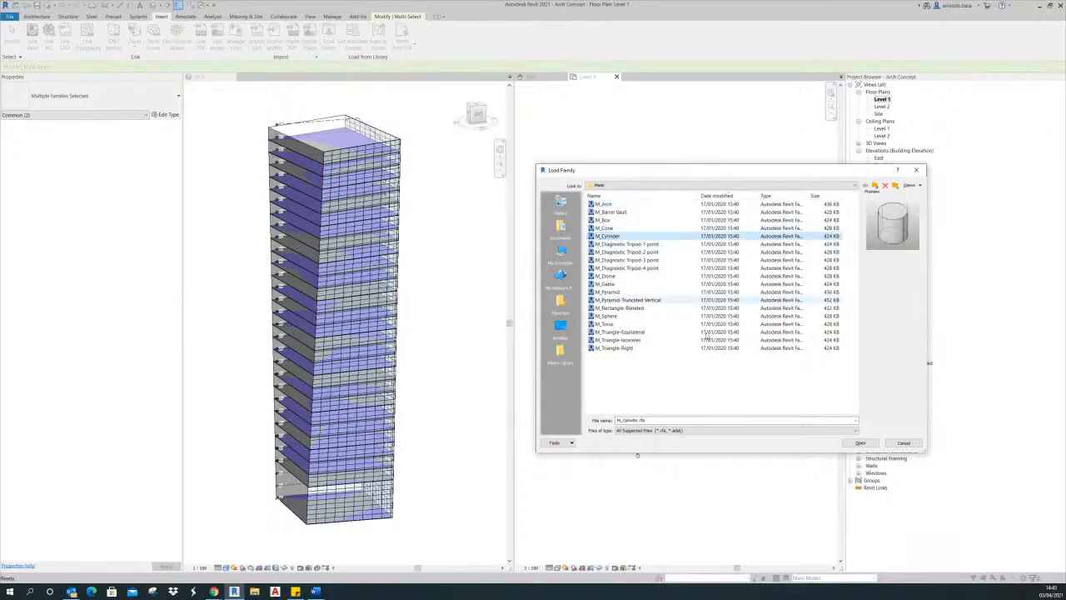
pyautogui.click(860, 442)
pyautogui.click(684, 338)
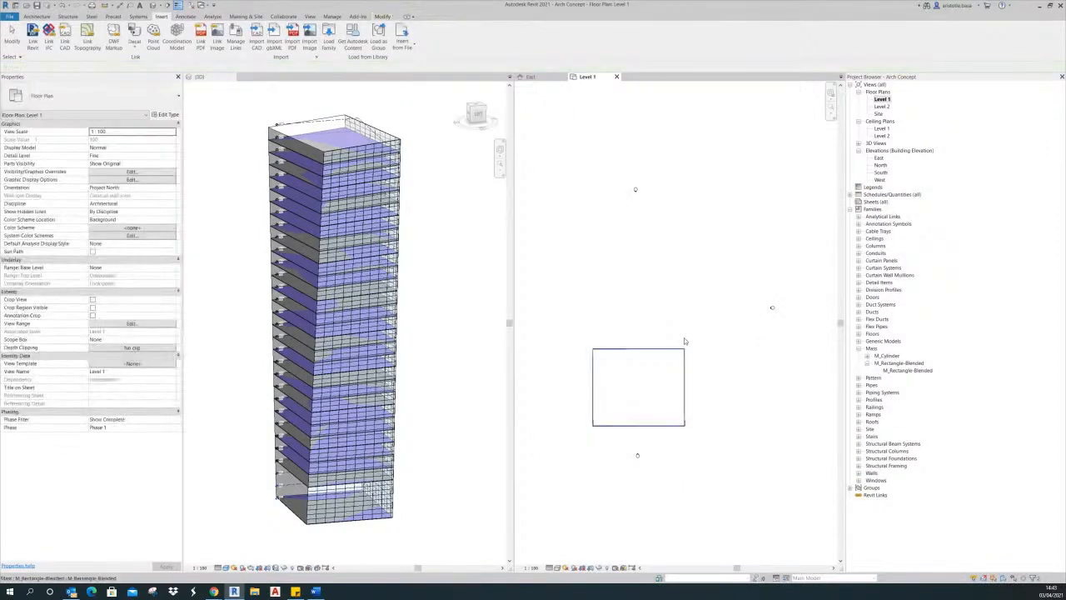
# - Place one M_Cylinder mass on Level 1, north of the rectangular tower, and end the placement
pyautogui.click(868, 356)
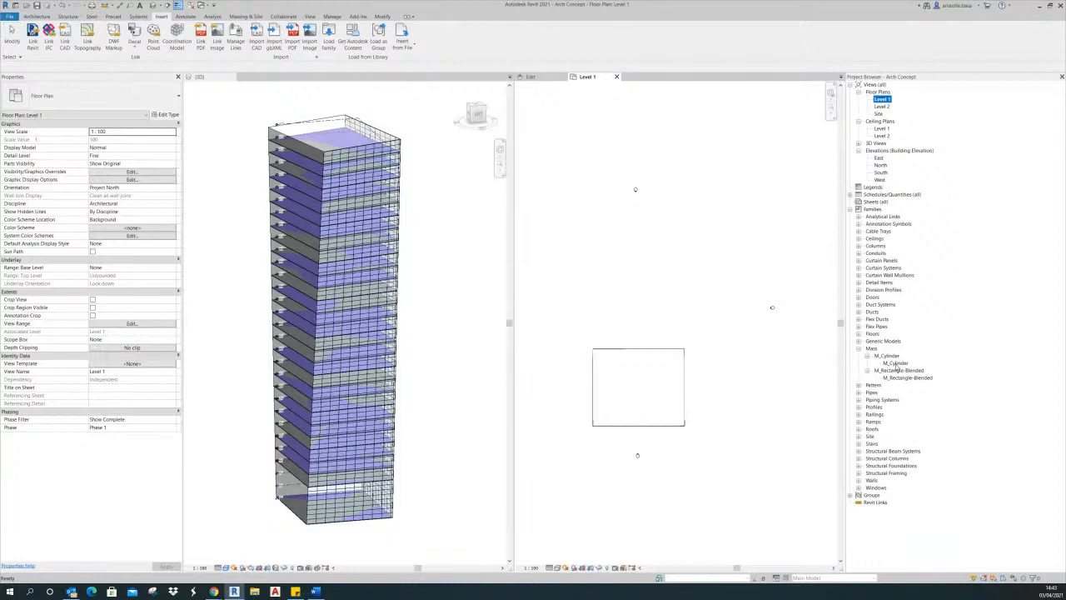
pyautogui.click(895, 363)
pyautogui.moveTo(642, 272); pyautogui.dragTo(636, 269)
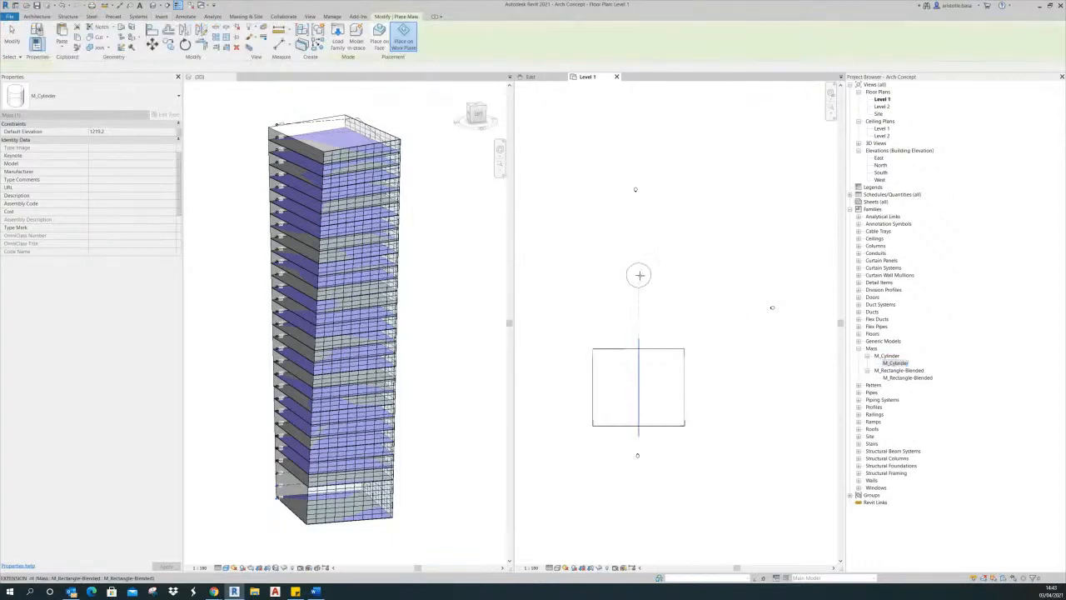
pyautogui.scroll(1, 666, 286)
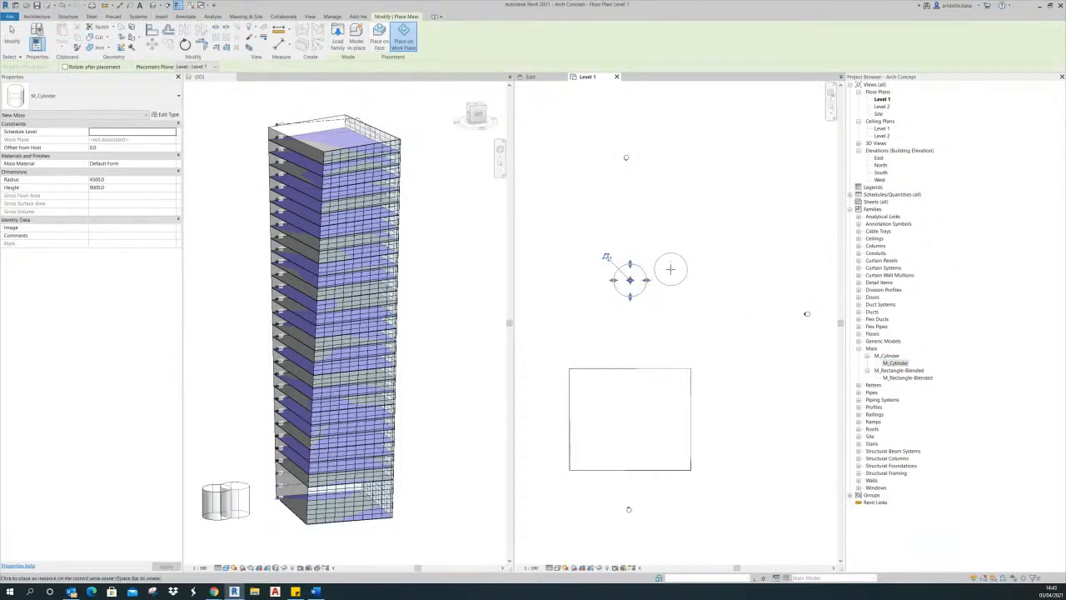
pyautogui.press('Escape')
pyautogui.press('Escape')
# - Enlarge the cylinder mass in plan to a radius of about 11,589 mm
pyautogui.scroll(1, 643, 281)
pyautogui.click(638, 299)
pyautogui.moveTo(626, 305); pyautogui.dragTo(624, 345)
pyautogui.scroll(-2, 708, 288)
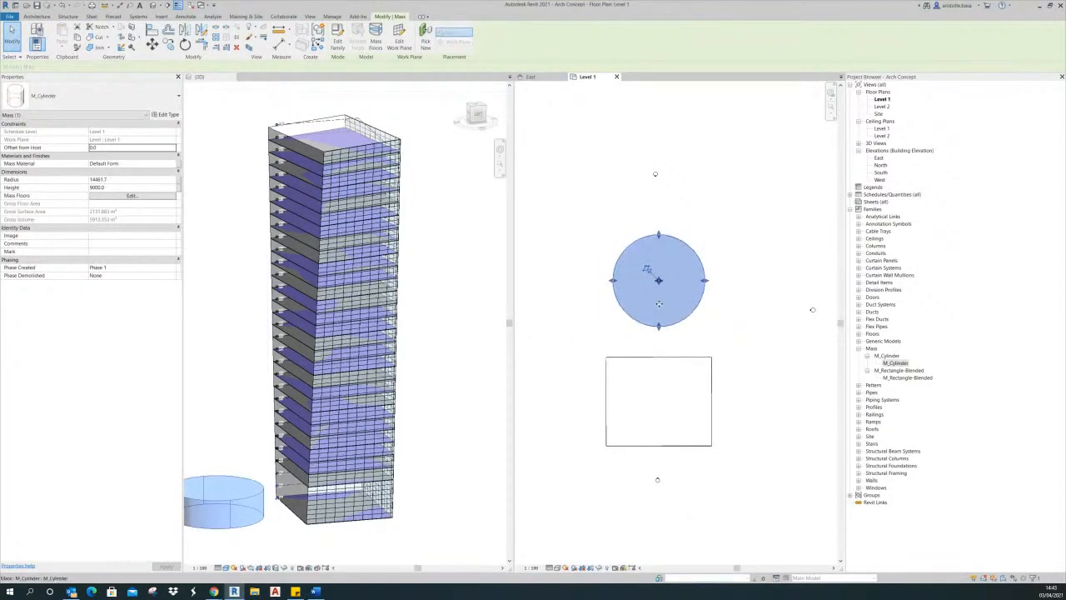
pyautogui.moveTo(660, 330); pyautogui.dragTo(668, 319)
pyautogui.click(718, 326)
pyautogui.scroll(-3, 753, 329)
pyautogui.scroll(-2, 742, 329)
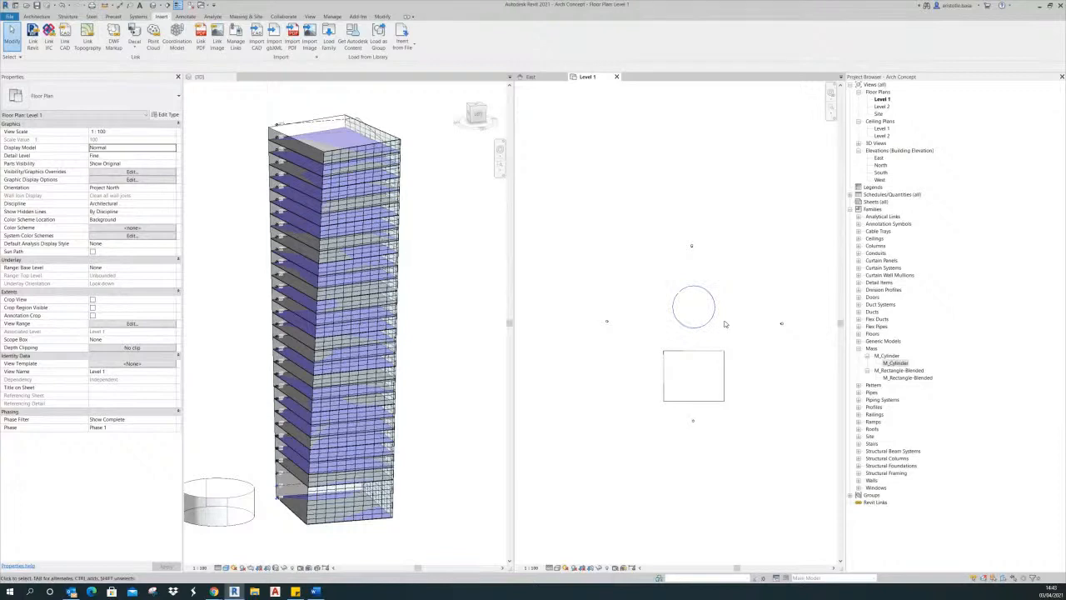
# - Open the East elevation and set the level array's count to 42
pyautogui.doubleClick(879, 158)
pyautogui.moveTo(684, 294); pyautogui.dragTo(816, 347, button='middle')
pyautogui.scroll(6, 715, 223)
pyautogui.click(713, 225)
pyautogui.moveTo(686, 307); pyautogui.dragTo(741, 113, button='middle')
pyautogui.click(648, 391)
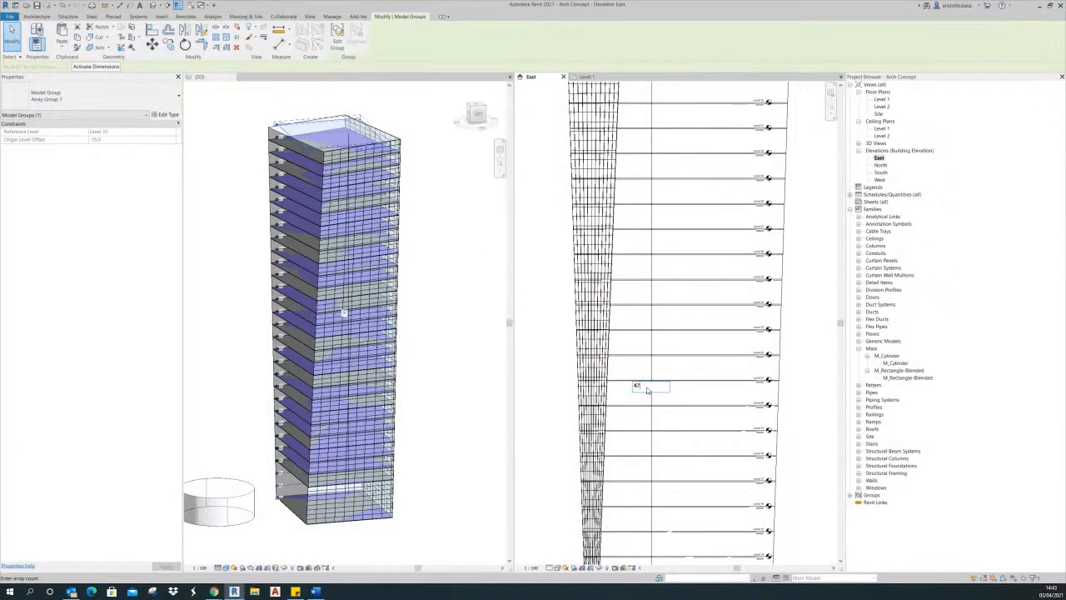
pyautogui.press('Return')
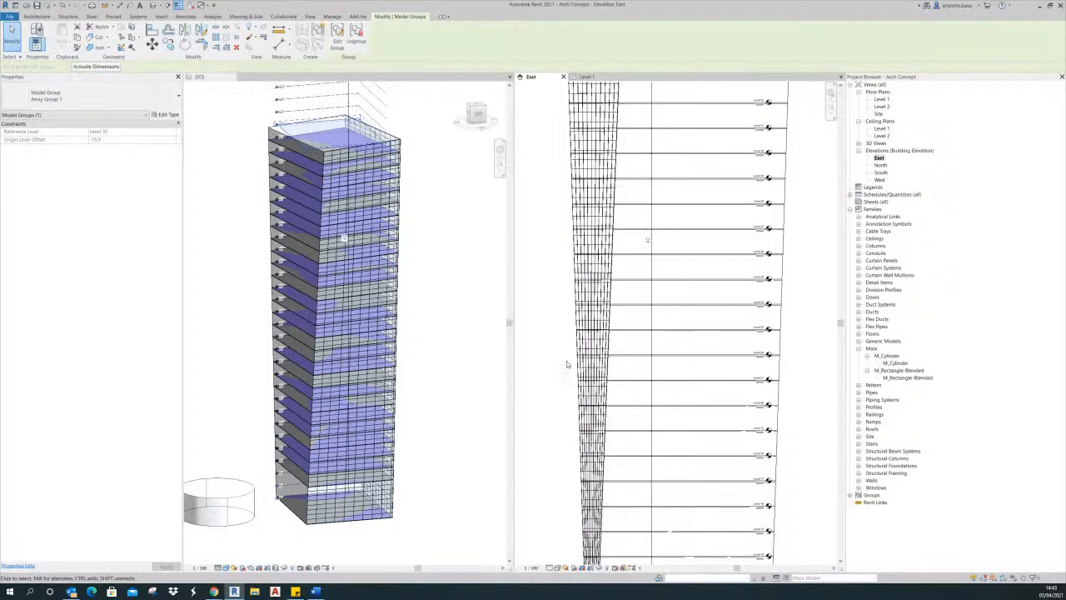
pyautogui.scroll(-4, 567, 361)
pyautogui.moveTo(737, 334); pyautogui.dragTo(760, 327, button='middle')
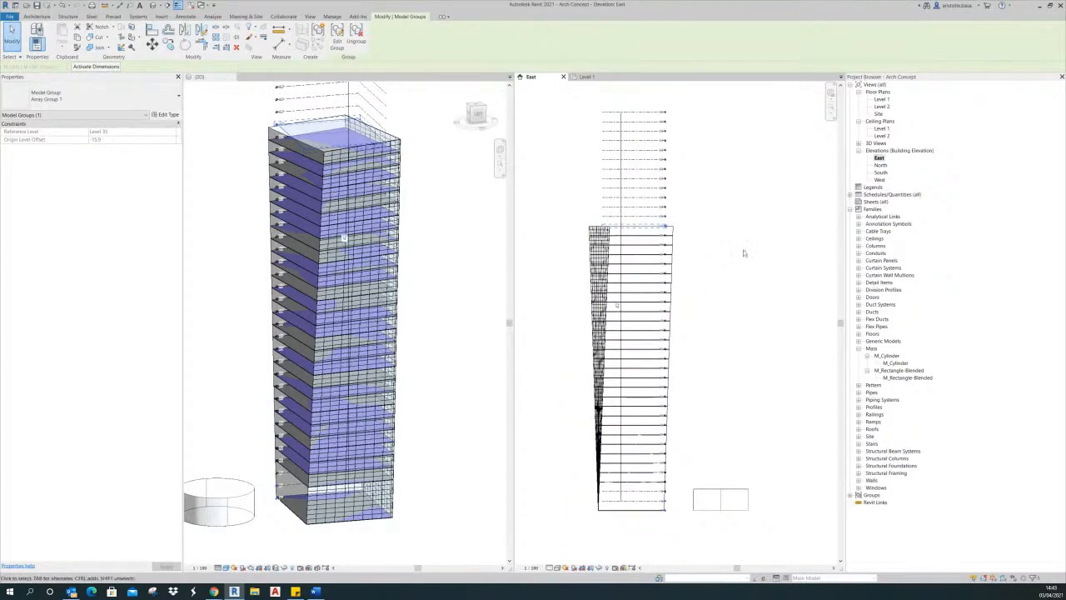
pyautogui.click(741, 369)
pyautogui.moveTo(741, 369); pyautogui.dragTo(737, 360, button='middle')
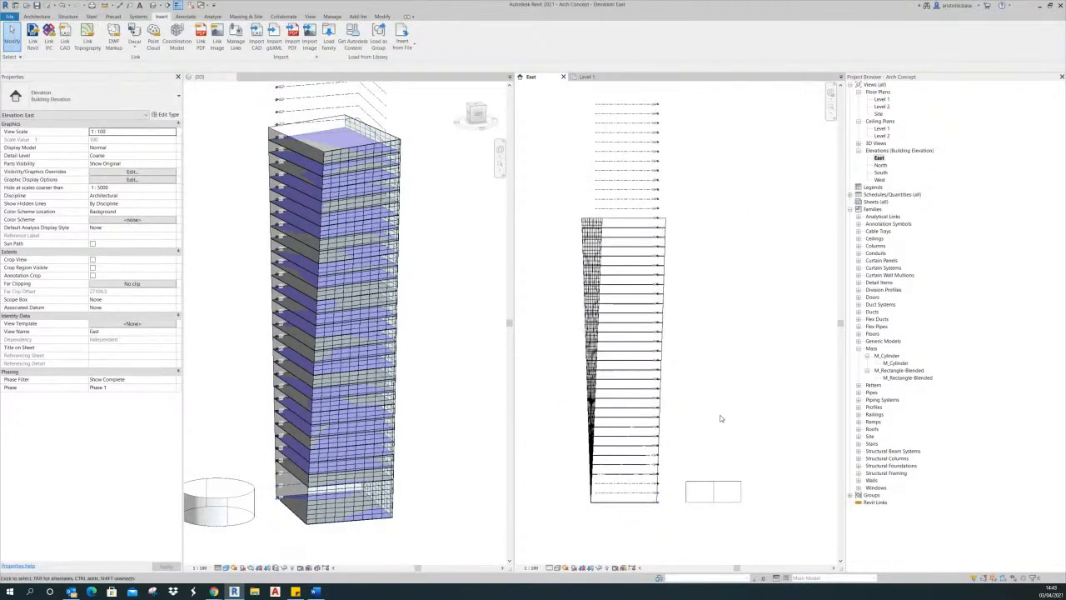
# - Stretch the cylinder mass upward in the East elevation until its top sits just above the highest level
pyautogui.click(713, 486)
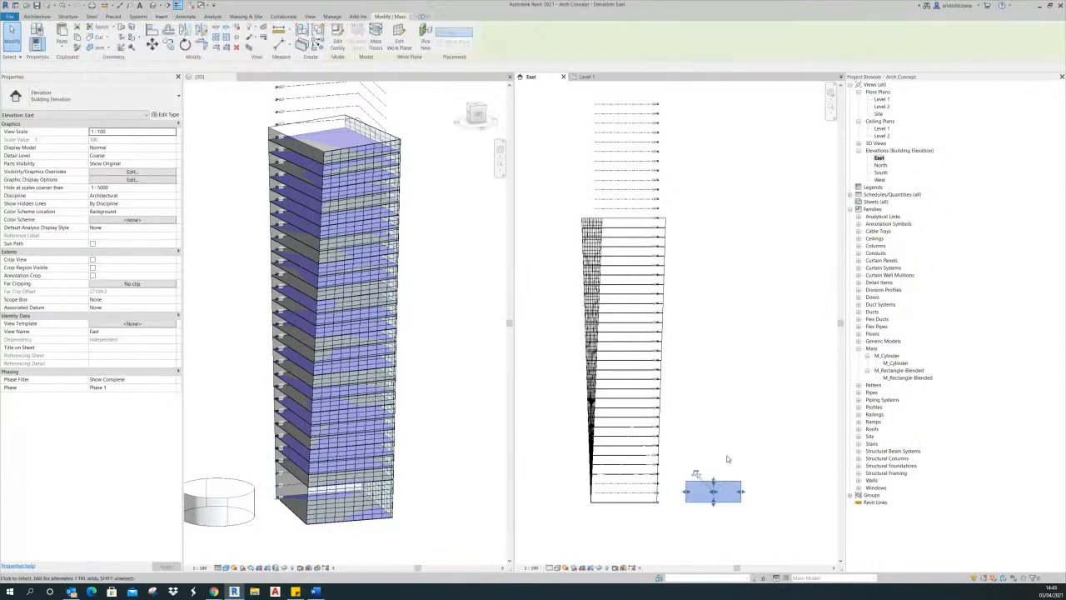
pyautogui.moveTo(713, 481); pyautogui.dragTo(730, 146)
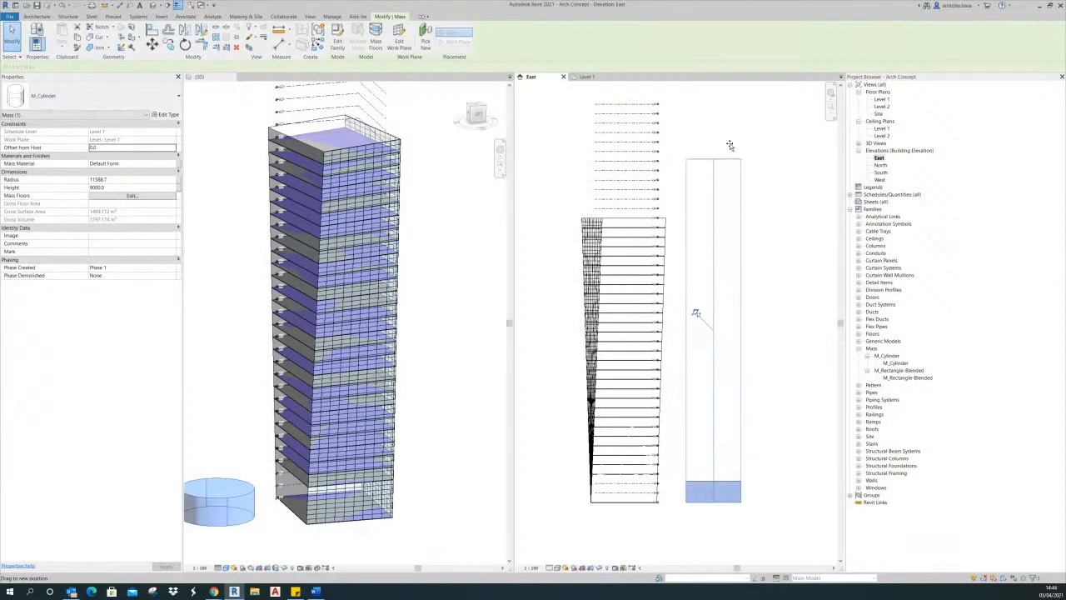
pyautogui.moveTo(725, 109); pyautogui.dragTo(724, 99)
pyautogui.click(797, 188)
pyautogui.moveTo(794, 190); pyautogui.dragTo(782, 226, button='middle')
pyautogui.moveTo(769, 281); pyautogui.dragTo(761, 295, button='middle')
pyautogui.scroll(-2, 445, 260)
pyautogui.moveTo(456, 298); pyautogui.dragTo(436, 380, button='middle')
pyautogui.keyDown('shift'); pyautogui.moveTo(394, 411); pyautogui.dragTo(448, 445, button='middle'); pyautogui.keyUp('shift')
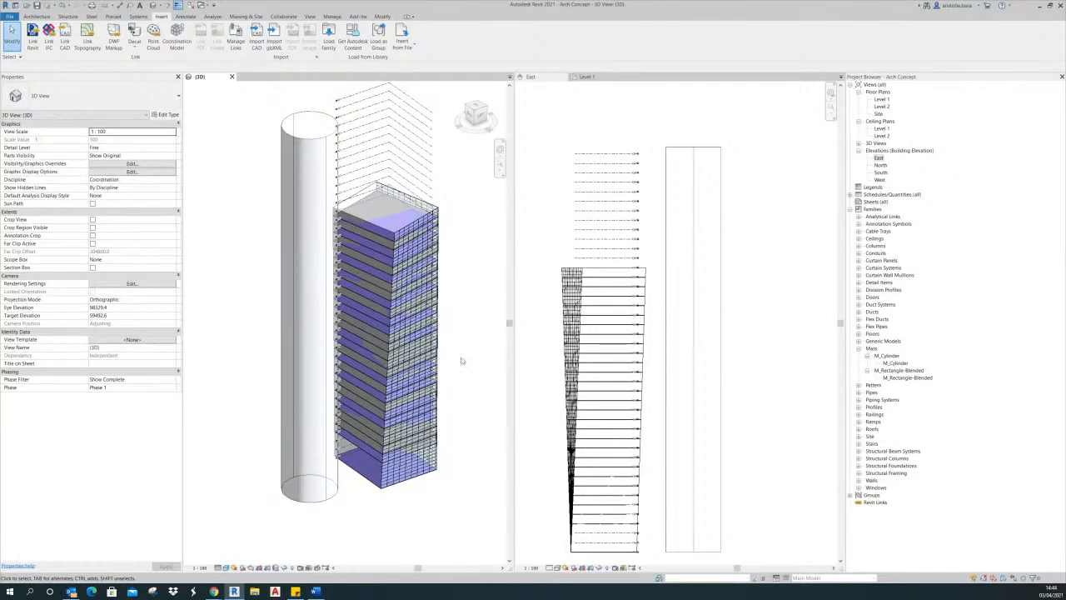
# - Create a 1500 x 3000mm curtain system by face on the remaining uncovered side faces of the rectangular tower mass
pyautogui.moveTo(429, 492)
pyautogui.keyDown('shift'); pyautogui.mouseDown(button='middle')
pyautogui.moveTo(316, 488)
pyautogui.moveTo(175, 462)
pyautogui.moveTo(388, 493)
pyautogui.moveTo(275, 514)
pyautogui.moveTo(443, 495)
pyautogui.moveTo(412, 499)
pyautogui.mouseUp(button='middle'); pyautogui.keyUp('shift')
pyautogui.scroll(4, 424, 448)
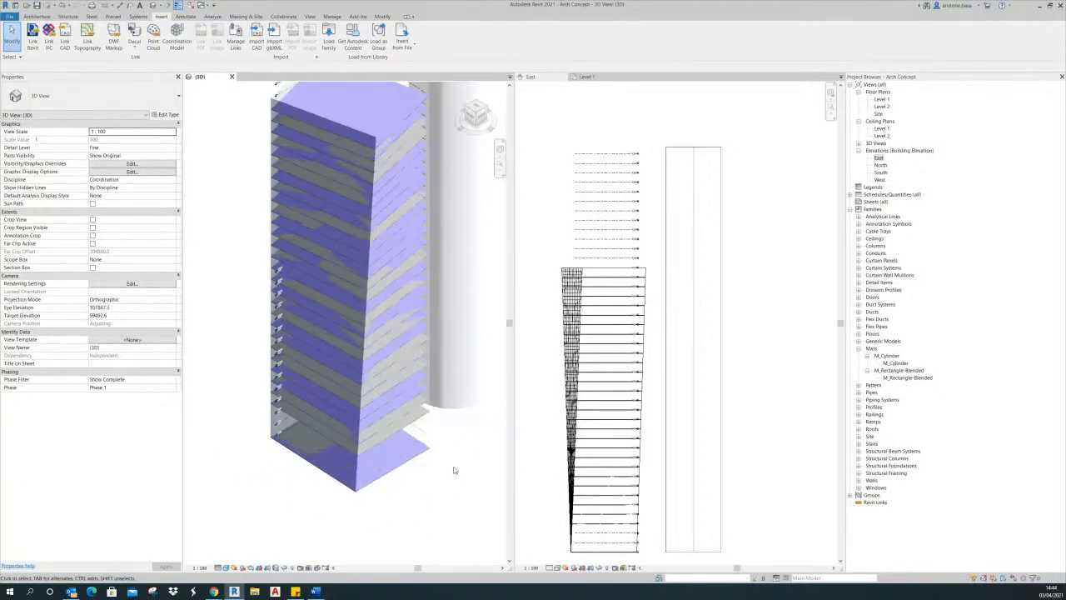
pyautogui.scroll(-4, 424, 447)
pyautogui.keyDown('shift'); pyautogui.moveTo(416, 434); pyautogui.dragTo(366, 184, button='middle'); pyautogui.keyUp('shift')
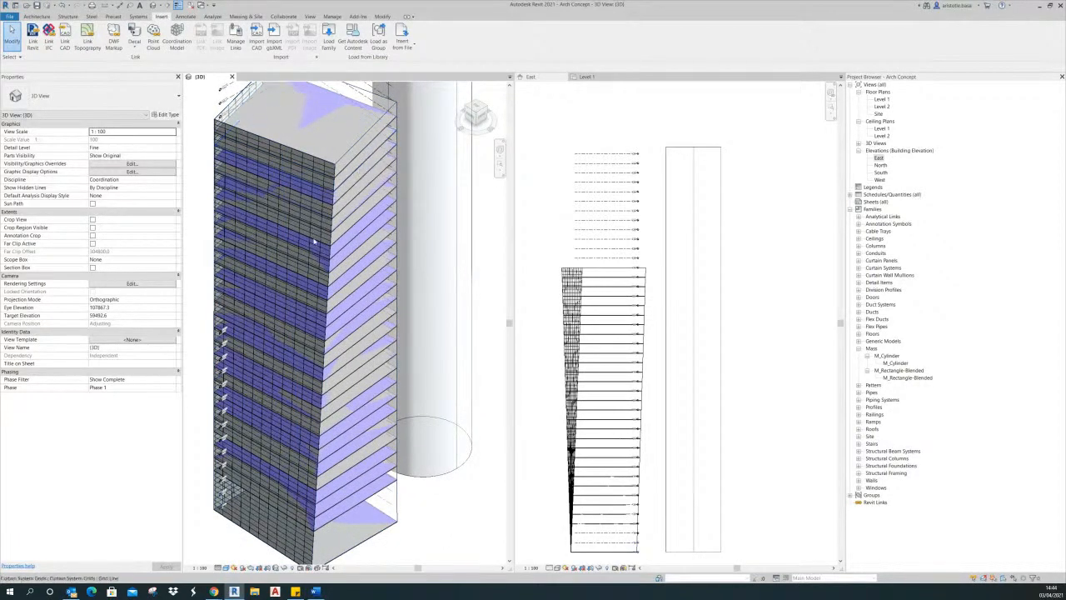
pyautogui.keyDown('shift'); pyautogui.moveTo(379, 250); pyautogui.dragTo(381, 199, button='middle'); pyautogui.keyUp('shift')
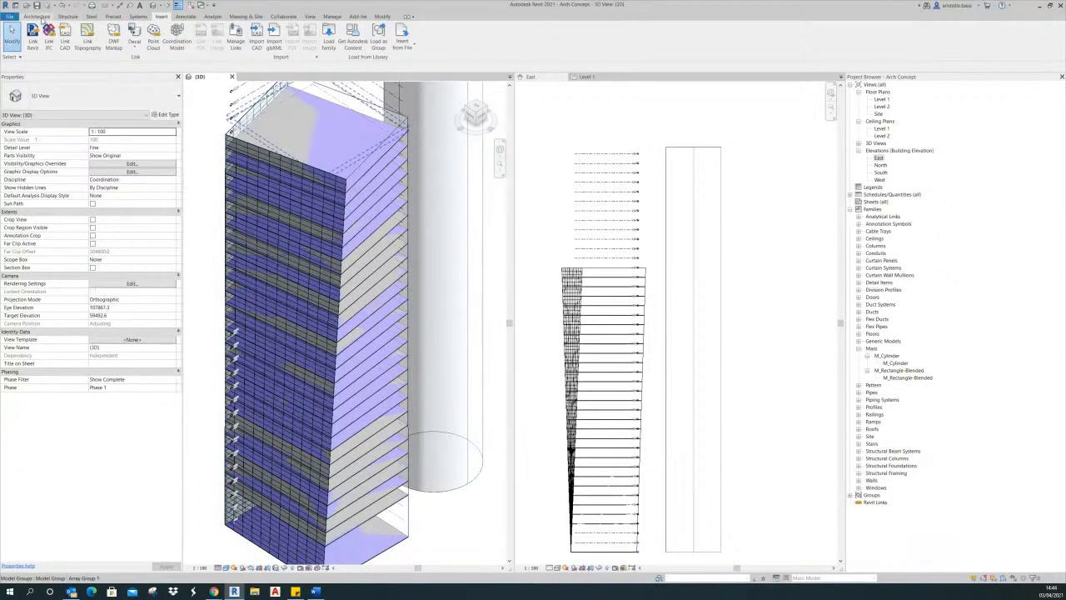
pyautogui.click(249, 16)
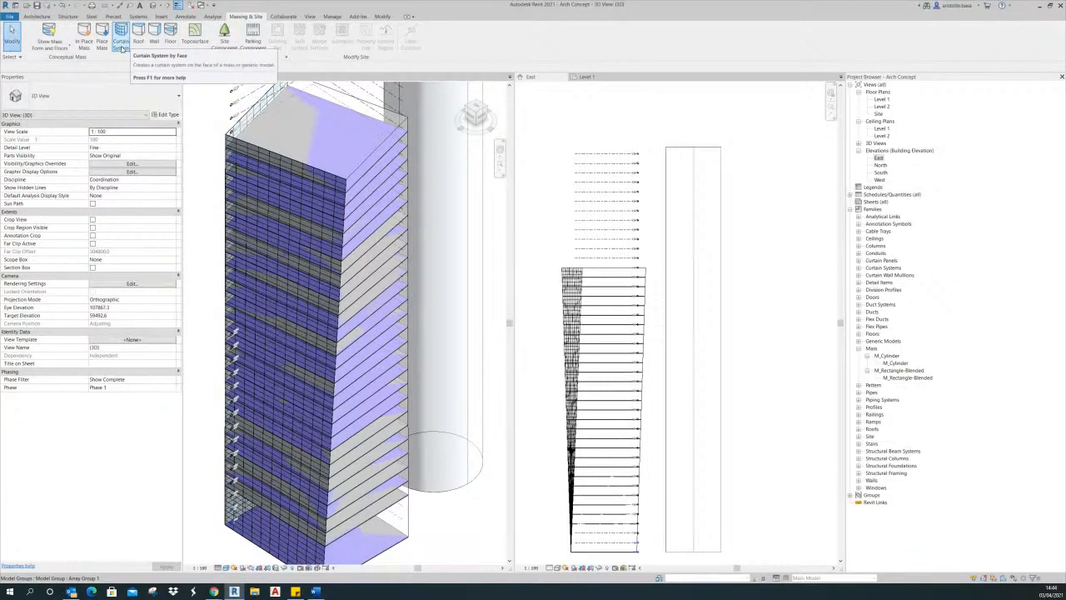
pyautogui.click(126, 43)
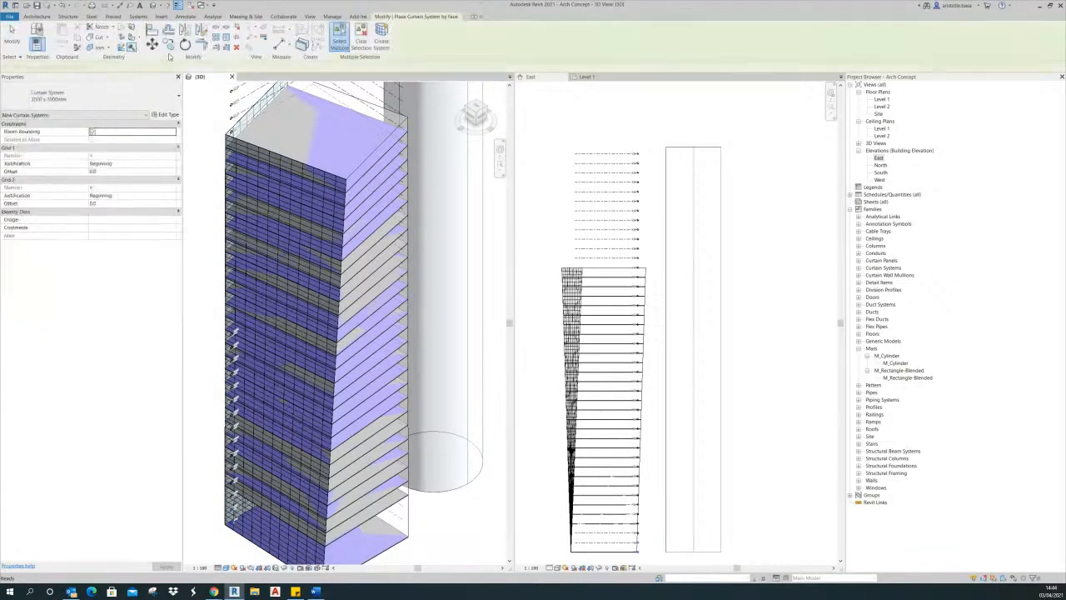
pyautogui.click(383, 154)
pyautogui.keyDown('shift'); pyautogui.moveTo(385, 114); pyautogui.dragTo(165, 156, button='middle'); pyautogui.keyUp('shift')
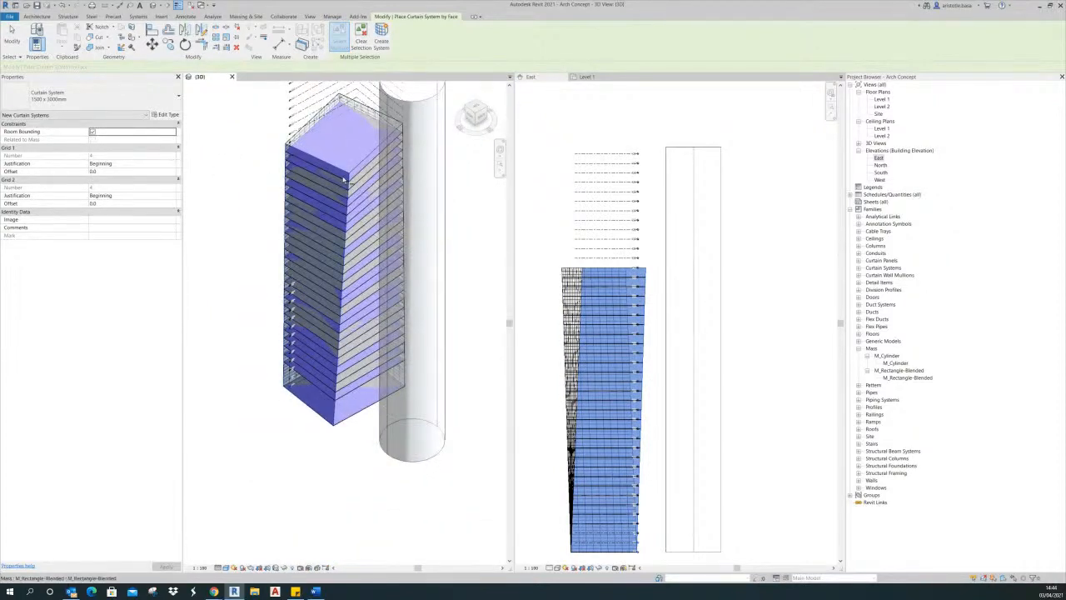
pyautogui.scroll(5, 358, 172)
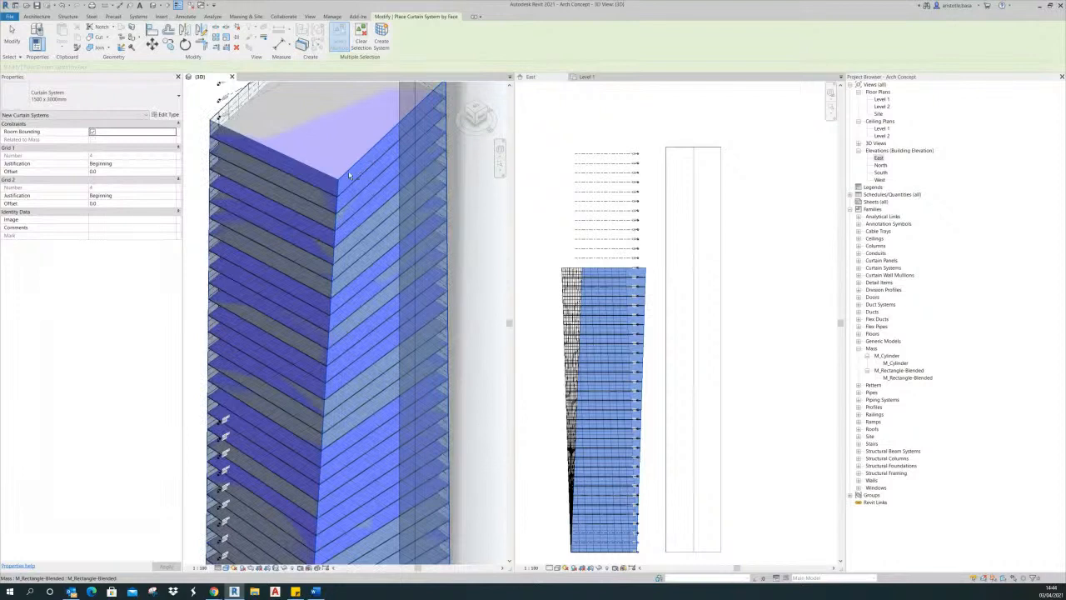
pyautogui.click(381, 47)
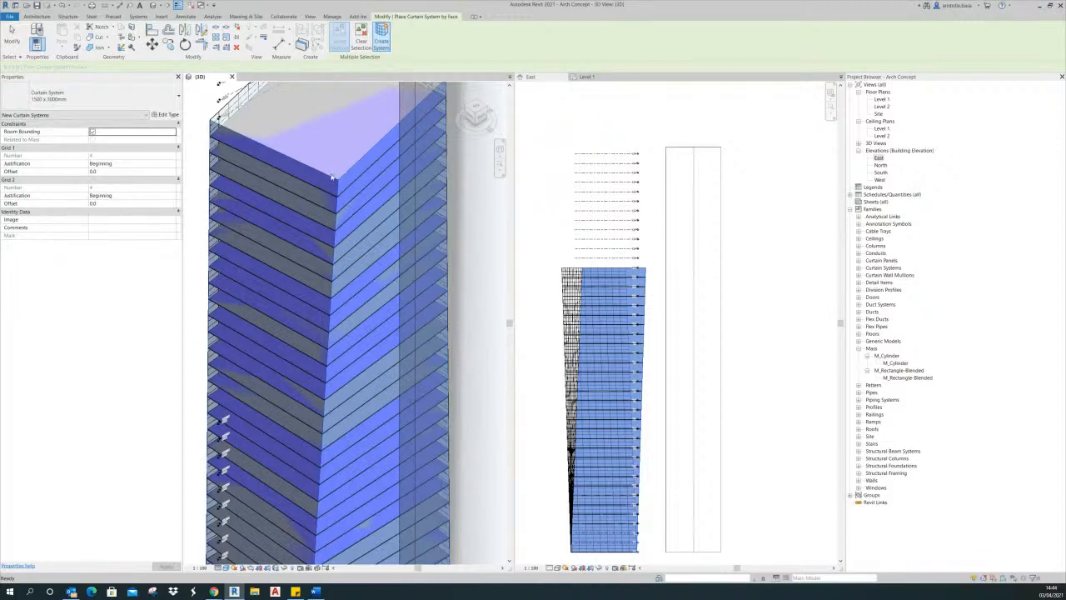
# - Examine the rectangular tower's curtain system from several sides and end the curtain system placement
pyautogui.scroll(-4, 363, 232)
pyautogui.keyDown('shift'); pyautogui.moveTo(363, 232); pyautogui.dragTo(438, 362, button='middle'); pyautogui.keyUp('shift')
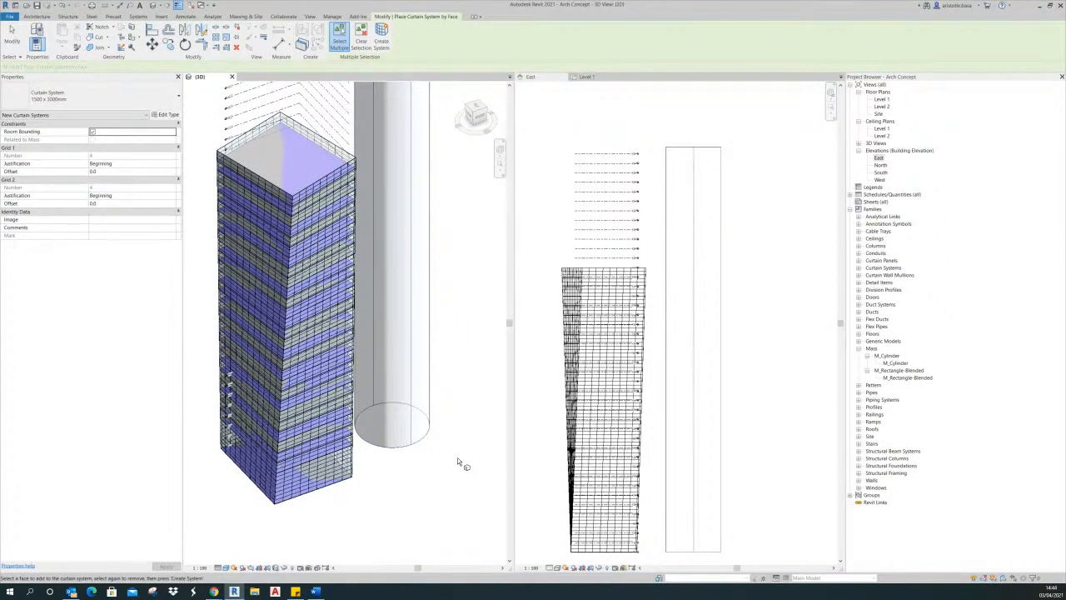
pyautogui.moveTo(397, 490); pyautogui.dragTo(426, 483, button='middle')
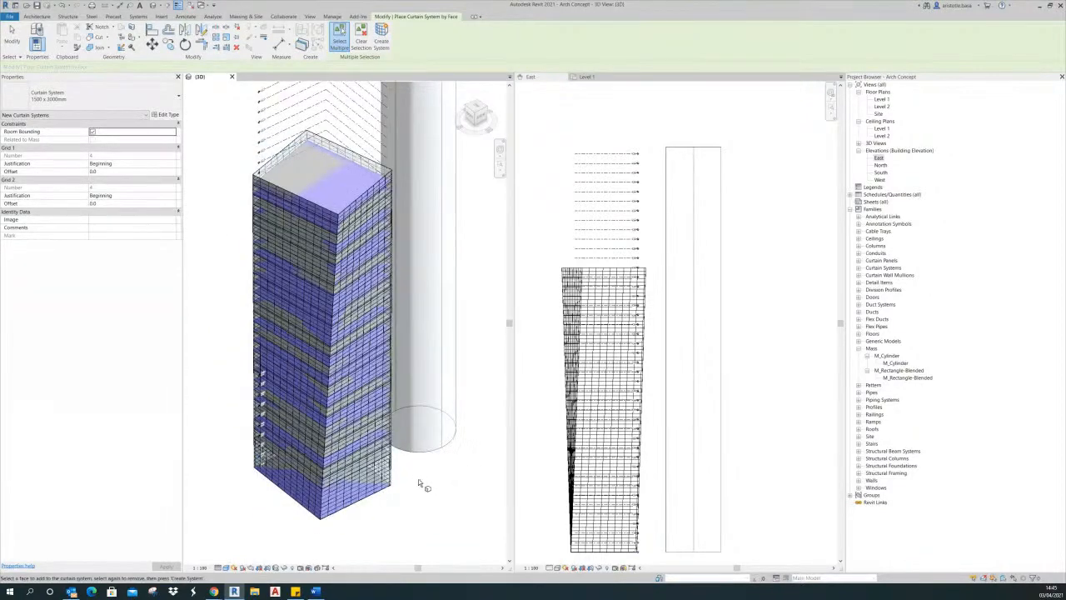
pyautogui.scroll(3, 425, 483)
pyautogui.scroll(-5, 344, 339)
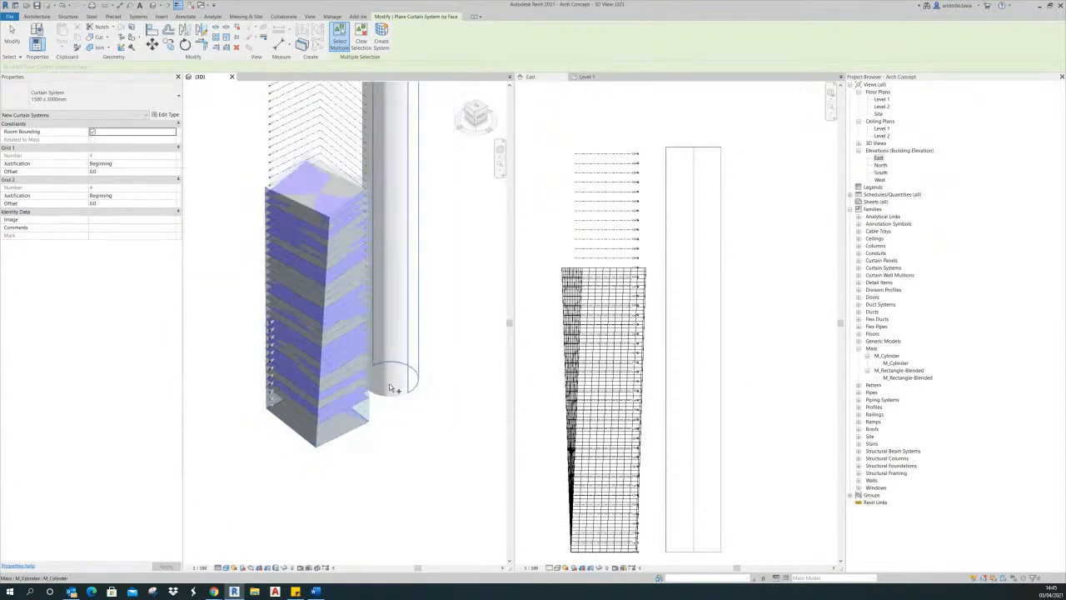
pyautogui.keyDown('shift'); pyautogui.moveTo(442, 388); pyautogui.dragTo(425, 371, button='middle'); pyautogui.keyUp('shift')
pyautogui.scroll(3, 405, 406)
pyautogui.scroll(-2, 424, 333)
pyautogui.press('Escape')
pyautogui.press('Escape')
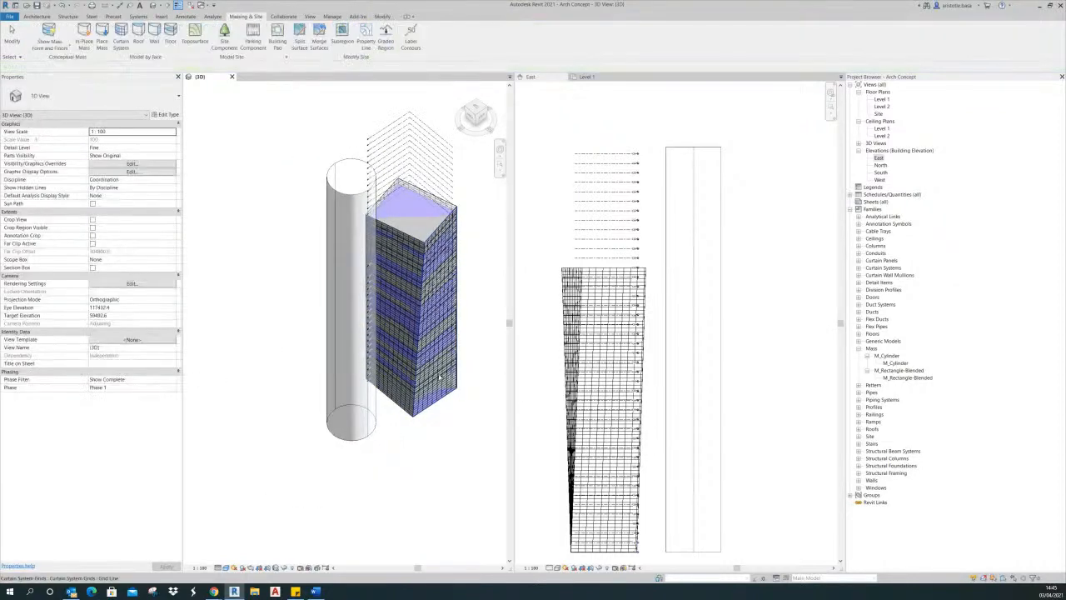
# - Add mass floors to the cylinder mass at every level up to Level 77
pyautogui.scroll(3, 447, 405)
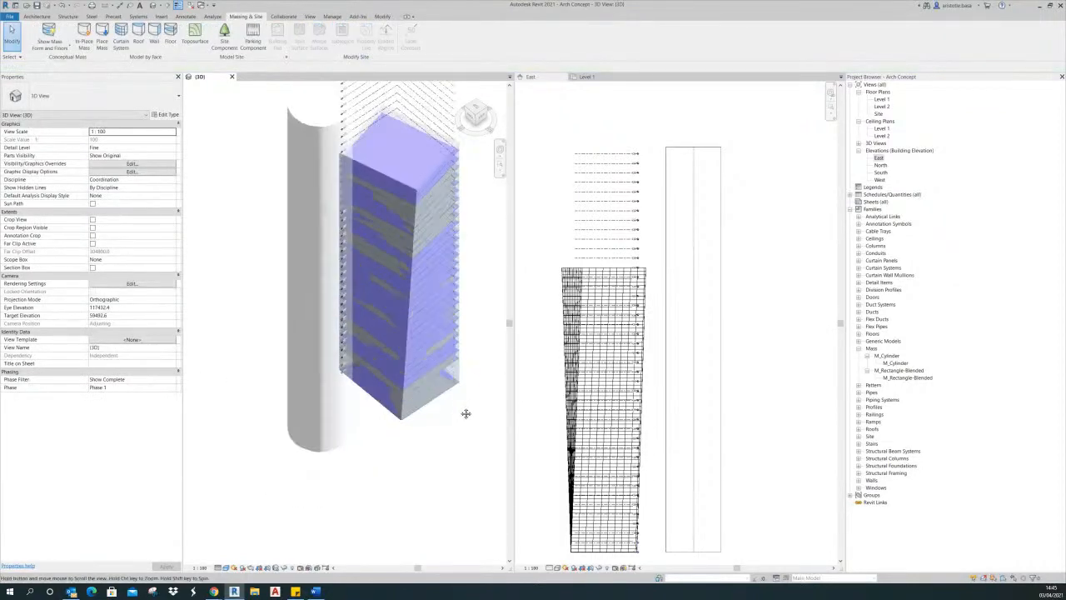
pyautogui.click(306, 160)
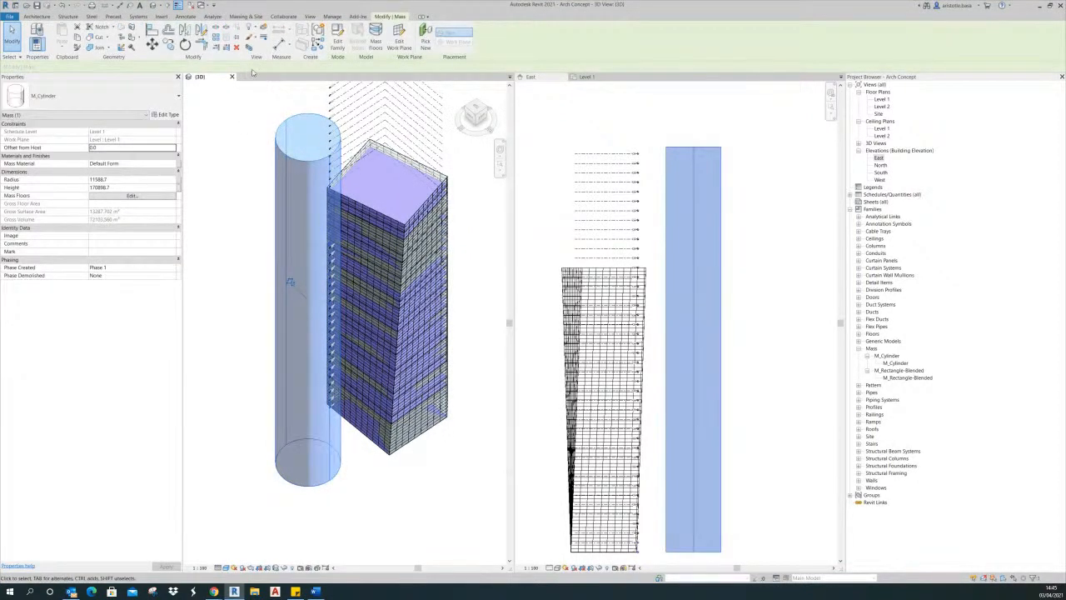
pyautogui.click(374, 41)
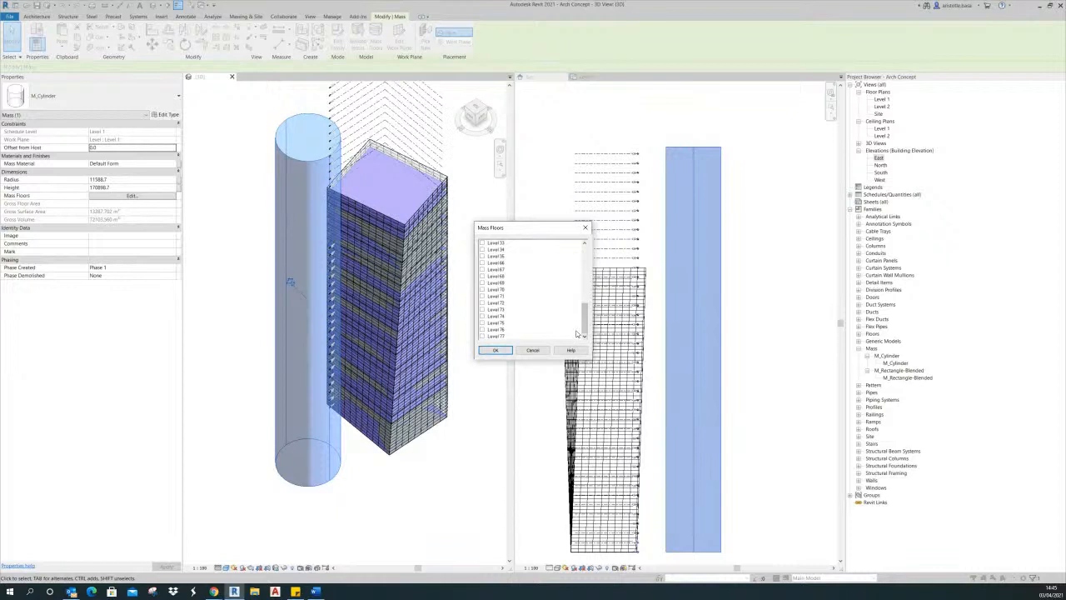
pyautogui.keyDown('shift'); pyautogui.click(483, 337); pyautogui.keyUp('shift')
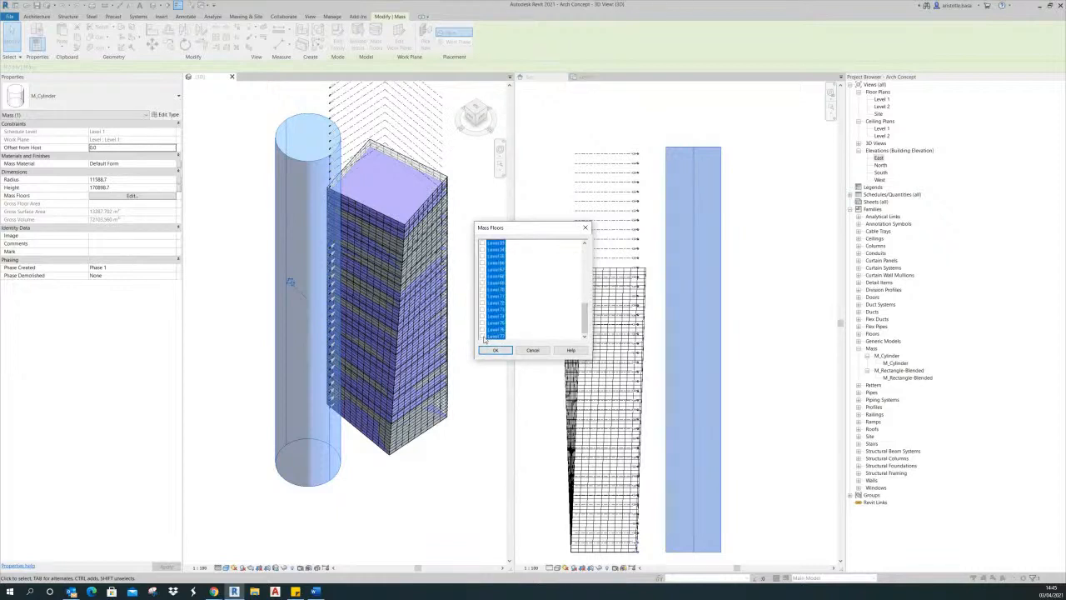
pyautogui.click(497, 349)
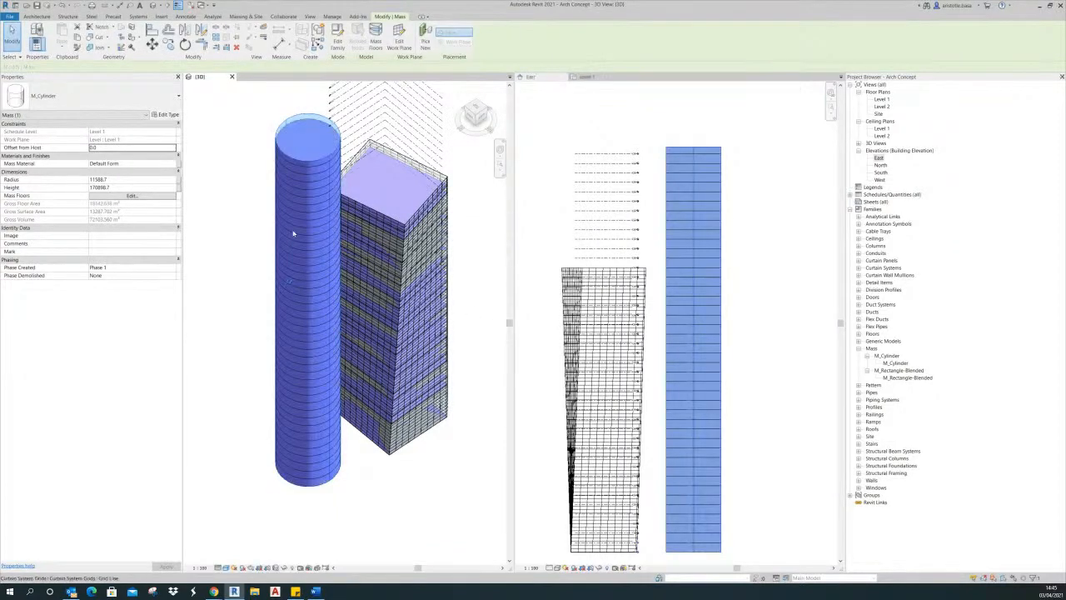
pyautogui.click(397, 477)
# - Create floors by face on all mass floors of the cylinder using the 160mm Concrete With 50mm Metal Deck type
pyautogui.moveTo(411, 462); pyautogui.dragTo(409, 481, button='middle')
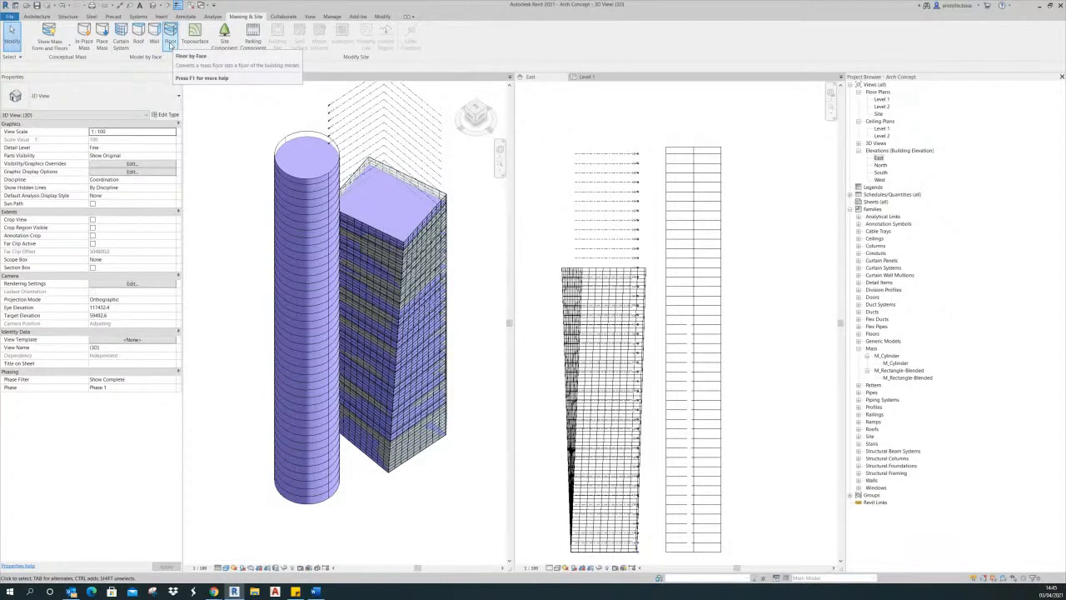
pyautogui.click(170, 41)
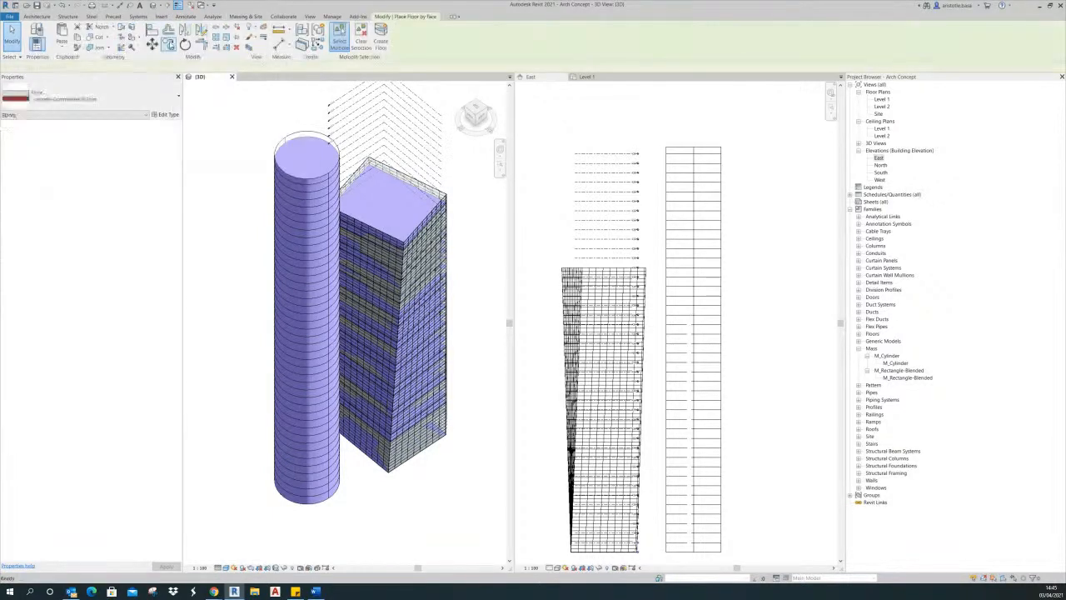
pyautogui.click(140, 105)
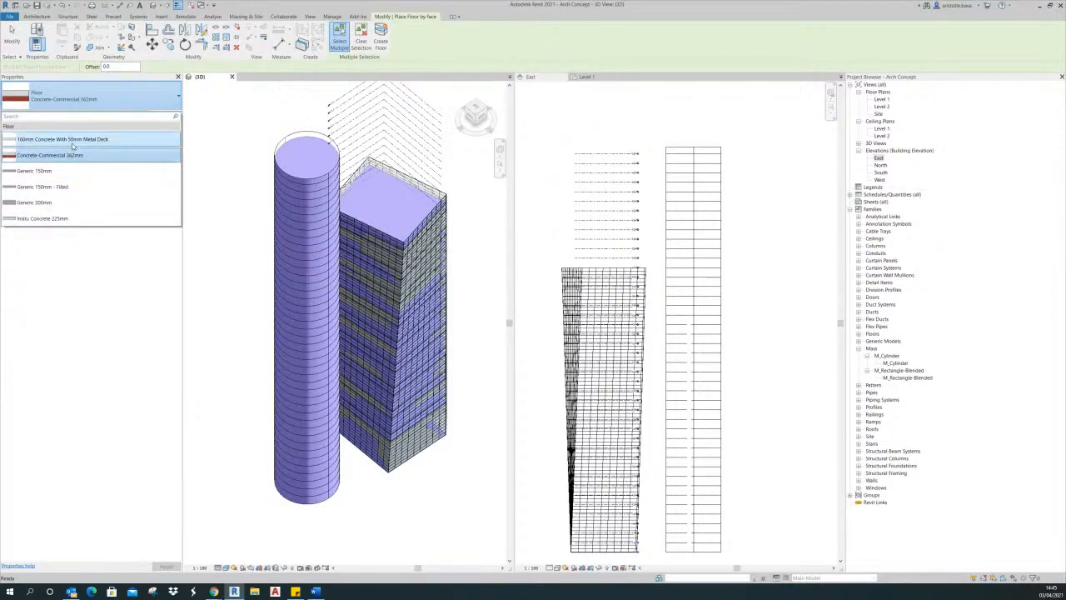
pyautogui.moveTo(88, 145)
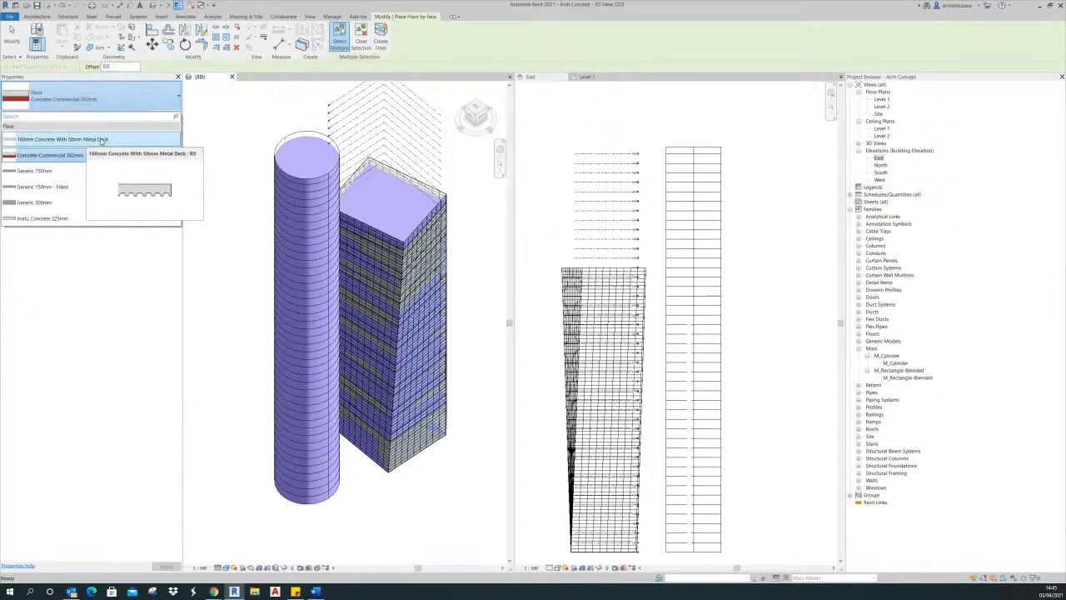
pyautogui.click(101, 140)
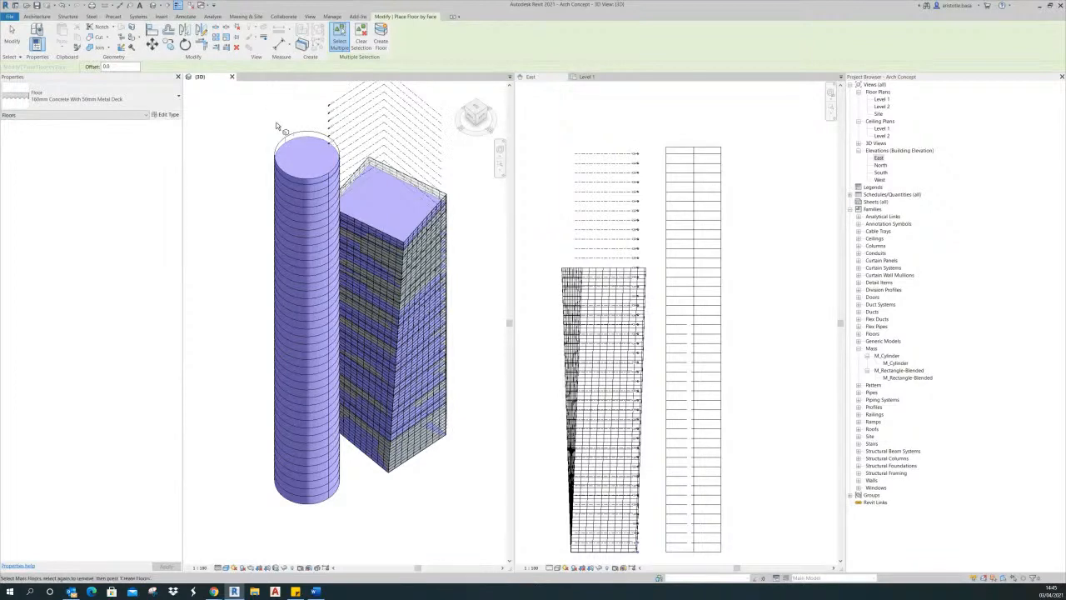
pyautogui.moveTo(293, 121); pyautogui.dragTo(322, 121, button='middle')
pyautogui.moveTo(243, 103); pyautogui.dragTo(380, 533)
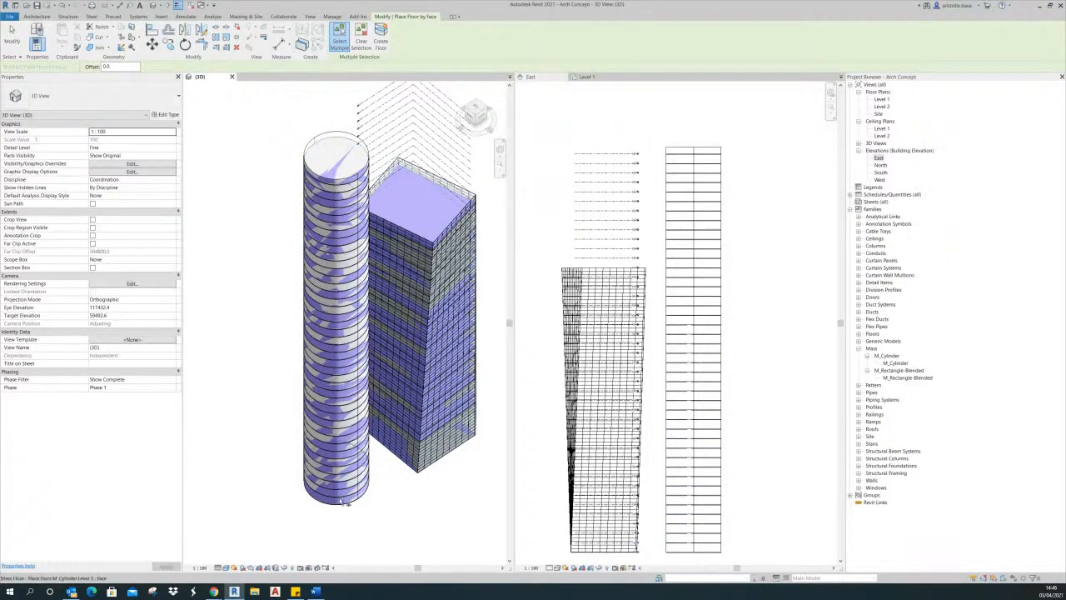
# - End the floor placement and inspect the cylinder's Level 2 floor slab and its properties up close
pyautogui.scroll(8, 340, 498)
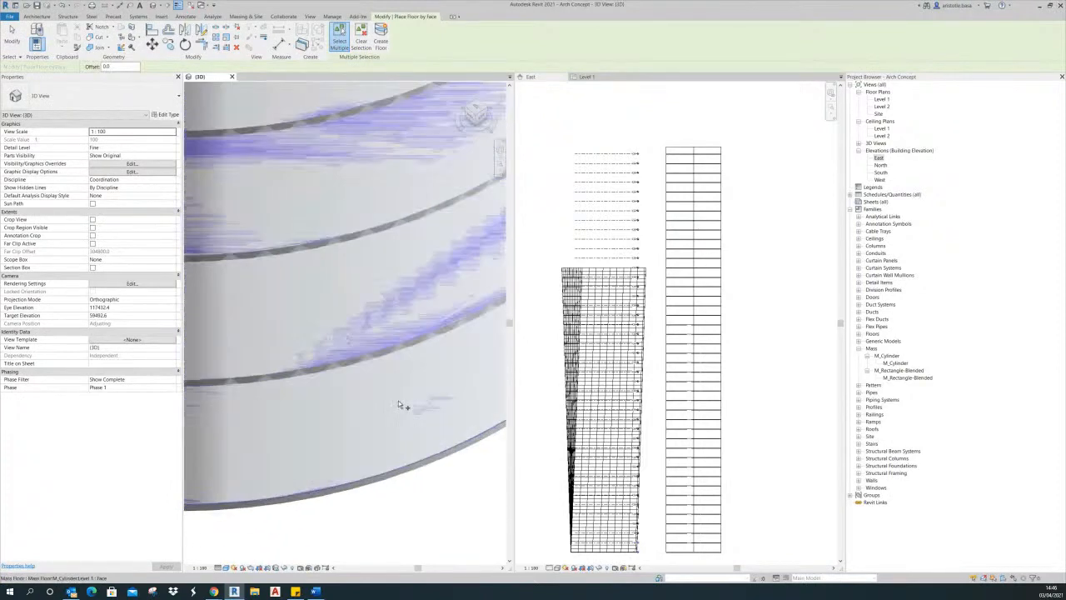
pyautogui.scroll(3, 398, 405)
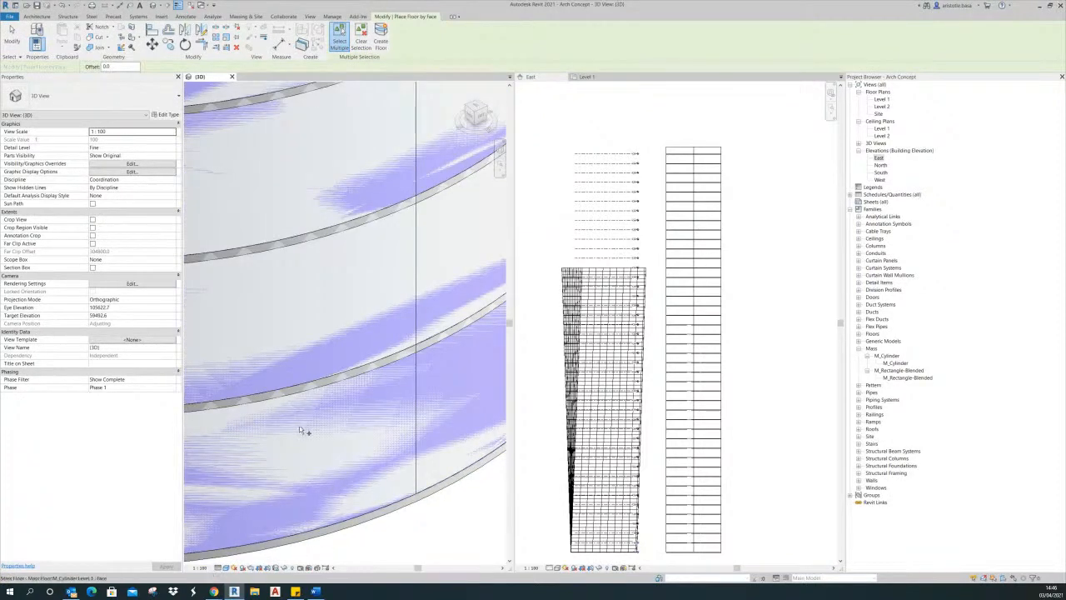
pyautogui.scroll(4, 364, 374)
pyautogui.press('Escape')
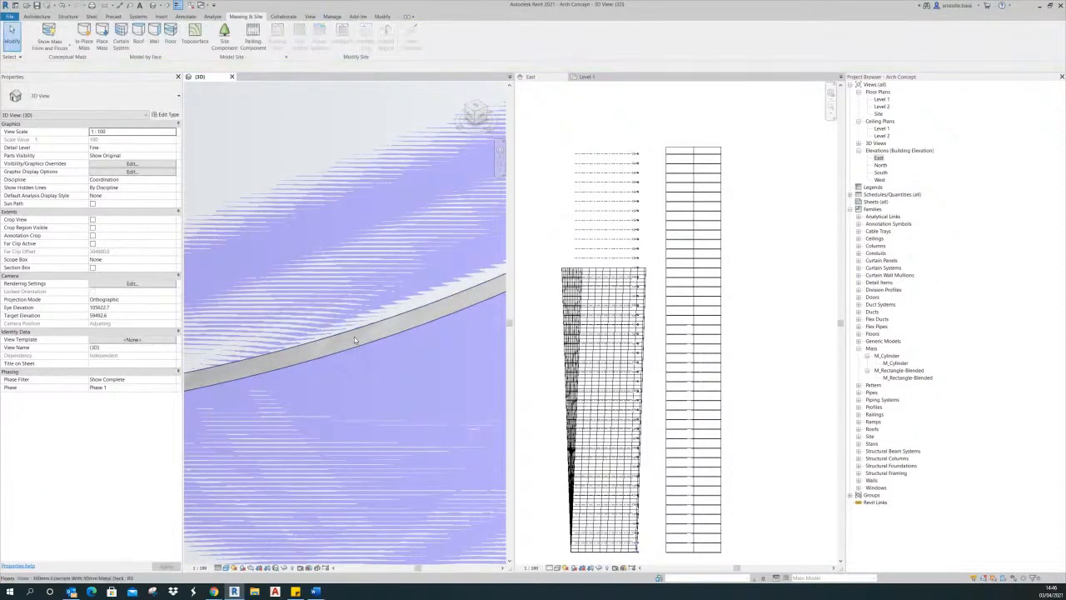
pyautogui.click(354, 336)
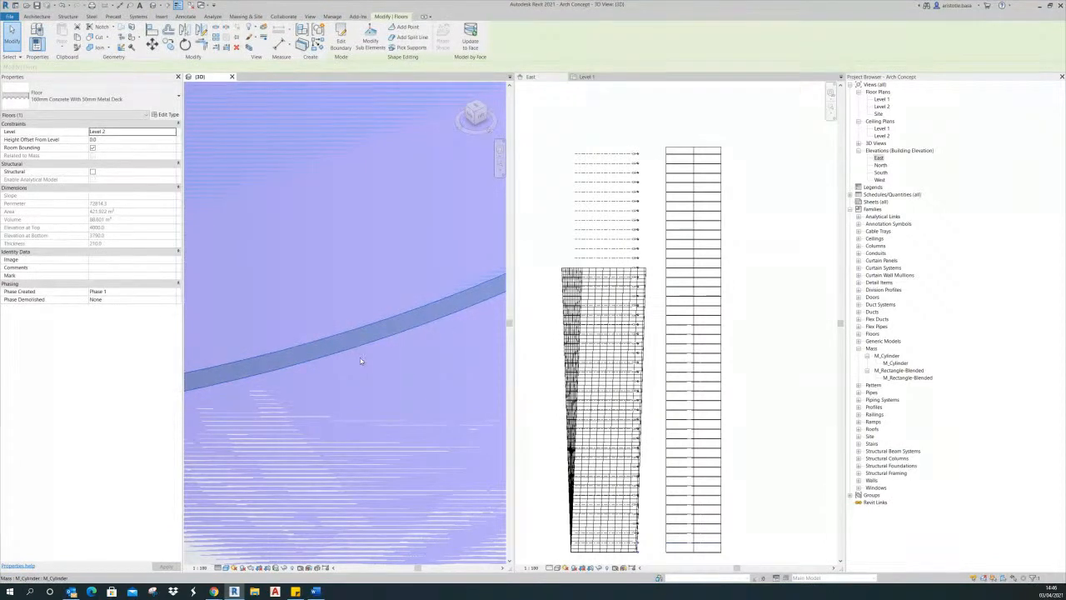
pyautogui.scroll(-6, 361, 360)
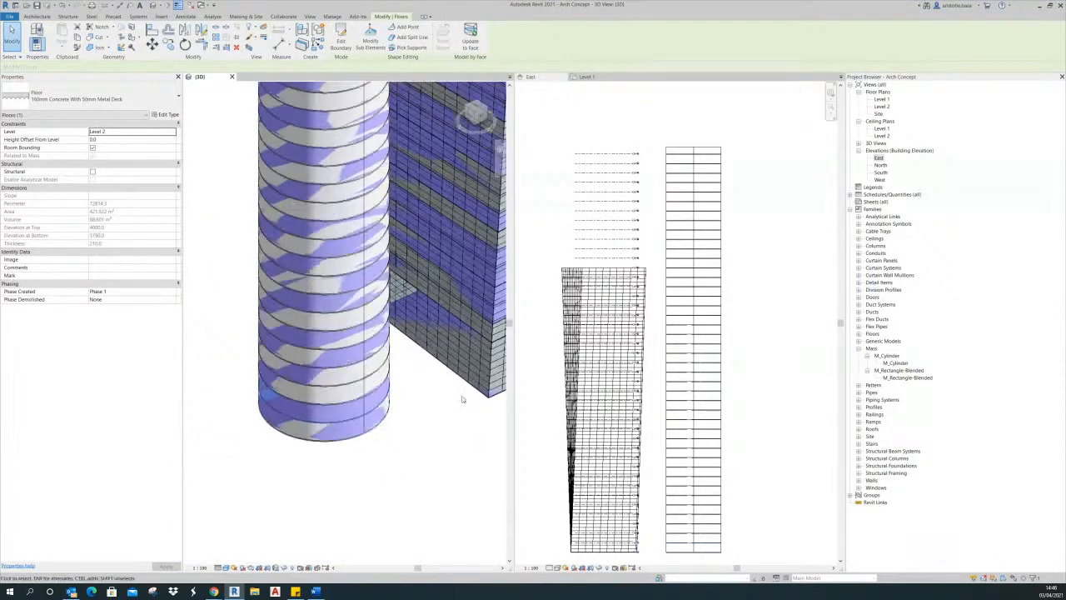
# - Draw a horizontal building section through the middle of the cylinder on the Level 1 floor plan and open its view
pyautogui.doubleClick(882, 99)
pyautogui.scroll(3, 714, 310)
pyautogui.scroll(1, 700, 296)
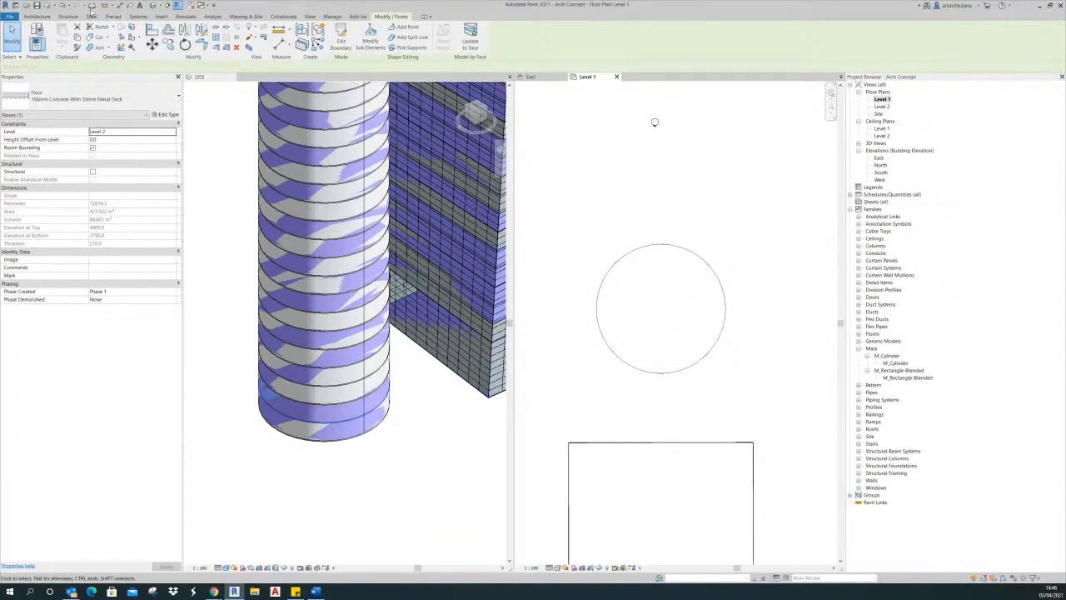
pyautogui.click(167, 5)
pyautogui.click(585, 306)
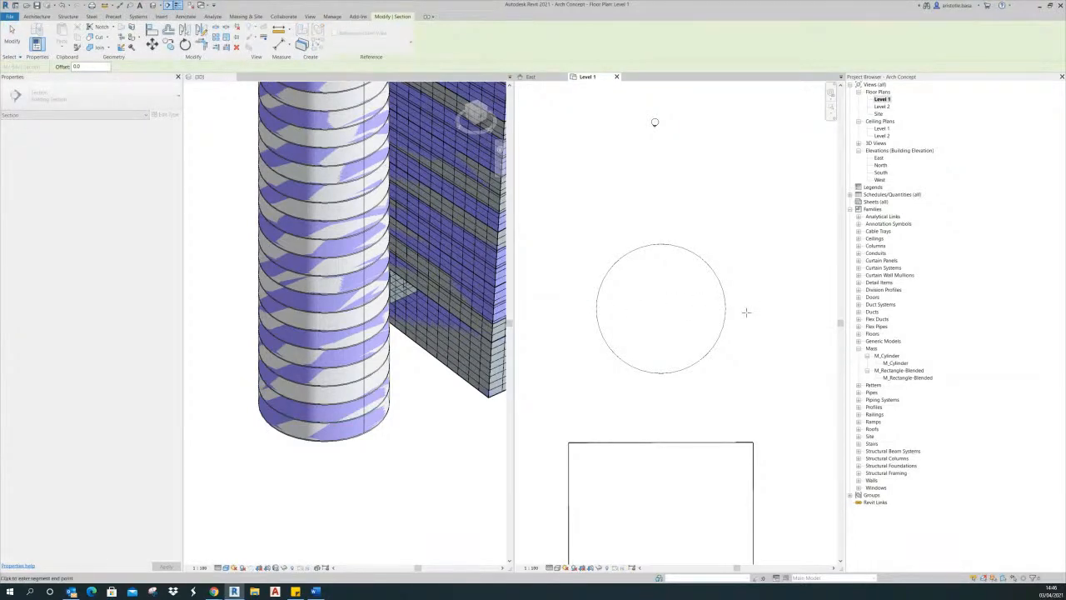
pyautogui.click(752, 305)
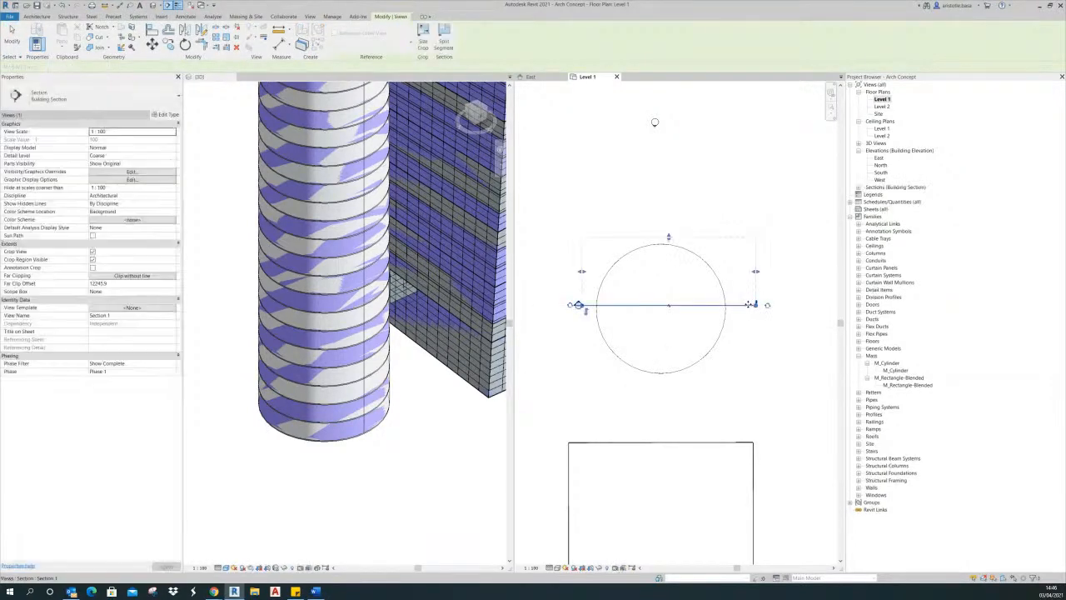
pyautogui.rightClick(749, 305)
pyautogui.click(783, 335)
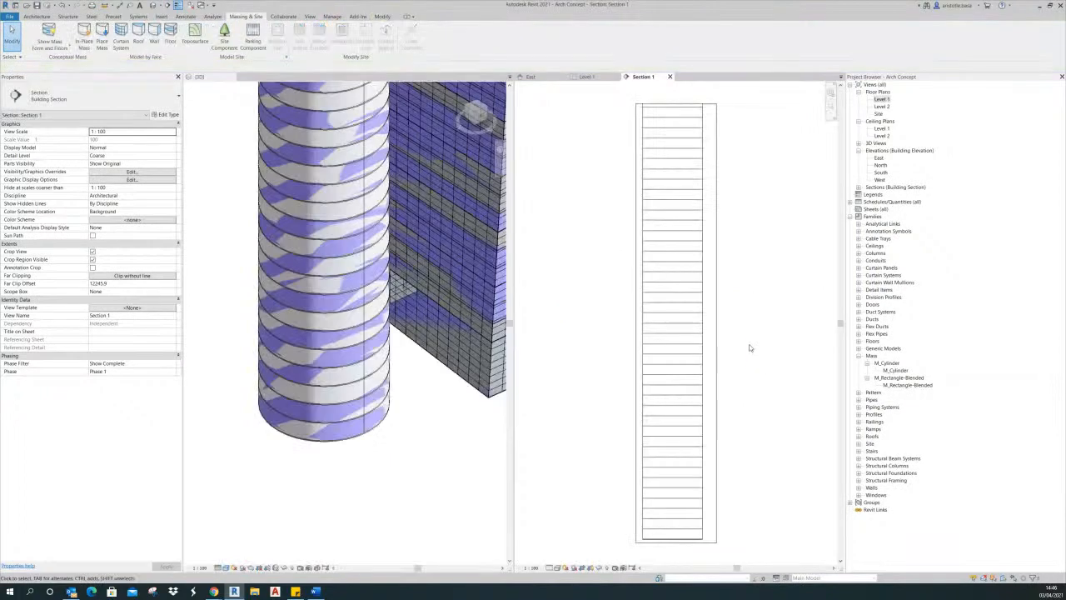
# - Set the section view's detail level to Fine
pyautogui.moveTo(594, 384); pyautogui.dragTo(595, 408, button='middle')
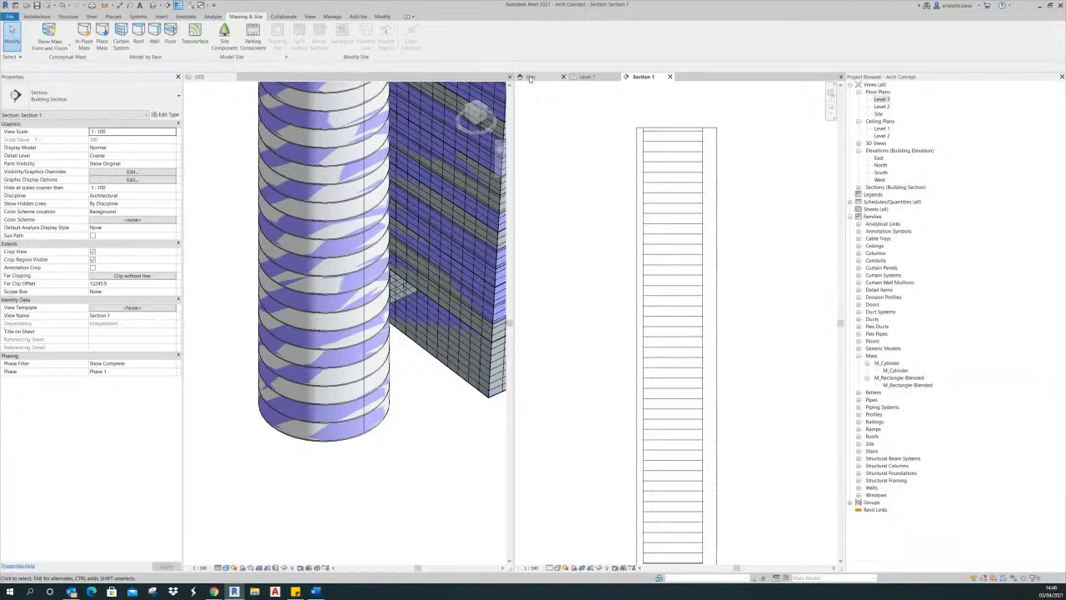
pyautogui.scroll(6, 687, 141)
pyautogui.scroll(1, 621, 333)
pyautogui.click(550, 567)
pyautogui.click(558, 559)
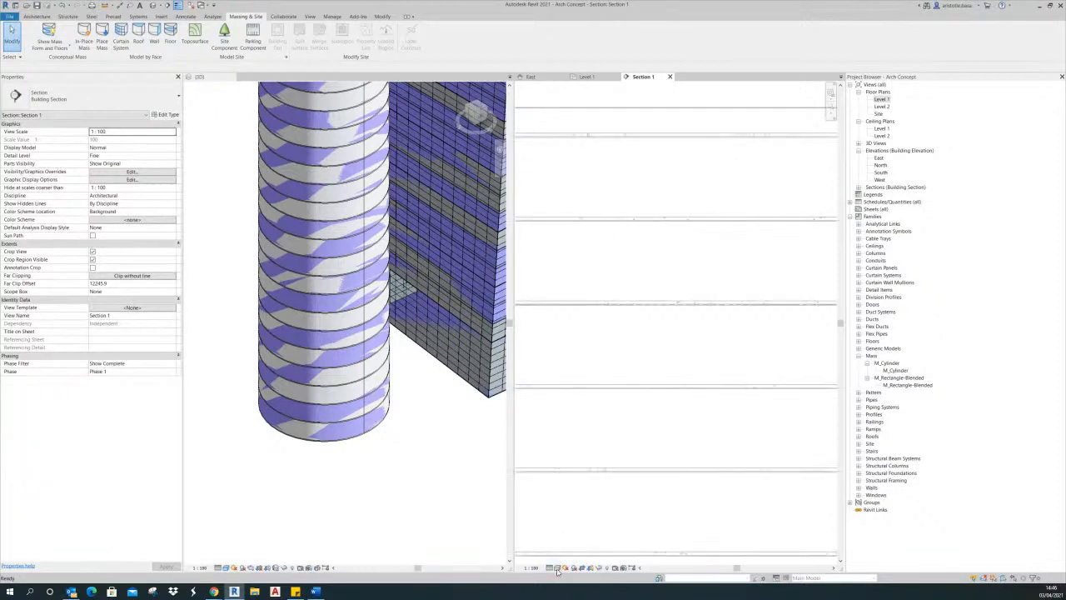
# - Set the section view's visual style to Consistent Colors
pyautogui.moveTo(572, 252); pyautogui.dragTo(779, 347, button='middle')
pyautogui.scroll(1, 671, 223)
pyautogui.moveTo(706, 458); pyautogui.dragTo(692, 290, button='middle')
pyautogui.scroll(4, 684, 290)
pyautogui.scroll(1, 655, 289)
pyautogui.click(565, 567)
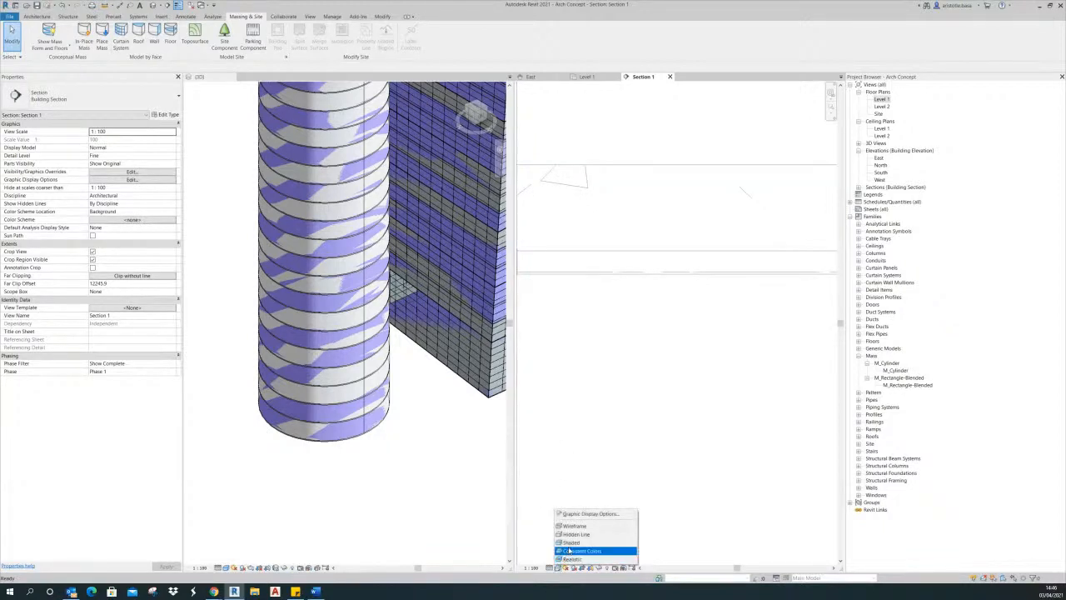
pyautogui.click(571, 550)
# - Examine the cylinder's cut floor slabs and full floor stack in the section, and close the section view
pyautogui.moveTo(633, 307); pyautogui.dragTo(797, 336, button='middle')
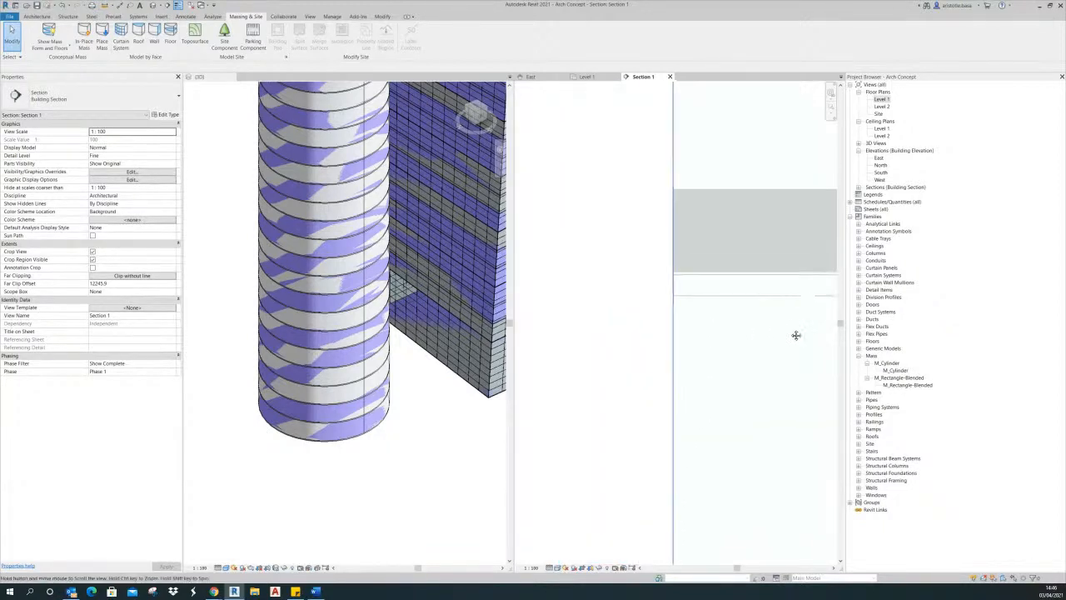
pyautogui.click(741, 299)
pyautogui.scroll(-5, 731, 293)
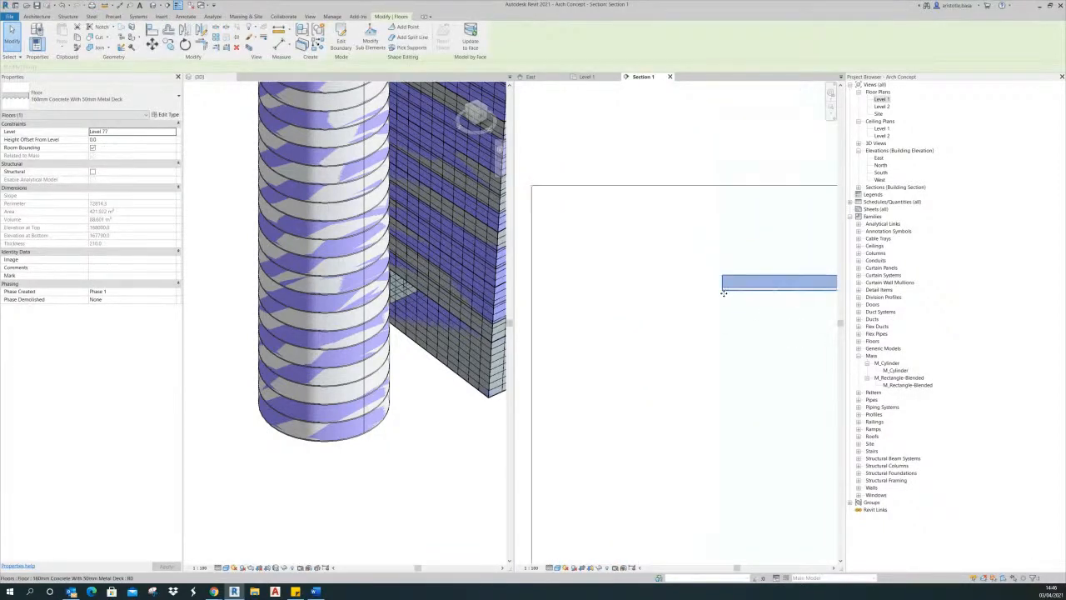
pyautogui.moveTo(727, 309); pyautogui.dragTo(585, 283, button='middle')
pyautogui.click(605, 286)
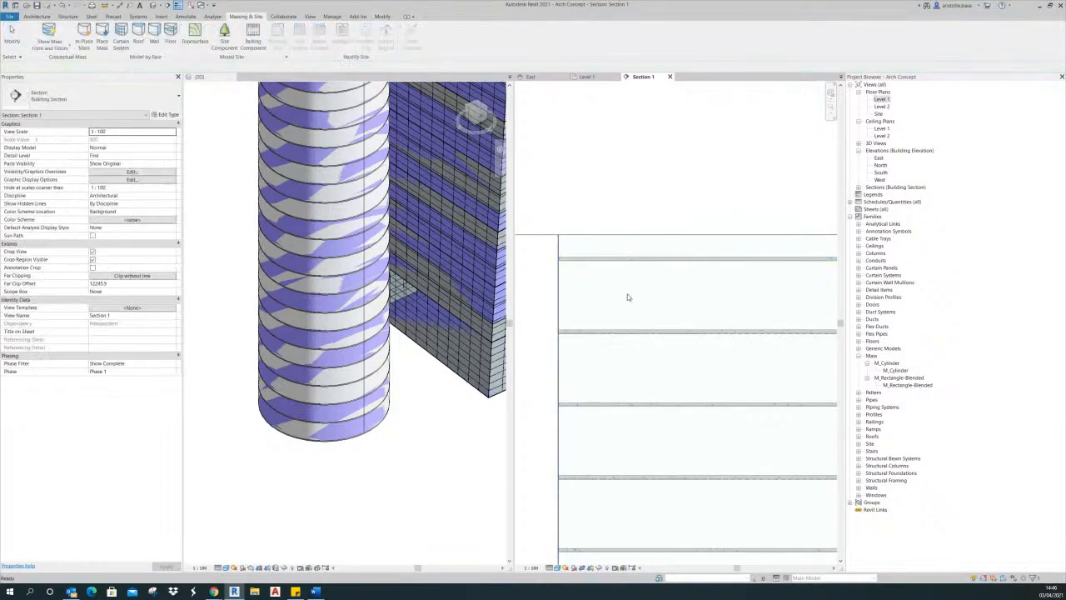
pyautogui.scroll(-3, 633, 298)
pyautogui.scroll(-5, 637, 298)
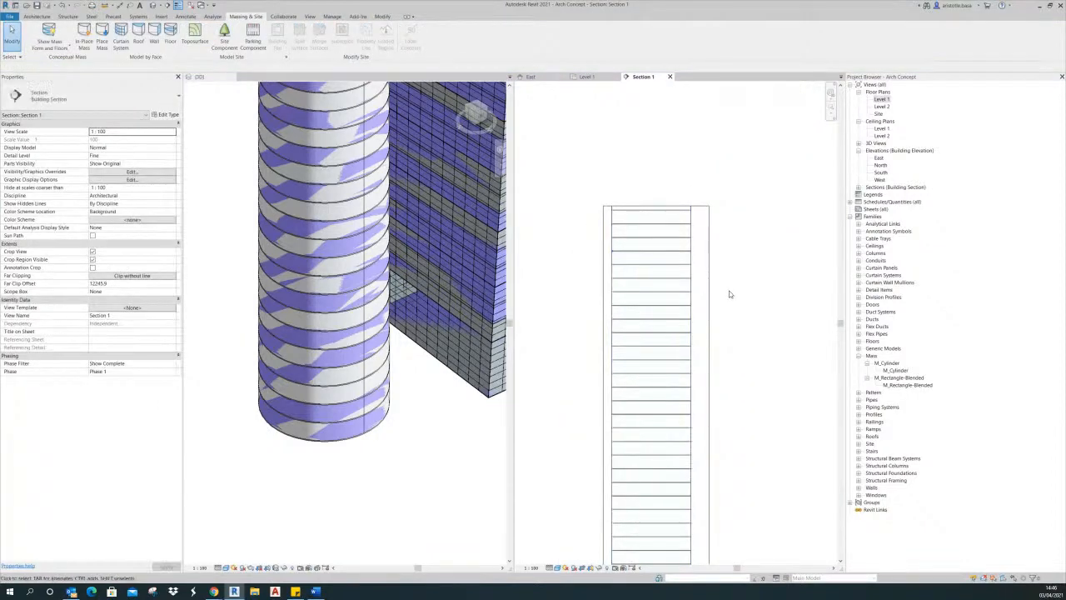
pyautogui.moveTo(732, 295); pyautogui.dragTo(741, 316, button='middle')
pyautogui.click(670, 76)
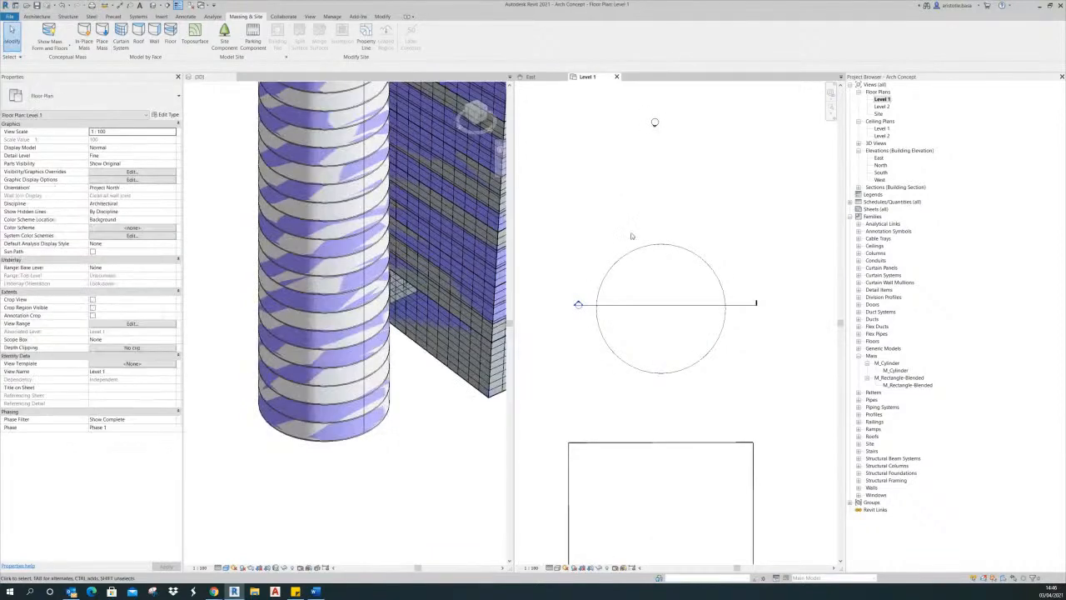
# - Inspect both towers in the 3D view, comparing the cylinder's bare faces with the rectangular tower's curtain system
pyautogui.moveTo(675, 225); pyautogui.dragTo(680, 200, button='middle')
pyautogui.click(432, 434)
pyautogui.moveTo(429, 375); pyautogui.dragTo(414, 472, button='middle')
pyautogui.scroll(-3, 436, 467)
pyautogui.scroll(-2, 435, 466)
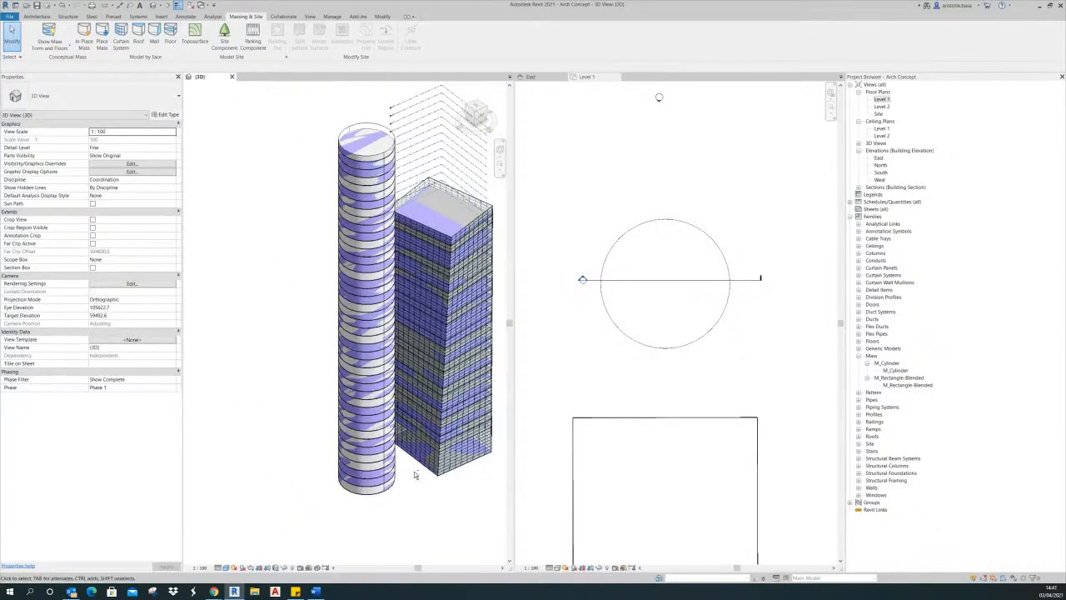
pyautogui.scroll(3, 363, 143)
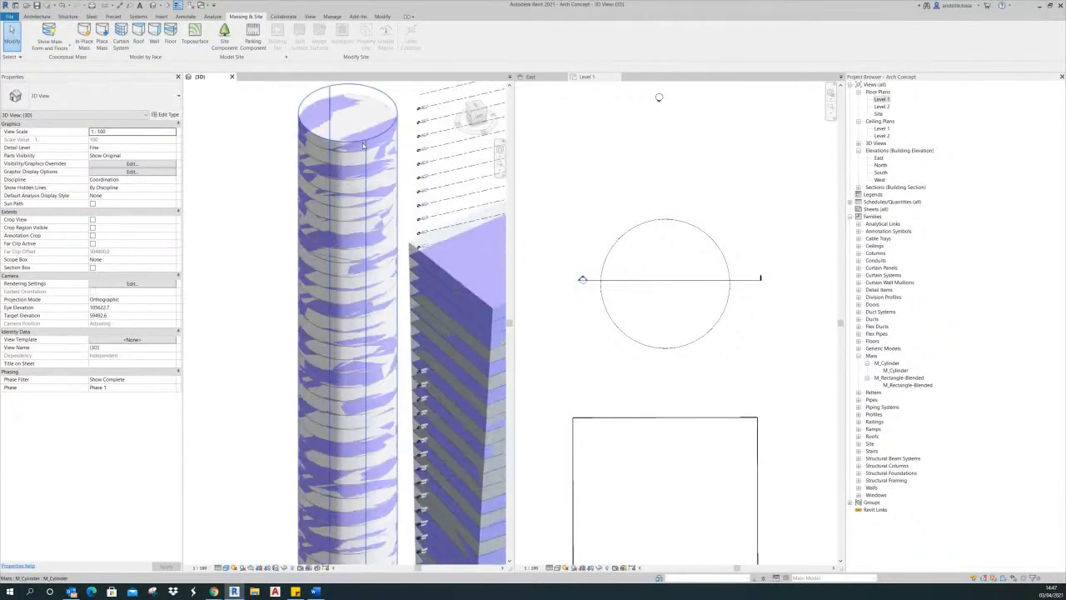
pyautogui.scroll(-3, 254, 200)
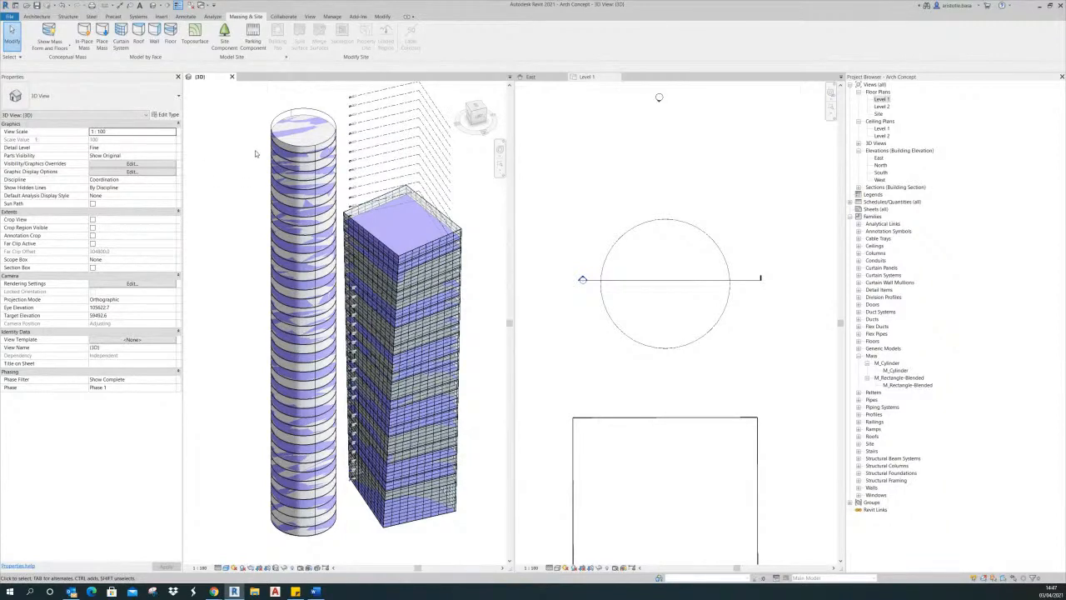
pyautogui.scroll(2, 319, 144)
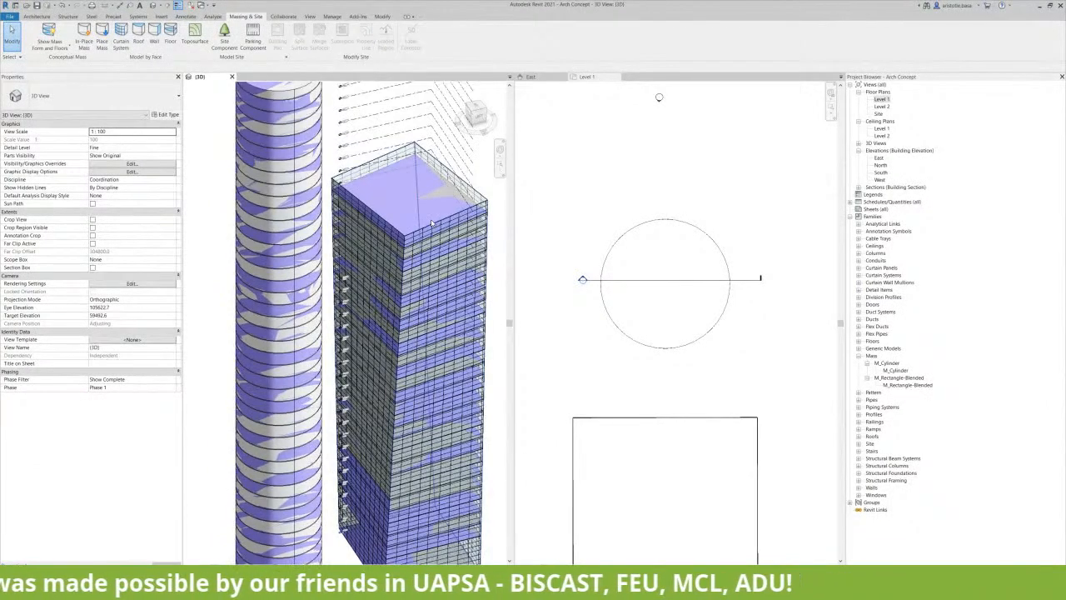
pyautogui.moveTo(505, 285); pyautogui.dragTo(489, 243, button='middle')
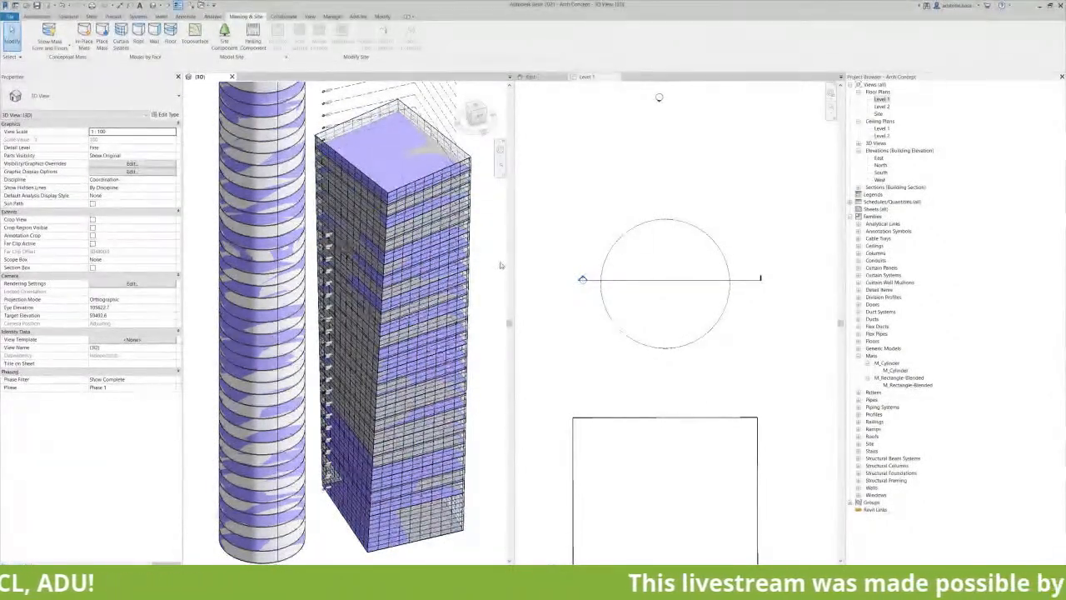
pyautogui.keyDown('shift'); pyautogui.moveTo(498, 259); pyautogui.dragTo(505, 315, button='middle'); pyautogui.keyUp('shift')
pyautogui.scroll(3, 350, 159)
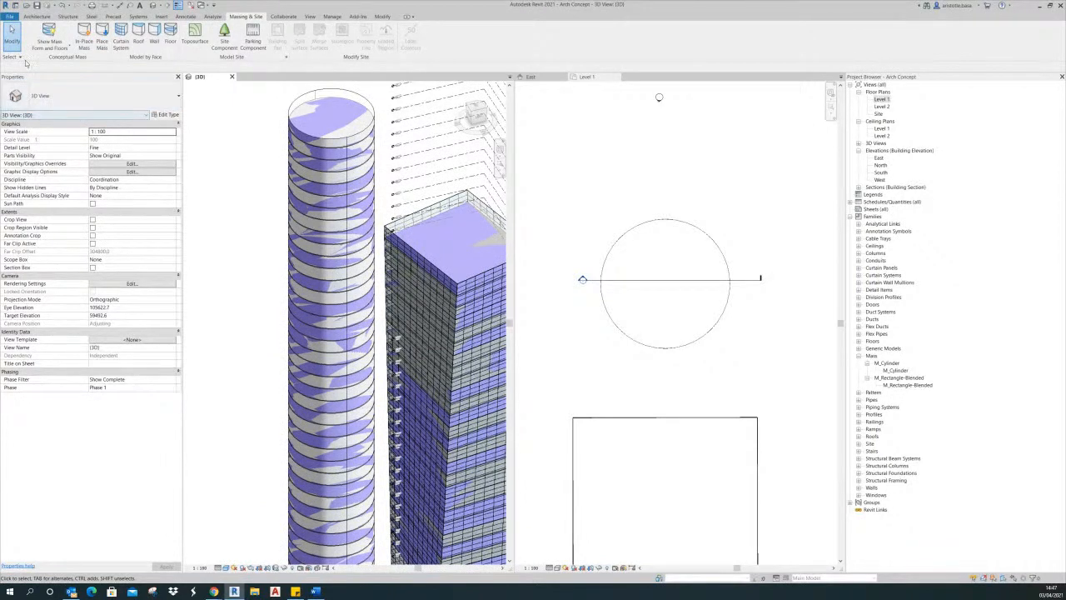
pyautogui.click(121, 40)
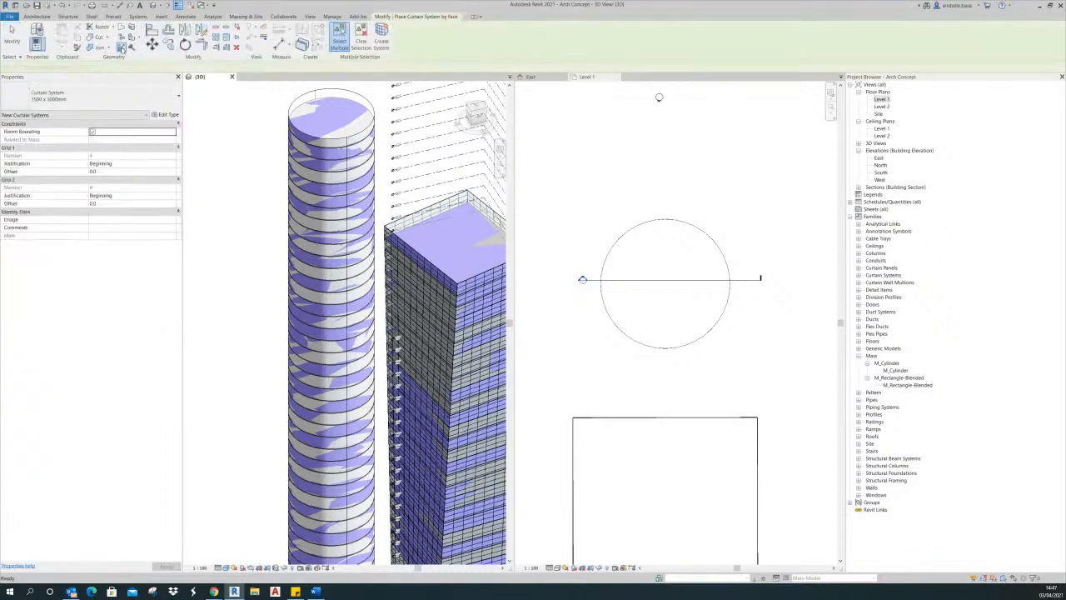
pyautogui.click(125, 99)
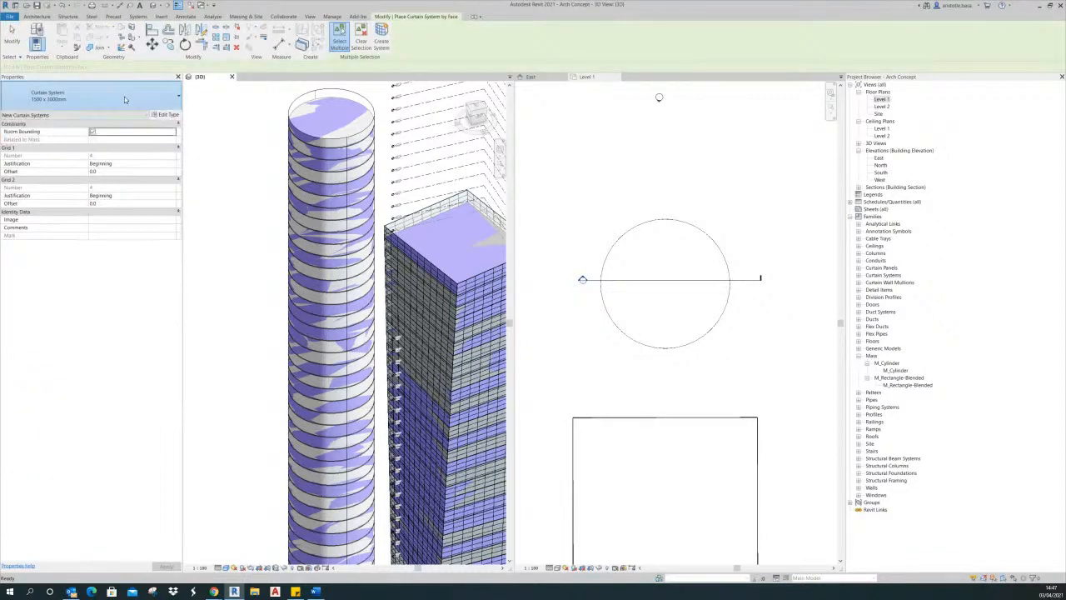
pyautogui.click(36, 16)
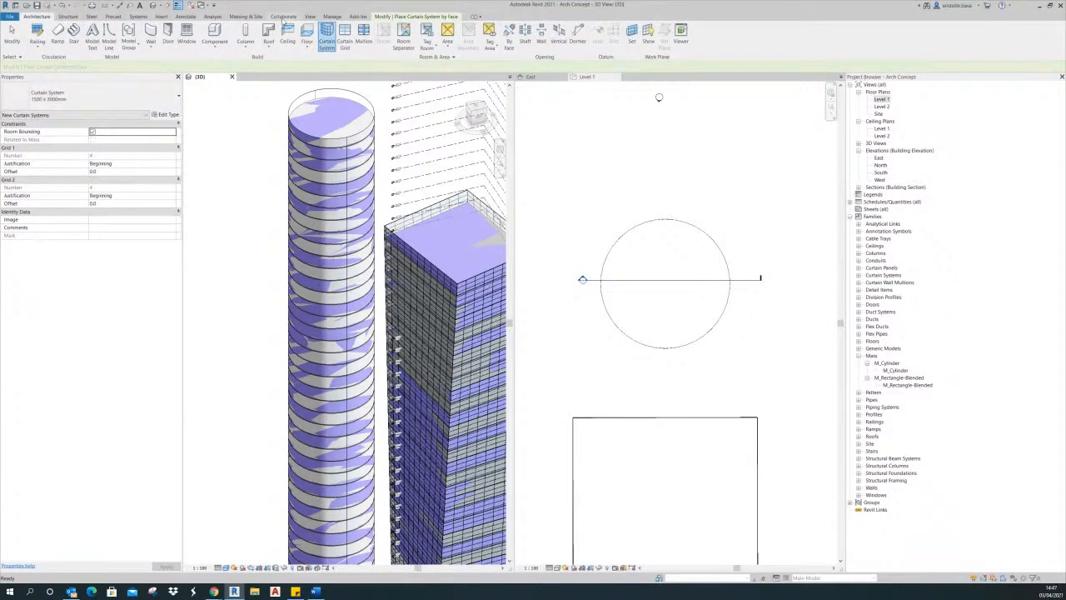
pyautogui.click(246, 16)
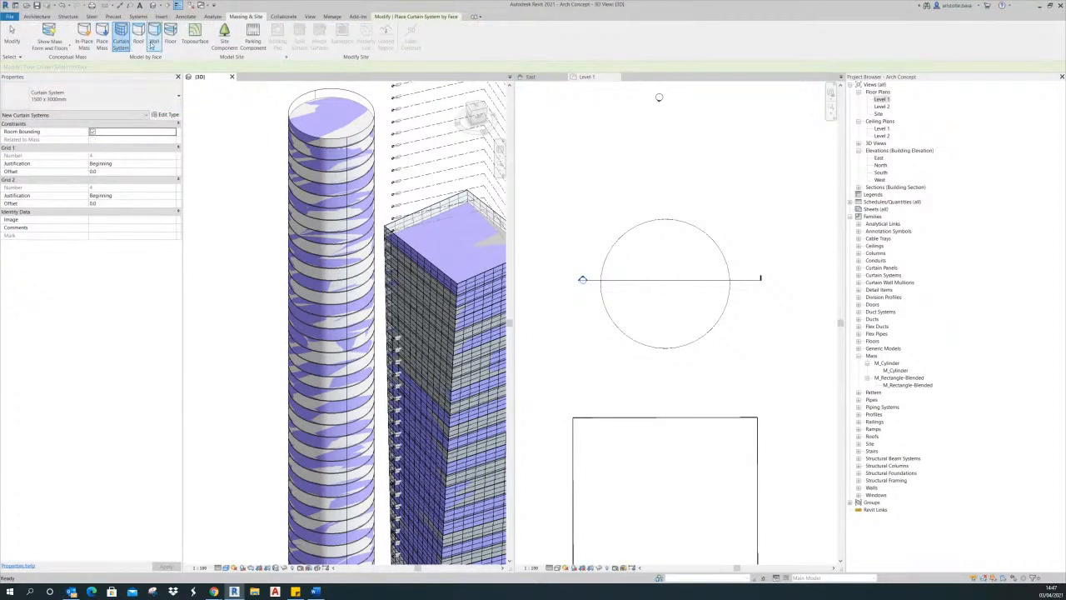
# - Create walls by face on both halves of the cylinder mass using the Curtain Wall Storefront type
pyautogui.click(154, 35)
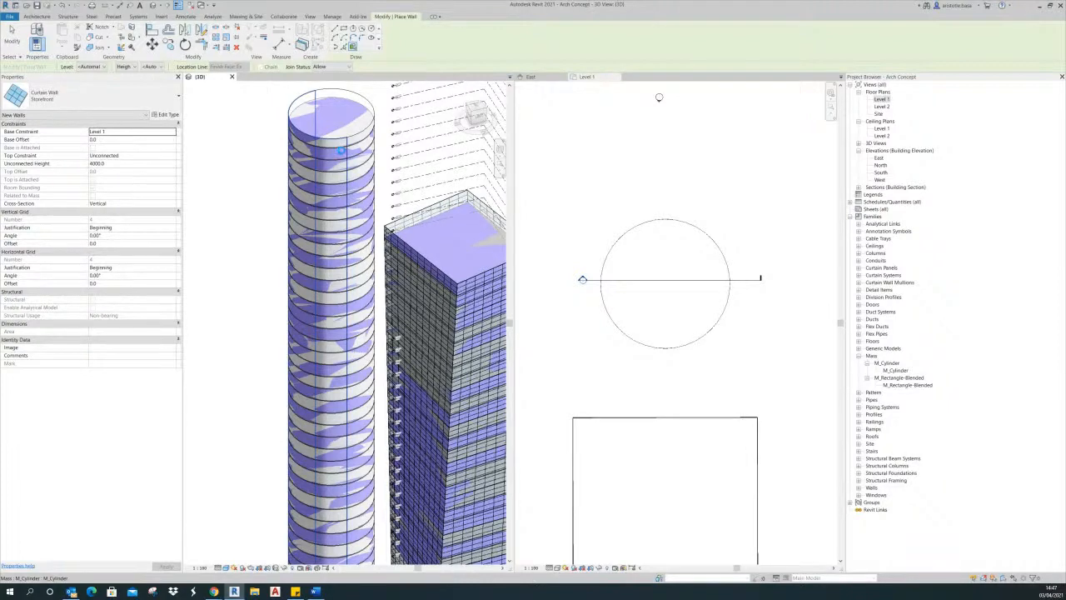
pyautogui.click(341, 150)
pyautogui.click(349, 148)
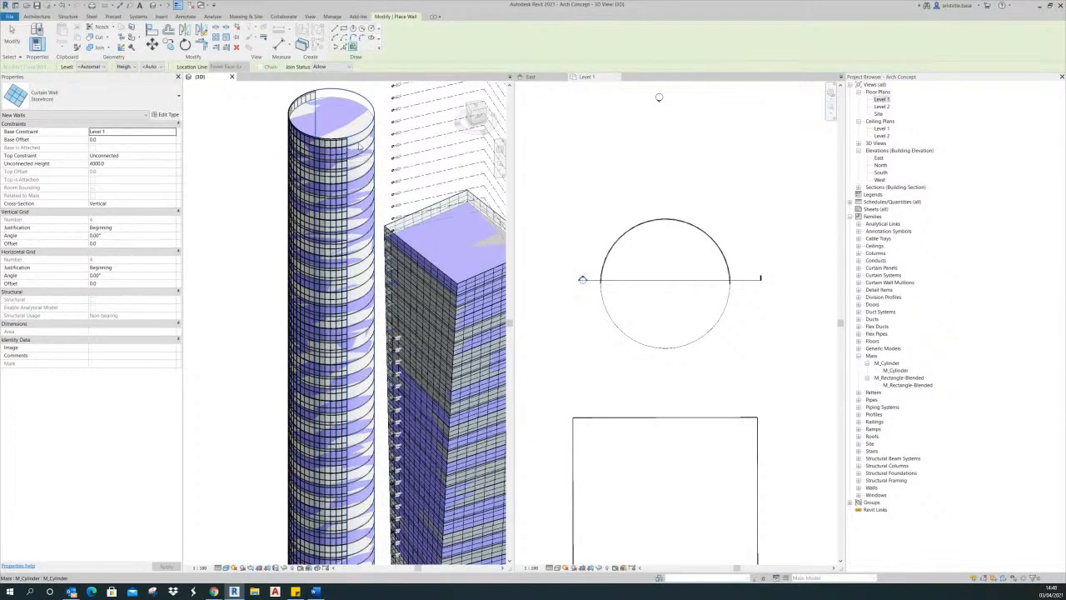
# - Examine the cylinder's curtain wall mullions and panels against the floor edges up close, and end the wall placement
pyautogui.scroll(2, 375, 125)
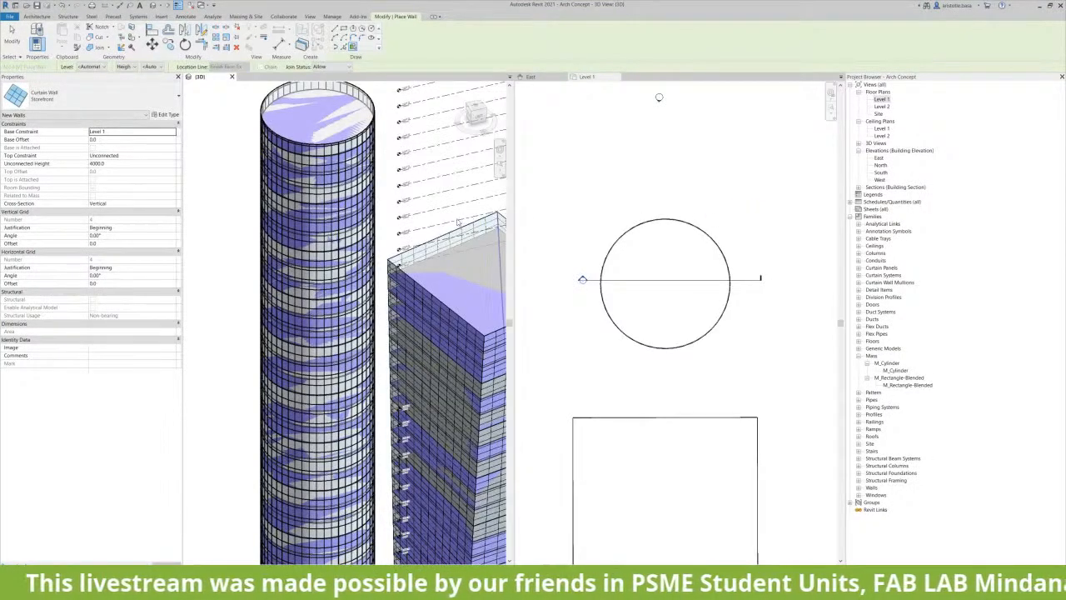
pyautogui.scroll(-2, 366, 220)
pyautogui.keyDown('shift'); pyautogui.moveTo(471, 228); pyautogui.dragTo(594, 234, button='middle'); pyautogui.keyUp('shift')
pyautogui.scroll(4, 308, 335)
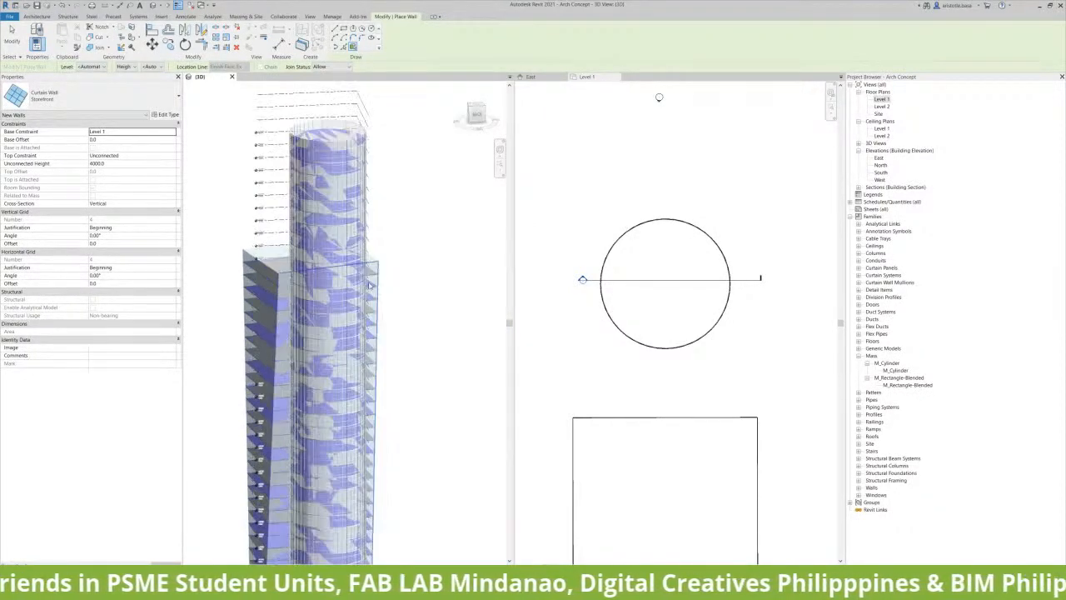
pyautogui.scroll(5, 308, 335)
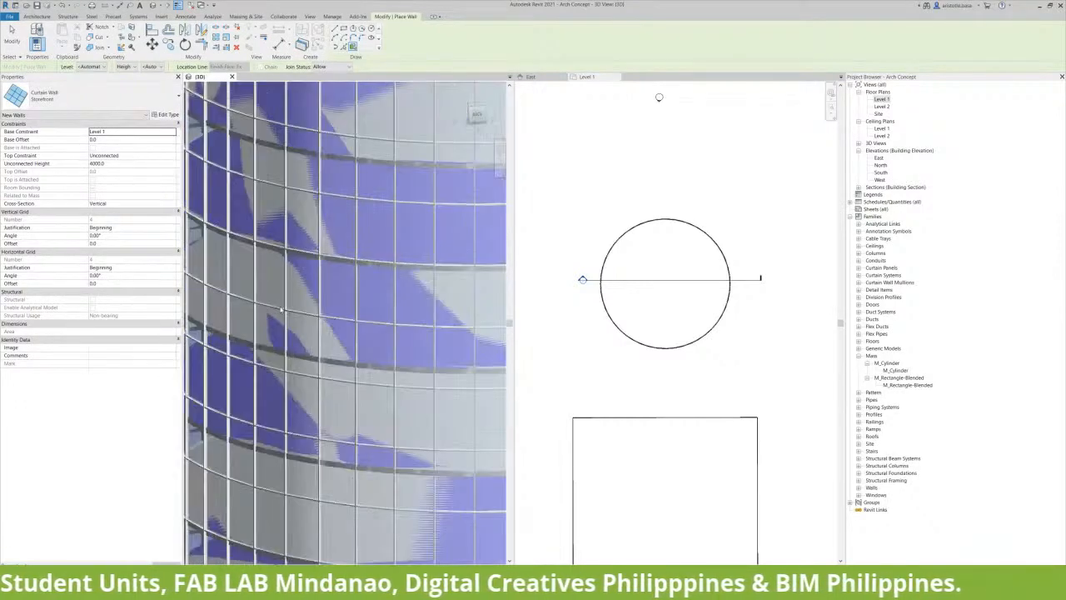
pyautogui.scroll(5, 421, 301)
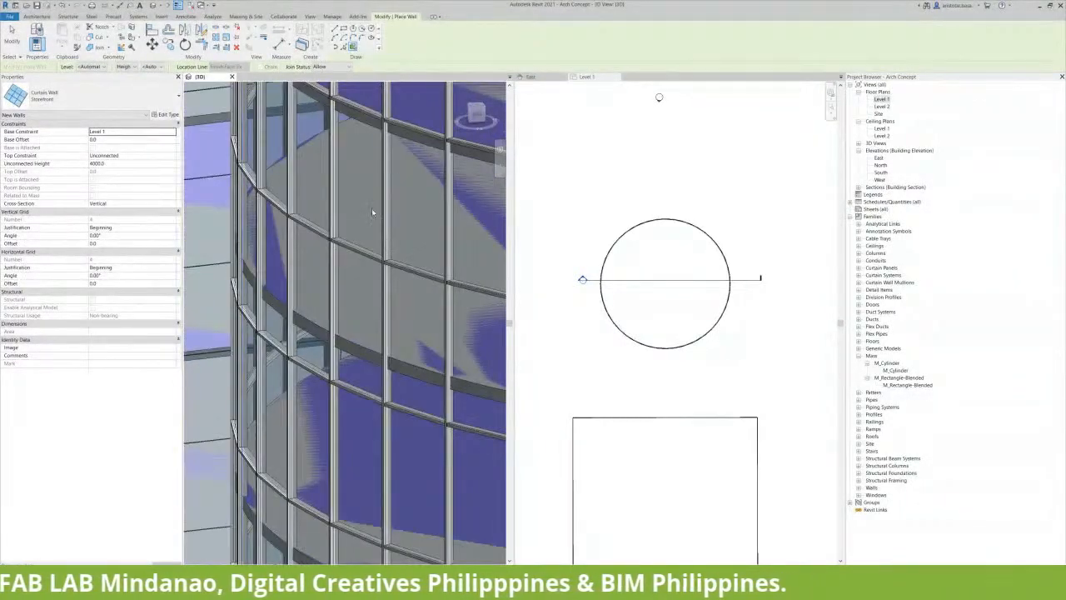
pyautogui.scroll(5, 390, 148)
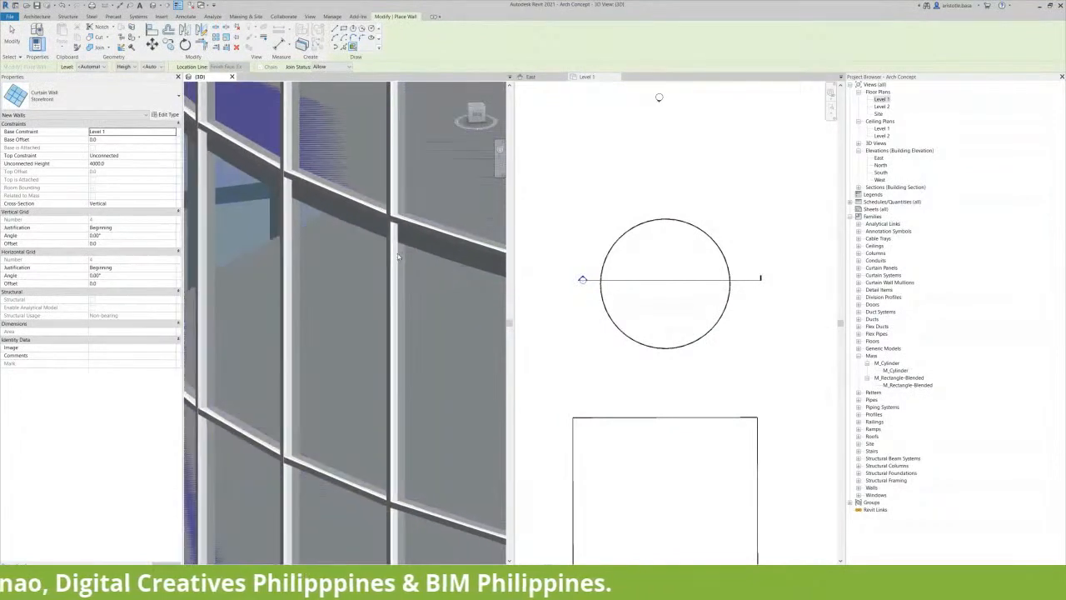
pyautogui.scroll(-5, 390, 176)
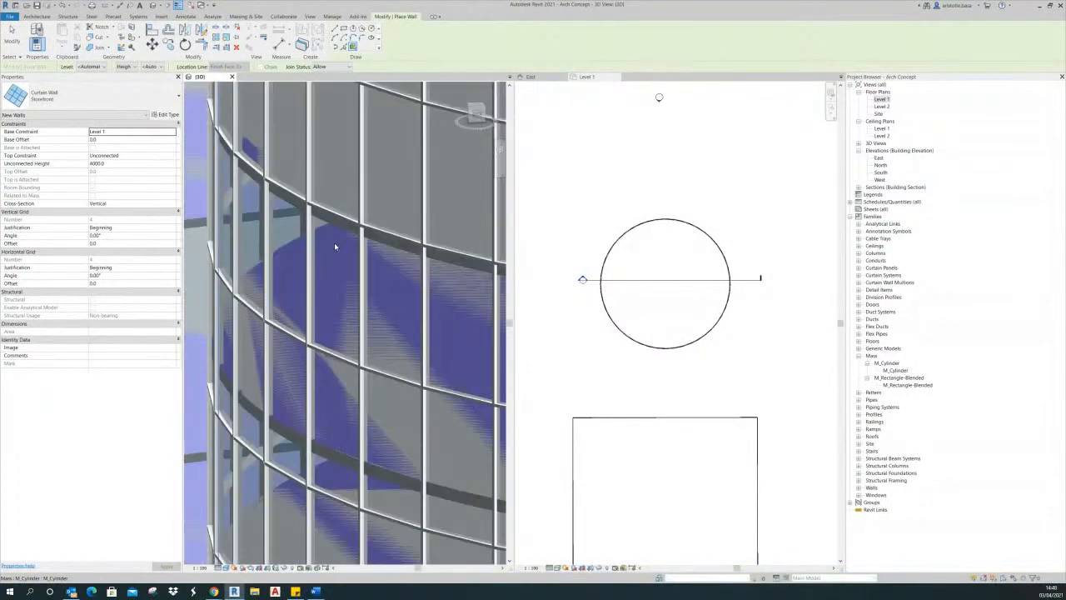
pyautogui.keyDown('shift'); pyautogui.moveTo(402, 262); pyautogui.dragTo(429, 269, button='middle'); pyautogui.keyUp('shift')
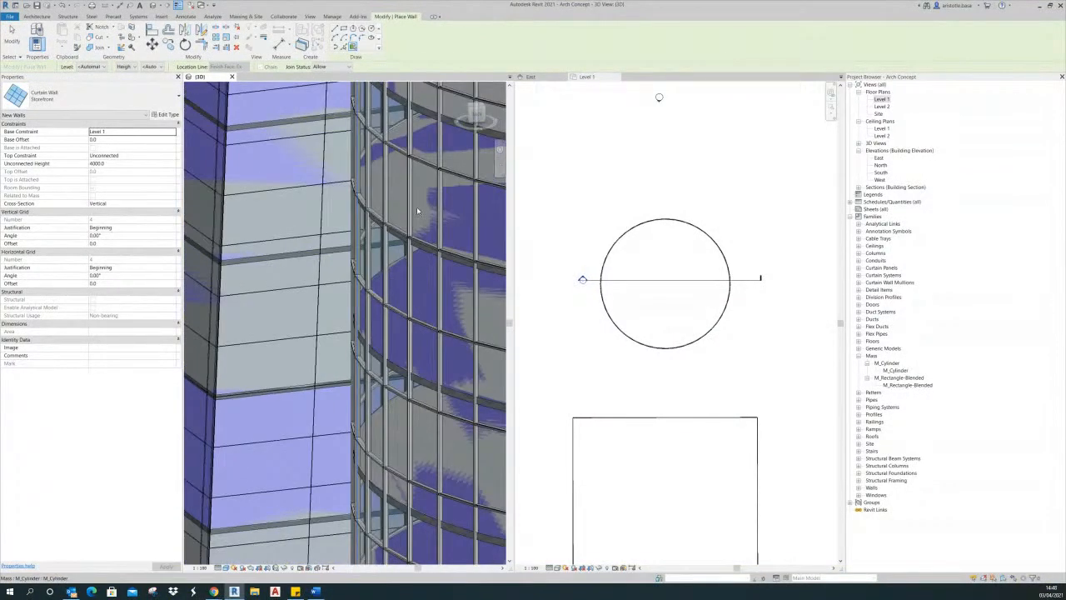
pyautogui.keyDown('shift'); pyautogui.moveTo(417, 216); pyautogui.dragTo(325, 303, button='middle'); pyautogui.keyUp('shift')
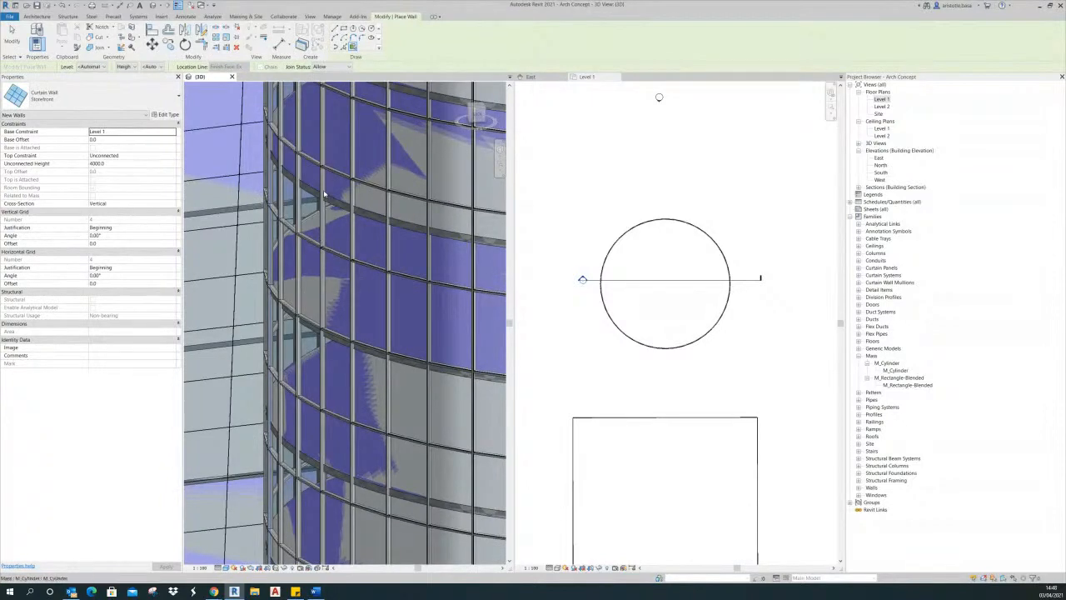
pyautogui.scroll(4, 319, 166)
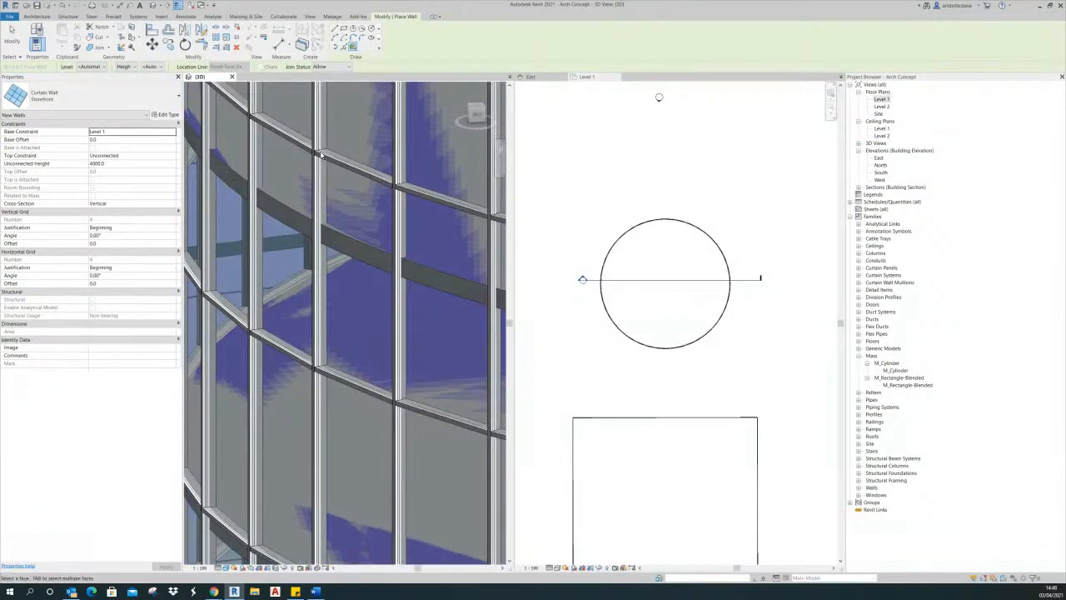
pyautogui.scroll(-6, 293, 239)
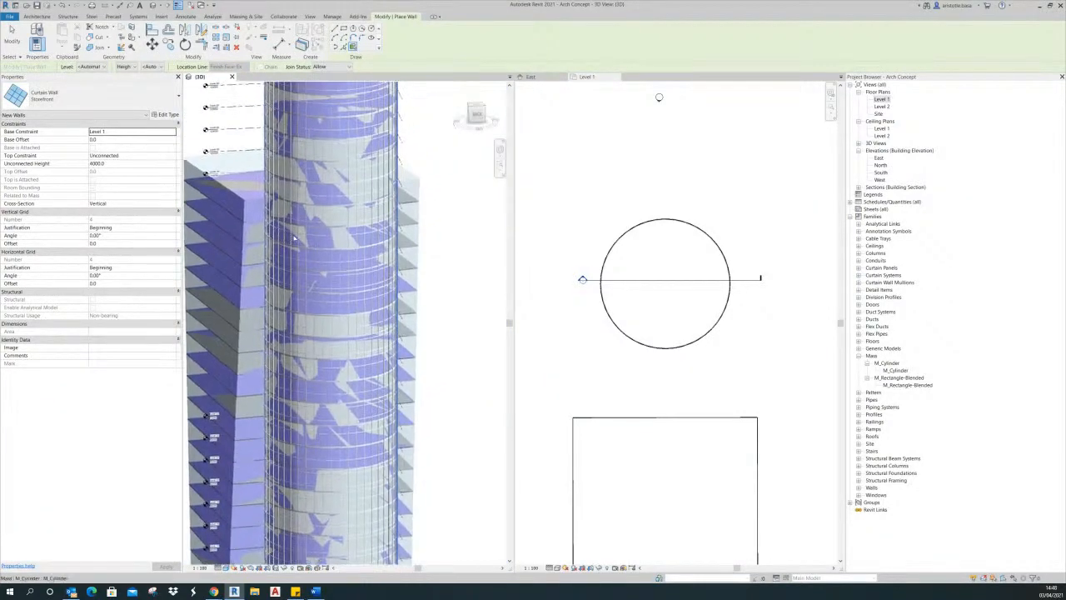
pyautogui.press('Escape')
# - Inspect the curtain wall around the cylinder's top edge and select one half to review its properties
pyautogui.scroll(3, 354, 196)
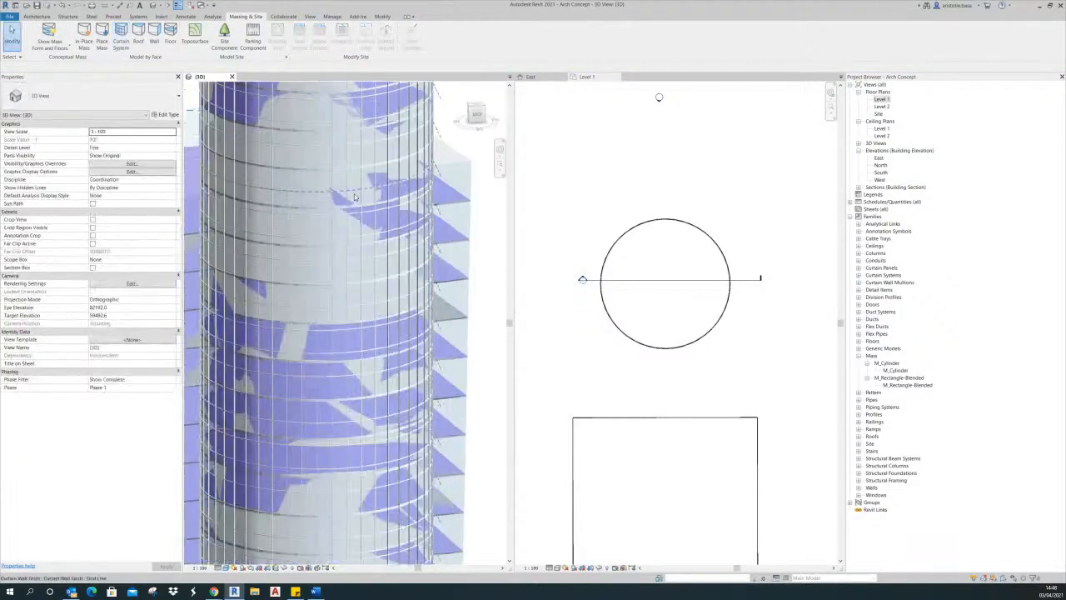
pyautogui.scroll(-3, 379, 350)
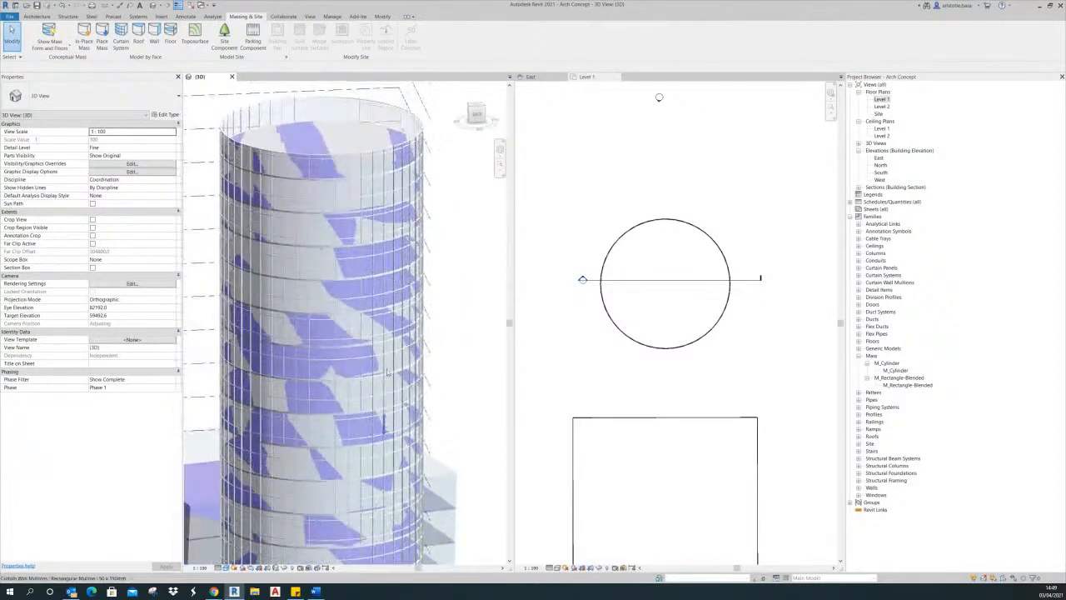
pyautogui.keyDown('shift'); pyautogui.moveTo(398, 154); pyautogui.dragTo(339, 177, button='middle'); pyautogui.keyUp('shift')
pyautogui.click(406, 194)
pyautogui.press('Escape')
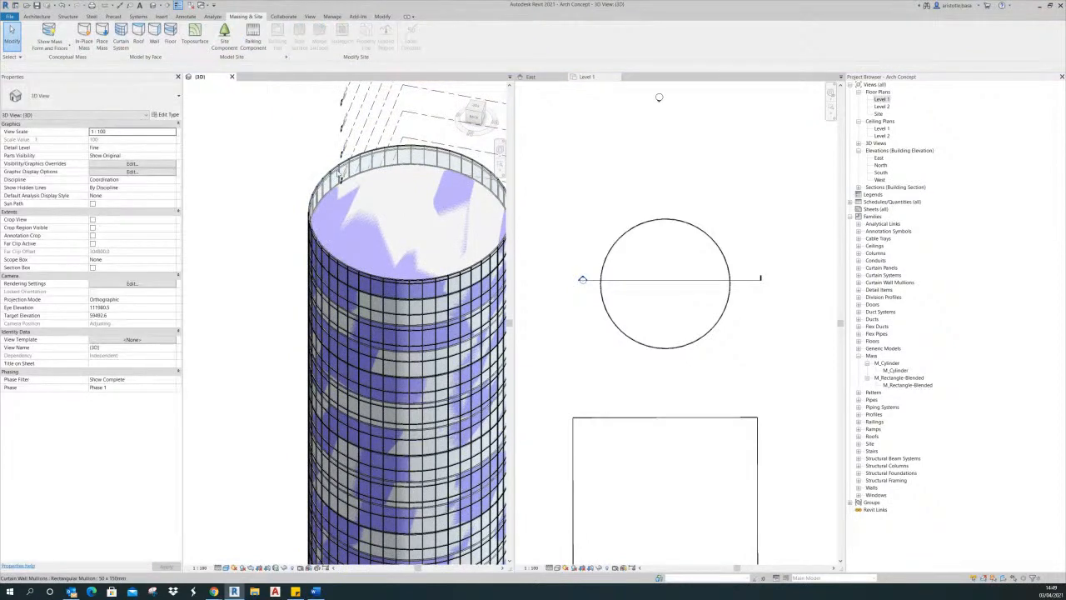
pyautogui.scroll(1, 340, 178)
pyautogui.keyDown('shift'); pyautogui.moveTo(340, 179); pyautogui.dragTo(331, 187, button='middle'); pyautogui.keyUp('shift')
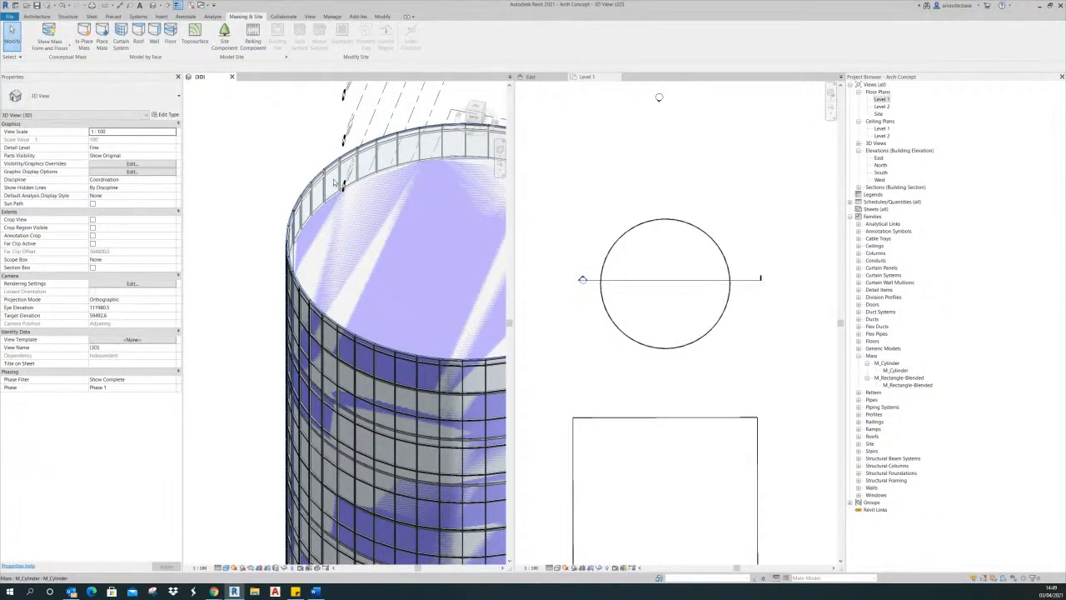
pyautogui.click(333, 182)
pyautogui.keyDown('shift'); pyautogui.moveTo(335, 181); pyautogui.dragTo(177, 198, button='middle'); pyautogui.keyUp('shift')
pyautogui.click(446, 140)
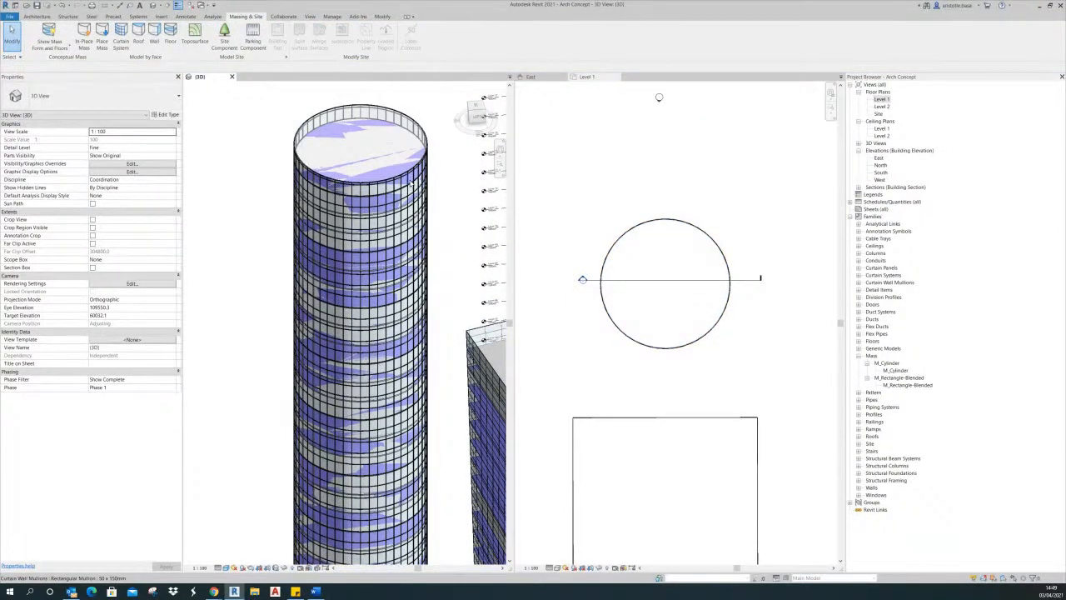
pyautogui.scroll(3, 414, 181)
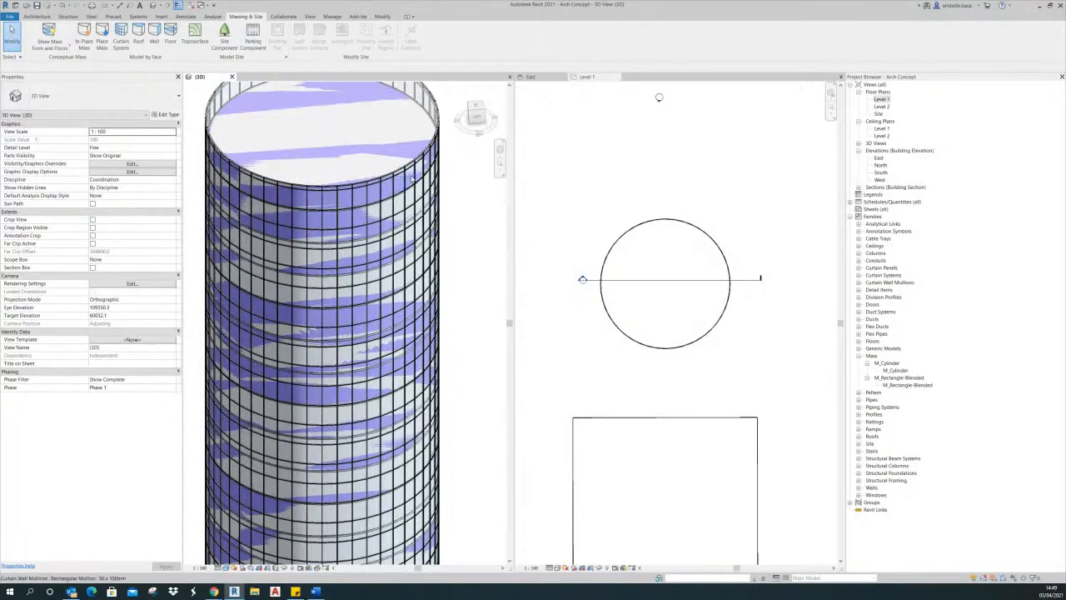
pyautogui.click(409, 178)
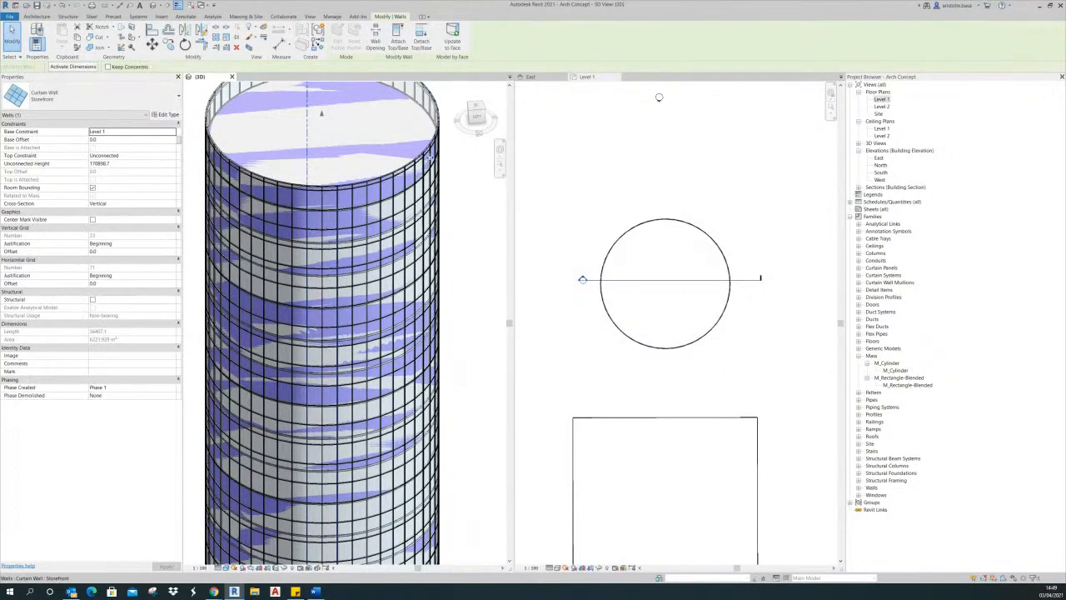
# - Open the type properties of the cylinder's Storefront curtain wall and set the vertical grid spacing to 2000
pyautogui.scroll(-1, 443, 157)
pyautogui.scroll(-1, 443, 157)
pyautogui.moveTo(444, 158); pyautogui.dragTo(415, 195, button='middle')
pyautogui.click(405, 134)
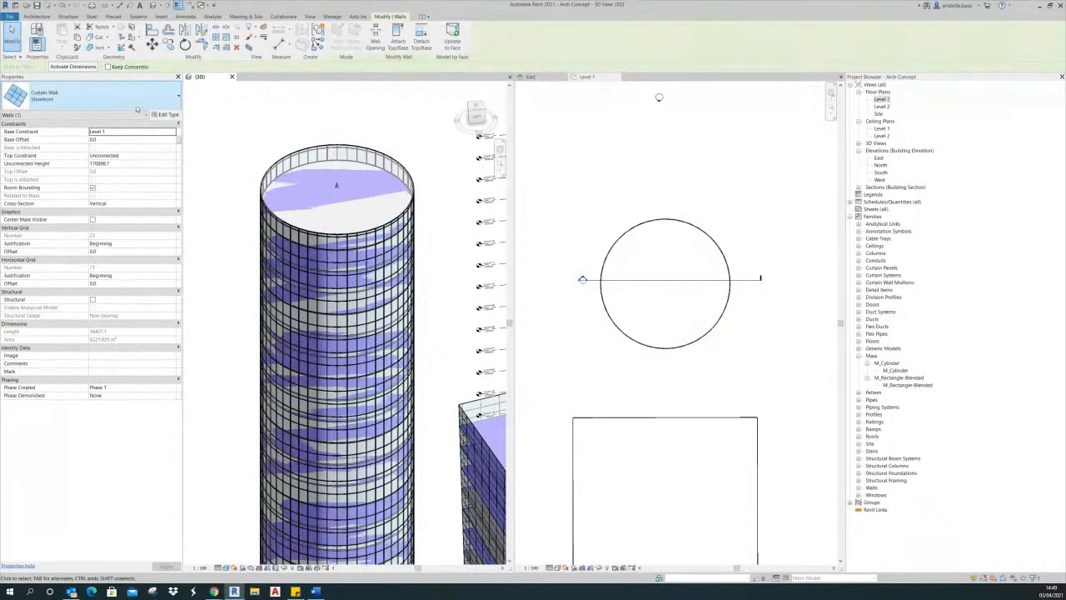
pyautogui.click(167, 114)
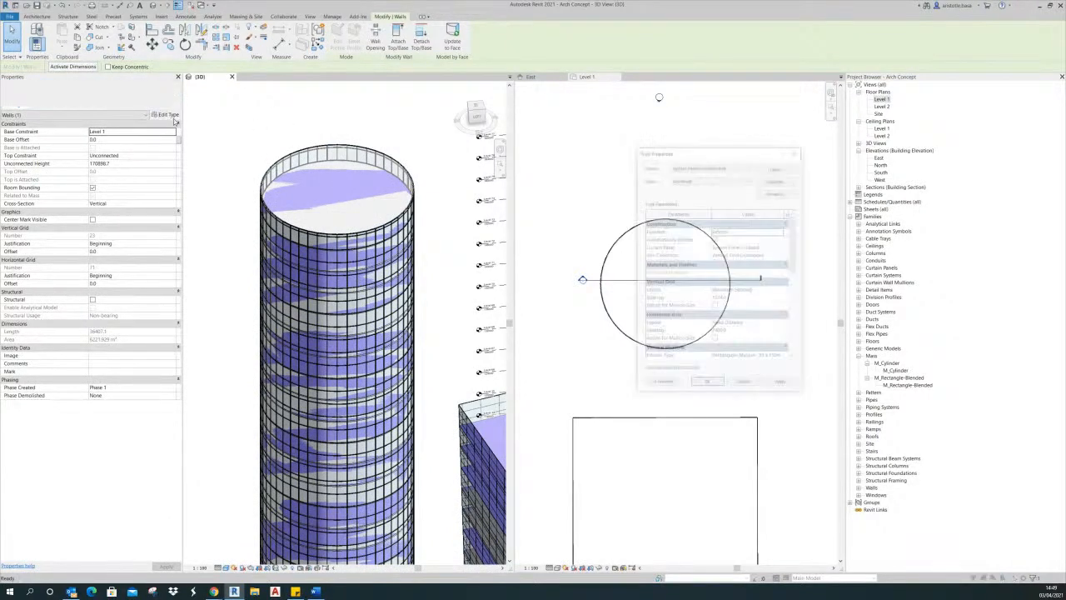
pyautogui.moveTo(740, 150); pyautogui.dragTo(719, 138)
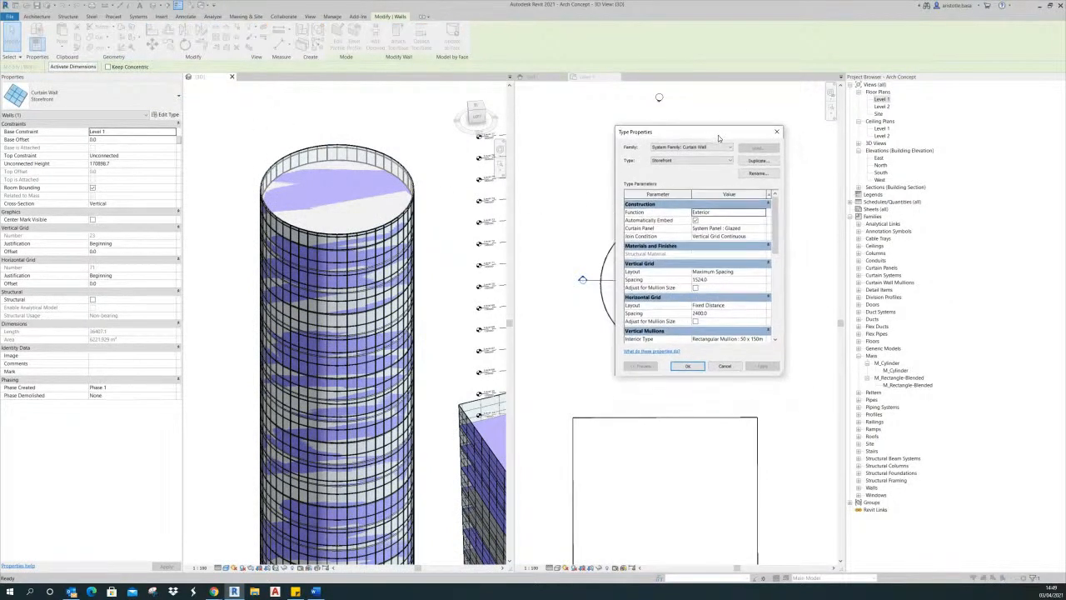
pyautogui.scroll(-1, 774, 233)
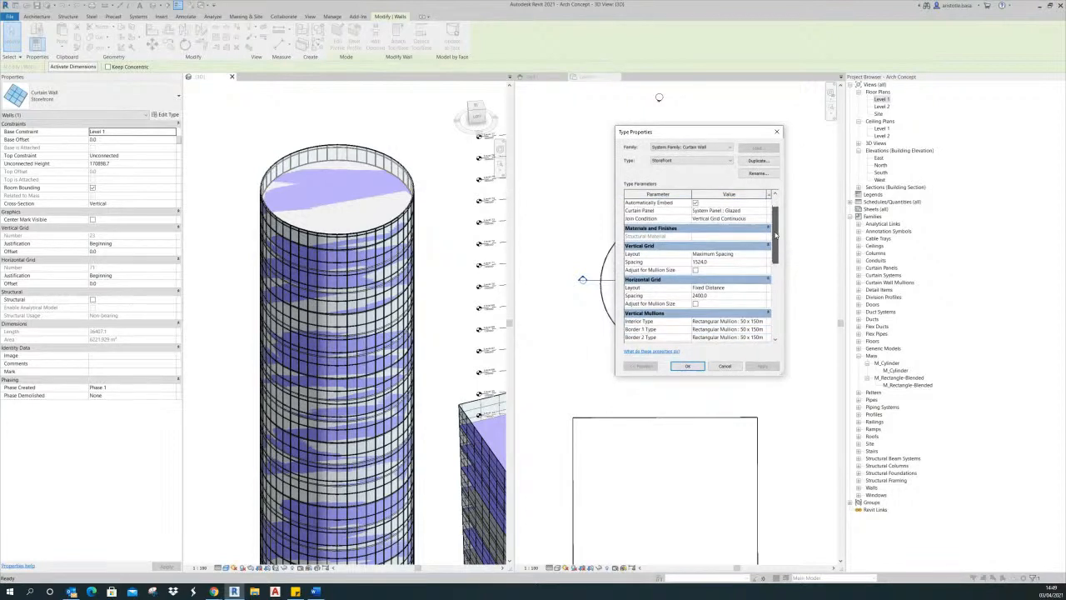
pyautogui.click(717, 262)
pyautogui.write('2000')
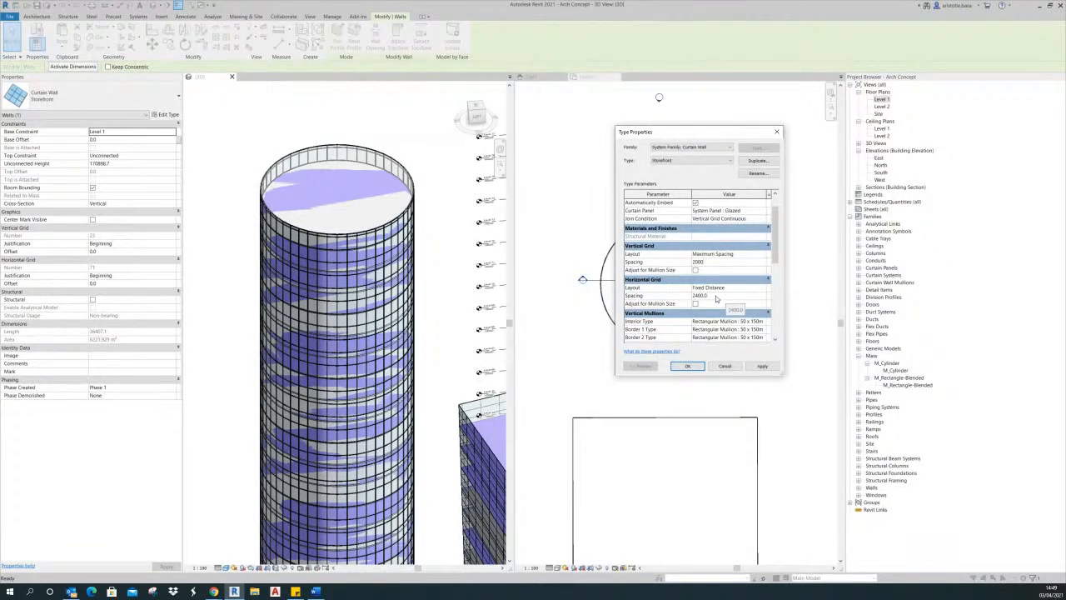
# - Set the Storefront type's horizontal grid spacing to 1200 and apply the type changes to the cylinder's walls
pyautogui.click(716, 296)
pyautogui.write('1200')
pyautogui.moveTo(774, 260); pyautogui.dragTo(776, 335)
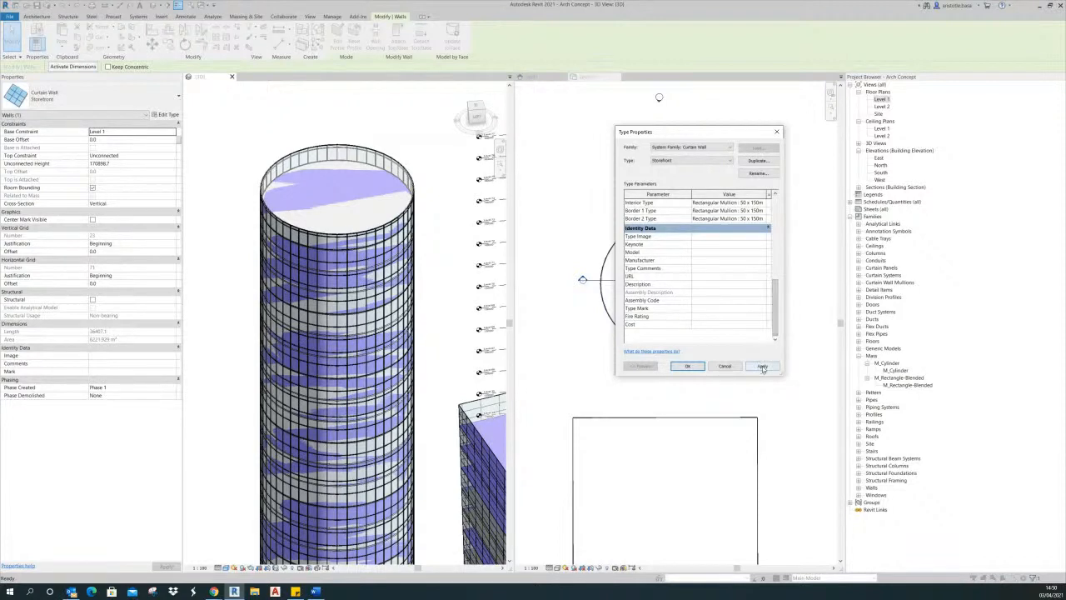
pyautogui.click(688, 367)
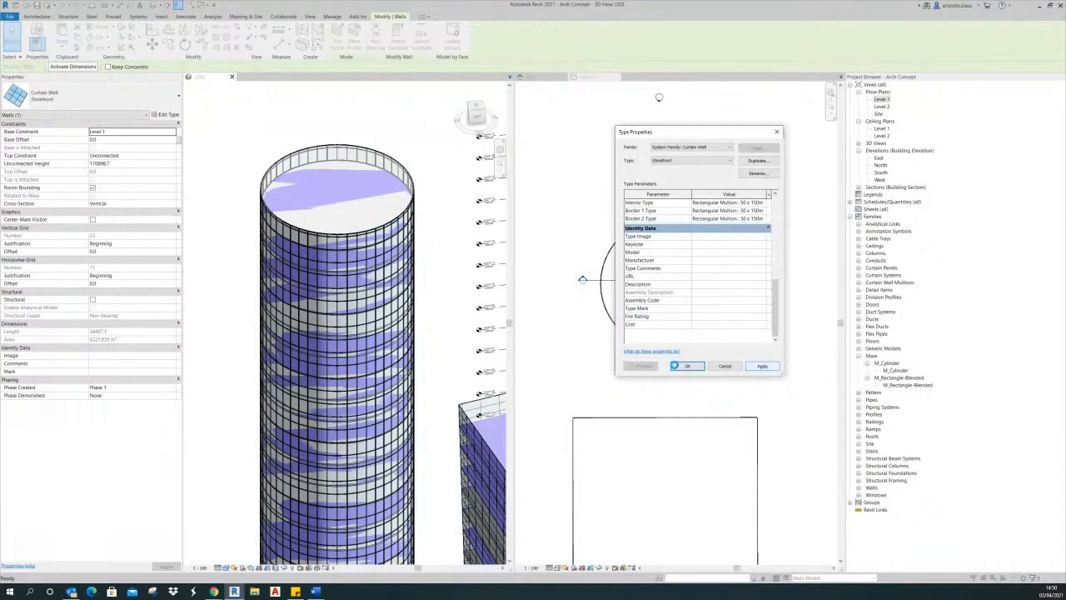
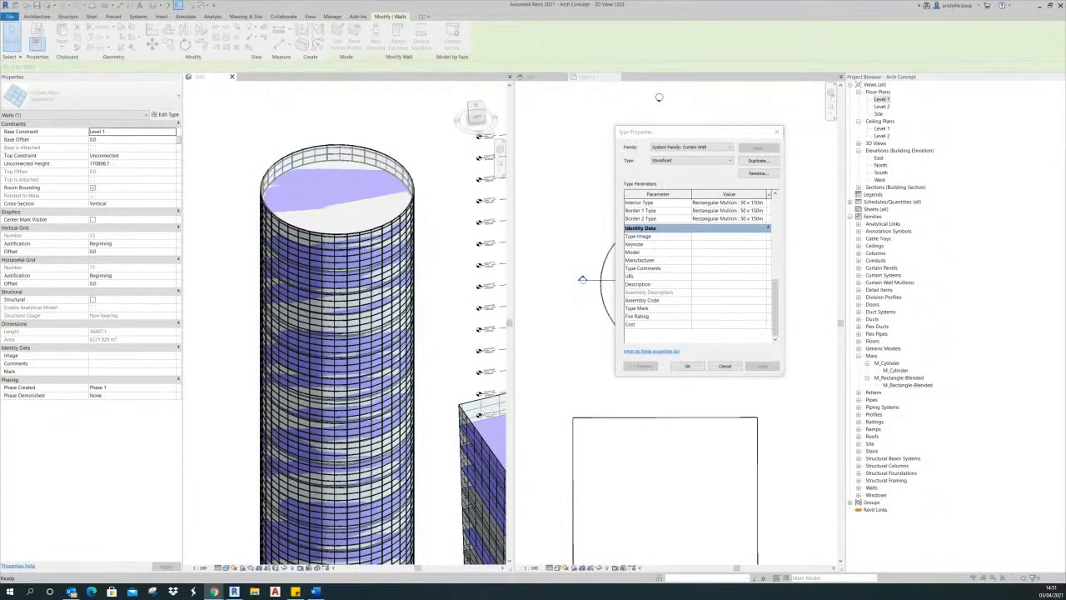
pyautogui.click(691, 367)
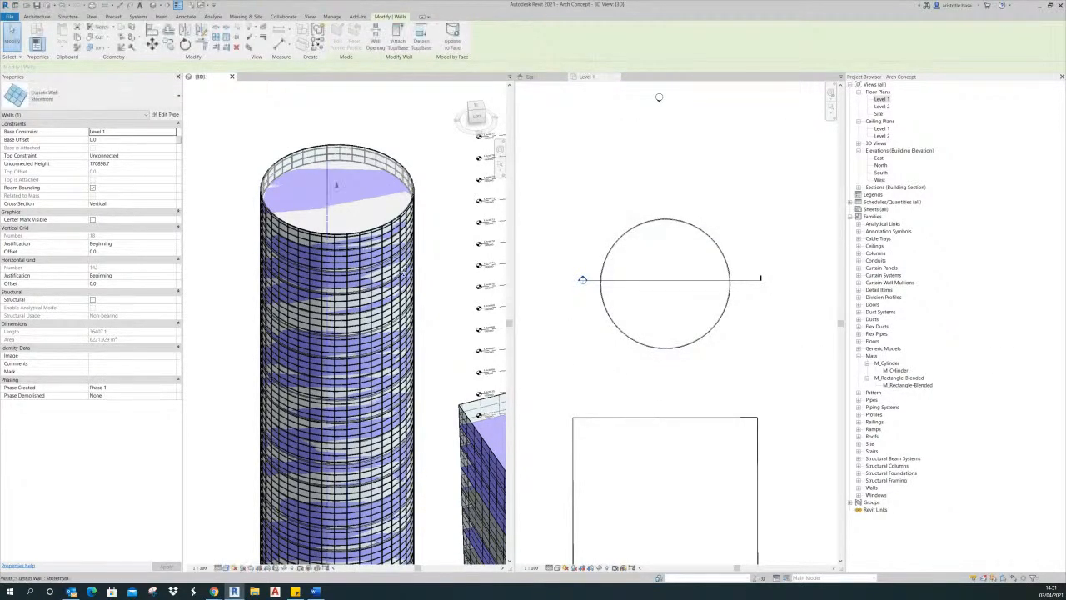
# - Examine the revised curtain grid around the cylinder's top edge and compare it with the rectangular tower
pyautogui.scroll(5, 318, 236)
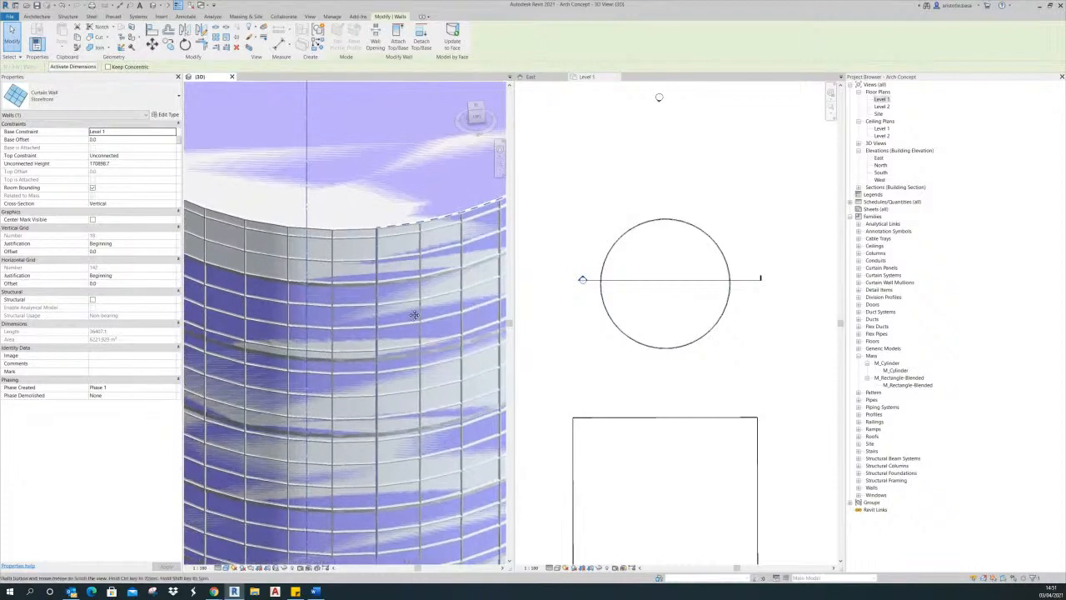
pyautogui.scroll(-5, 436, 303)
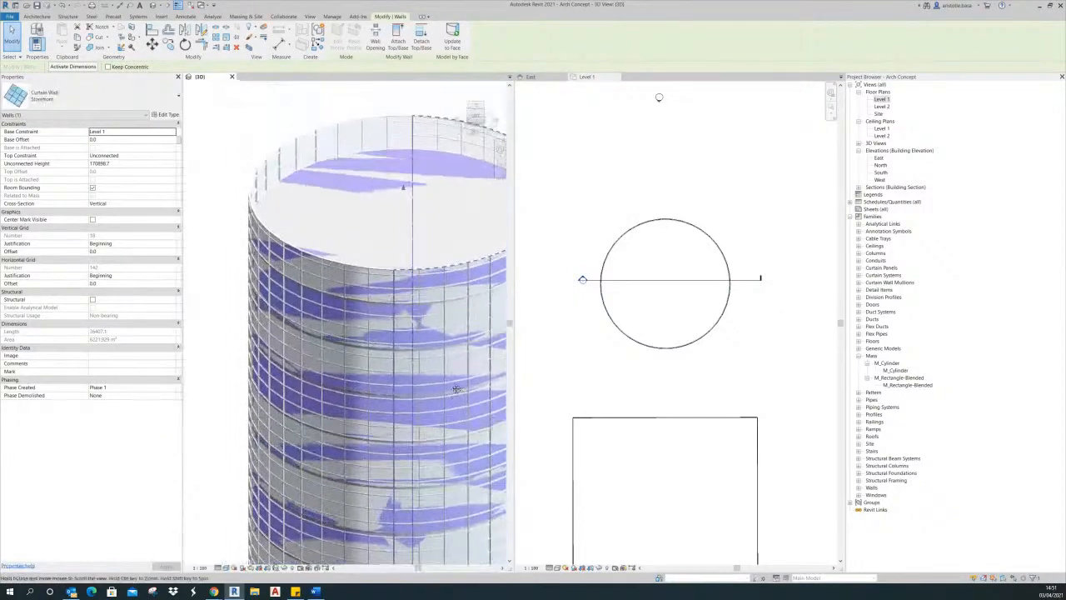
pyautogui.scroll(5, 421, 286)
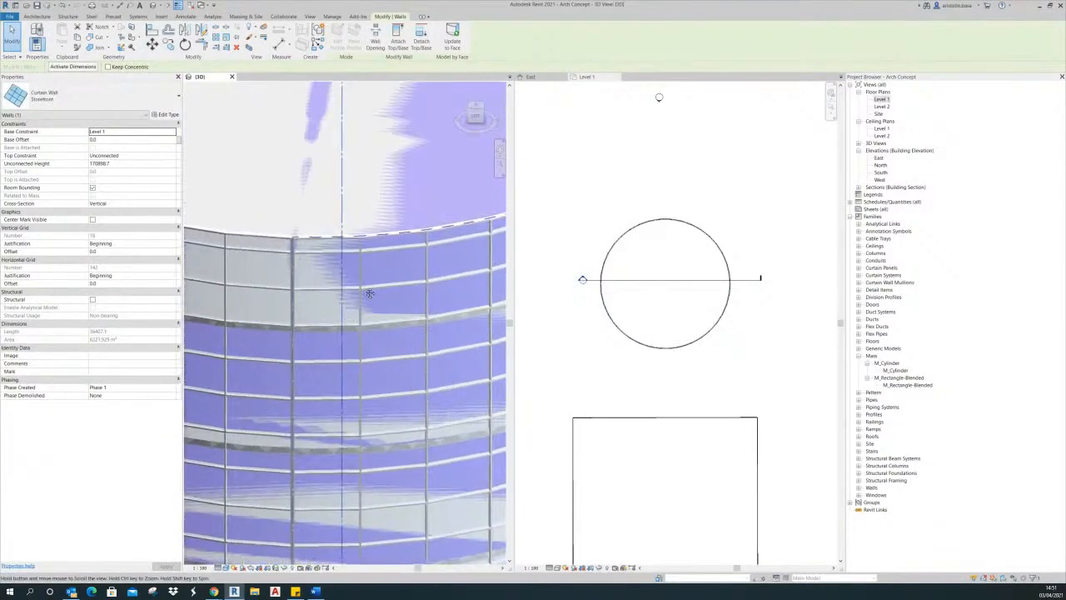
pyautogui.scroll(-8, 398, 269)
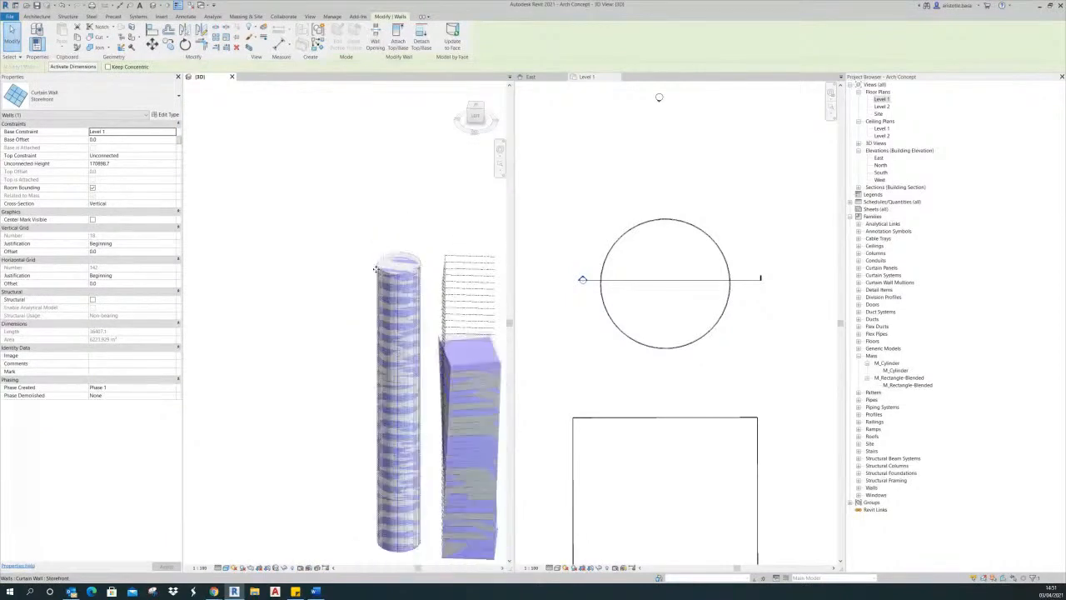
pyautogui.keyDown('shift'); pyautogui.moveTo(409, 346); pyautogui.dragTo(472, 365, button='middle'); pyautogui.keyUp('shift')
pyautogui.scroll(1, 475, 433)
pyautogui.scroll(2, 474, 436)
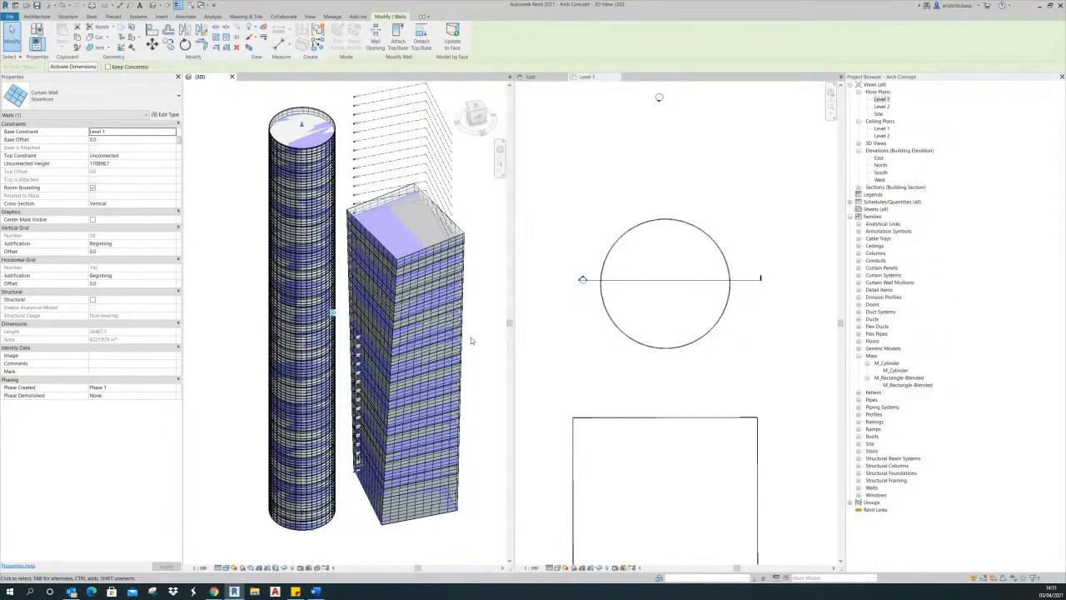
# - Place a 50 x 150mm rectangular mullion along a vertical grid line near the upper corner of the rectangular tower's curtain system
pyautogui.scroll(1, 471, 326)
pyautogui.scroll(2, 472, 326)
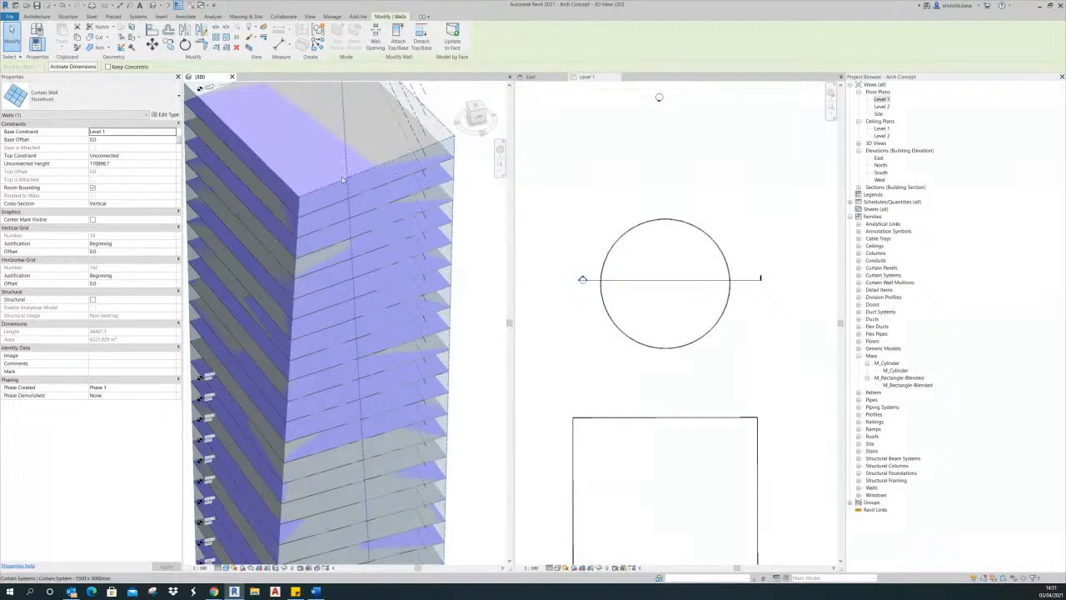
pyautogui.scroll(2, 350, 183)
pyautogui.scroll(3, 349, 183)
pyautogui.moveTo(342, 189); pyautogui.dragTo(427, 177, button='middle')
pyautogui.scroll(3, 333, 193)
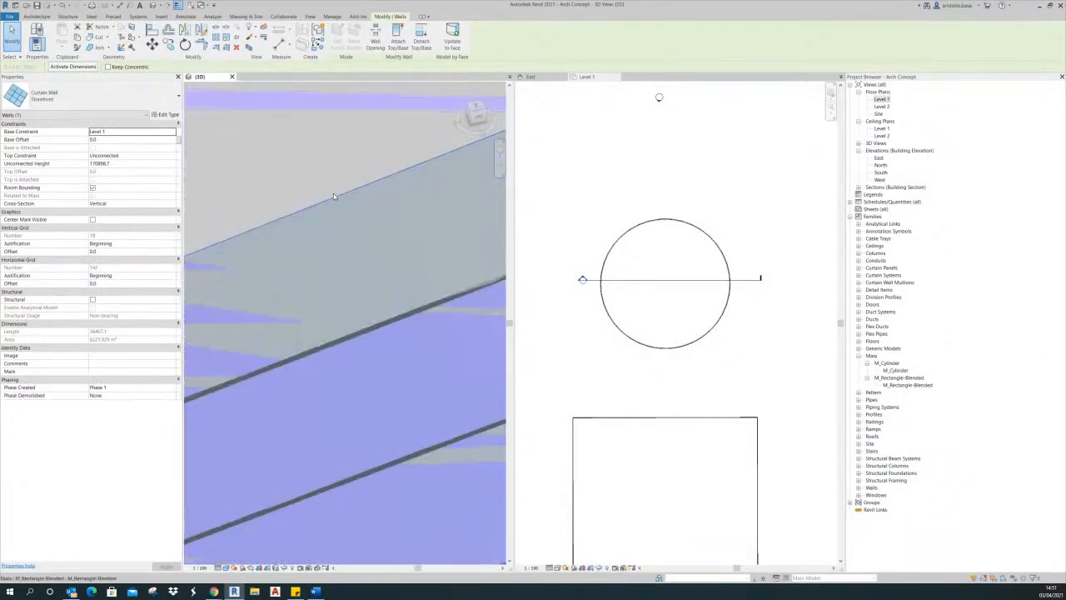
pyautogui.moveTo(337, 209); pyautogui.dragTo(445, 172, button='middle')
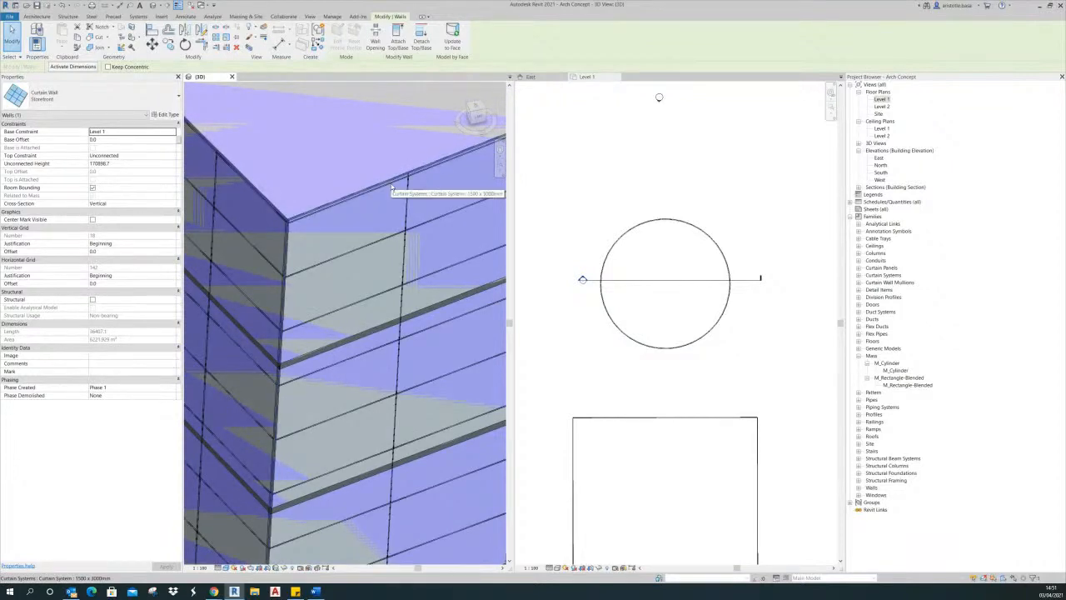
pyautogui.scroll(5, 390, 236)
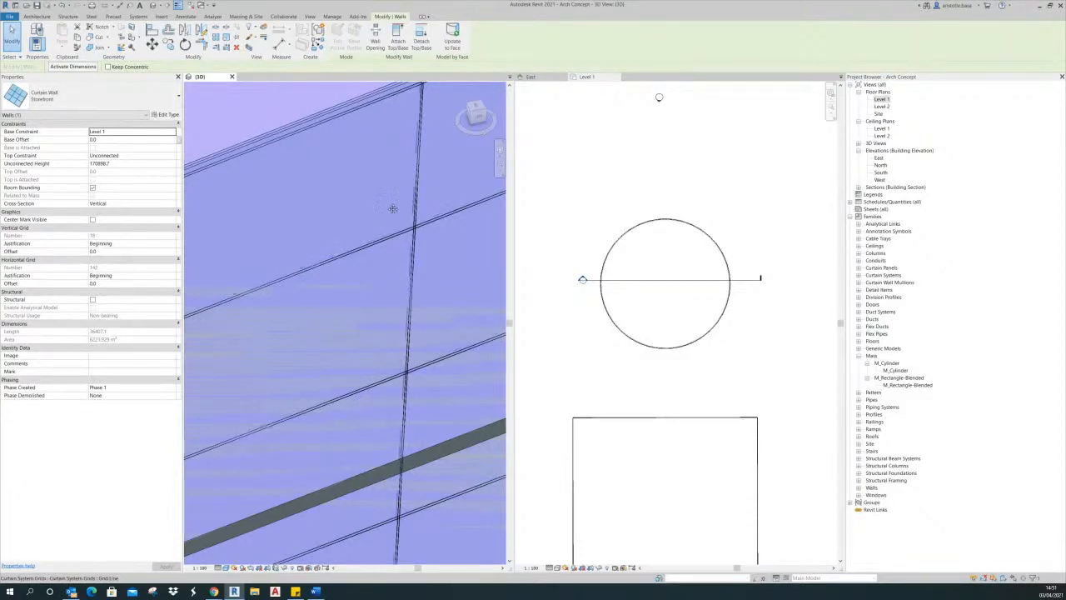
pyautogui.moveTo(430, 125); pyautogui.dragTo(388, 147, button='middle')
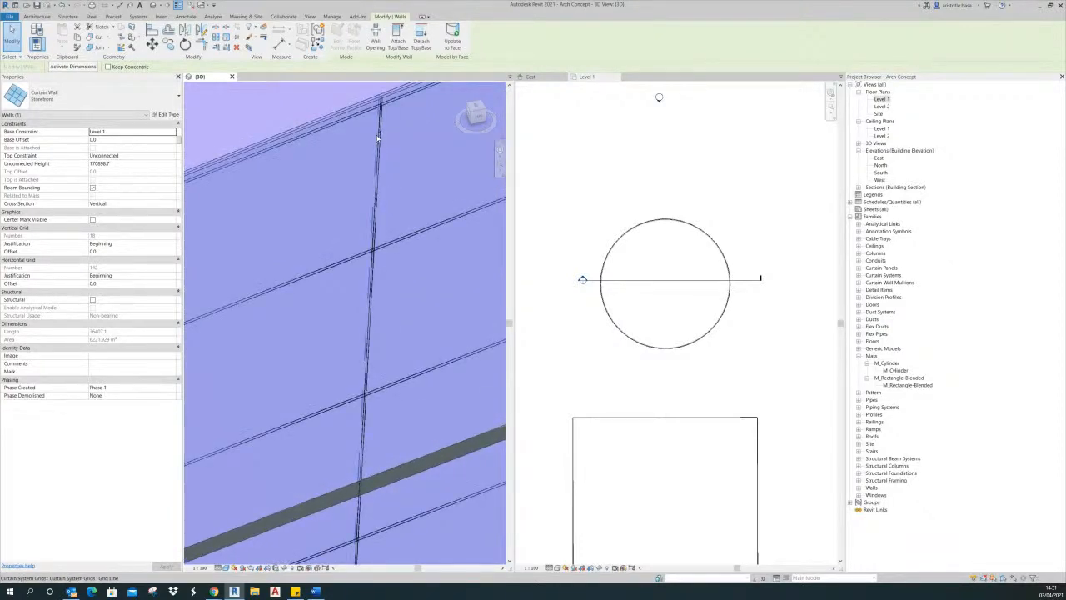
pyautogui.click(38, 17)
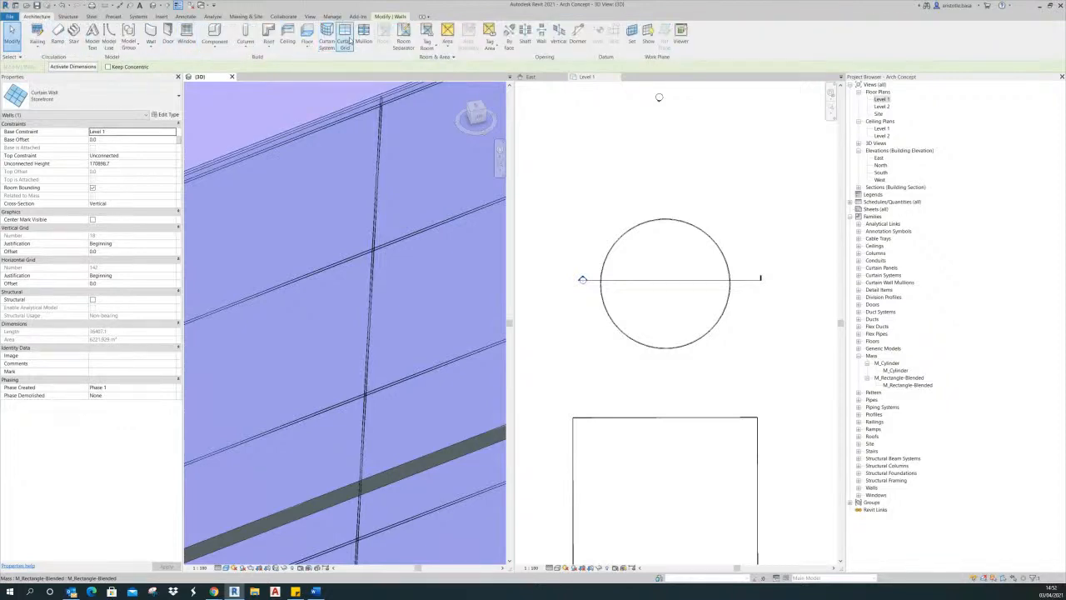
pyautogui.click(364, 40)
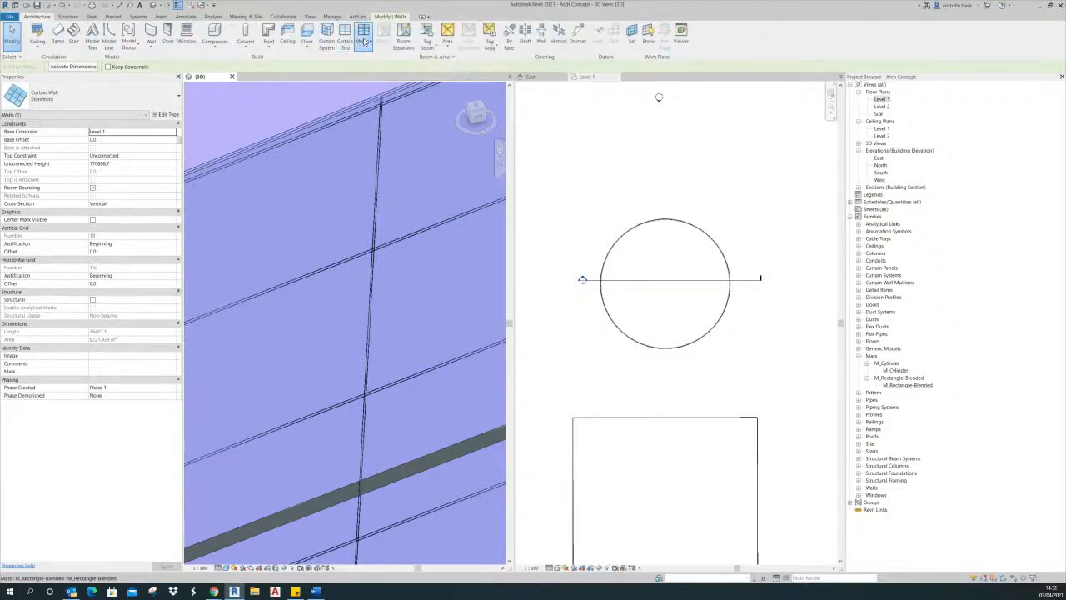
pyautogui.click(392, 141)
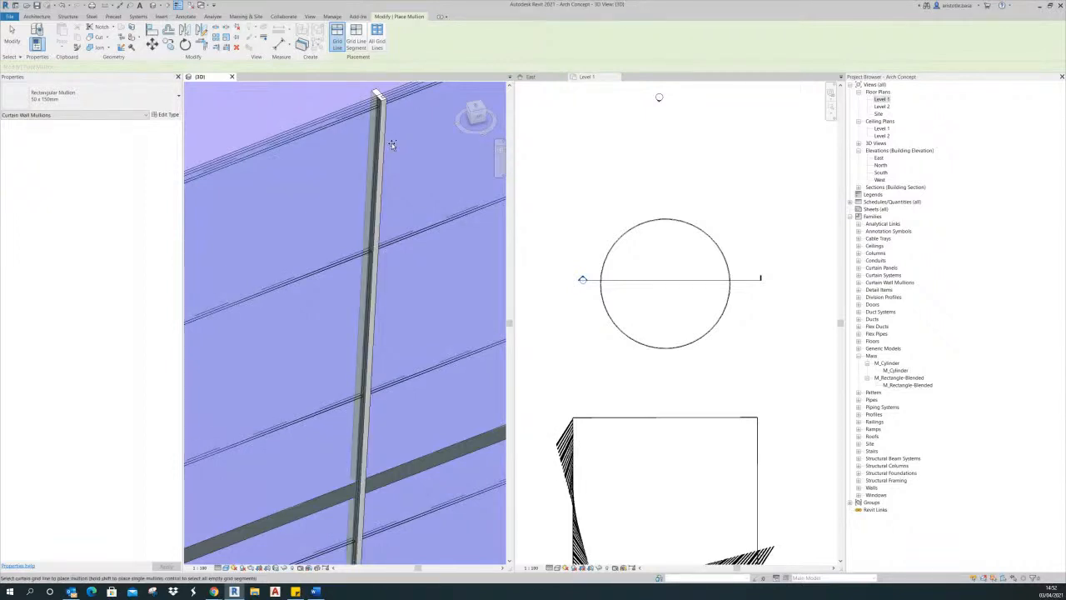
# - Add mullions along another vertical grid line on the same face and the vertical grid line nearest the corner on the adjacent face
pyautogui.scroll(-5, 392, 144)
pyautogui.moveTo(392, 145); pyautogui.dragTo(258, 165, button='middle')
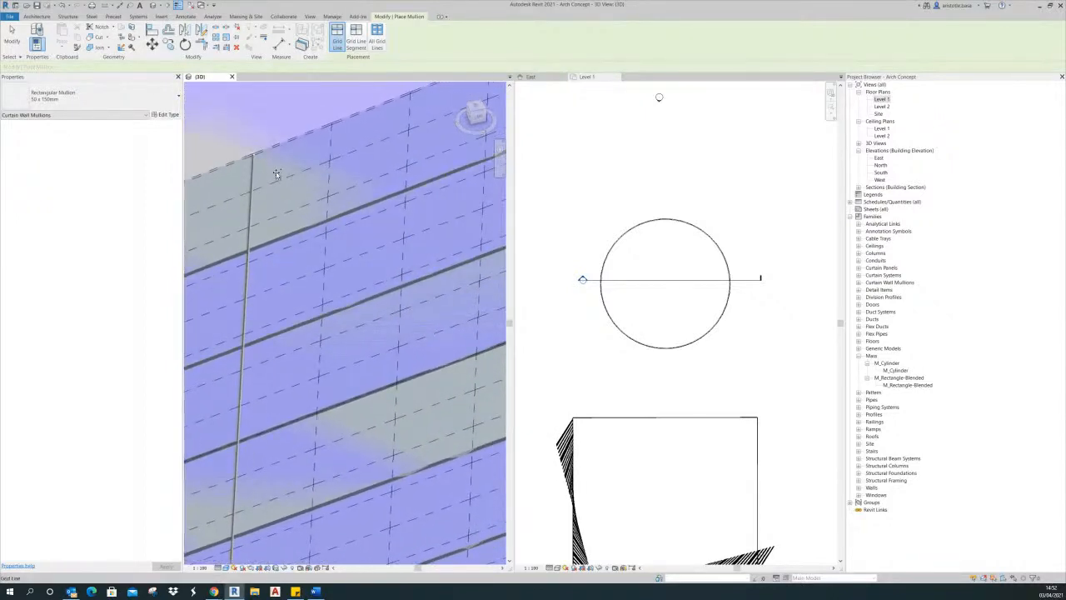
pyautogui.click(366, 154)
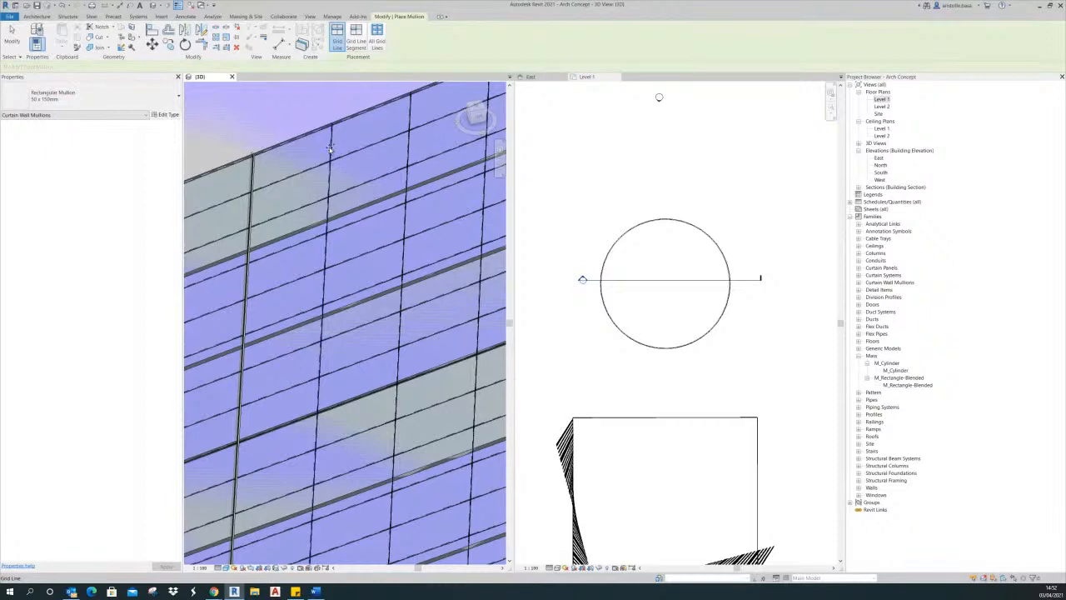
pyautogui.scroll(2, 318, 154)
pyautogui.moveTo(295, 168); pyautogui.dragTo(468, 134, button='middle')
pyautogui.scroll(-2, 368, 150)
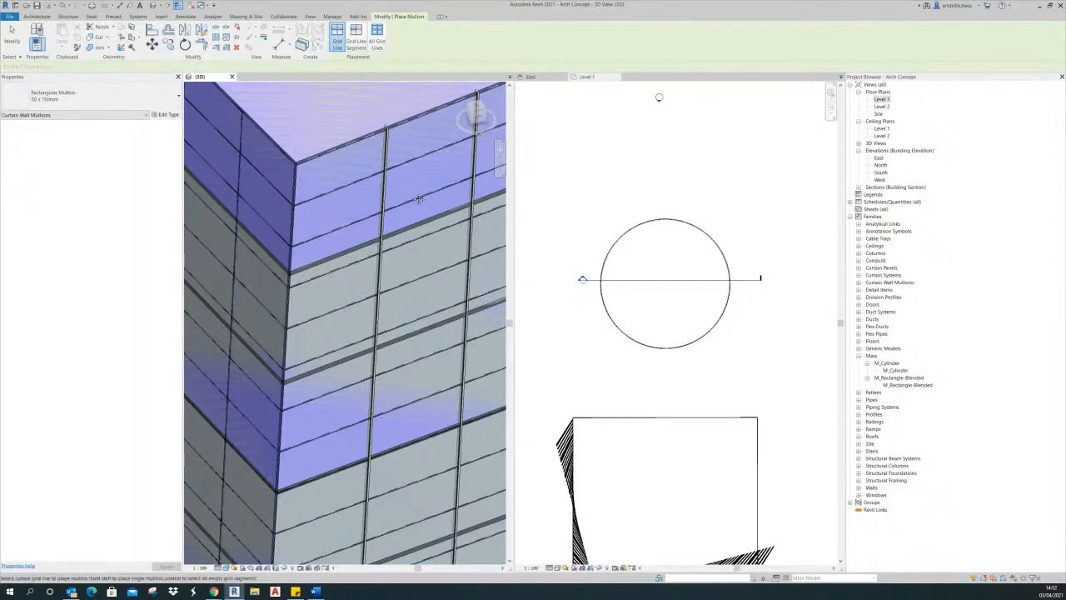
pyautogui.keyDown('shift'); pyautogui.moveTo(386, 195); pyautogui.dragTo(334, 184, button='middle'); pyautogui.keyUp('shift')
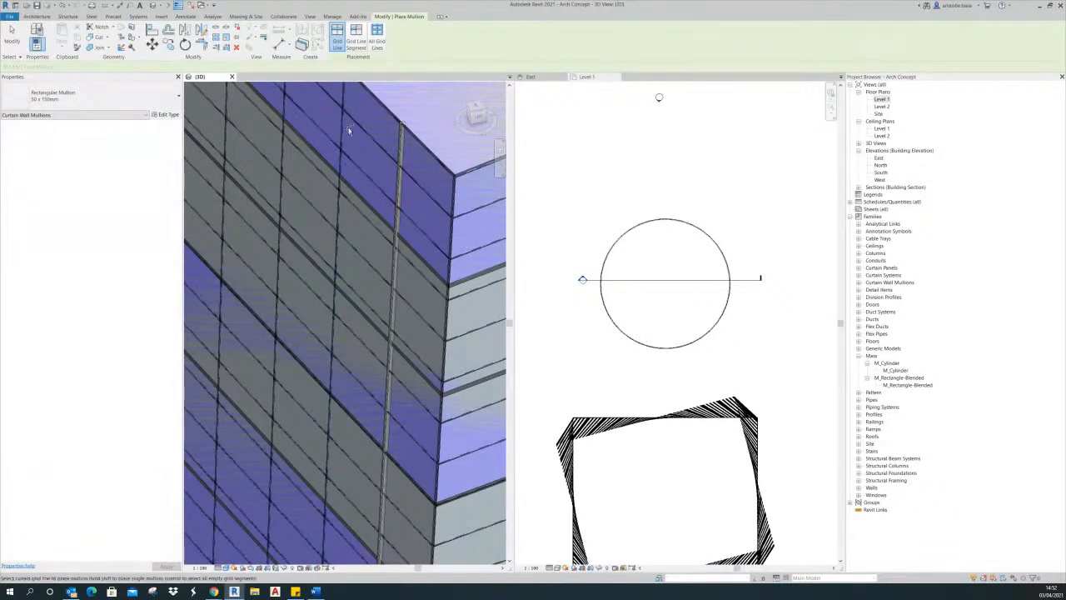
# - Go around the rectangular tower and add mullions along vertical grid lines of the next face
pyautogui.scroll(-5, 357, 135)
pyautogui.moveTo(400, 173); pyautogui.dragTo(297, 140, button='middle')
pyautogui.moveTo(347, 206); pyautogui.dragTo(400, 208, button='middle')
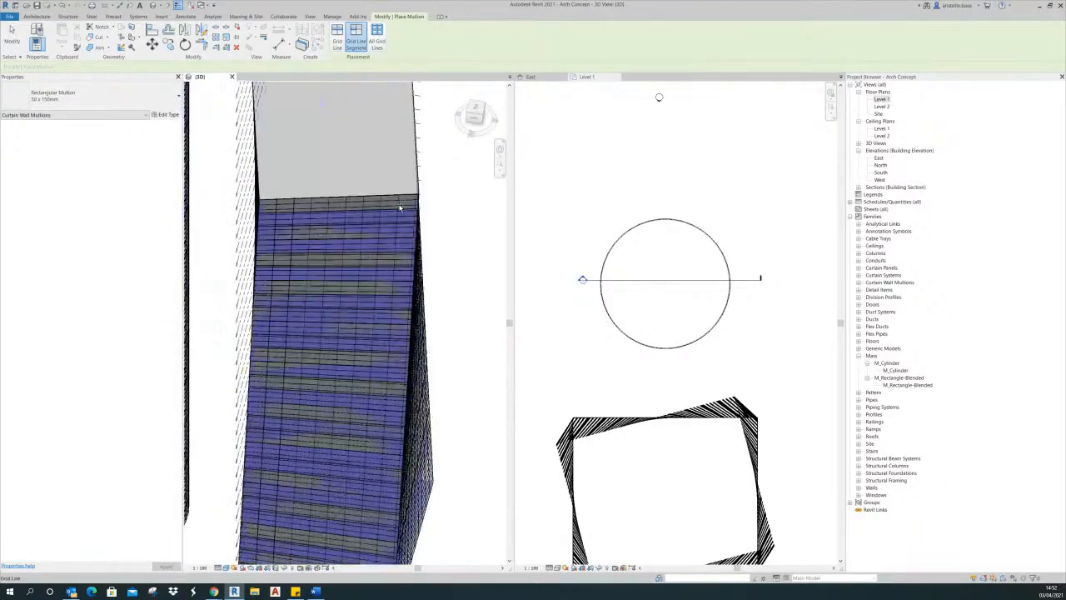
pyautogui.scroll(5, 400, 209)
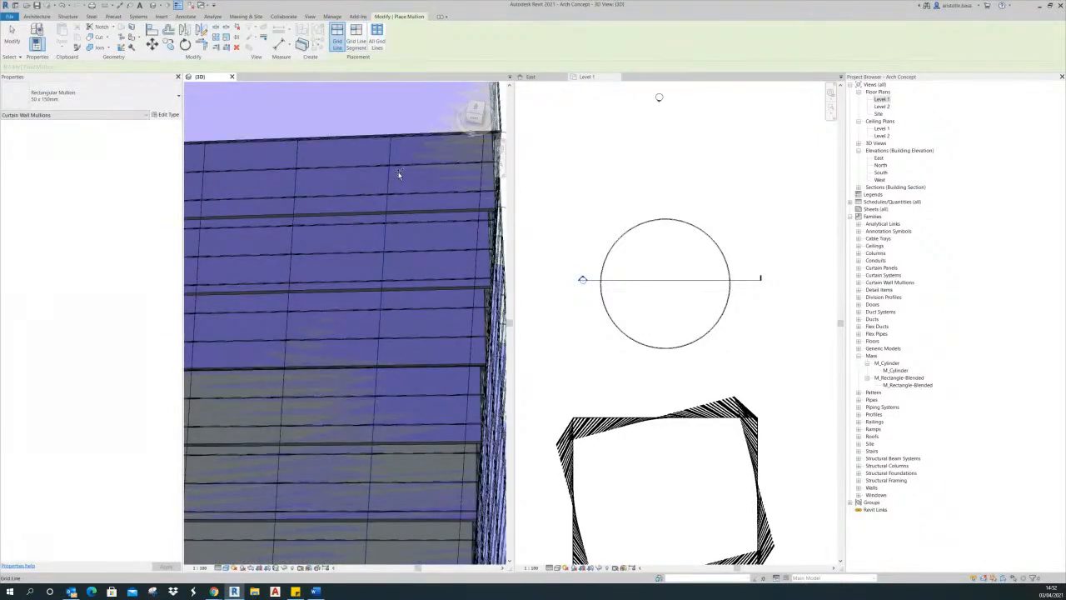
pyautogui.keyDown('shift'); pyautogui.moveTo(339, 203); pyautogui.dragTo(353, 211, button='middle'); pyautogui.keyUp('shift')
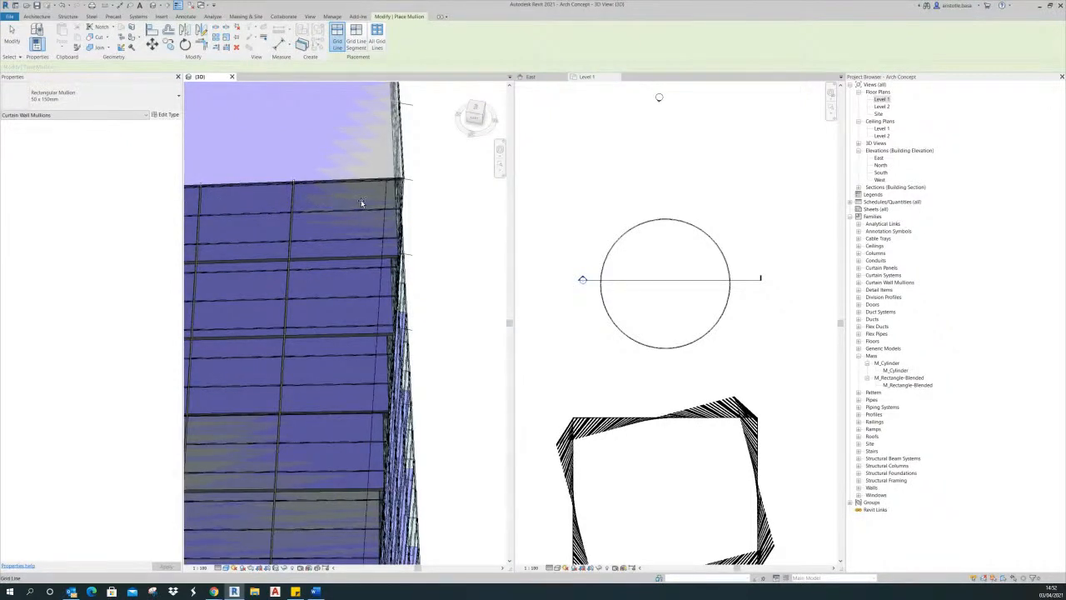
# - Place mullions along the first three vertical grid lines from the corner on the rectangular tower's remaining face
pyautogui.keyDown('shift'); pyautogui.moveTo(370, 287); pyautogui.dragTo(364, 252, button='middle'); pyautogui.keyUp('shift')
pyautogui.scroll(2, 355, 151)
pyautogui.click(356, 137)
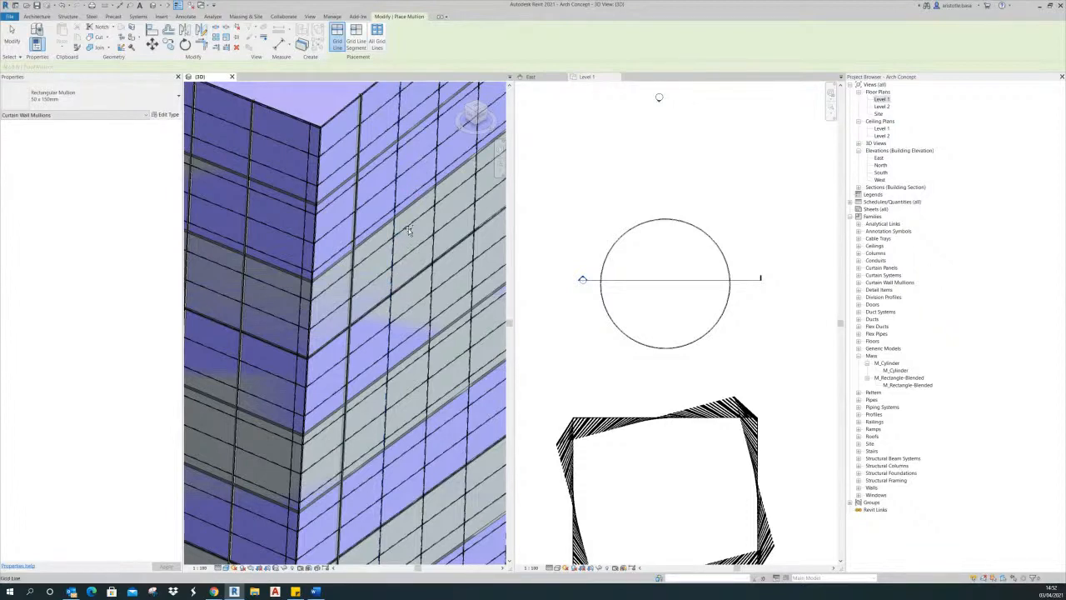
pyautogui.click(401, 137)
pyautogui.moveTo(439, 122); pyautogui.dragTo(409, 230, button='middle')
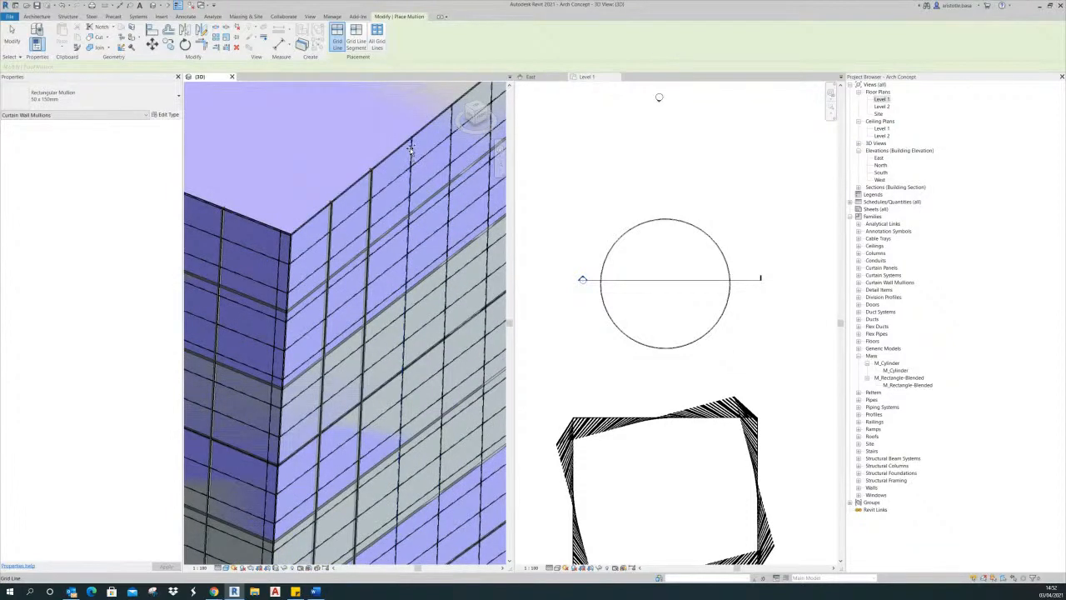
pyautogui.click(412, 239)
pyautogui.moveTo(412, 240); pyautogui.dragTo(410, 292, button='middle')
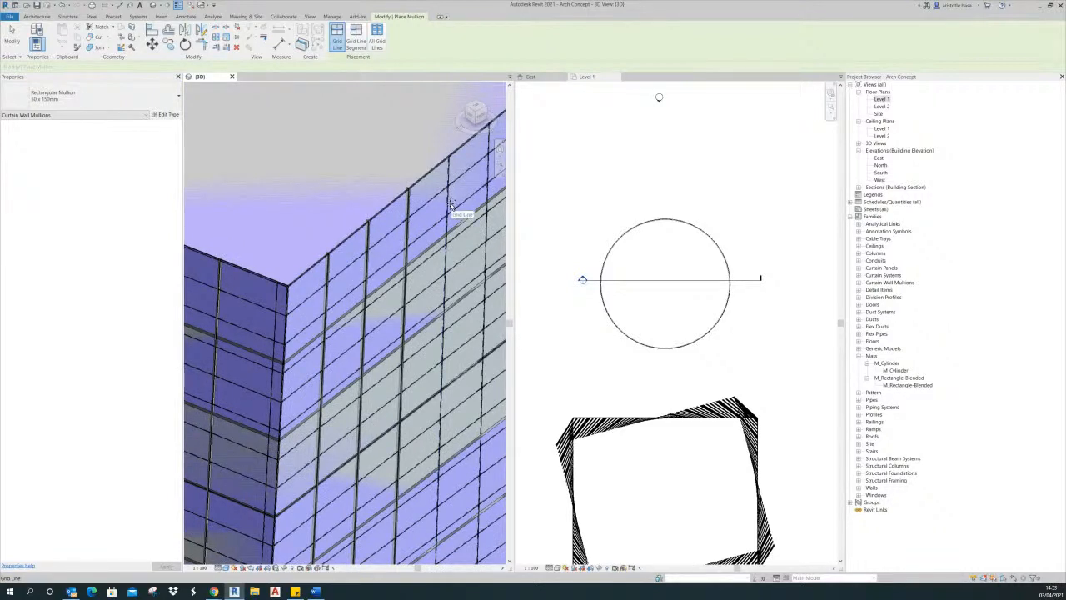
# - Add a mullion to a further vertical grid line on that face, end mullion placement and review both towers
pyautogui.scroll(-3, 426, 253)
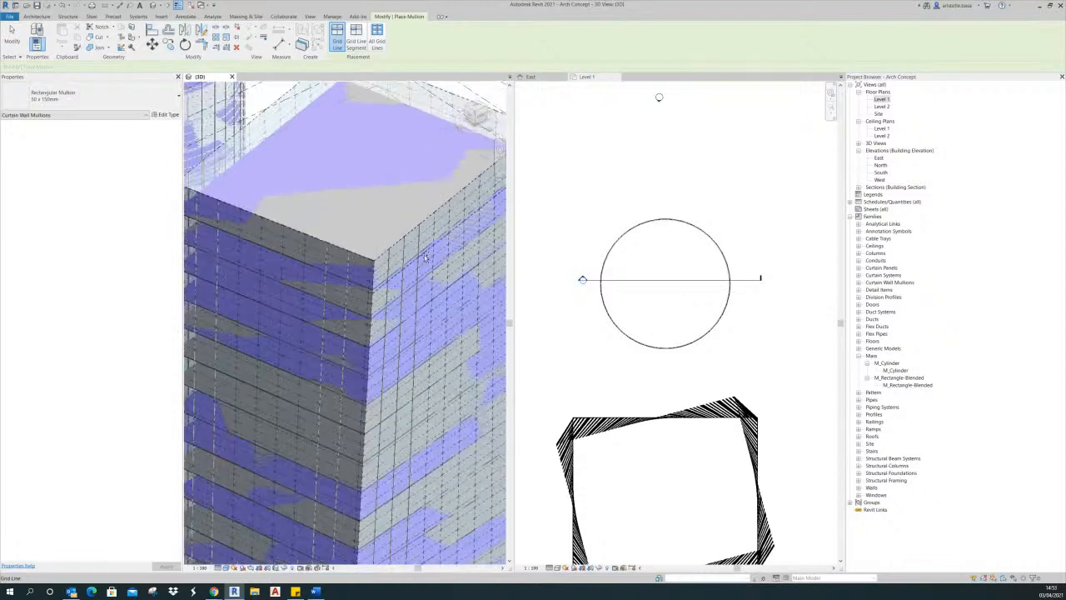
pyautogui.scroll(-2, 426, 257)
pyautogui.moveTo(412, 267); pyautogui.dragTo(406, 195, button='middle')
pyautogui.scroll(2, 424, 228)
pyautogui.click(426, 229)
pyautogui.press('Escape')
pyautogui.press('Escape')
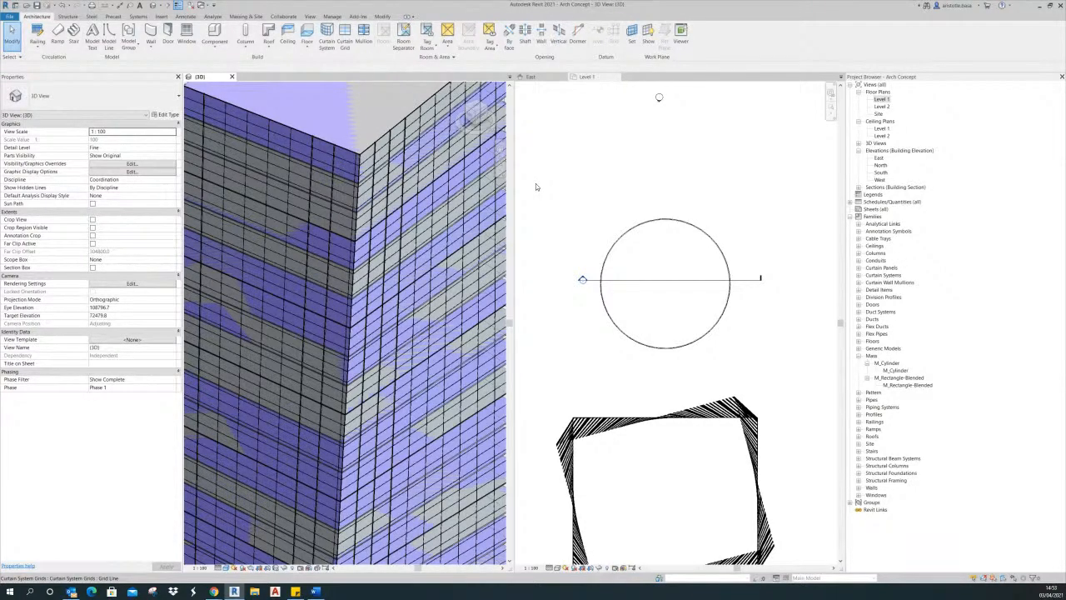
pyautogui.scroll(-10, 409, 265)
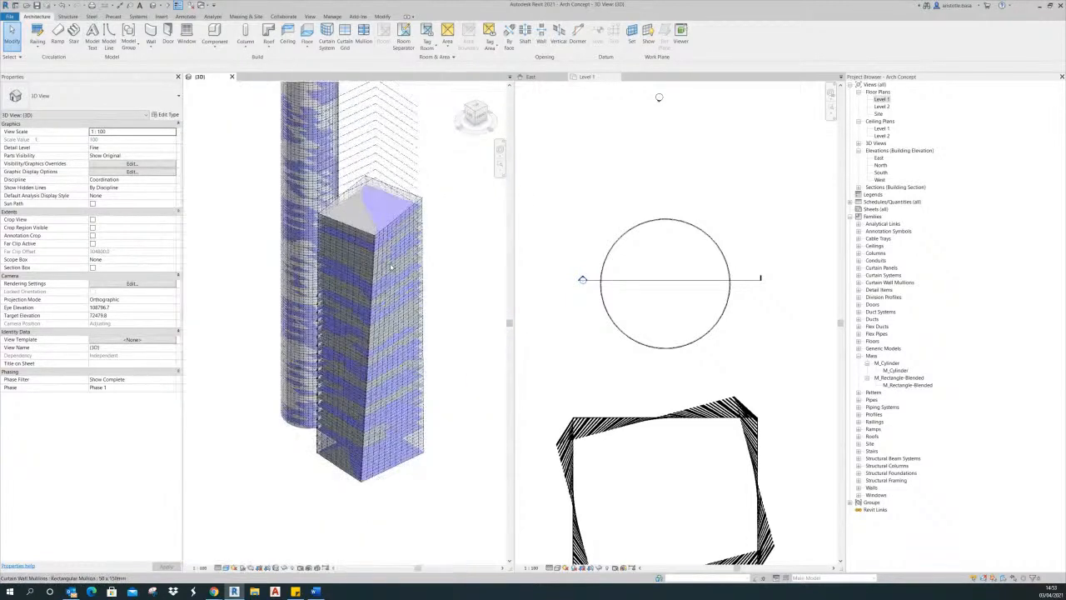
# - Examine the curtain grids and mullions on both towers from several sides, from their tops down to the base
pyautogui.keyDown('shift'); pyautogui.moveTo(409, 265); pyautogui.dragTo(508, 258, button='middle'); pyautogui.keyUp('shift')
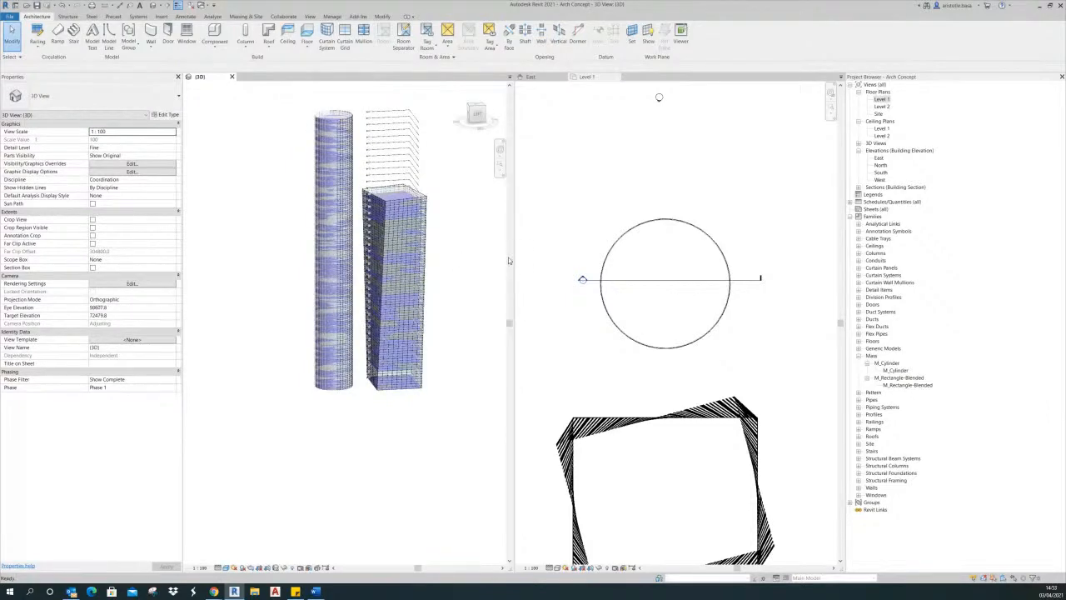
pyautogui.scroll(2, 454, 265)
pyautogui.scroll(2, 485, 331)
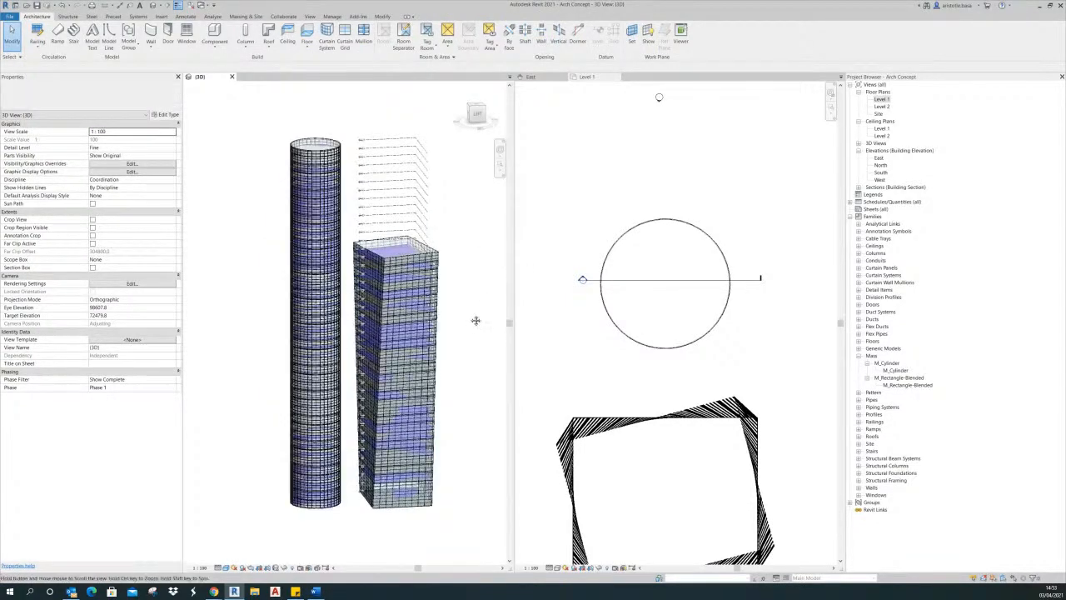
pyautogui.moveTo(473, 289); pyautogui.dragTo(391, 305, button='middle')
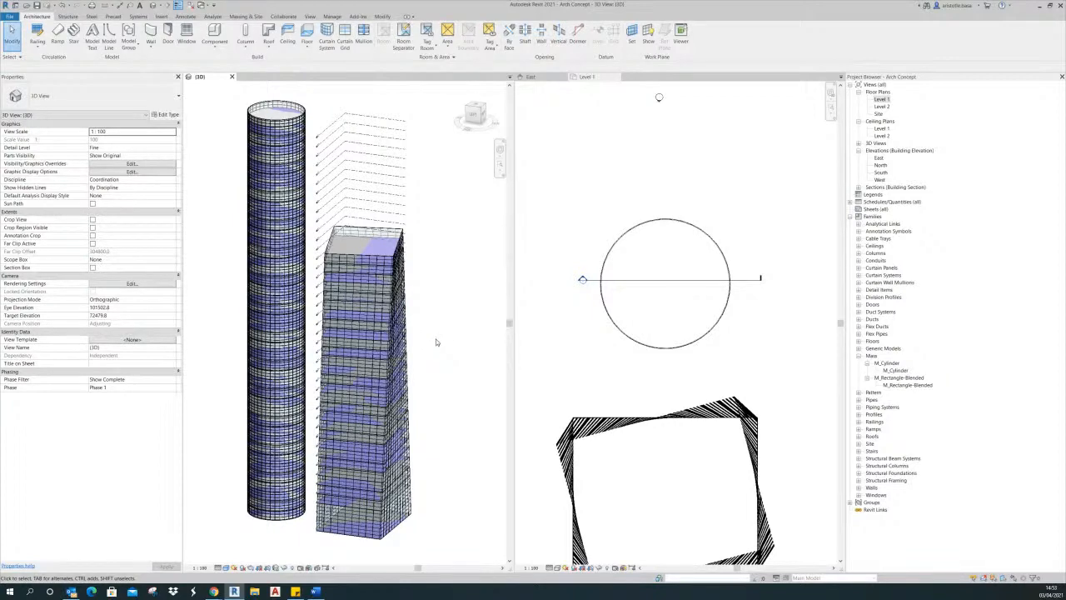
pyautogui.moveTo(481, 349)
pyautogui.keyDown('shift'); pyautogui.mouseDown(button='middle')
pyautogui.moveTo(517, 350)
pyautogui.moveTo(464, 346)
pyautogui.mouseUp(button='middle'); pyautogui.keyUp('shift')
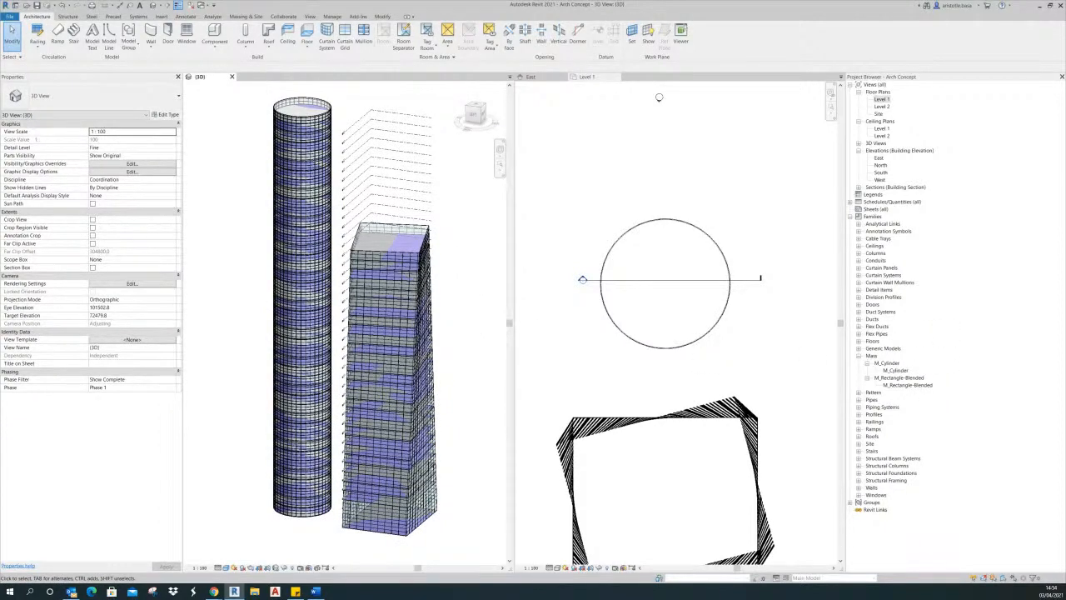
pyautogui.moveTo(456, 364); pyautogui.dragTo(462, 359, button='middle')
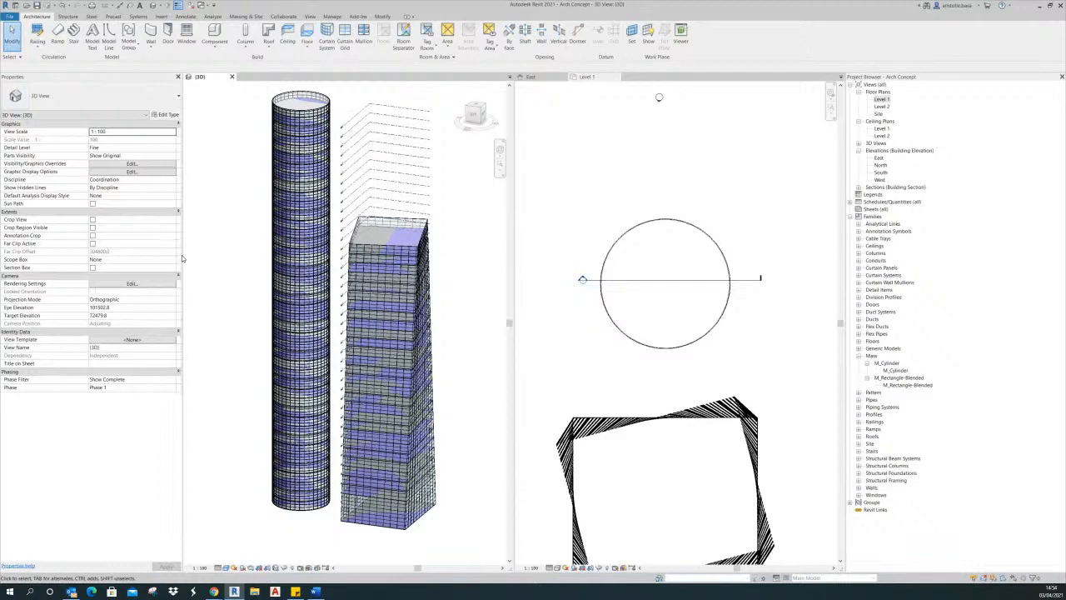
pyautogui.moveTo(182, 255); pyautogui.dragTo(158, 255)
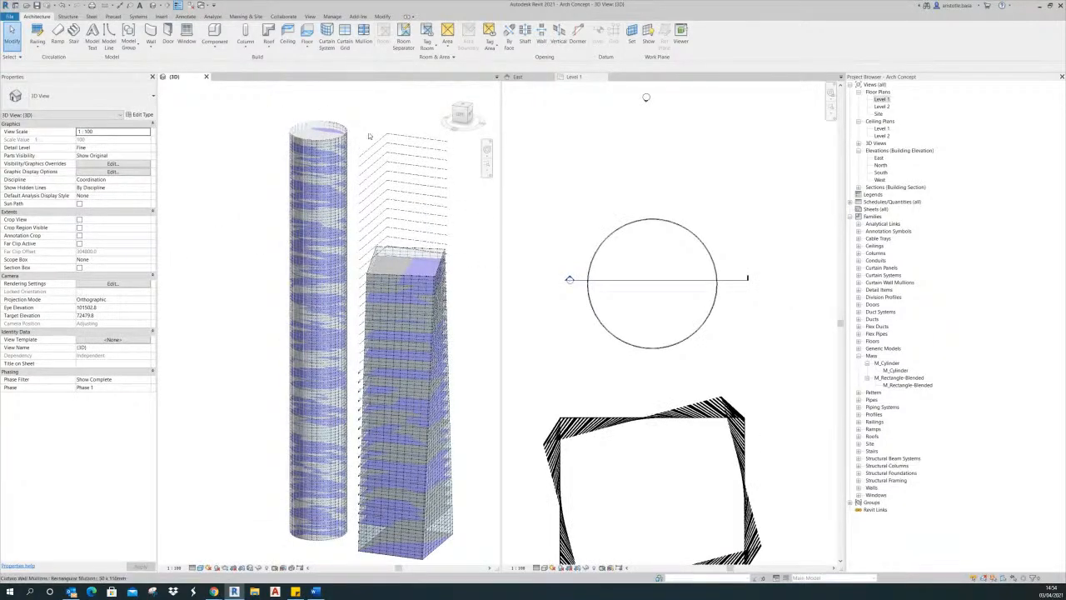
pyautogui.scroll(5, 406, 265)
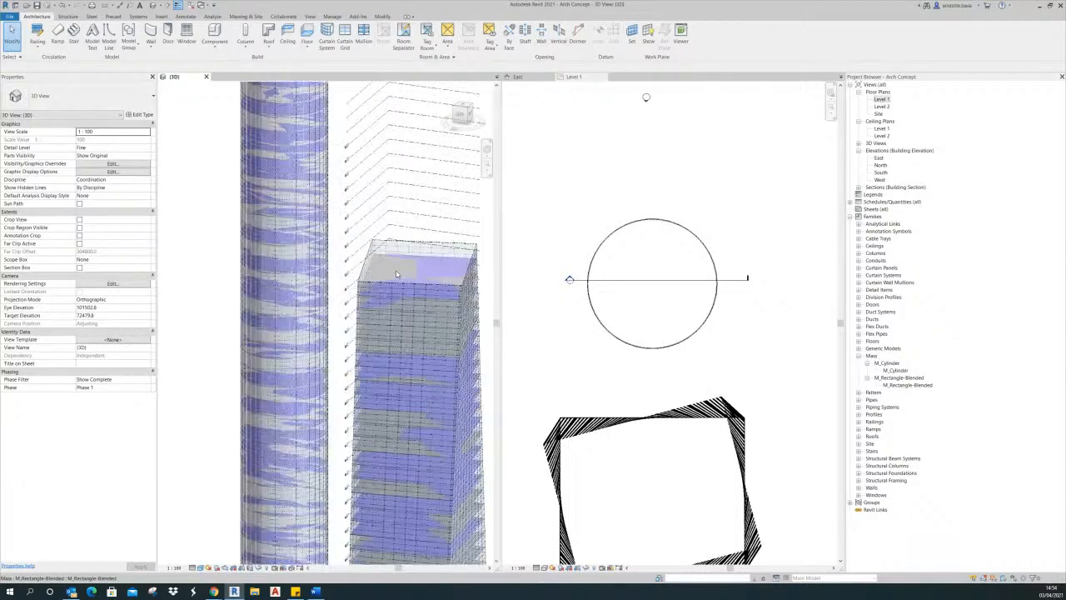
pyautogui.scroll(-6, 428, 195)
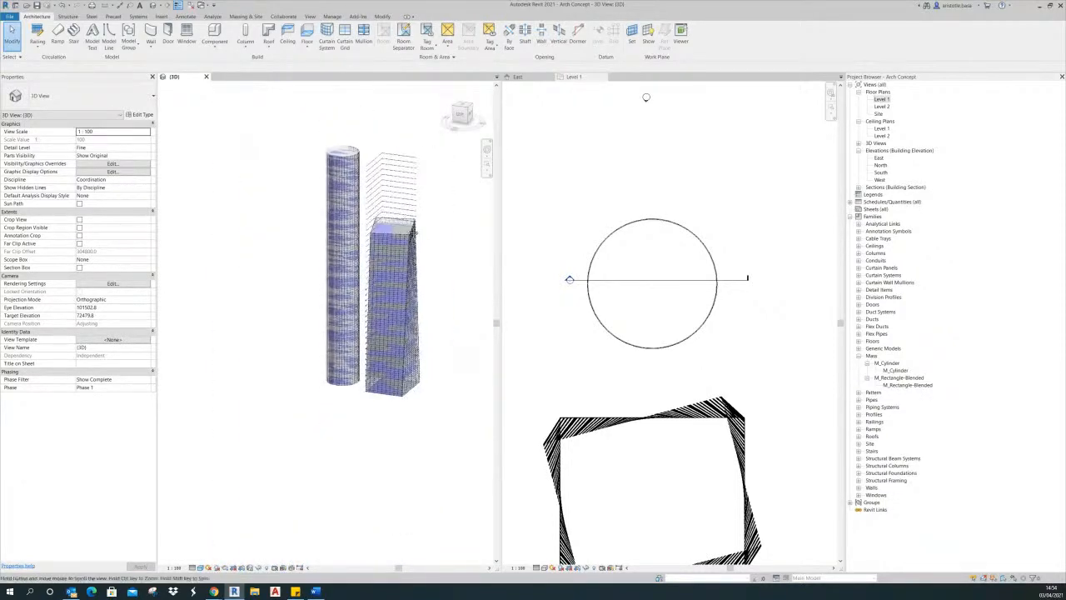
pyautogui.keyDown('shift'); pyautogui.moveTo(388, 302); pyautogui.dragTo(265, 270, button='middle'); pyautogui.keyUp('shift')
pyautogui.scroll(5, 398, 179)
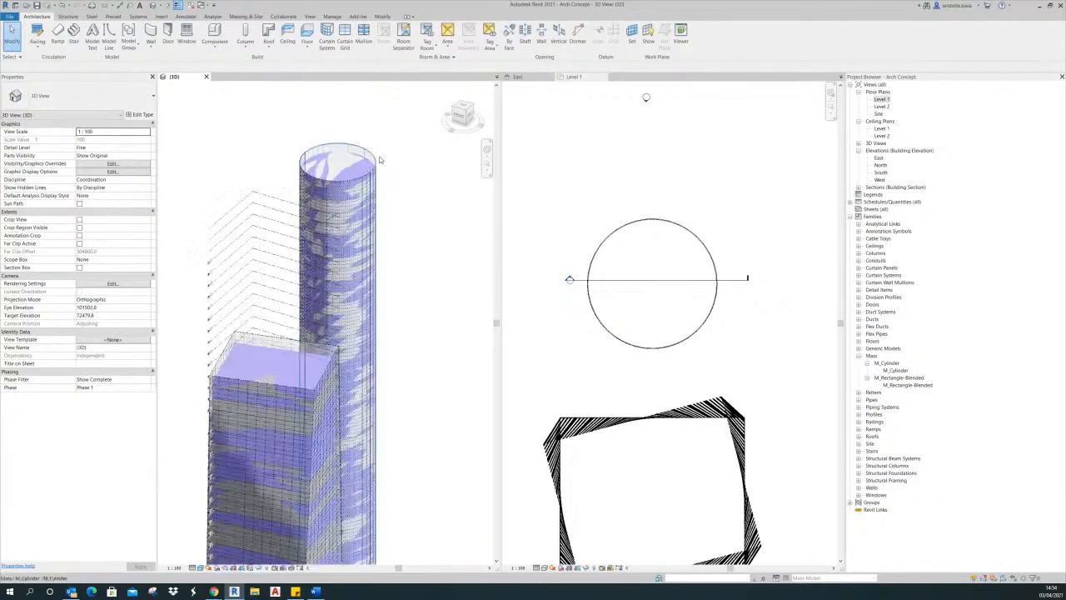
pyautogui.scroll(-5, 430, 226)
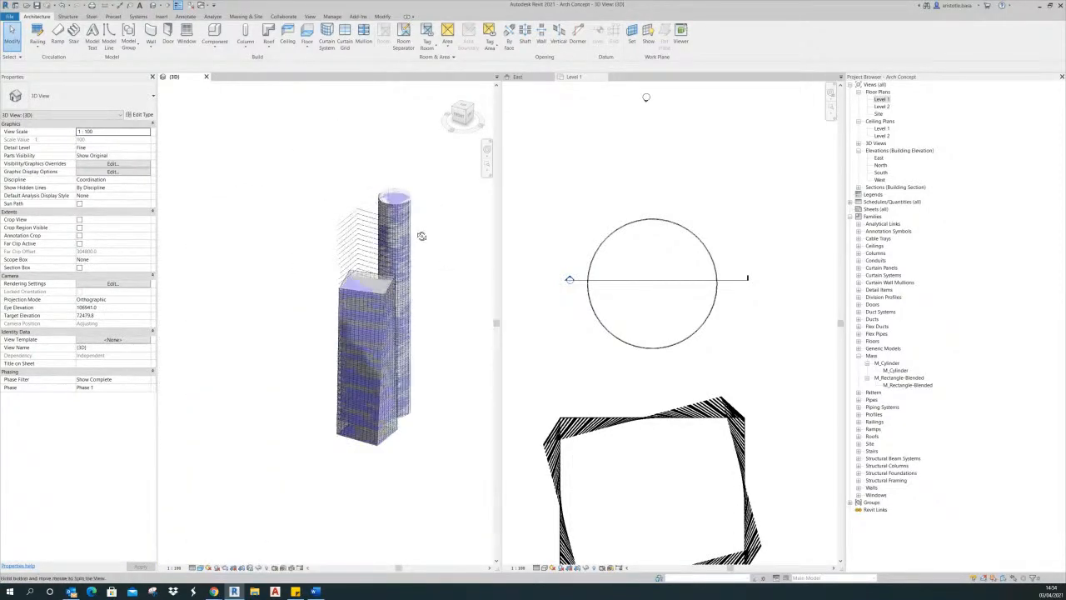
pyautogui.scroll(4, 418, 438)
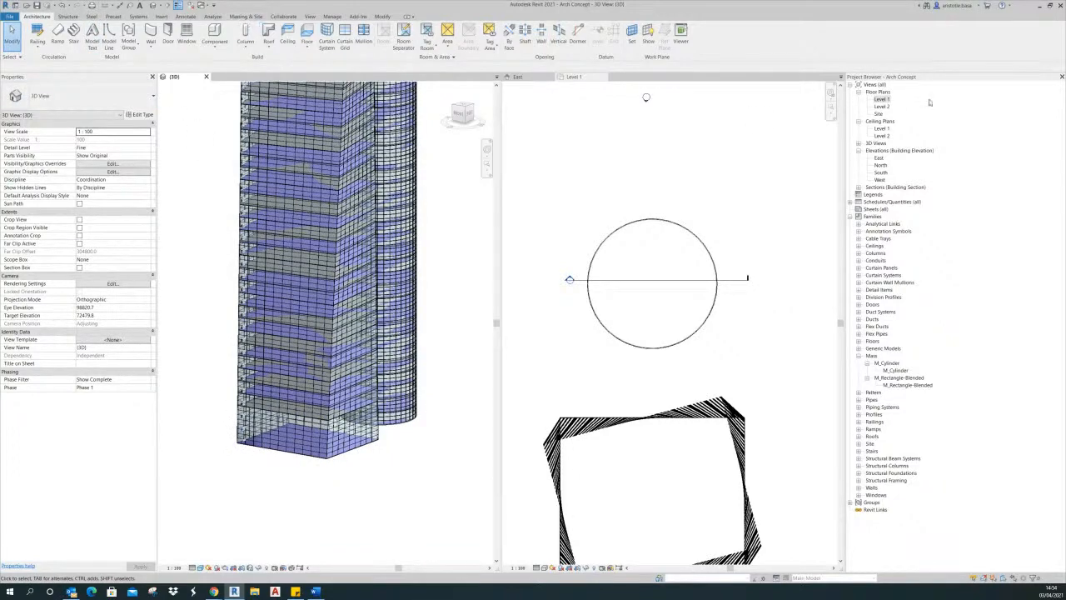
# - Open the Site floor plan and frame the outlines of both towers
pyautogui.doubleClick(879, 113)
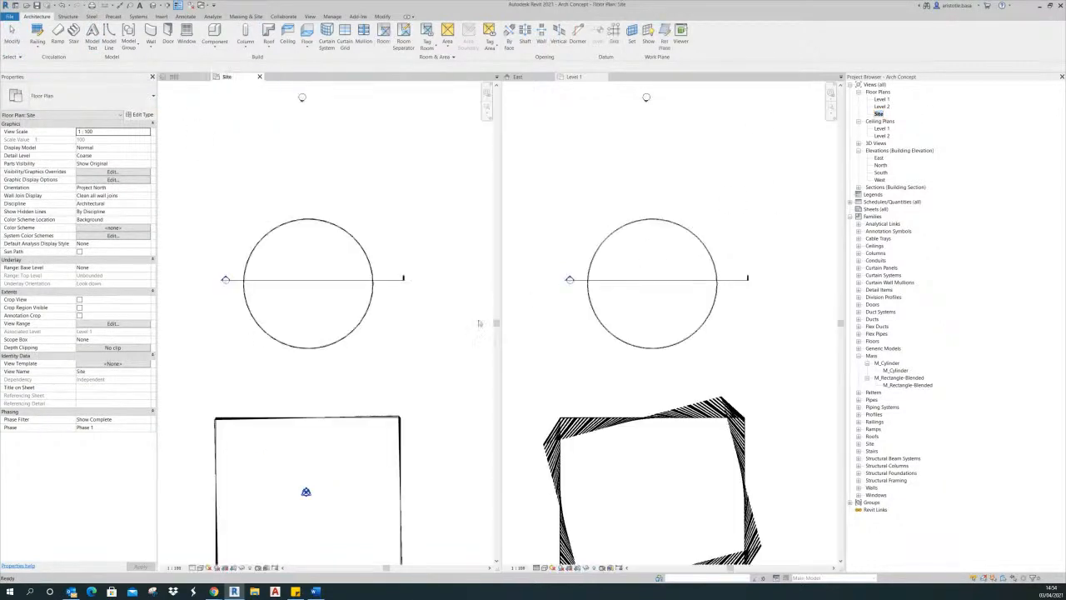
pyautogui.scroll(-3, 444, 336)
pyautogui.scroll(2, 417, 303)
pyautogui.moveTo(417, 283); pyautogui.dragTo(425, 279, button='middle')
pyautogui.scroll(1, 420, 276)
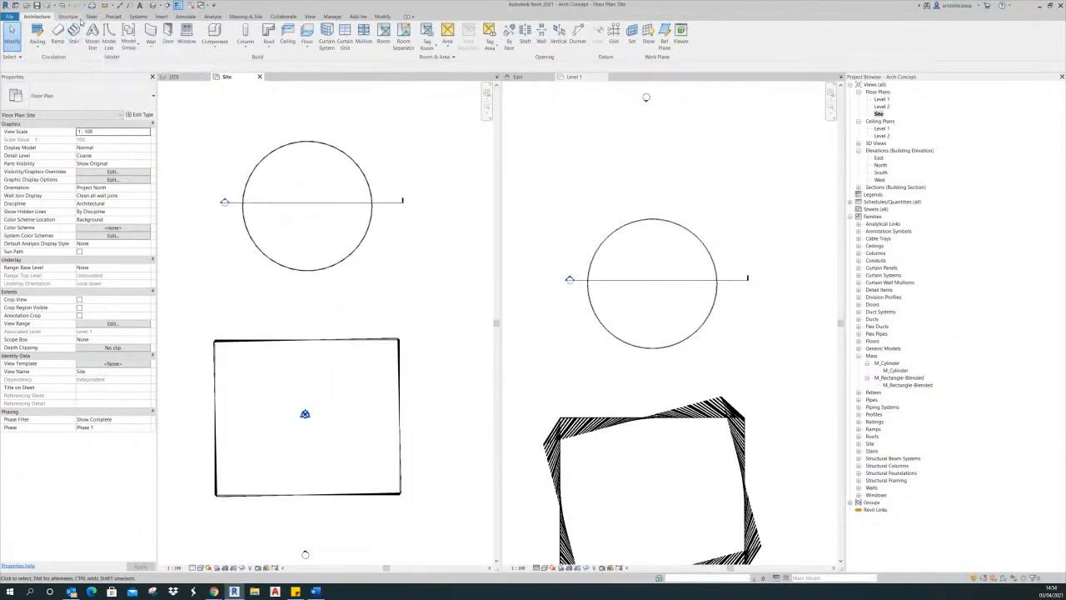
# - Start a toposurface and place four boundary points at elevation 0 as a large quadrilateral around both towers
pyautogui.click(251, 17)
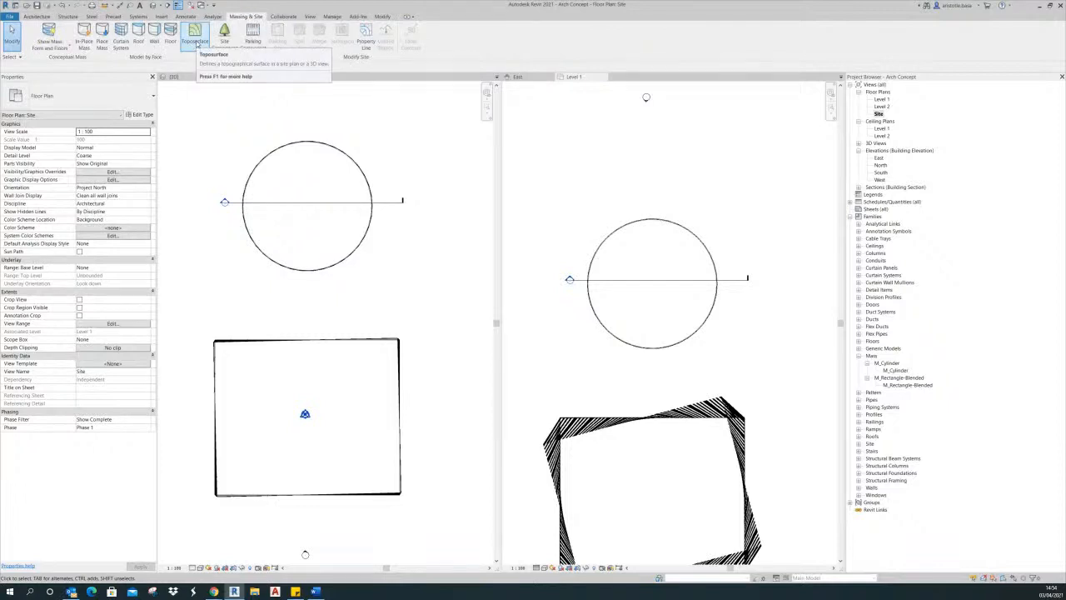
pyautogui.click(195, 42)
pyautogui.scroll(-4, 305, 149)
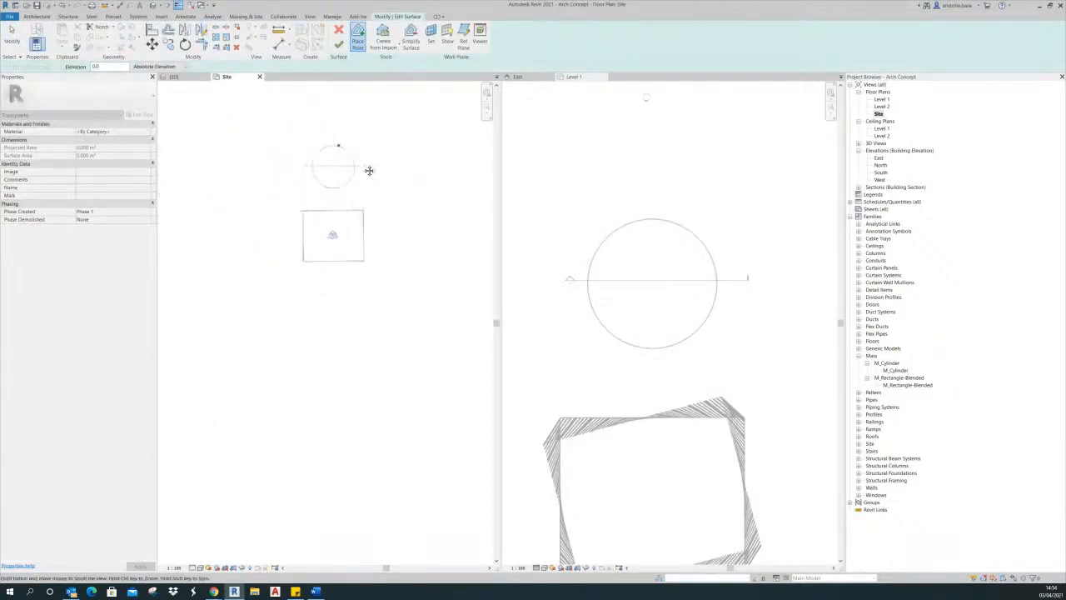
pyautogui.click(212, 153)
pyautogui.click(292, 147)
pyautogui.click(458, 147)
pyautogui.click(452, 348)
pyautogui.click(298, 352)
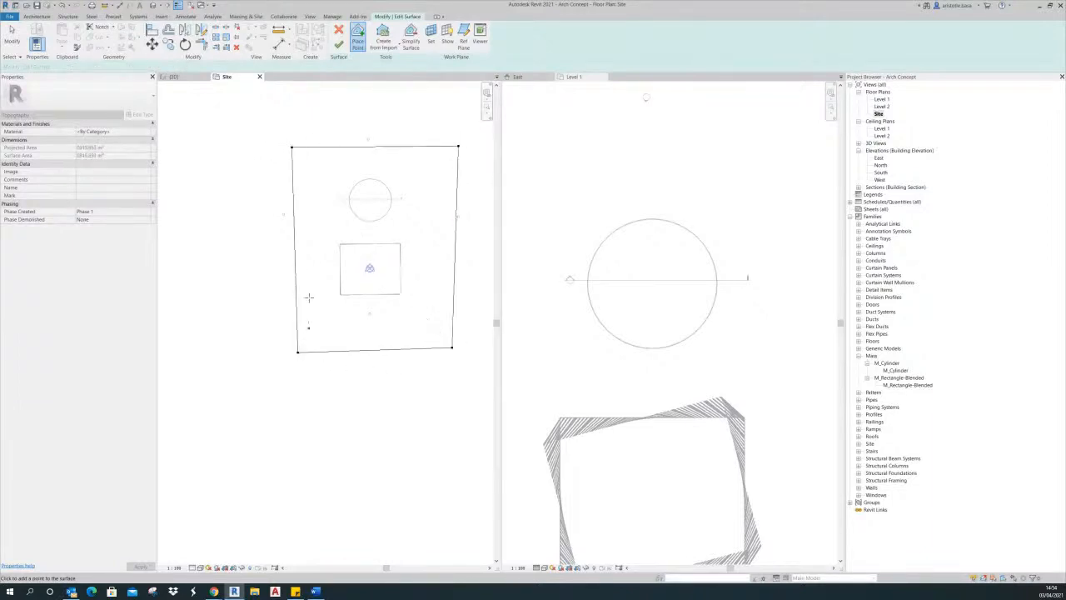
# - Add interior surface points at elevation 0 around the circular and rectangular towers and end point placement
pyautogui.click(328, 181)
pyautogui.click(429, 222)
pyautogui.click(407, 321)
pyautogui.click(344, 225)
pyautogui.press('Escape')
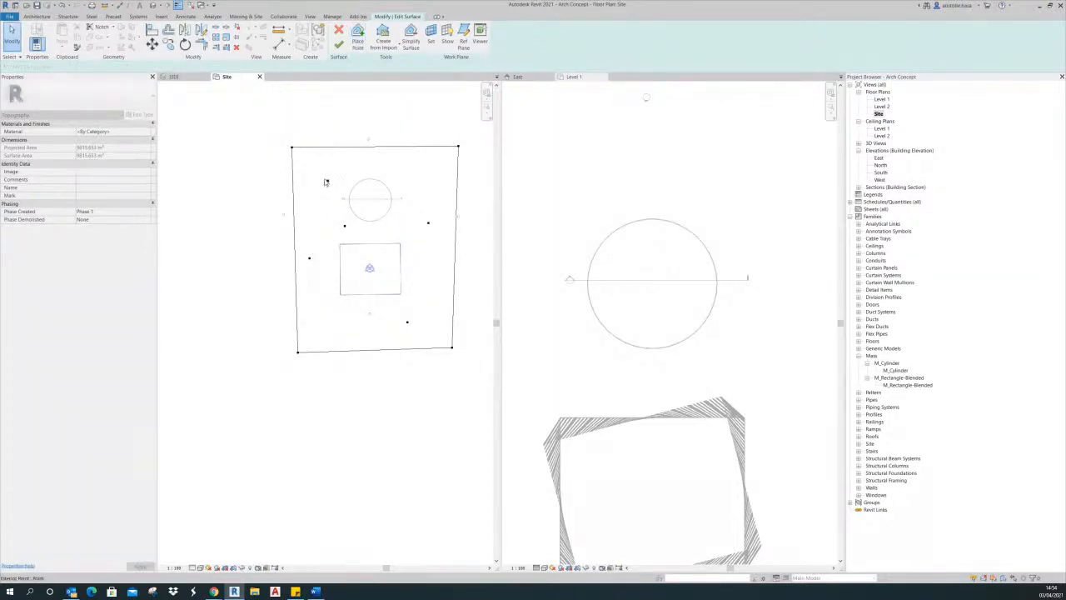
# - Raise the elevation of the interior surface point northwest of the circular tower, first to 500 and further to a higher value
pyautogui.click(293, 149)
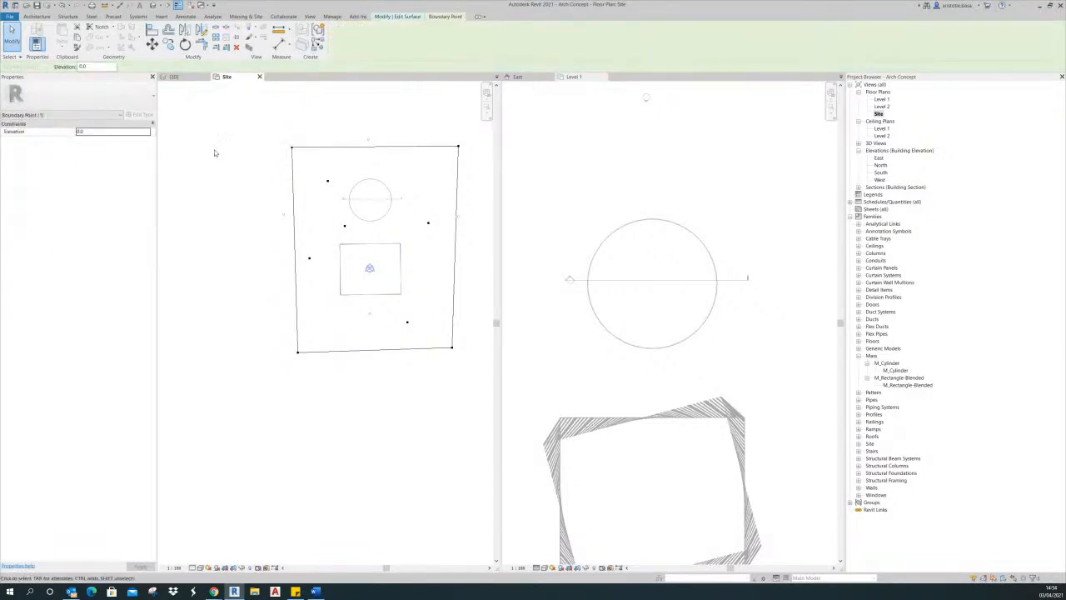
pyautogui.click(327, 180)
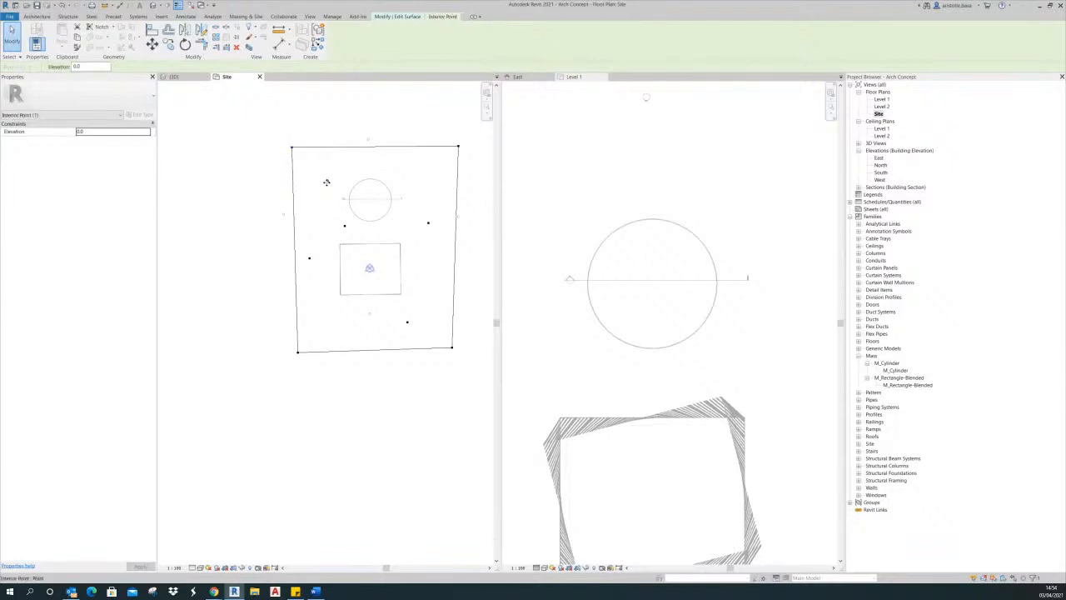
pyautogui.click(109, 133)
pyautogui.write('5')
pyautogui.press('Return')
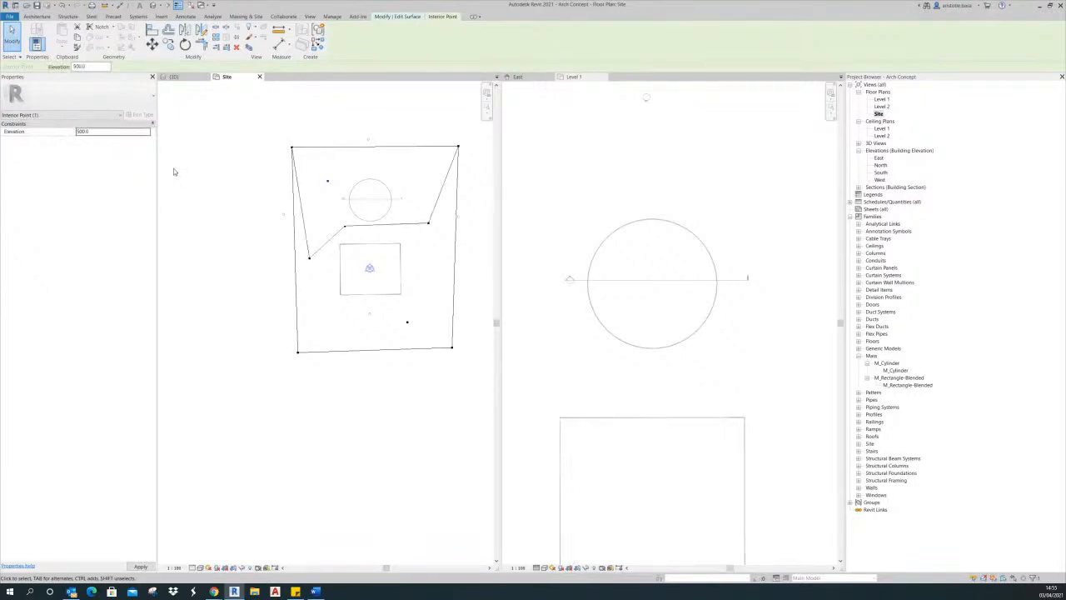
pyautogui.click(108, 132)
pyautogui.write('5')
pyautogui.press('Return')
pyautogui.click(206, 170)
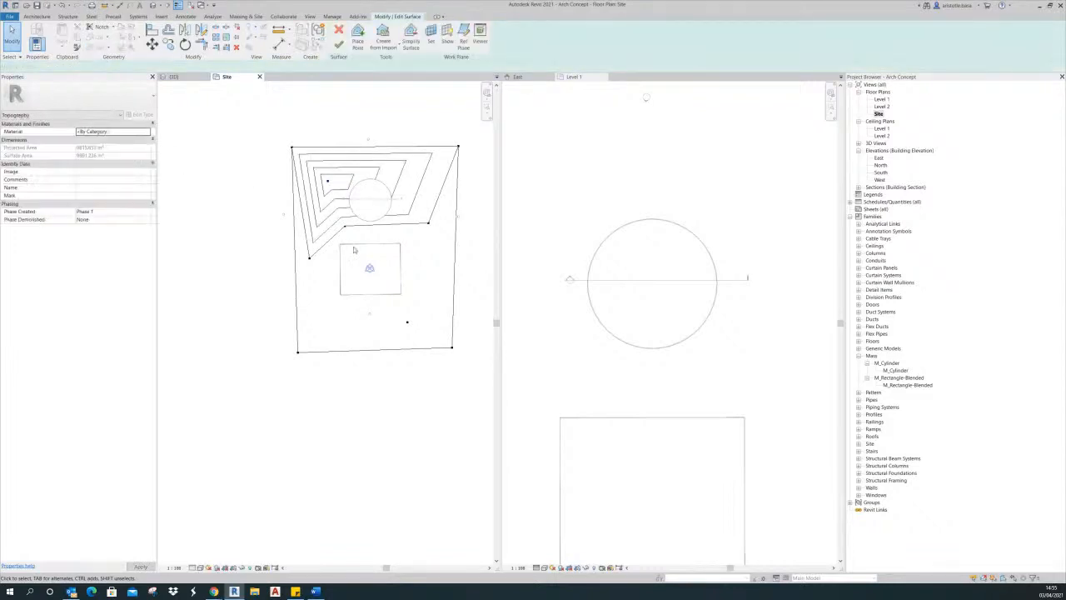
# - Set the interior point southeast of the rectangular tower to elevation 3000 and the interior point west of it to 500
pyautogui.click(407, 321)
pyautogui.click(107, 133)
pyautogui.write('3000')
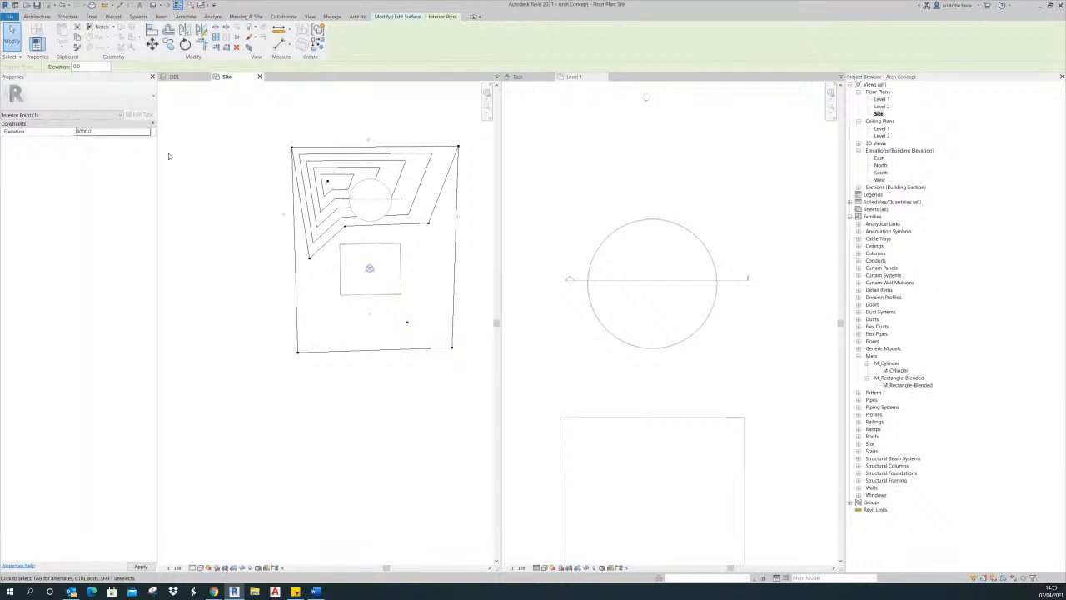
pyautogui.click(202, 160)
pyautogui.click(291, 256)
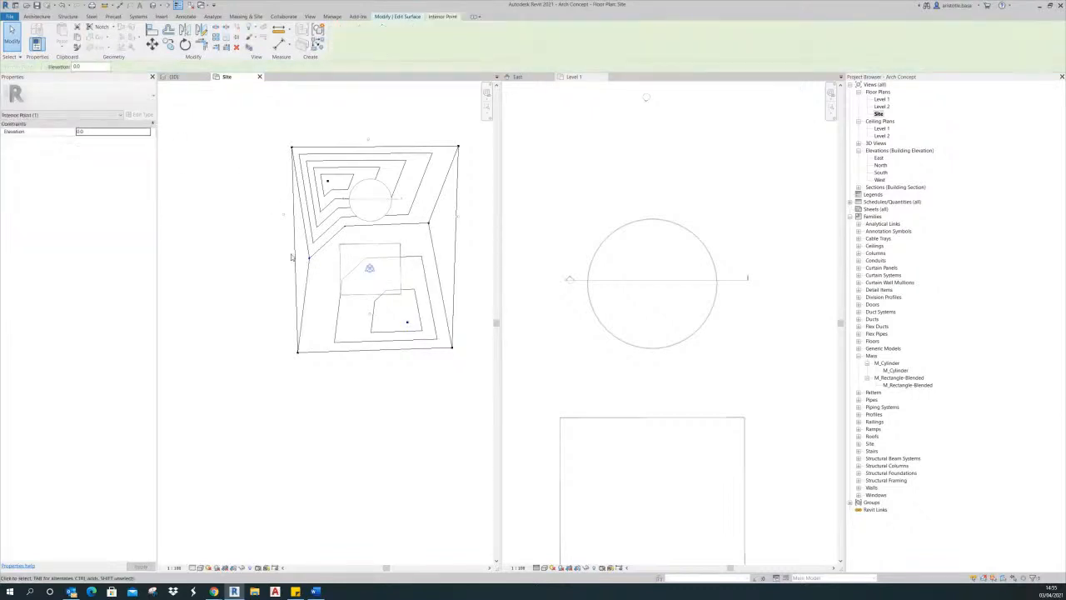
pyautogui.click(92, 132)
pyautogui.click(243, 230)
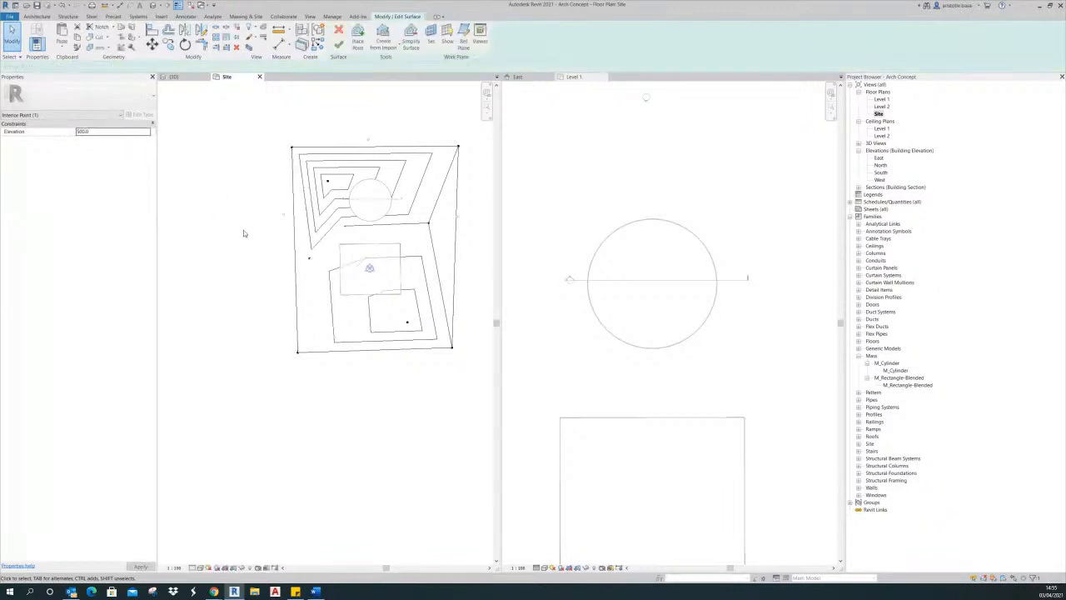
# - Set the surface's northeast boundary corner point to elevation 6500 and finish the toposurface
pyautogui.click(458, 147)
pyautogui.click(127, 130)
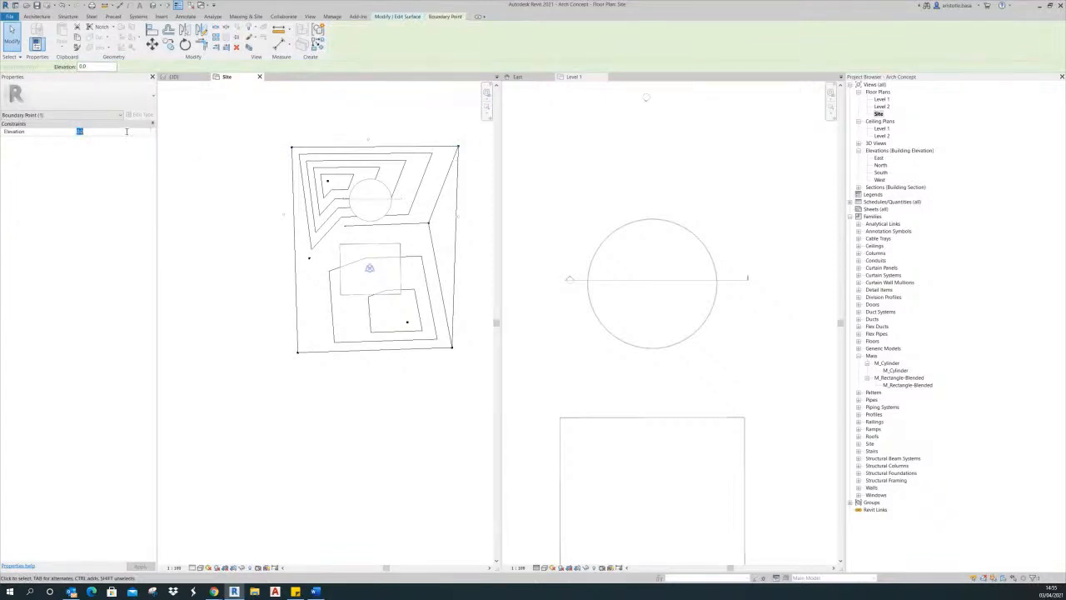
pyautogui.write('6500')
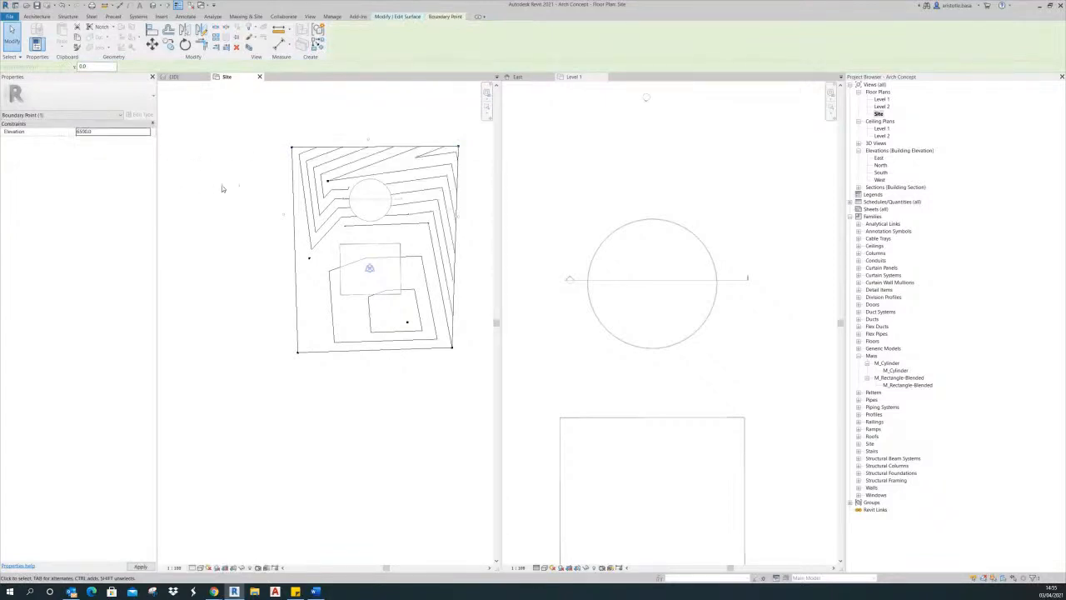
pyautogui.click(244, 230)
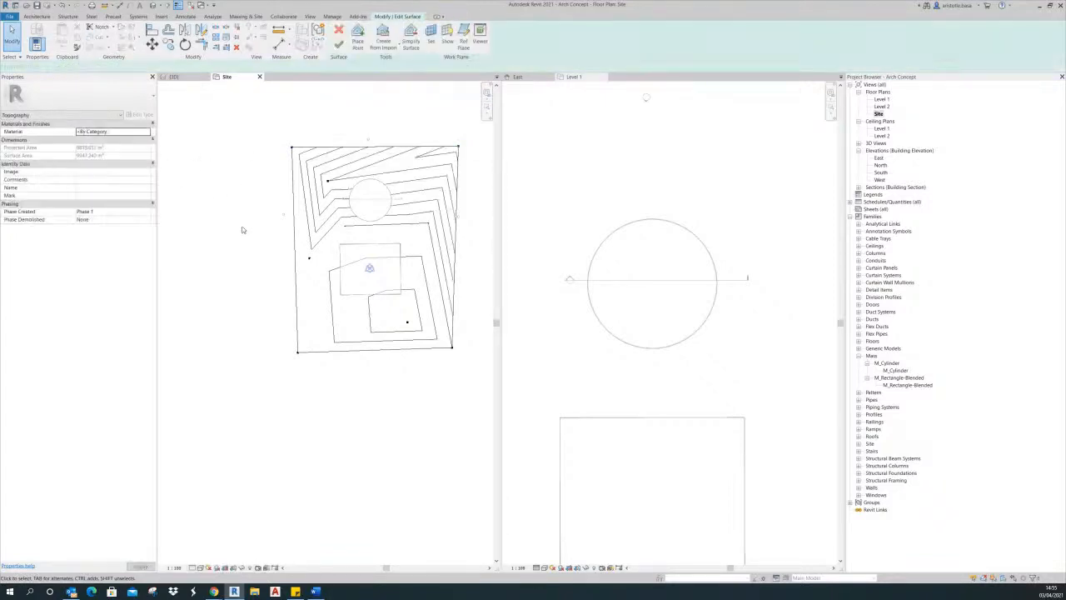
pyautogui.click(338, 45)
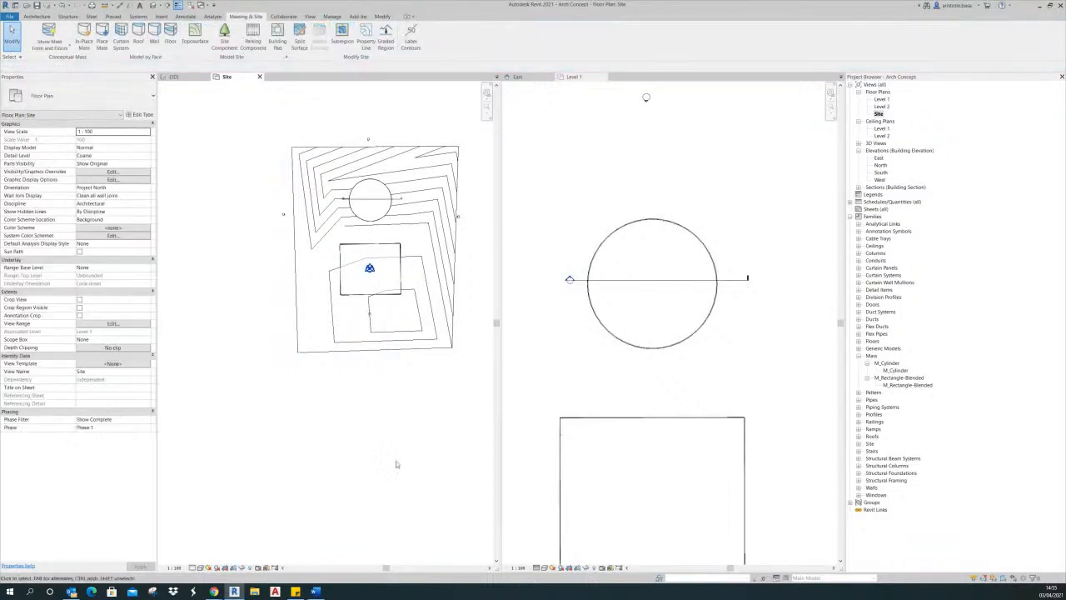
# - In the 3D view, open the material selection for the toposurface, search for grass and add Grass to the project materials
pyautogui.click(188, 78)
pyautogui.keyDown('shift'); pyautogui.moveTo(349, 321); pyautogui.dragTo(227, 329, button='middle'); pyautogui.keyUp('shift')
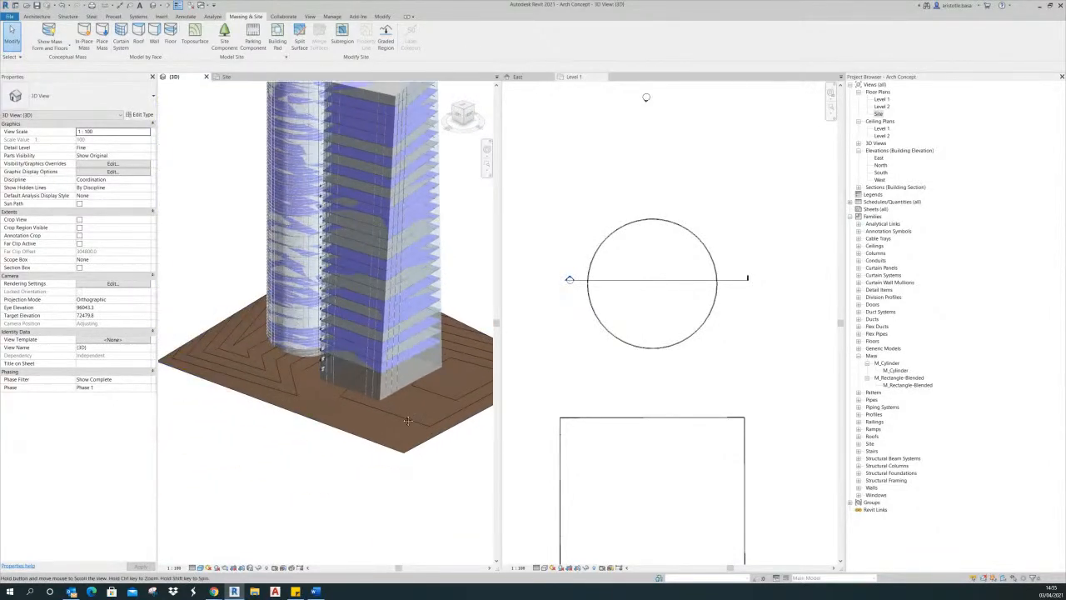
pyautogui.click(231, 319)
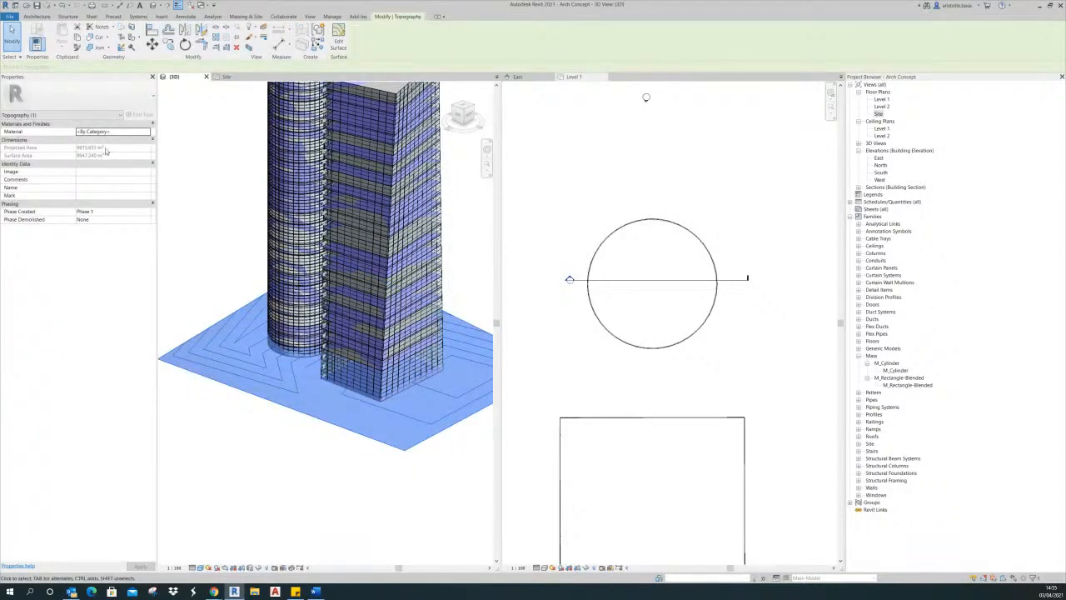
pyautogui.click(125, 132)
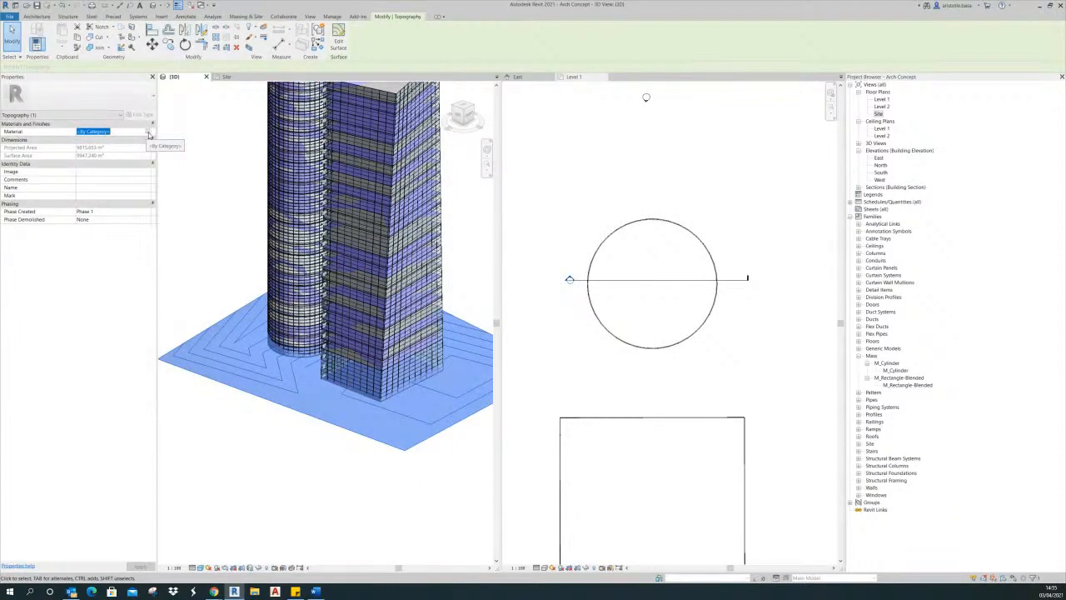
pyautogui.click(148, 131)
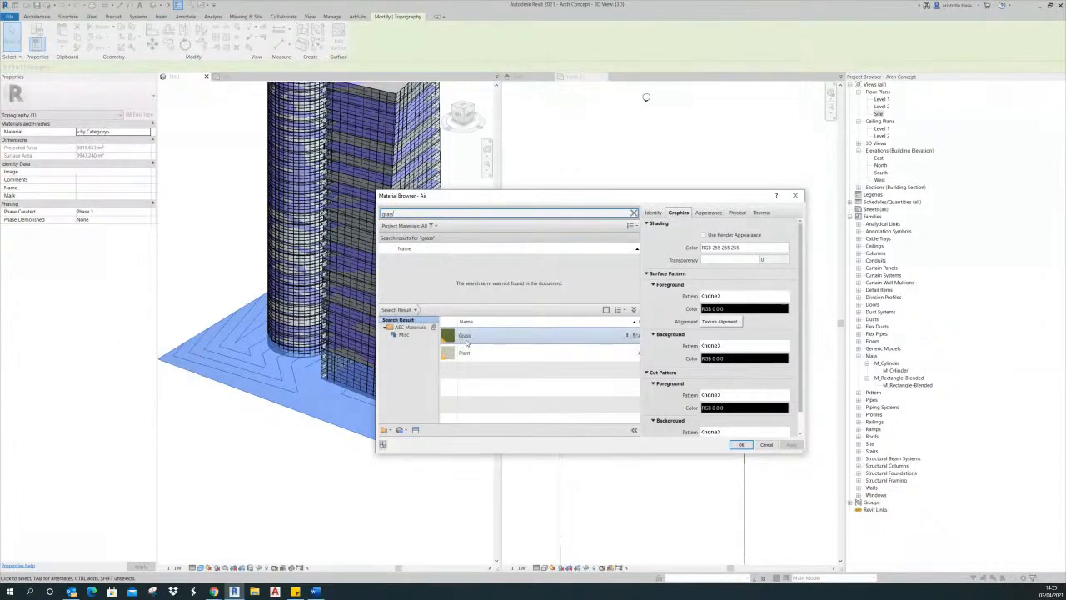
pyautogui.click(628, 335)
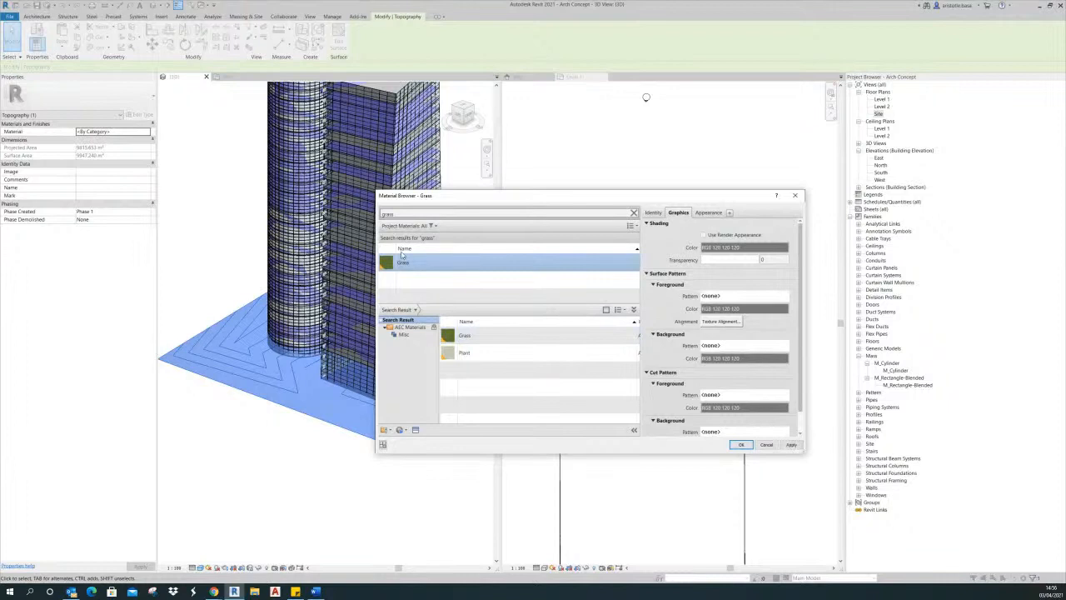
# - Set the glossiness of the Grass material's appearance to 20
pyautogui.click(708, 213)
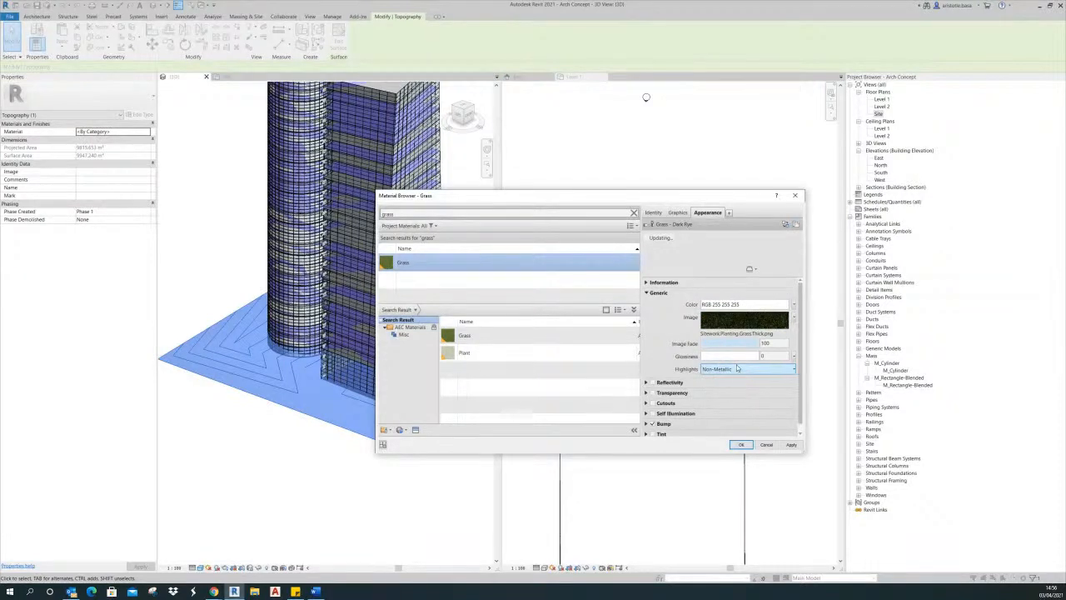
pyautogui.moveTo(703, 356); pyautogui.dragTo(714, 356)
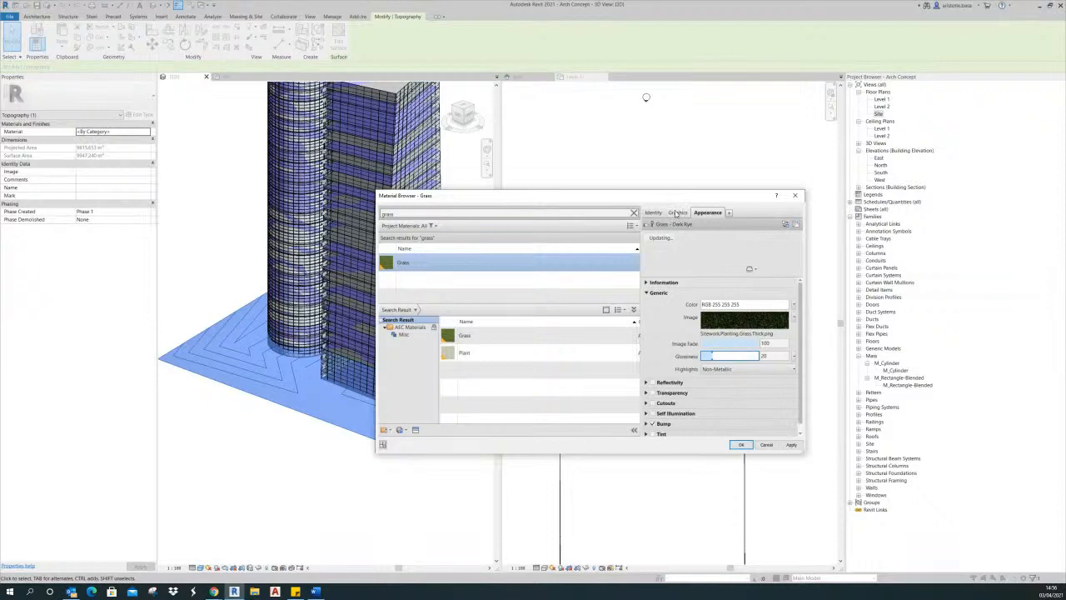
# - Apply the edited Grass material to the toposurface and set the 3D view's visual style to Realistic
pyautogui.click(790, 444)
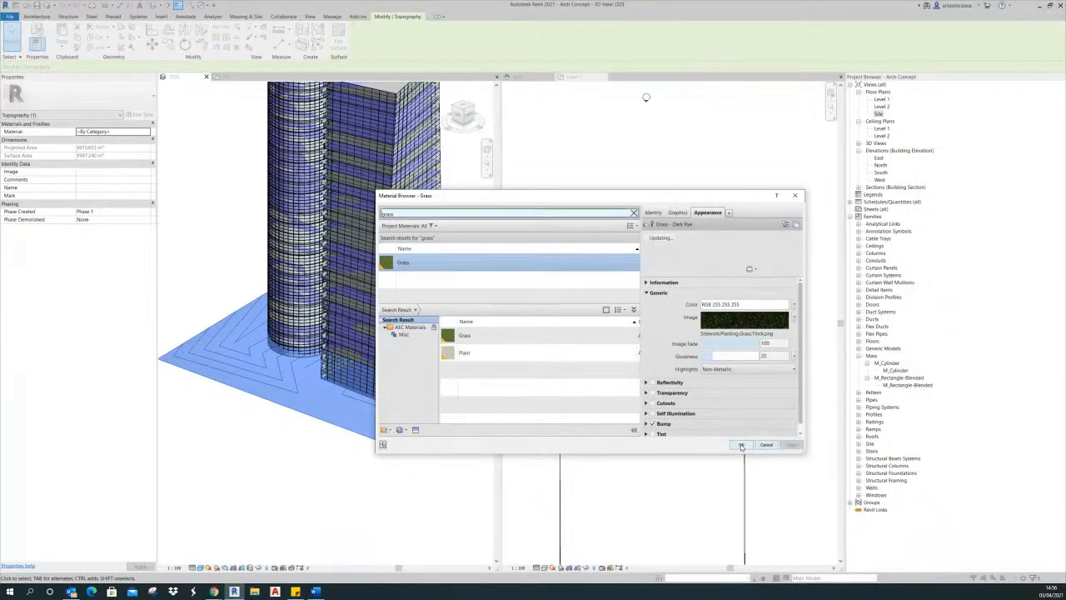
pyautogui.click(740, 444)
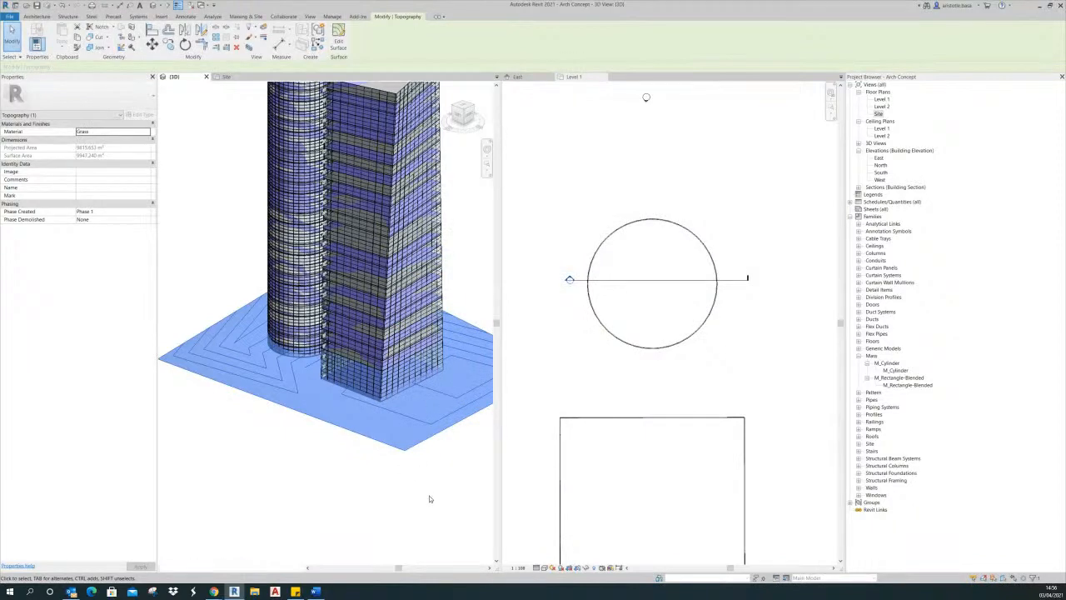
pyautogui.click(428, 468)
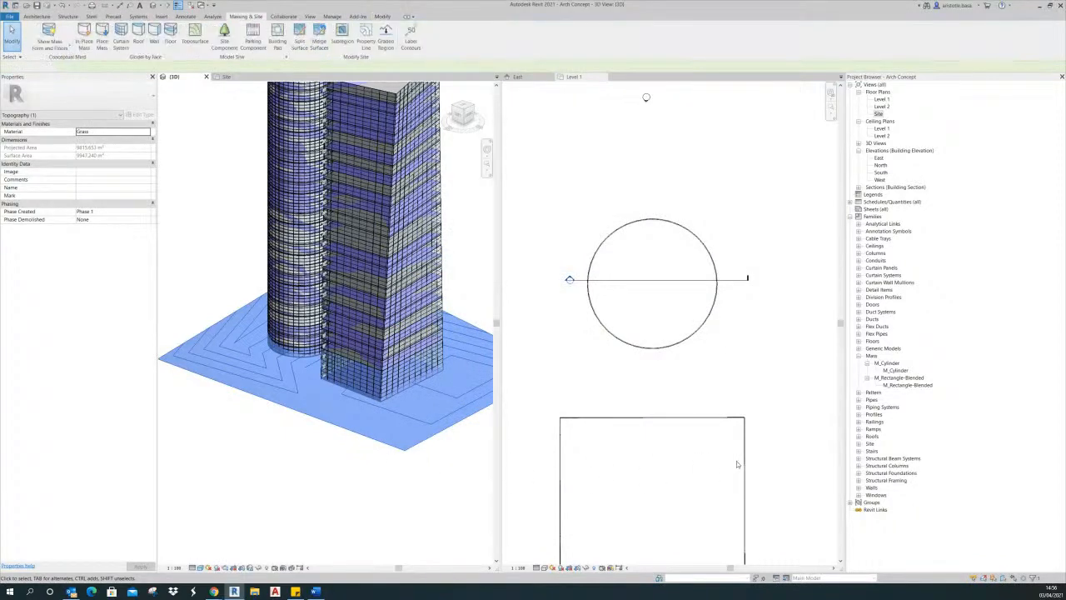
pyautogui.moveTo(337, 471); pyautogui.dragTo(325, 471, button='middle')
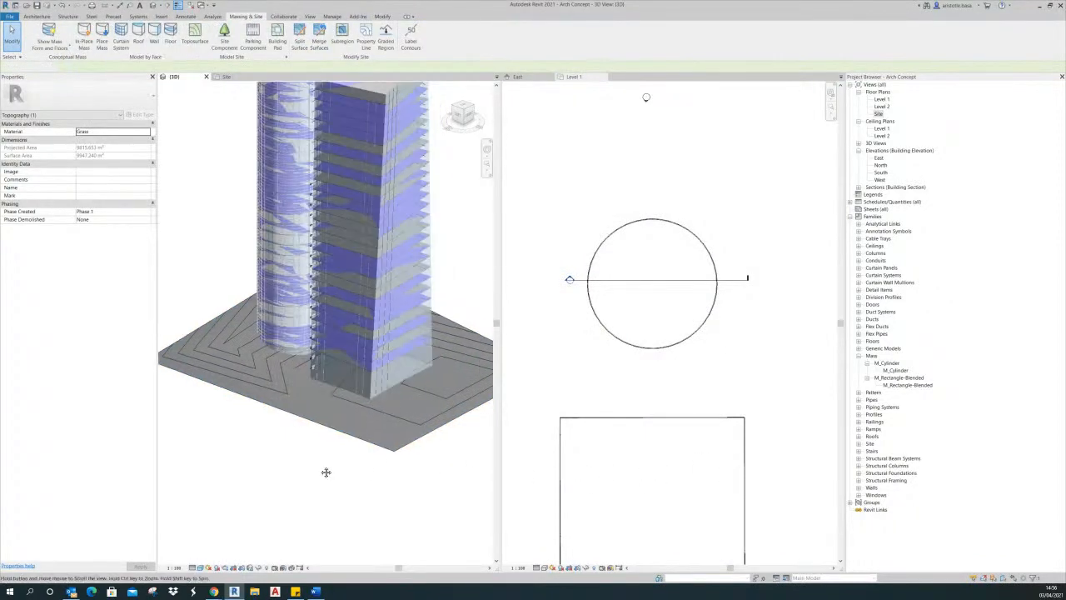
pyautogui.click(200, 567)
pyautogui.click(215, 559)
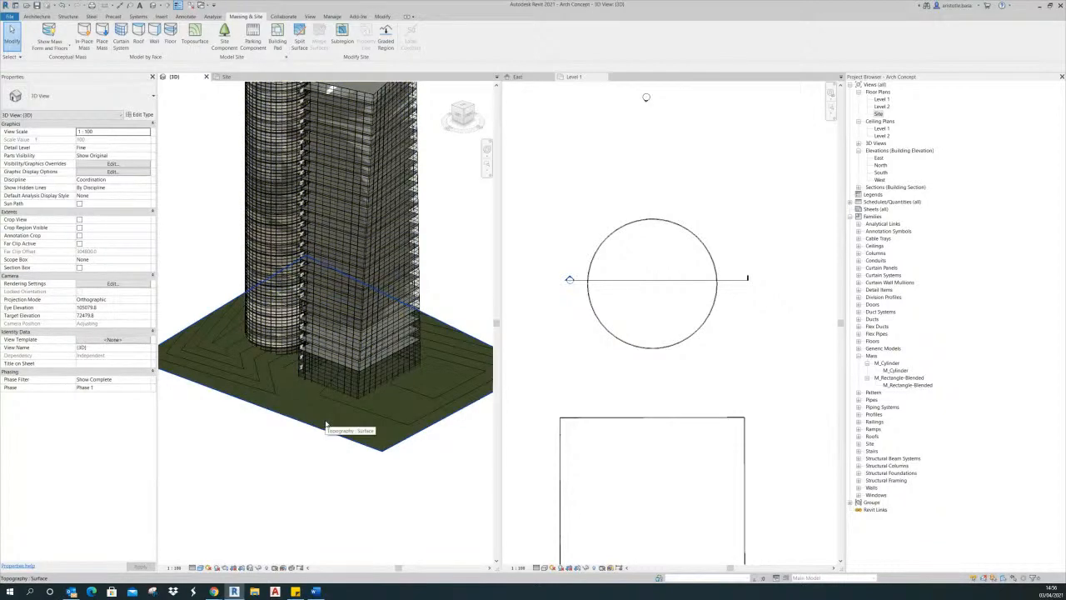
# - Examine both towers and the grass toposurface from several angles and distances in the realistic 3D view
pyautogui.scroll(2, 292, 385)
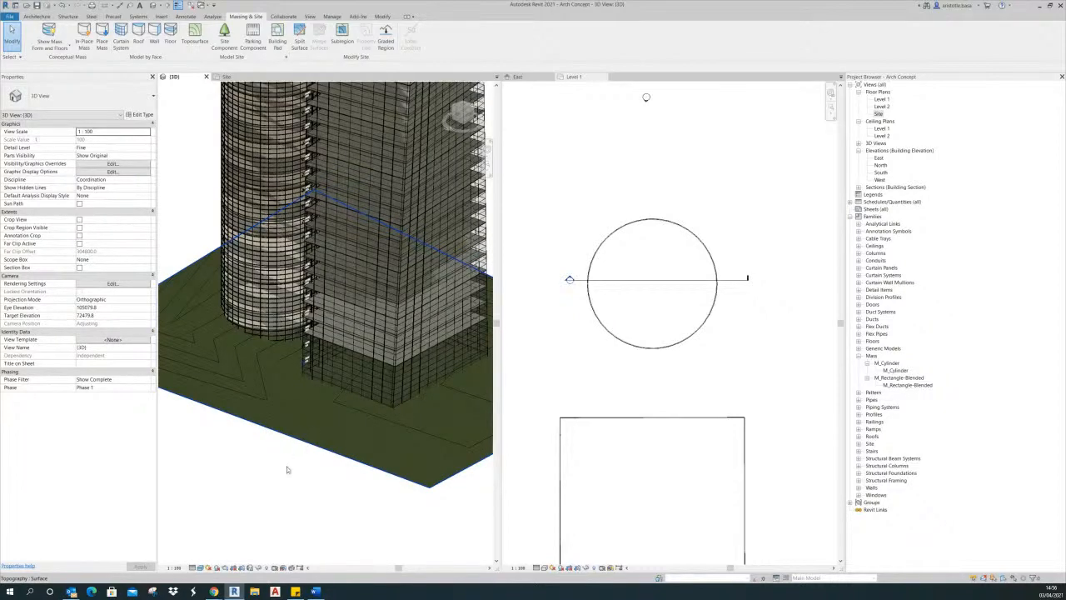
pyautogui.scroll(-3, 288, 465)
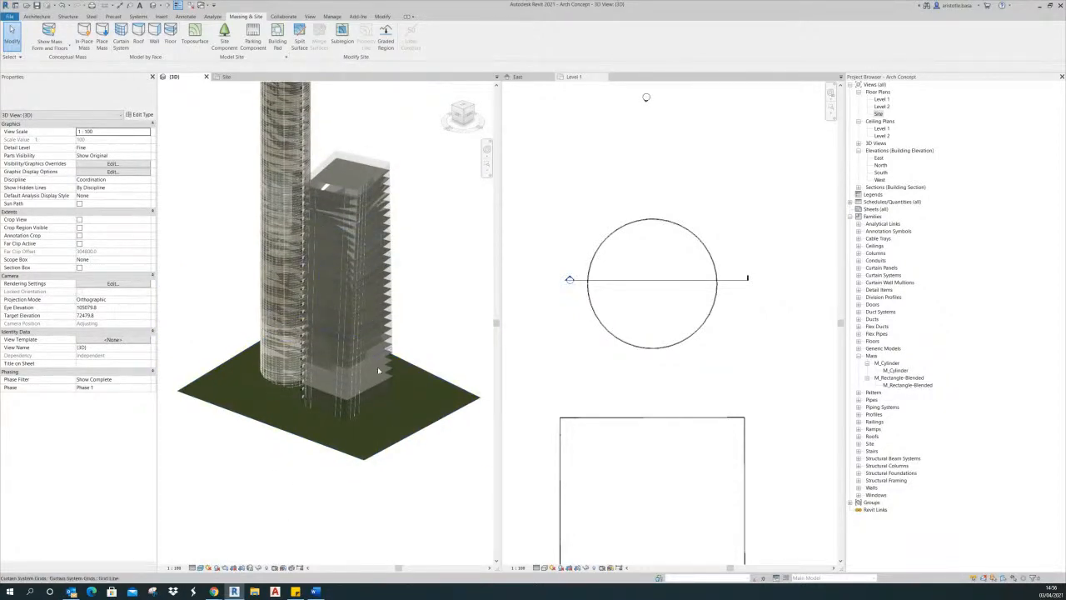
pyautogui.scroll(2, 377, 367)
pyautogui.scroll(-3, 383, 365)
pyautogui.keyDown('shift'); pyautogui.moveTo(386, 366); pyautogui.dragTo(202, 369, button='middle'); pyautogui.keyUp('shift')
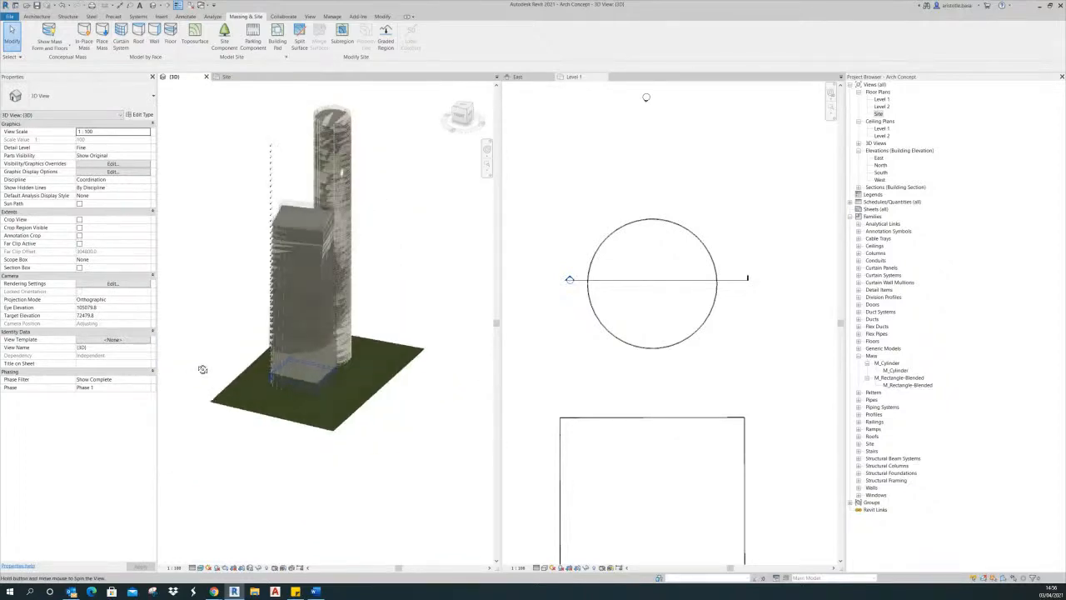
pyautogui.scroll(4, 327, 316)
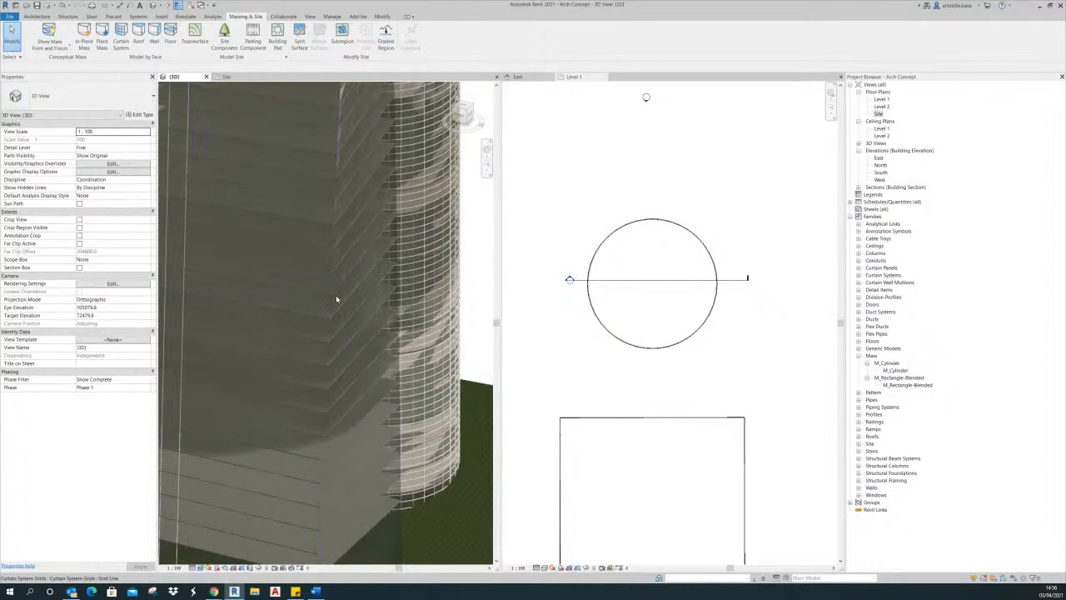
pyautogui.scroll(-5, 337, 299)
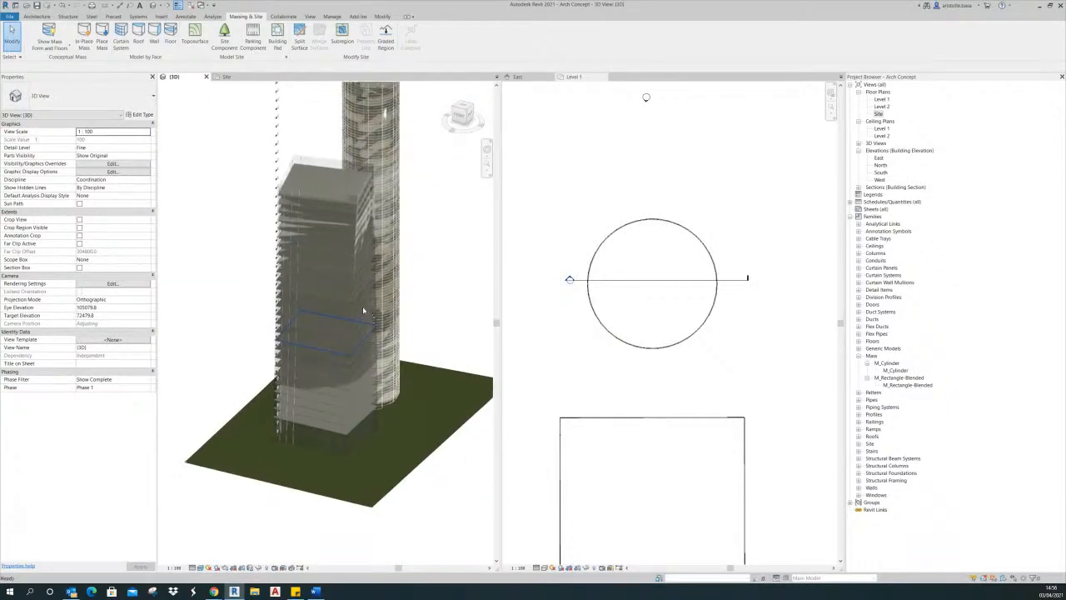
pyautogui.scroll(6, 363, 311)
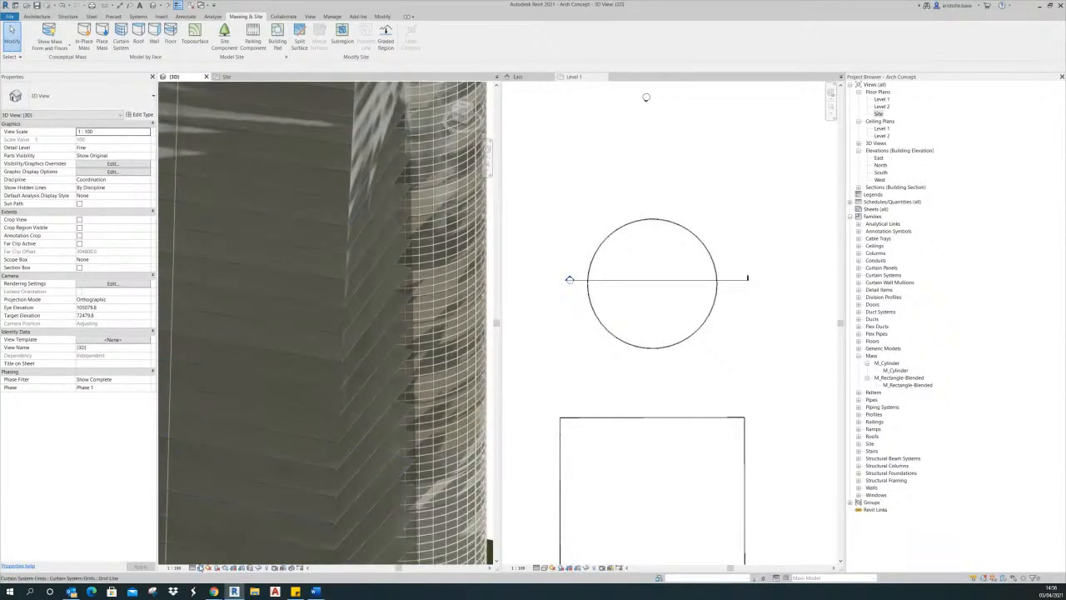
# - Set the 3D view's visual style to Wireframe
pyautogui.click(200, 567)
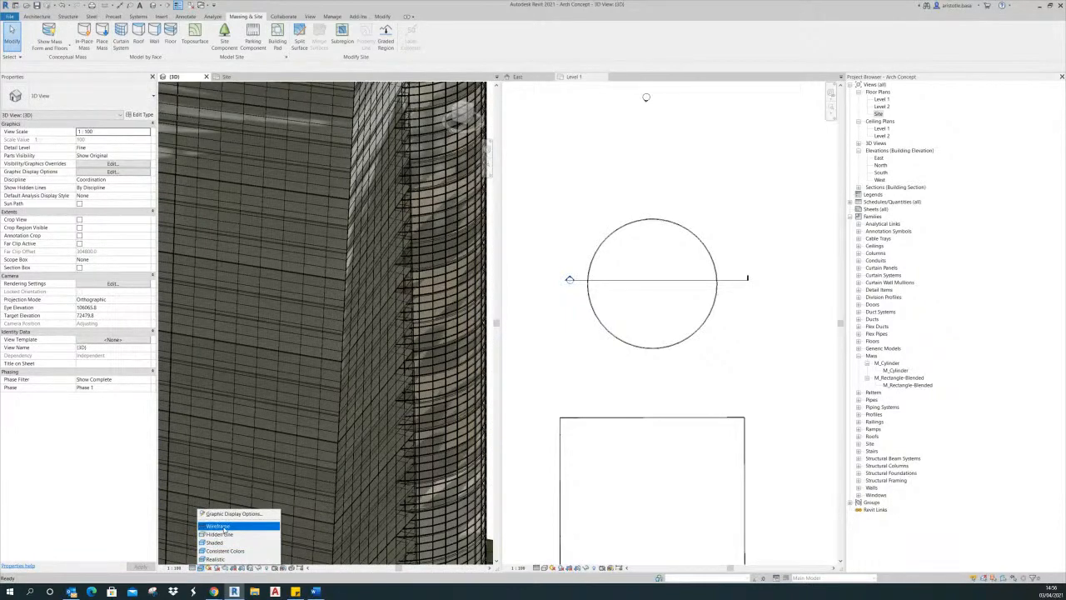
pyautogui.click(222, 527)
pyautogui.scroll(-6, 327, 269)
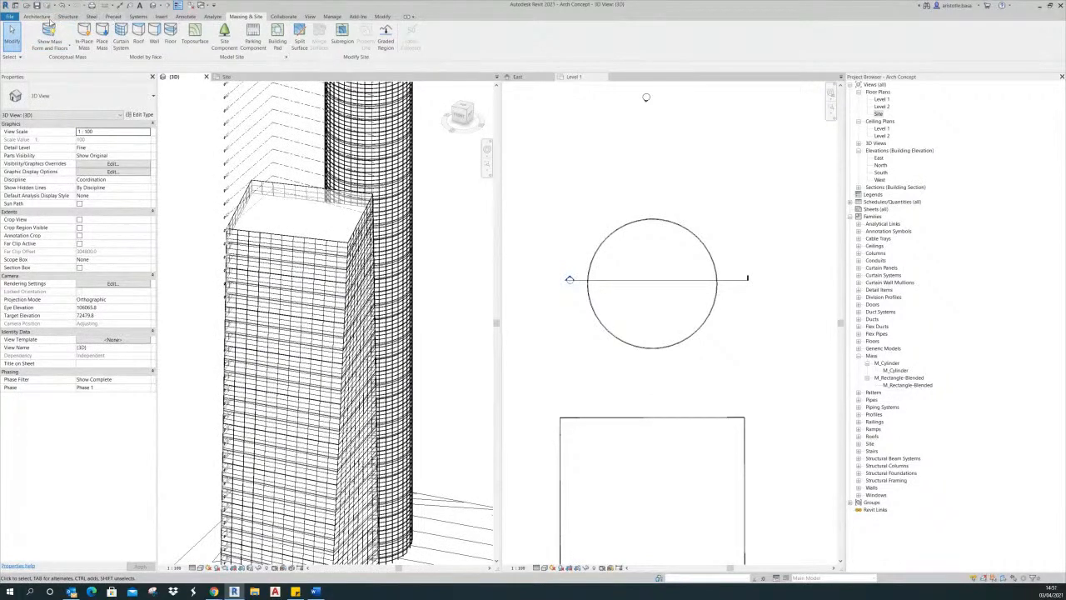
# - Place 50 x 150 mm rectangular mullions on several horizontal grid lines around the upper part of the rectangular tower
pyautogui.click(38, 16)
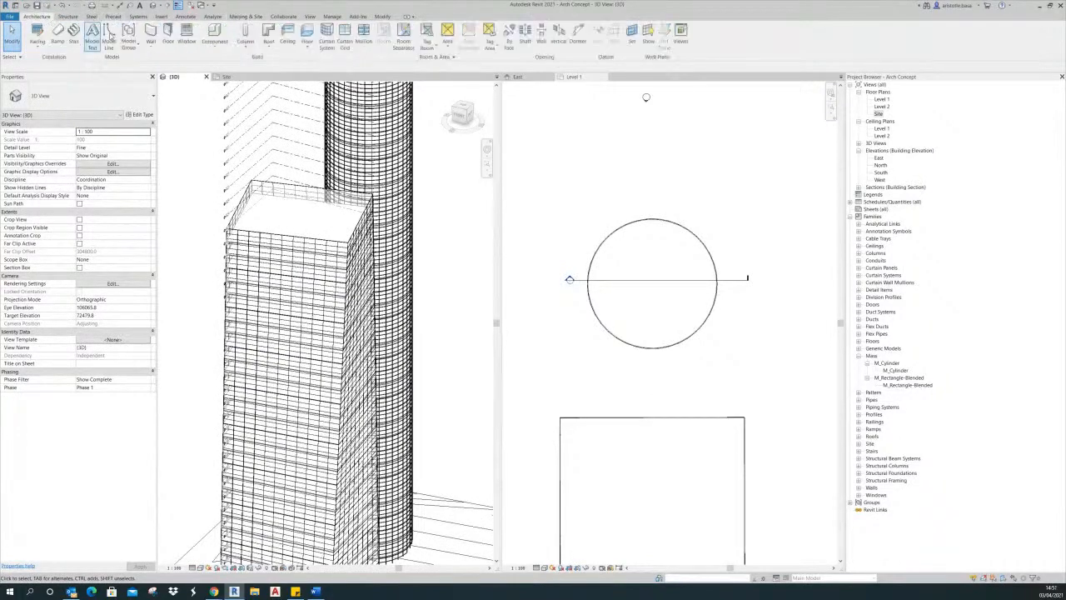
pyautogui.click(363, 38)
pyautogui.scroll(4, 350, 262)
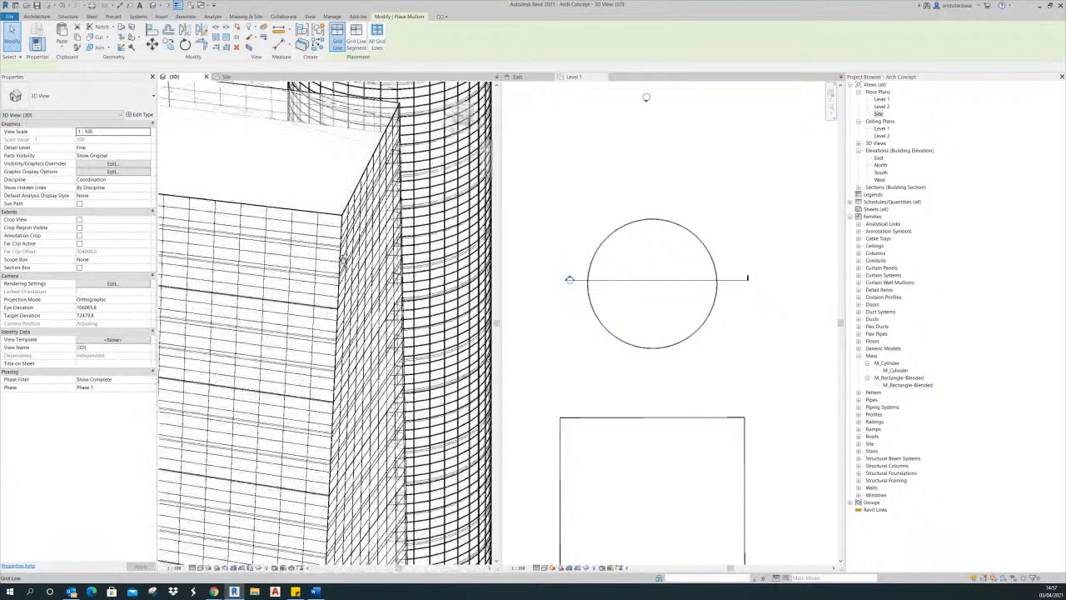
pyautogui.scroll(4, 337, 251)
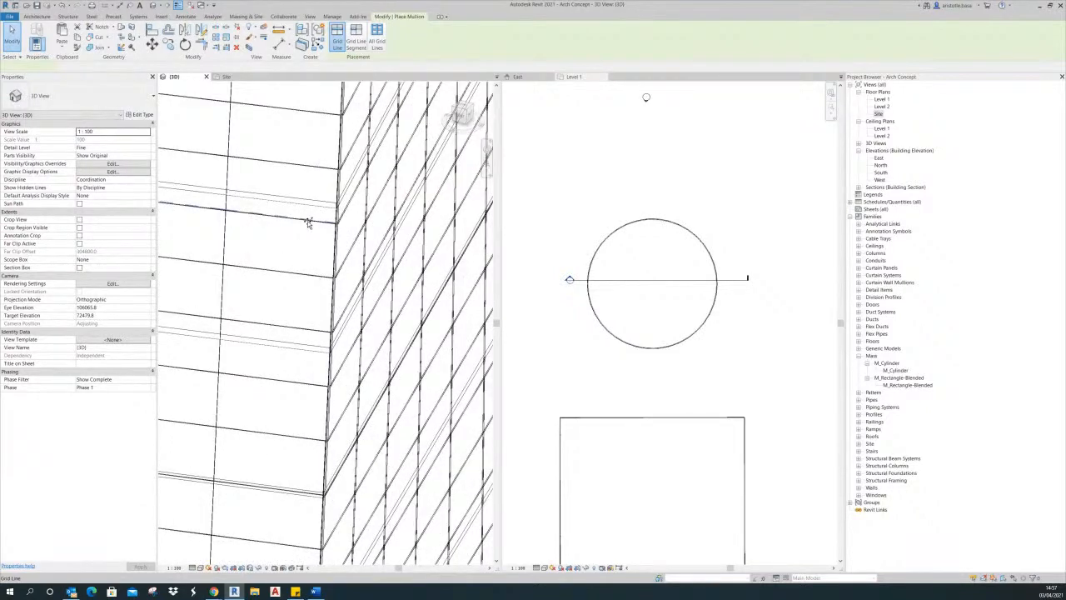
pyautogui.click(308, 221)
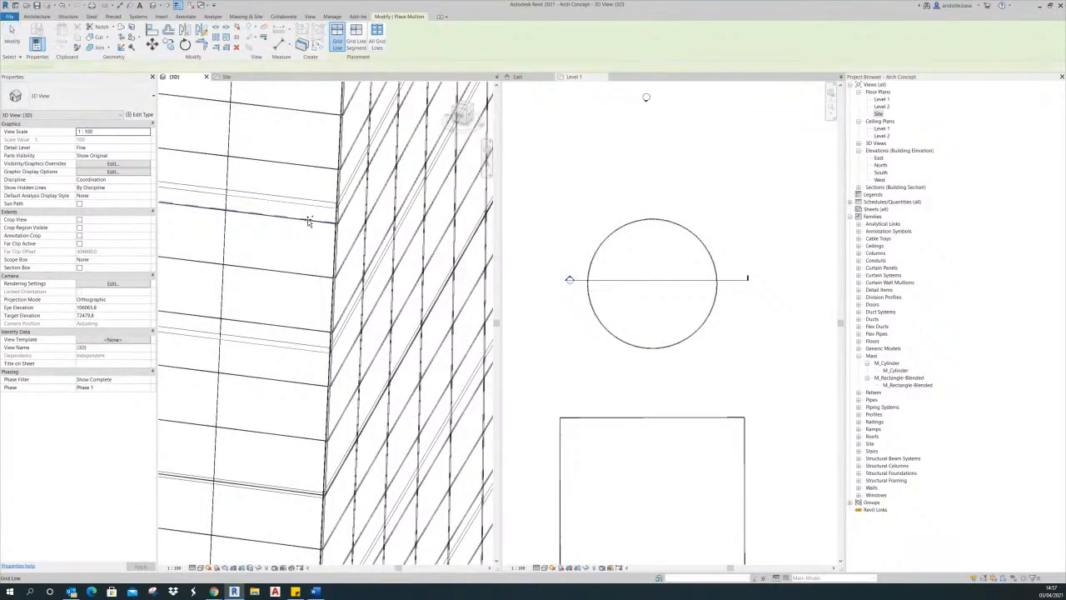
pyautogui.click(307, 289)
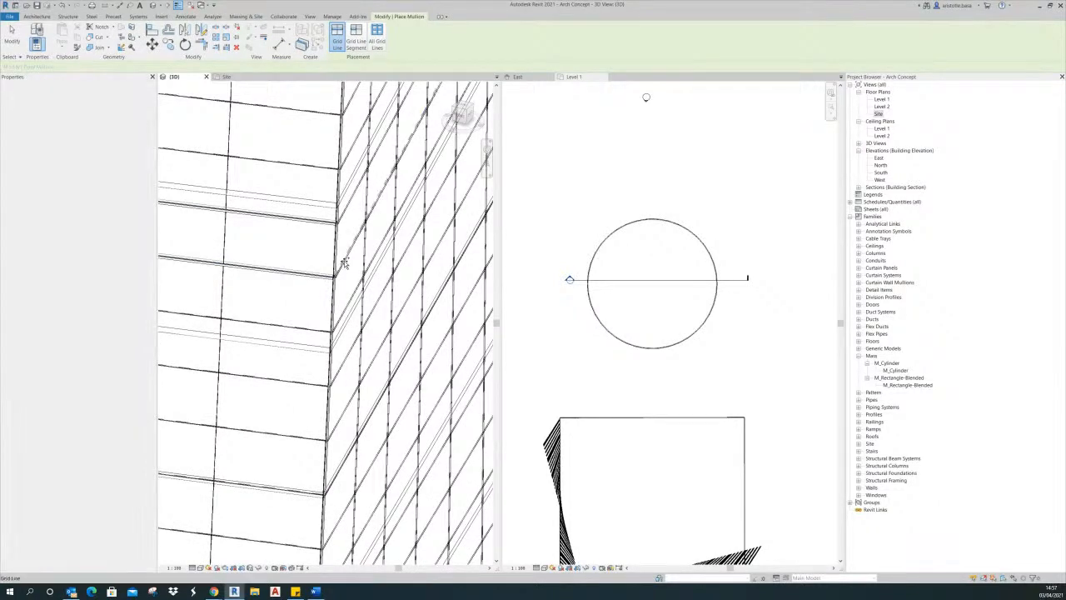
pyautogui.click(348, 207)
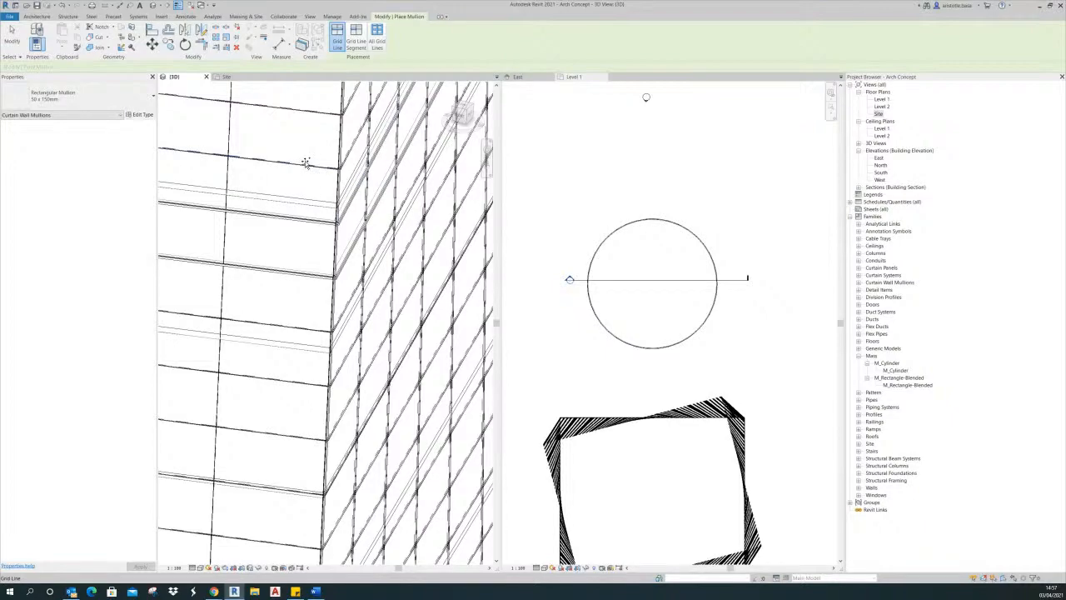
pyautogui.click(351, 149)
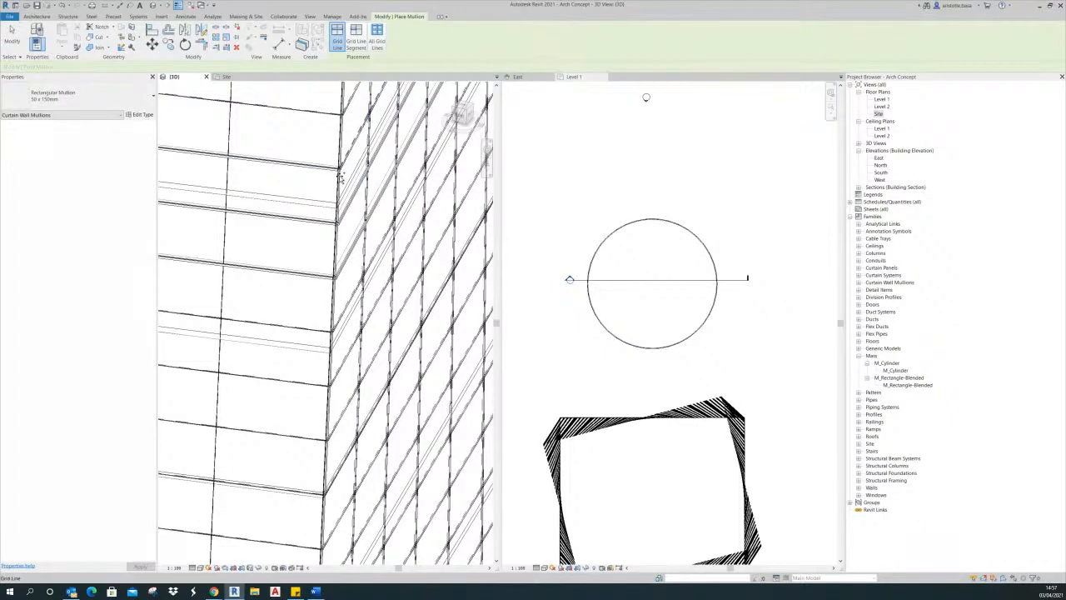
# - Add 50 x 150 mm rectangular mullions along horizontal grid lines near the rectangular tower's base and along its vertical grid lines
pyautogui.scroll(-5, 358, 217)
pyautogui.scroll(-4, 369, 241)
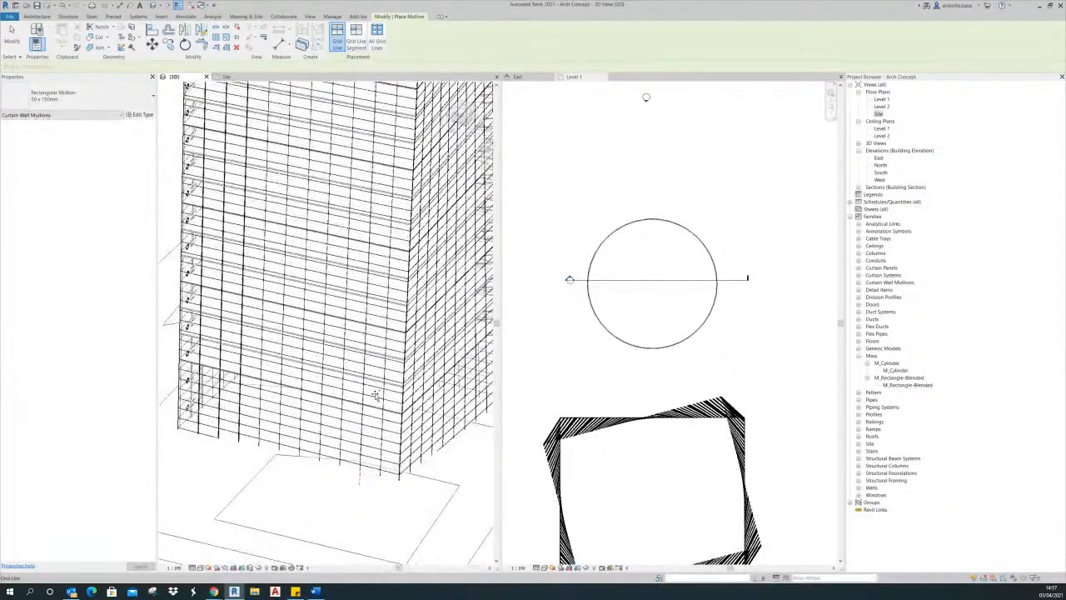
pyautogui.scroll(4, 374, 381)
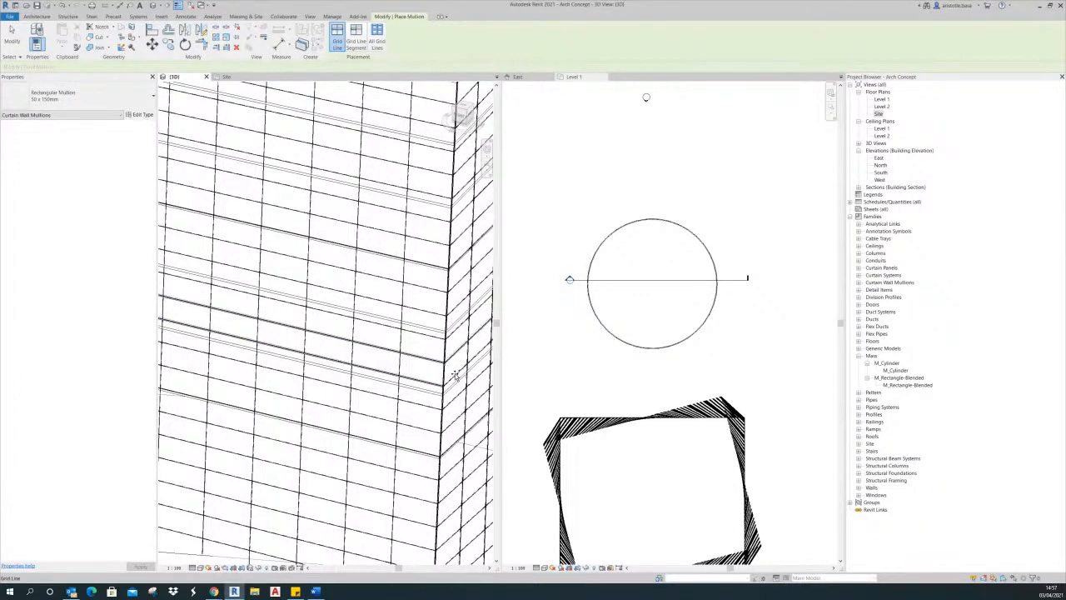
pyautogui.scroll(-2, 398, 390)
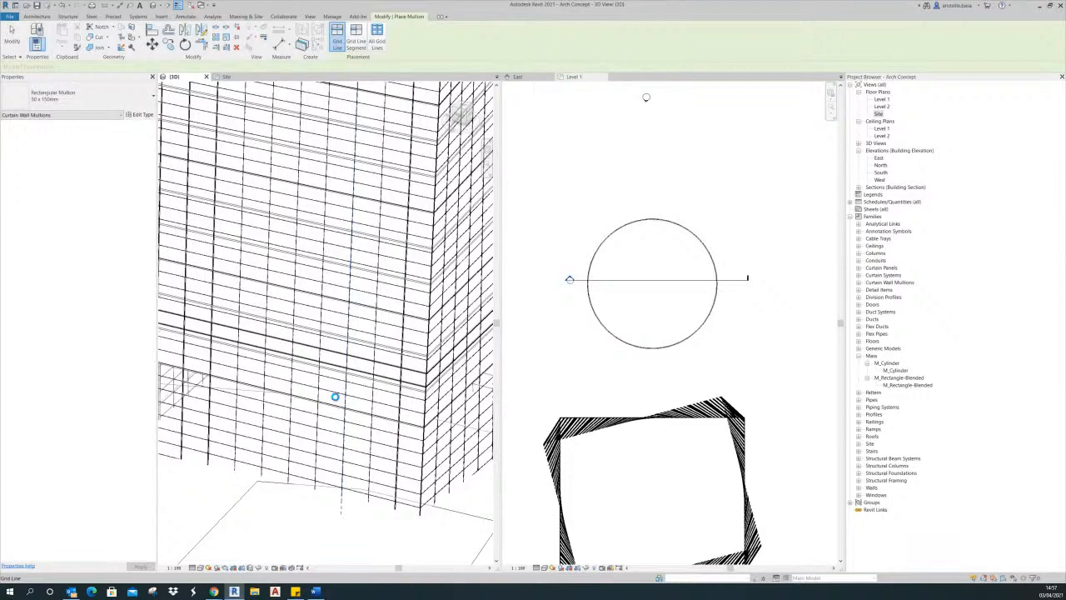
pyautogui.keyDown('shift'); pyautogui.moveTo(333, 396); pyautogui.dragTo(348, 406, button='middle'); pyautogui.keyUp('shift')
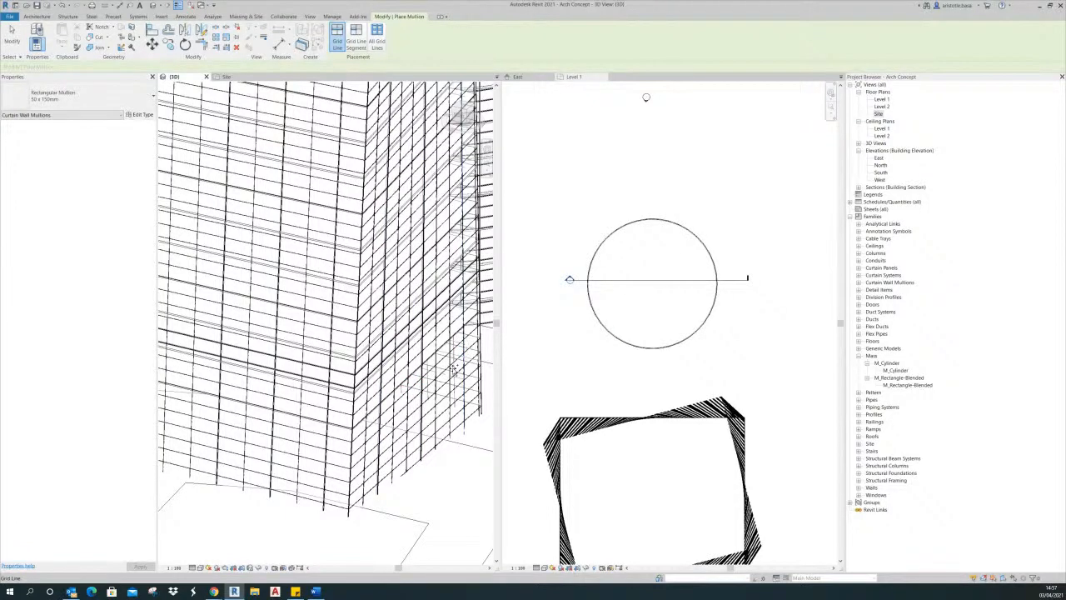
pyautogui.scroll(-6, 395, 444)
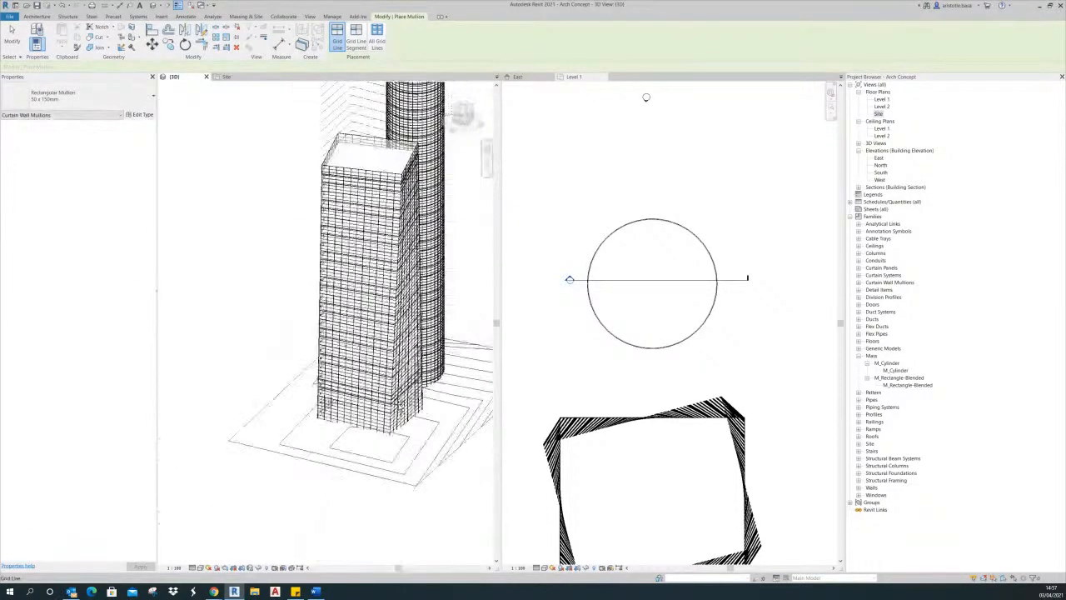
pyautogui.keyDown('shift'); pyautogui.moveTo(410, 441); pyautogui.dragTo(474, 388, button='middle'); pyautogui.keyUp('shift')
pyautogui.scroll(8, 474, 388)
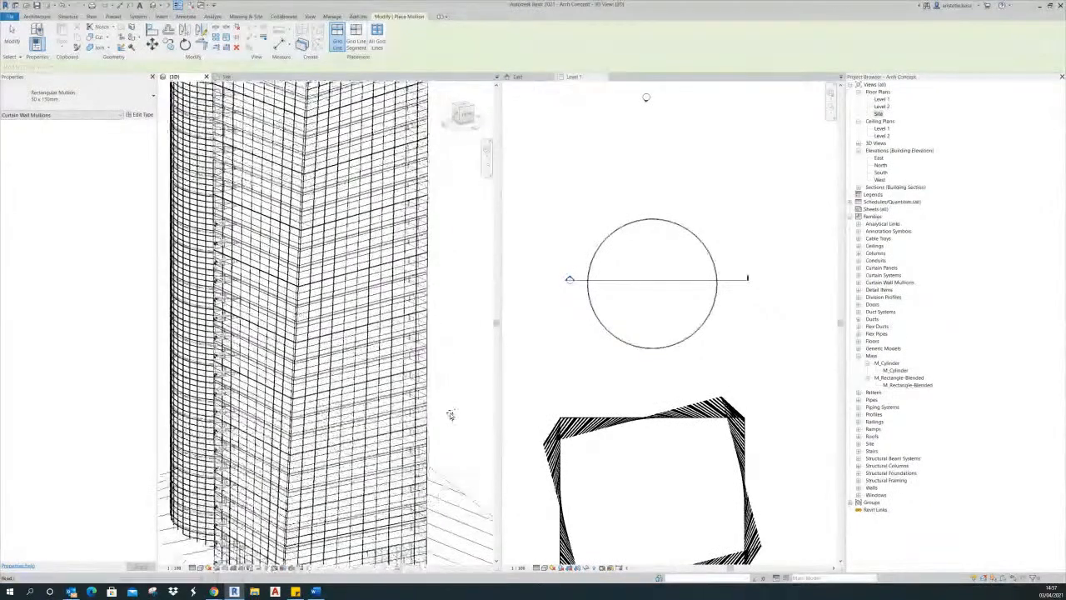
pyautogui.keyDown('shift'); pyautogui.moveTo(453, 437); pyautogui.dragTo(381, 433, button='middle'); pyautogui.keyUp('shift')
pyautogui.scroll(-2, 445, 392)
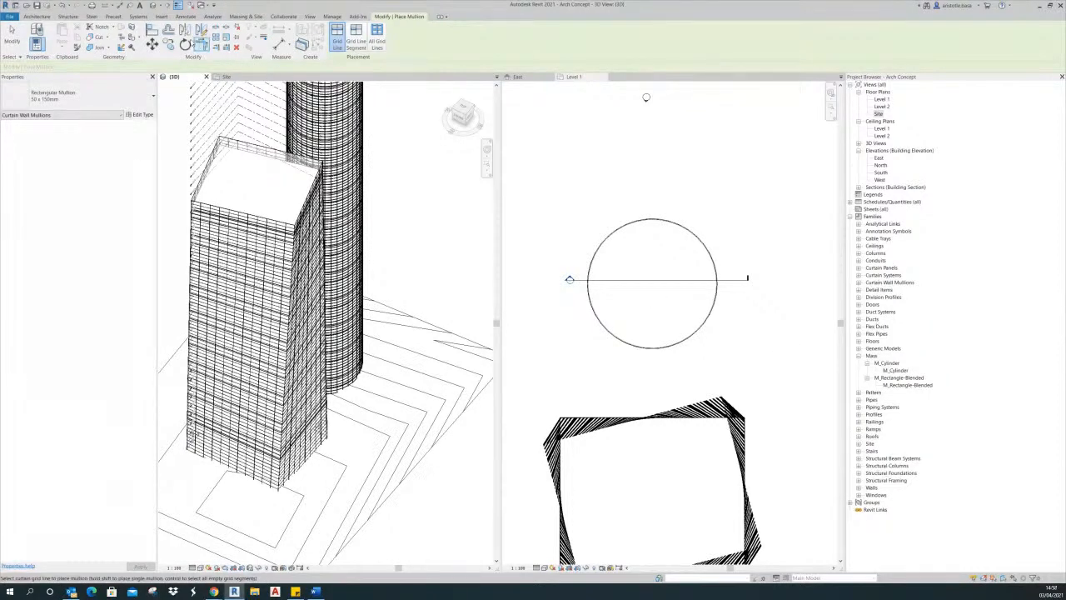
# - Load the M_RPC Tree - Conifer, M_RPC Tree - Tropical and M_RPC Tree - Fall families from the Planting library for use as site components
pyautogui.click(160, 16)
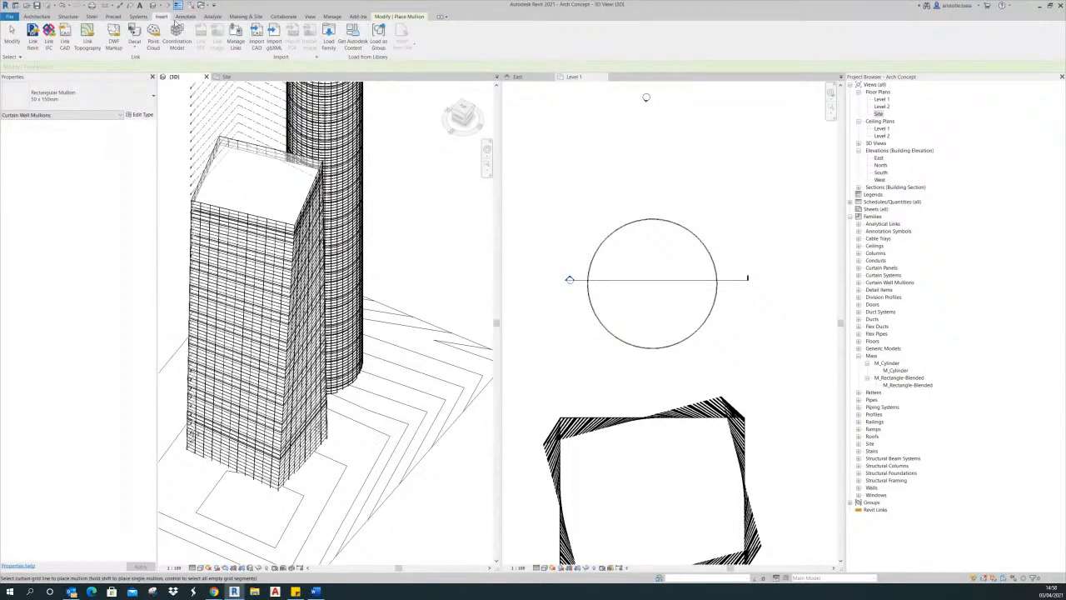
pyautogui.click(254, 17)
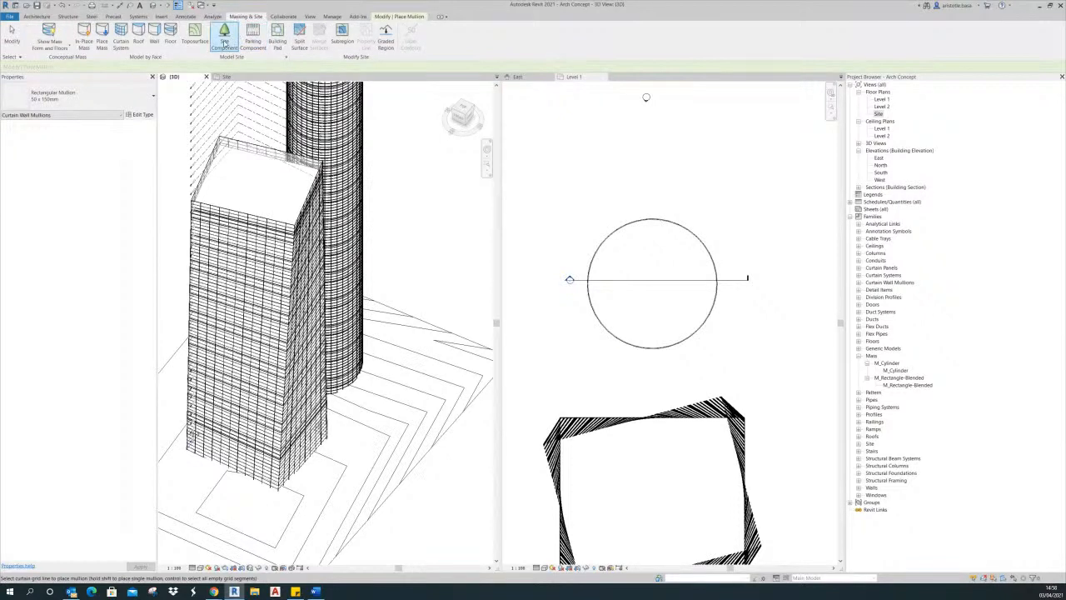
pyautogui.click(225, 37)
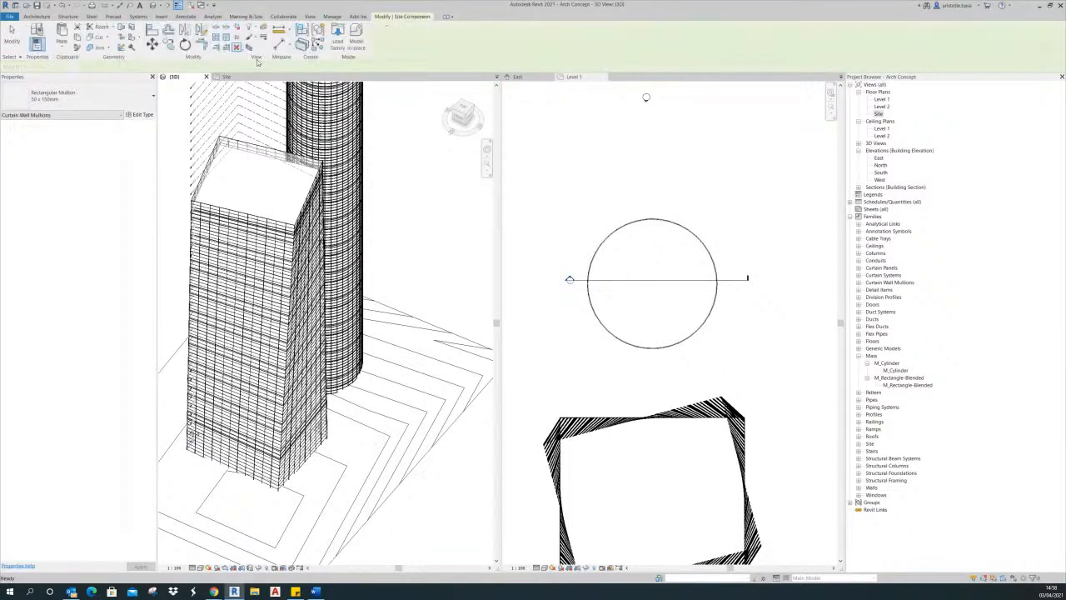
pyautogui.click(338, 42)
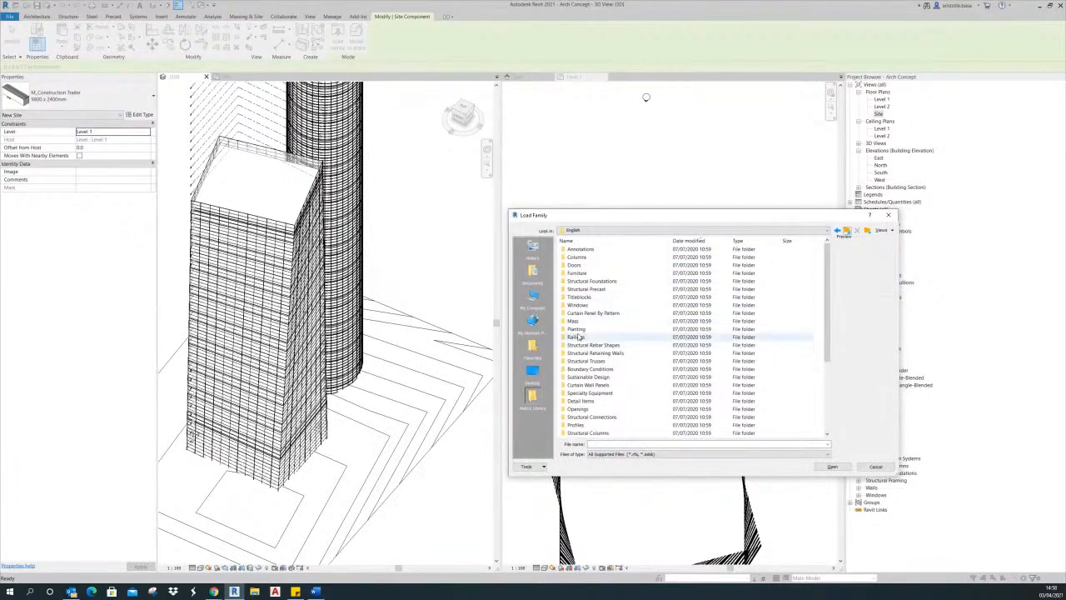
pyautogui.doubleClick(583, 329)
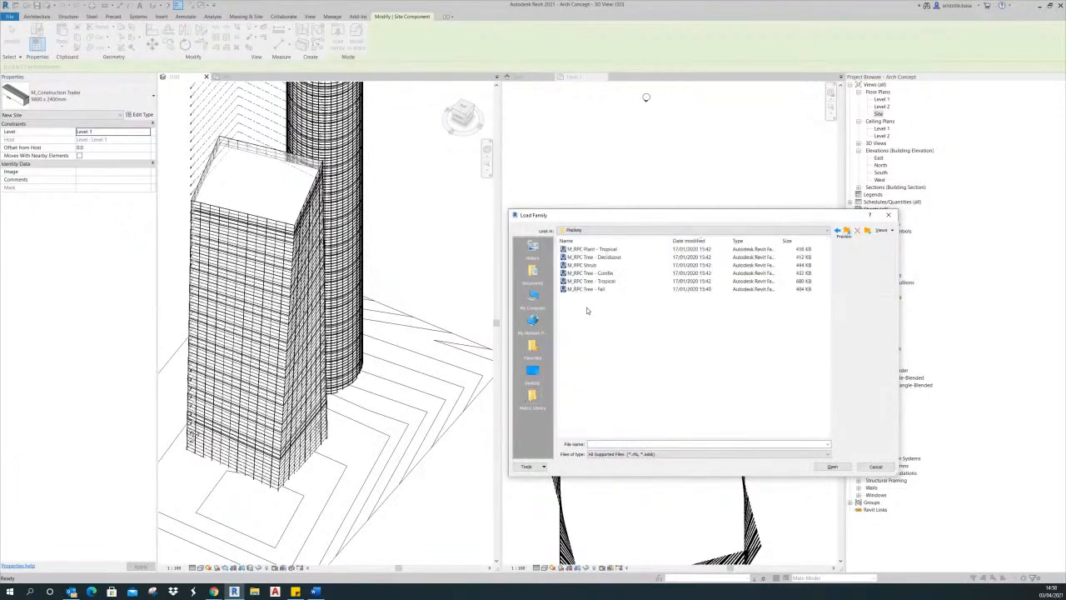
pyautogui.click(604, 250)
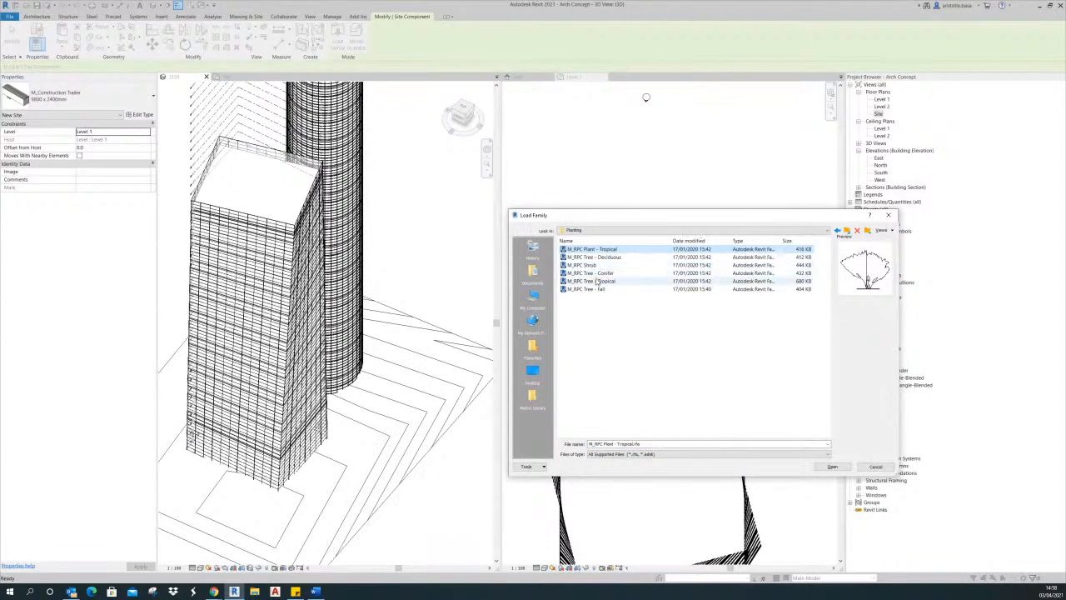
pyautogui.click(598, 283)
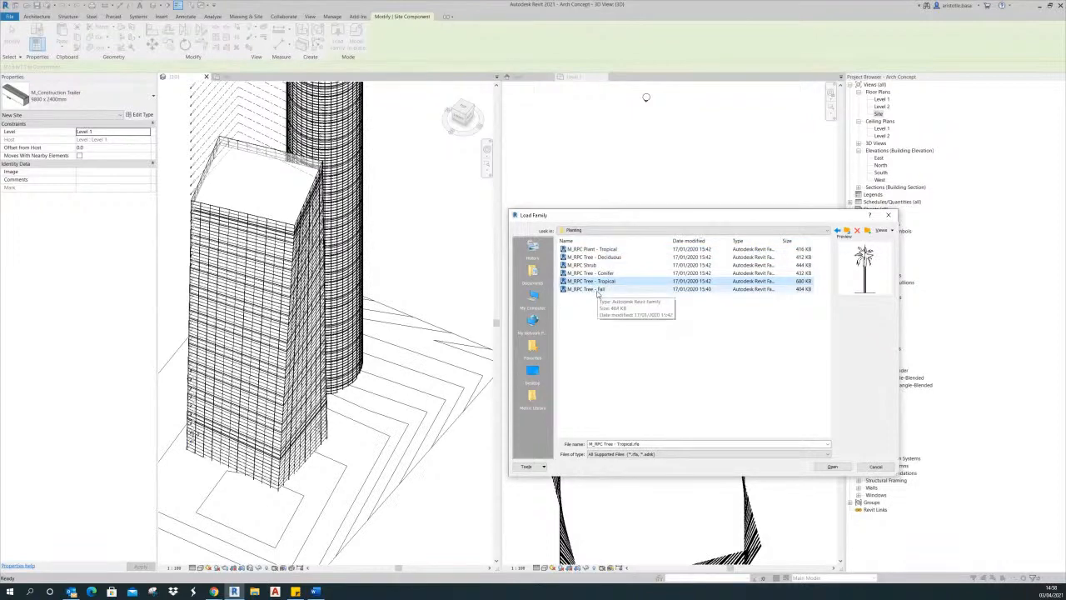
pyautogui.keyDown('ctrl'); pyautogui.click(596, 289); pyautogui.keyUp('ctrl')
pyautogui.keyDown('ctrl'); pyautogui.click(600, 273); pyautogui.keyUp('ctrl')
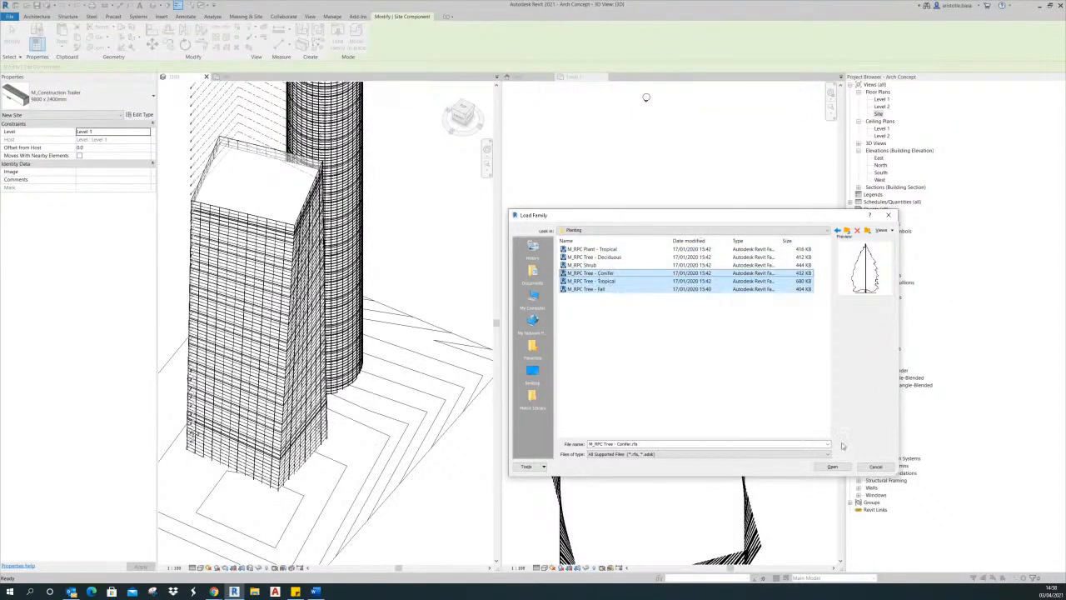
pyautogui.click(833, 466)
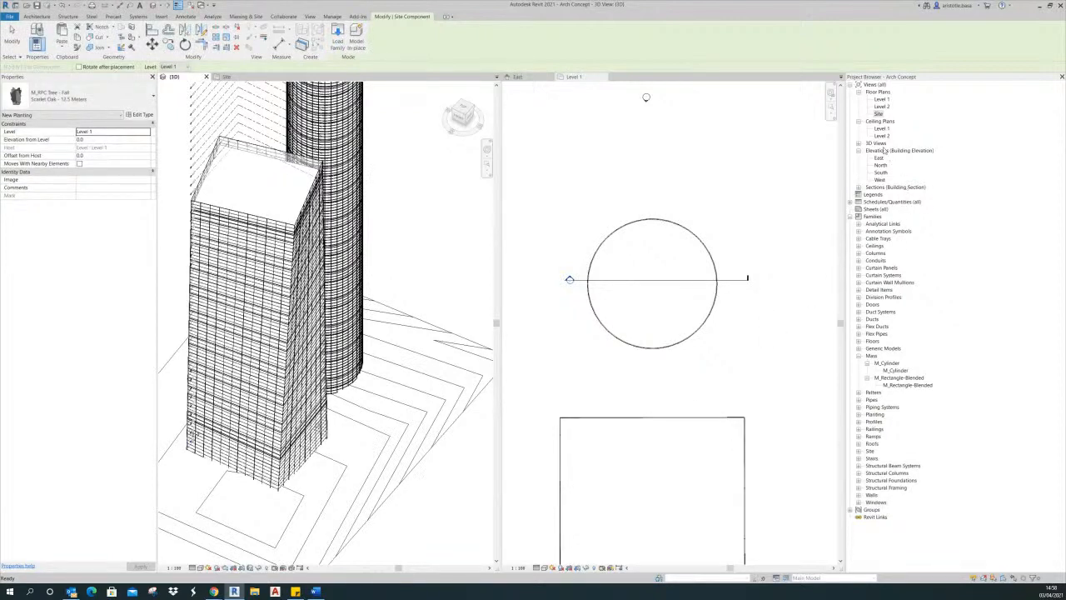
# - In the Site floor plan, place Cuban Royal Palm - 7.5 Meters trees in an arc around the east side of the circular tower
pyautogui.doubleClick(878, 114)
pyautogui.scroll(3, 282, 224)
pyautogui.moveTo(281, 225); pyautogui.dragTo(277, 223, button='middle')
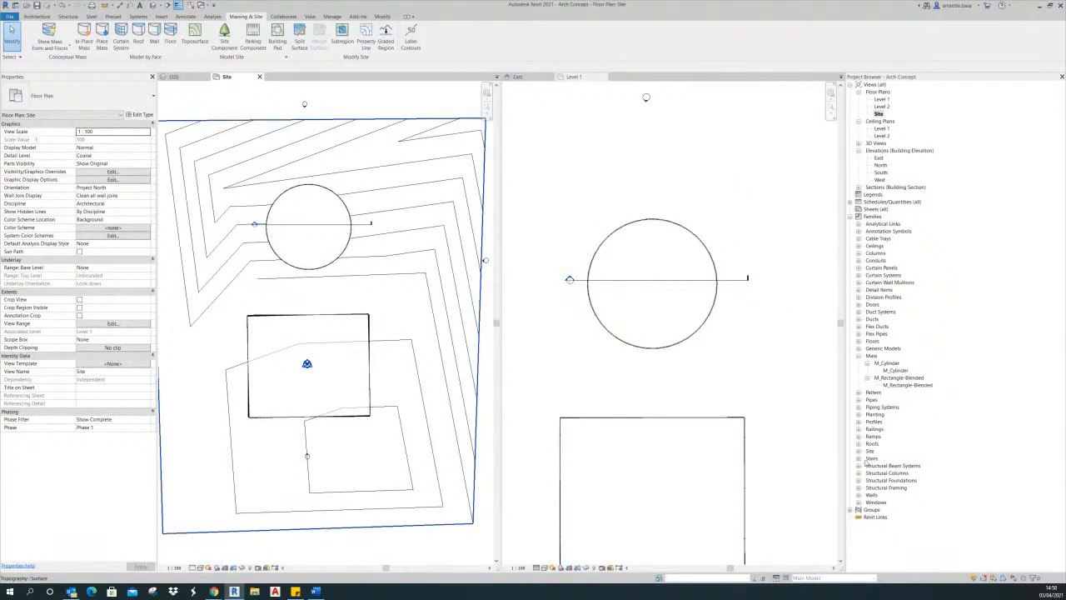
pyautogui.click(859, 416)
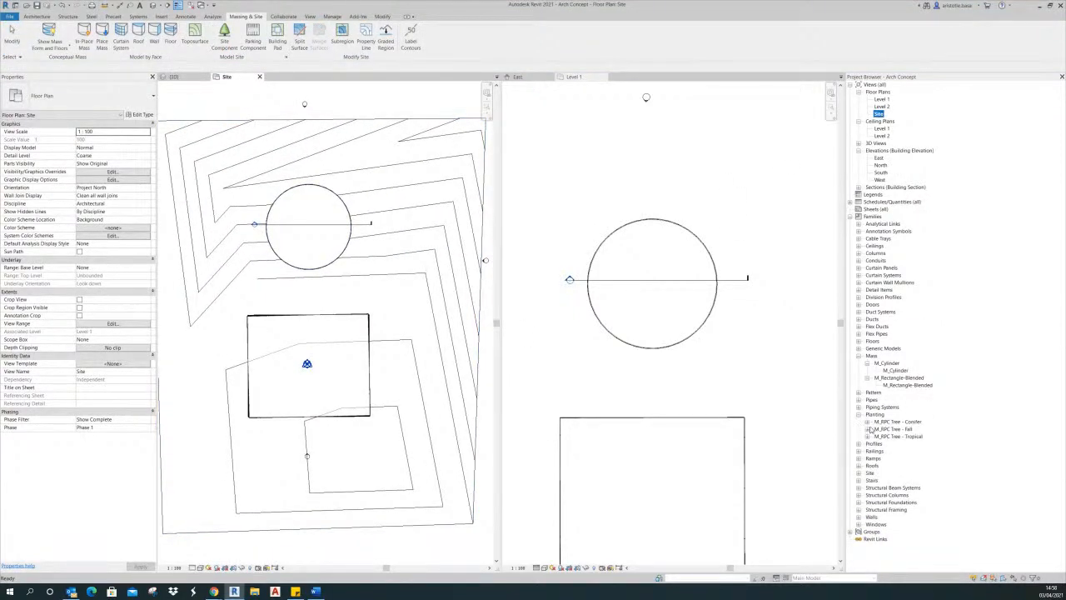
pyautogui.click(867, 437)
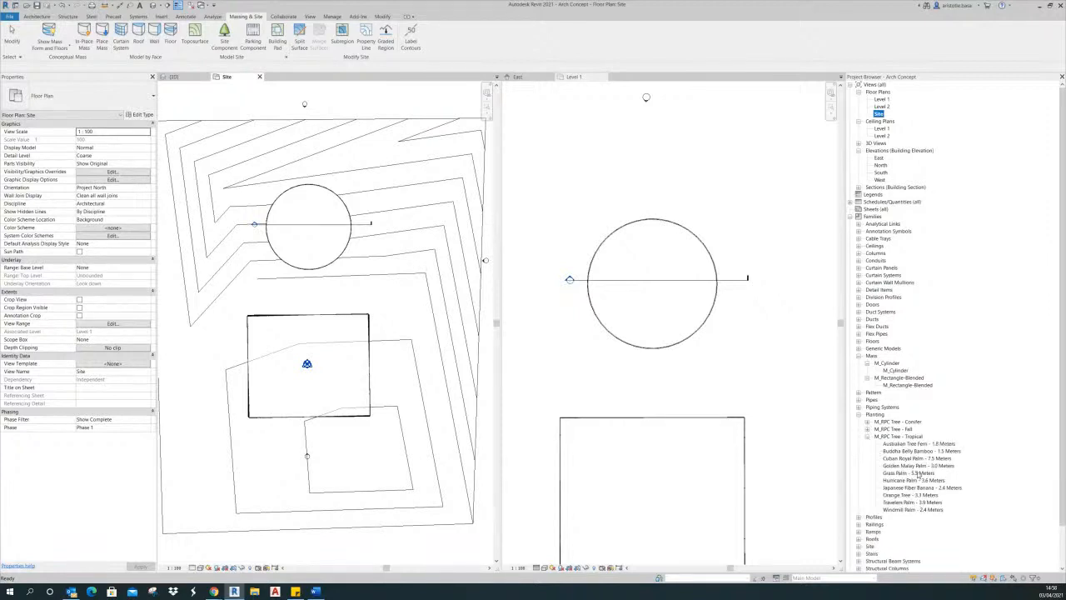
pyautogui.click(911, 460)
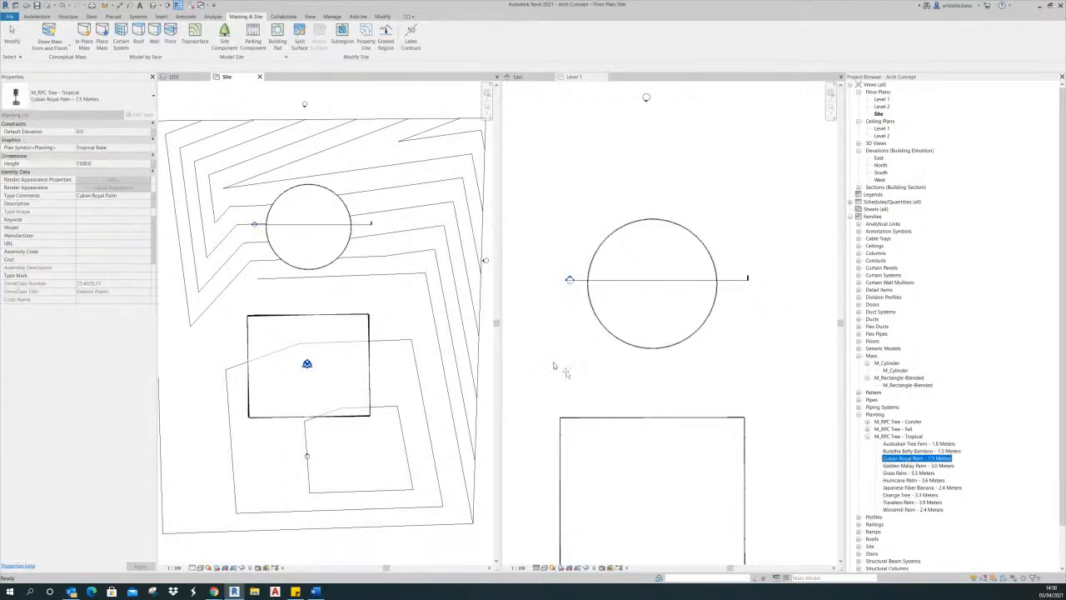
pyautogui.moveTo(373, 173); pyautogui.dragTo(370, 172)
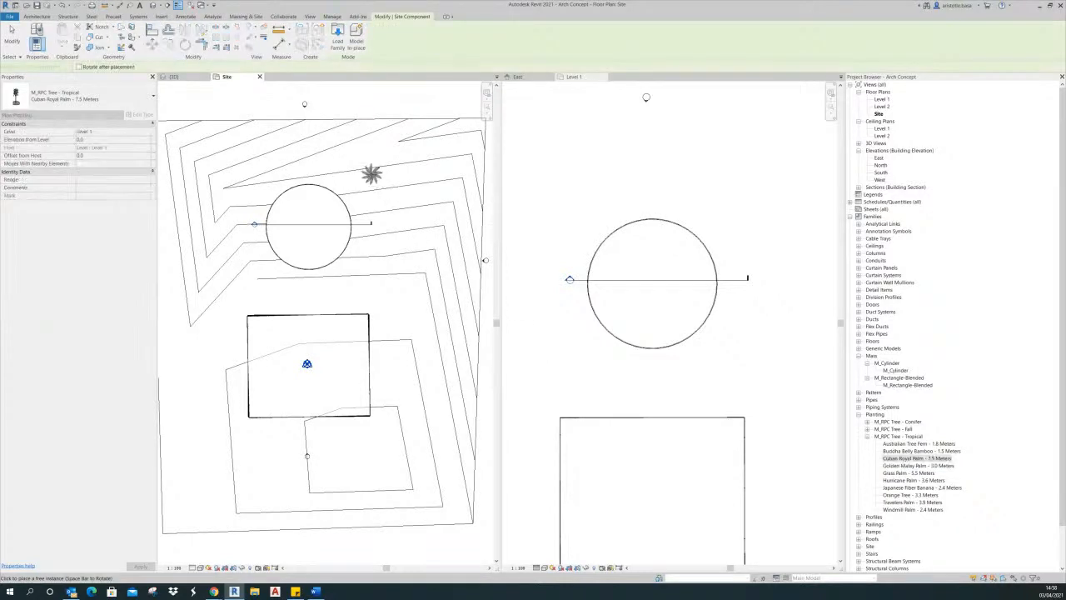
pyautogui.click(367, 174)
pyautogui.click(383, 192)
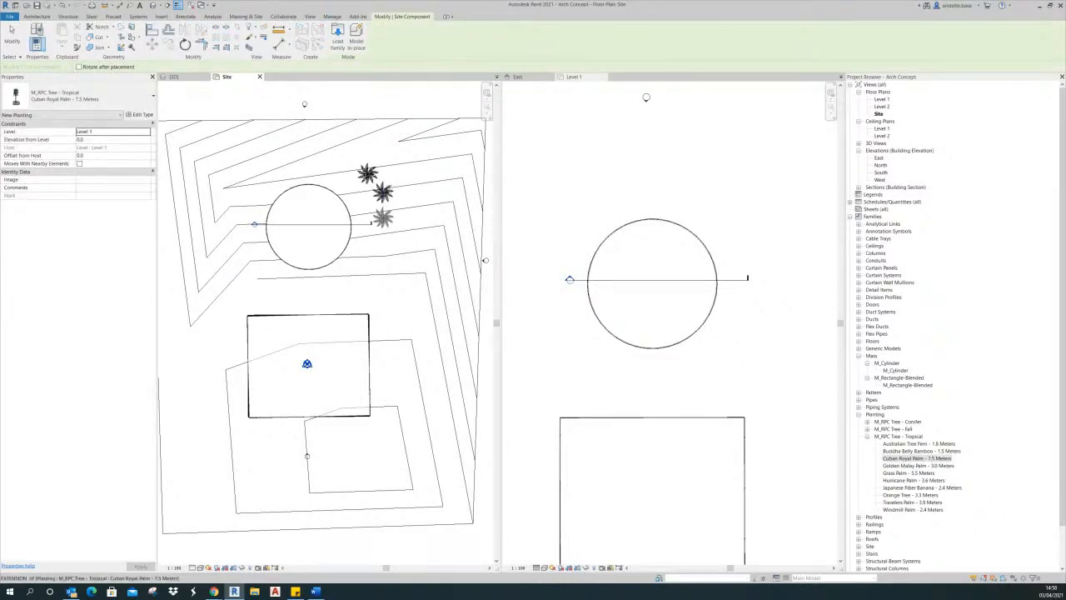
pyautogui.click(383, 221)
pyautogui.click(378, 251)
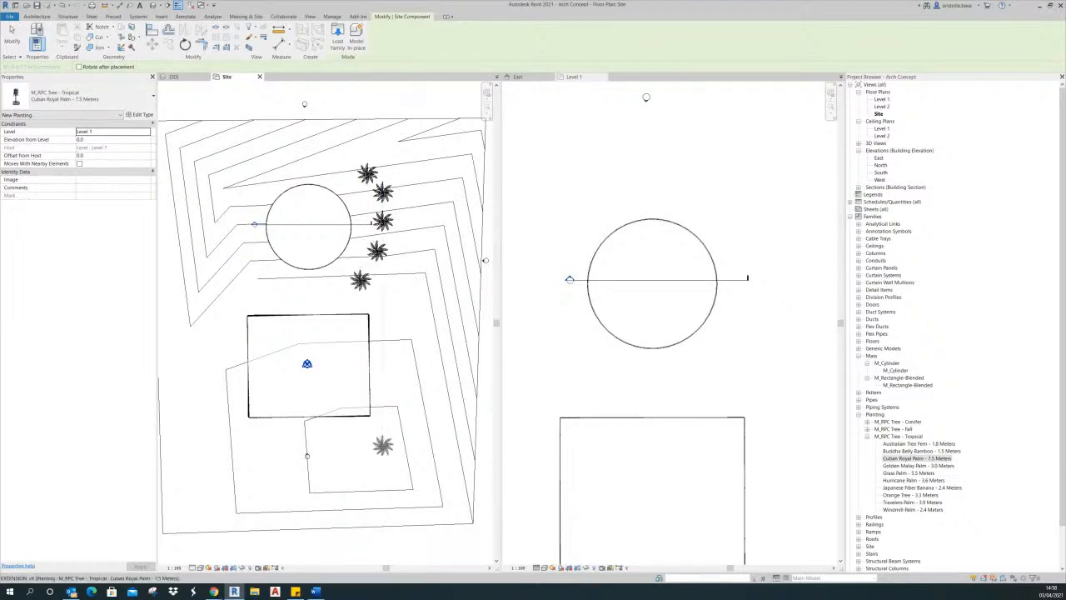
# - Place a row of Cuban Royal Palm trees across the site just south of the rectangular tower
pyautogui.click(354, 446)
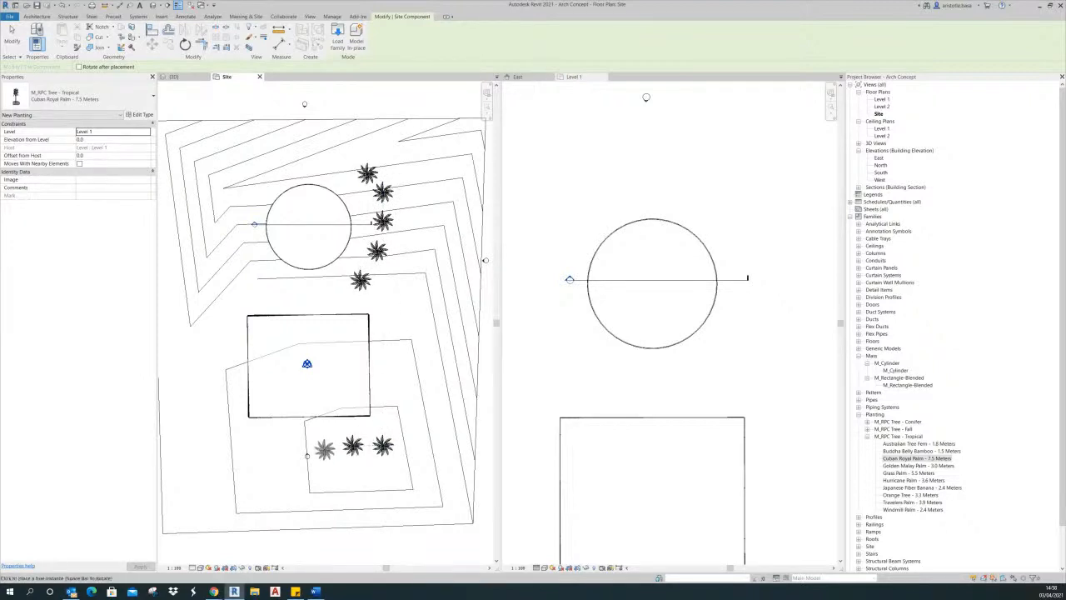
pyautogui.click(325, 450)
pyautogui.click(296, 446)
pyautogui.click(270, 456)
pyautogui.click(245, 445)
pyautogui.click(220, 446)
# - Place a line of Cuban Royal Palm trees along the western edge of the toposurface, from the north corner to the south corner
pyautogui.moveTo(166, 150); pyautogui.dragTo(260, 224, button='middle')
pyautogui.click(261, 223)
pyautogui.click(261, 274)
pyautogui.click(266, 319)
pyautogui.click(265, 381)
pyautogui.click(267, 438)
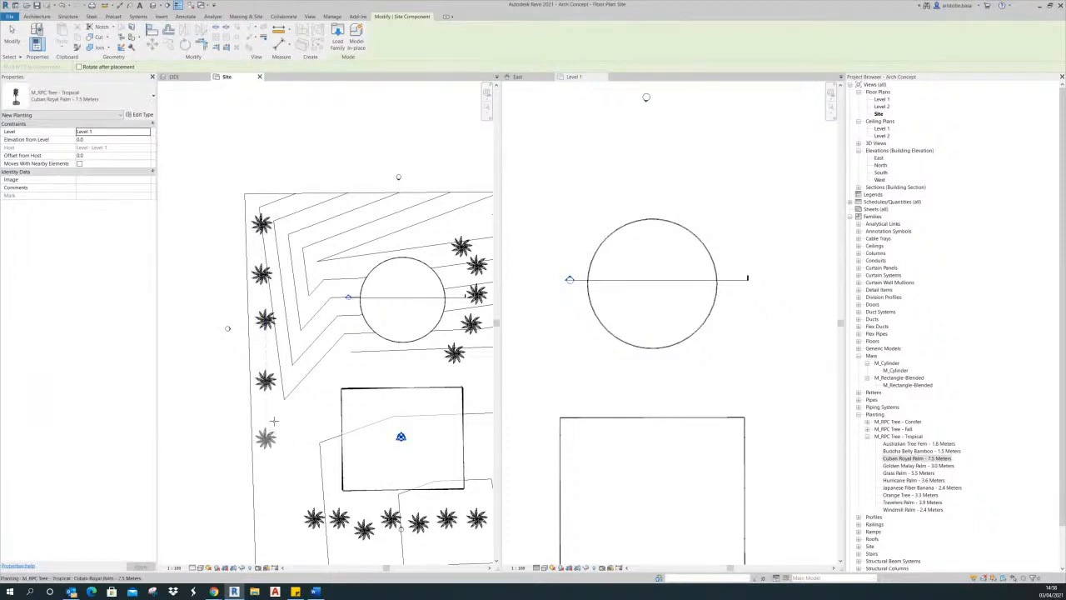
pyautogui.moveTo(270, 482); pyautogui.dragTo(278, 372, button='middle')
pyautogui.click(284, 474)
pyautogui.scroll(-2, 292, 380)
pyautogui.press('Escape')
pyautogui.press('Escape')
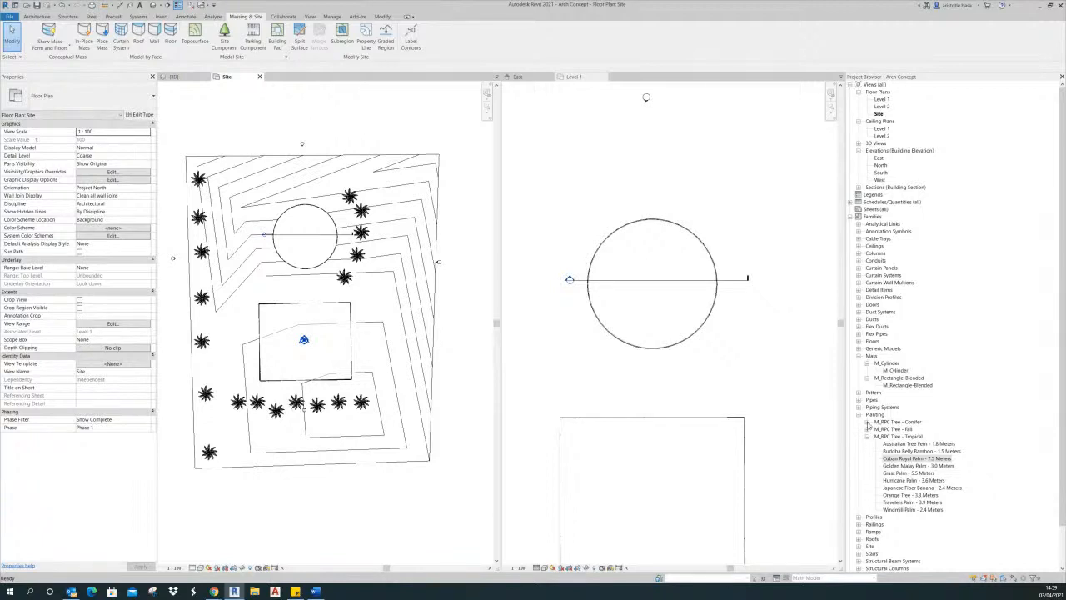
# - Place a cluster of Sugar Maple - 13.7 Meters trees from the M_RPC Tree - Fall family just east of the rectangular tower
pyautogui.click(867, 428)
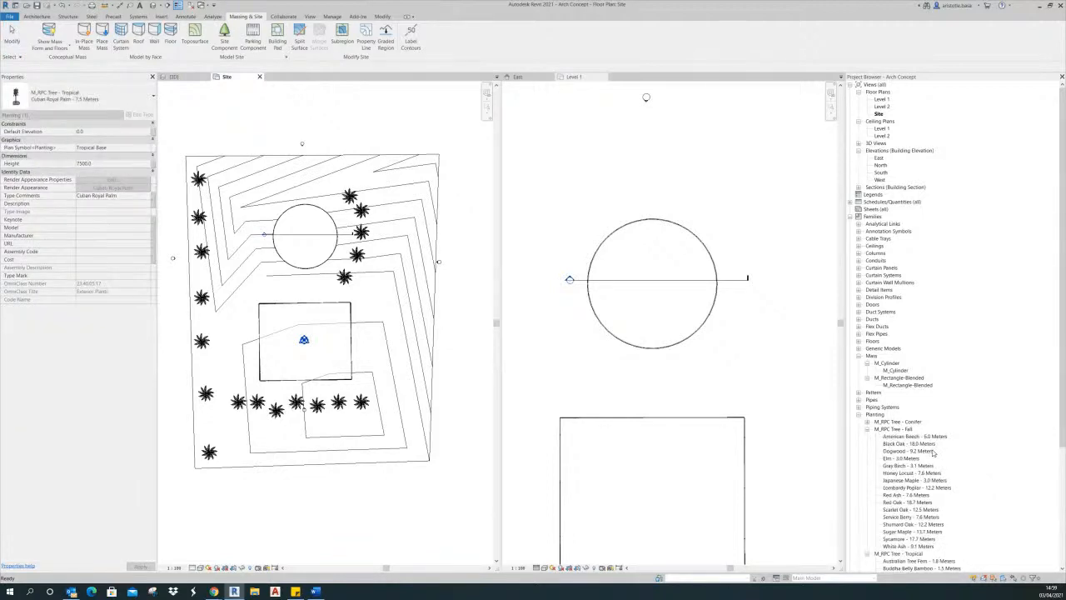
pyautogui.click(908, 540)
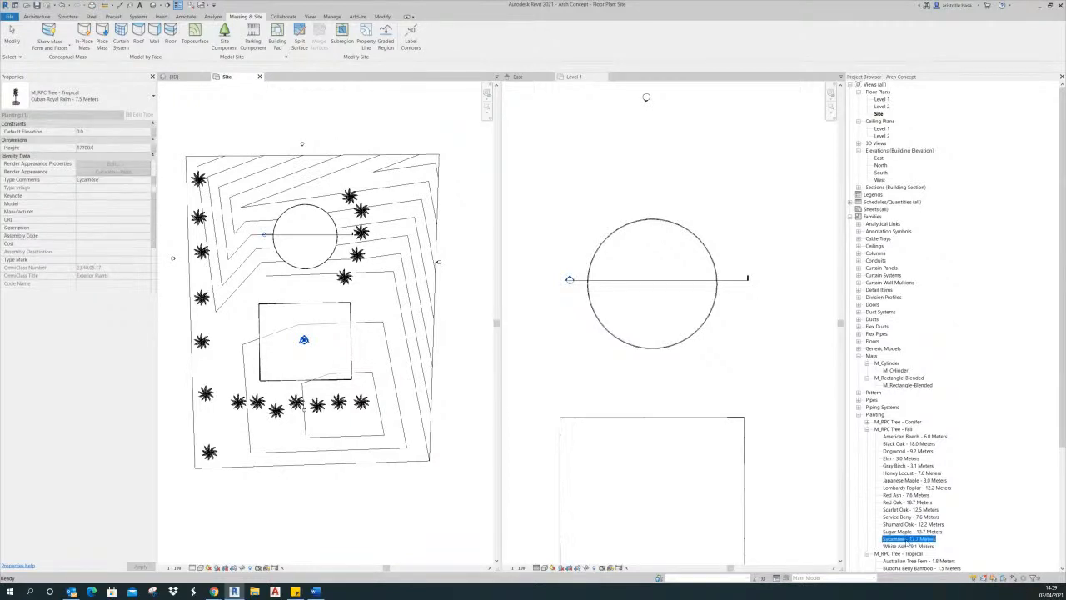
pyautogui.click(911, 533)
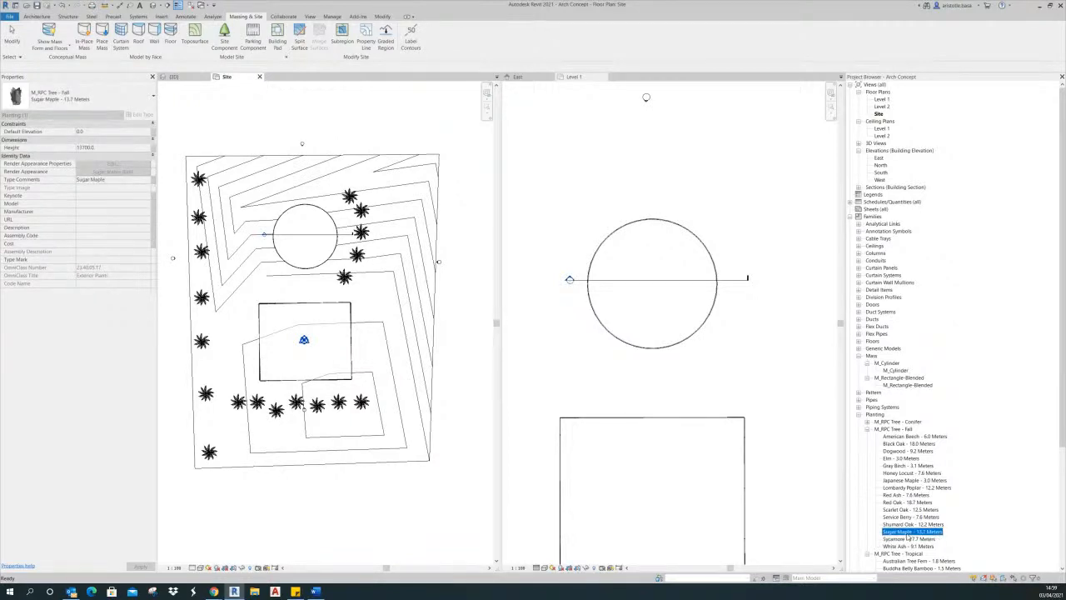
pyautogui.moveTo(400, 290); pyautogui.dragTo(398, 289)
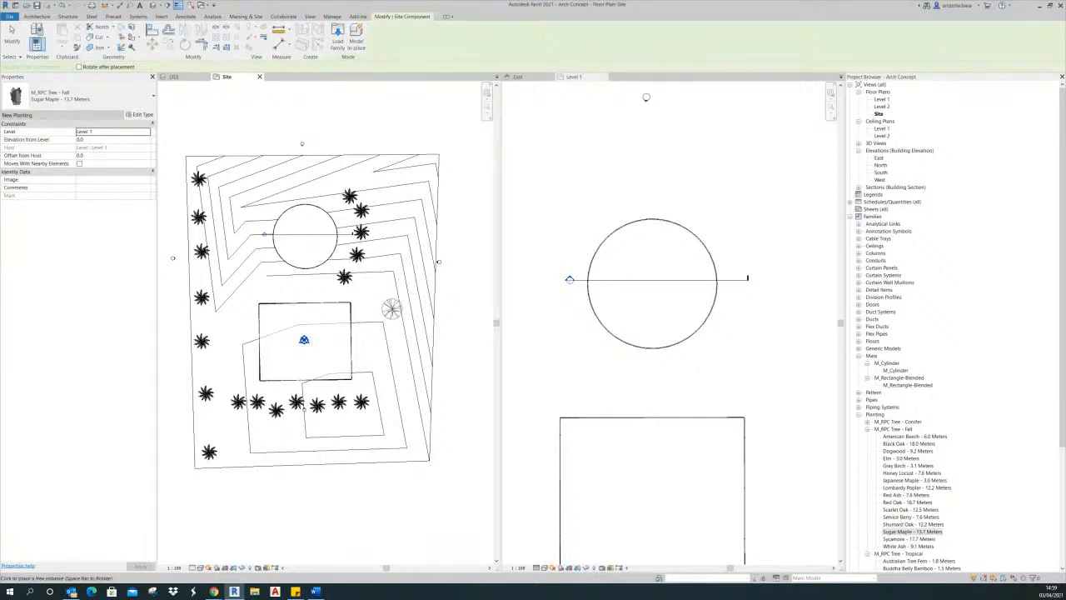
pyautogui.click(389, 327)
pyautogui.click(394, 355)
pyautogui.click(377, 355)
pyautogui.click(395, 334)
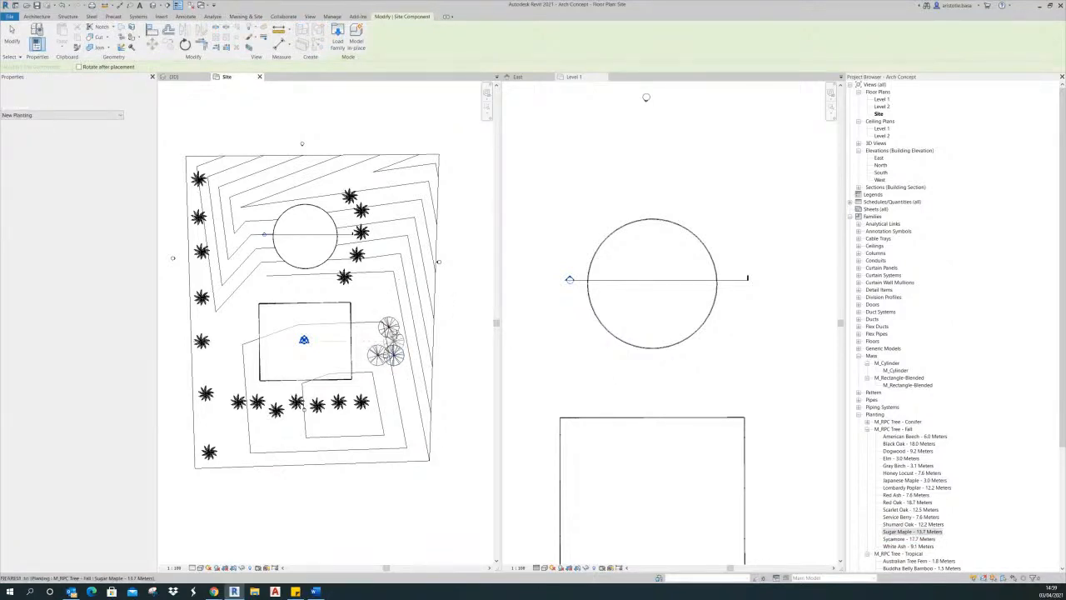
pyautogui.click(411, 306)
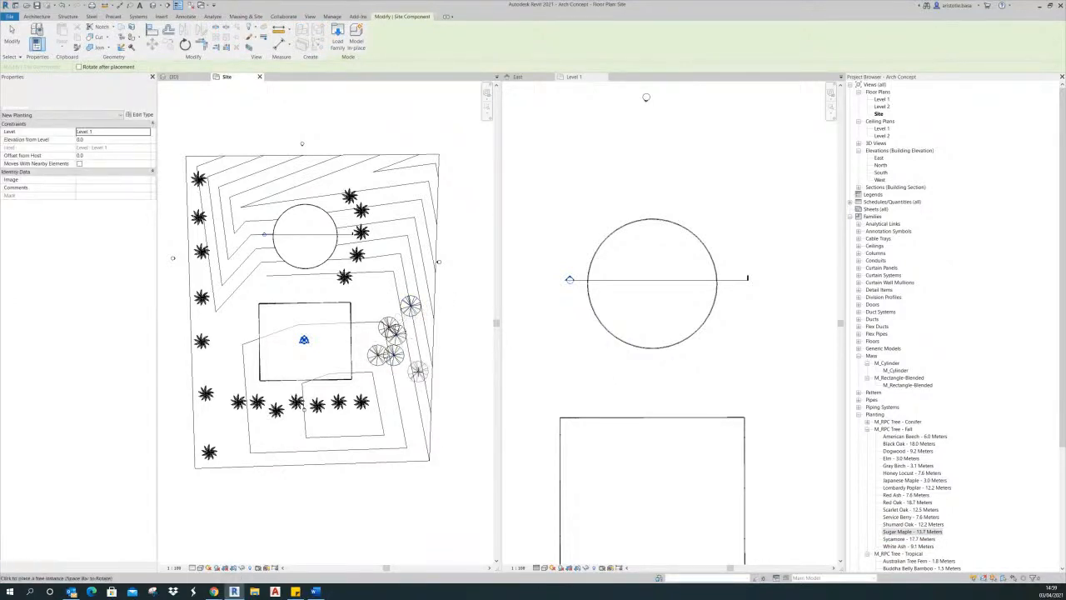
# - Scatter more Sugar Maple trees down the eastern side of the site to its southeast corner
pyautogui.click(418, 372)
pyautogui.click(407, 372)
pyautogui.click(411, 402)
pyautogui.click(394, 428)
pyautogui.click(373, 441)
pyautogui.click(408, 456)
# - Scatter Sugar Maple trees up the eastern side to the northeast corner and around the palms beside the circular tower
pyautogui.click(410, 283)
pyautogui.click(418, 254)
pyautogui.click(433, 242)
pyautogui.click(432, 220)
pyautogui.click(406, 187)
pyautogui.click(432, 166)
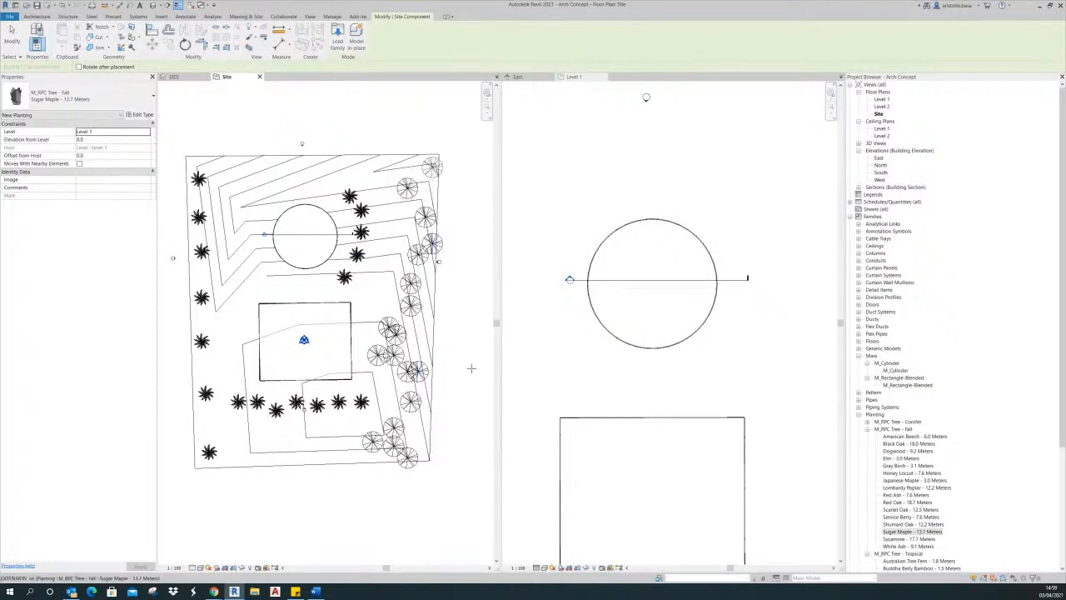
pyautogui.click(361, 173)
pyautogui.click(377, 156)
pyautogui.click(388, 242)
# - Save the project and place Shumard Oak - 12.2 Meters trees among the maples along the eastern side of the site
pyautogui.click(916, 524)
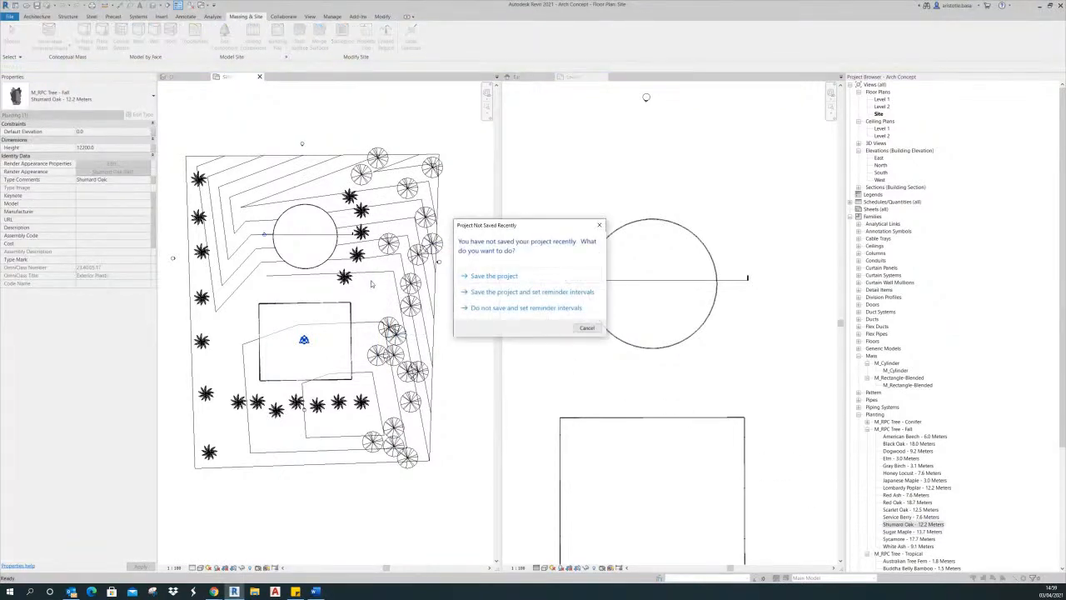
pyautogui.click(518, 276)
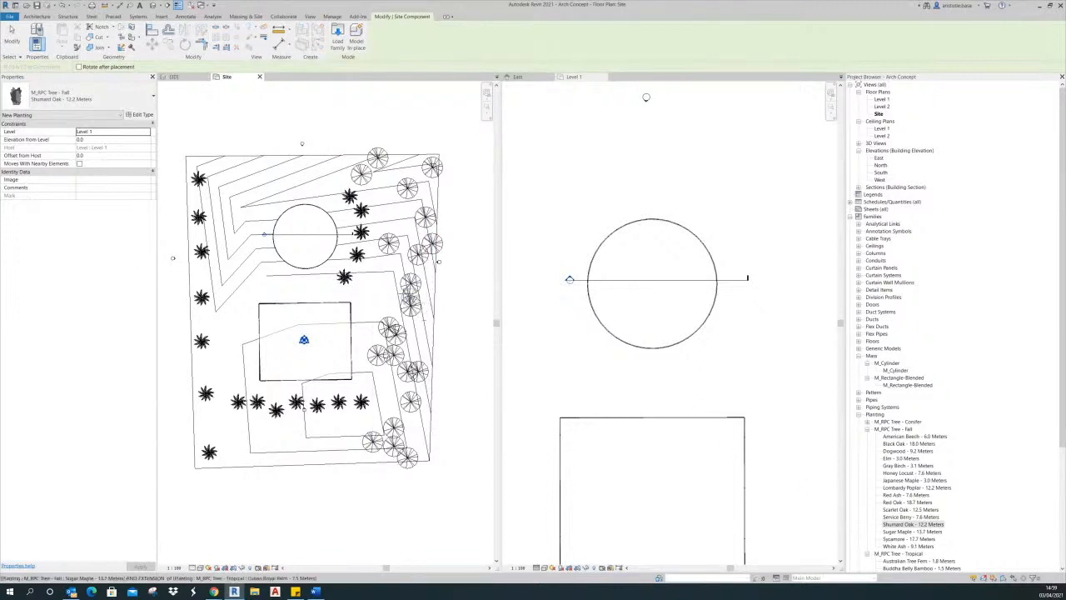
pyautogui.click(378, 298)
pyautogui.click(418, 334)
pyautogui.click(432, 319)
pyautogui.click(437, 276)
pyautogui.click(411, 232)
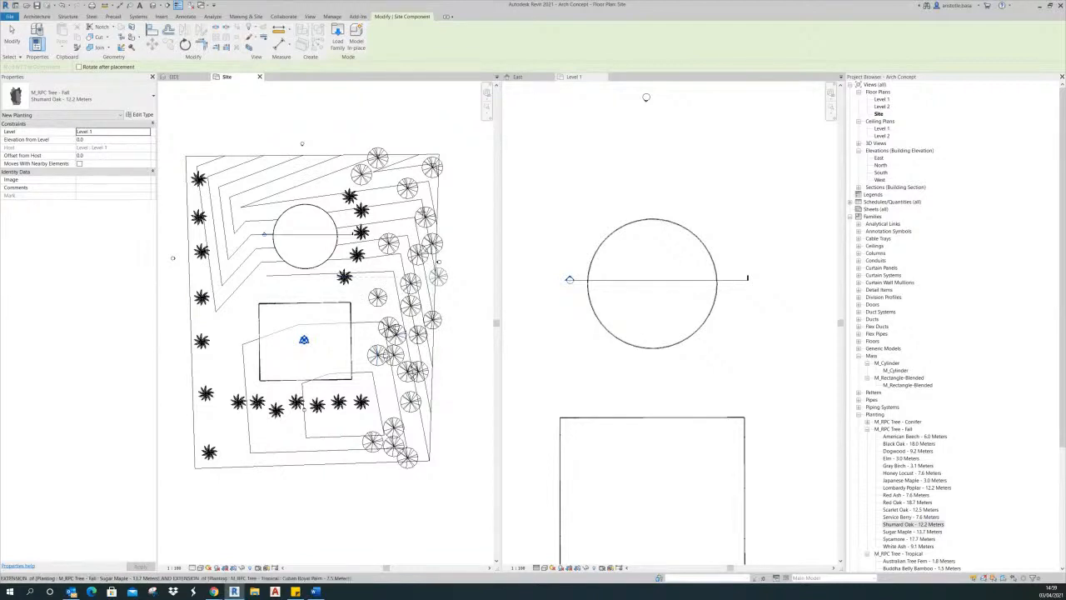
pyautogui.click(438, 196)
# - Scatter Shumard Oak trees among the palms along the western side and at the southwest corner of the site
pyautogui.click(228, 379)
pyautogui.click(205, 402)
pyautogui.click(224, 457)
pyautogui.click(239, 458)
pyautogui.click(222, 392)
pyautogui.click(202, 371)
pyautogui.click(200, 298)
pyautogui.click(228, 273)
pyautogui.press('Escape')
pyautogui.press('Escape')
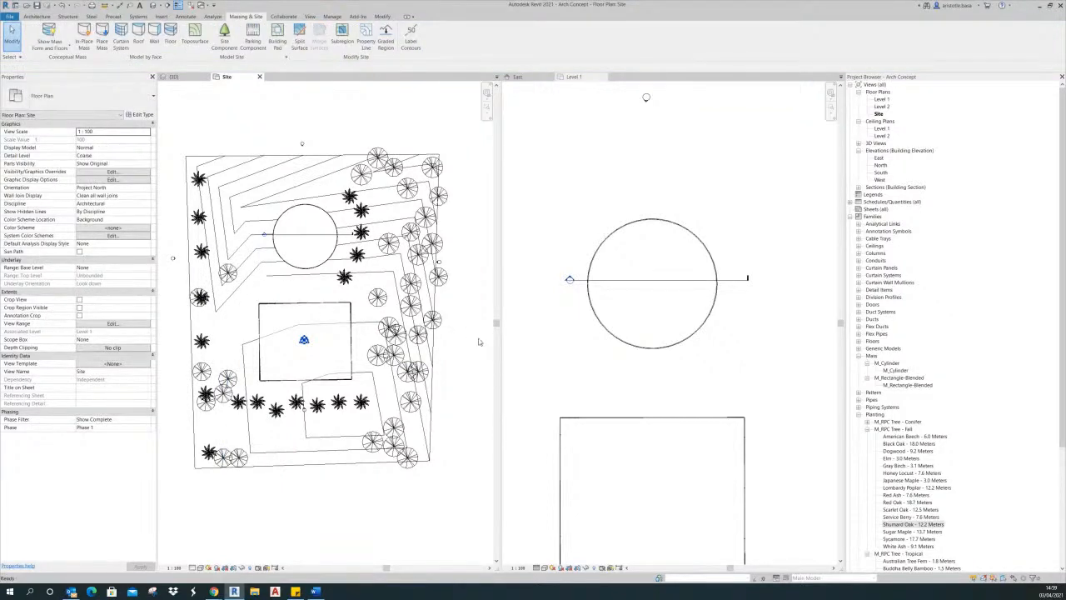
# - Create a perspective camera view with its eye point beyond the site's northwest corner and its target far to the southeast past the towers
pyautogui.scroll(-4, 479, 343)
pyautogui.scroll(1, 476, 343)
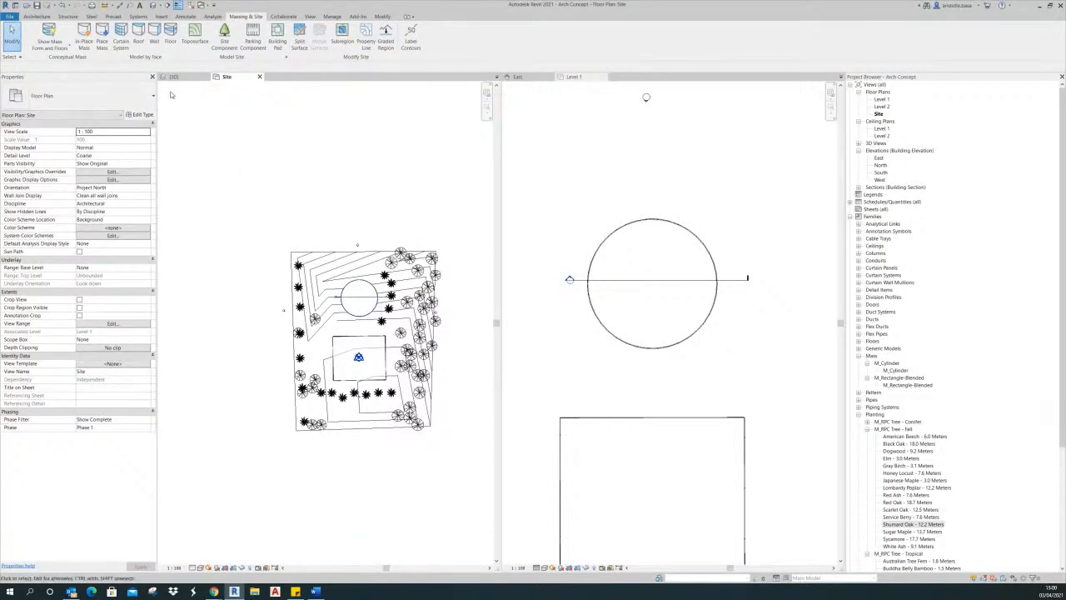
pyautogui.click(161, 6)
pyautogui.click(171, 27)
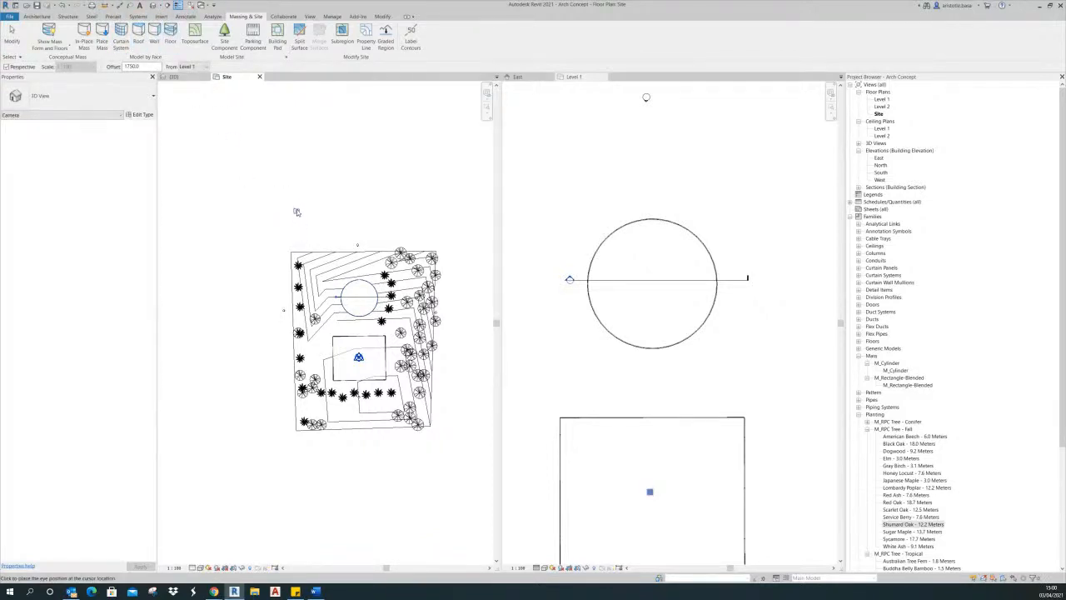
pyautogui.click(285, 150)
pyautogui.scroll(-5, 314, 305)
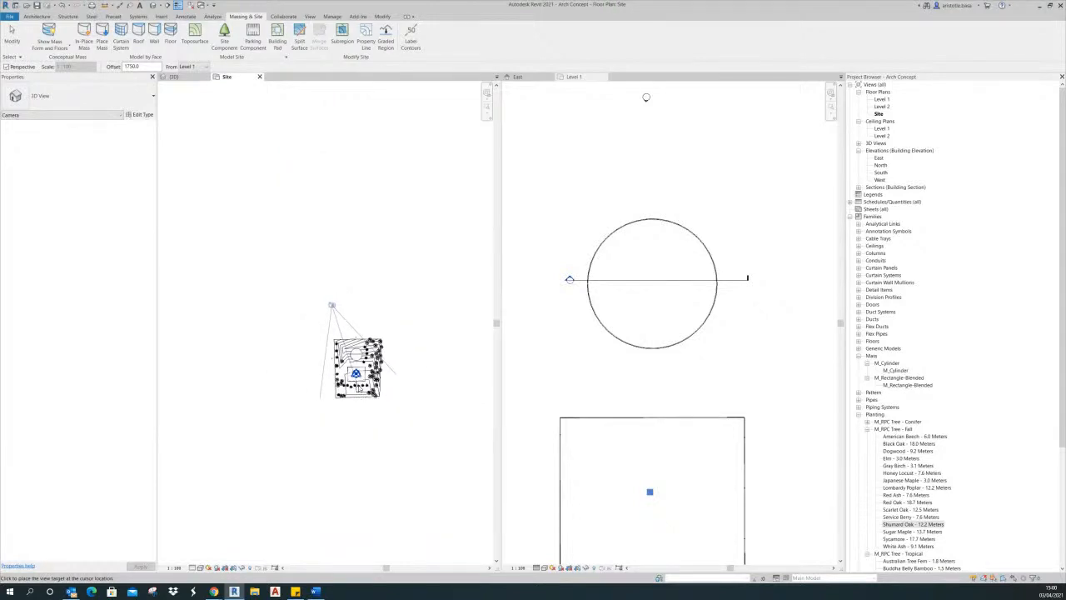
pyautogui.scroll(-2, 420, 475)
pyautogui.moveTo(409, 464); pyautogui.dragTo(311, 302, button='middle')
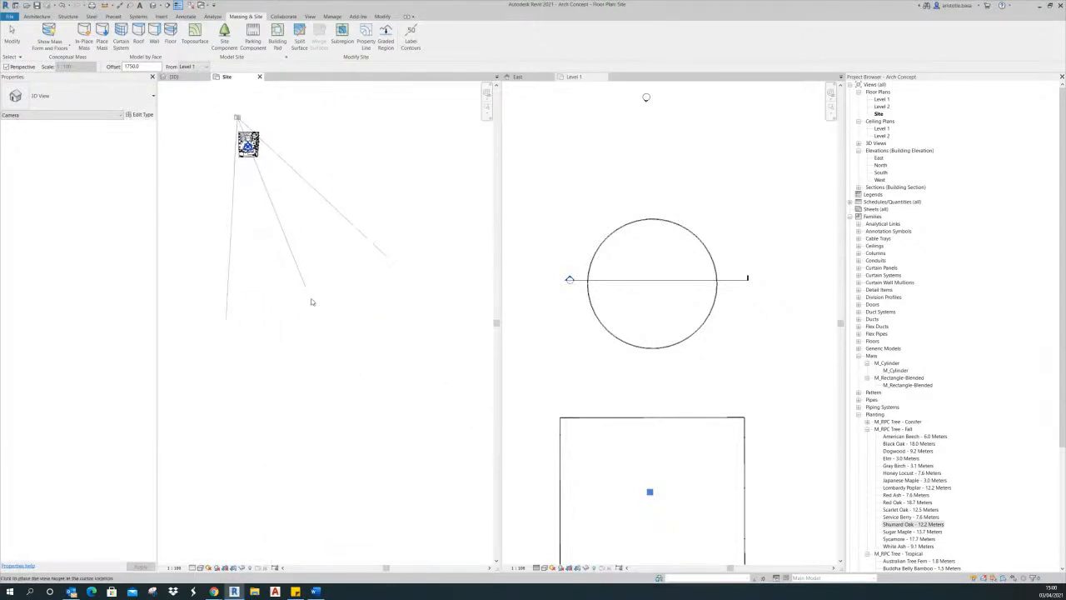
pyautogui.click(410, 509)
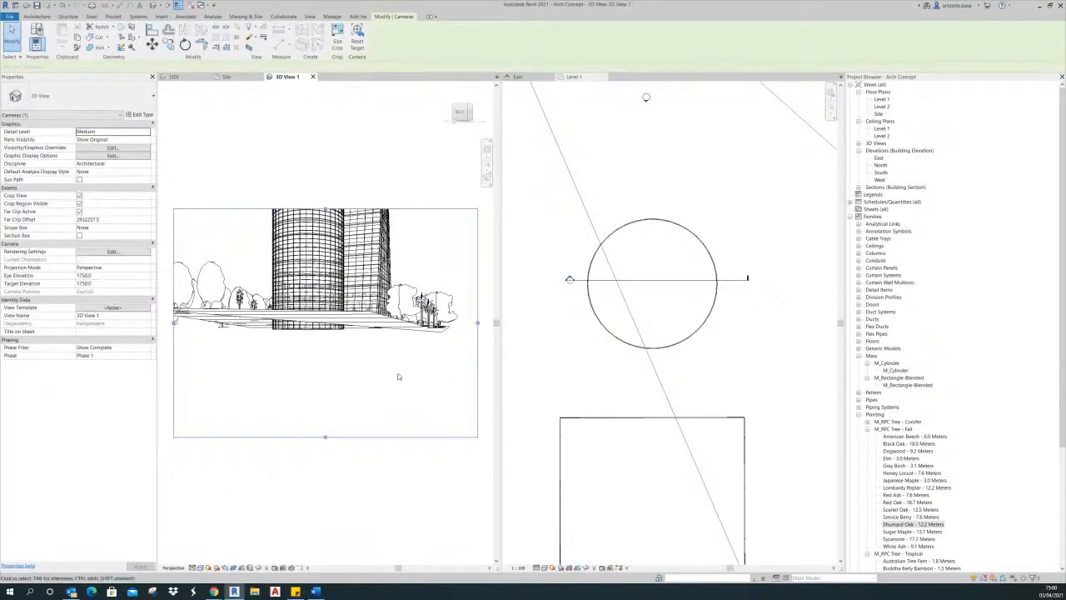
# - Extend the camera view's crop region upward until it frames the full height of both towers with clearance above the round top
pyautogui.moveTo(398, 384); pyautogui.dragTo(407, 430, button='middle')
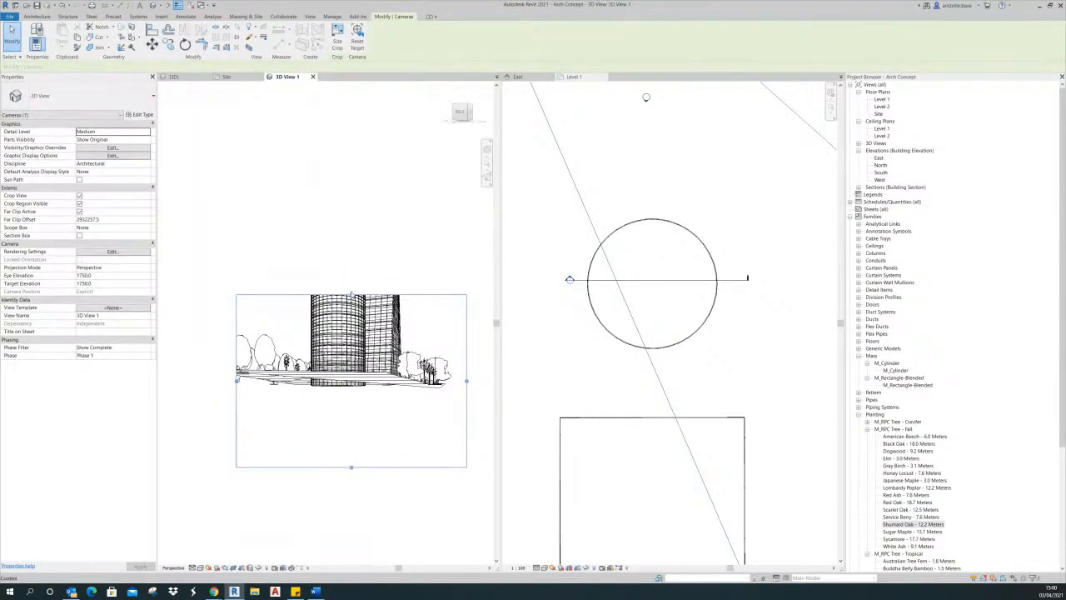
pyautogui.moveTo(351, 297); pyautogui.dragTo(357, 134)
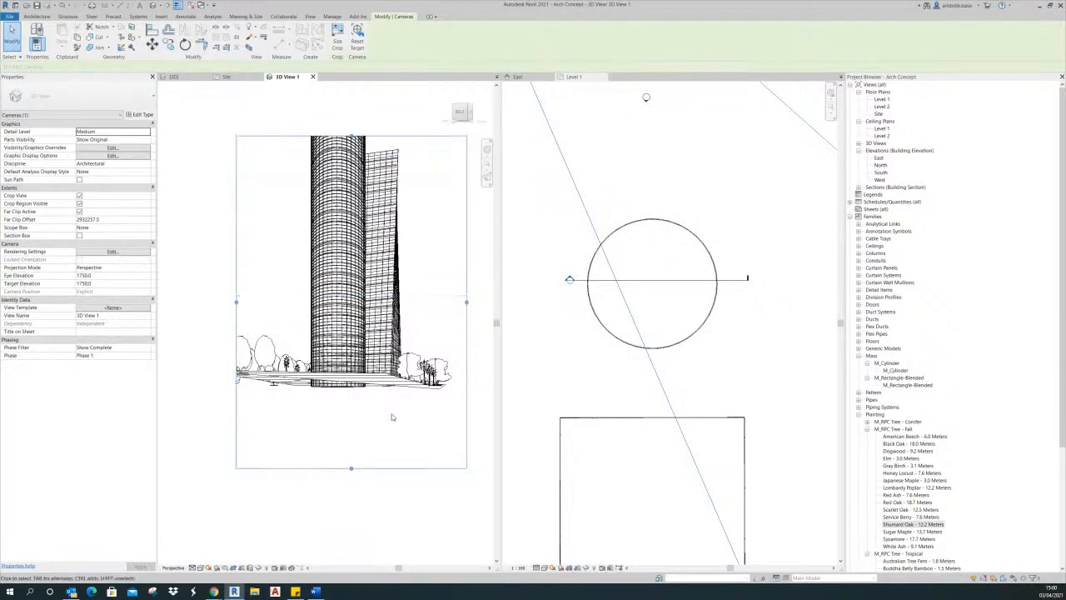
pyautogui.moveTo(390, 404); pyautogui.dragTo(379, 489, button='middle')
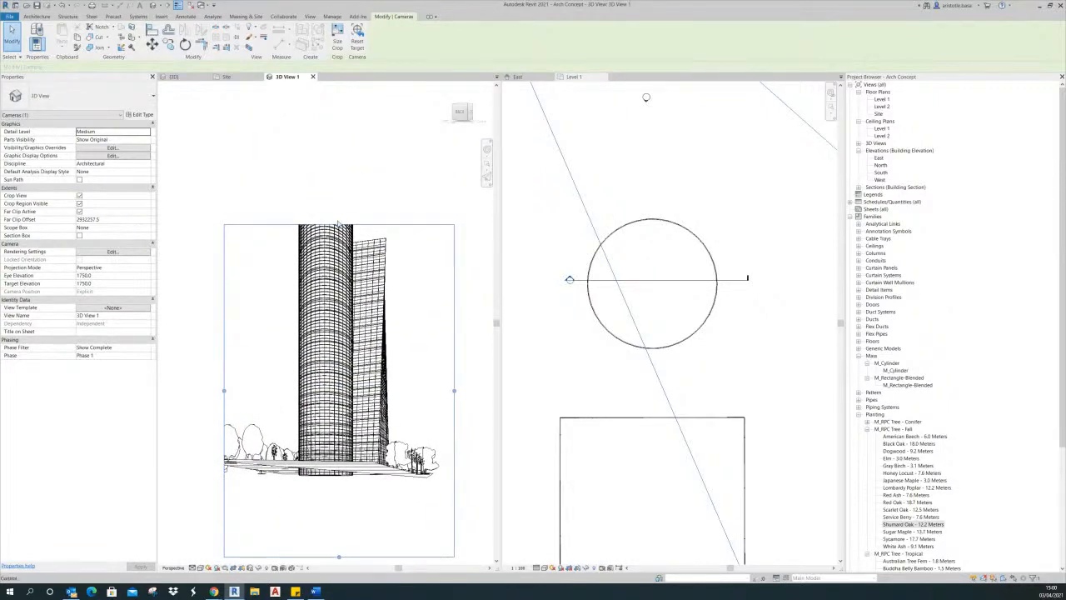
pyautogui.moveTo(342, 227); pyautogui.dragTo(342, 126)
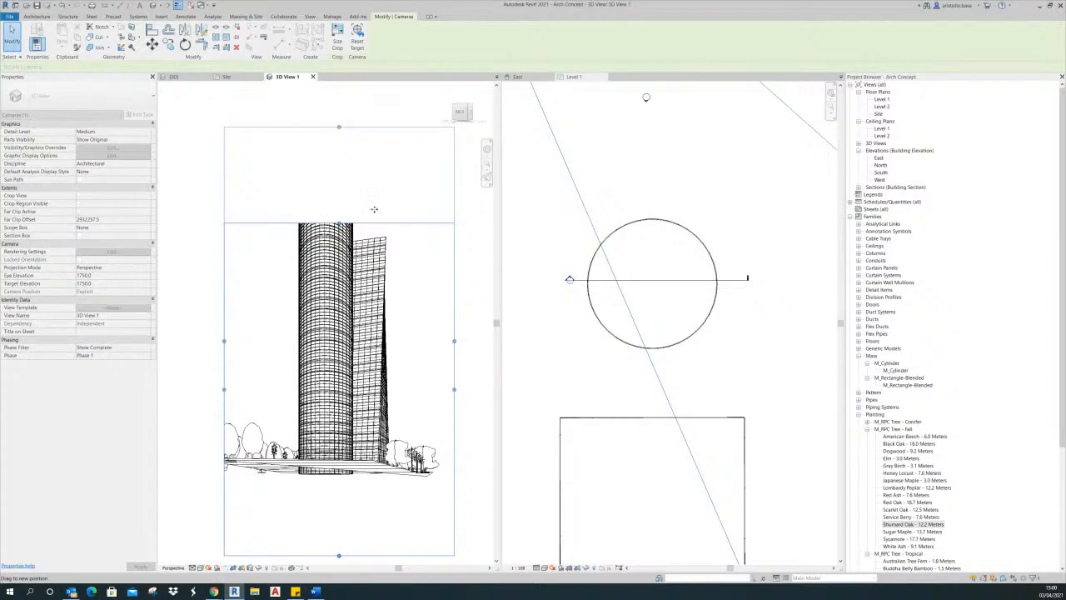
pyautogui.scroll(-4, 411, 316)
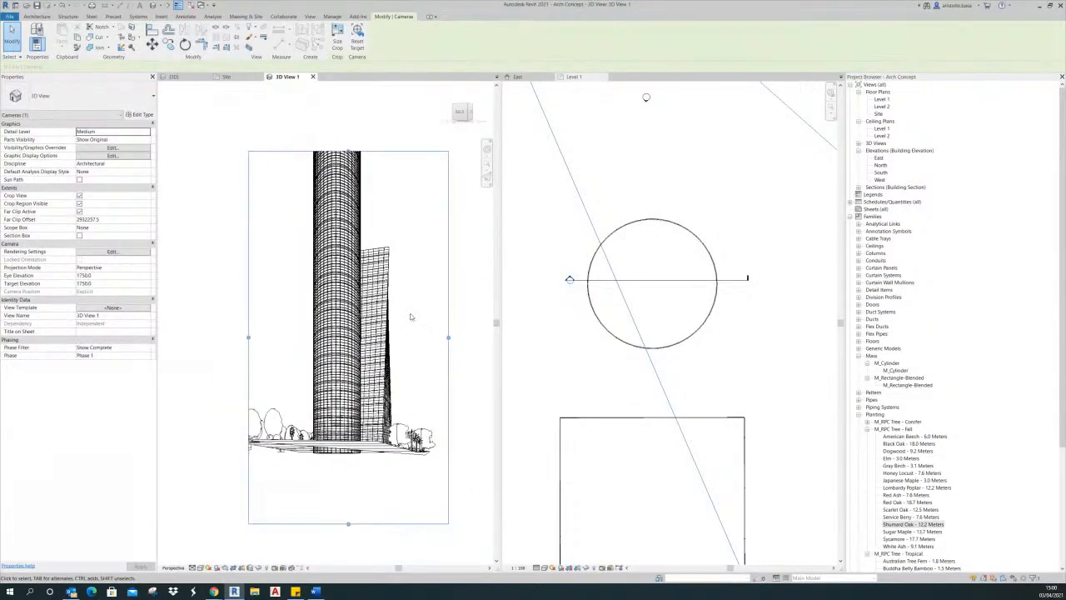
pyautogui.moveTo(351, 267); pyautogui.dragTo(351, 205)
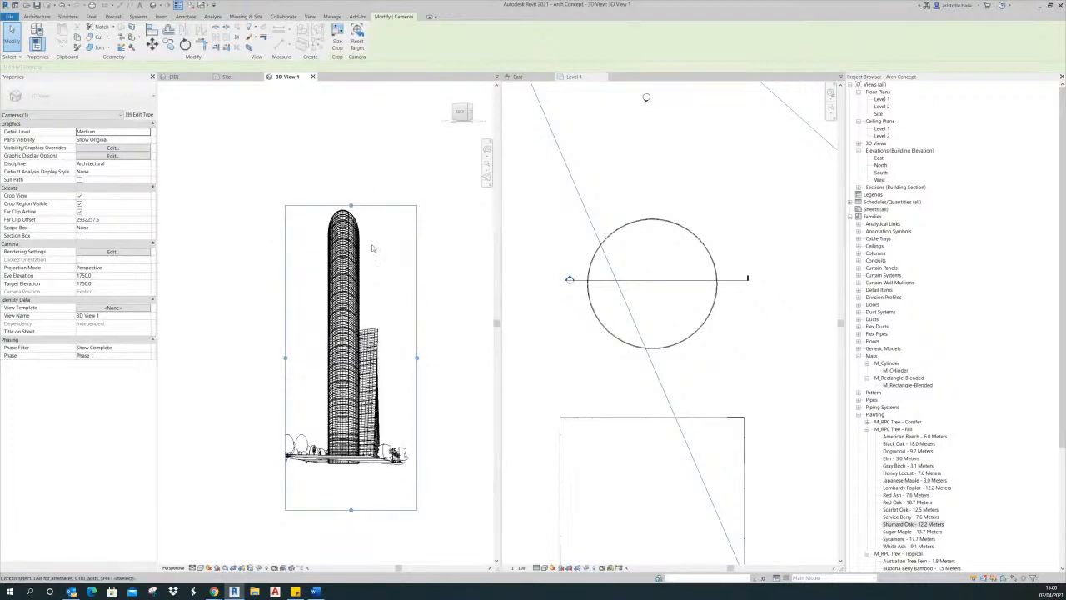
pyautogui.moveTo(351, 205); pyautogui.dragTo(350, 180)
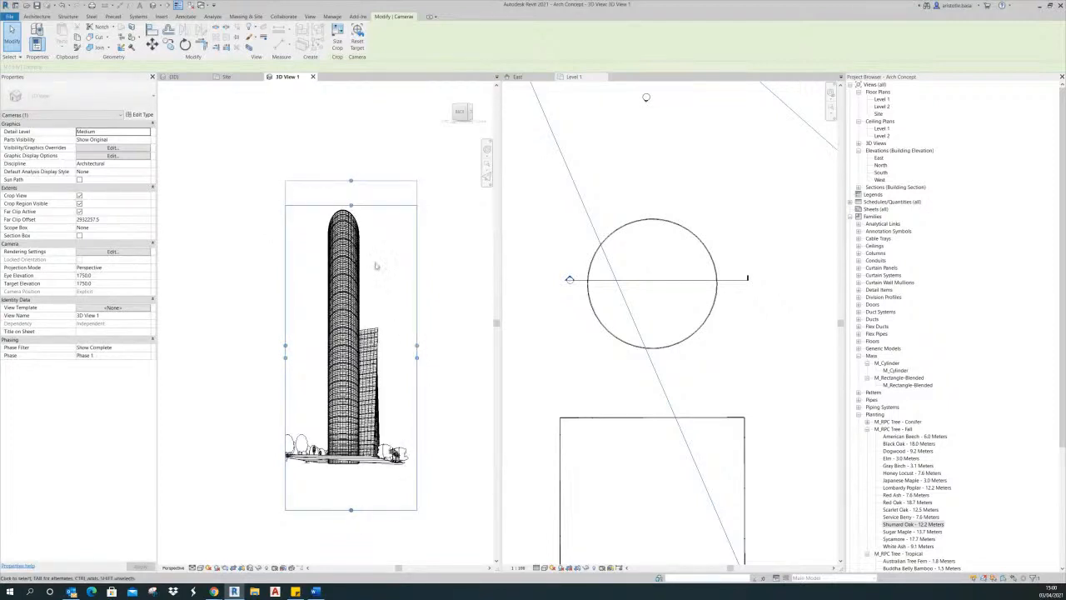
# - Orbit the camera to a raised corner view of the towers, widen the crop region on the west side and trim its lower edge
pyautogui.keyDown('shift'); pyautogui.moveTo(376, 264); pyautogui.dragTo(327, 287, button='middle'); pyautogui.keyUp('shift')
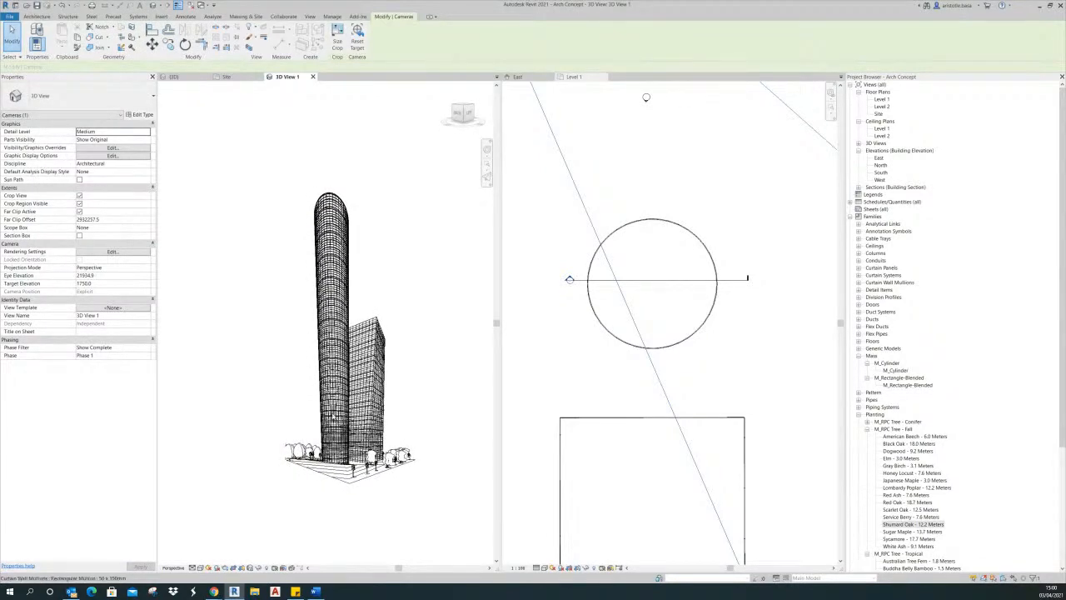
pyautogui.click(285, 344)
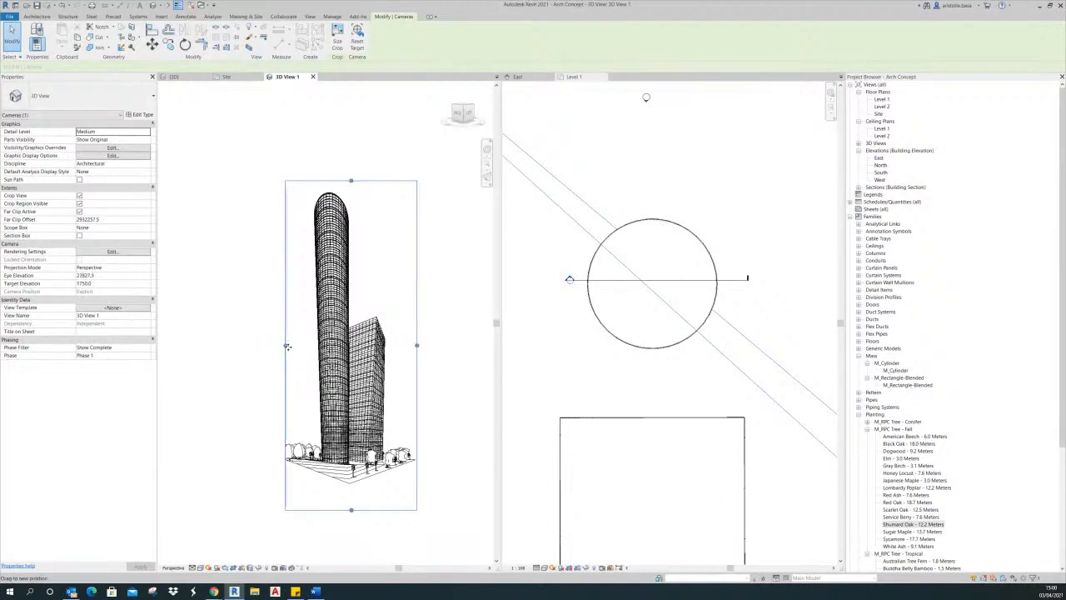
pyautogui.moveTo(250, 341); pyautogui.dragTo(253, 345)
pyautogui.moveTo(337, 510); pyautogui.dragTo(339, 485)
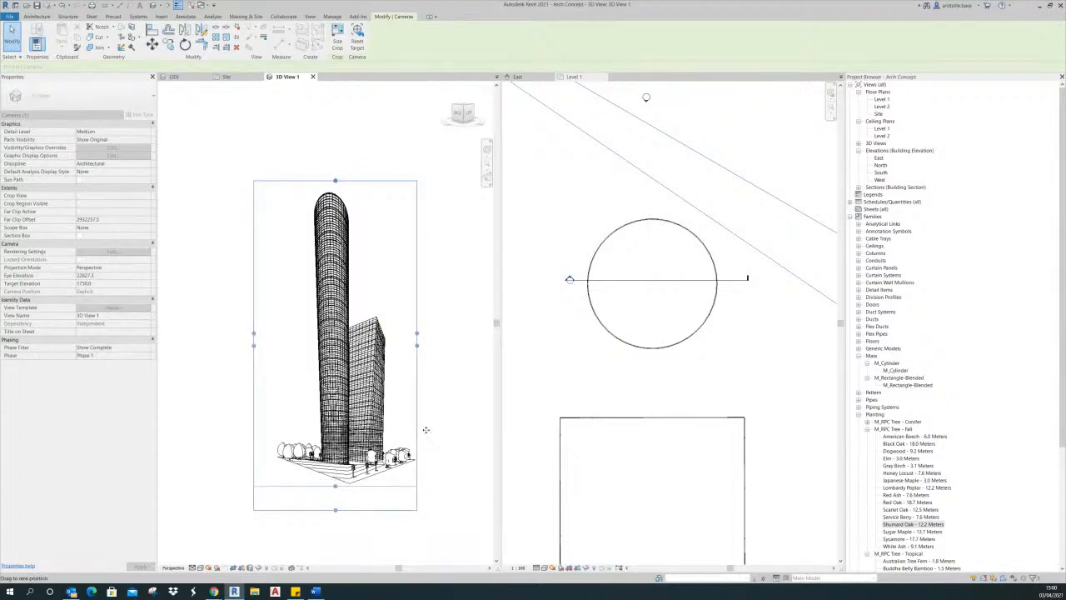
pyautogui.click(443, 409)
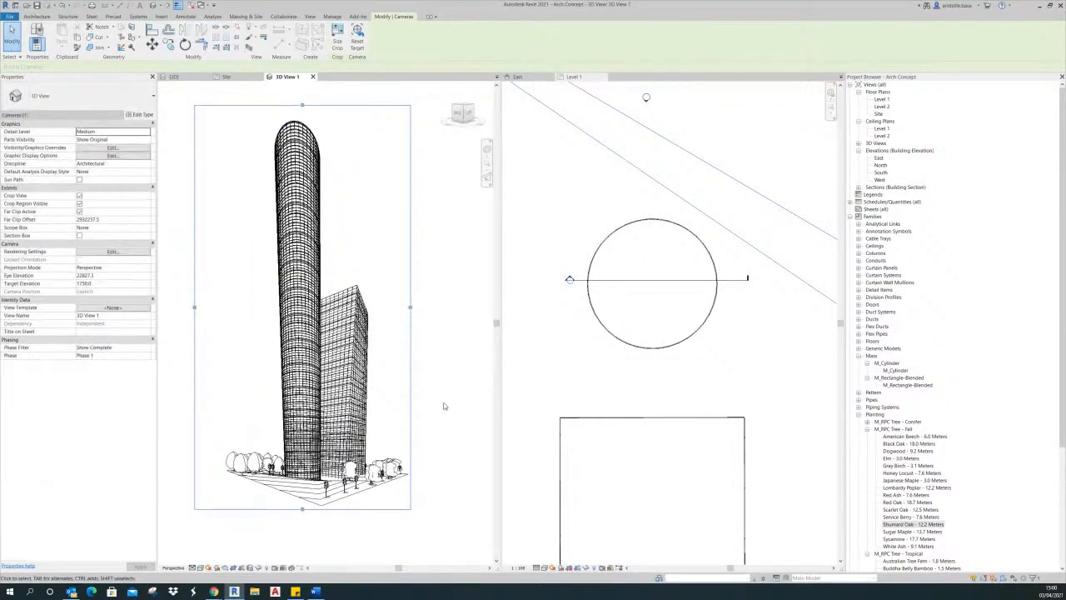
pyautogui.scroll(3, 454, 375)
pyautogui.scroll(-2, 482, 401)
pyautogui.moveTo(482, 401); pyautogui.dragTo(482, 398, button='middle')
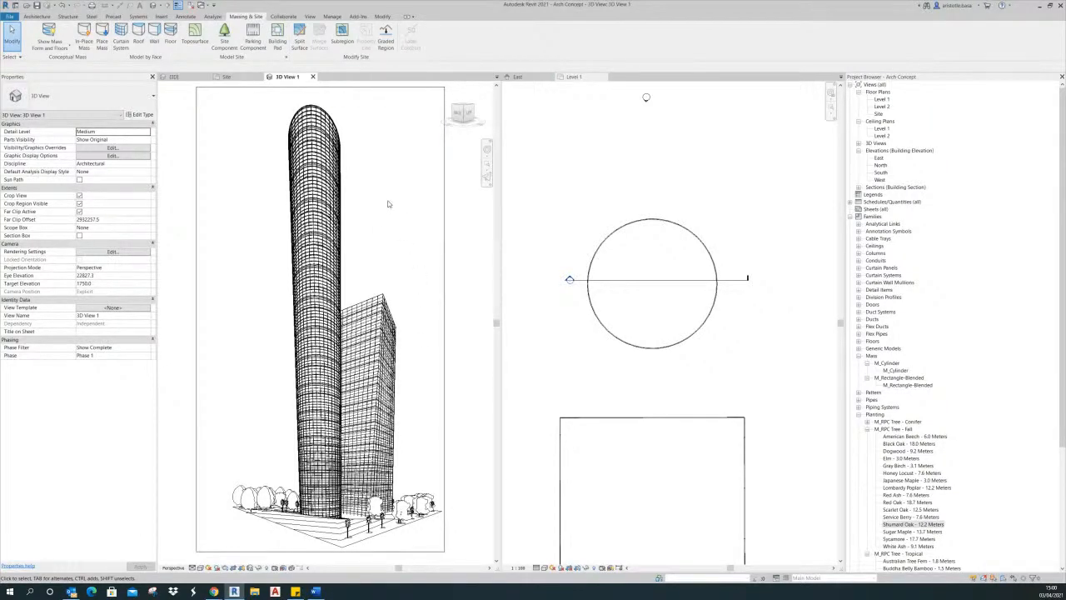
# - Set up a Render in Cloud job for 3D View 1 with Still Image as the output type
pyautogui.click(310, 16)
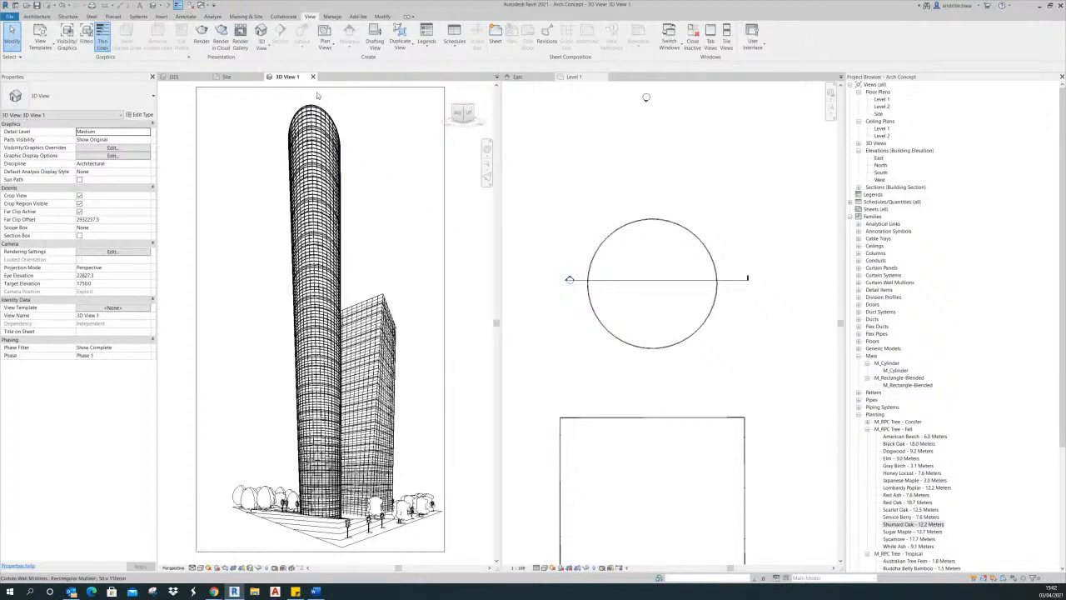
pyautogui.click(219, 45)
pyautogui.moveTo(521, 214); pyautogui.dragTo(458, 187)
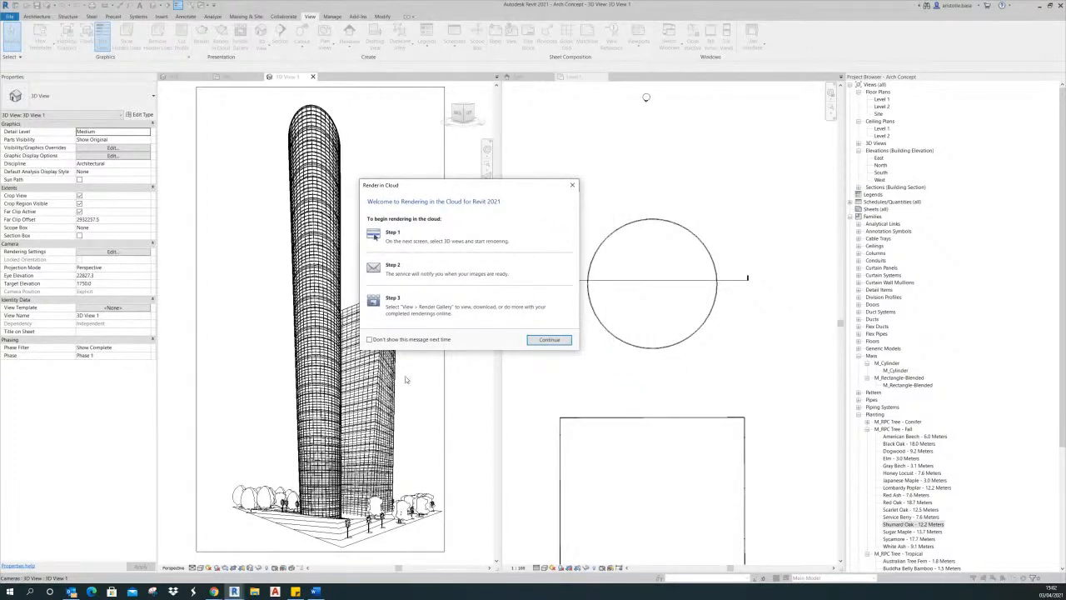
pyautogui.click(548, 340)
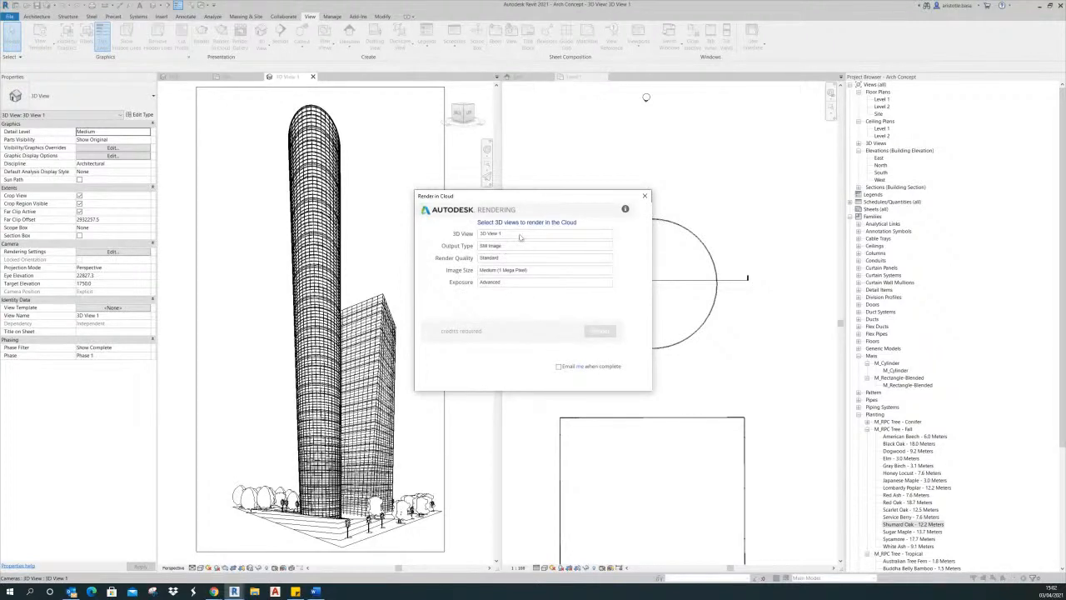
pyautogui.click(540, 235)
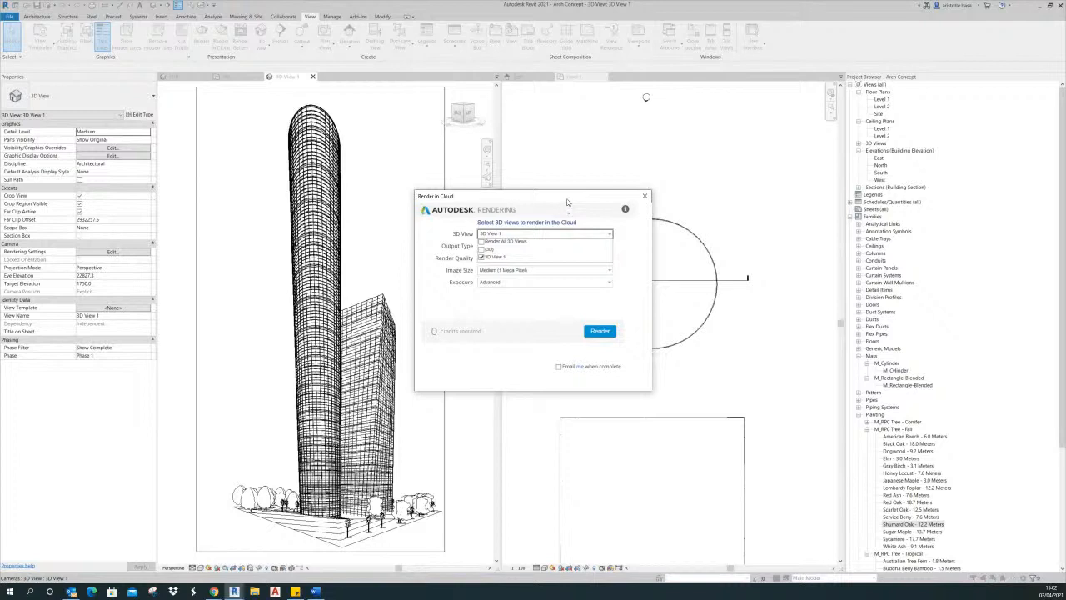
pyautogui.click(622, 244)
pyautogui.click(578, 249)
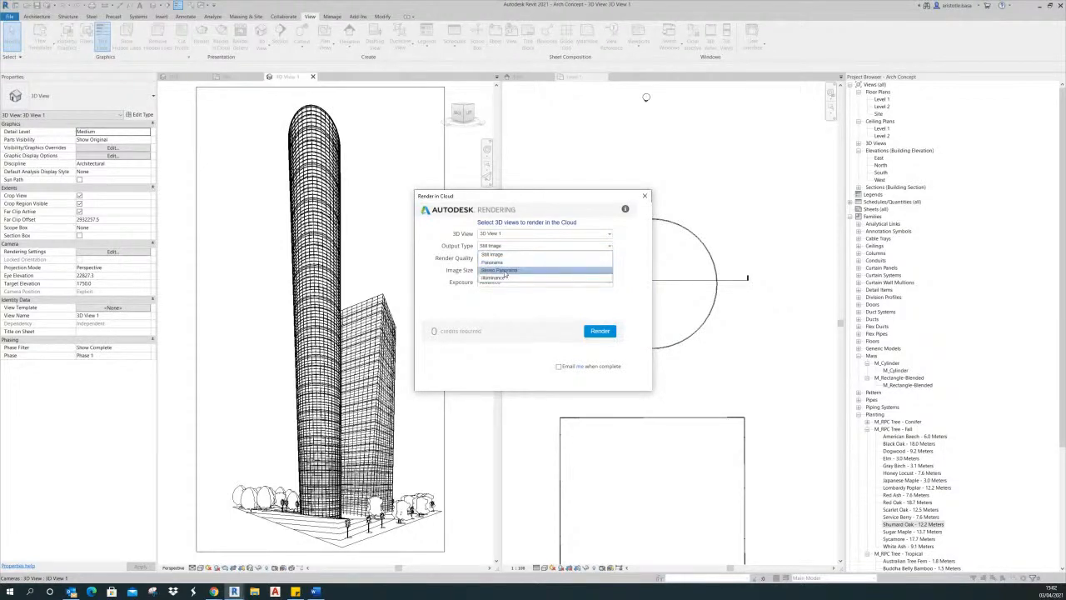
pyautogui.click(611, 247)
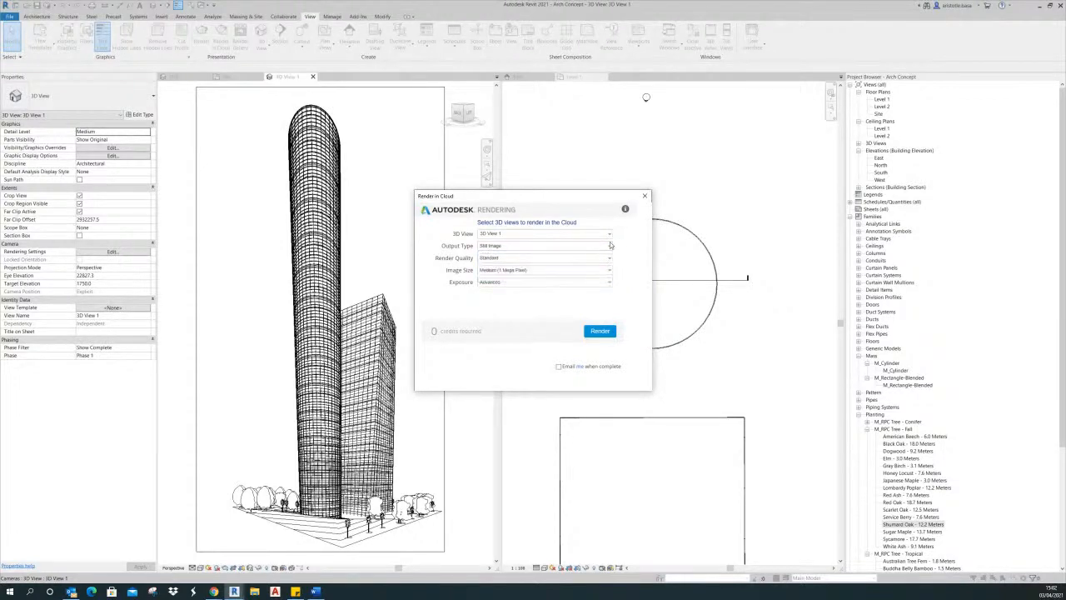
# - Set the cloud render quality to Final and the image size to Large (2.25 Mega Pixel), and start the rendering
pyautogui.click(548, 261)
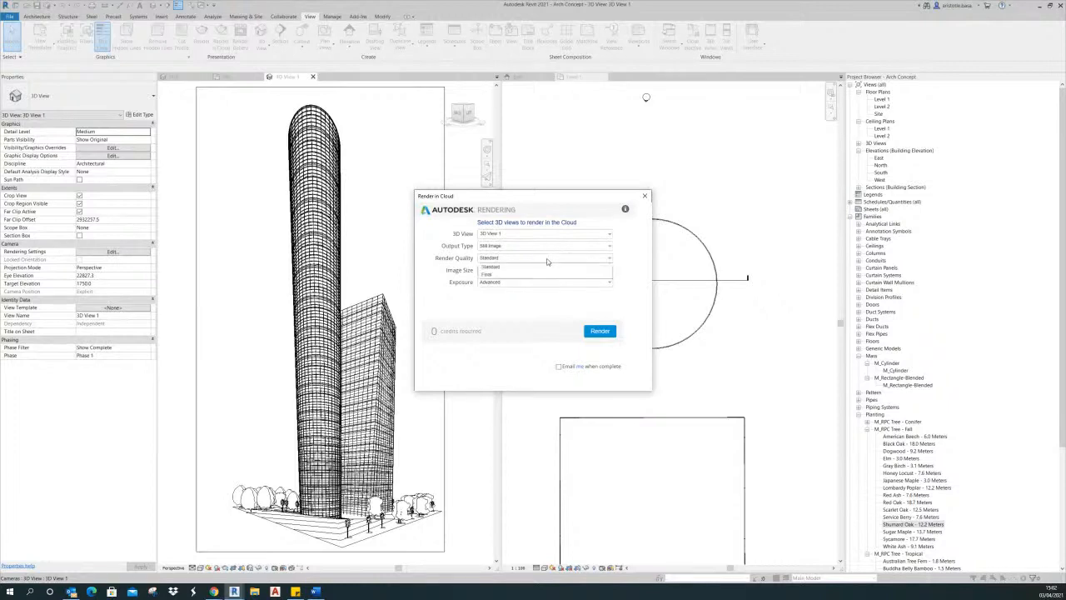
pyautogui.click(505, 275)
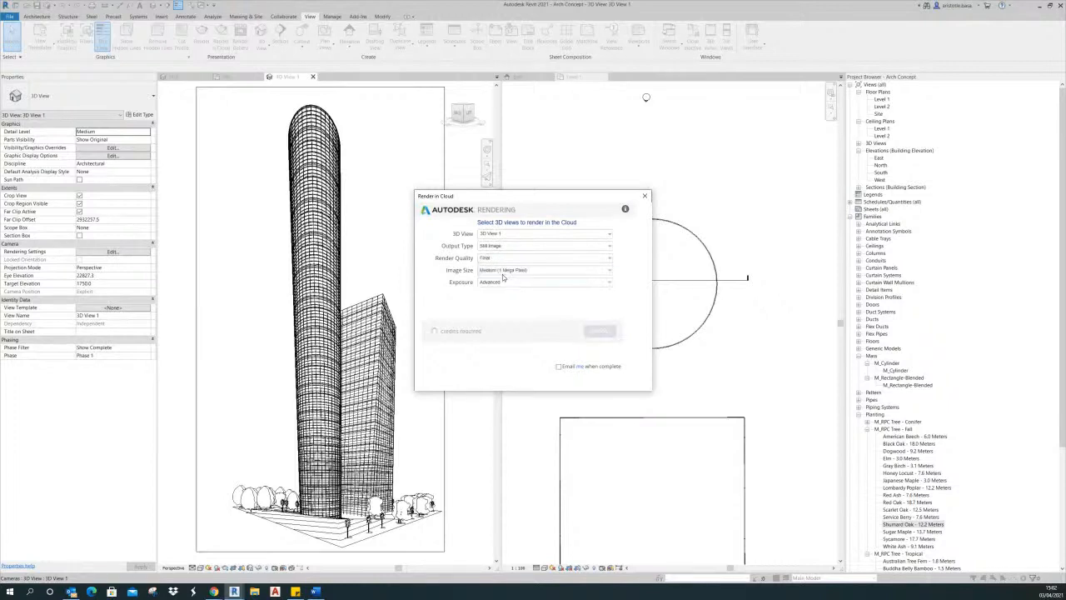
pyautogui.click(559, 272)
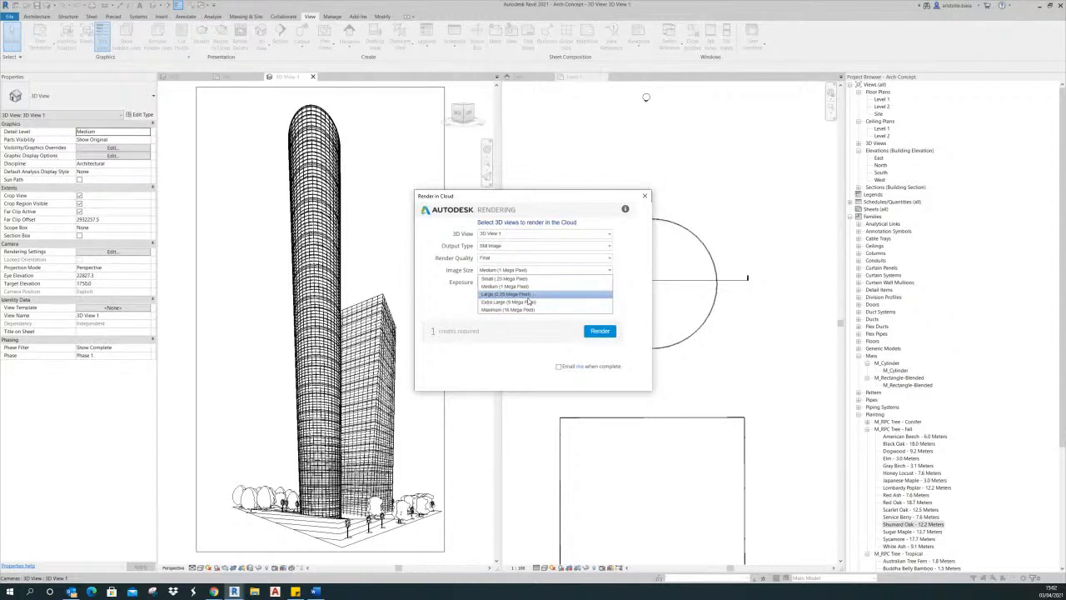
pyautogui.click(527, 296)
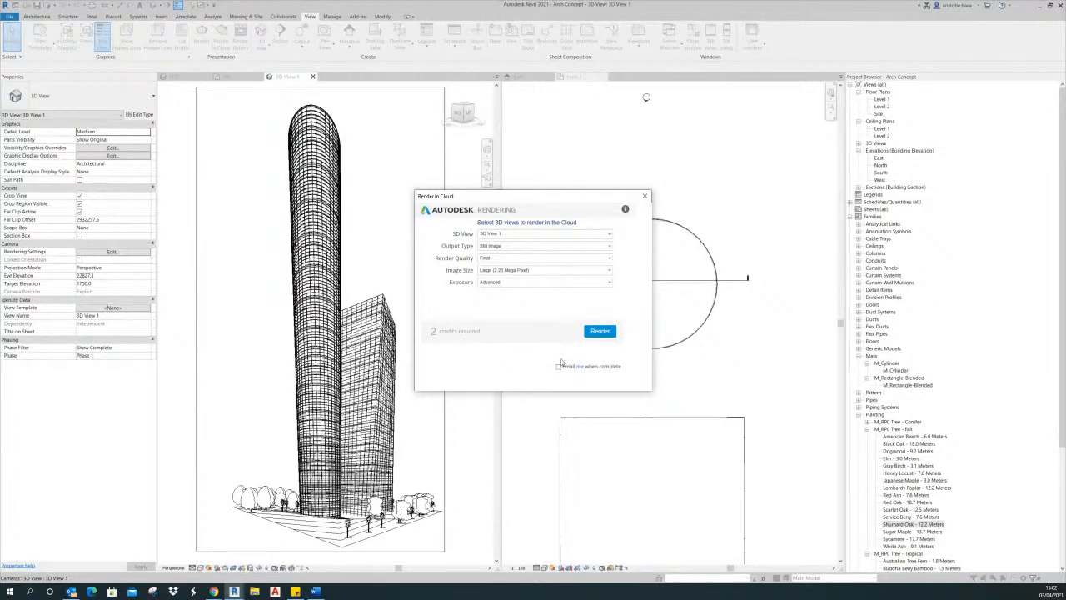
pyautogui.click(601, 333)
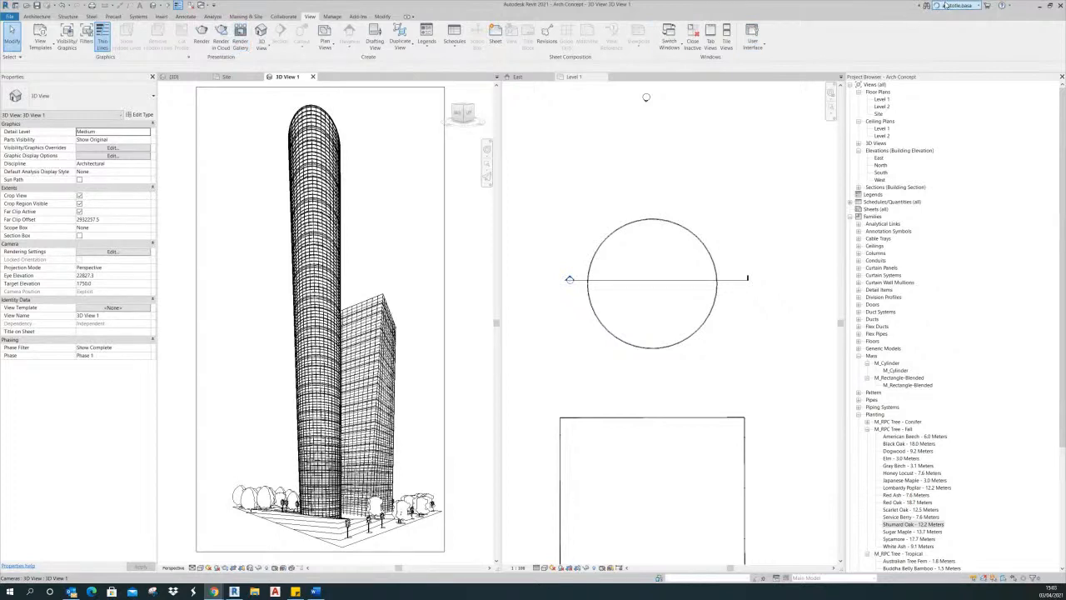
# - Check the render progress online, view the finished rendering in the Arch Concept.rvt project, and close the browser
pyautogui.click(976, 7)
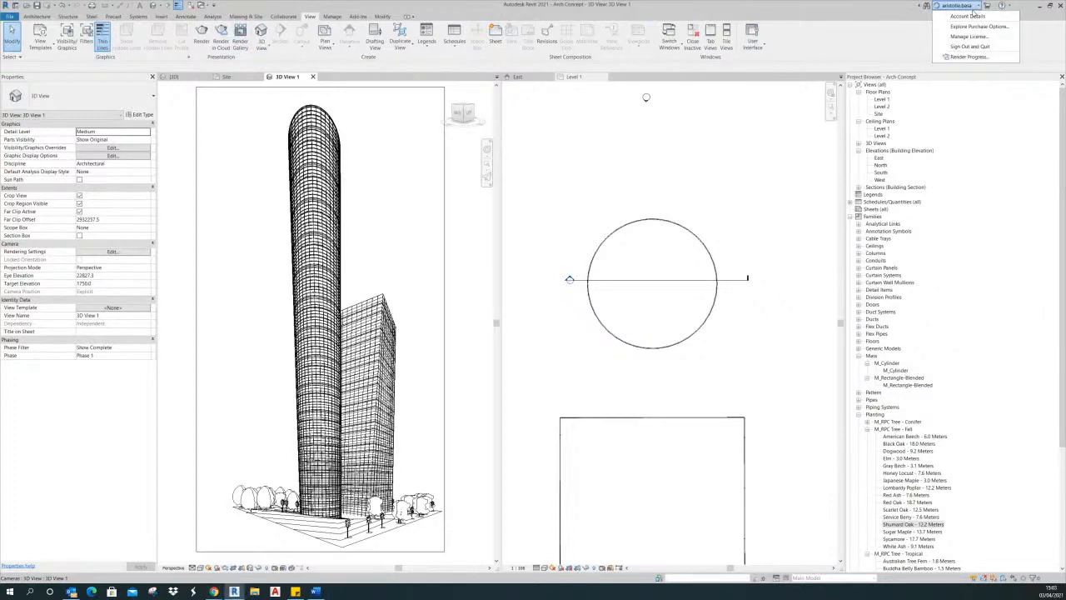
pyautogui.click(969, 58)
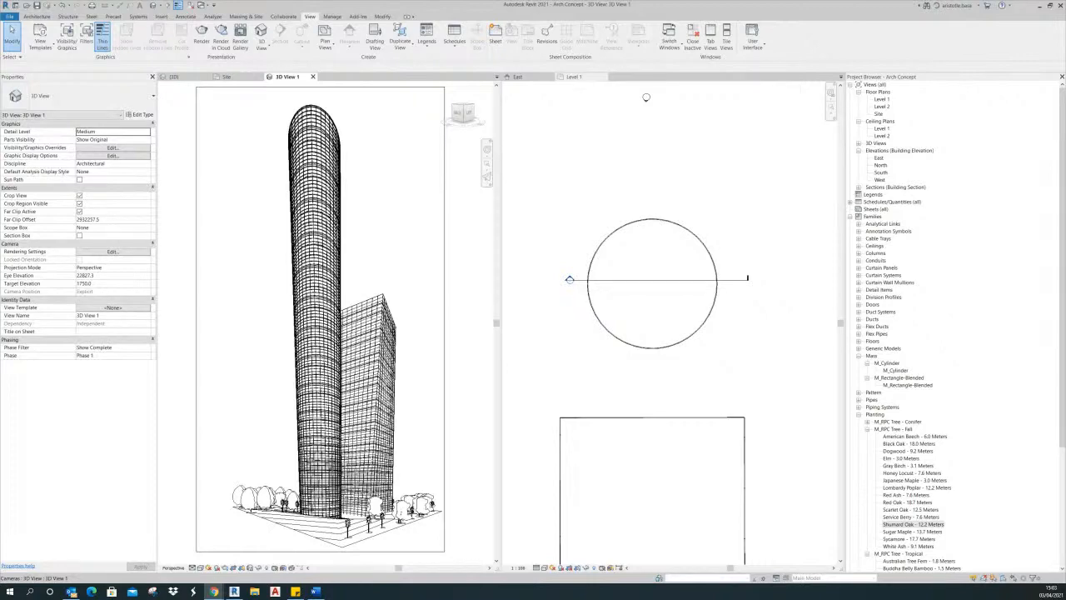
pyautogui.moveTo(1065, 198); pyautogui.dragTo(364, 175)
pyautogui.doubleClick(364, 174)
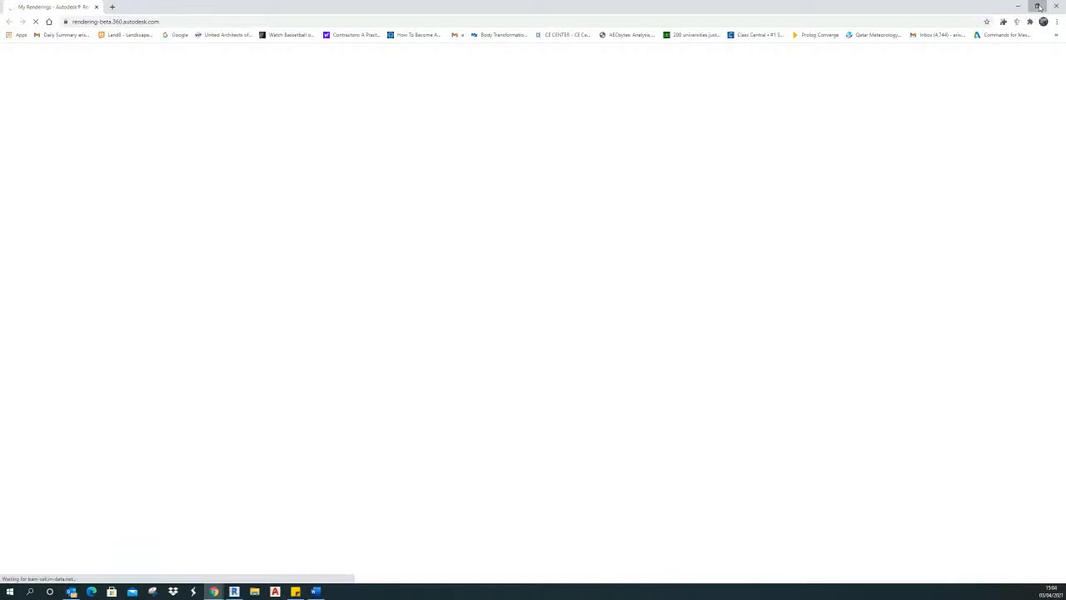
pyautogui.click(1039, 6)
pyautogui.moveTo(508, 157); pyautogui.dragTo(538, 177)
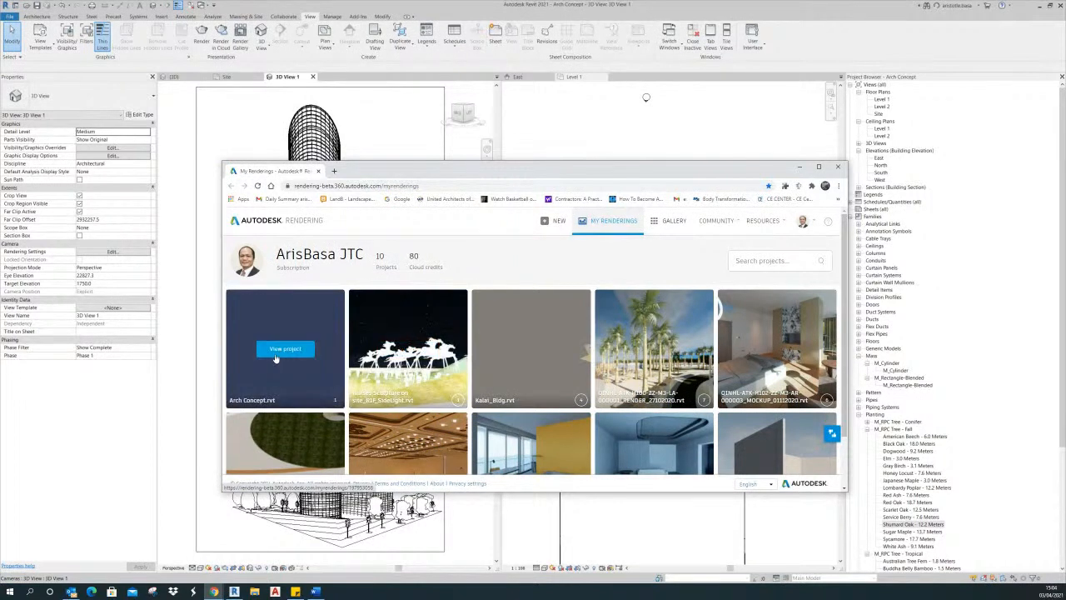
pyautogui.click(284, 352)
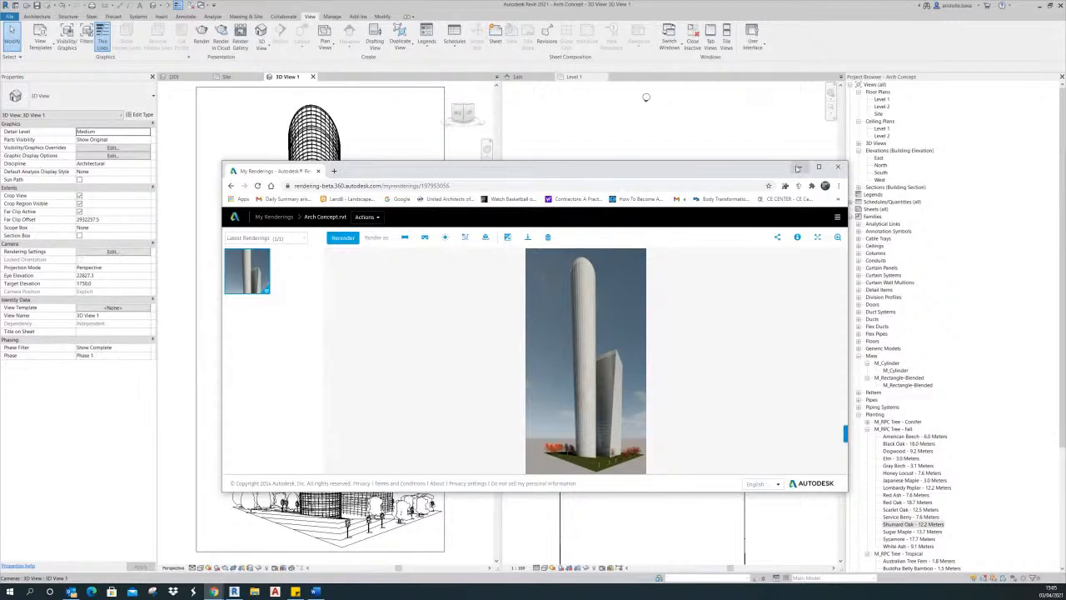
pyautogui.click(841, 169)
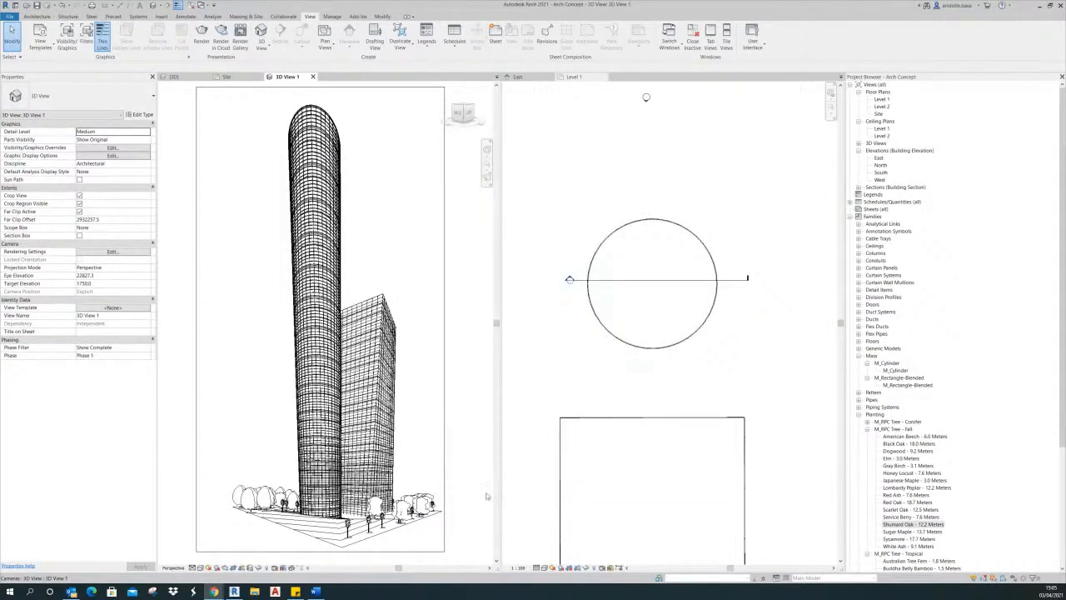
# - Switch to the Word document and review the BASIC REVIT Day02 topic list, highlighting the Mass Floors and Keyboard Shortcuts items
pyautogui.click(318, 593)
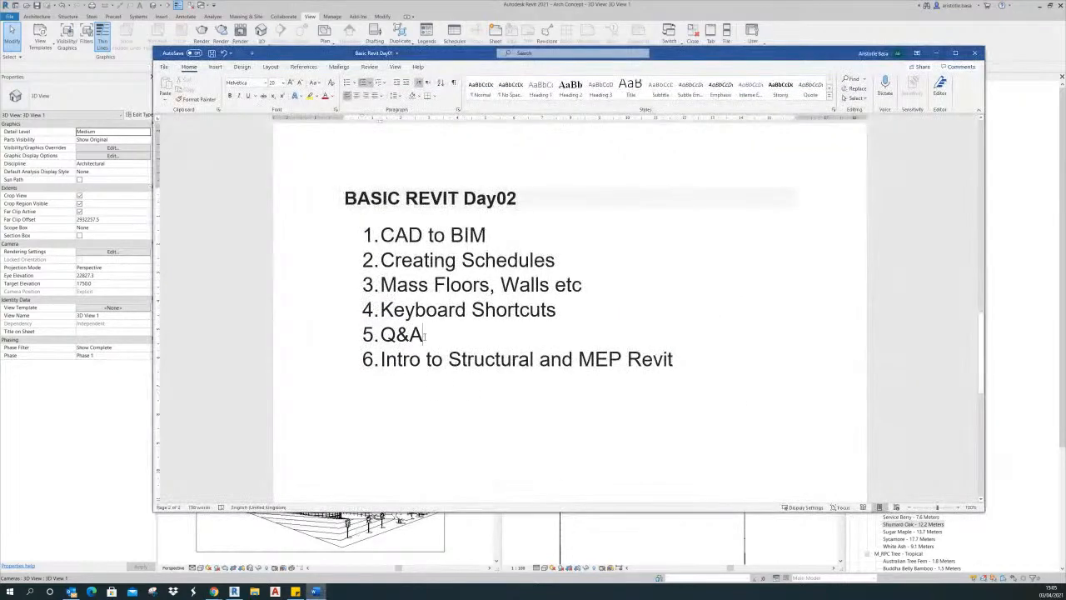
pyautogui.moveTo(380, 309); pyautogui.dragTo(561, 312)
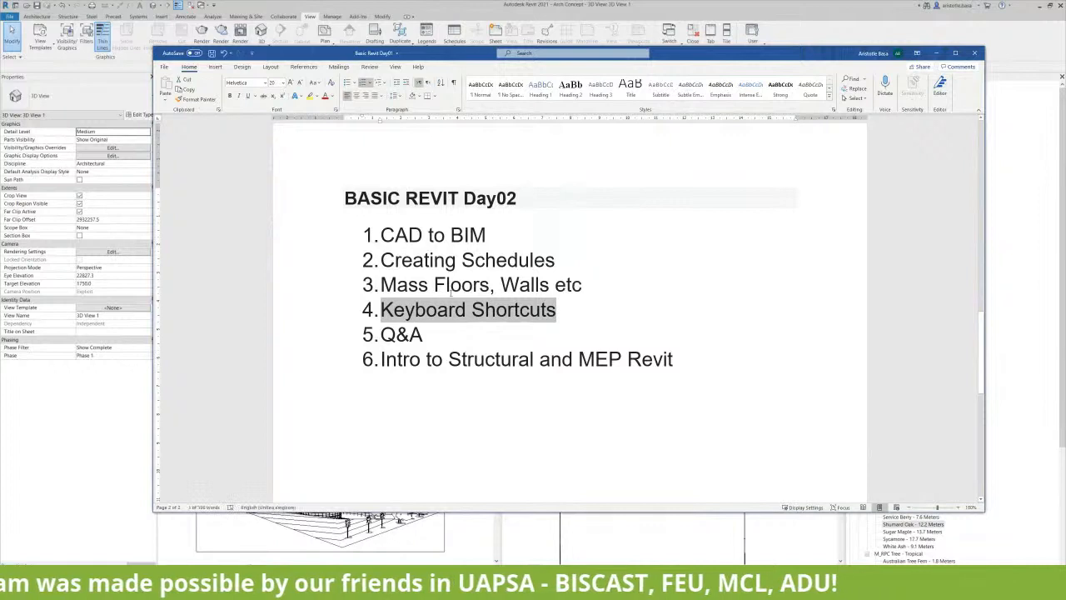
pyautogui.moveTo(381, 284); pyautogui.dragTo(498, 236)
pyautogui.moveTo(381, 309); pyautogui.dragTo(556, 310)
pyautogui.click(557, 310)
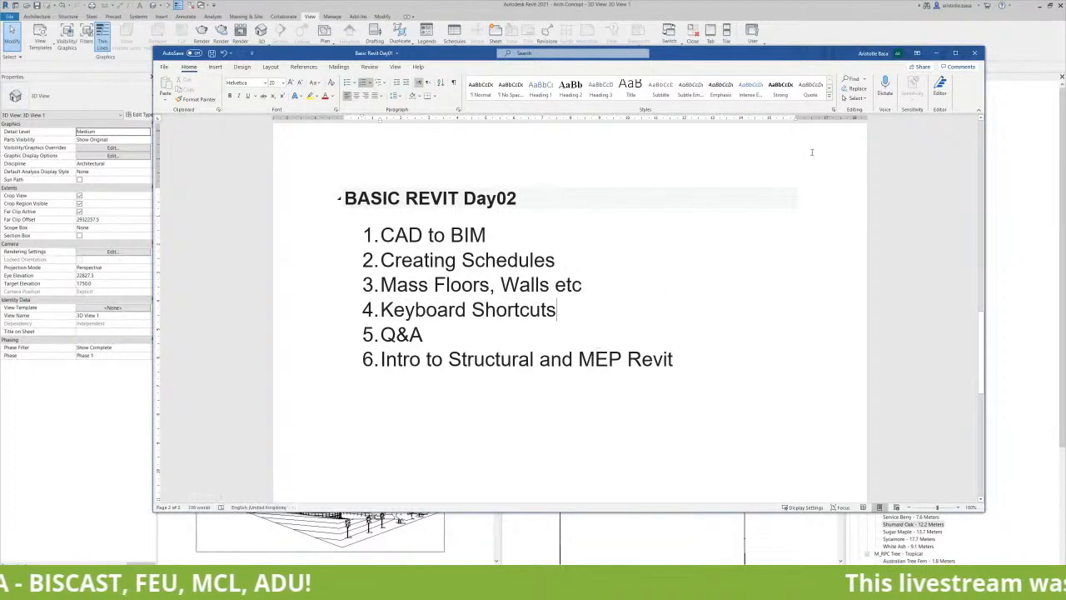
pyautogui.click(937, 54)
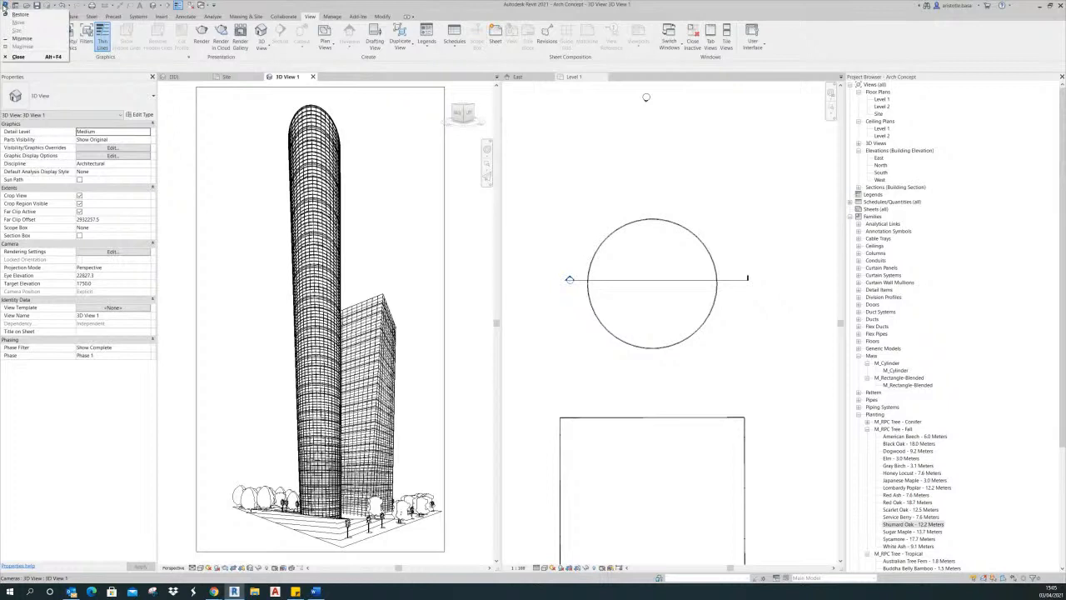
# - Open the keyboard shortcut customization from the User Interface options, view the assignments, and close both dialogs
pyautogui.click(9, 16)
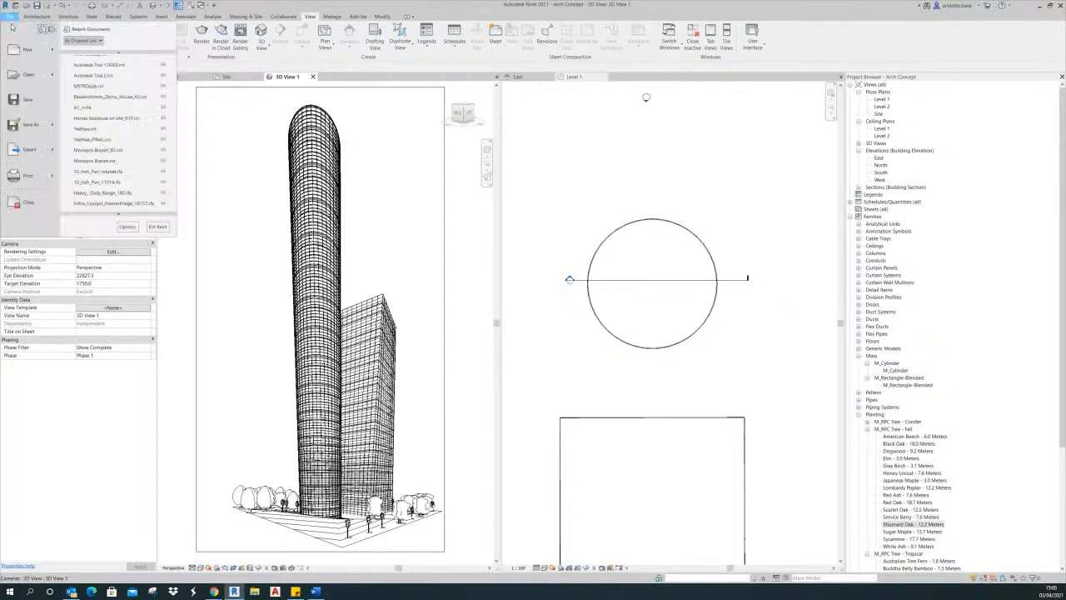
pyautogui.click(126, 227)
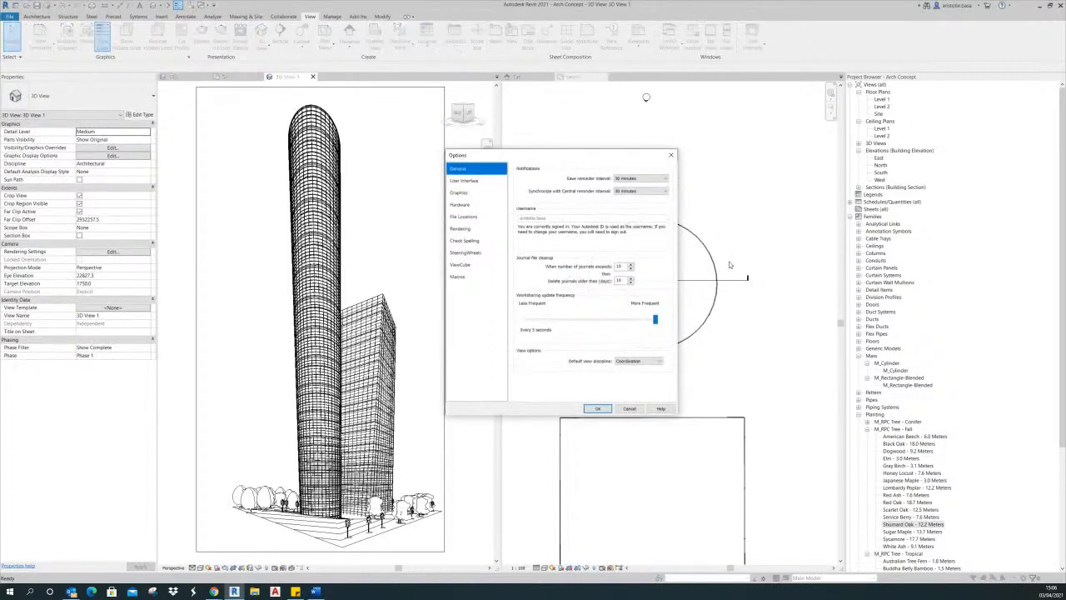
pyautogui.click(478, 182)
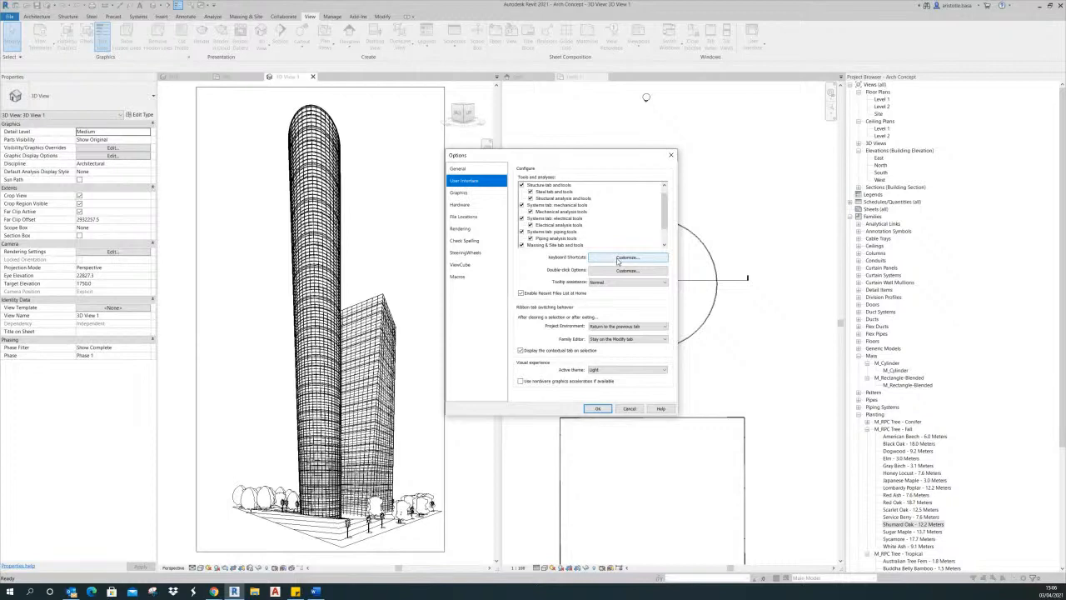
pyautogui.click(609, 260)
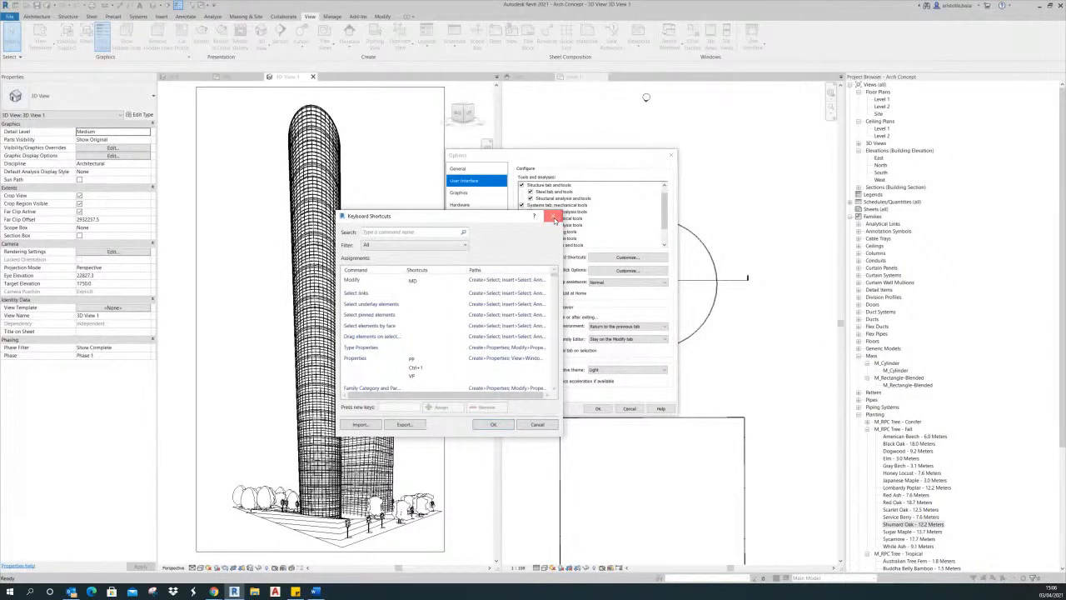
pyautogui.click(552, 216)
pyautogui.click(672, 155)
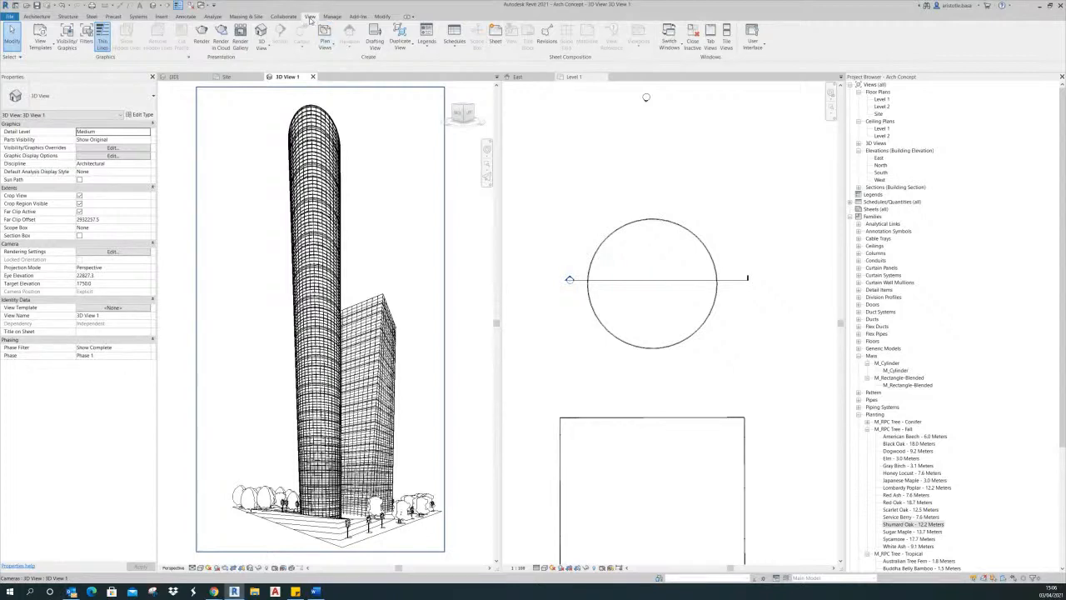
# - Open the Keyboard Shortcuts dialog from the view's user interface settings, look through the assigned commands, and close it
pyautogui.click(752, 38)
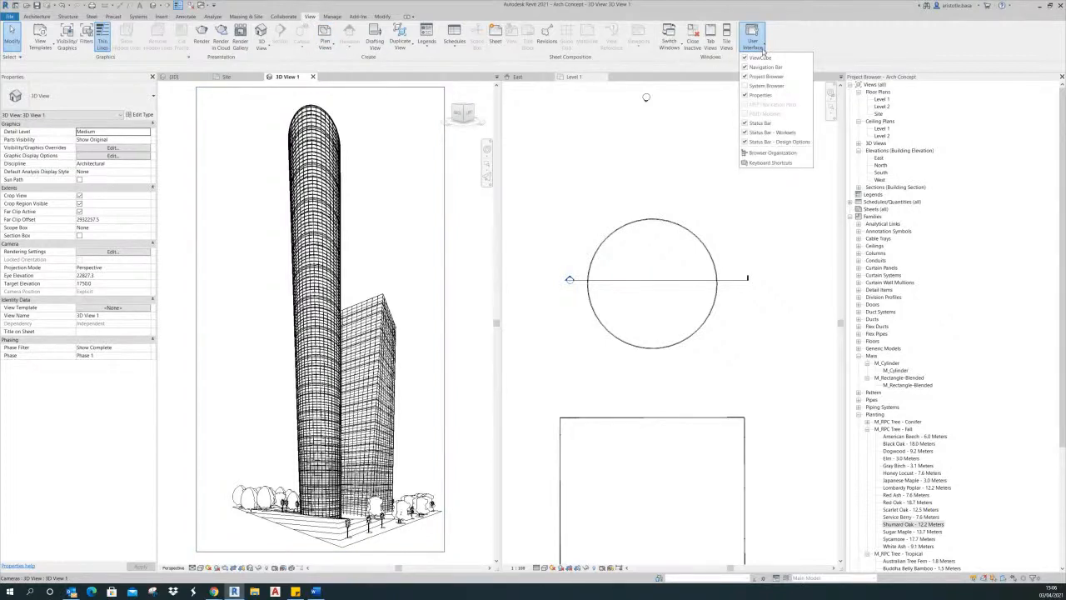
pyautogui.click(769, 163)
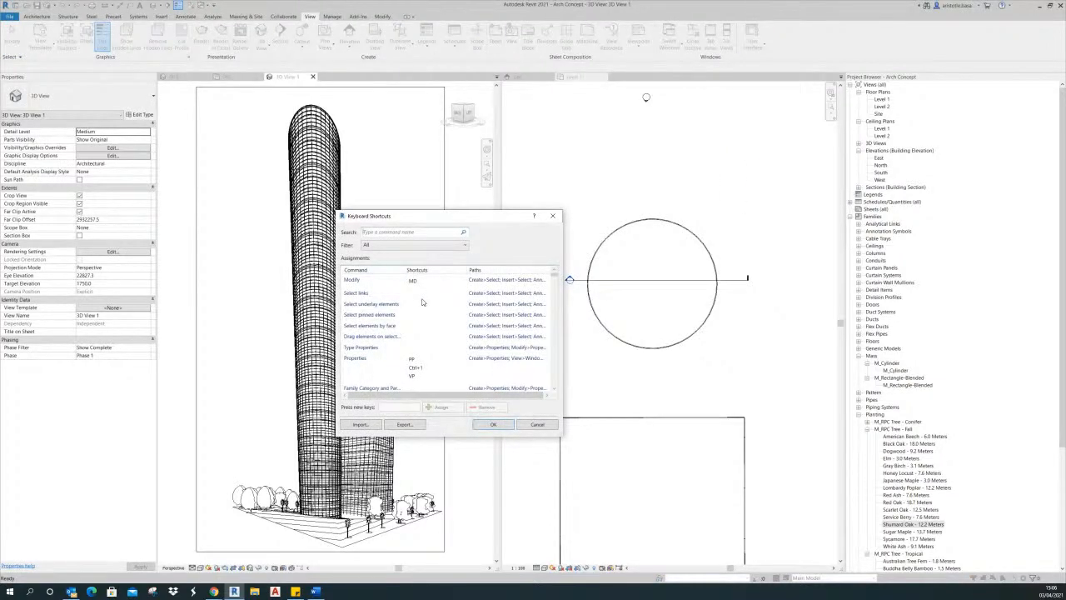
pyautogui.click(355, 272)
pyautogui.scroll(-2, 380, 303)
pyautogui.scroll(-5, 380, 305)
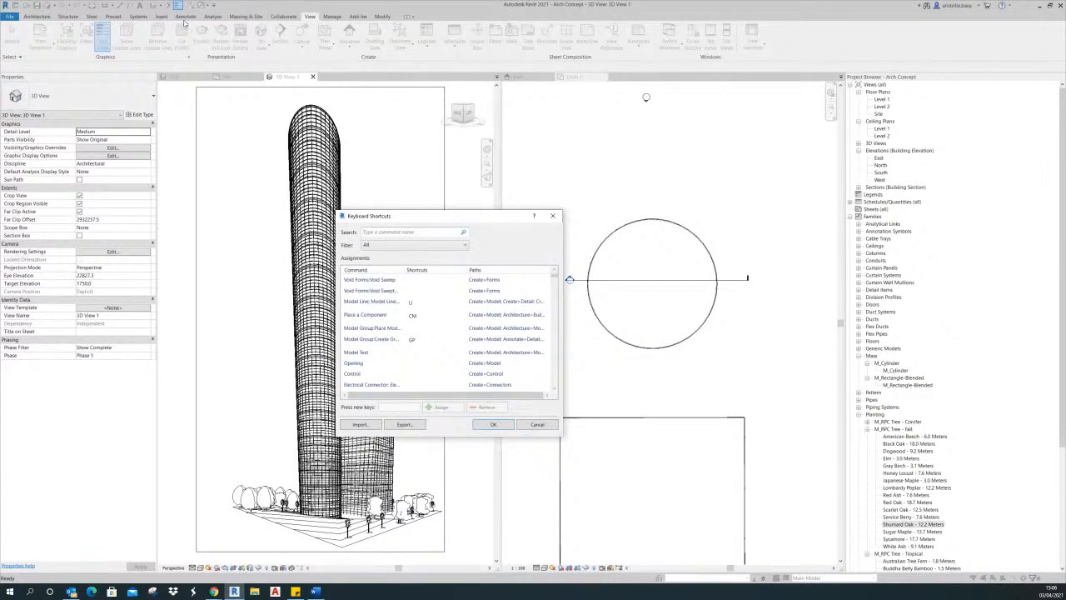
pyautogui.click(552, 216)
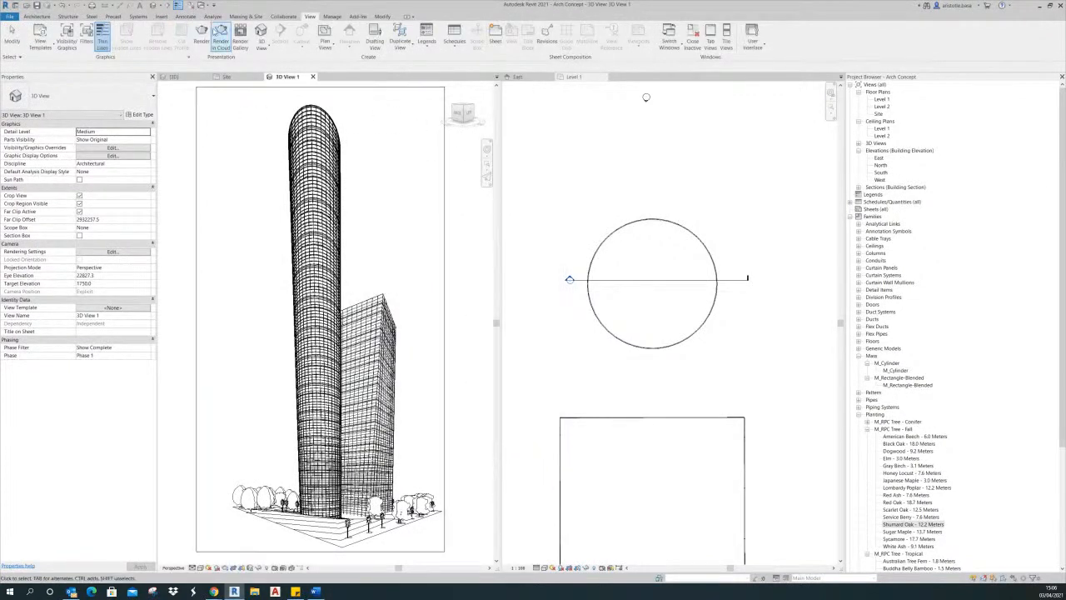
pyautogui.click(38, 17)
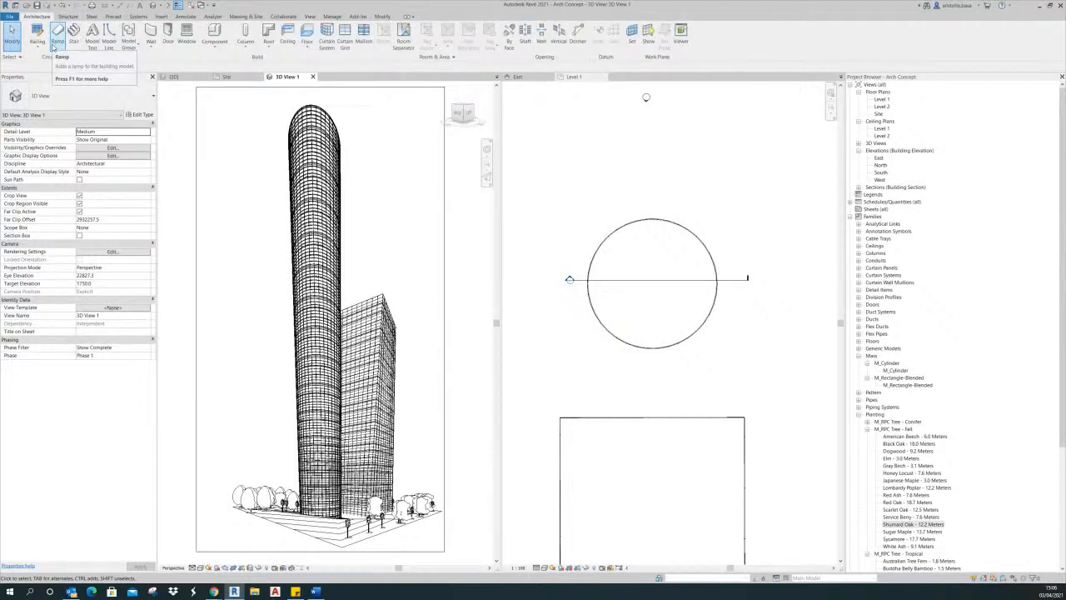
pyautogui.click(44, 49)
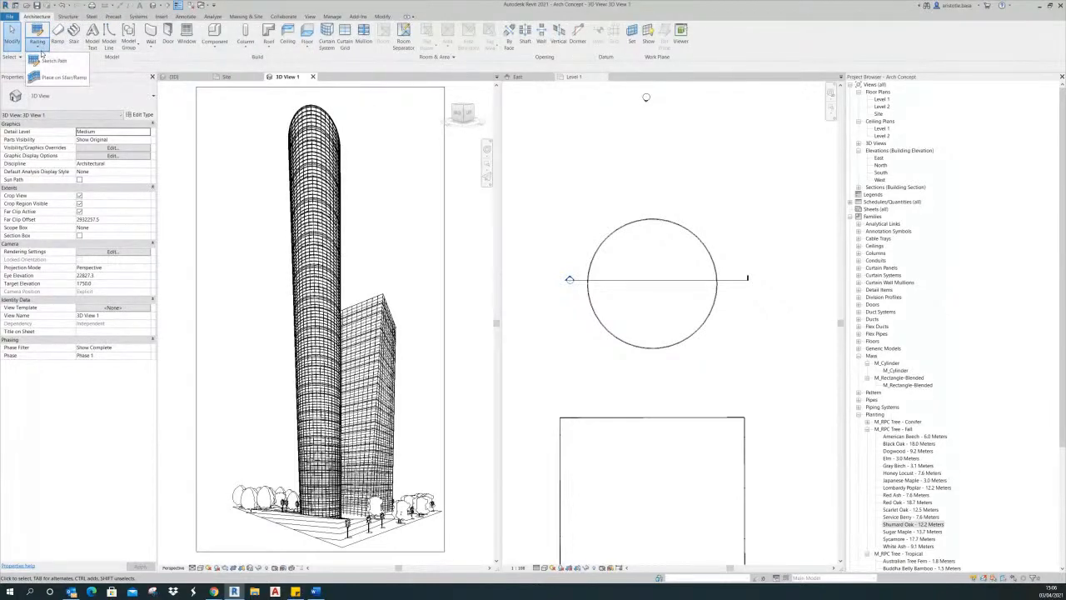
pyautogui.click(271, 49)
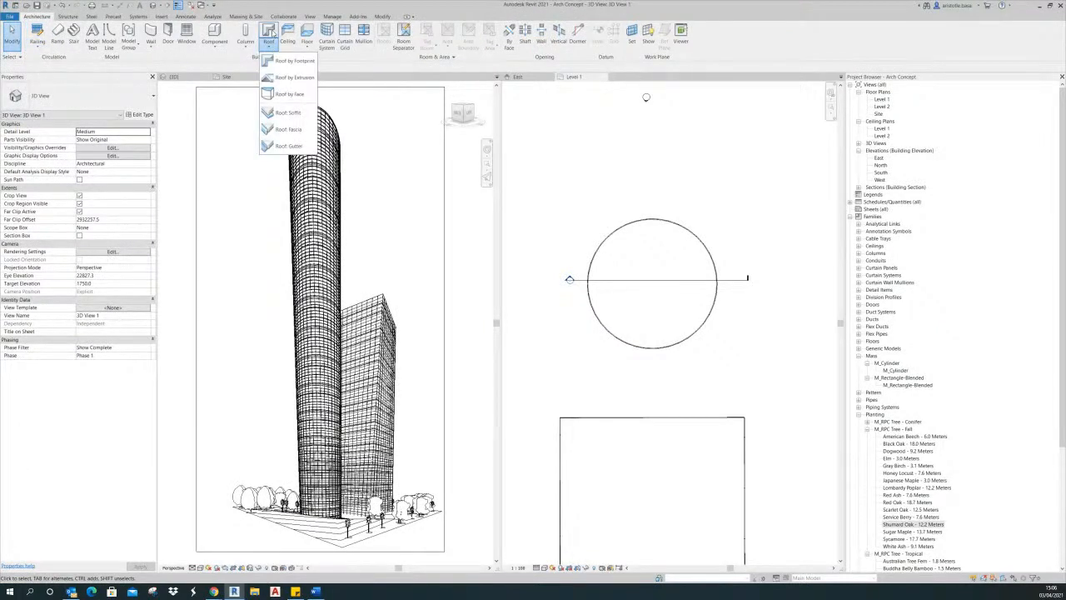
pyautogui.click(269, 31)
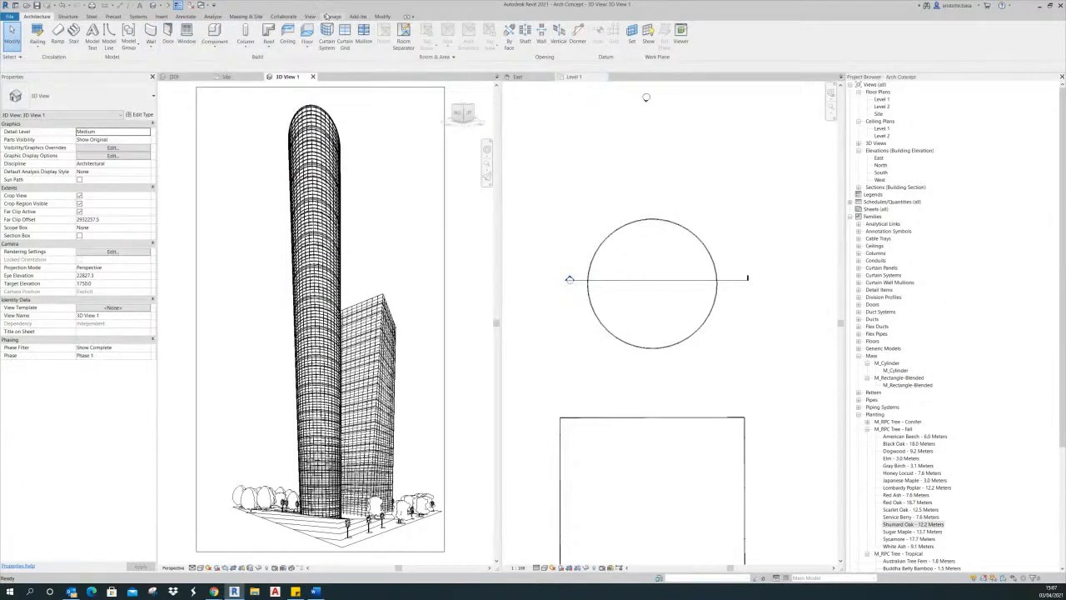
pyautogui.click(385, 17)
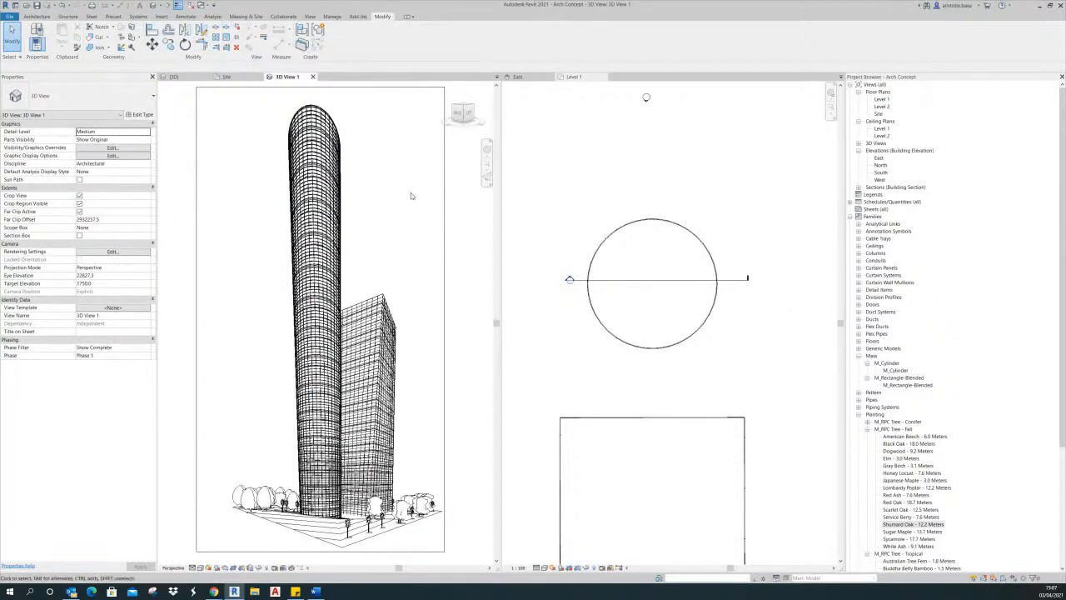
pyautogui.moveTo(353, 103); pyautogui.dragTo(354, 99, button='middle')
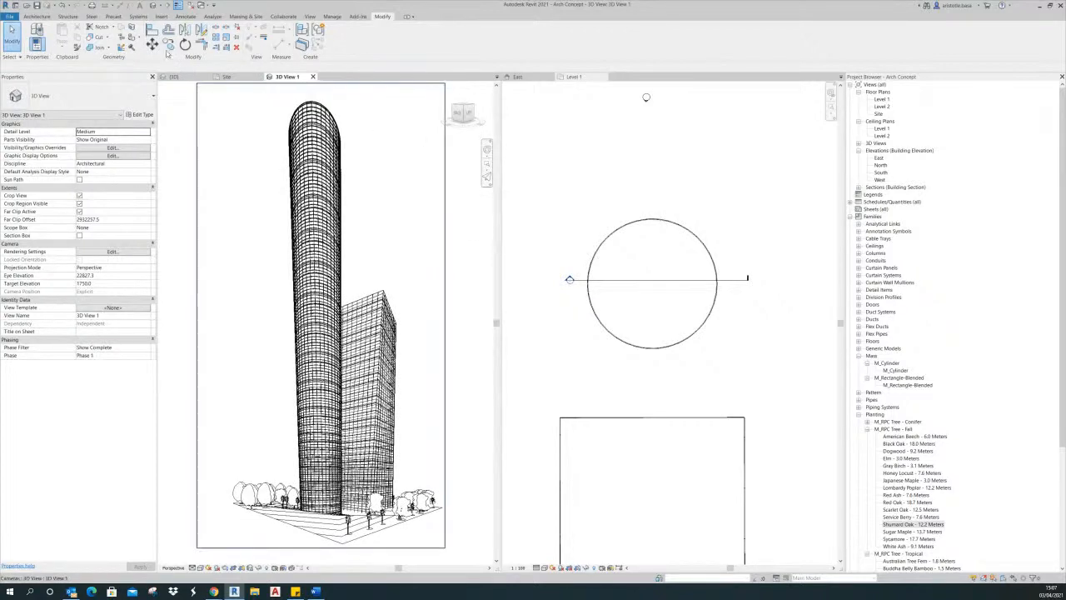
# - Open the Keyboard Shortcuts dialog again, move it up and enlarge it in height and width
pyautogui.click(310, 17)
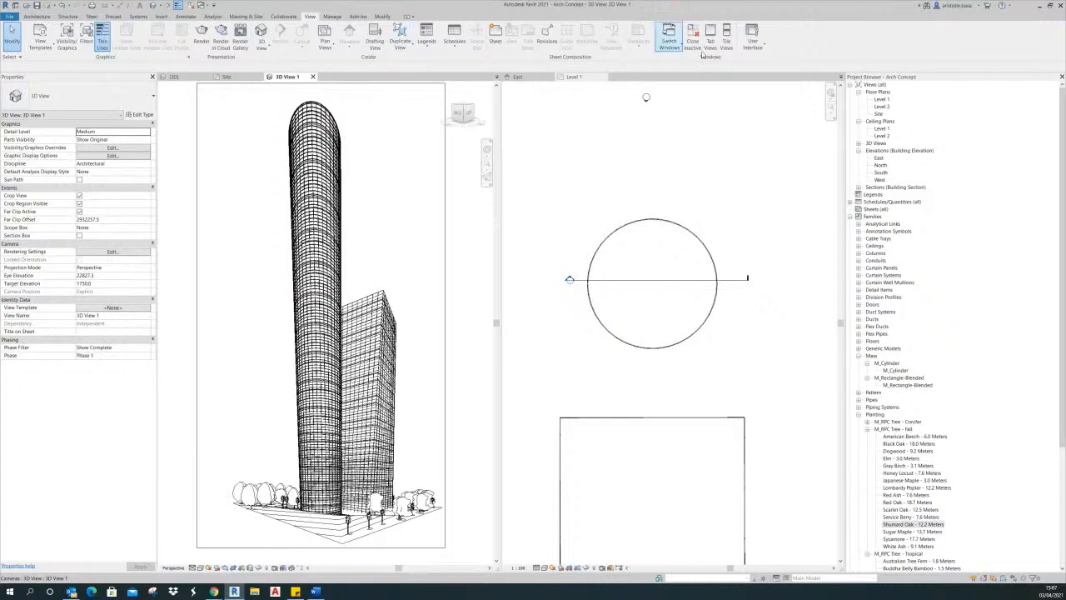
pyautogui.click(754, 41)
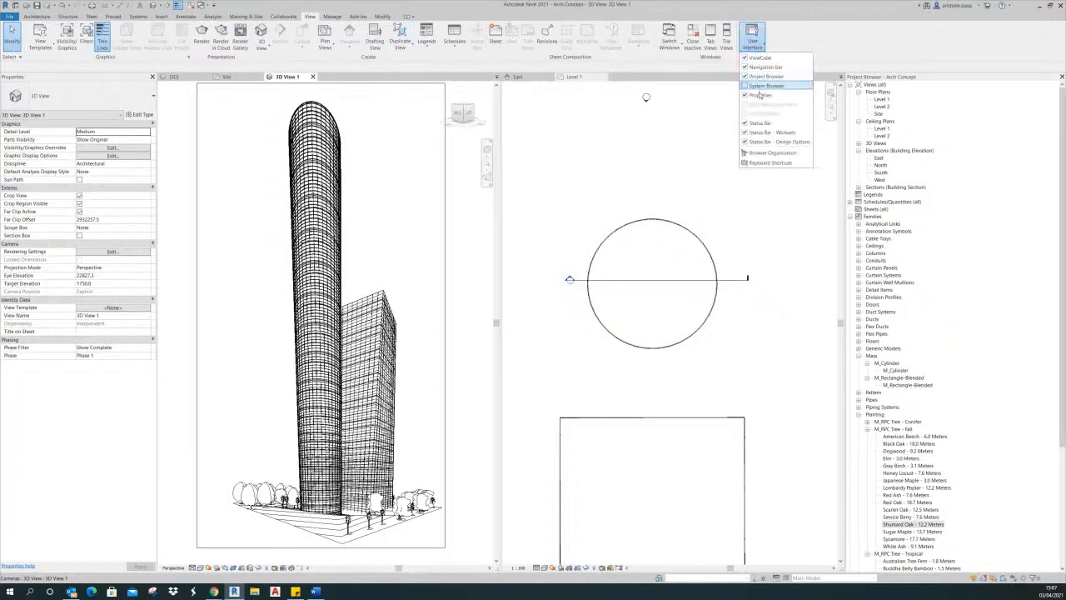
pyautogui.click(772, 163)
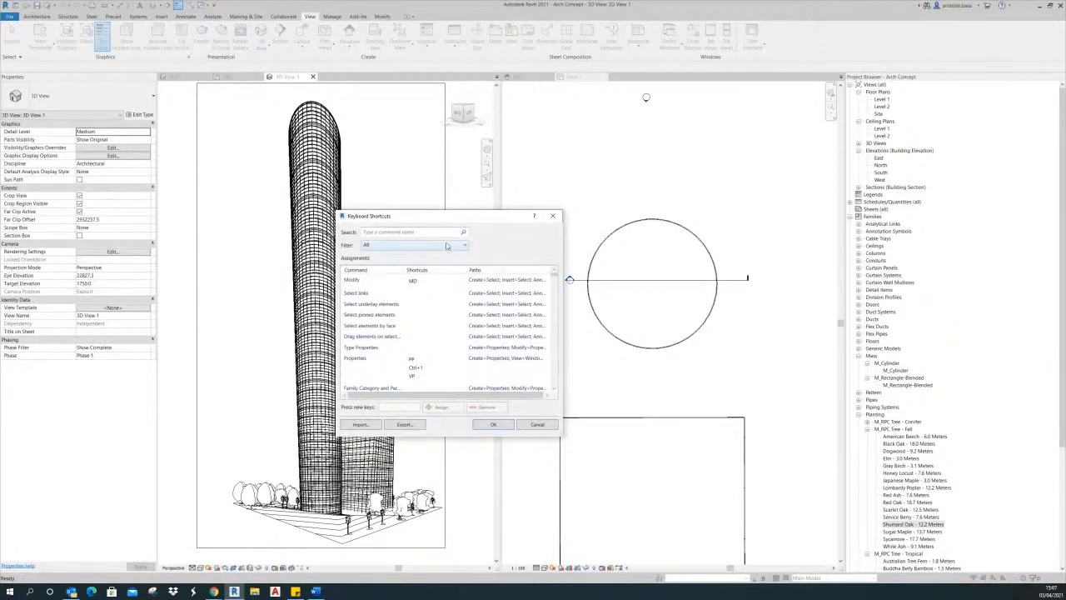
pyautogui.moveTo(485, 213); pyautogui.dragTo(485, 135)
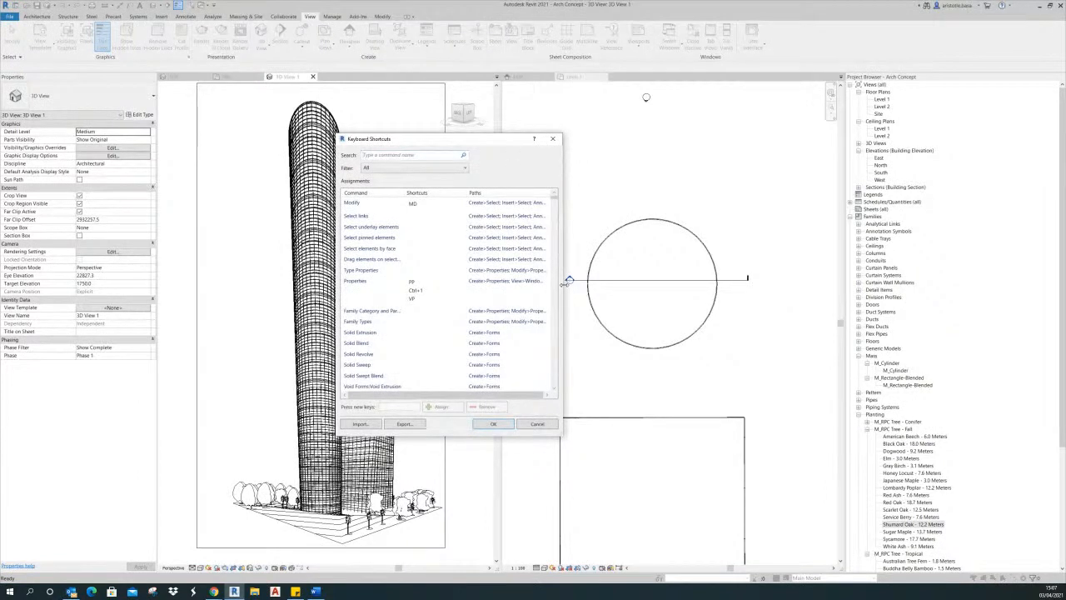
pyautogui.moveTo(592, 284); pyautogui.dragTo(647, 287)
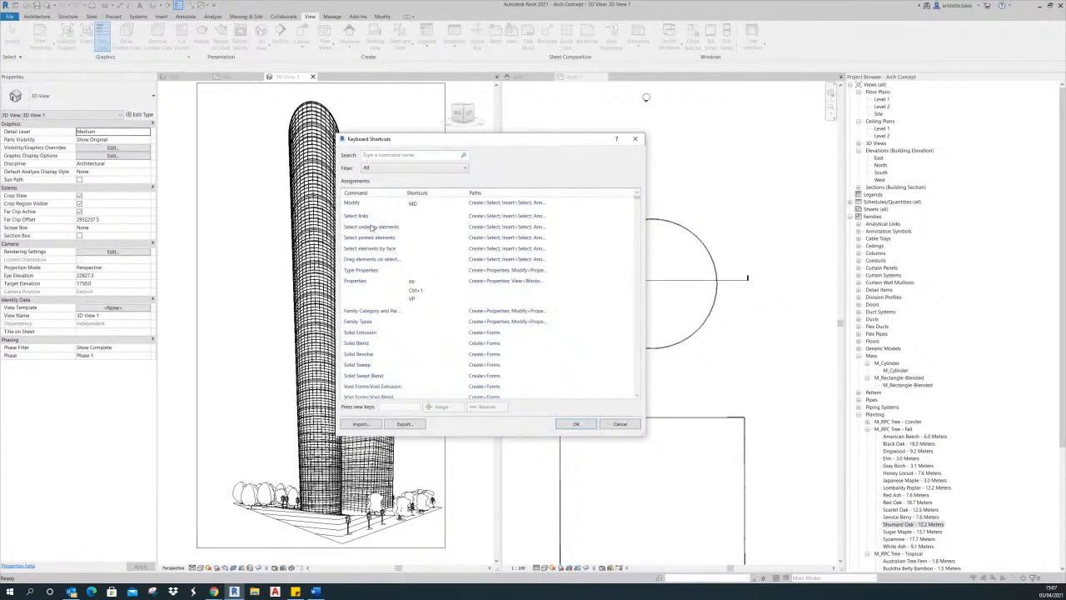
# - Look through the shortcut assignments and select the Link CAD command
pyautogui.scroll(-3, 370, 300)
pyautogui.scroll(3, 404, 337)
pyautogui.scroll(-5, 415, 250)
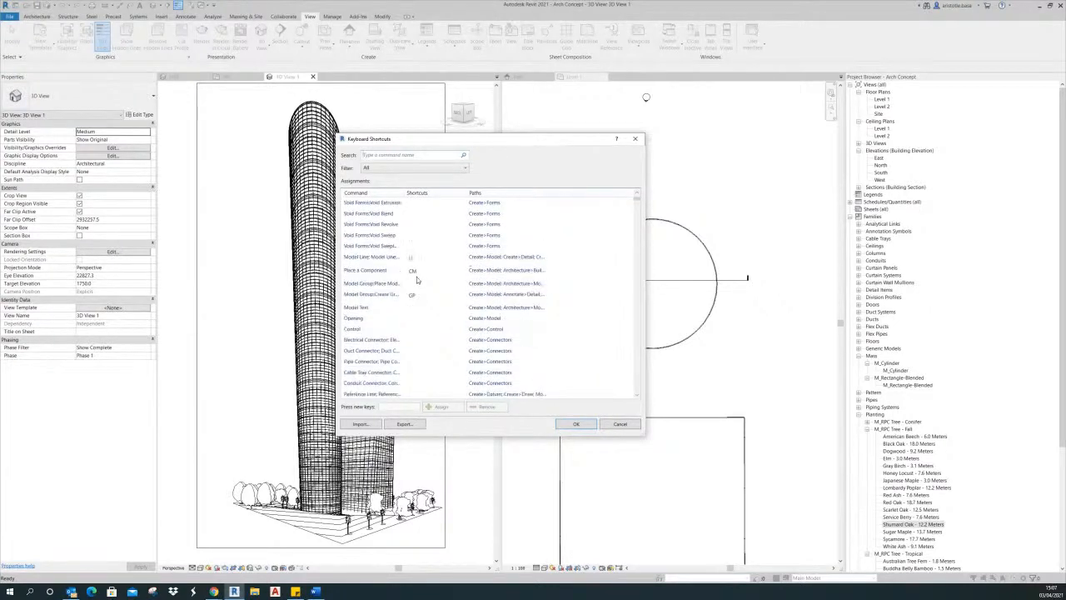
pyautogui.scroll(-3, 417, 325)
pyautogui.scroll(-3, 417, 324)
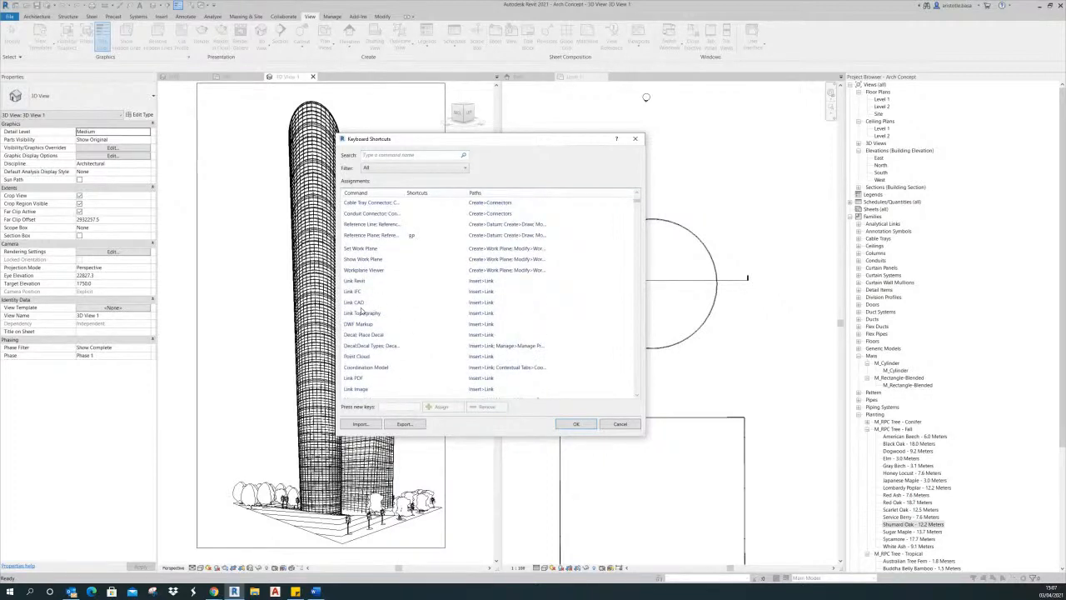
pyautogui.click(363, 306)
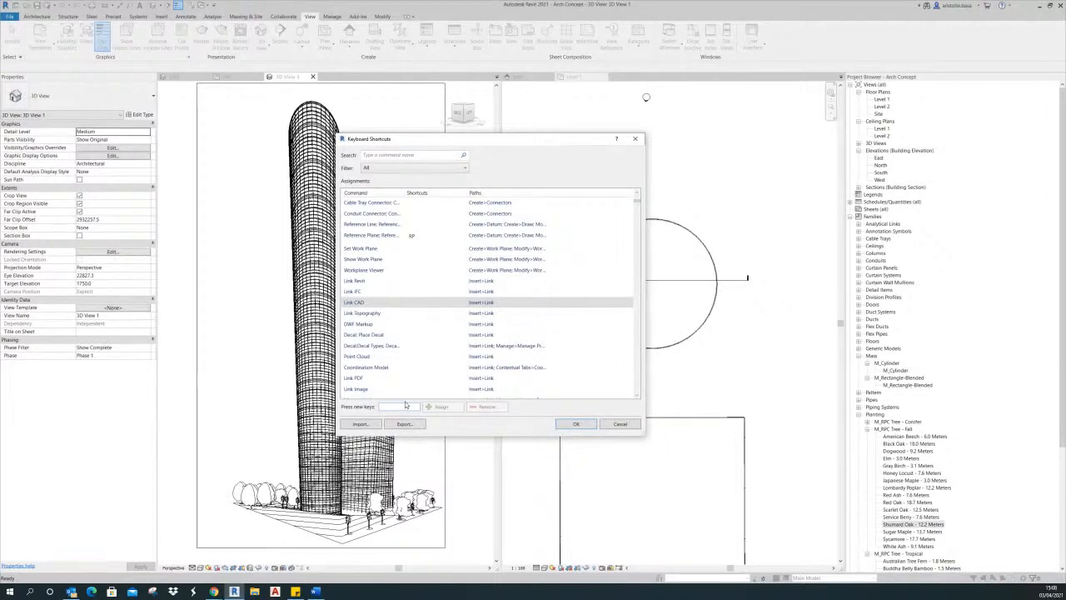
# - Try to assign the shortcut LC to the Link CAD command, and cancel the duplicate assignment
pyautogui.hotkey('shift', 'd')
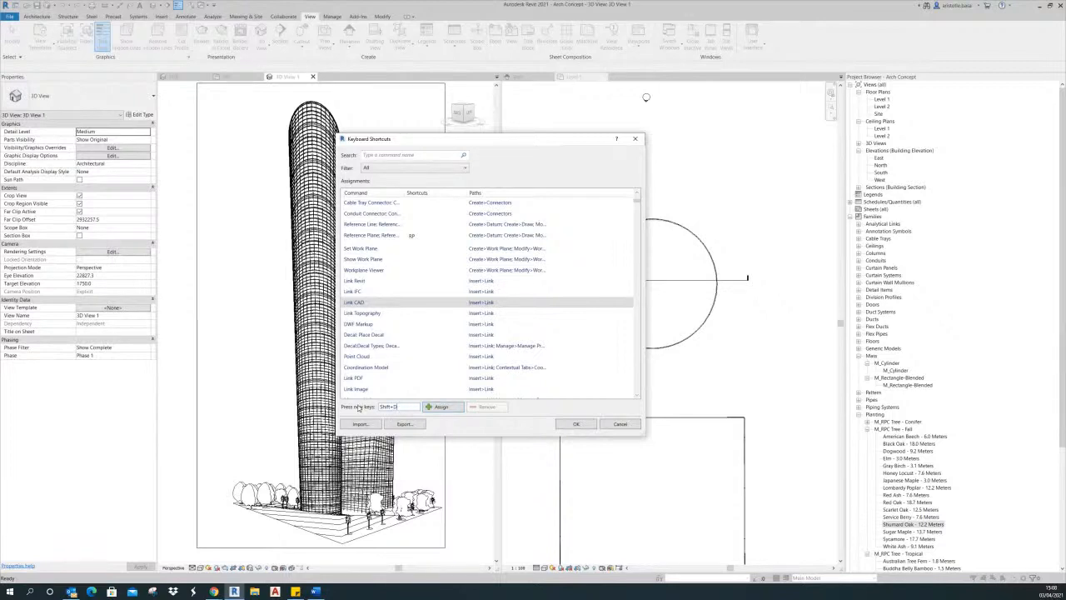
pyautogui.press('BackSpace')
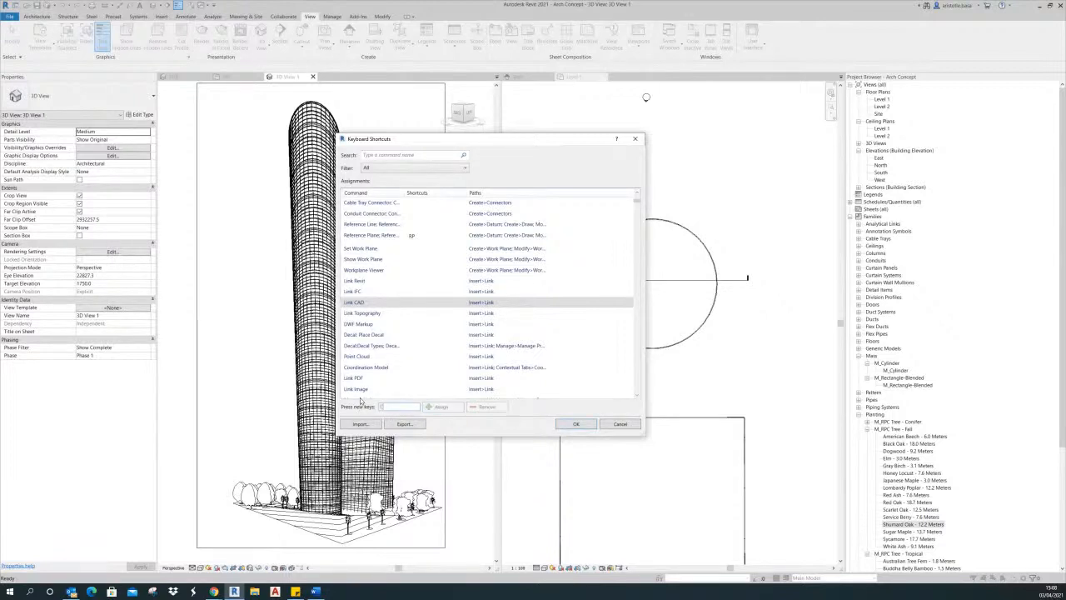
pyautogui.press('c')
pyautogui.press('d')
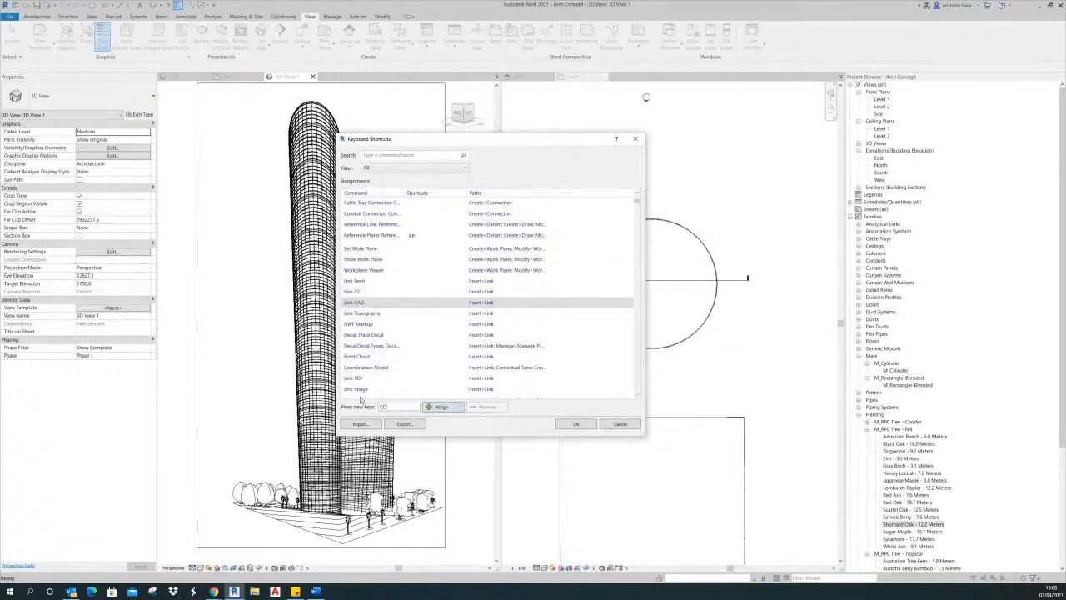
pyautogui.click(412, 405)
pyautogui.write('LC')
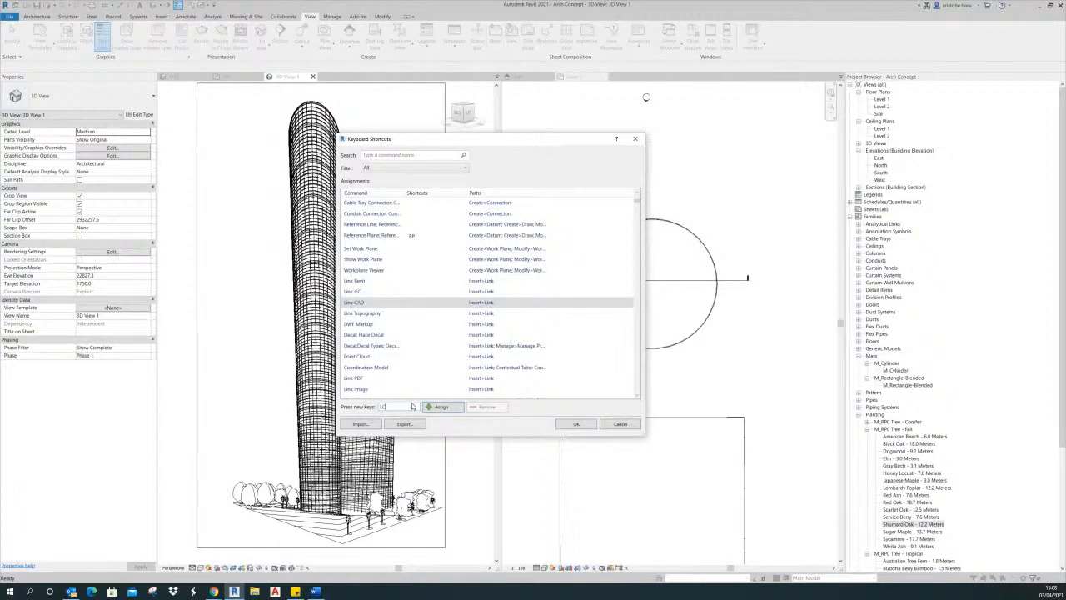
pyautogui.click(441, 407)
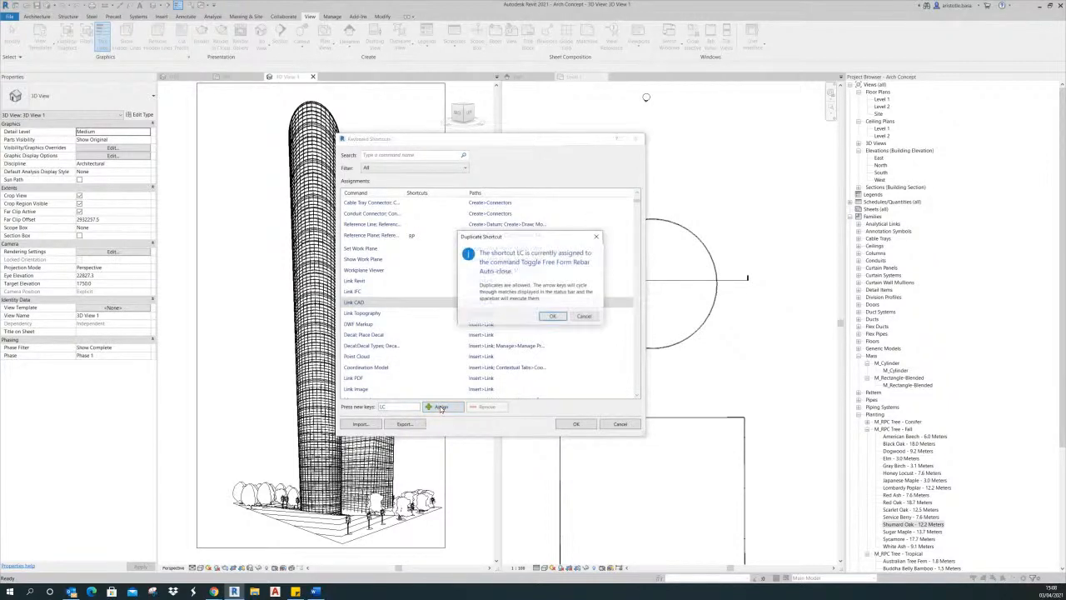
pyautogui.moveTo(549, 239); pyautogui.dragTo(478, 238)
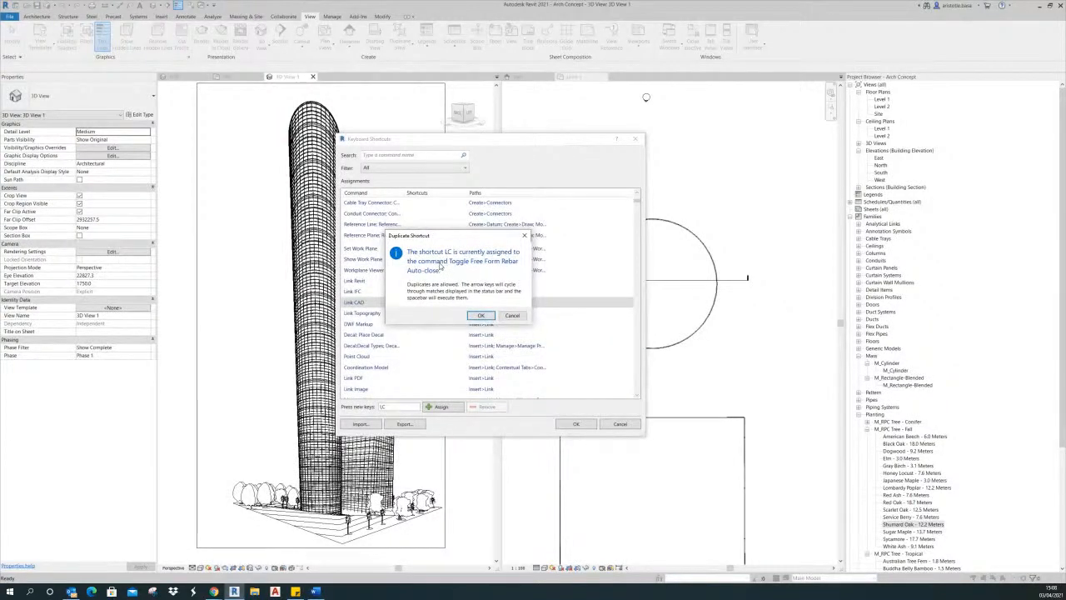
pyautogui.click(513, 315)
# - Try to assign CD as the new shortcut for Link CAD, and dismiss the duplicate assignment
pyautogui.moveTo(374, 412); pyautogui.dragTo(368, 400)
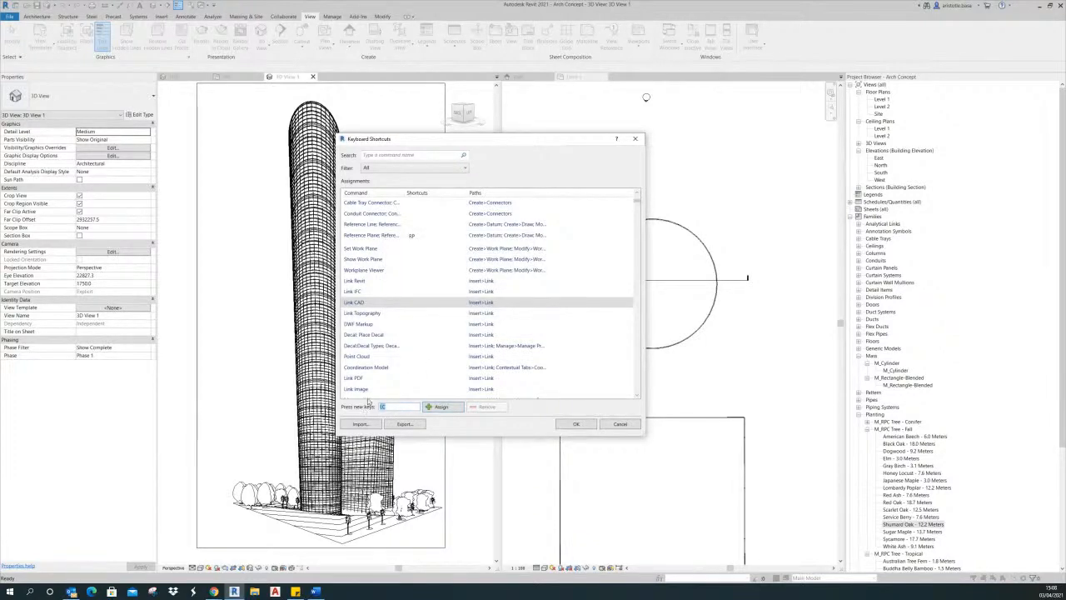
pyautogui.write('C')
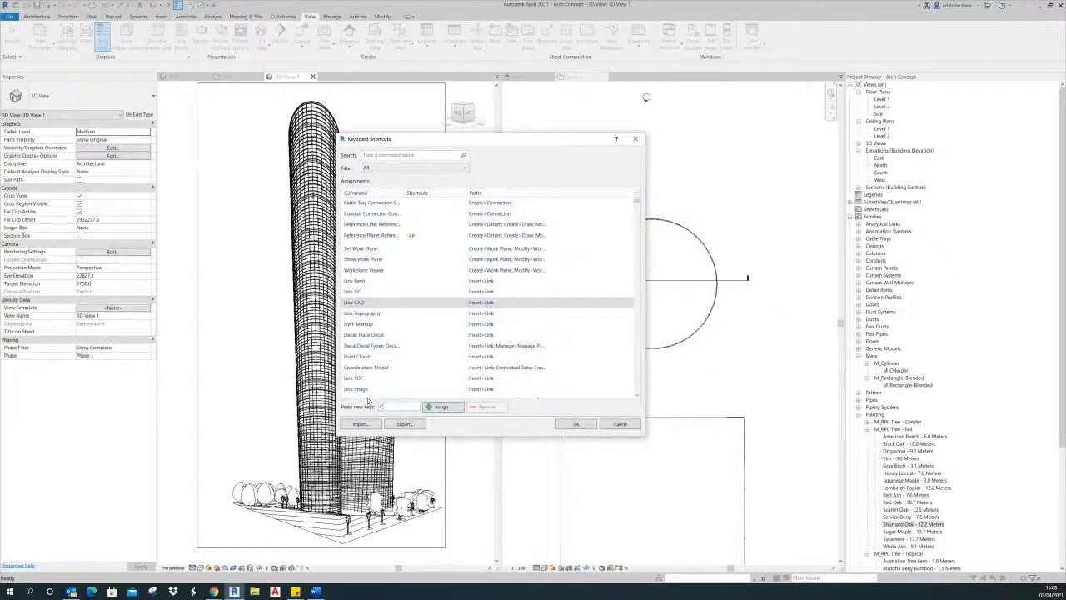
pyautogui.click(442, 408)
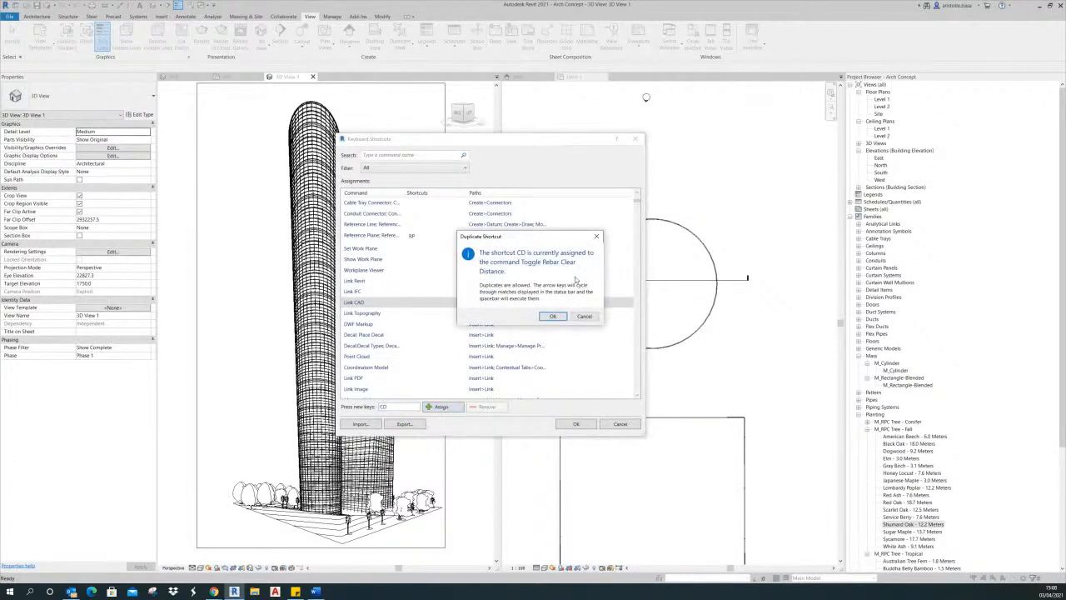
pyautogui.click(597, 237)
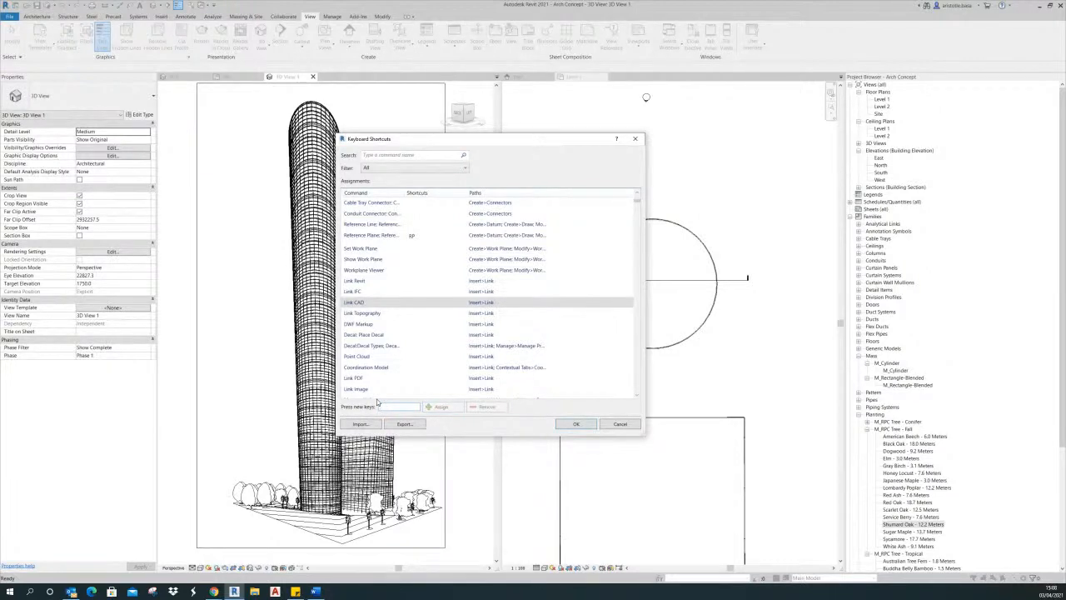
# - Assign the shortcut CD to the Link CAD command, accepting the duplicate assignment
pyautogui.write('LC')
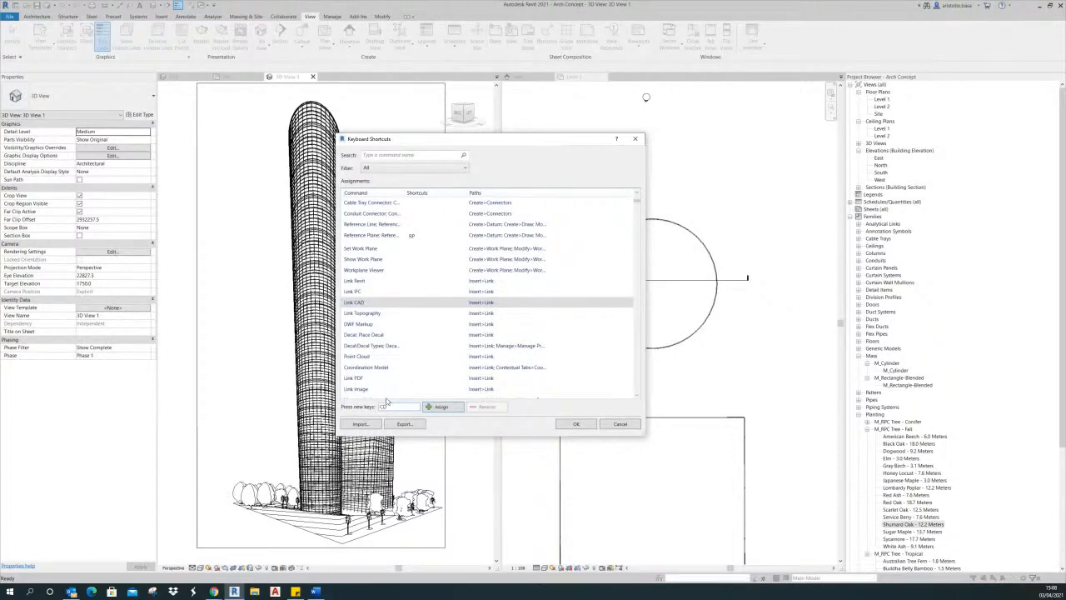
pyautogui.click(446, 407)
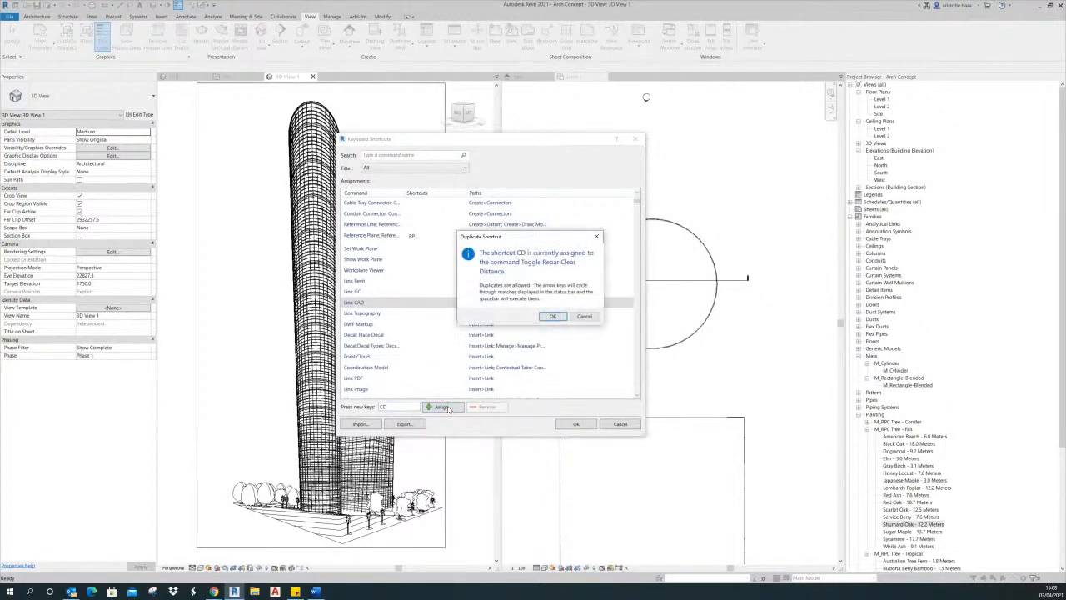
pyautogui.click(552, 315)
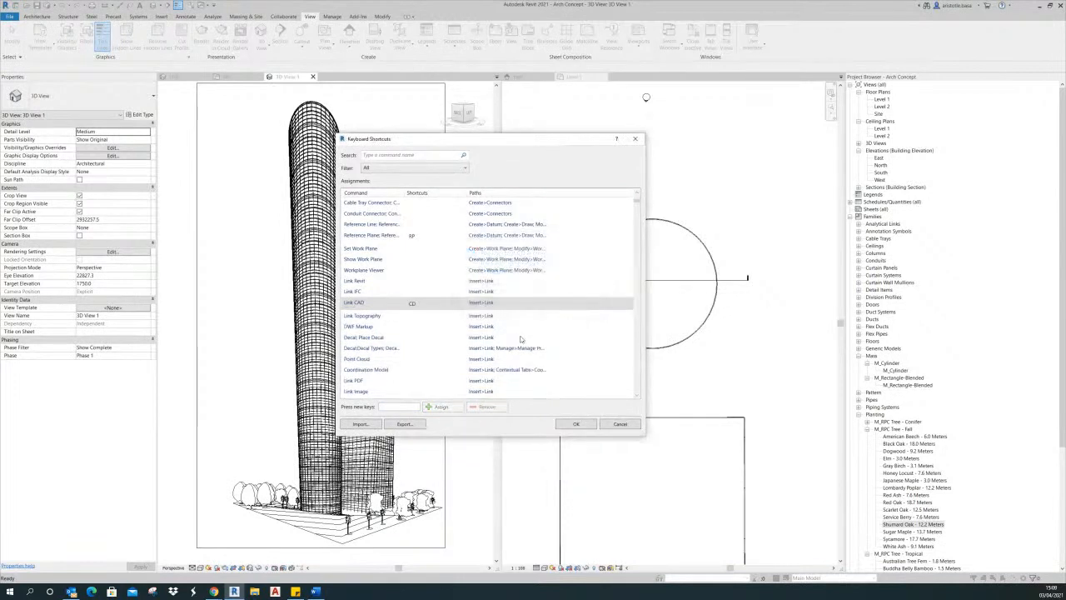
# - Try to assign CC as a second shortcut for Link CAD, cancel the duplicate assignment and clear the entry
pyautogui.click(414, 408)
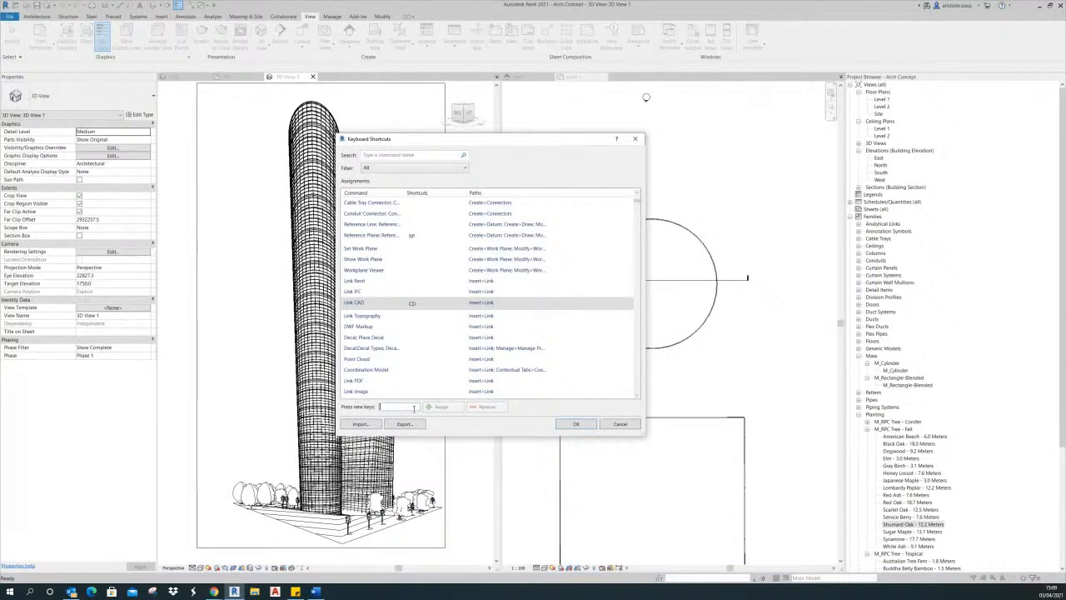
pyautogui.write('CC')
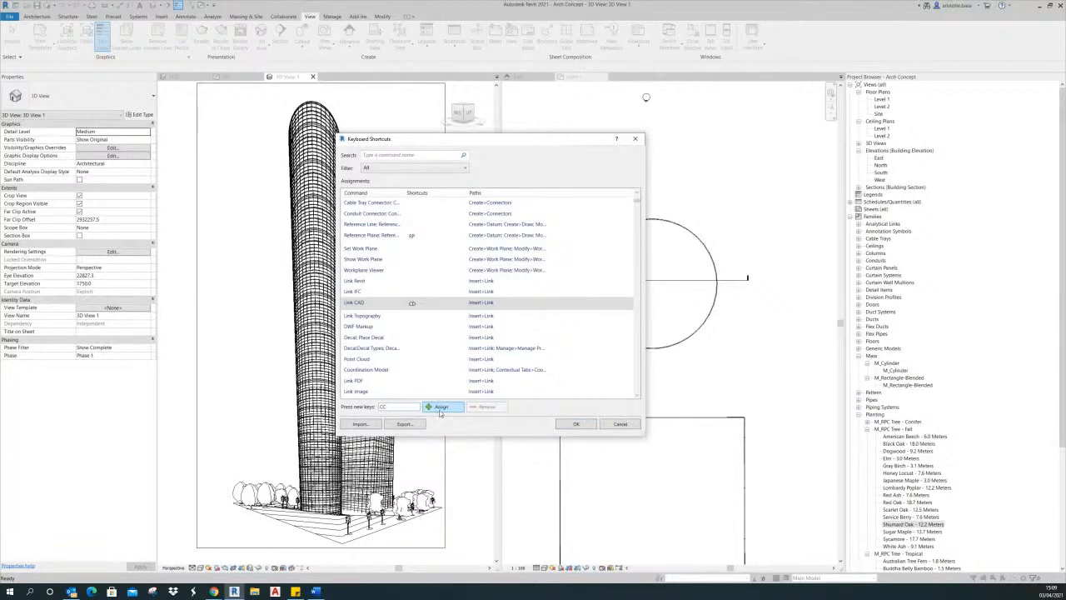
pyautogui.click(440, 407)
pyautogui.click(585, 312)
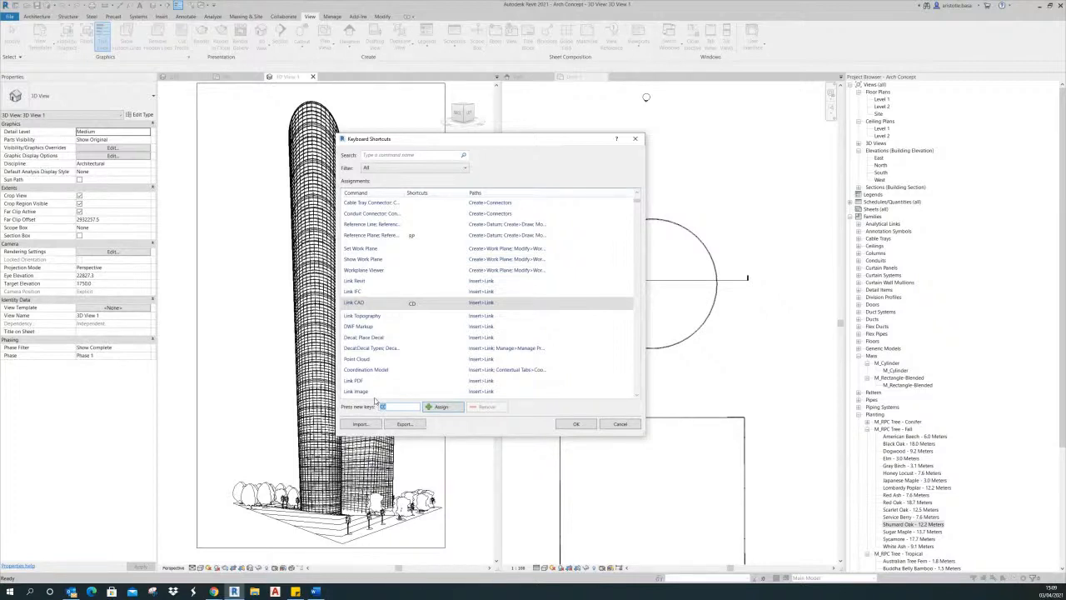
pyautogui.press('BackSpace')
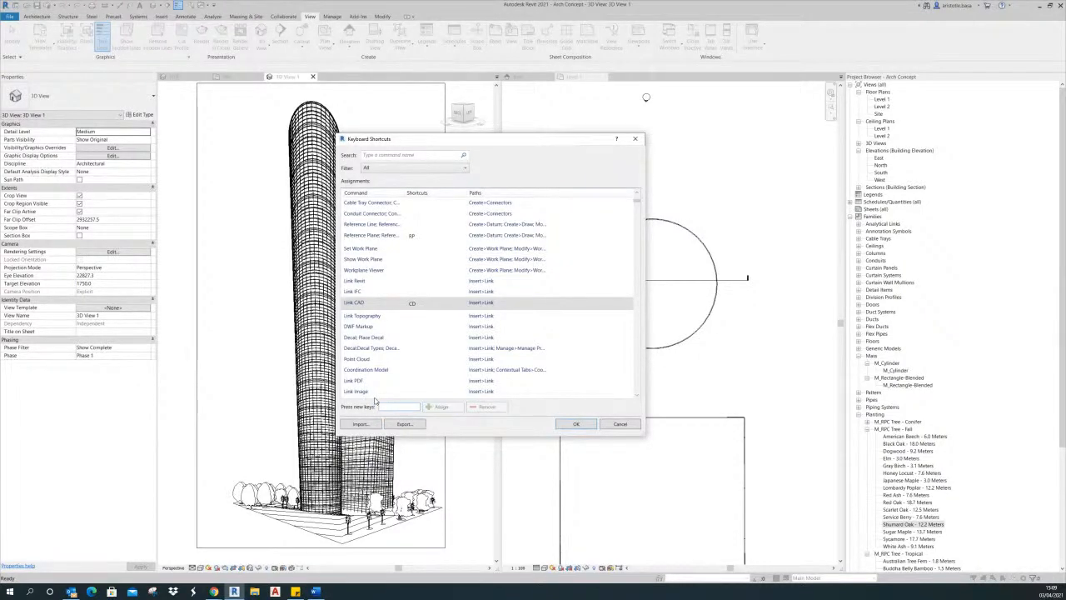
# - Assign LD as a second shortcut for the Link CAD command, accepting the duplicate assignment
pyautogui.write('LD')
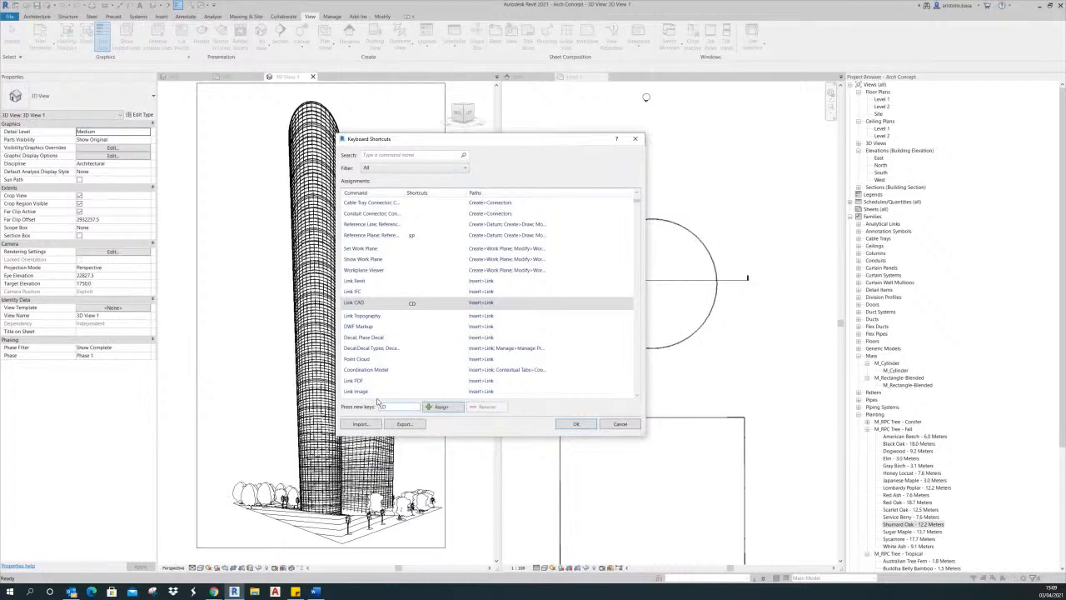
pyautogui.click(442, 407)
pyautogui.click(555, 313)
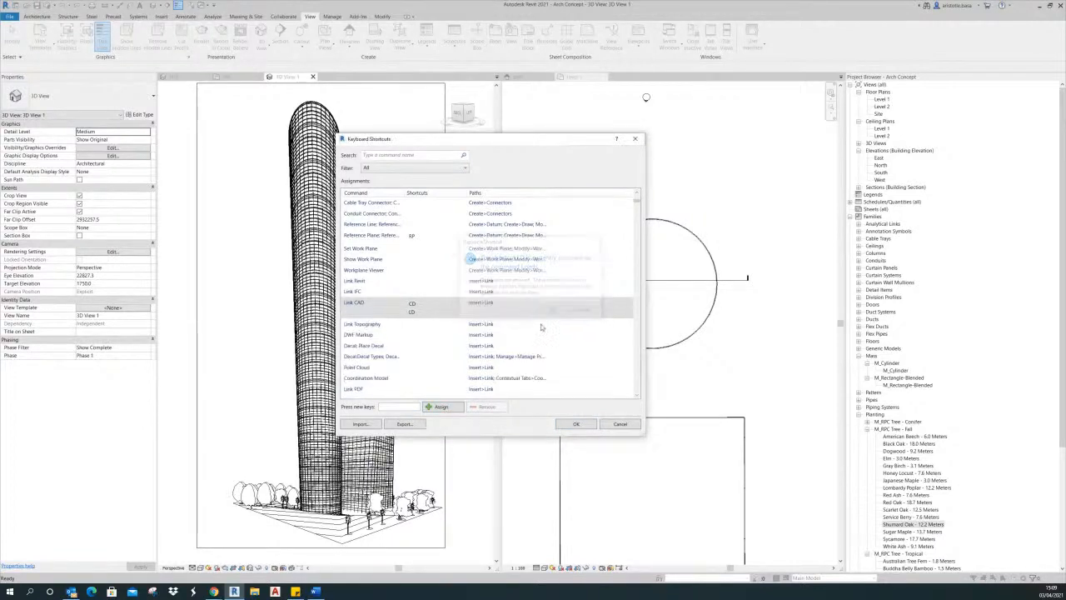
# - Remove the LD shortcut from the Link CAD command and save the keyboard shortcut assignments
pyautogui.click(412, 305)
pyautogui.click(414, 312)
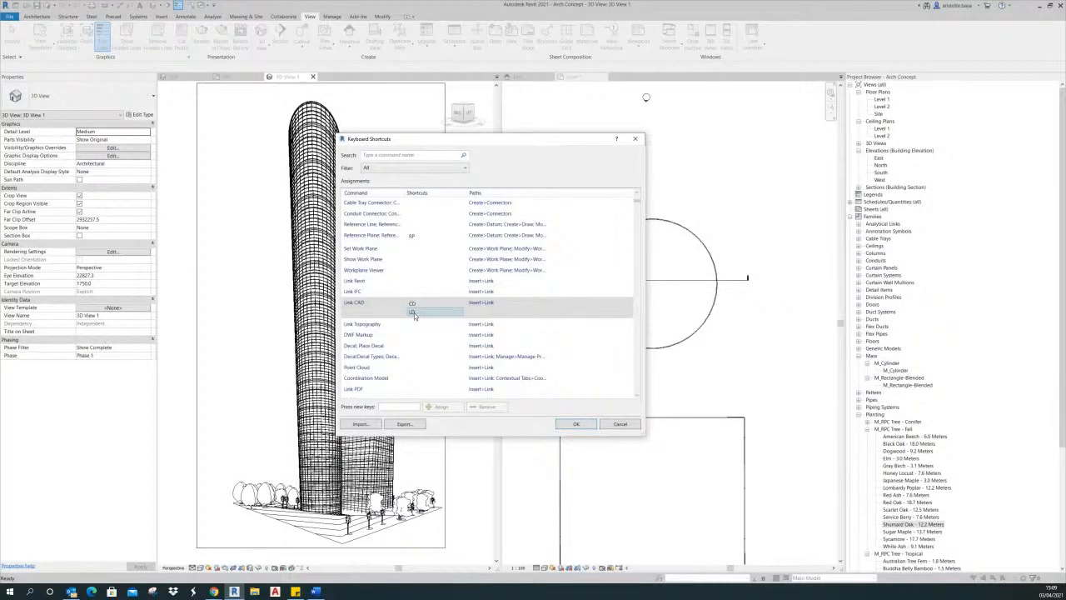
pyautogui.click(488, 408)
pyautogui.click(411, 304)
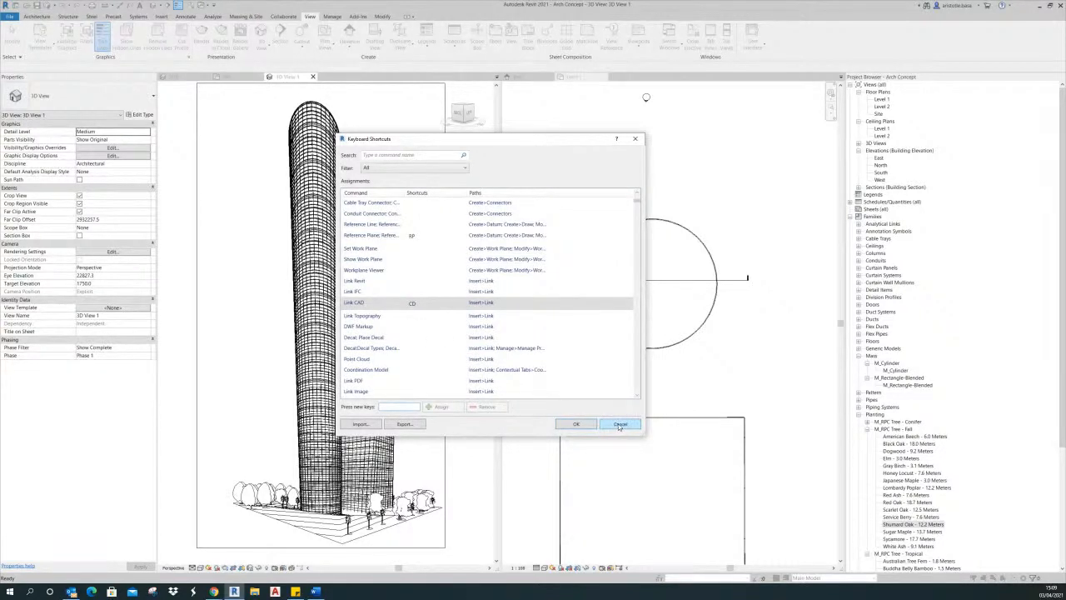
pyautogui.click(578, 424)
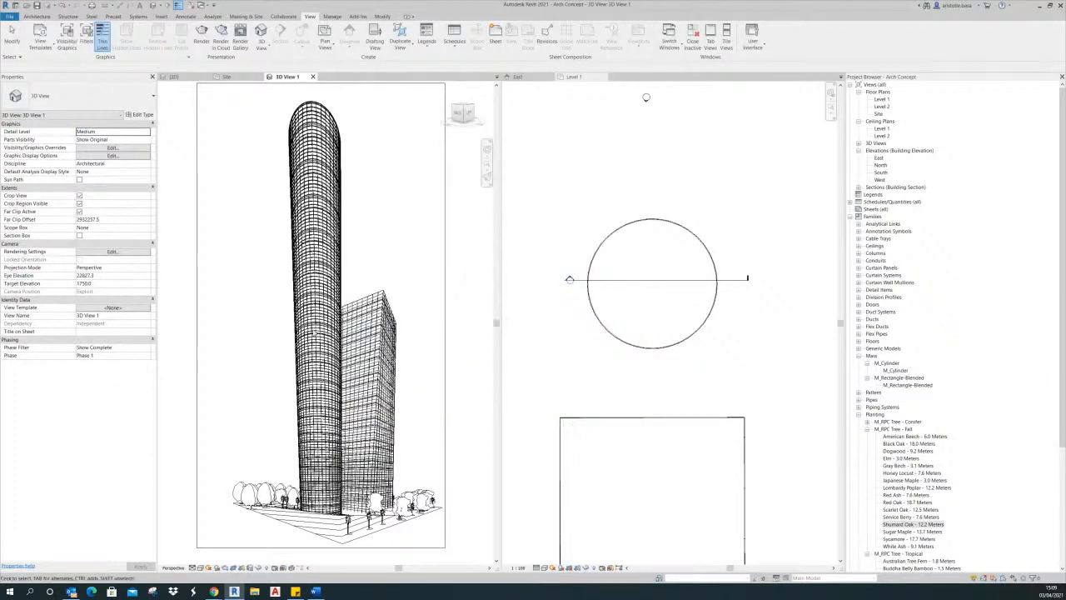
# - Try to link the Day 2 FF.dwg drawing from the Desktop into the 3D View 1 camera view using Link CAD
pyautogui.moveTo(477, 349); pyautogui.dragTo(473, 355, button='middle')
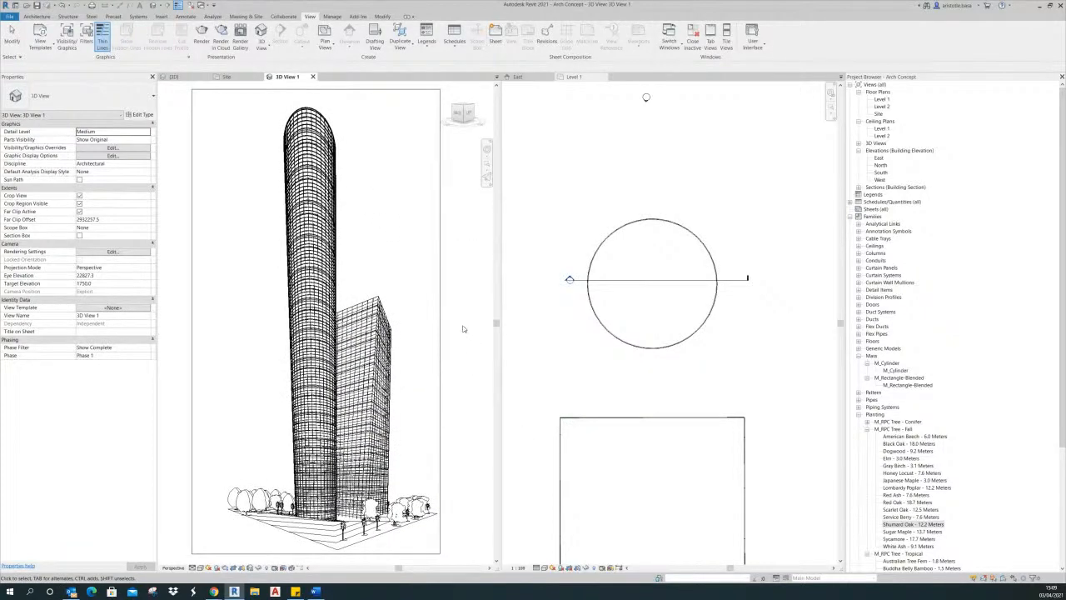
pyautogui.press('l')
pyautogui.press('c')
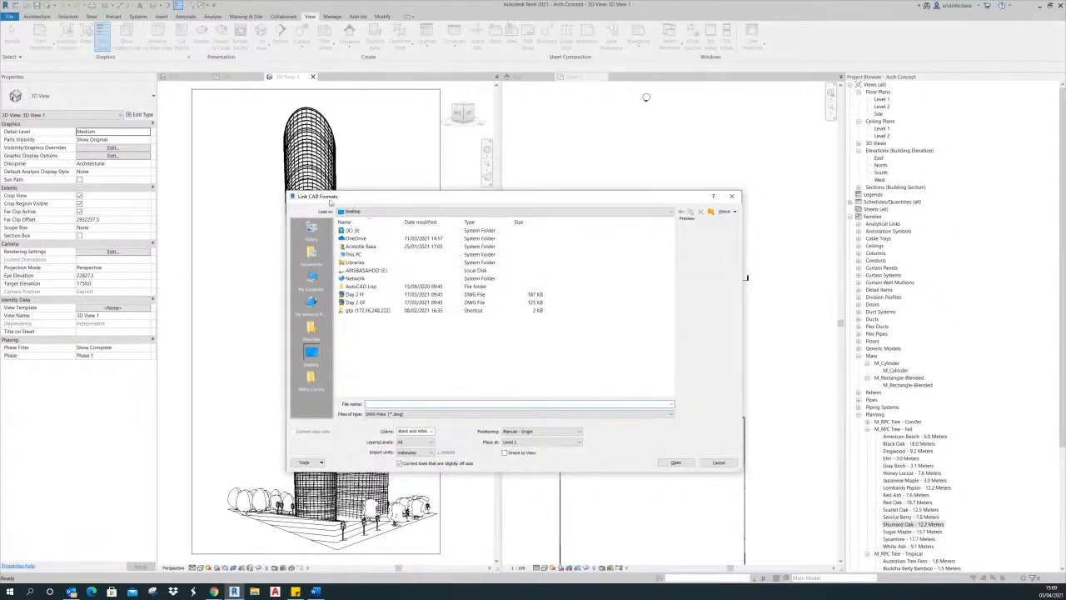
pyautogui.click(359, 299)
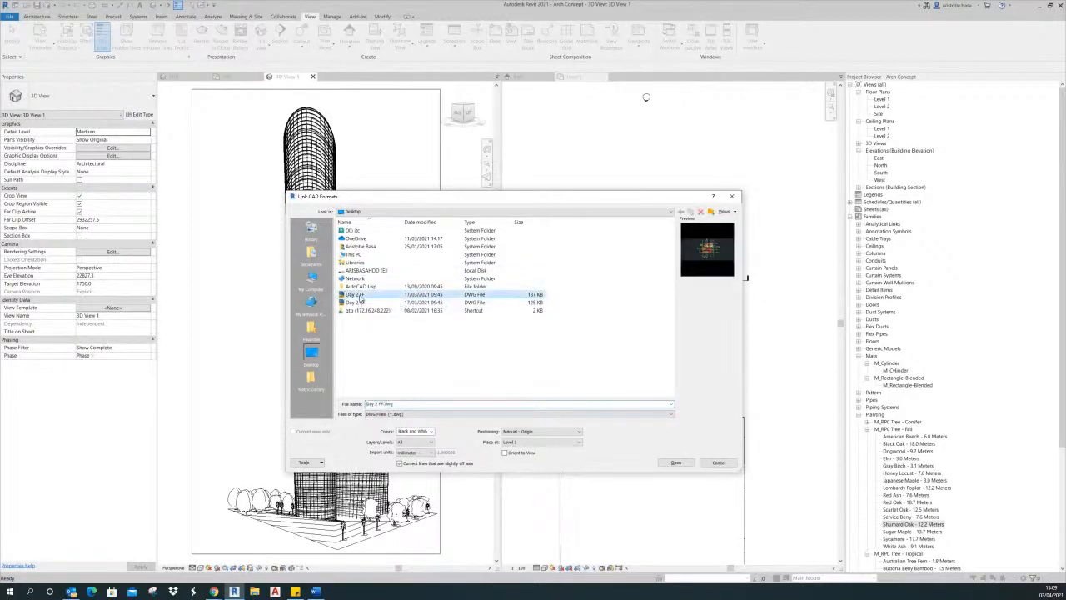
pyautogui.click(679, 463)
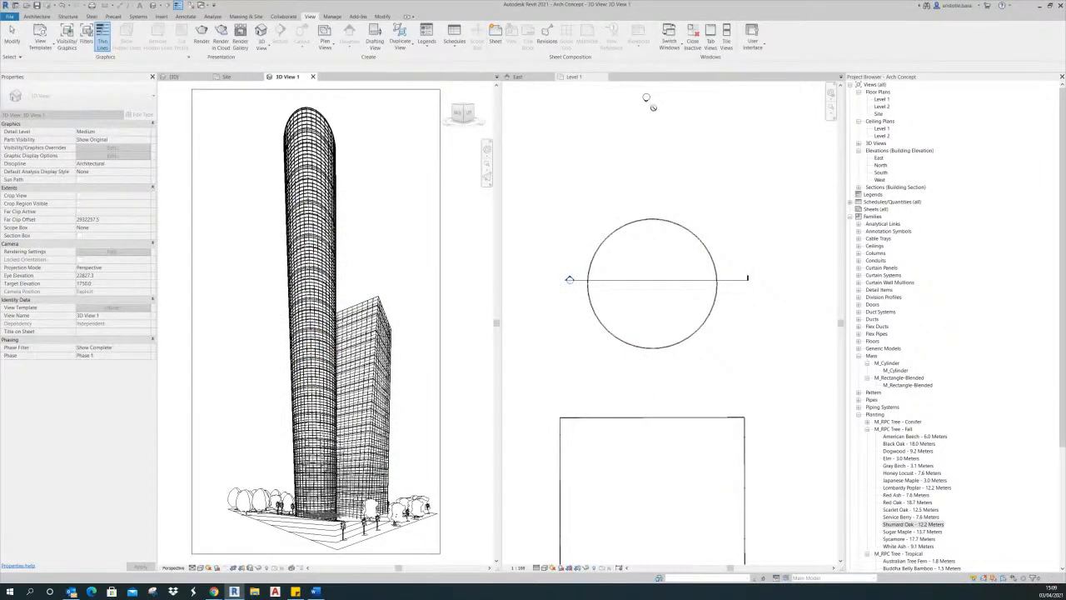
# - Switch to the {3D} view, link Day 2 GF.dwg from the Desktop with Link CAD, and place it beside the towers
pyautogui.click(174, 77)
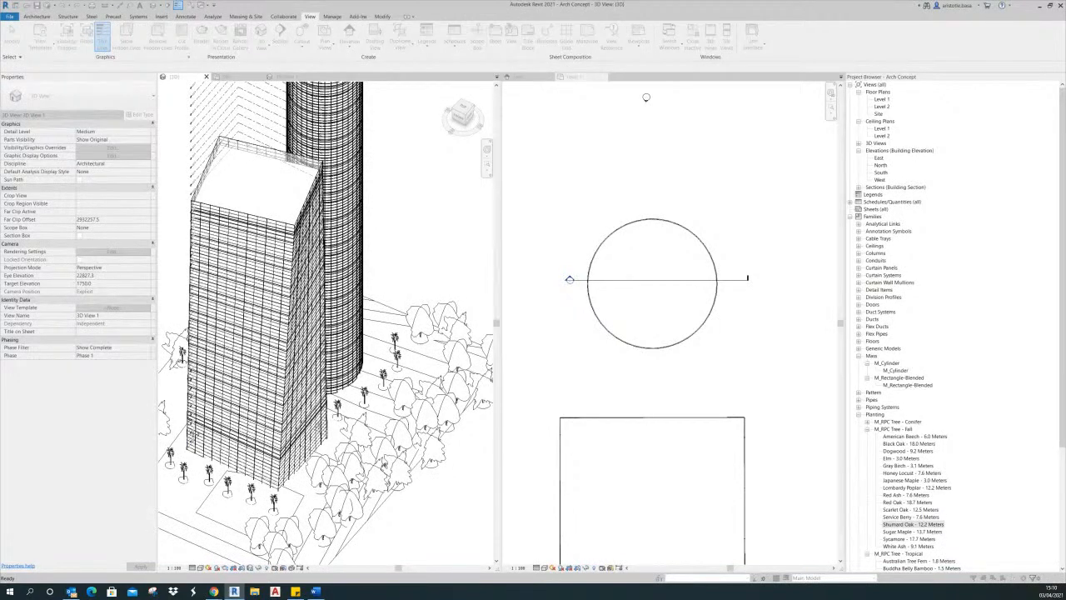
pyautogui.moveTo(1017, 194); pyautogui.dragTo(629, 158)
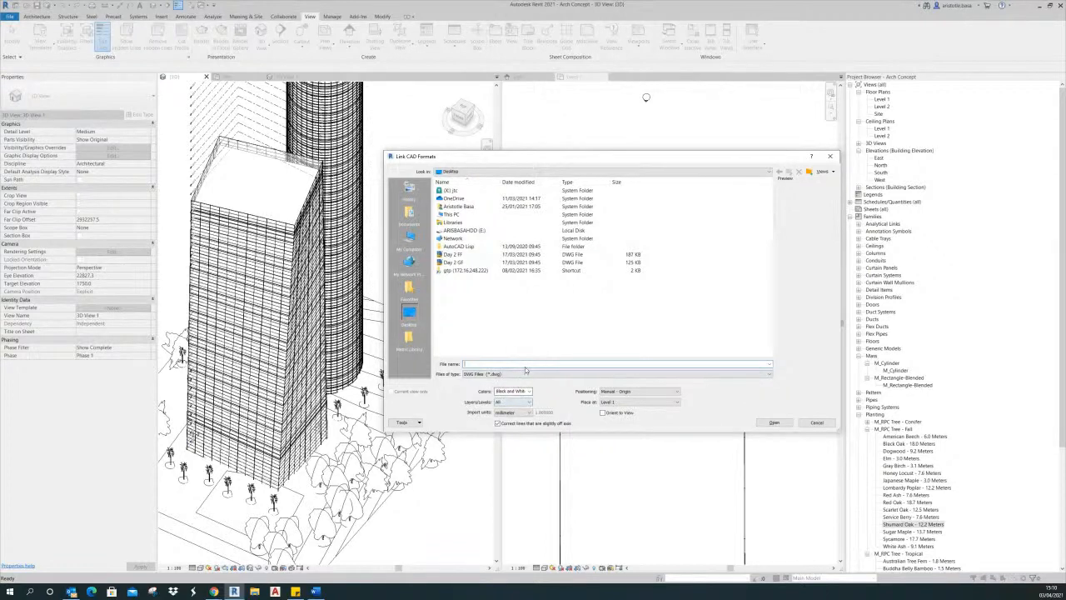
pyautogui.click(454, 261)
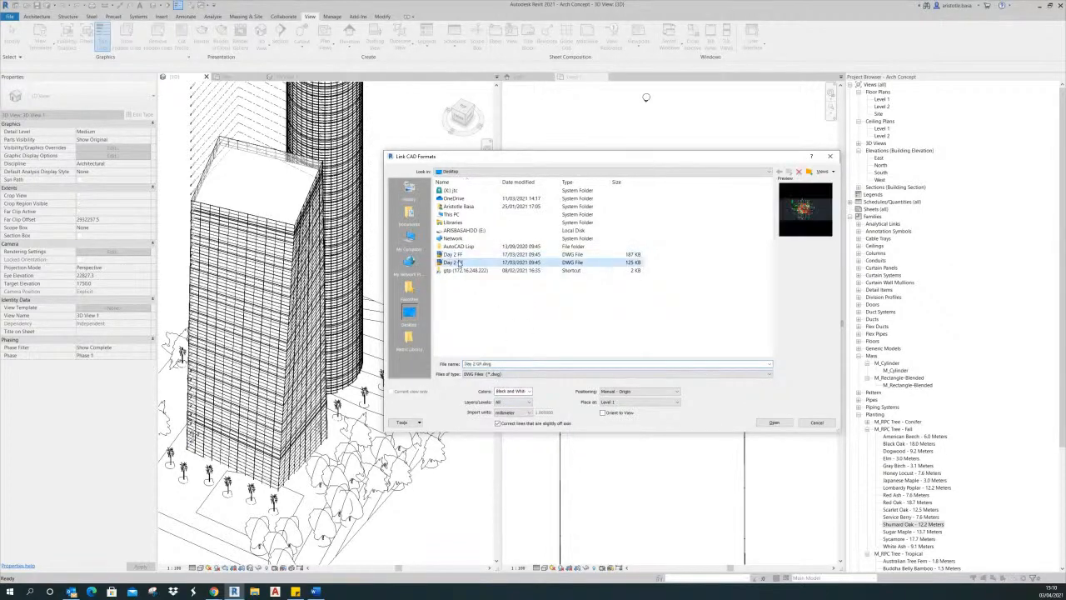
pyautogui.click(773, 423)
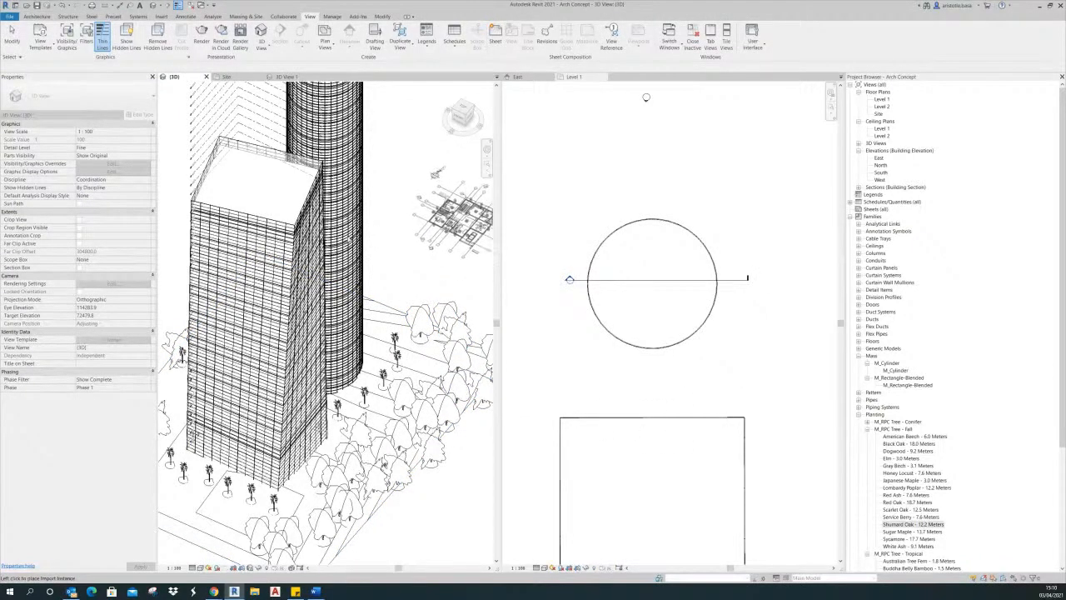
pyautogui.scroll(6, 441, 220)
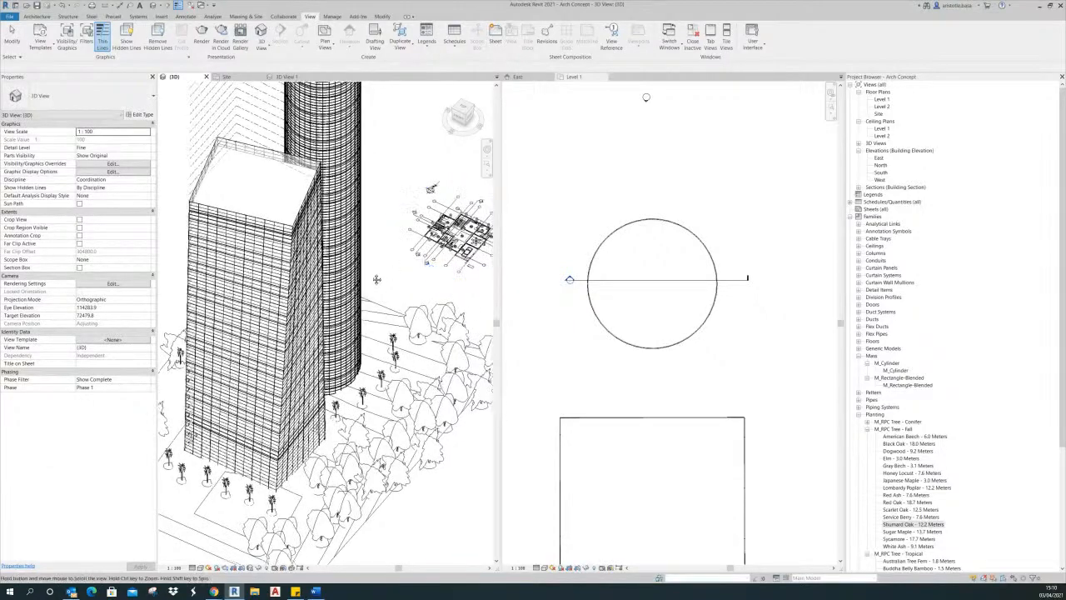
# - Examine the linked Day 2 GF floor plan and its position relative to the two towers in the {3D} view
pyautogui.scroll(-8, 393, 274)
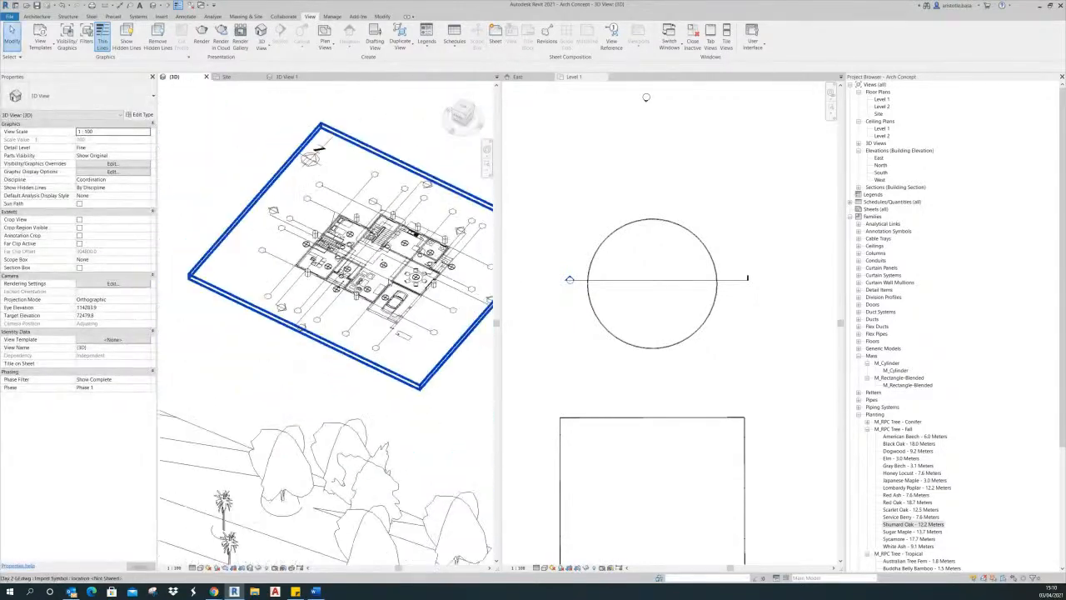
pyautogui.scroll(7, 389, 283)
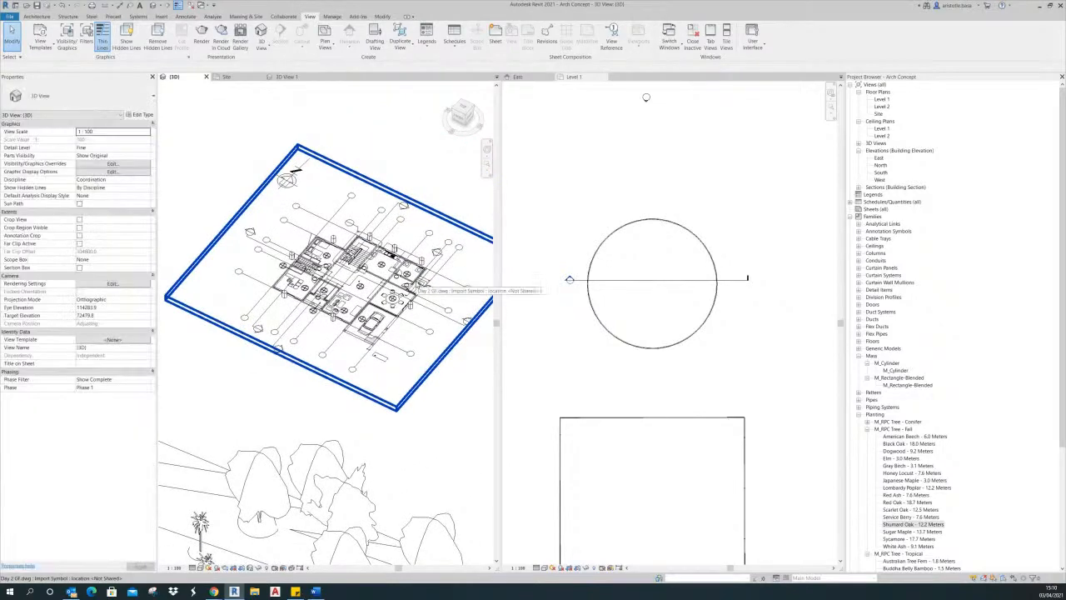
pyautogui.scroll(-6, 395, 334)
pyautogui.scroll(-2, 418, 343)
pyautogui.scroll(-1, 435, 350)
pyautogui.scroll(-5, 435, 350)
pyautogui.keyDown('shift'); pyautogui.moveTo(461, 332); pyautogui.dragTo(583, 389, button='middle'); pyautogui.keyUp('shift')
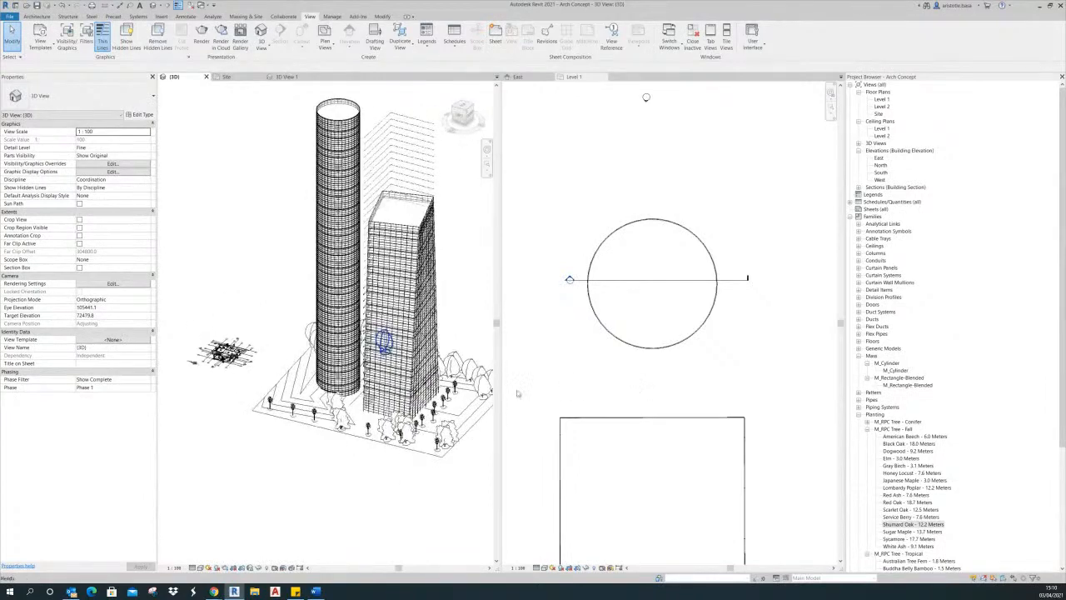
pyautogui.scroll(2, 281, 370)
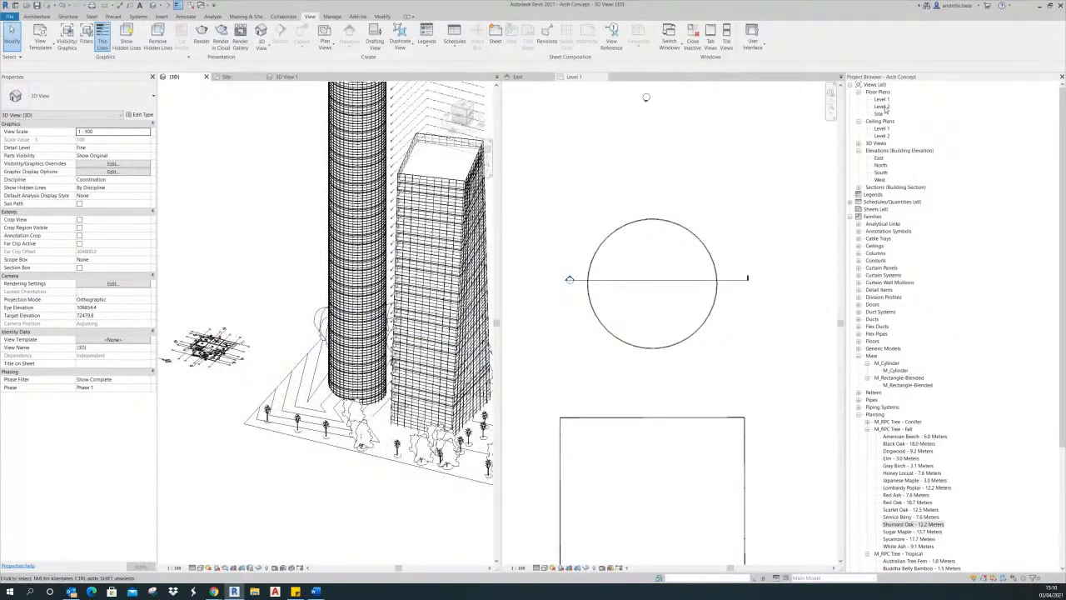
# - Close the Level 1 floor plan view and centre both towers in the {3D} view
pyautogui.click(603, 77)
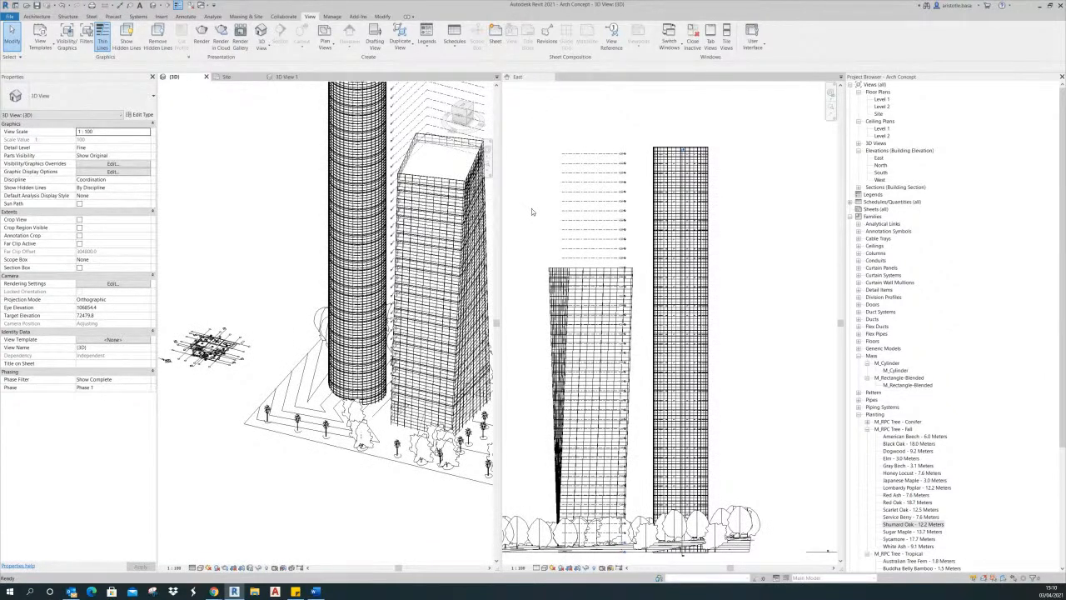
pyautogui.moveTo(405, 297); pyautogui.dragTo(338, 378, button='middle')
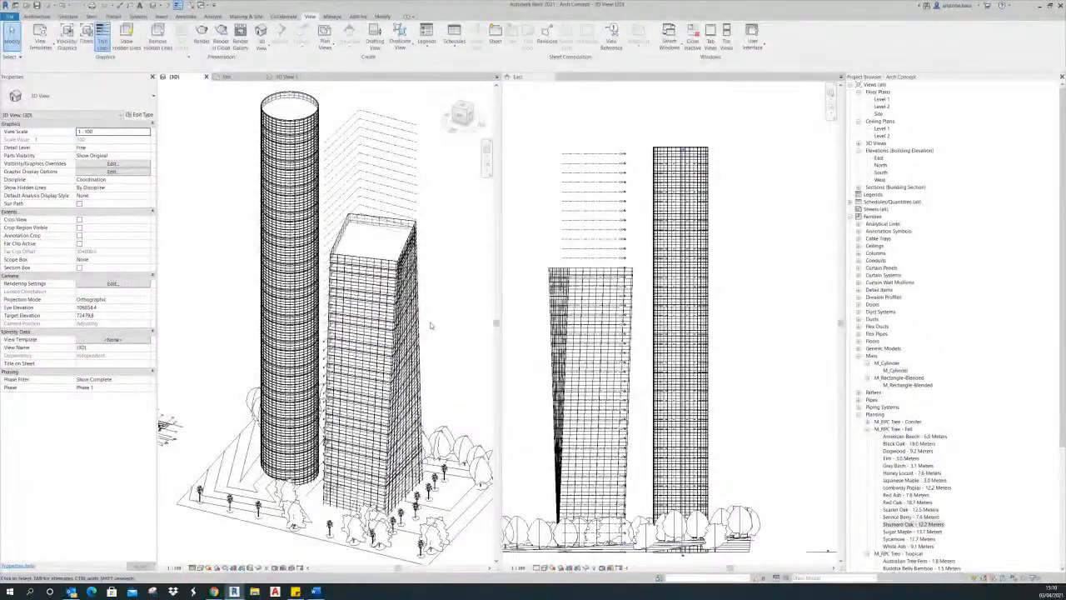
pyautogui.moveTo(446, 327); pyautogui.dragTo(444, 327, button='middle')
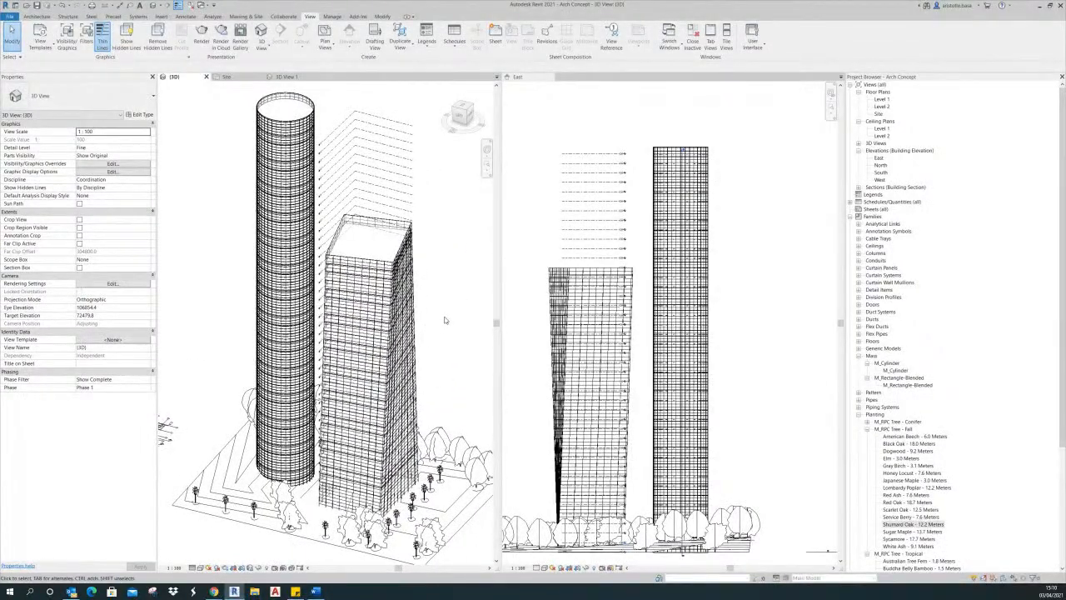